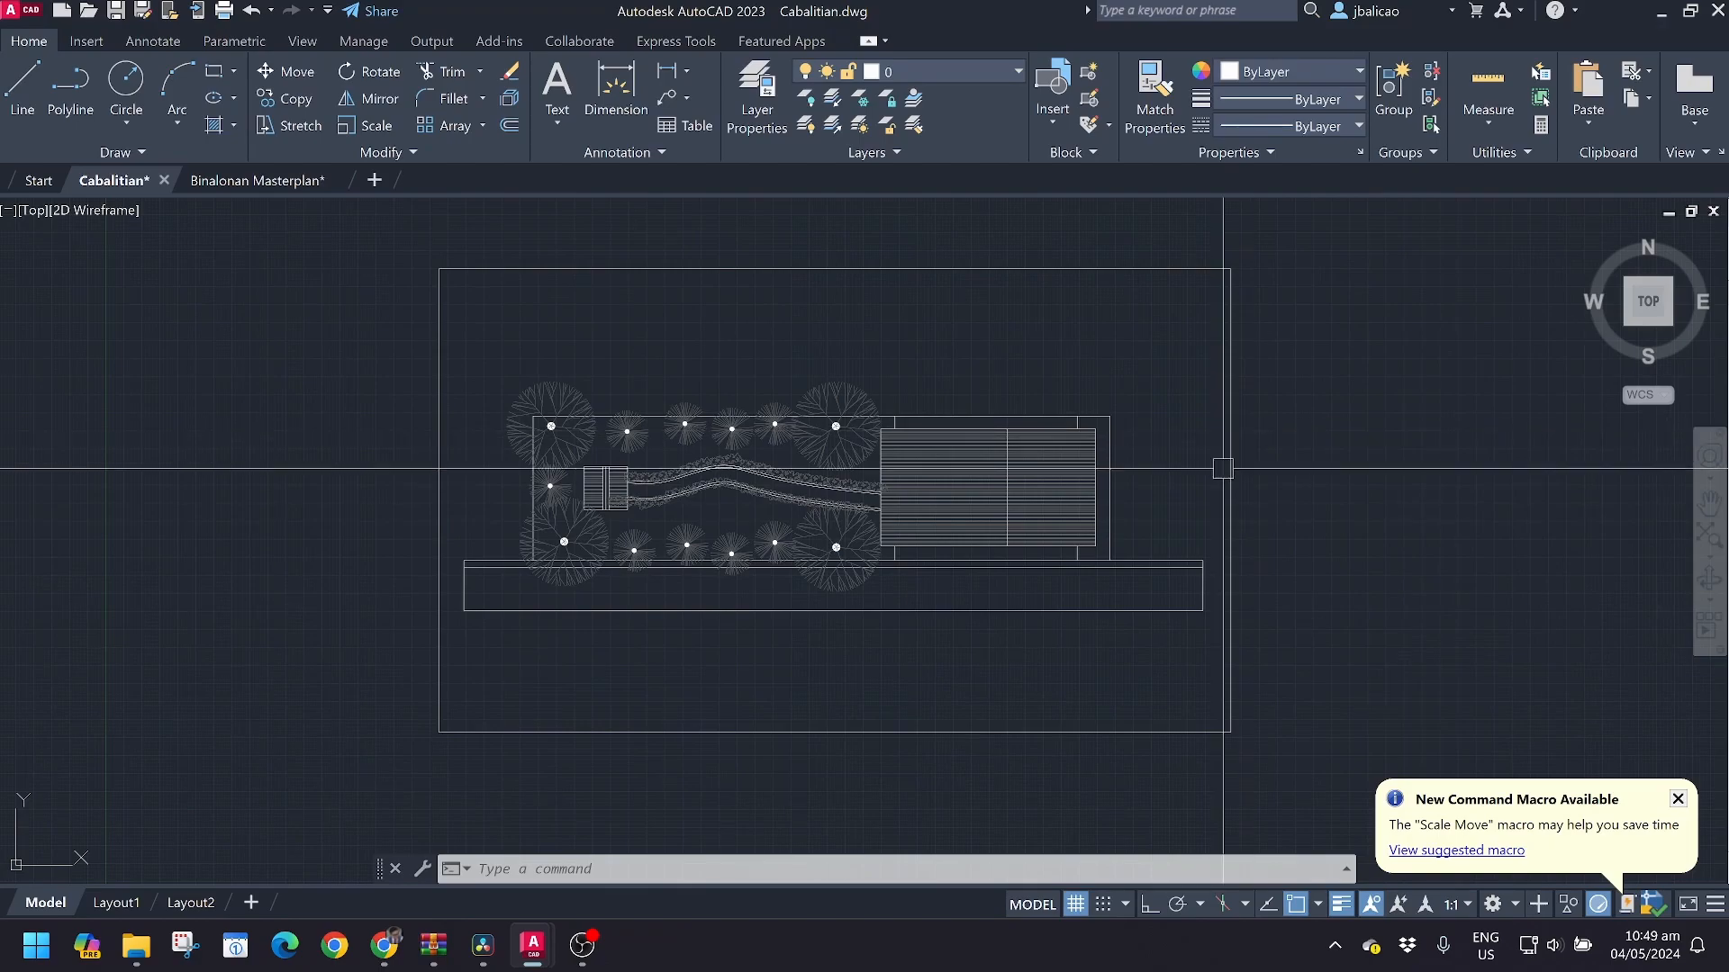
Turn off the Trees and the Bamboo and Shrubs layers to hide all planting in the site plan
left_click_drag(765, 522, 787, 516)
scroll(788, 497, "up", 2)
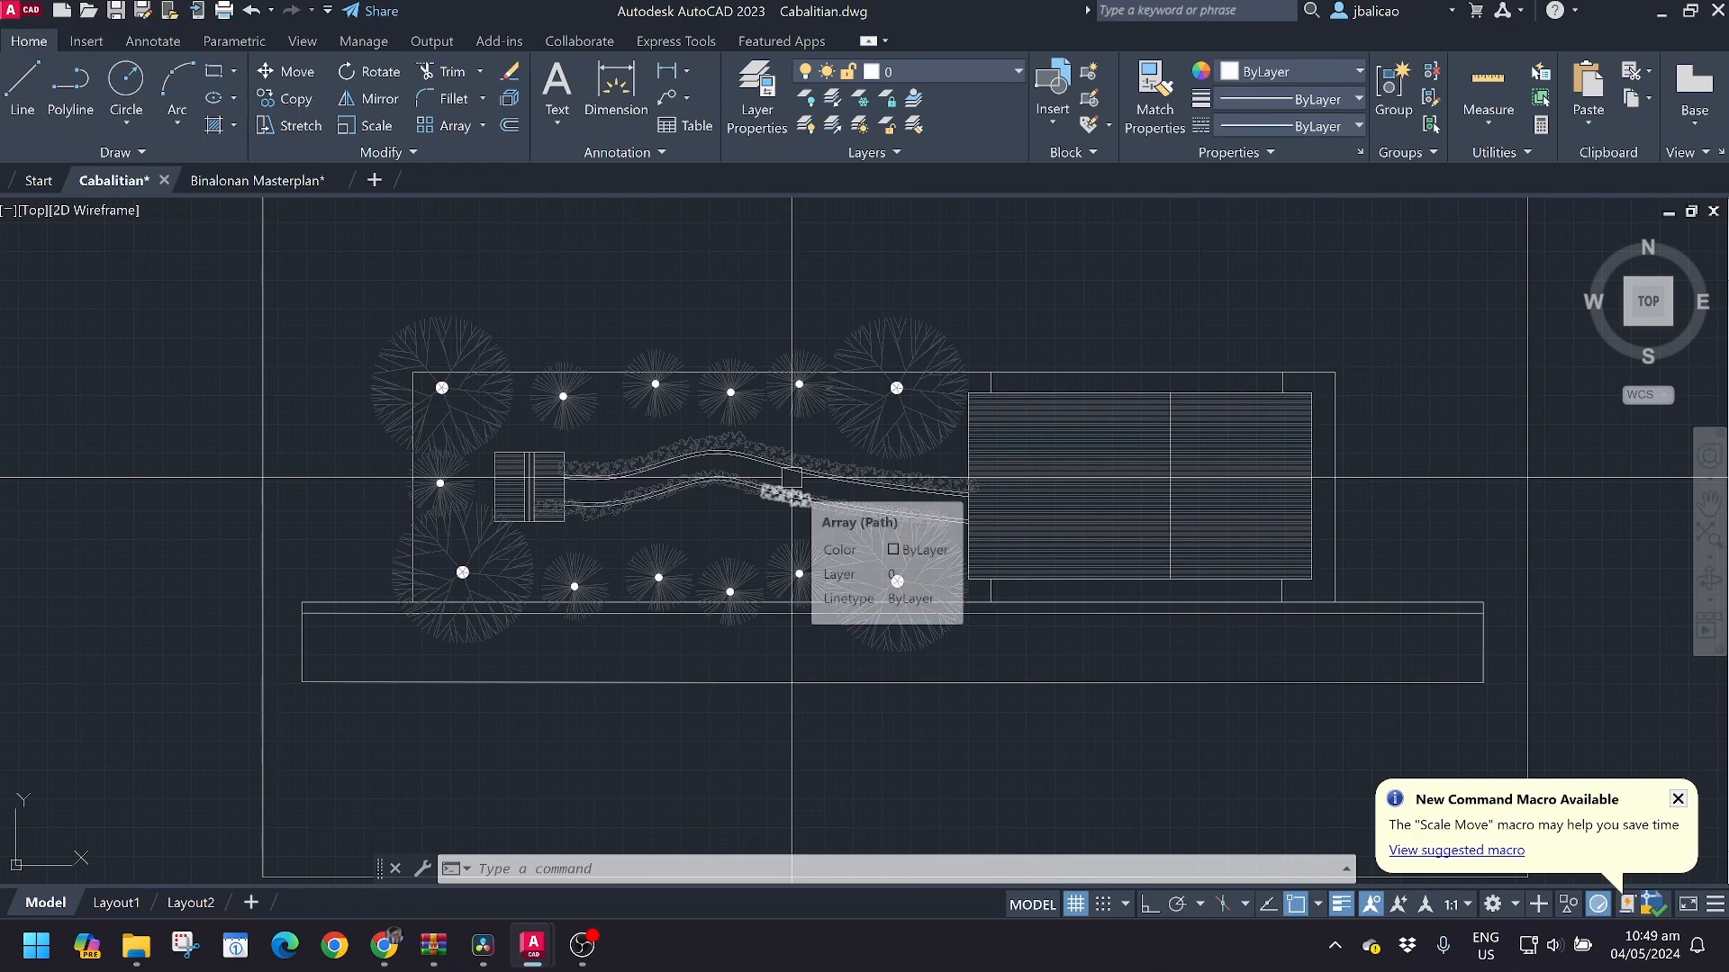
left_click_drag(986, 297, 972, 336)
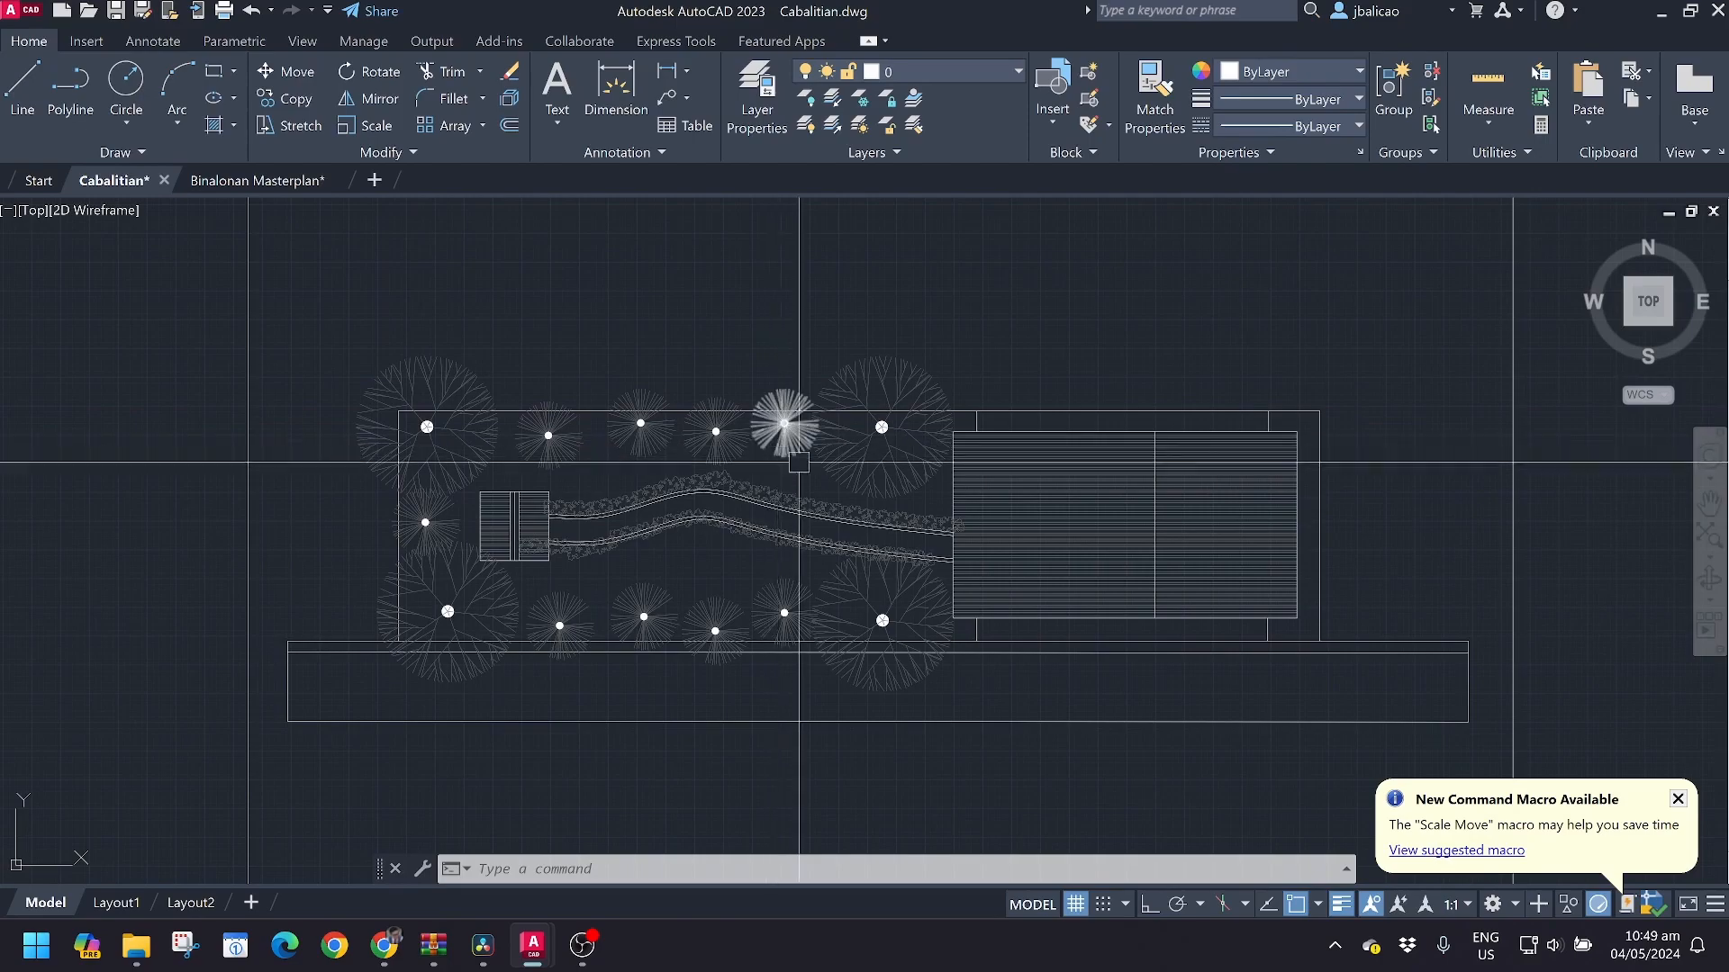
left_click(489, 464)
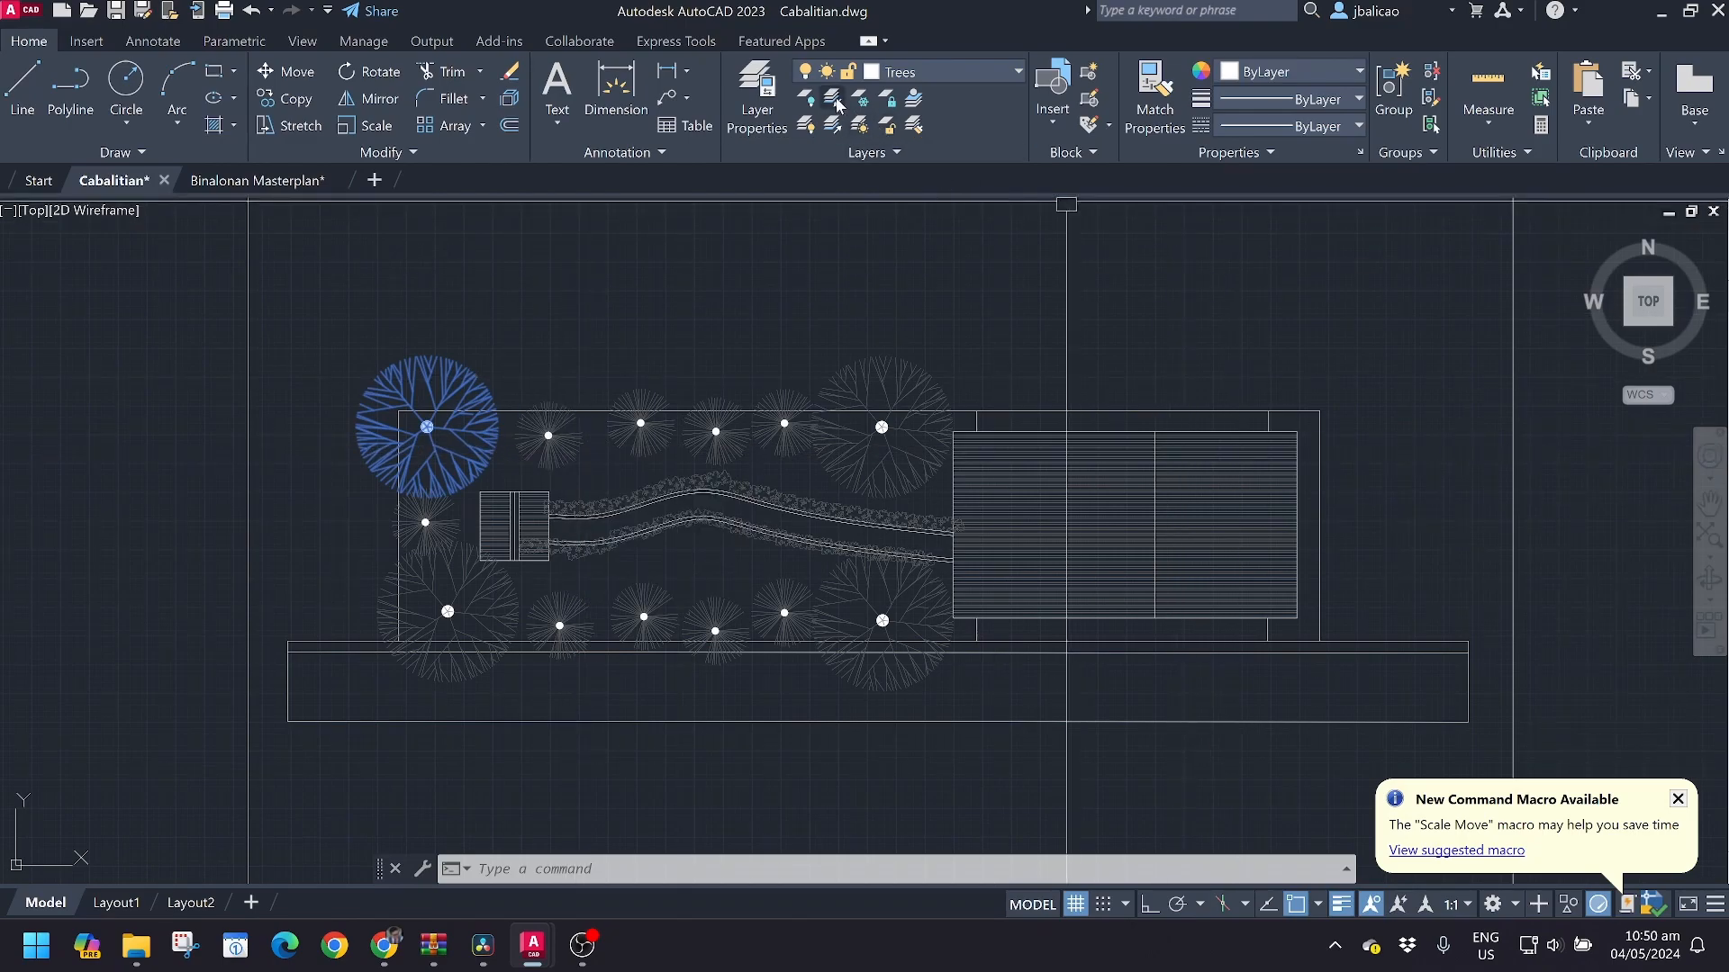
left_click(1009, 81)
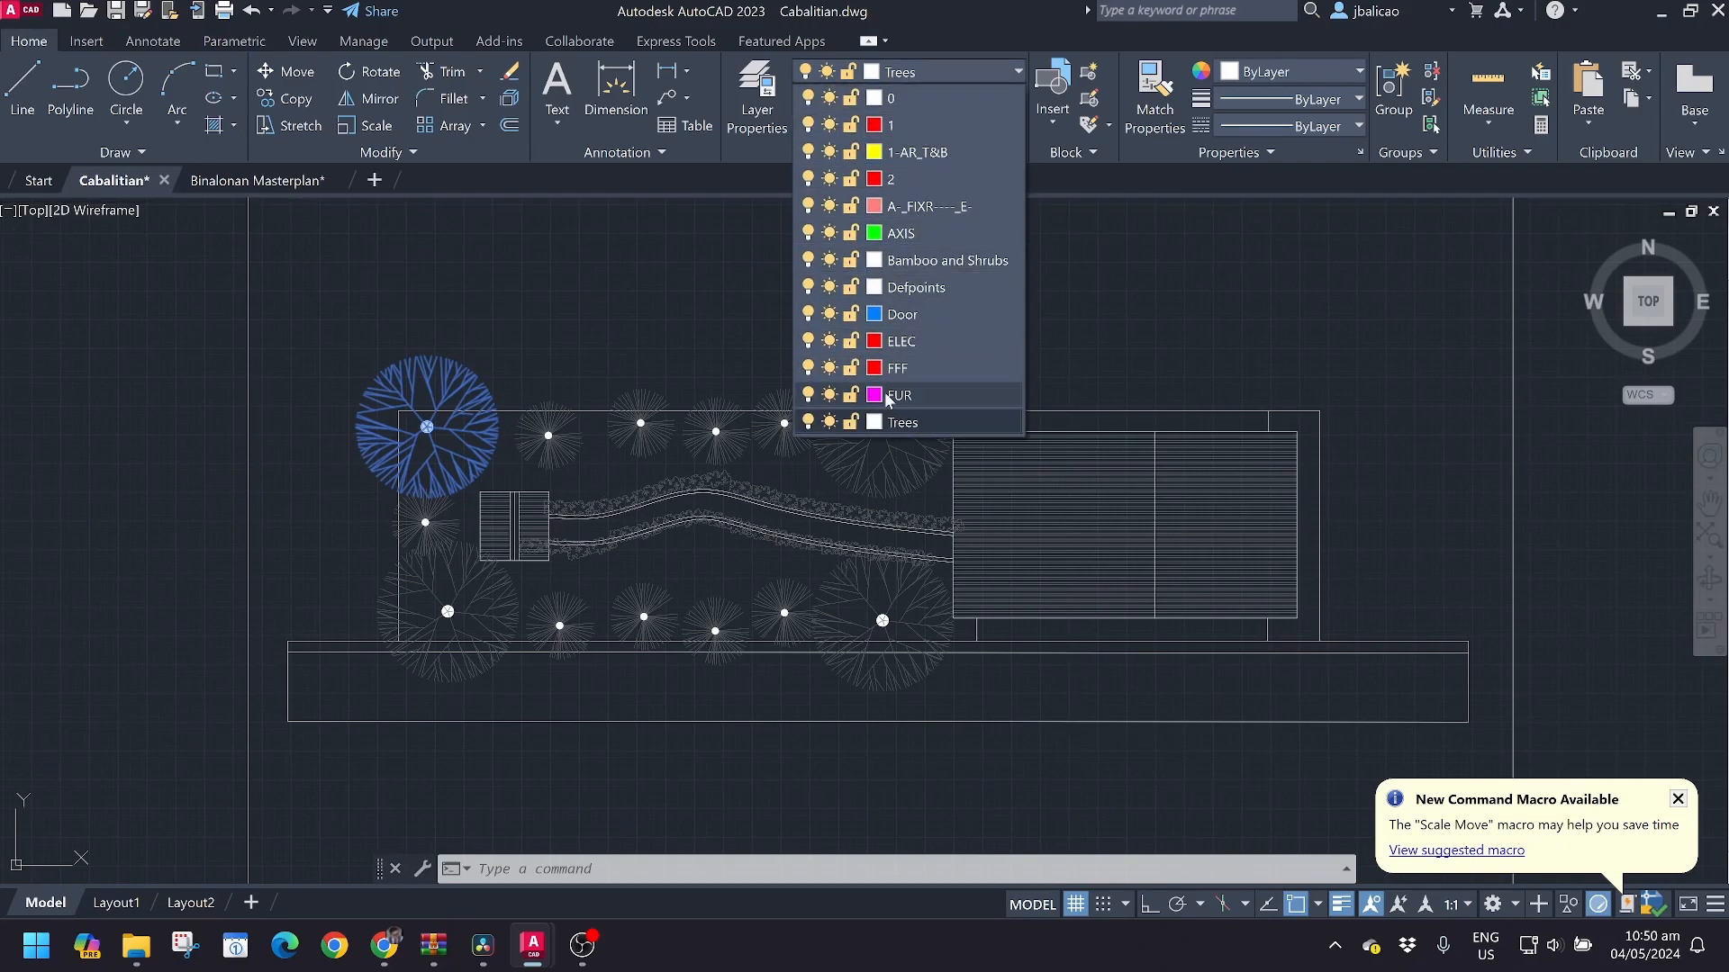
left_click(808, 423)
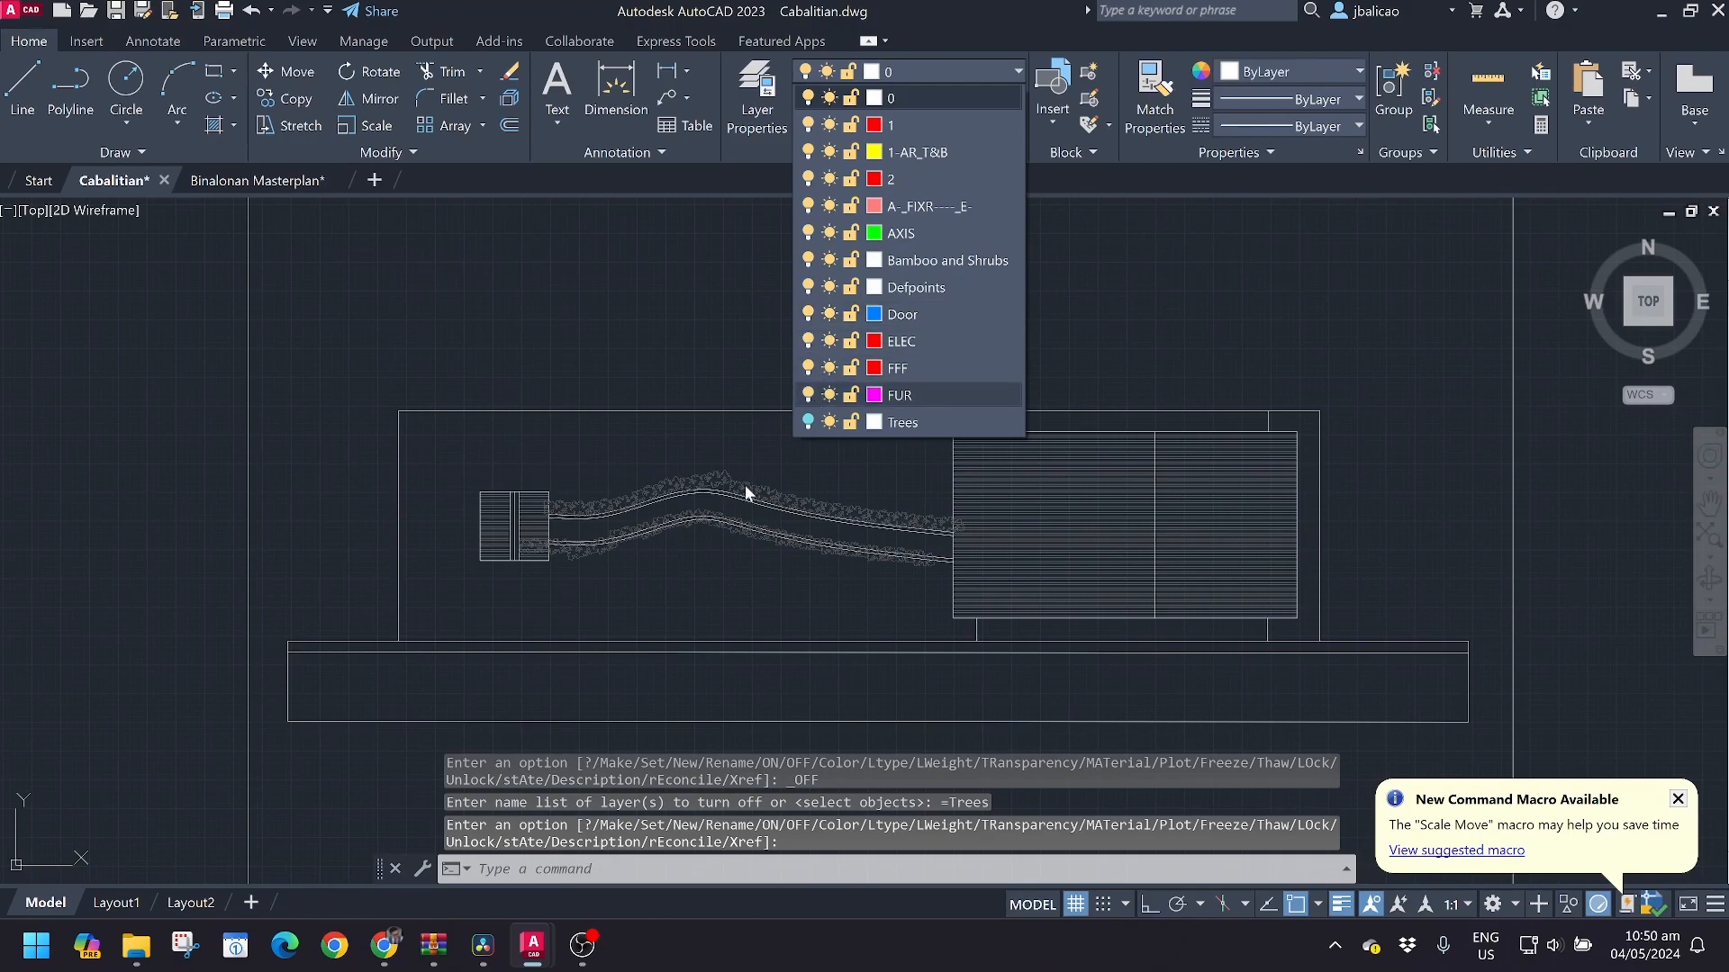
left_click(807, 260)
scroll(1131, 369, "down", 1)
left_click_drag(1150, 349, 1076, 348)
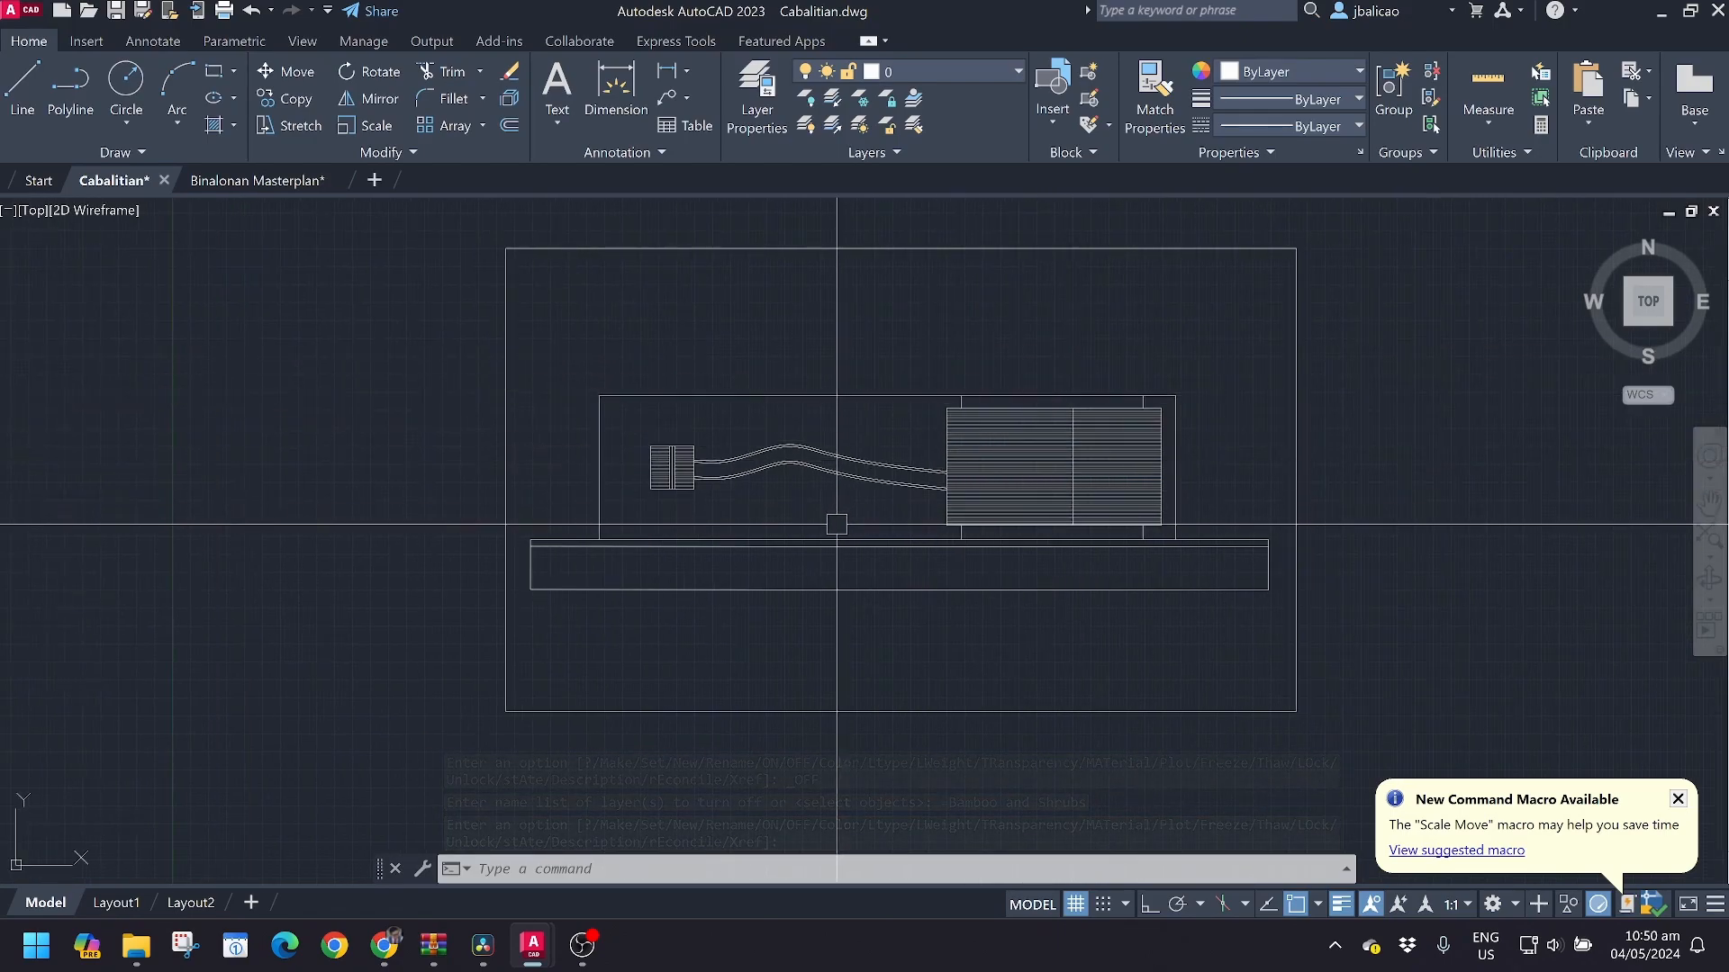
Start a plot with the DWG To PDF.pc3 plotter and ISO full bleed A1 (594.00 x 841.00 MM) paper
key("ctrl+p")
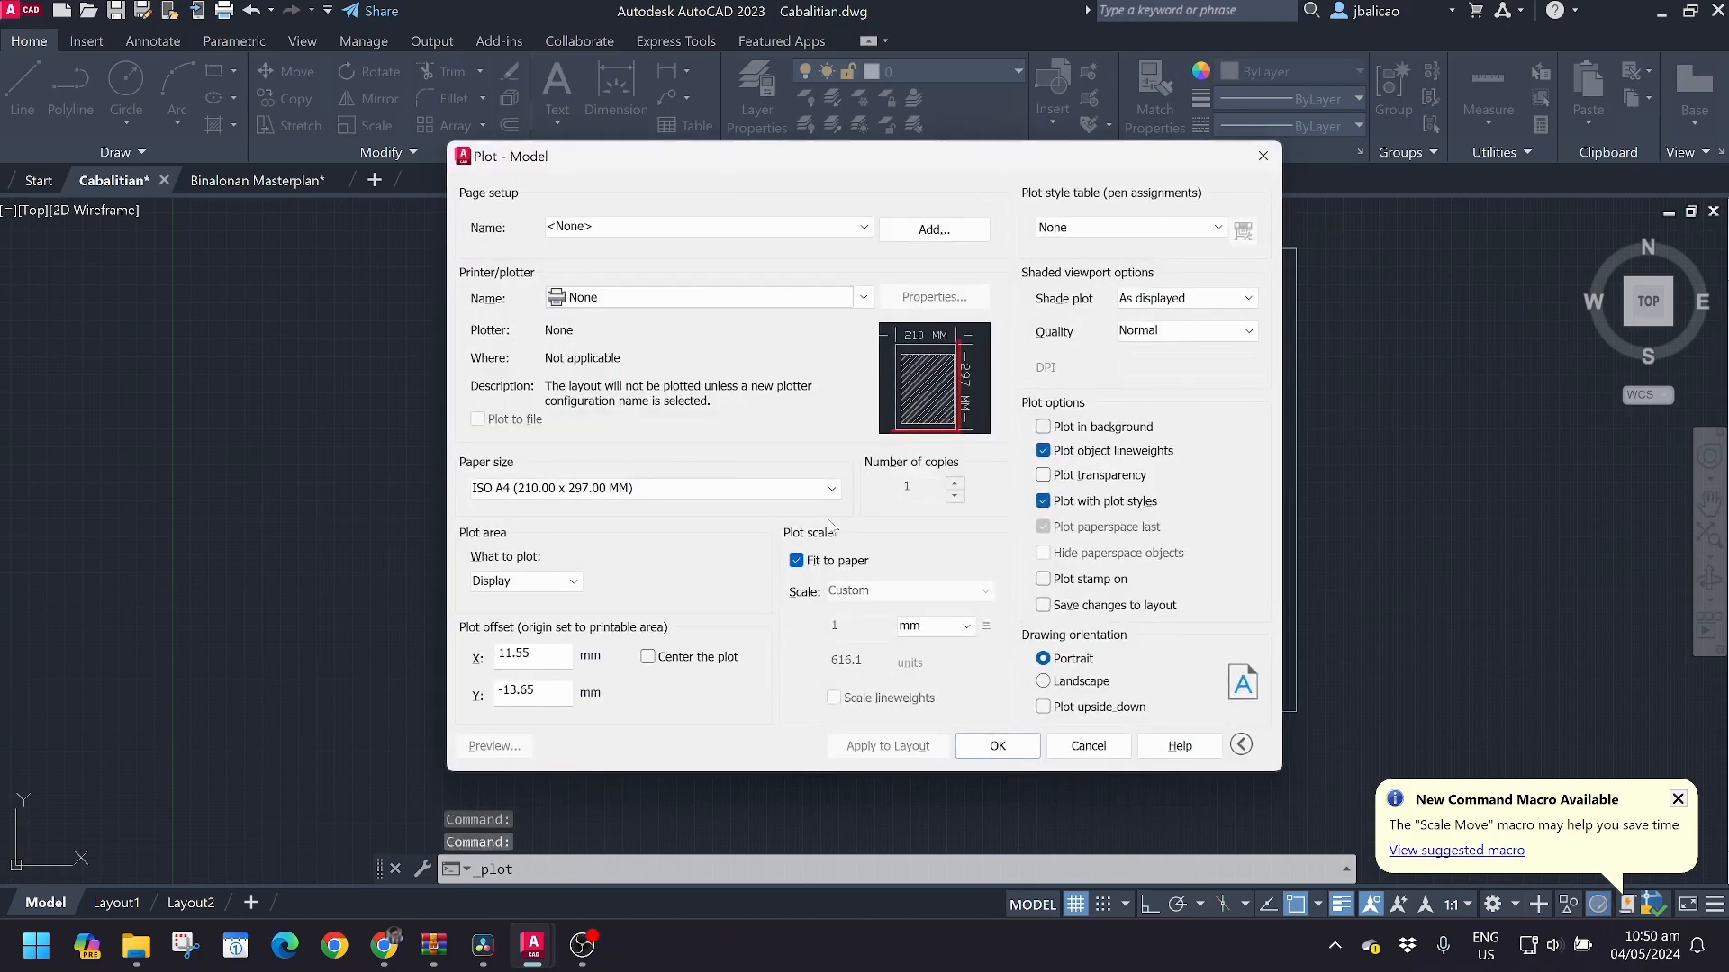
left_click(674, 299)
scroll(666, 792, "down", 5)
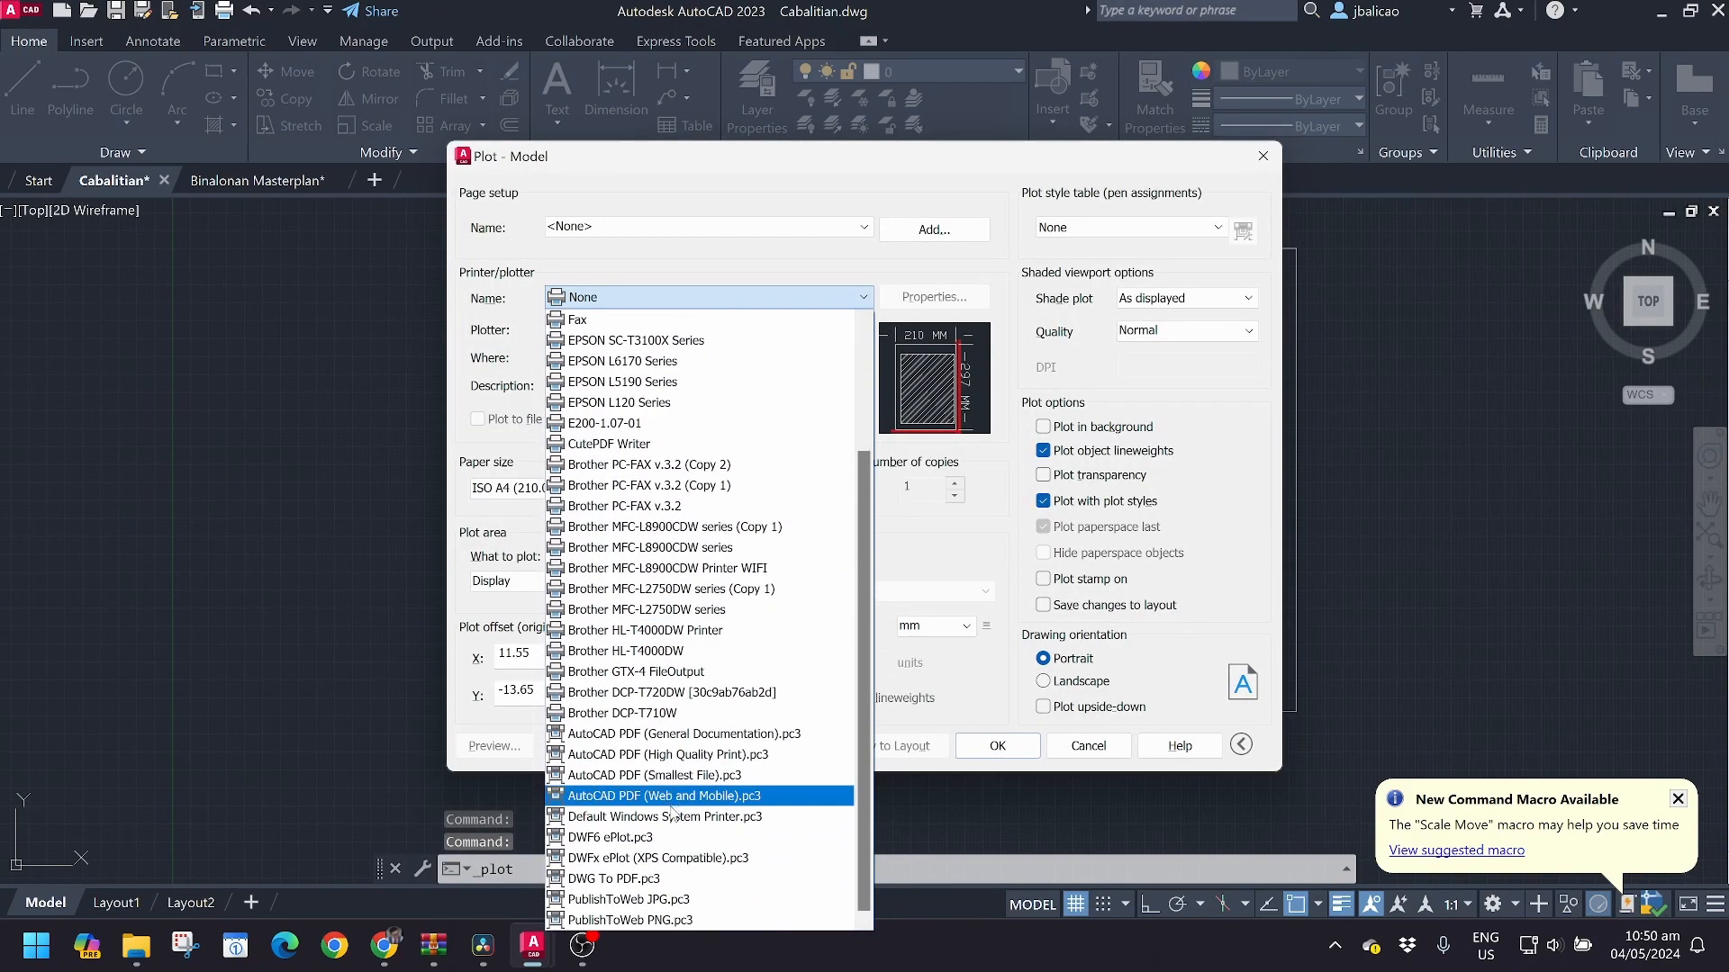
left_click(654, 876)
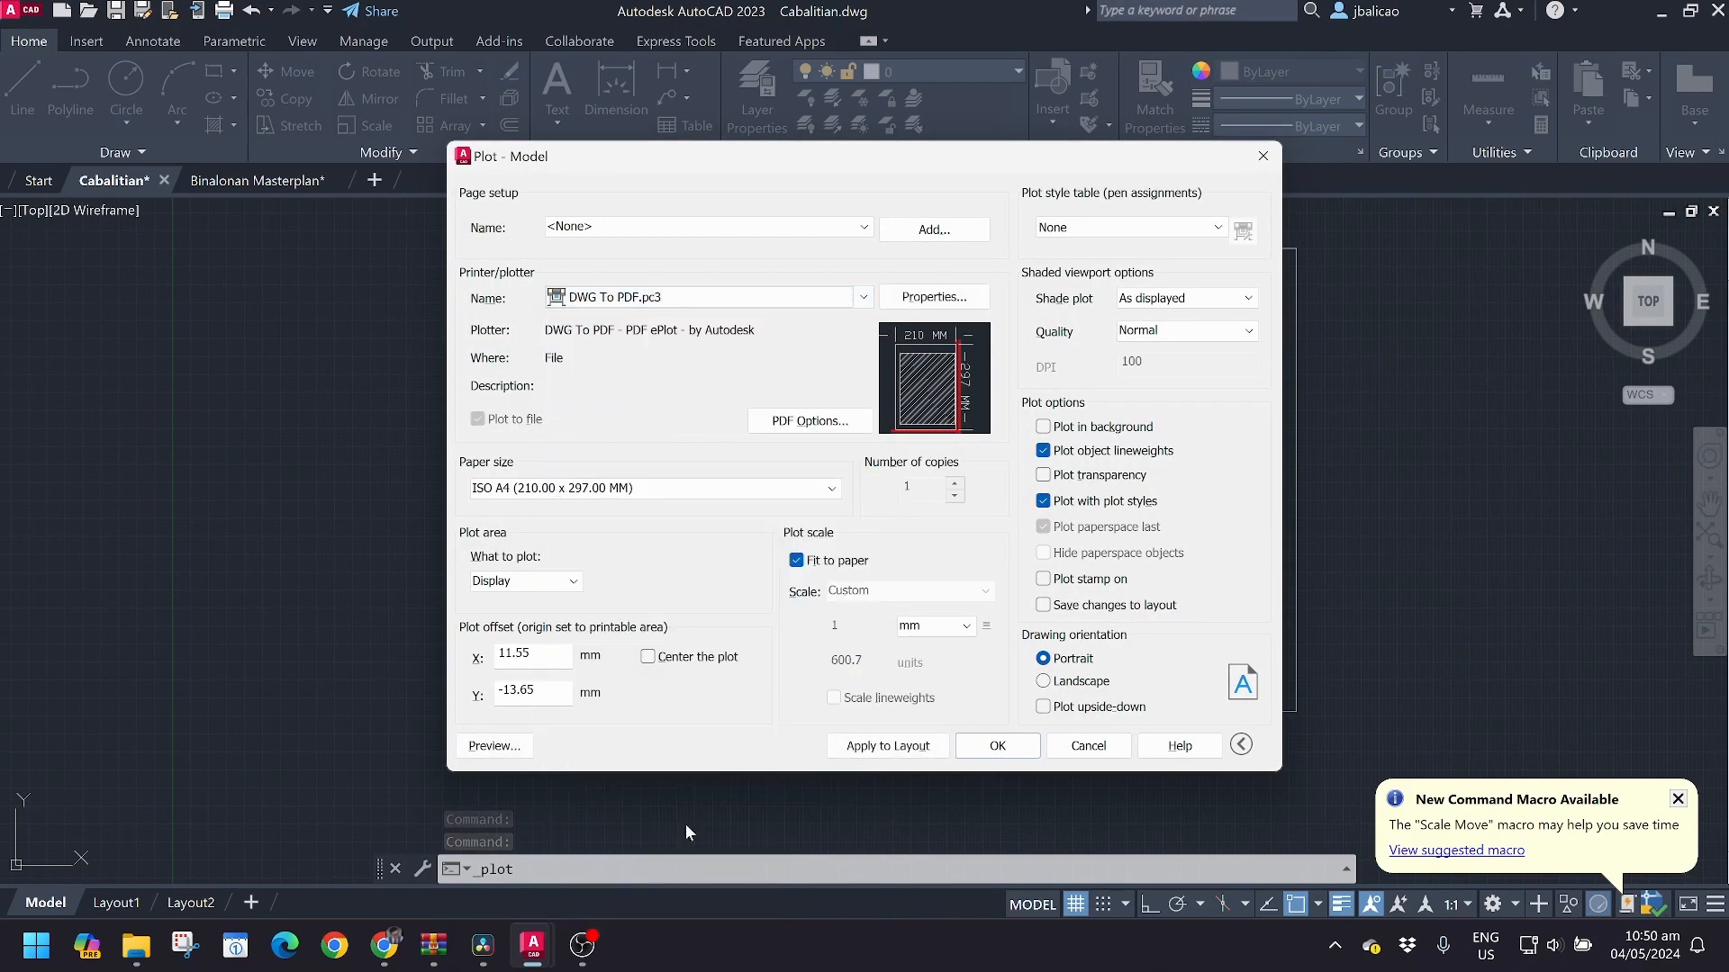
left_click(720, 491)
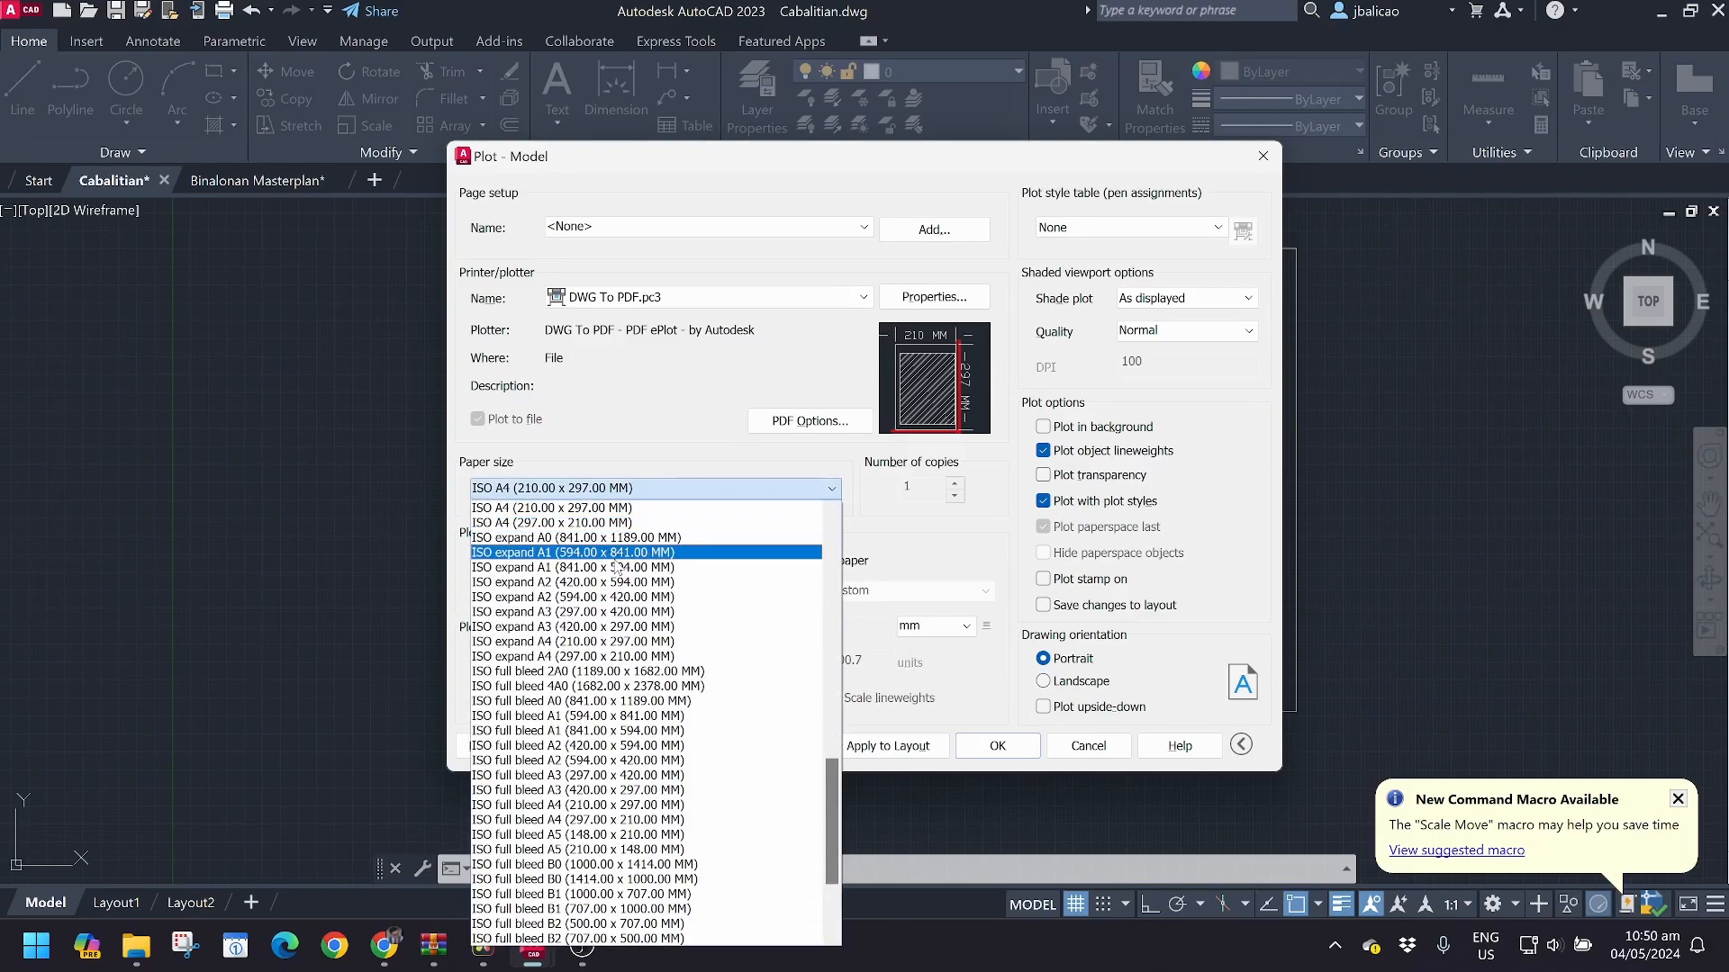
scroll(666, 658, "down", 1)
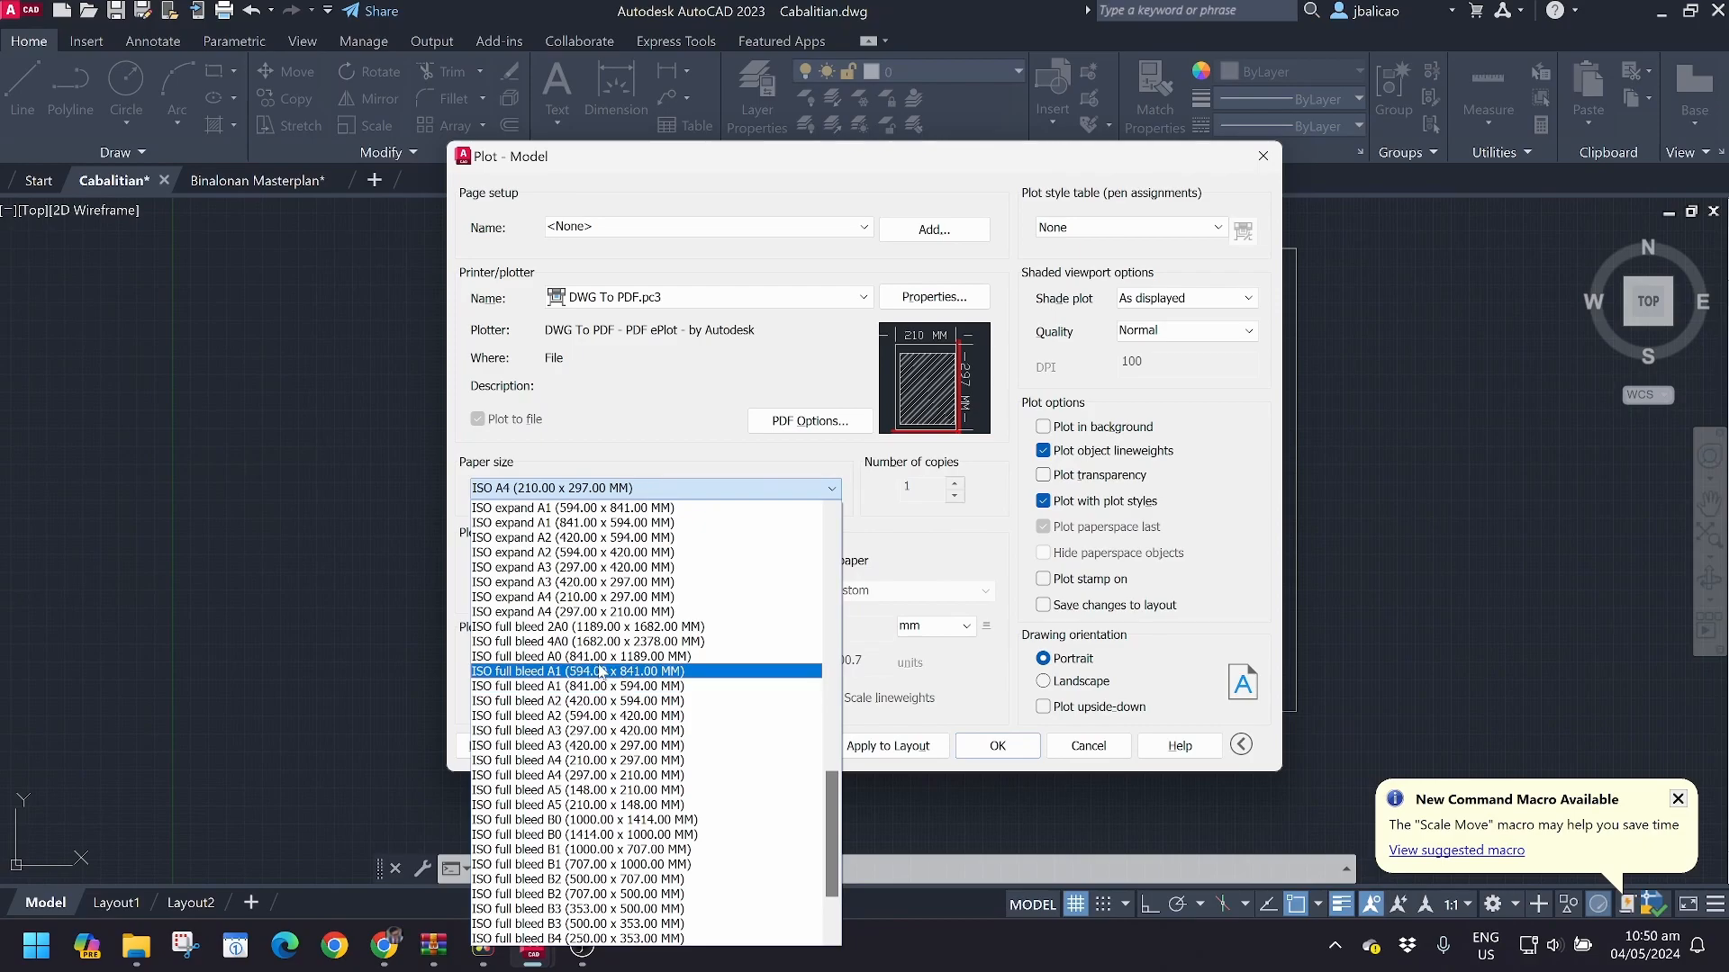
left_click(601, 672)
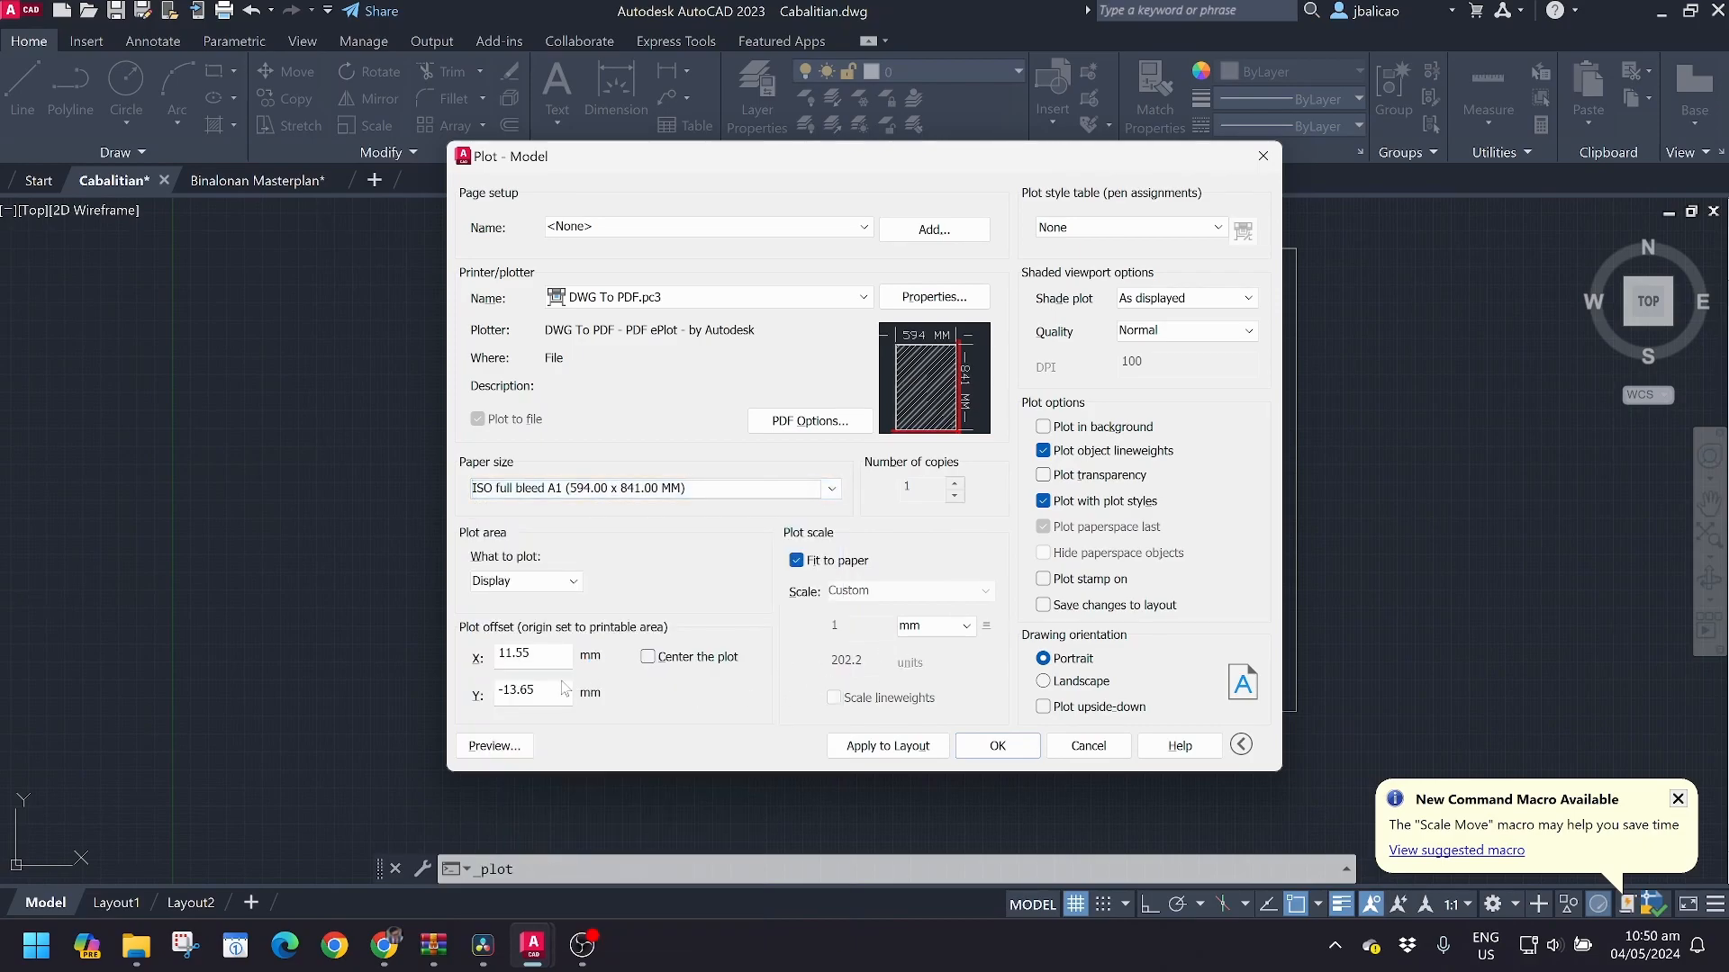
Set the plot area to a window spanning opposite corners of the outer rectangle around the site plan
left_click(543, 583)
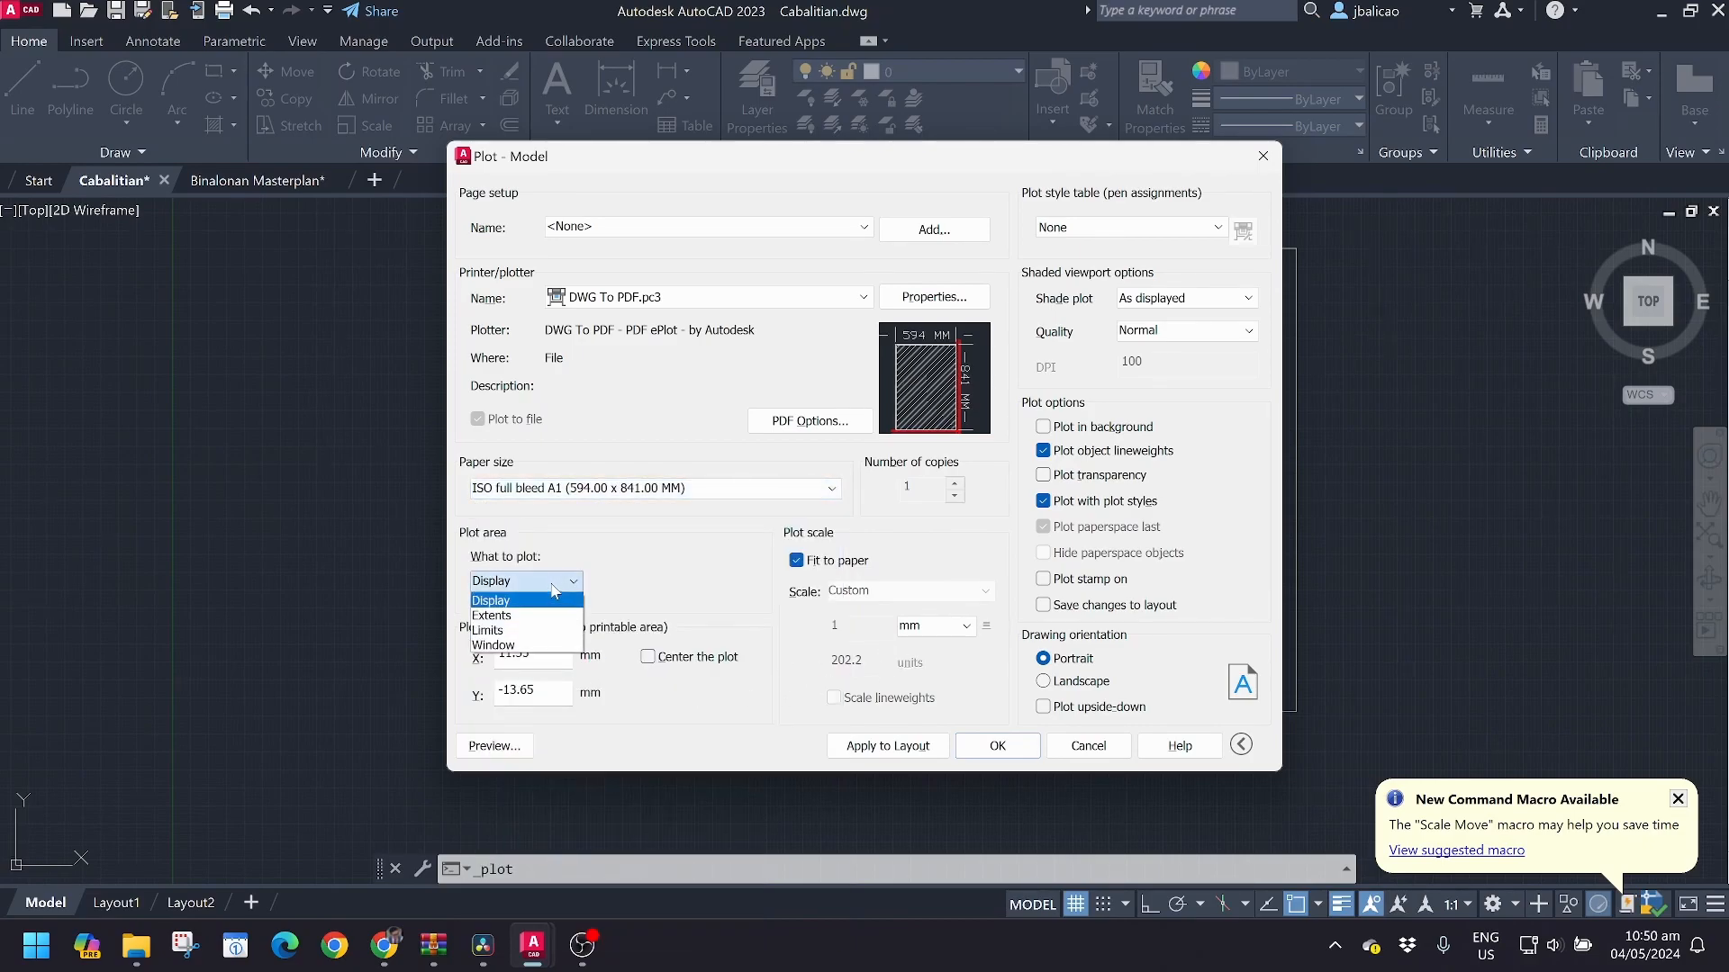
left_click(527, 645)
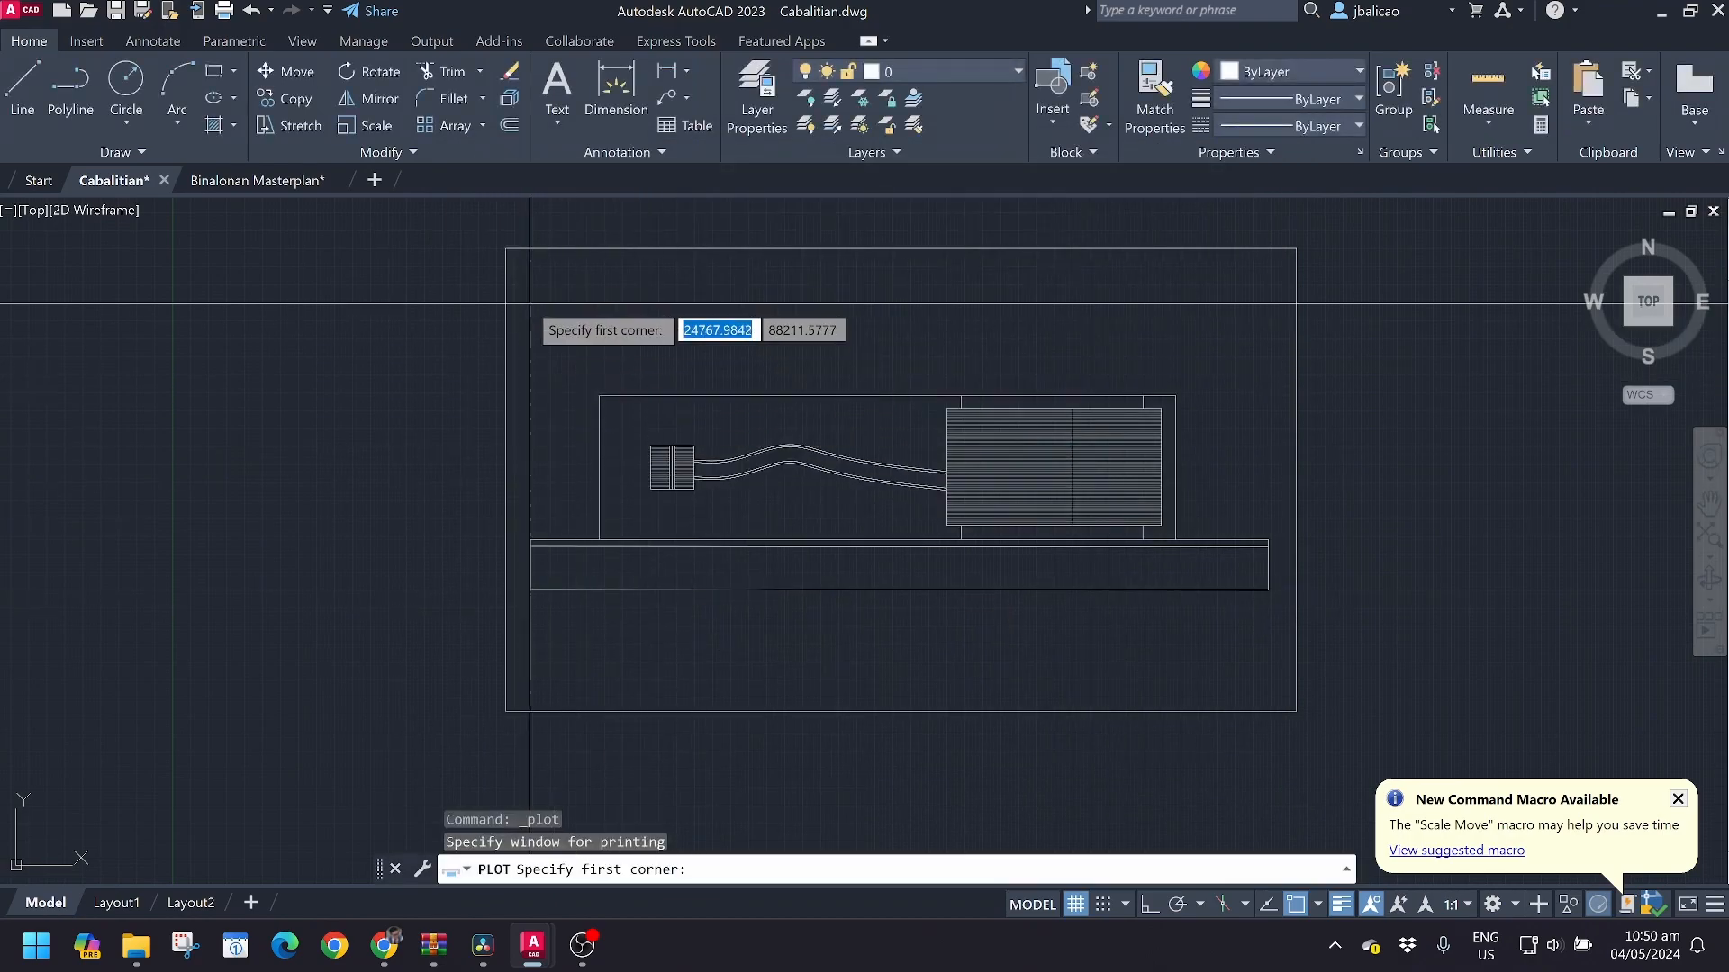
left_click(508, 250)
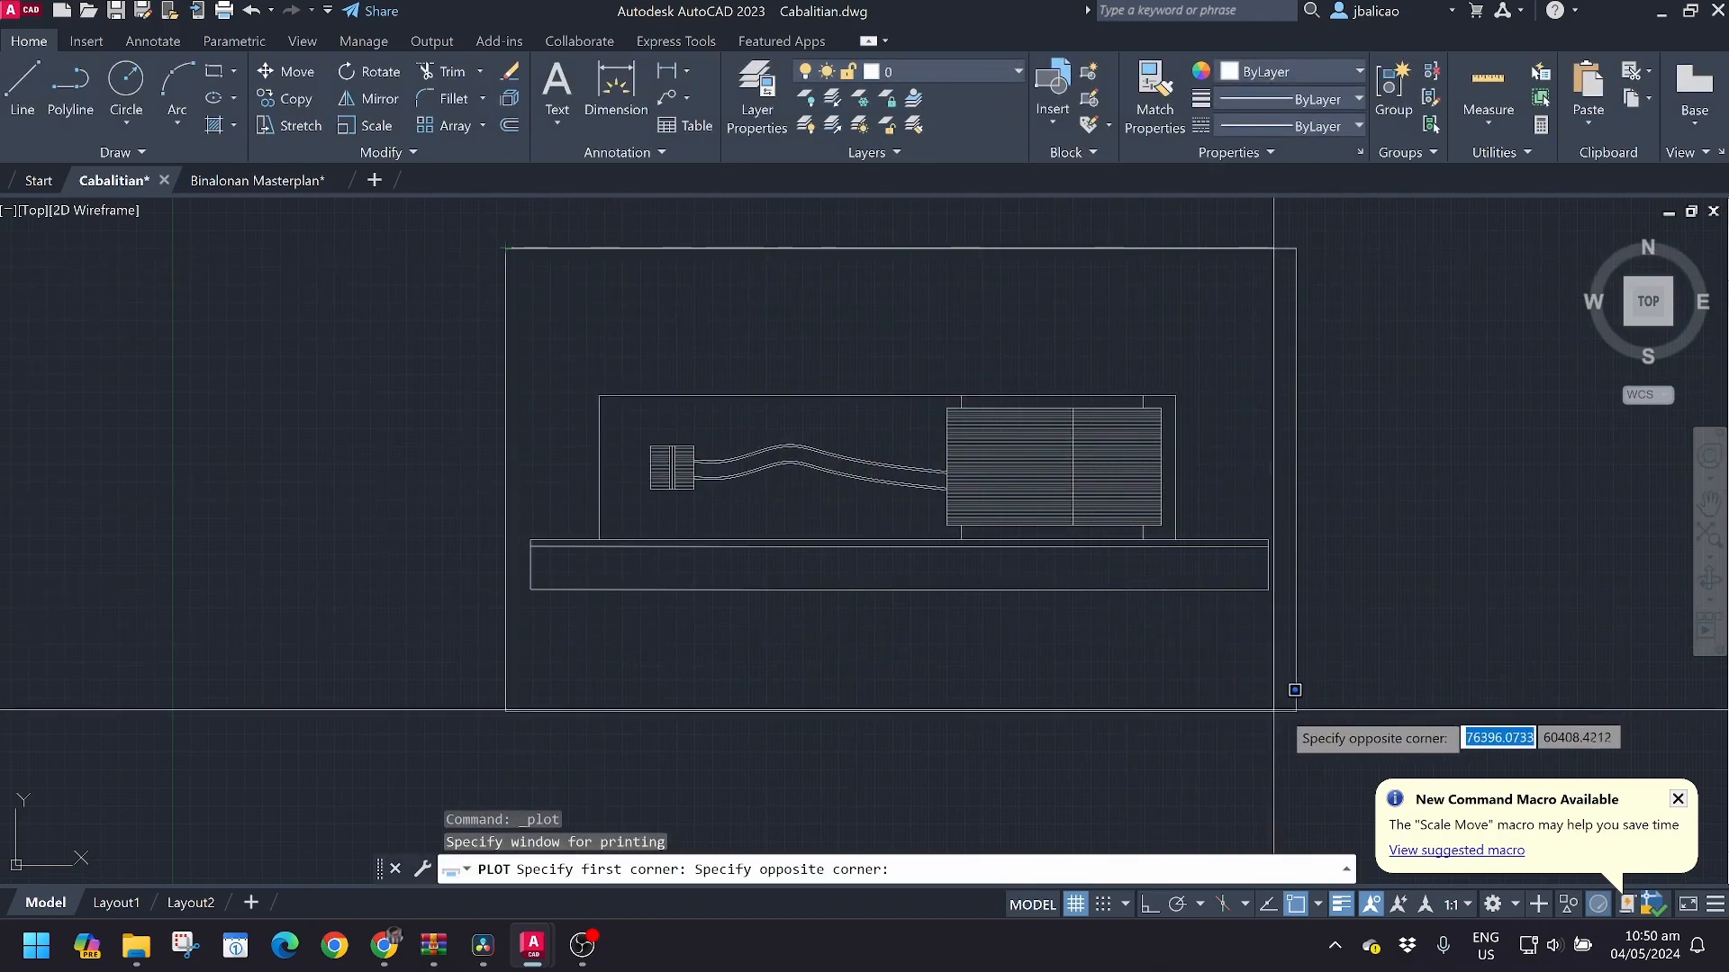
left_click(1296, 711)
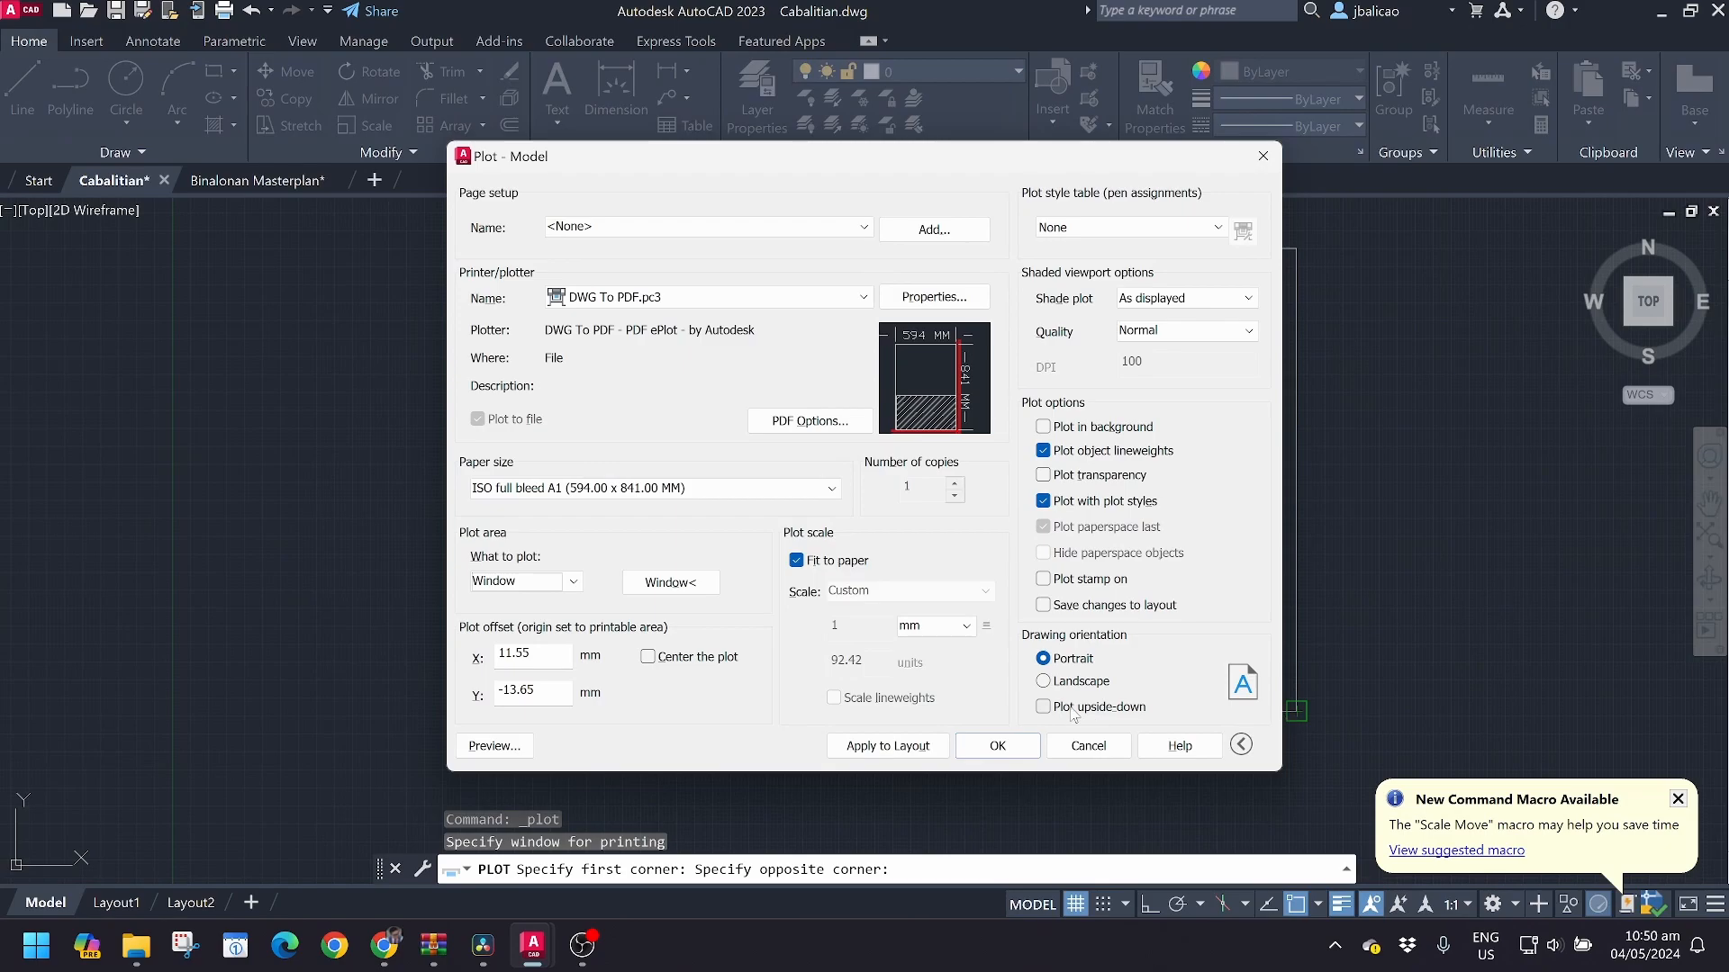
Center the plot in Landscape orientation and preview it
left_click(648, 657)
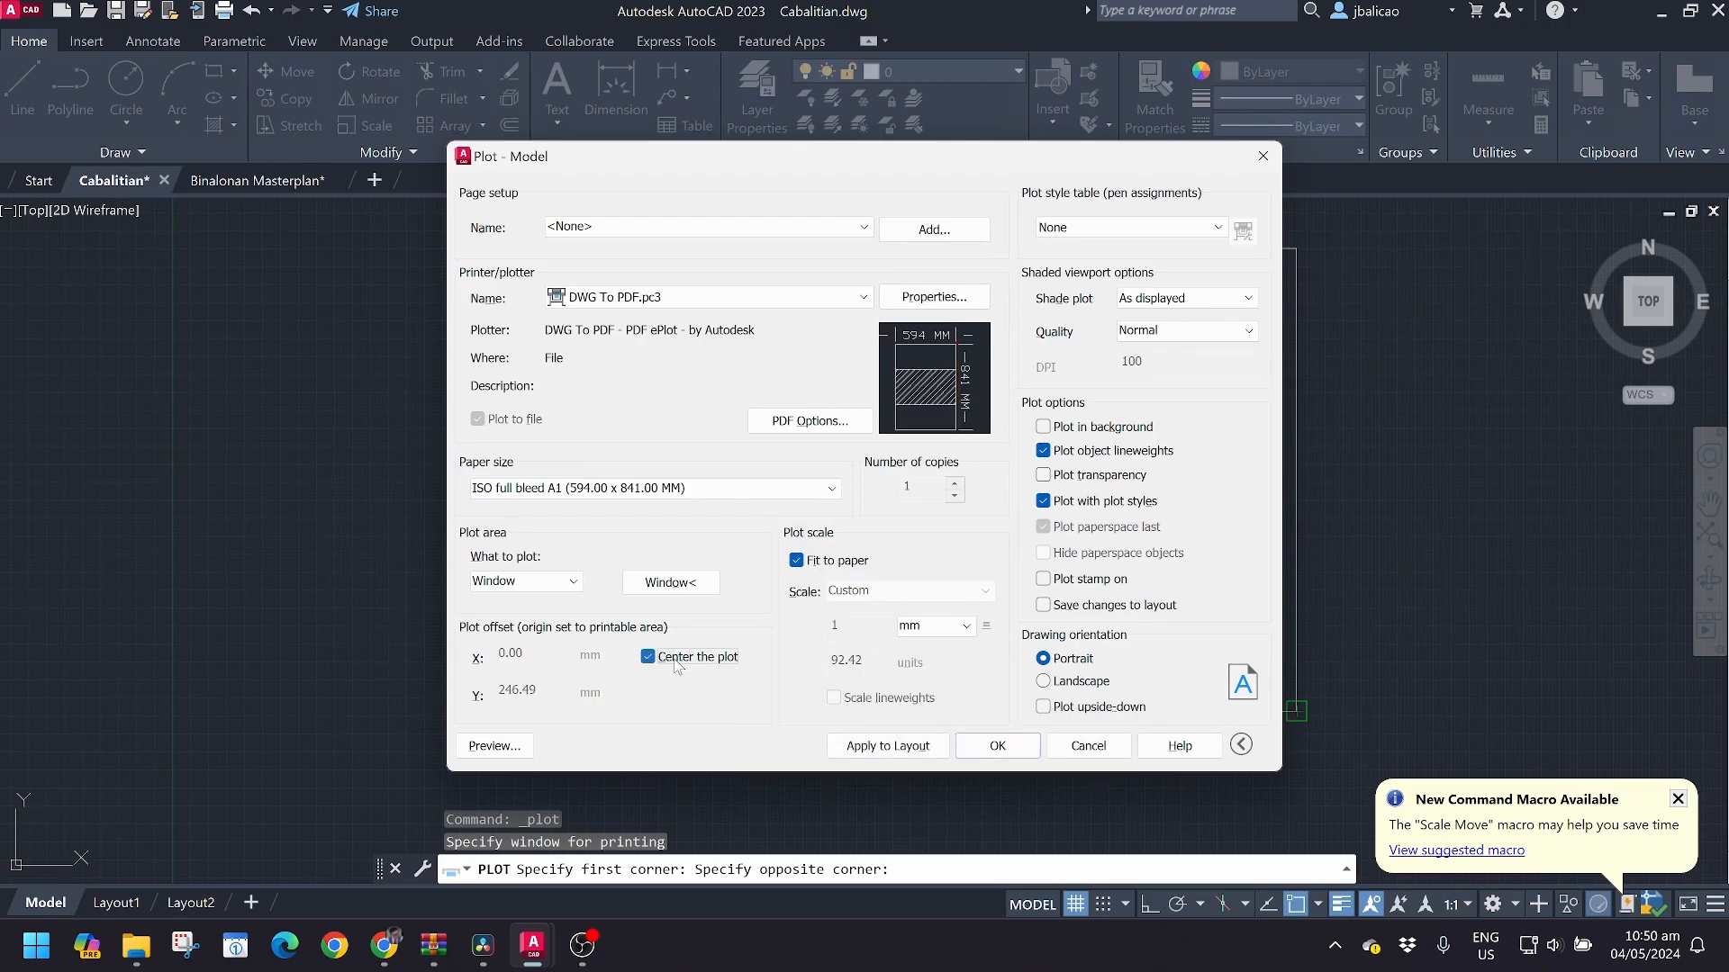
left_click(1085, 689)
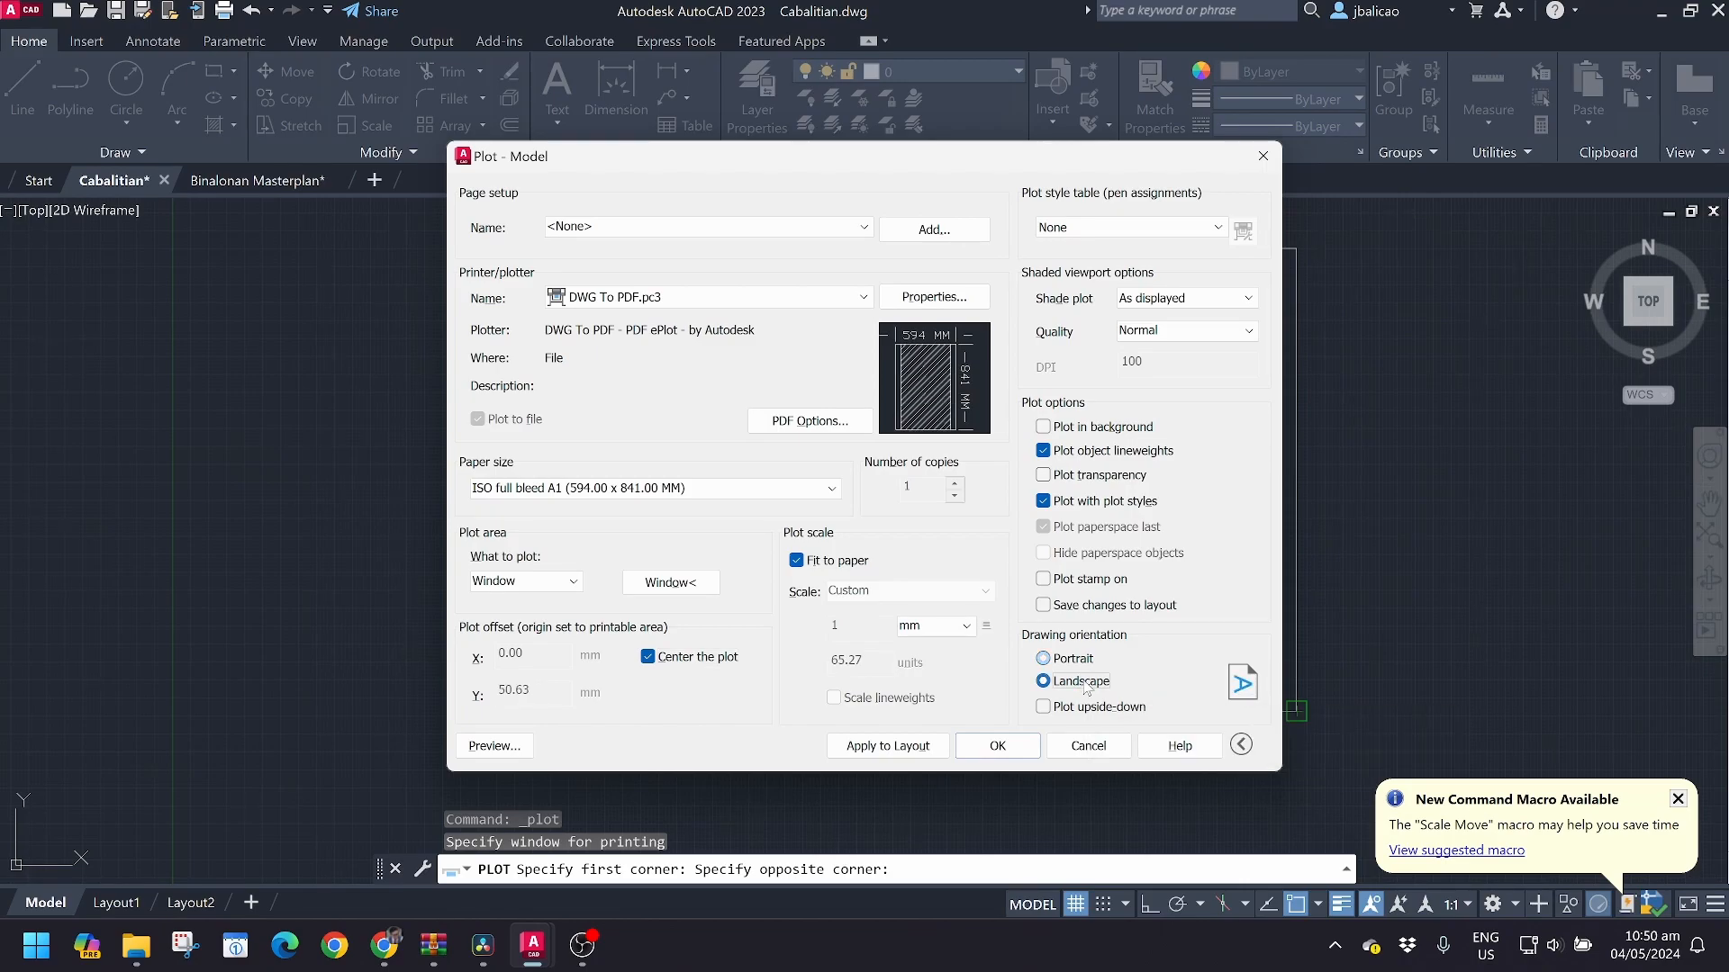
left_click(529, 755)
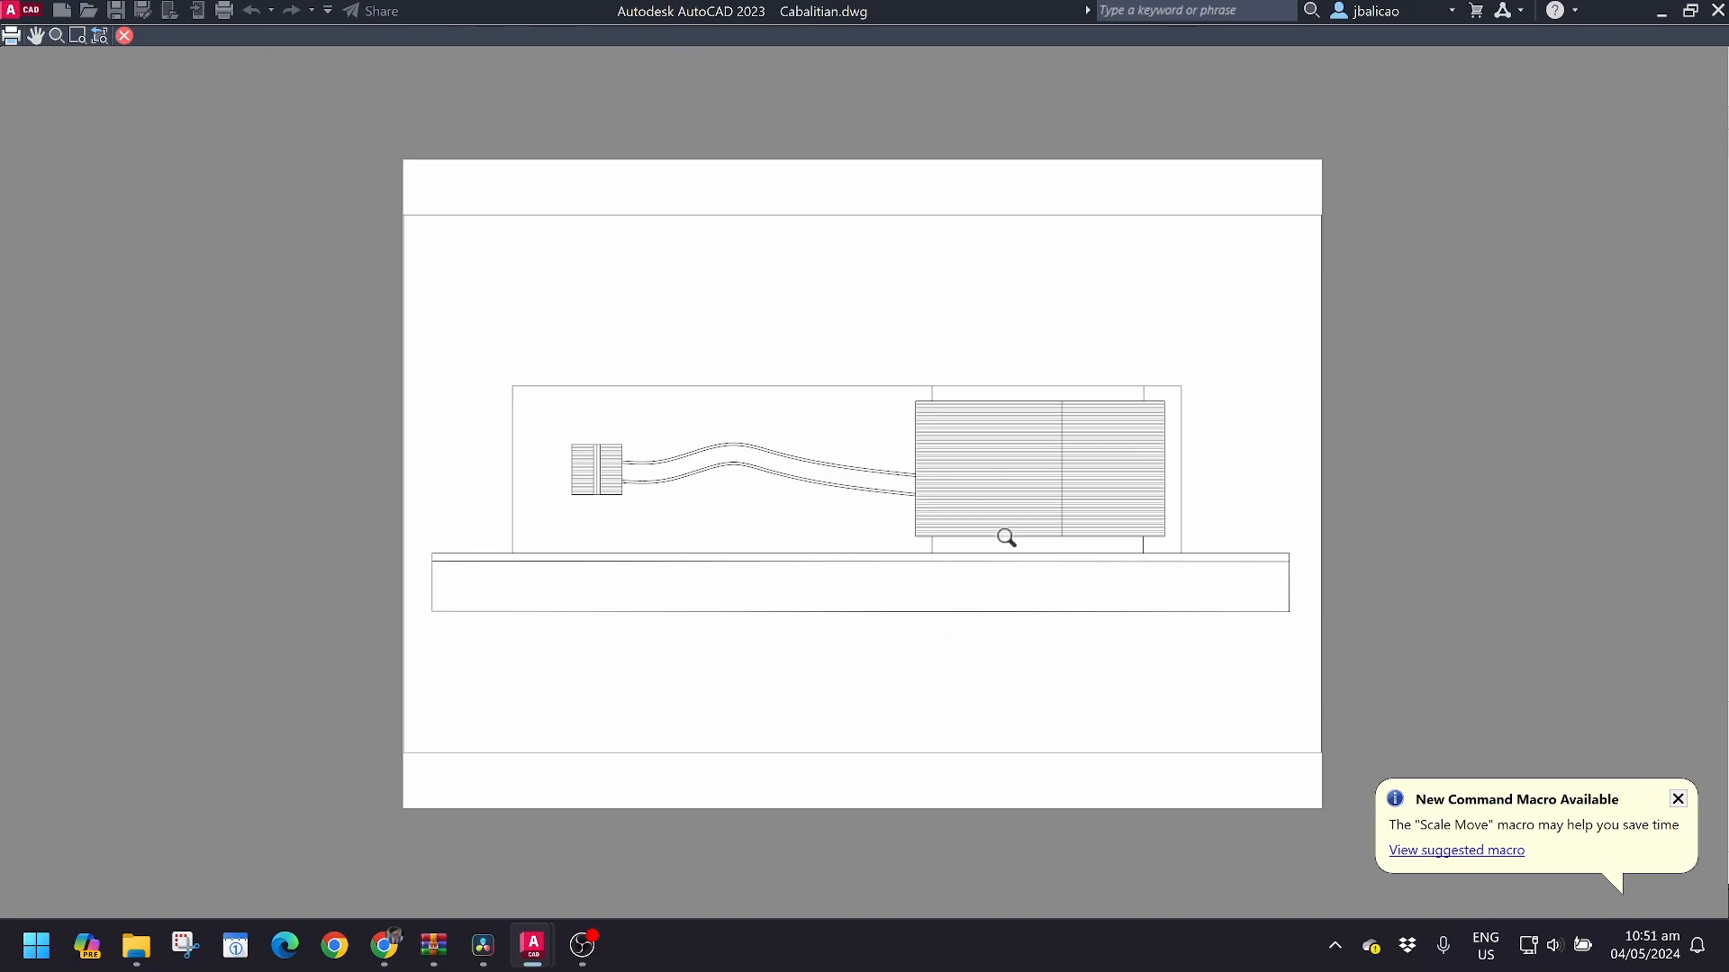
Plot the plan without planting to Cabalitian-Model.pdf in the Downloads folder and return to the drawing
left_click(10, 35)
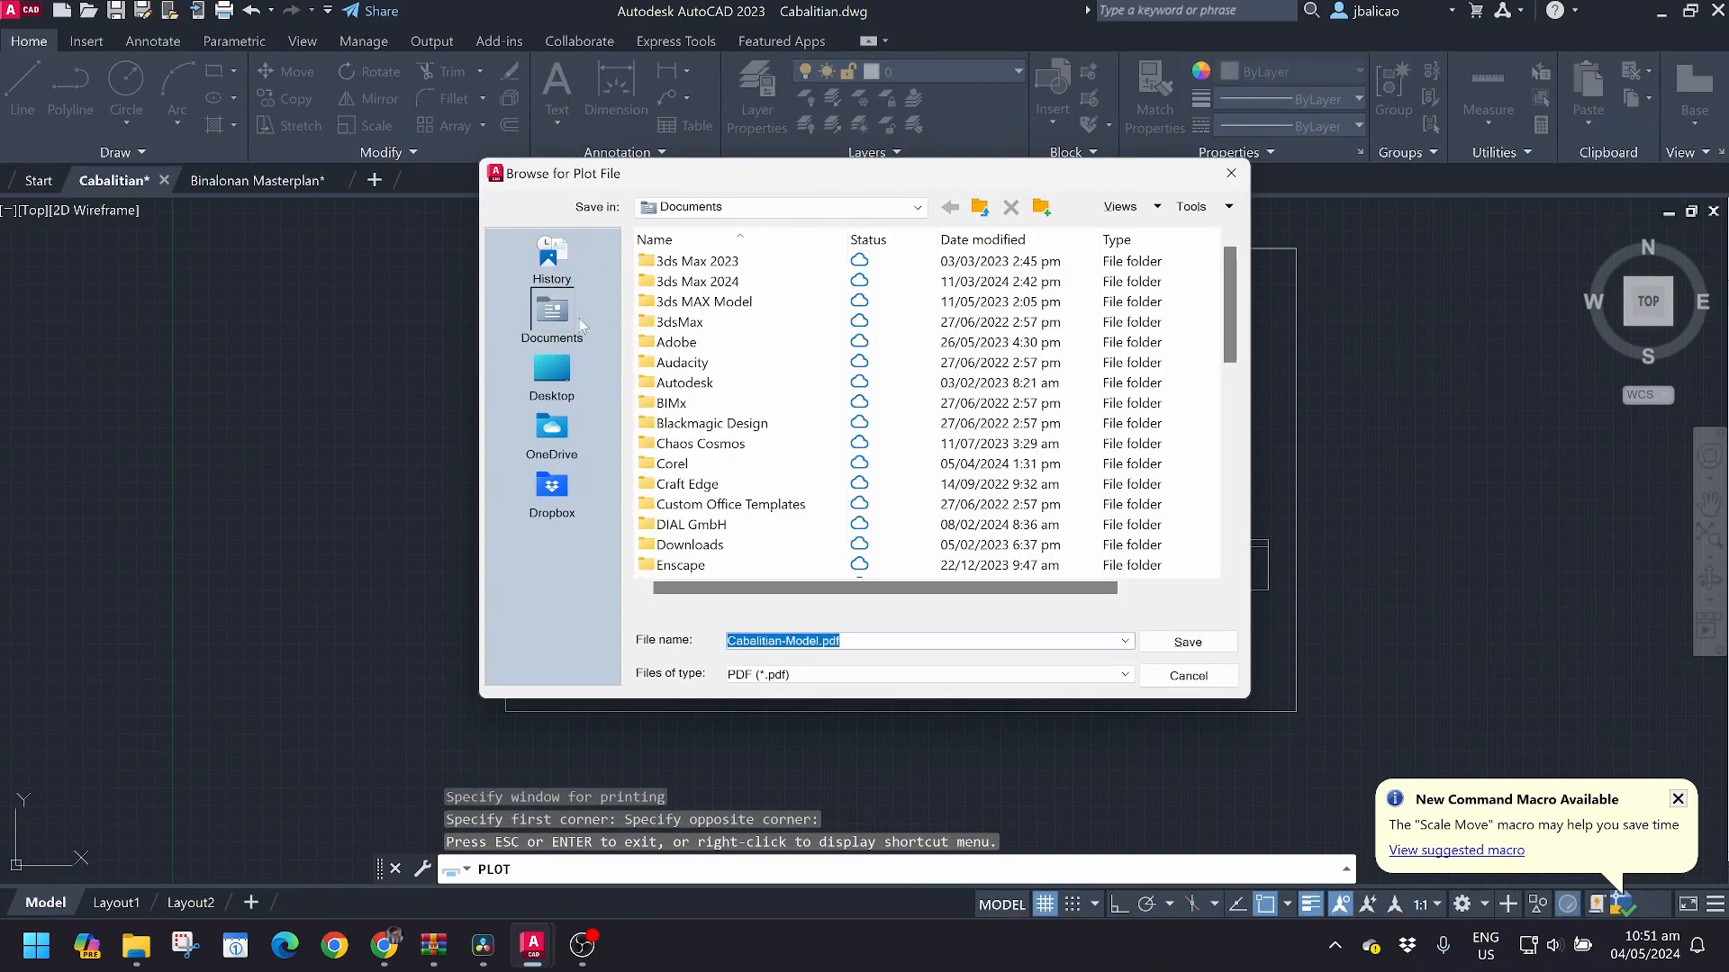
left_click(552, 371)
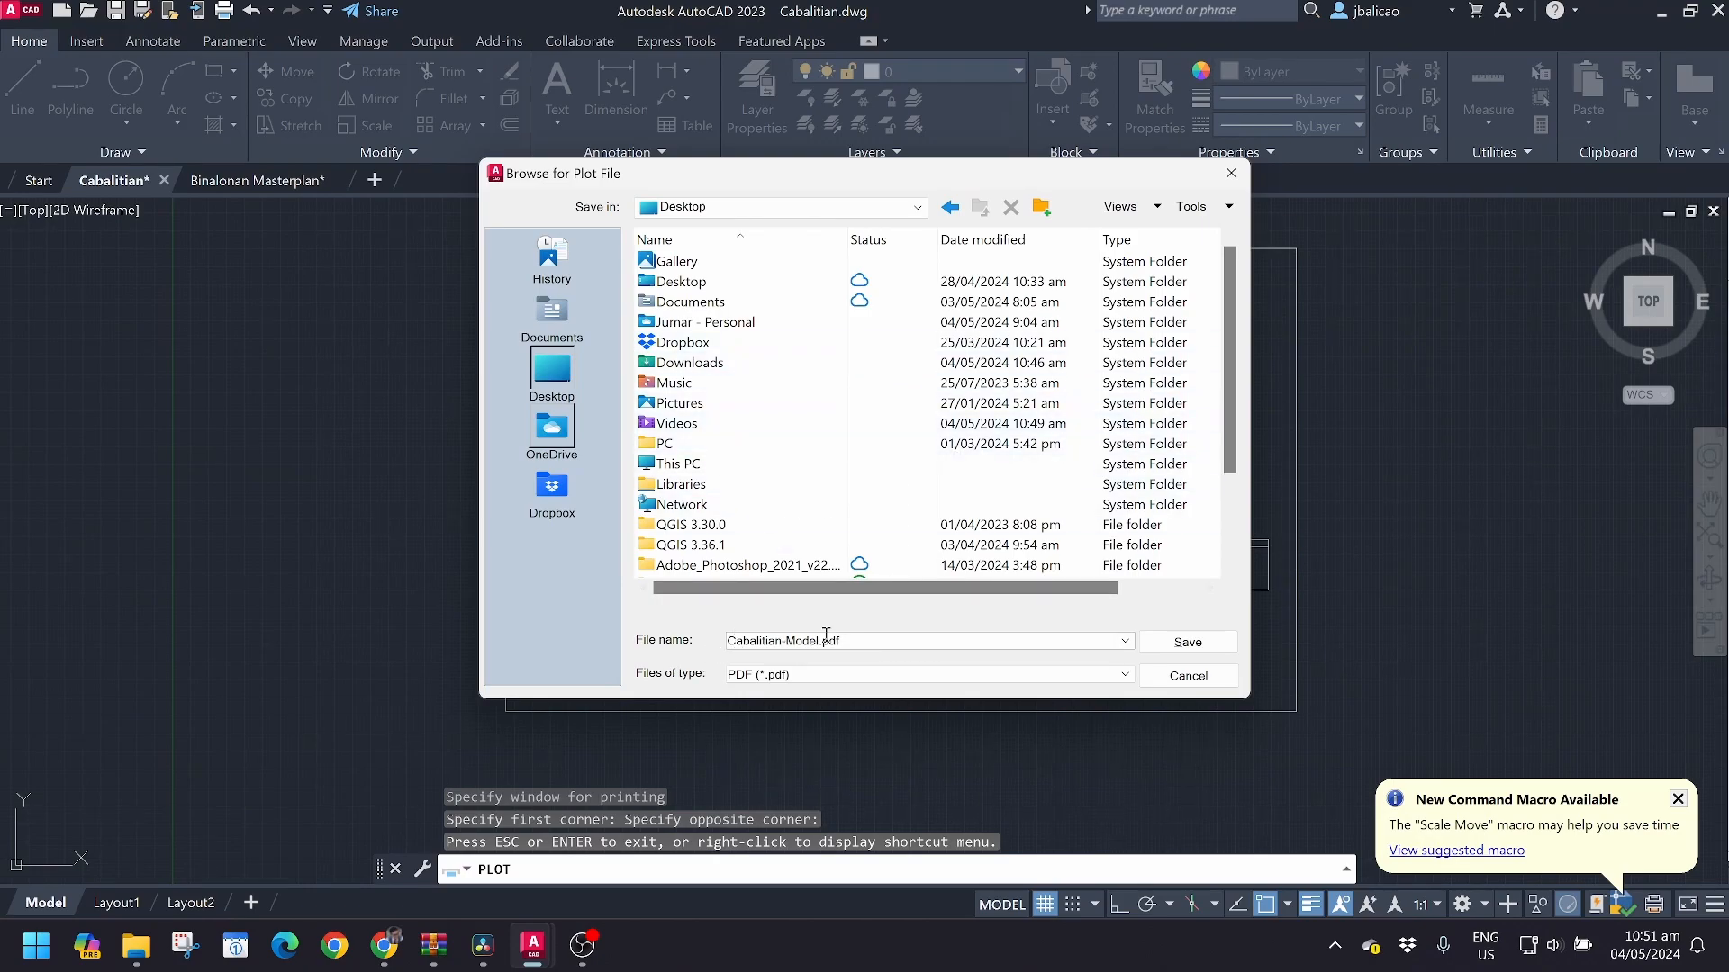
left_click(674, 369)
double_click(675, 367)
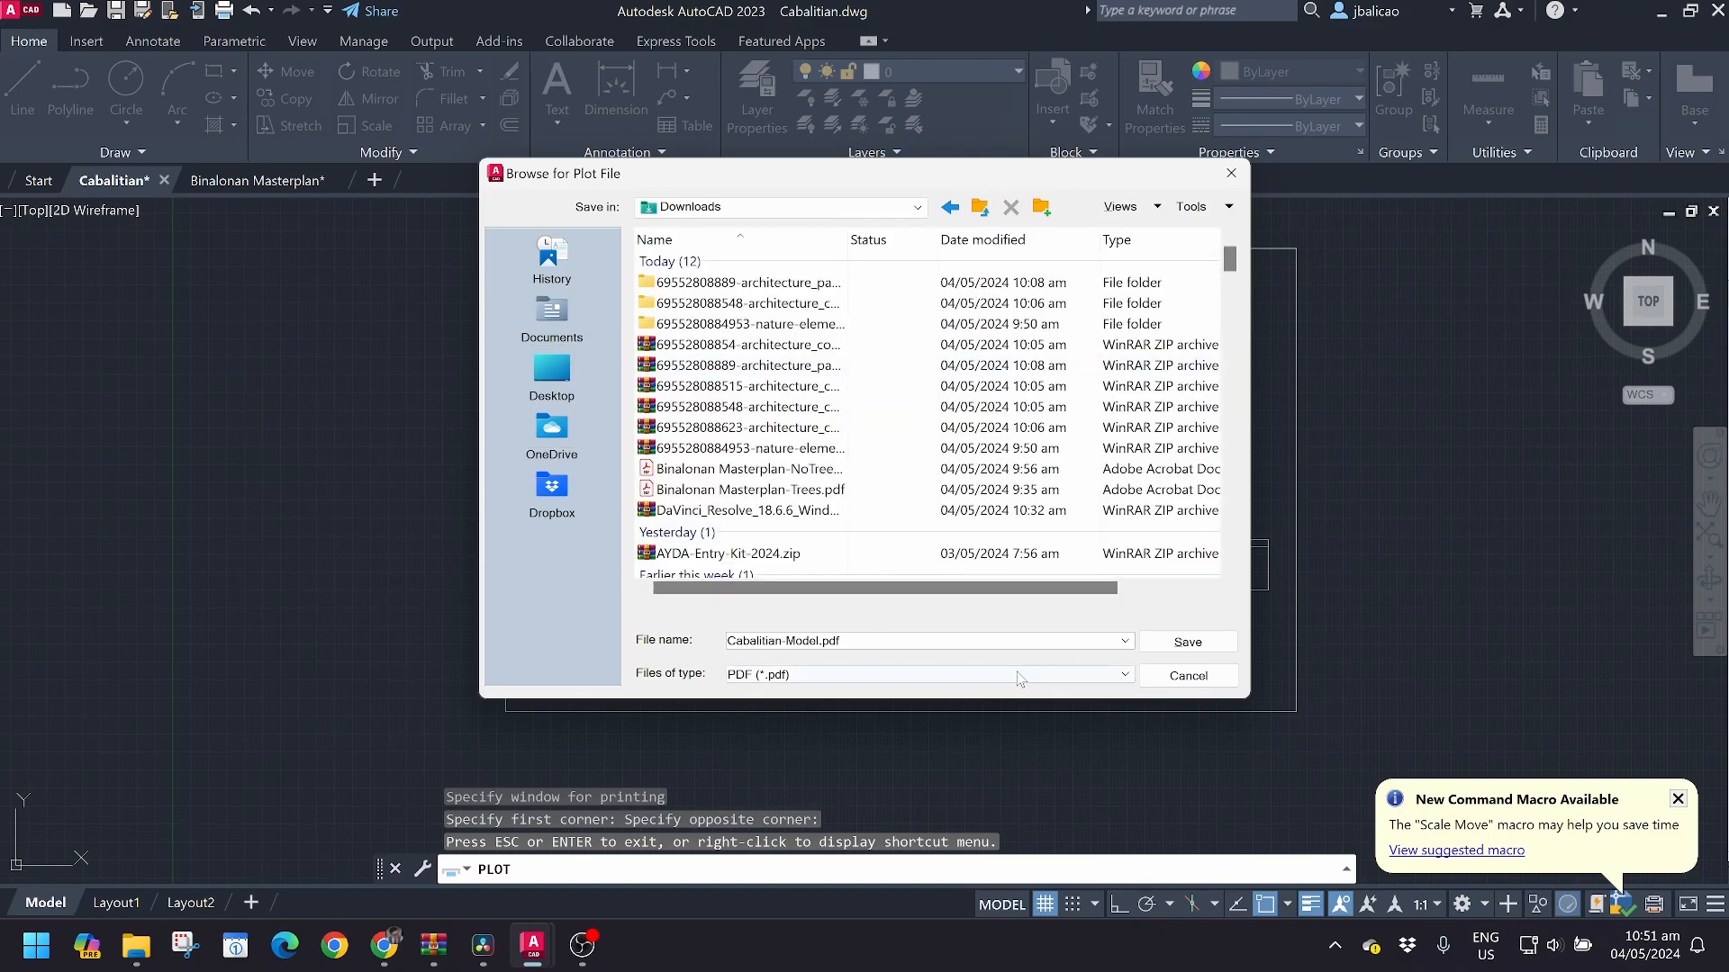
left_click(1207, 646)
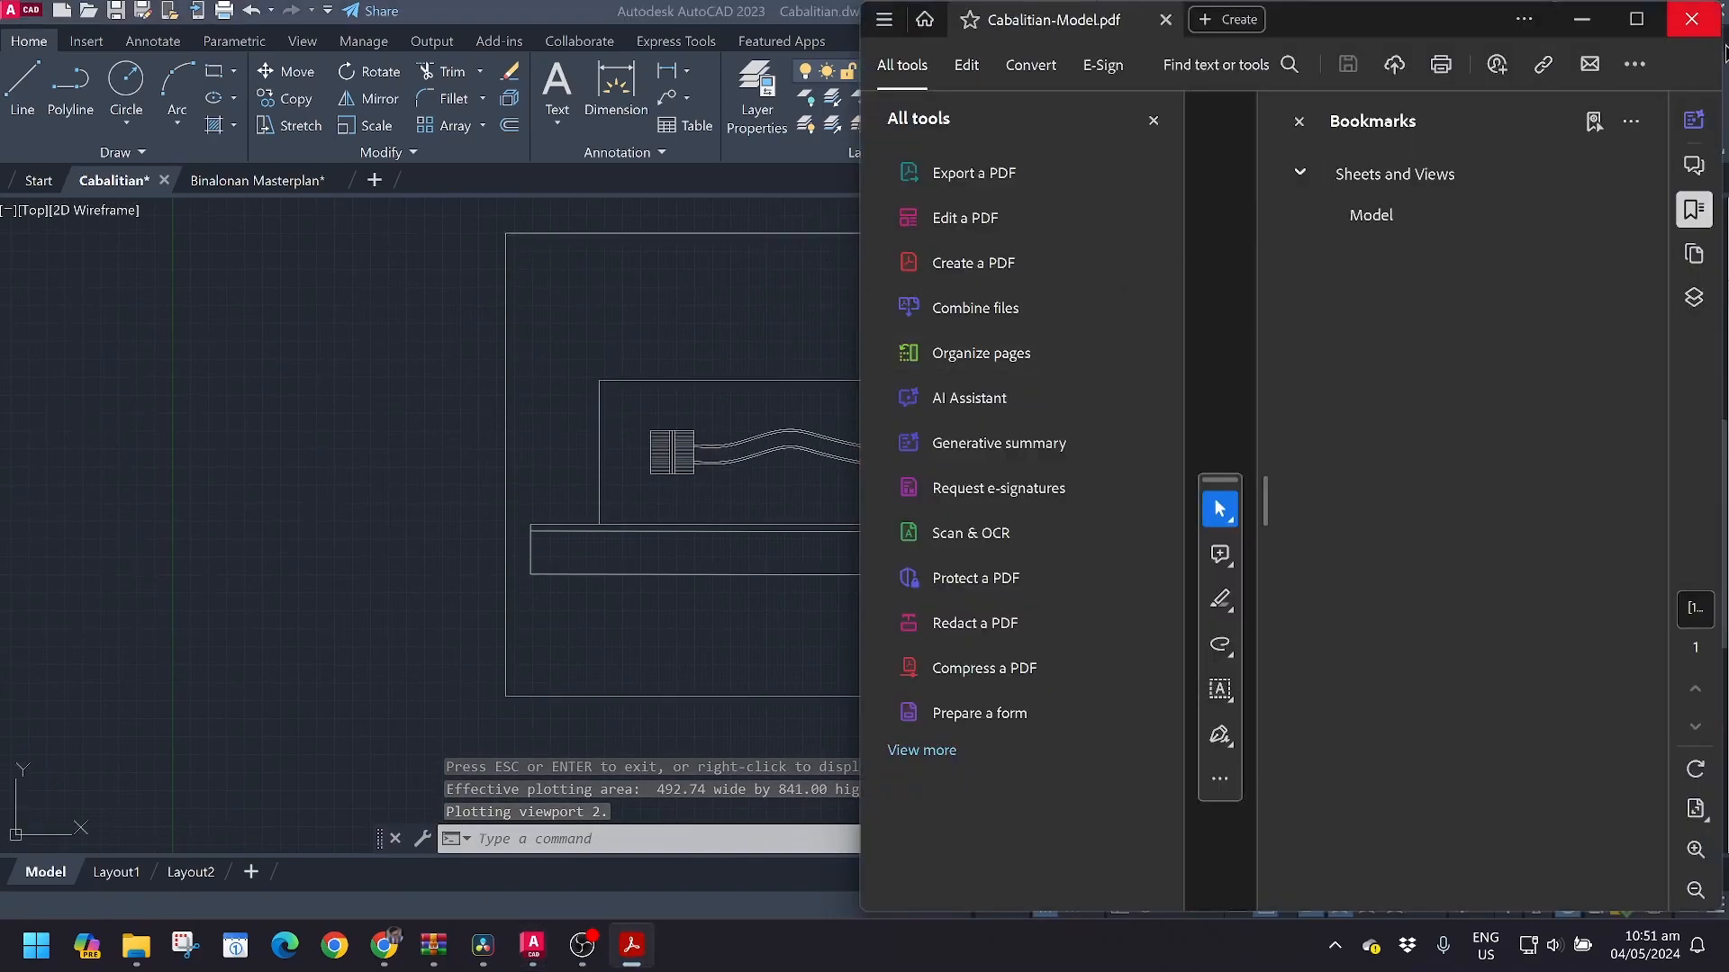
left_click(421, 432)
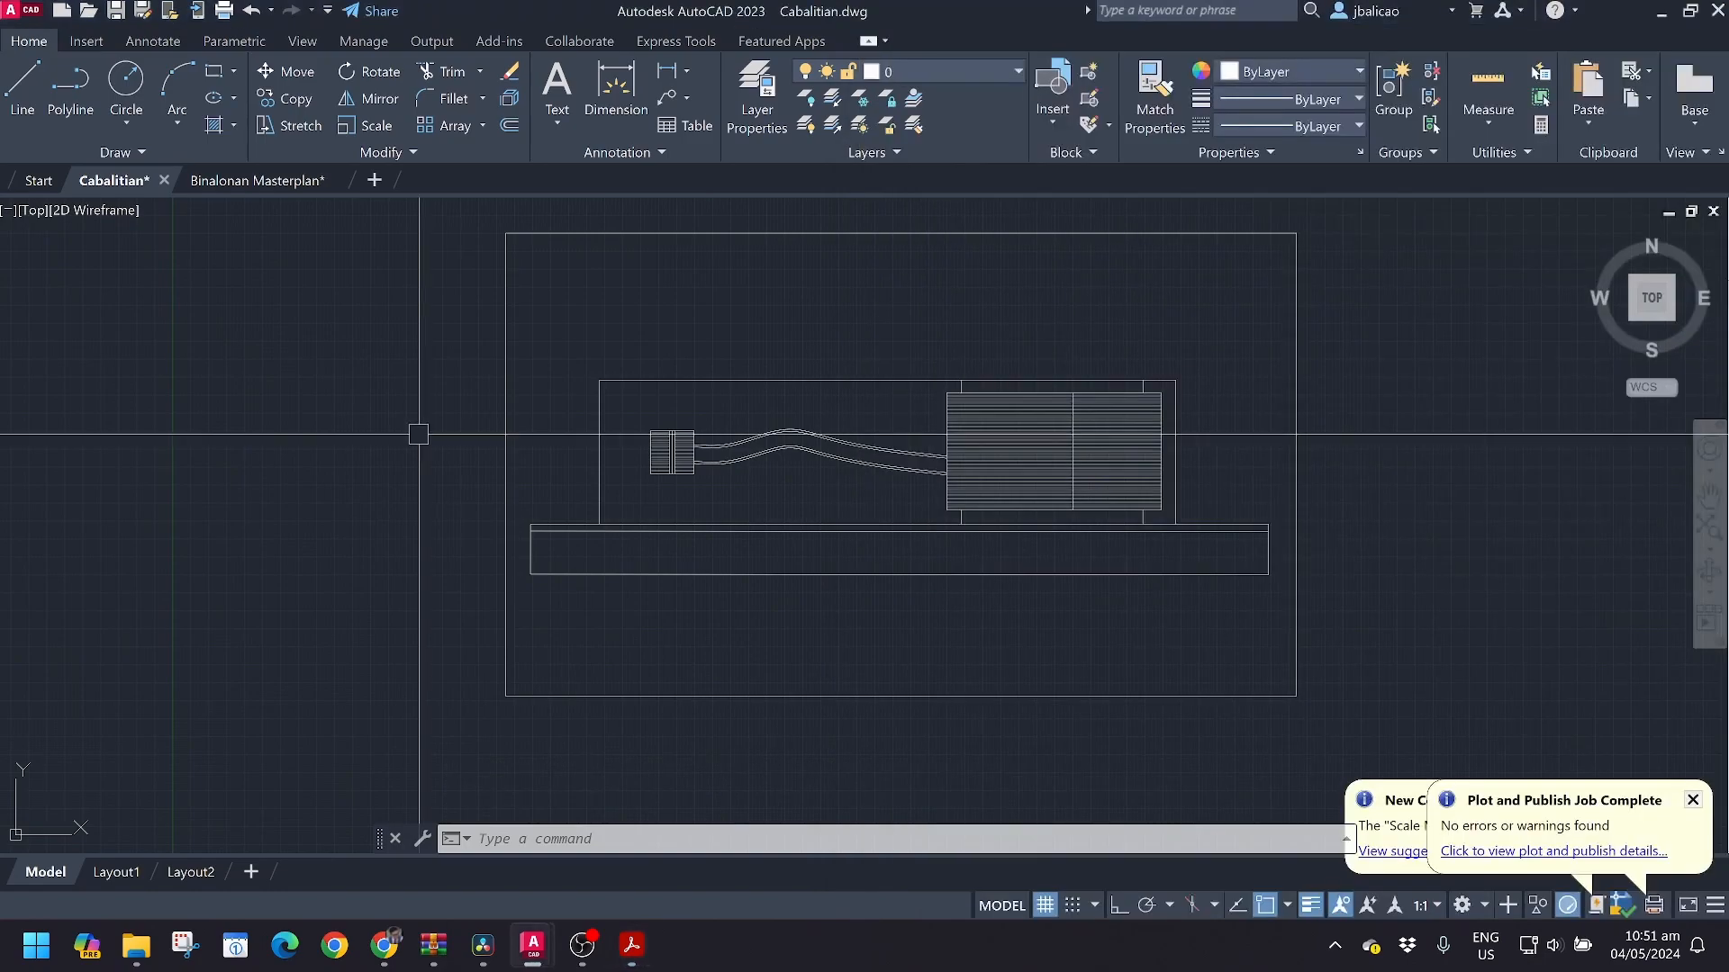
Turn the Bamboo and Shrubs and the Trees layers back on
left_click(993, 69)
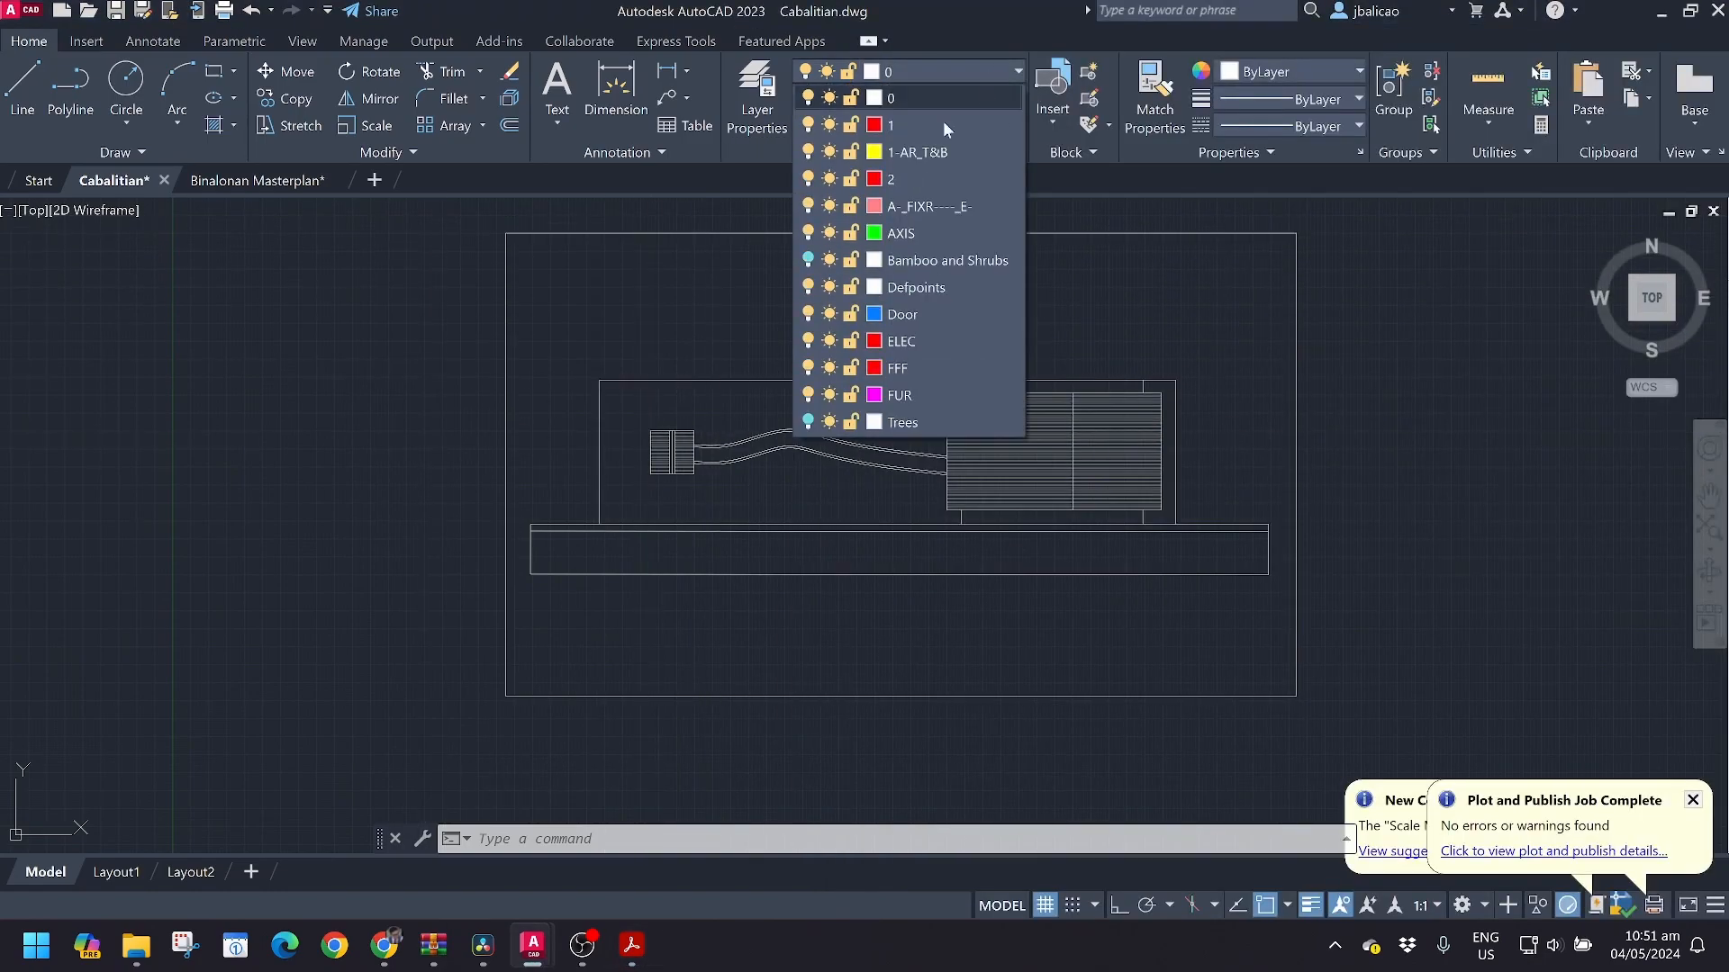
left_click(808, 260)
left_click(809, 423)
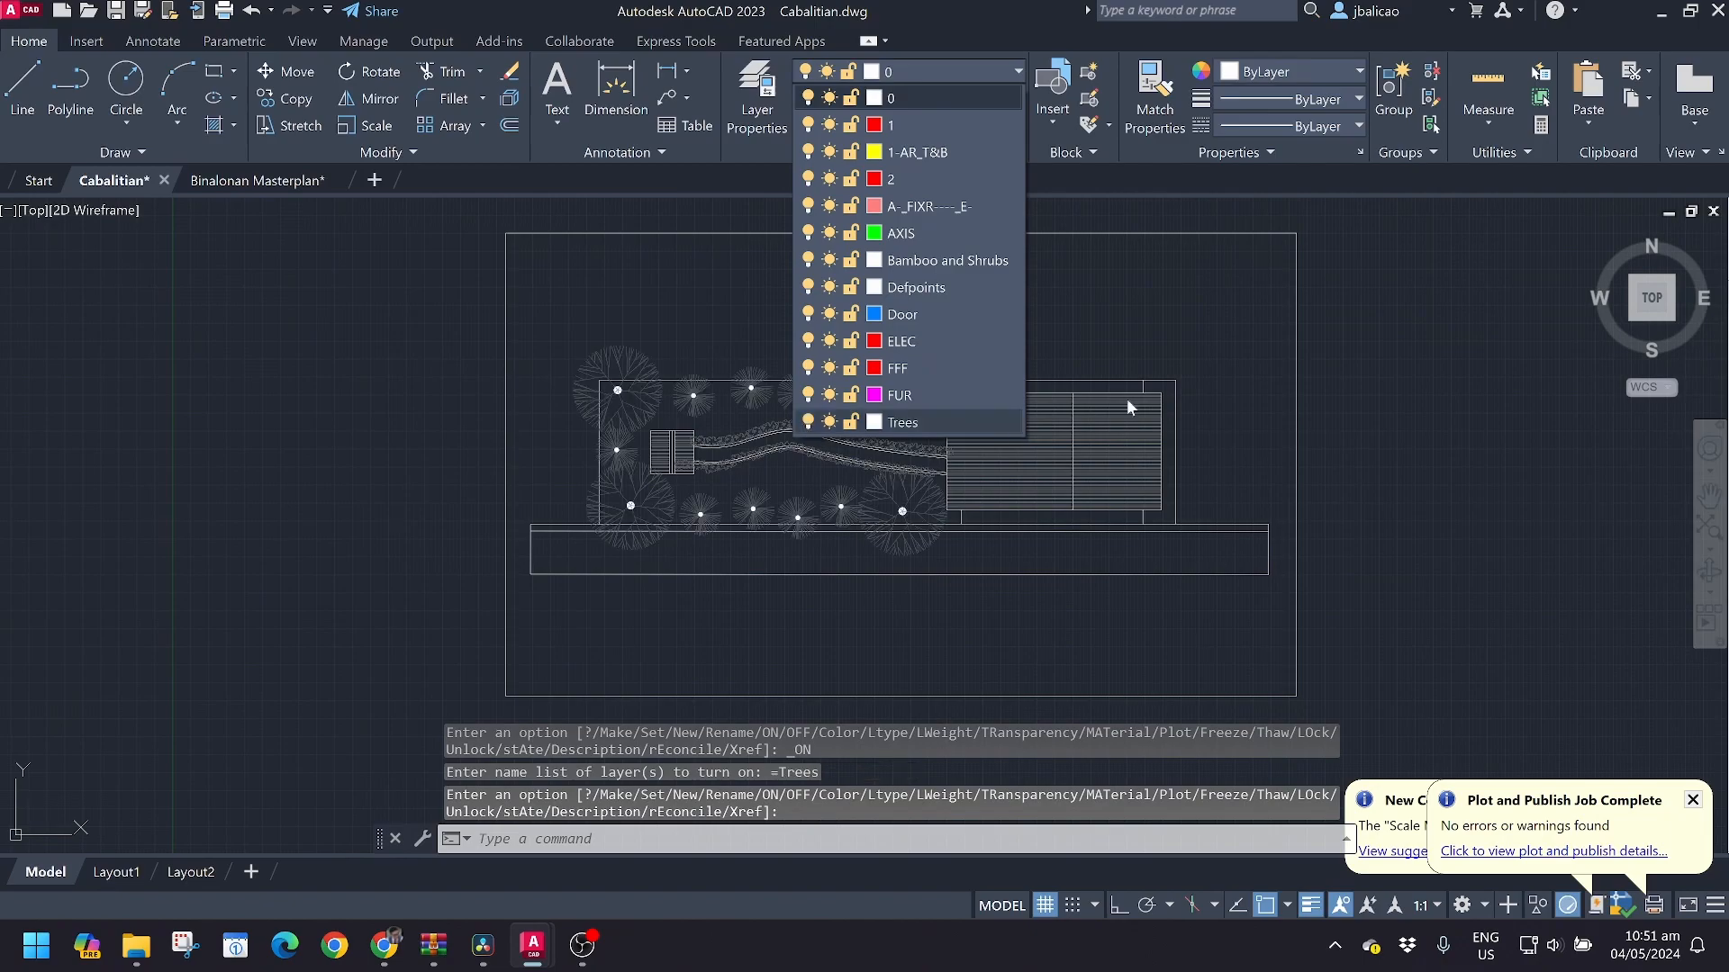
left_click(1201, 333)
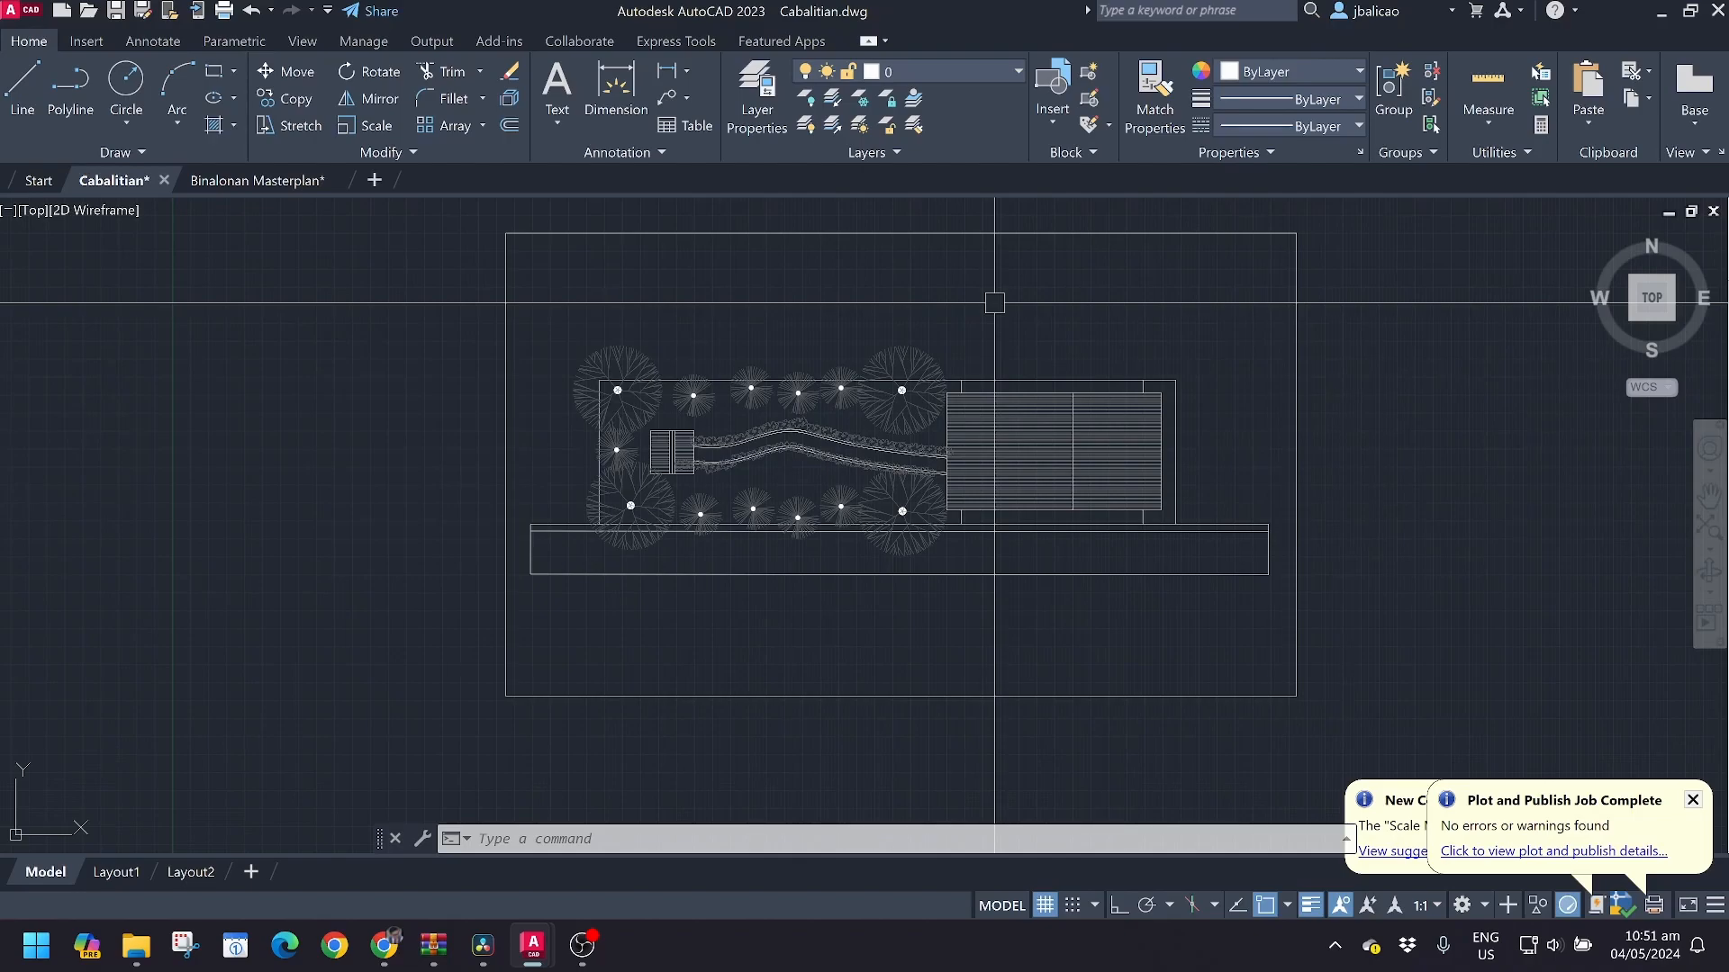
Start another plot with the <Previous plot> page setup and preview the plan with its planting
key("ctrl+p")
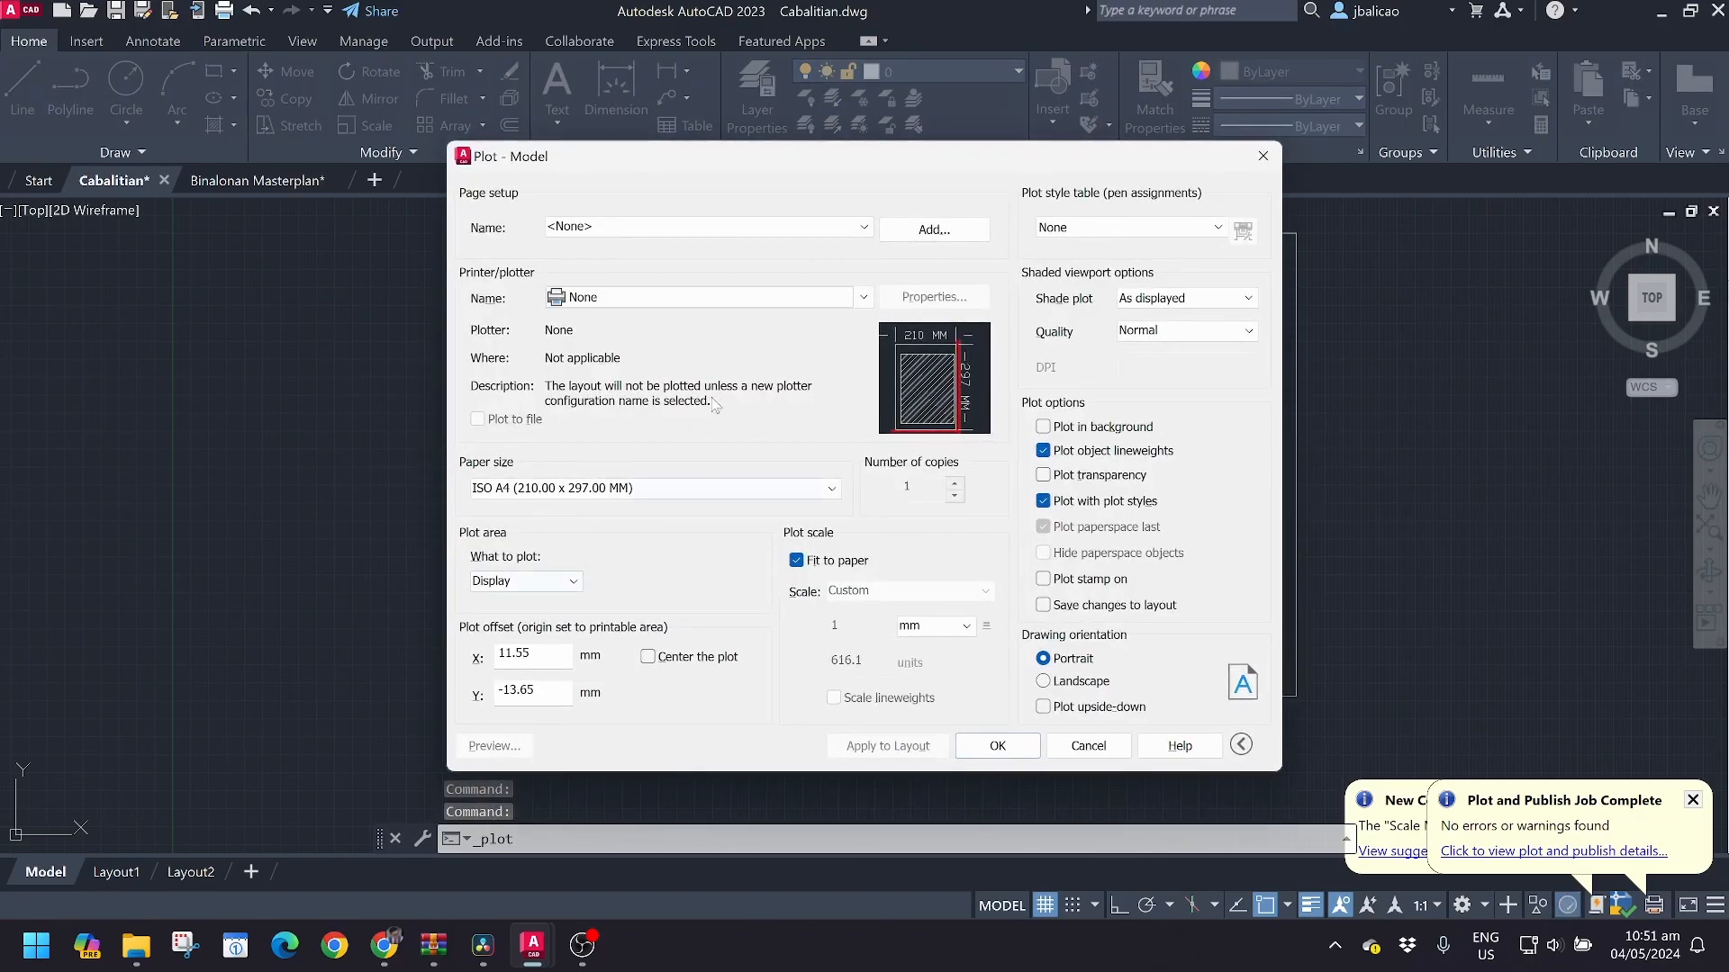
left_click(654, 230)
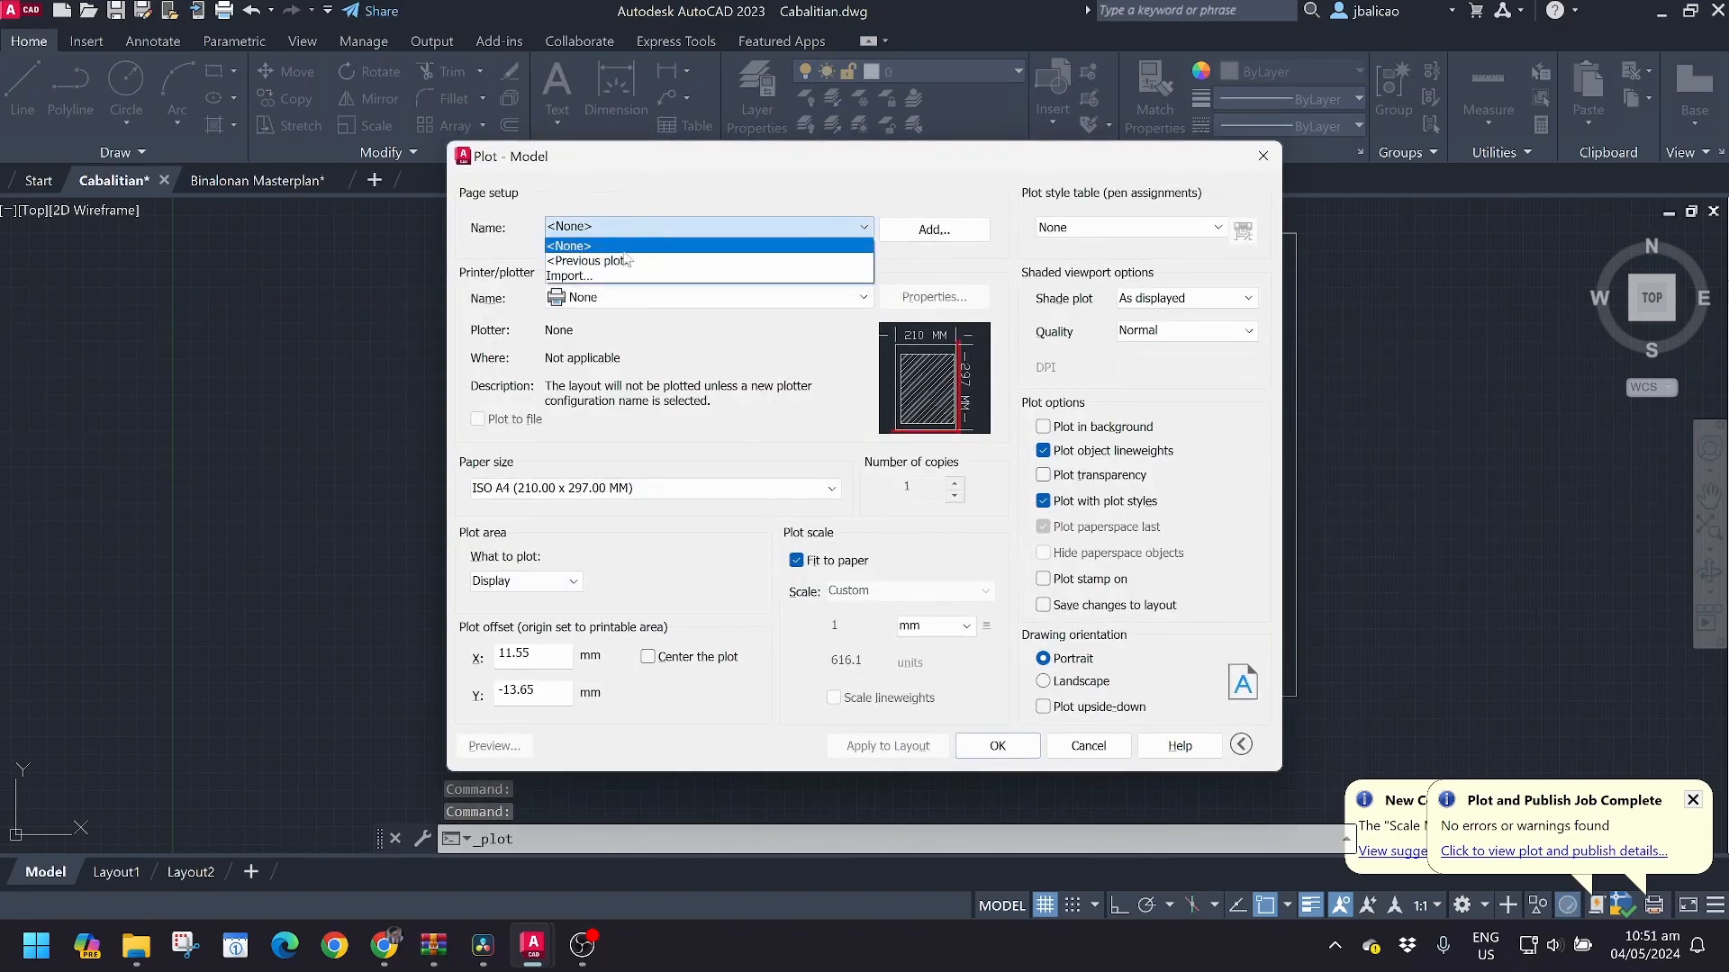
left_click(628, 259)
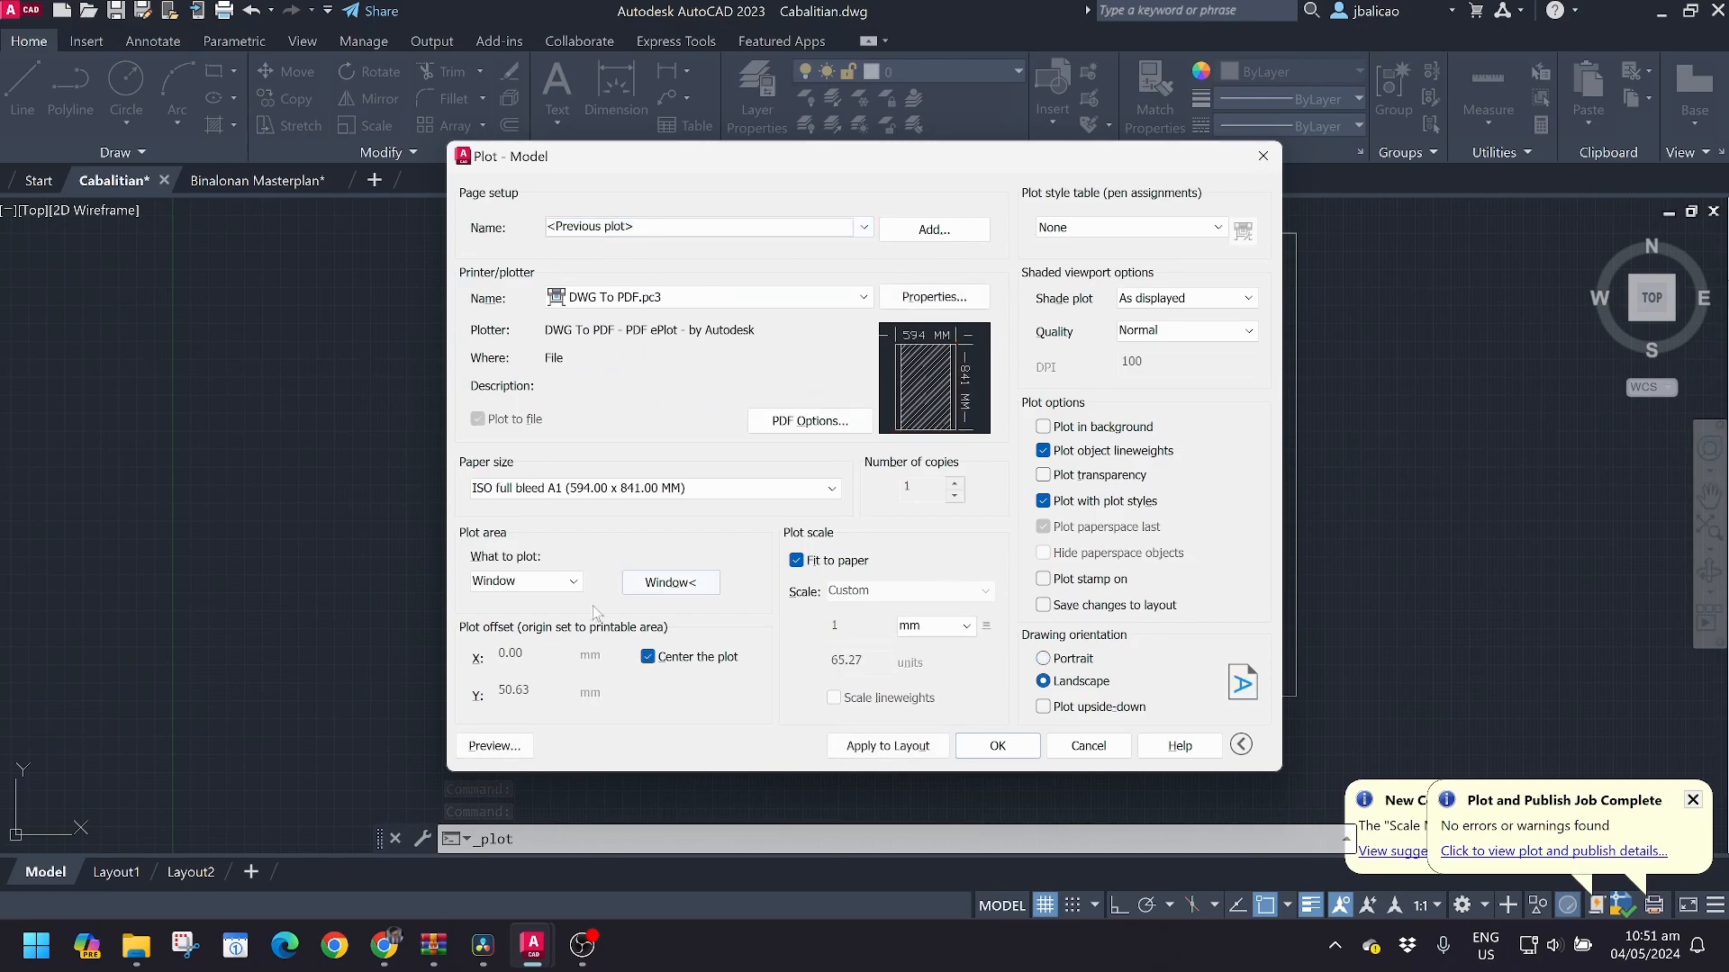
left_click(504, 747)
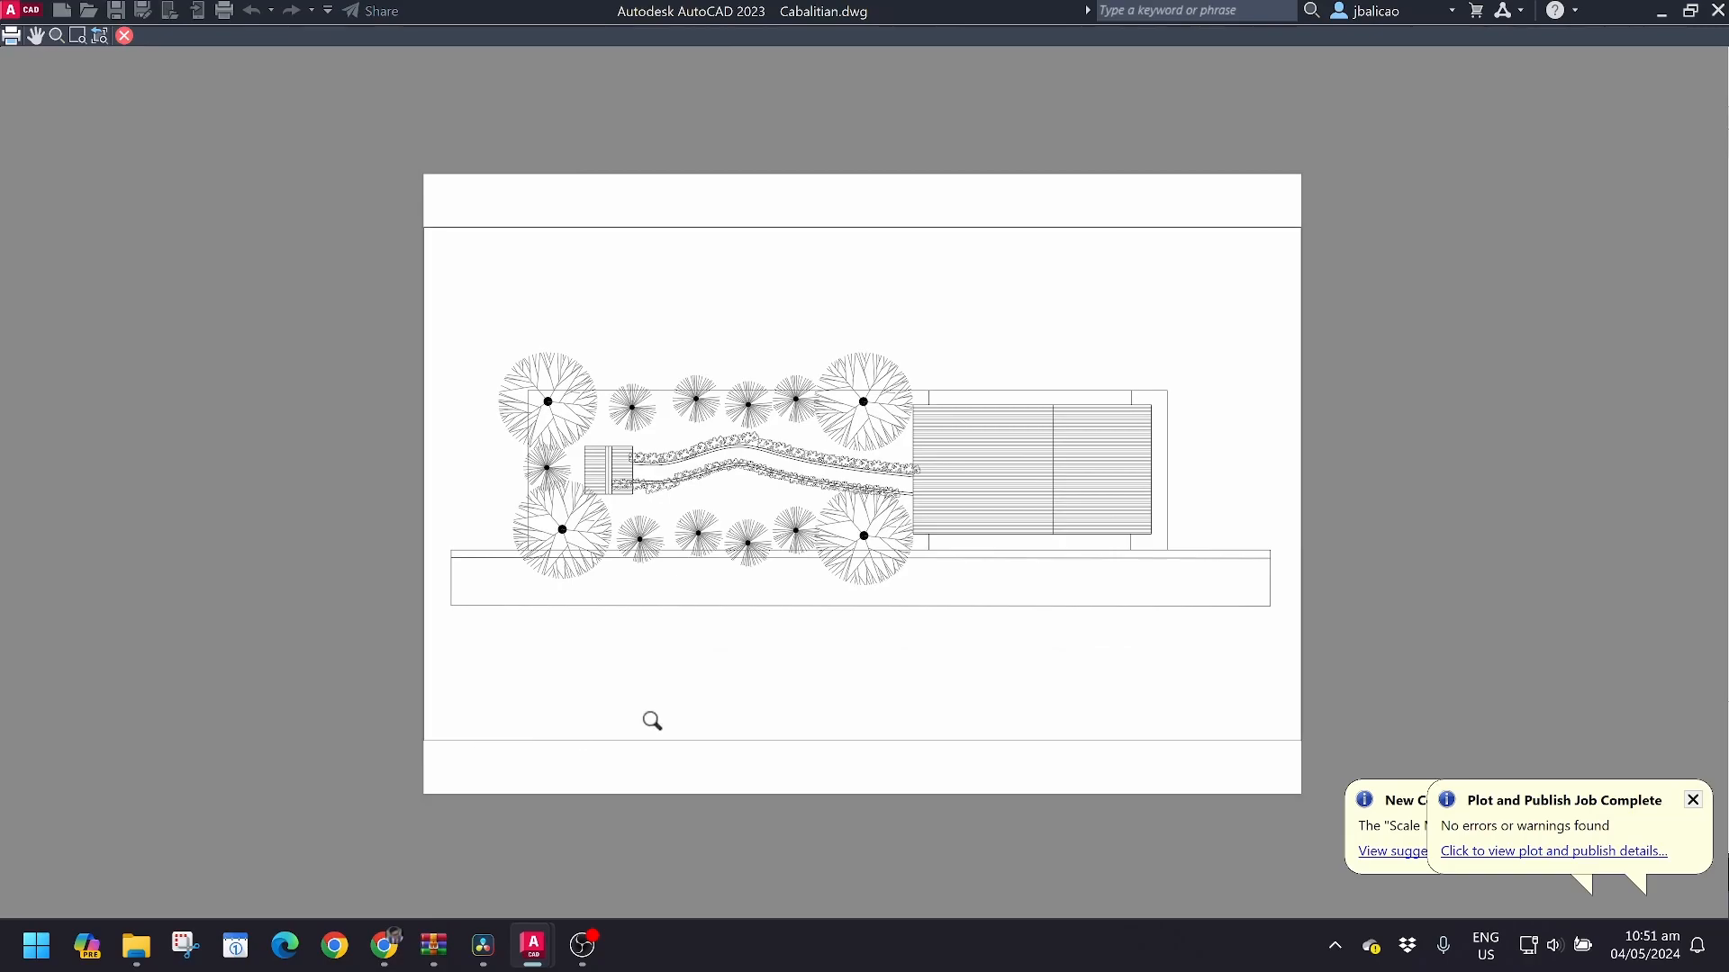
Plot the plan to Cabalitian-Model_wTREES.pdf in the Downloads folder and return to the drawing
left_click(12, 36)
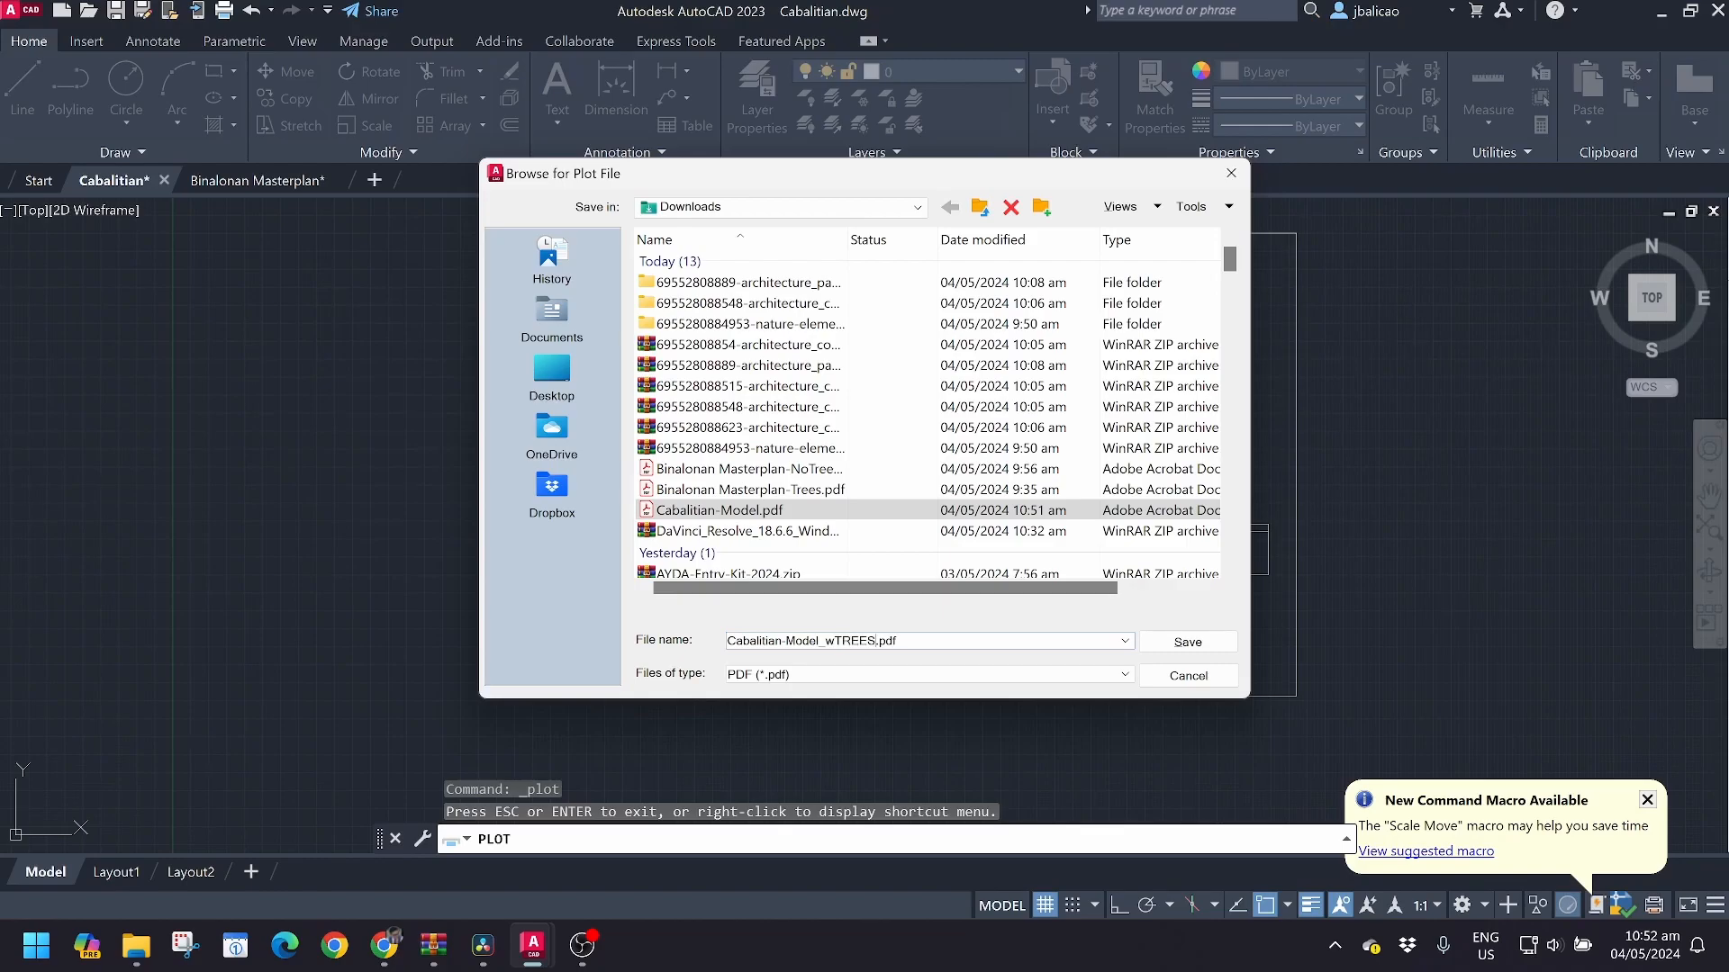
left_click(1206, 642)
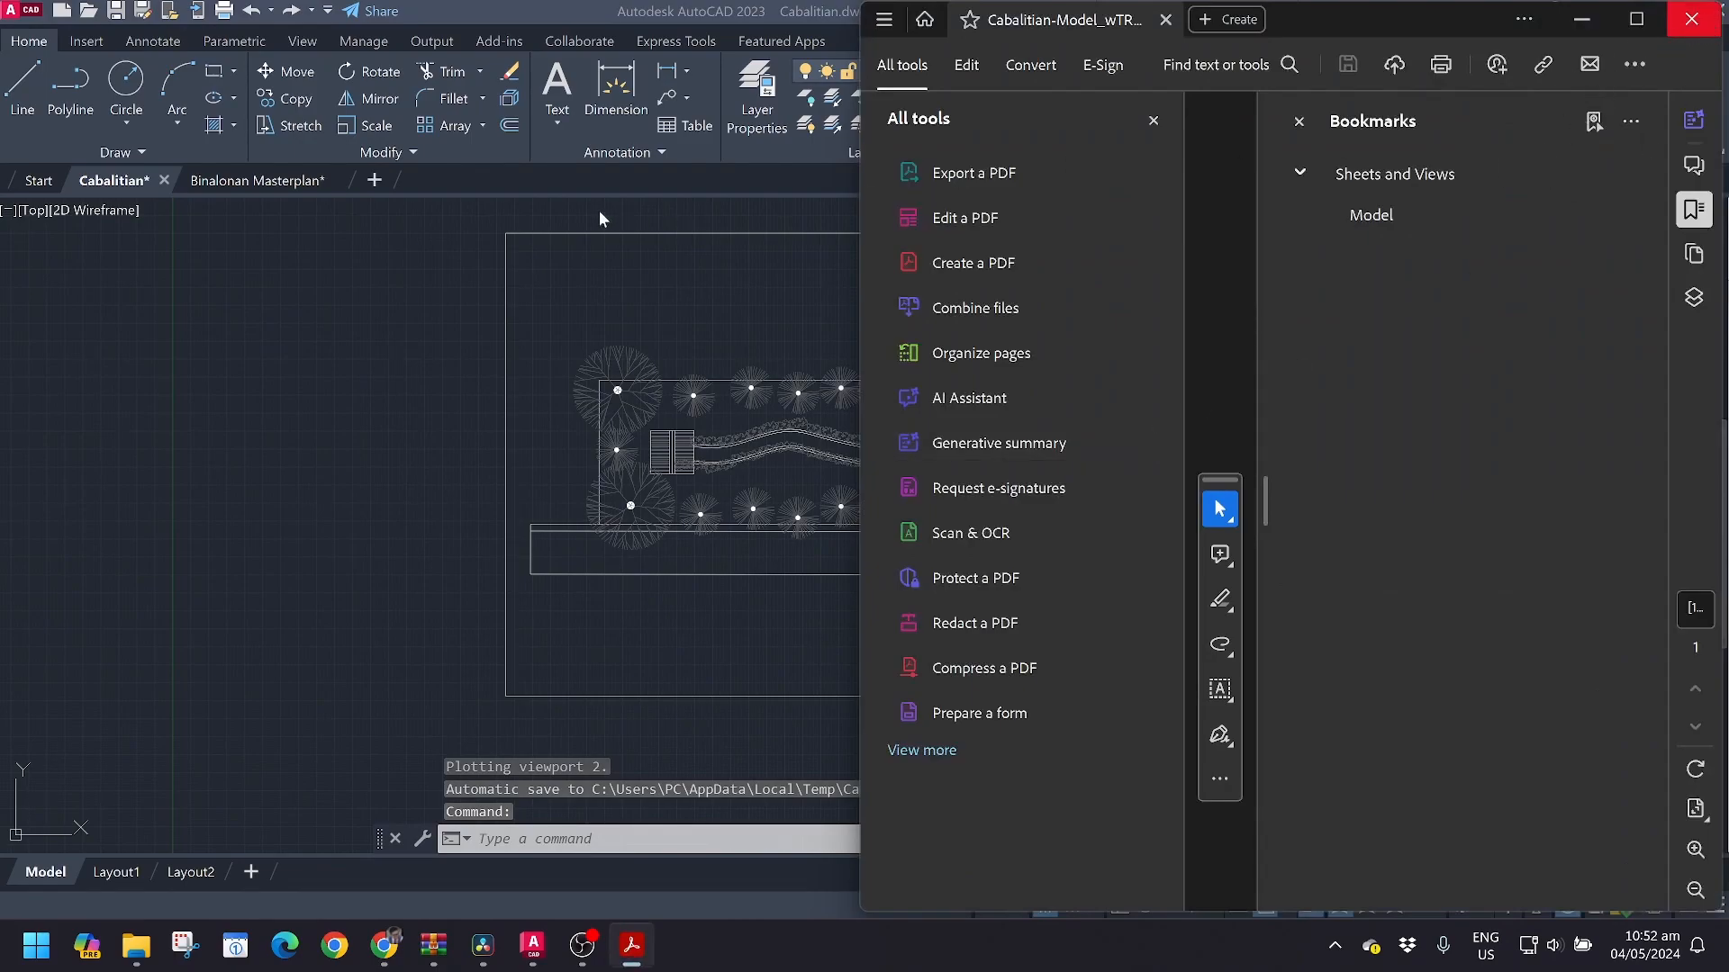
left_click(327, 364)
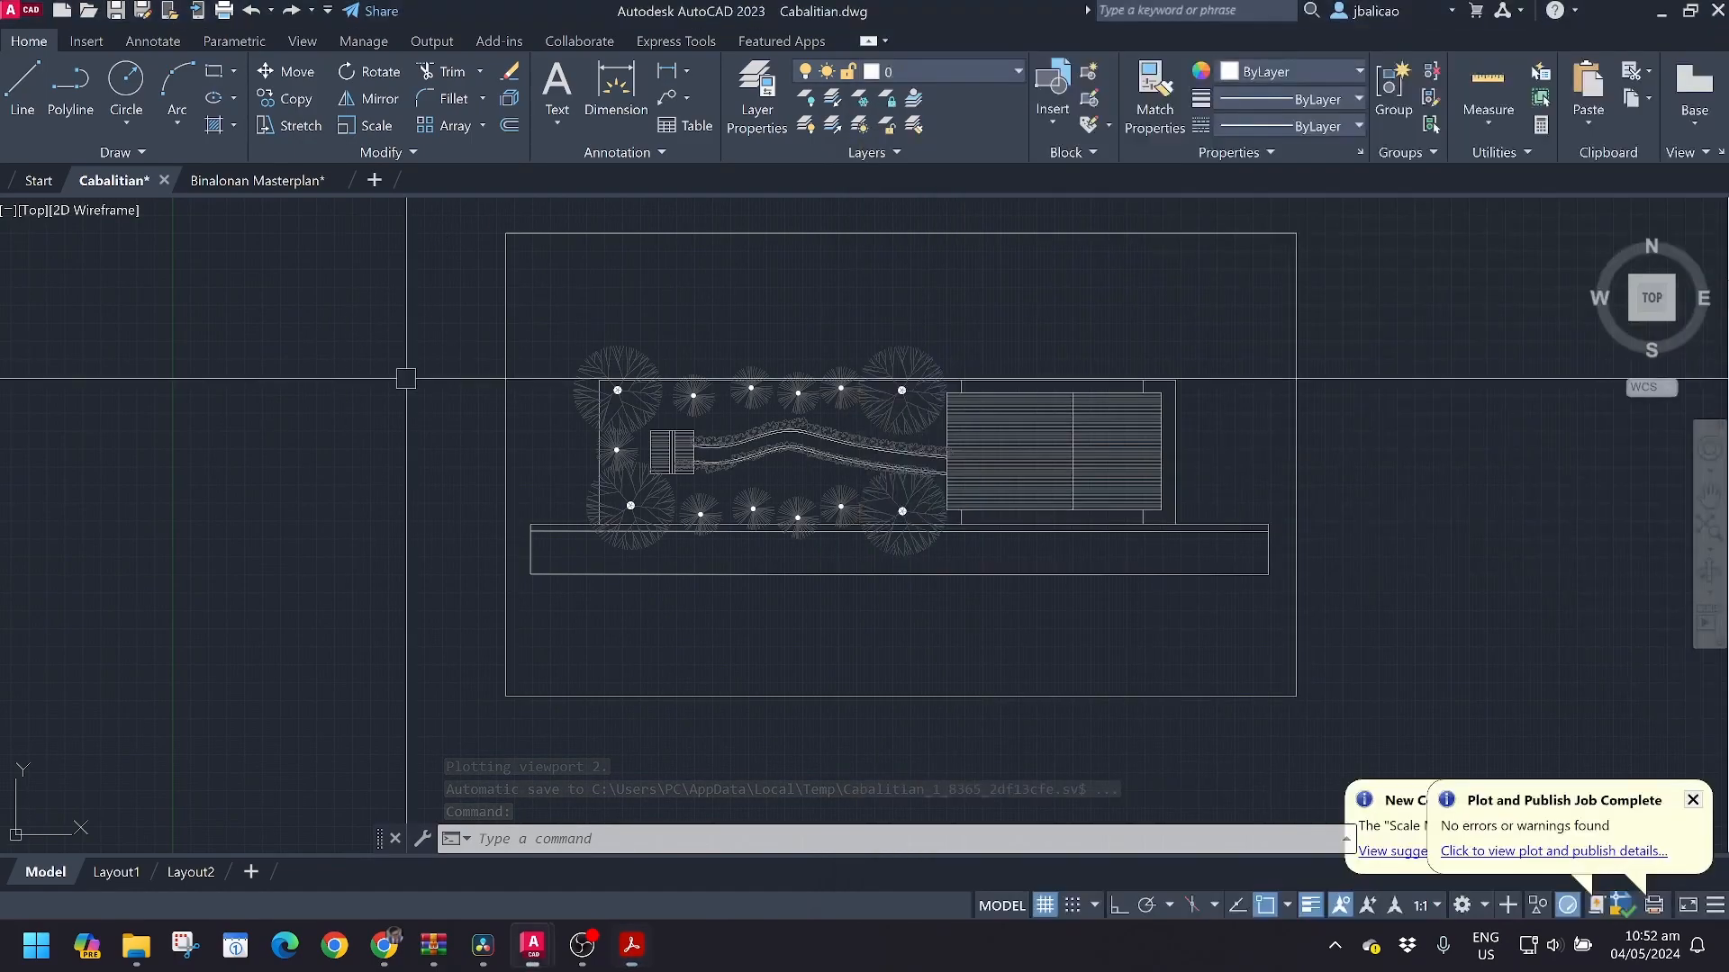
Quit AutoCAD, saving the changes to Cabalitian.dwg and Binalonan Masterplan.dwg, and minimize the video editor and browser windows
left_click(1717, 10)
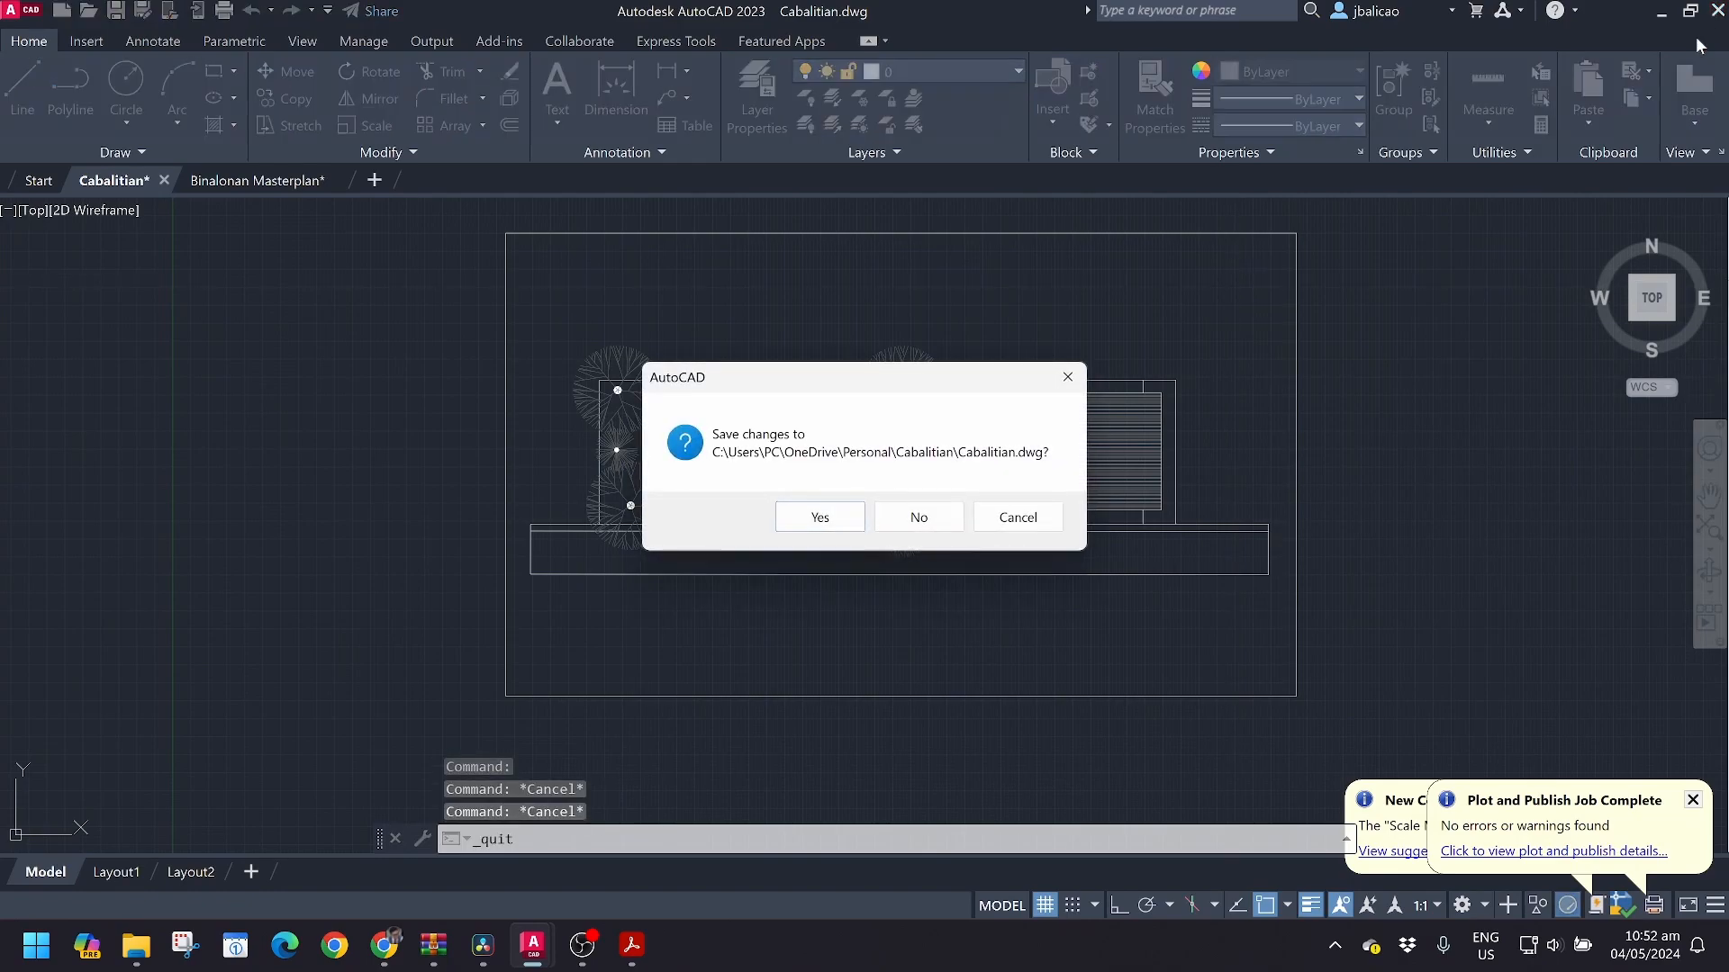
left_click(821, 517)
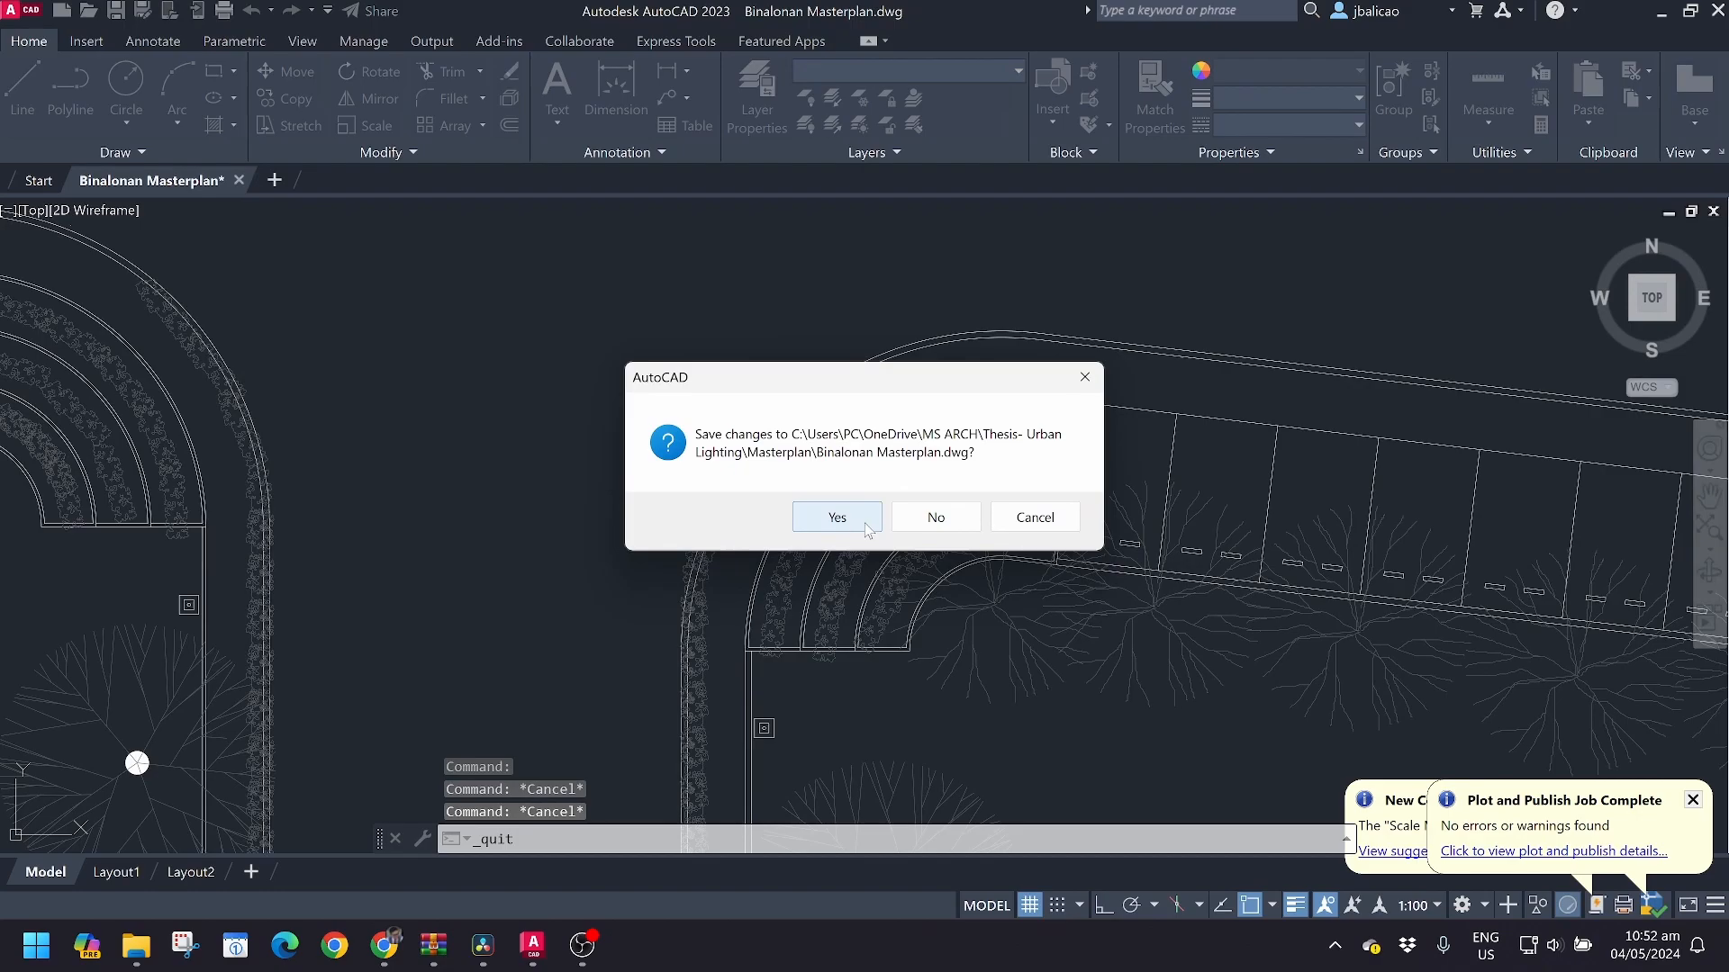
left_click(856, 527)
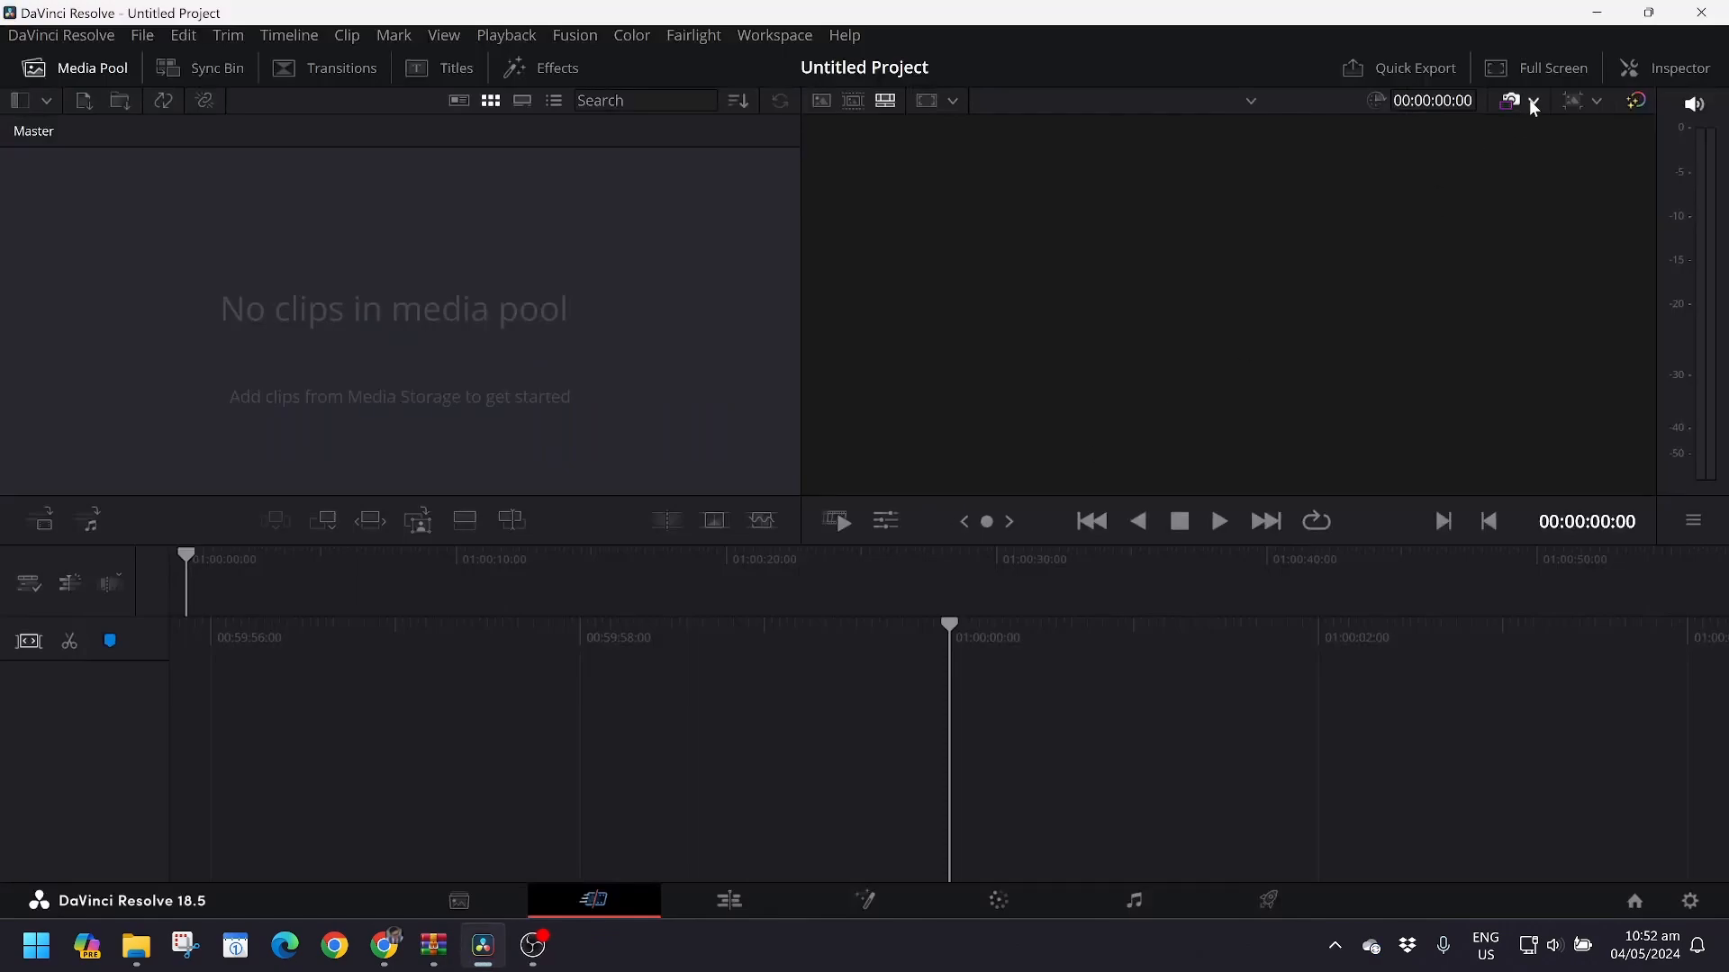
left_click(1597, 12)
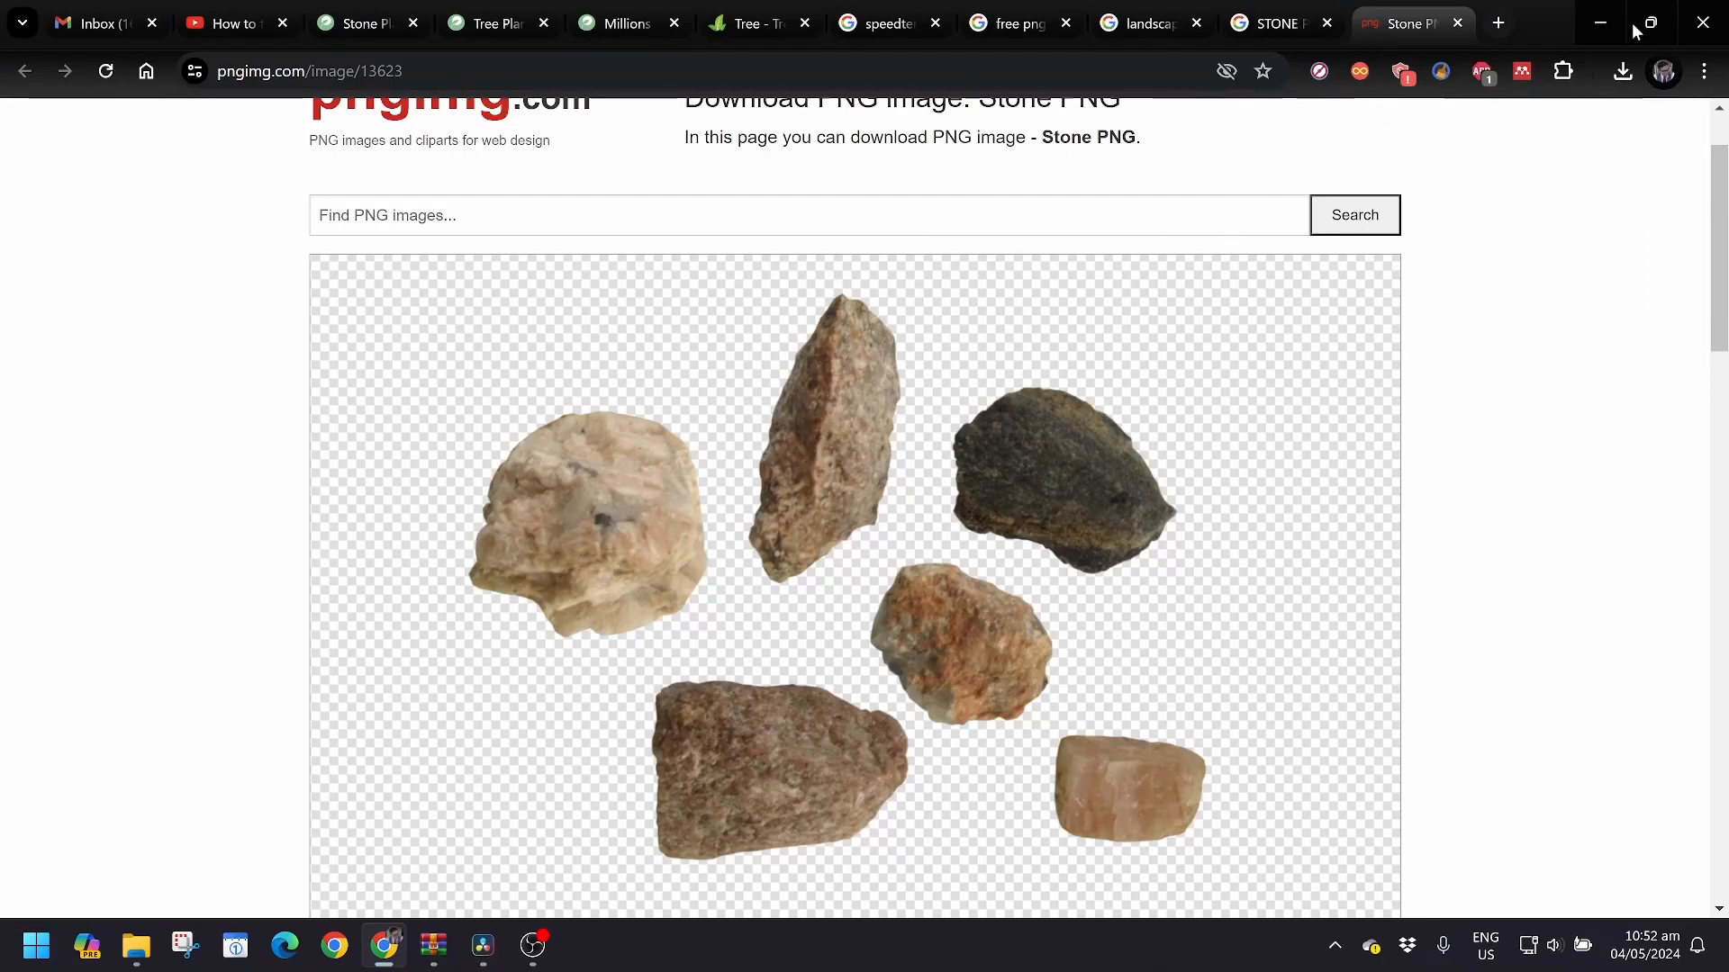
left_click(1597, 20)
left_click(36, 947)
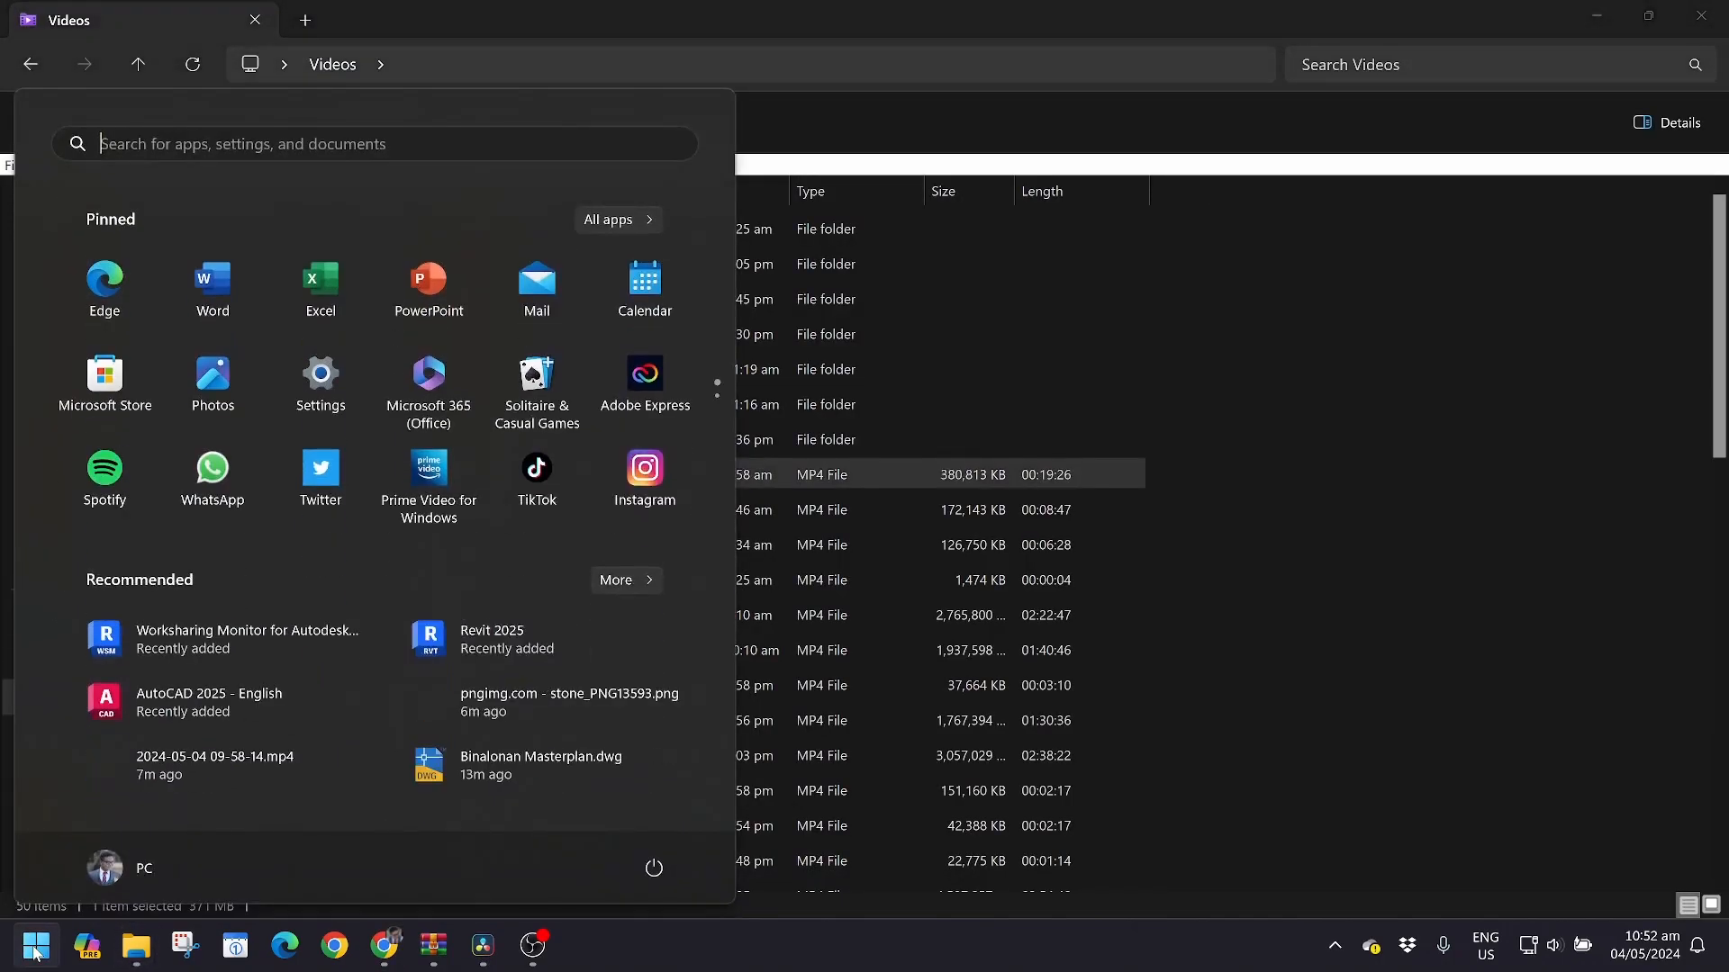
type("PO")
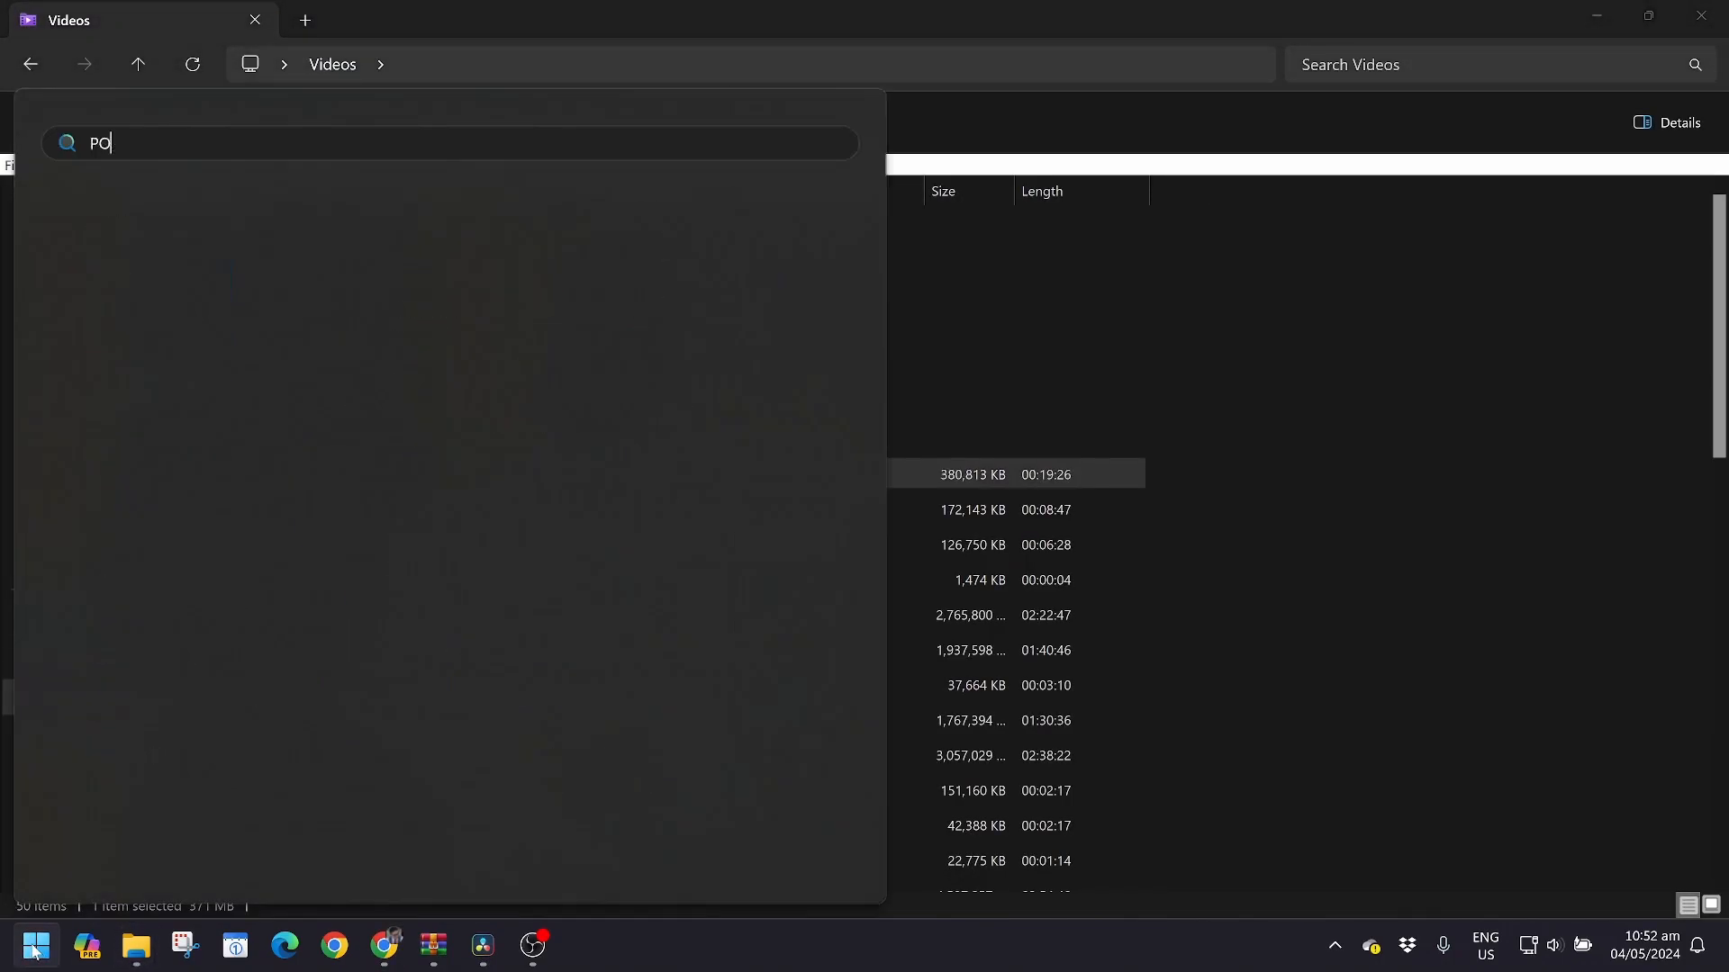
key("BackSpace")
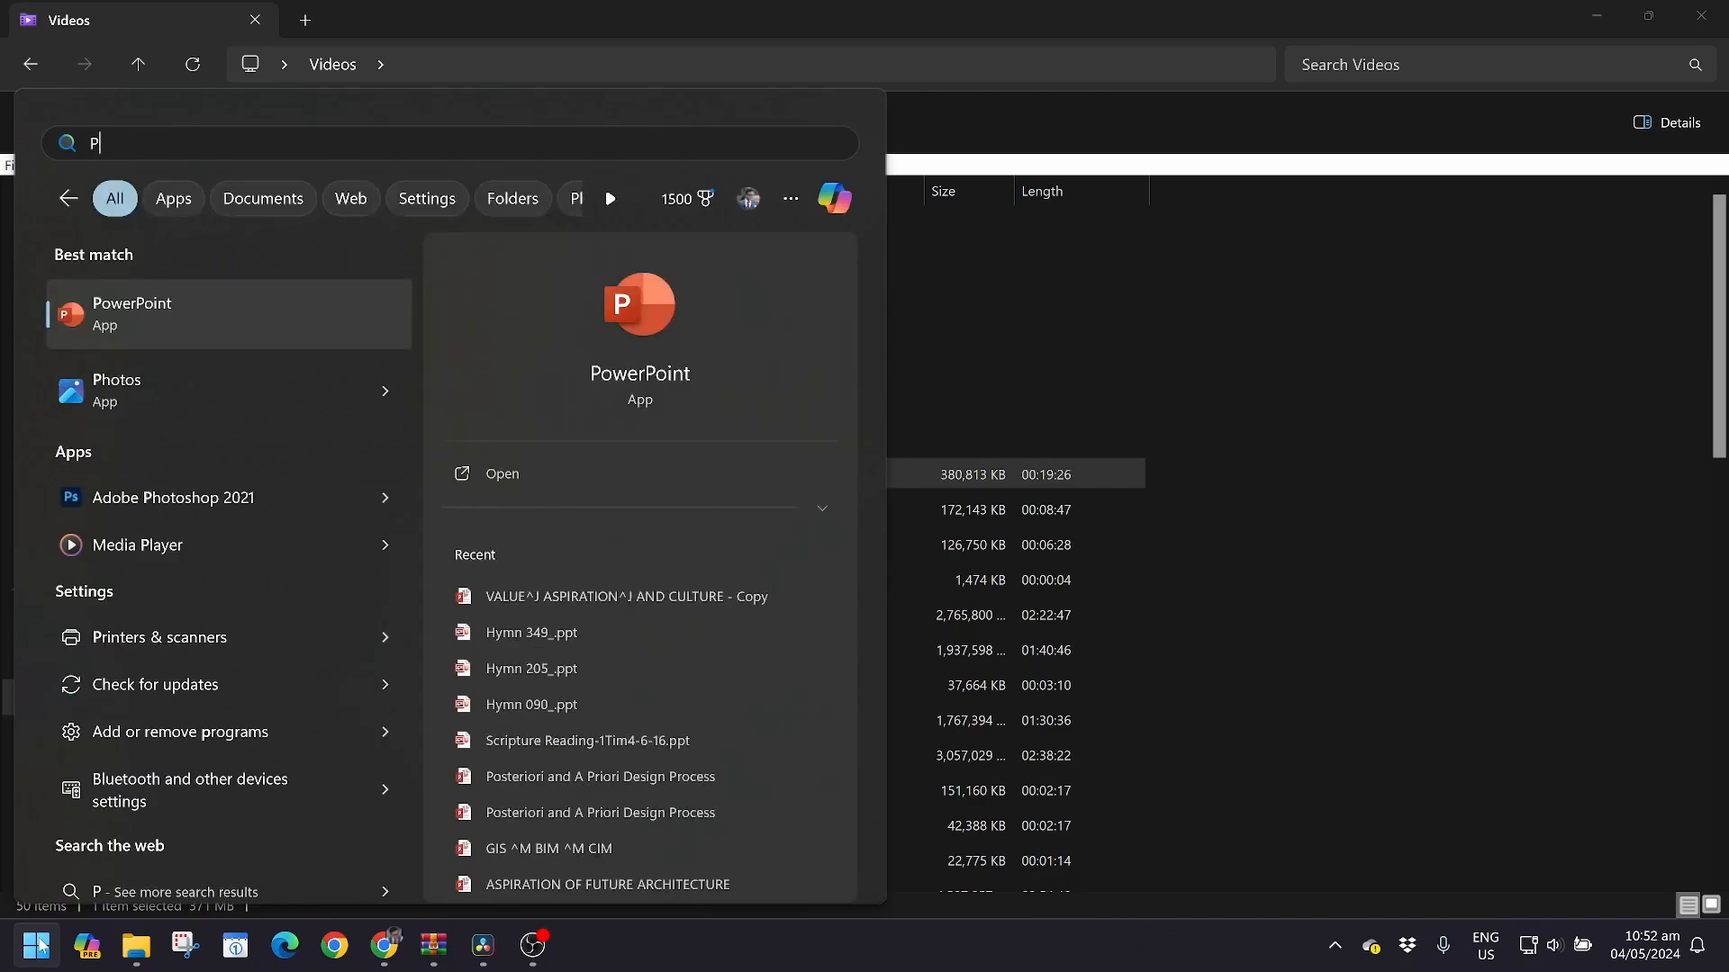
left_click(1224, 473)
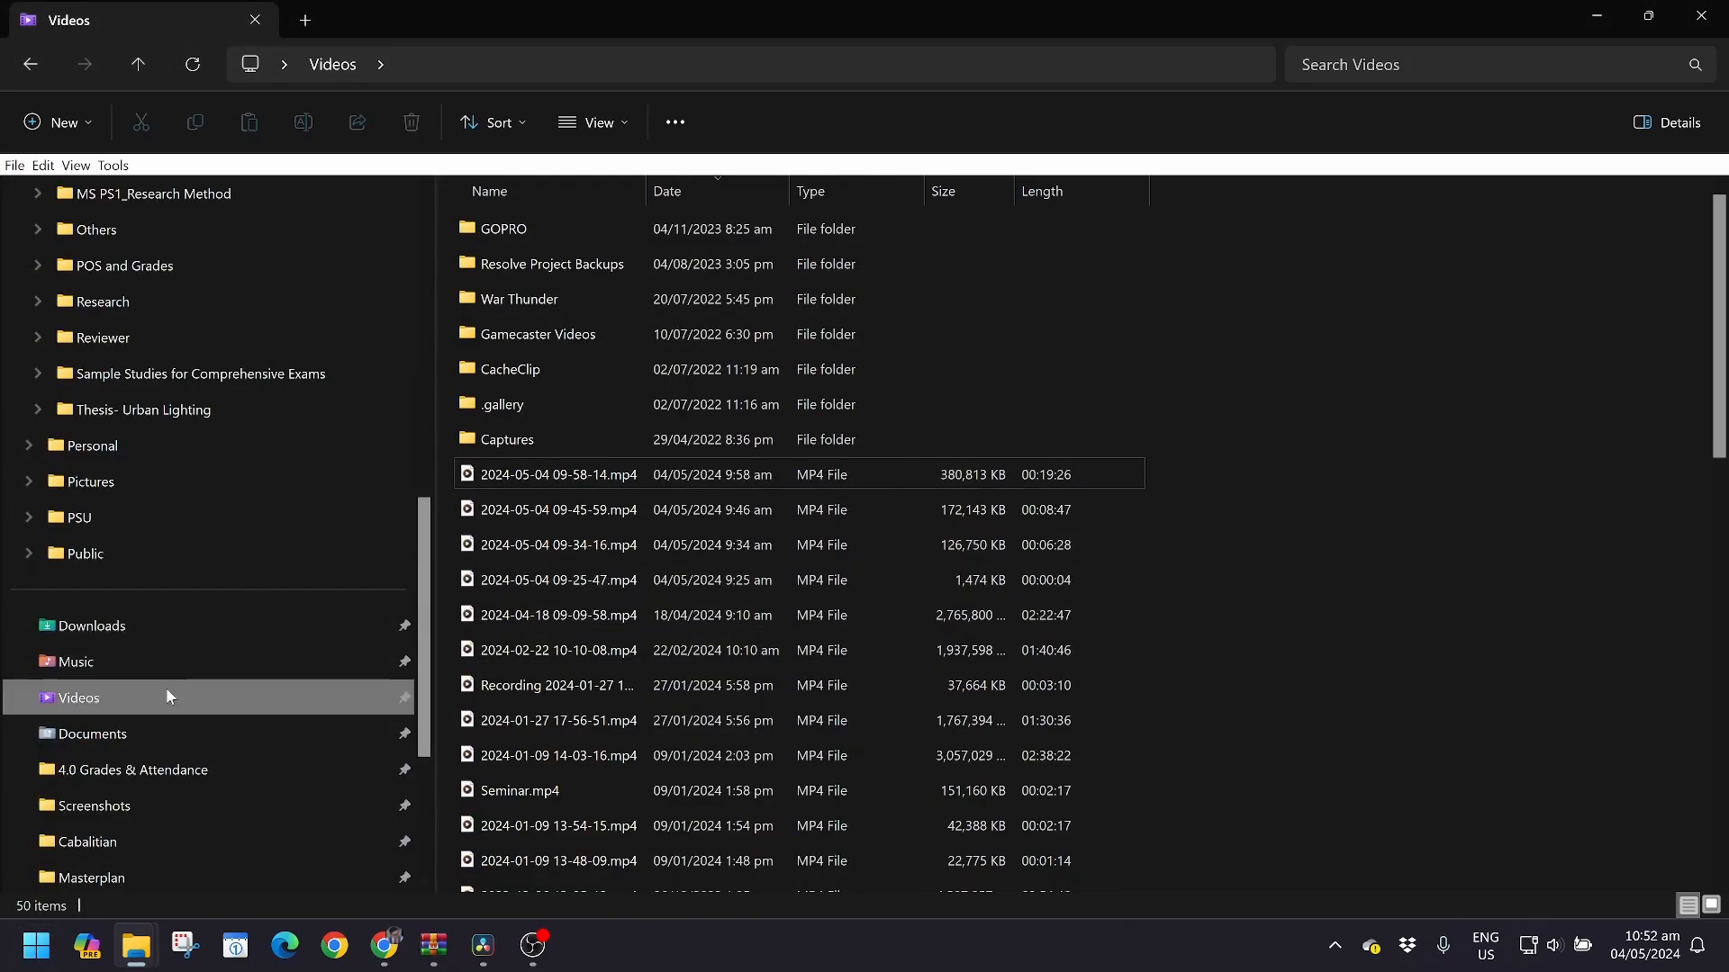
Open Cabalitian-Model.pdf from the Downloads folder in Adobe Photoshop 2021
left_click(149, 637)
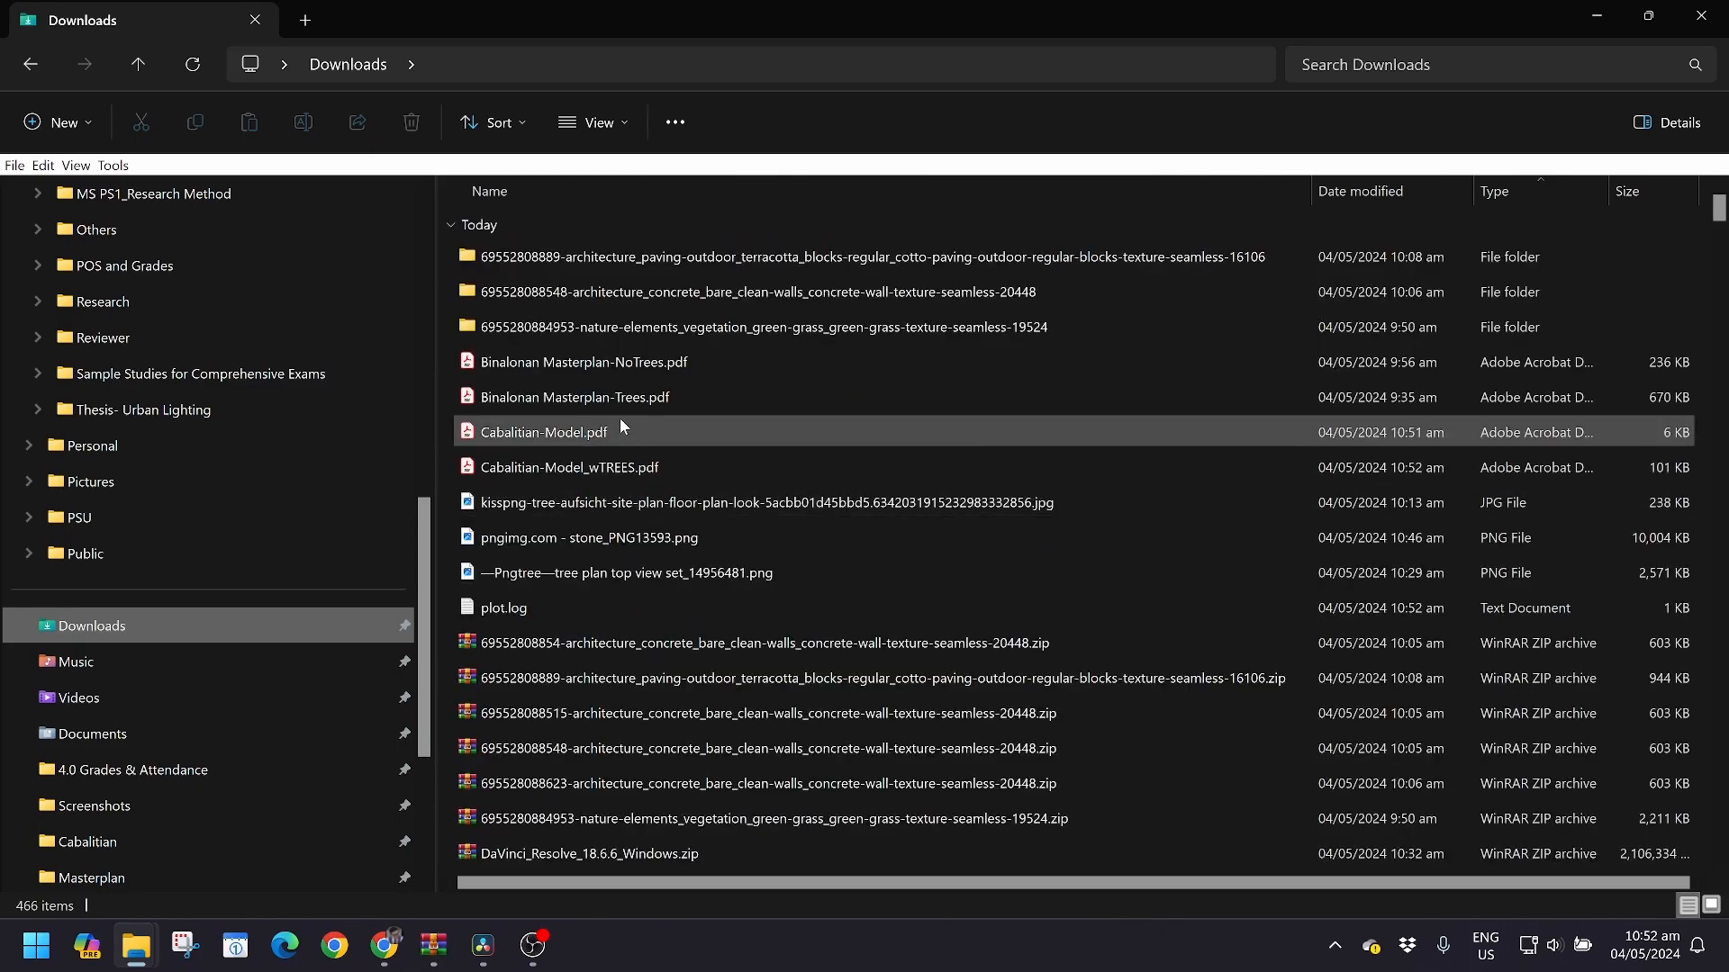
right_click(543, 434)
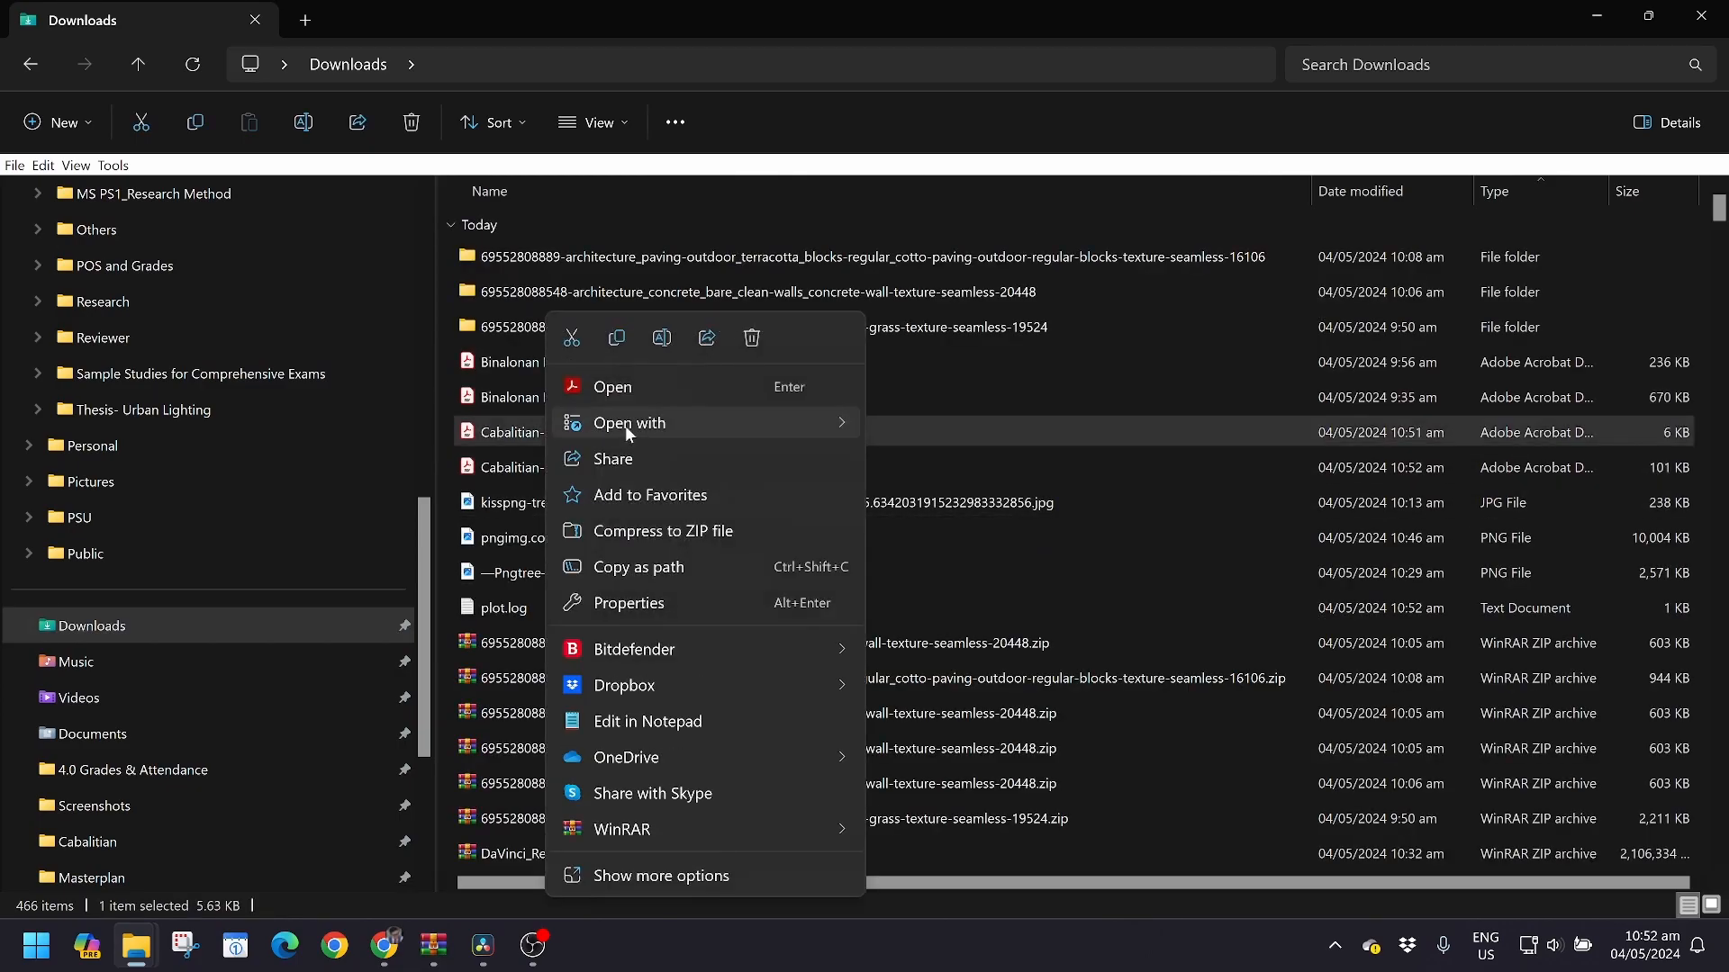
mouse_move(627, 423)
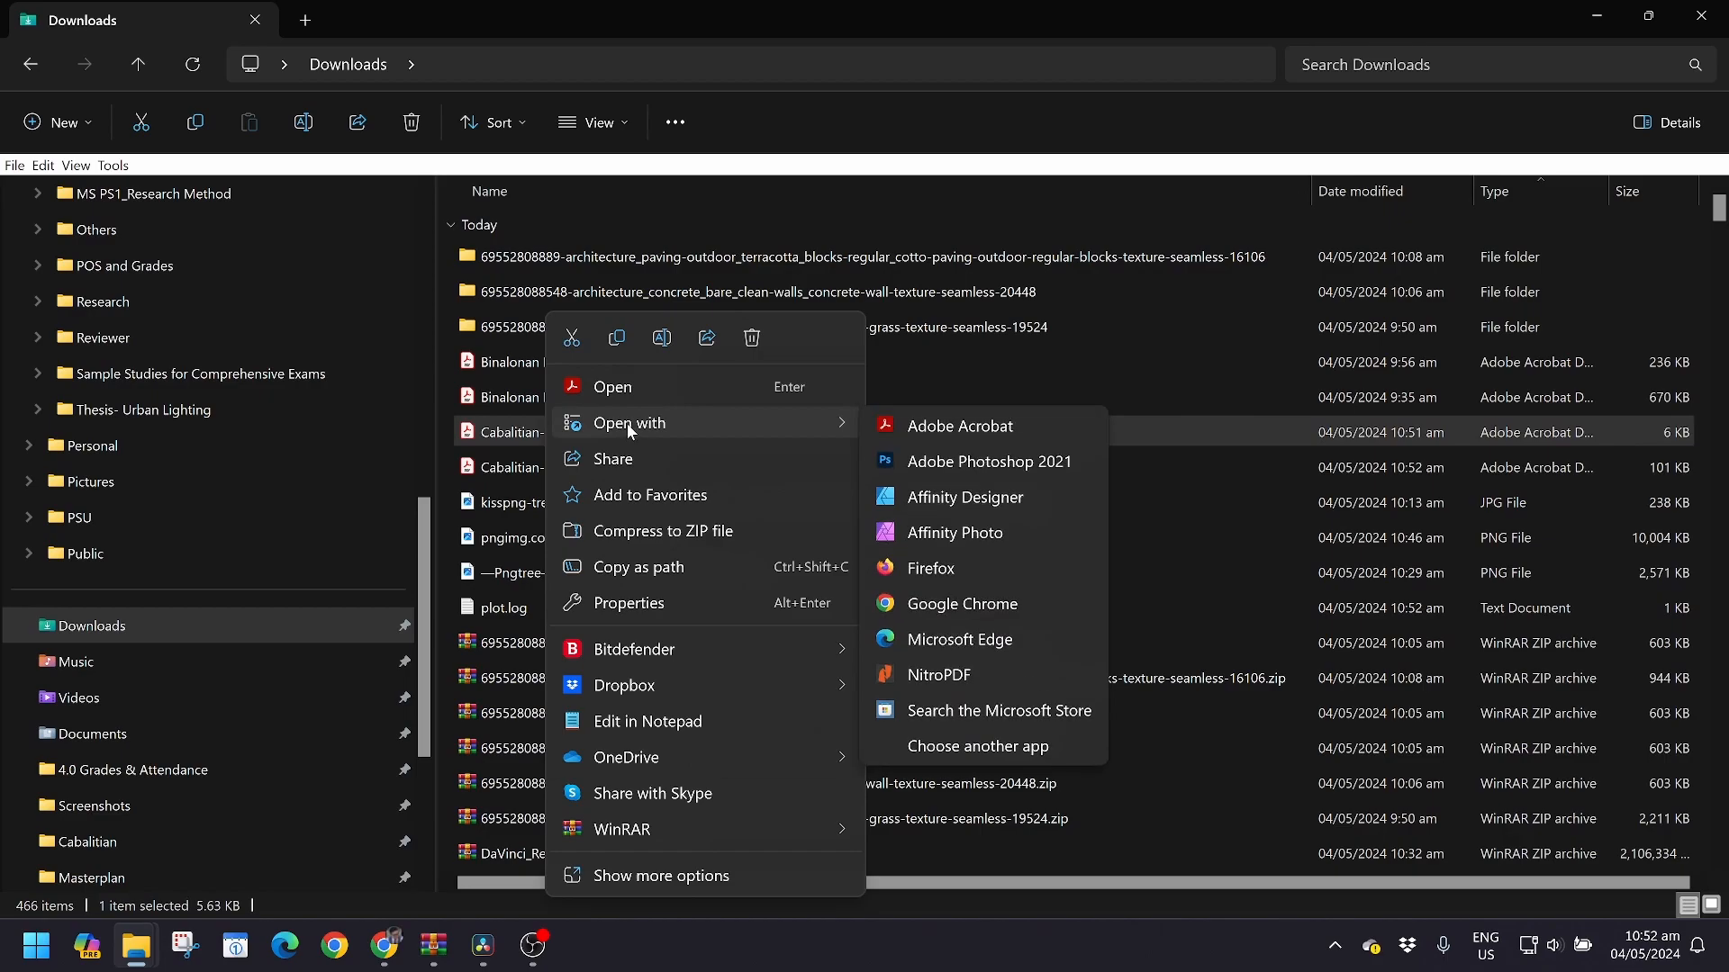
left_click(952, 461)
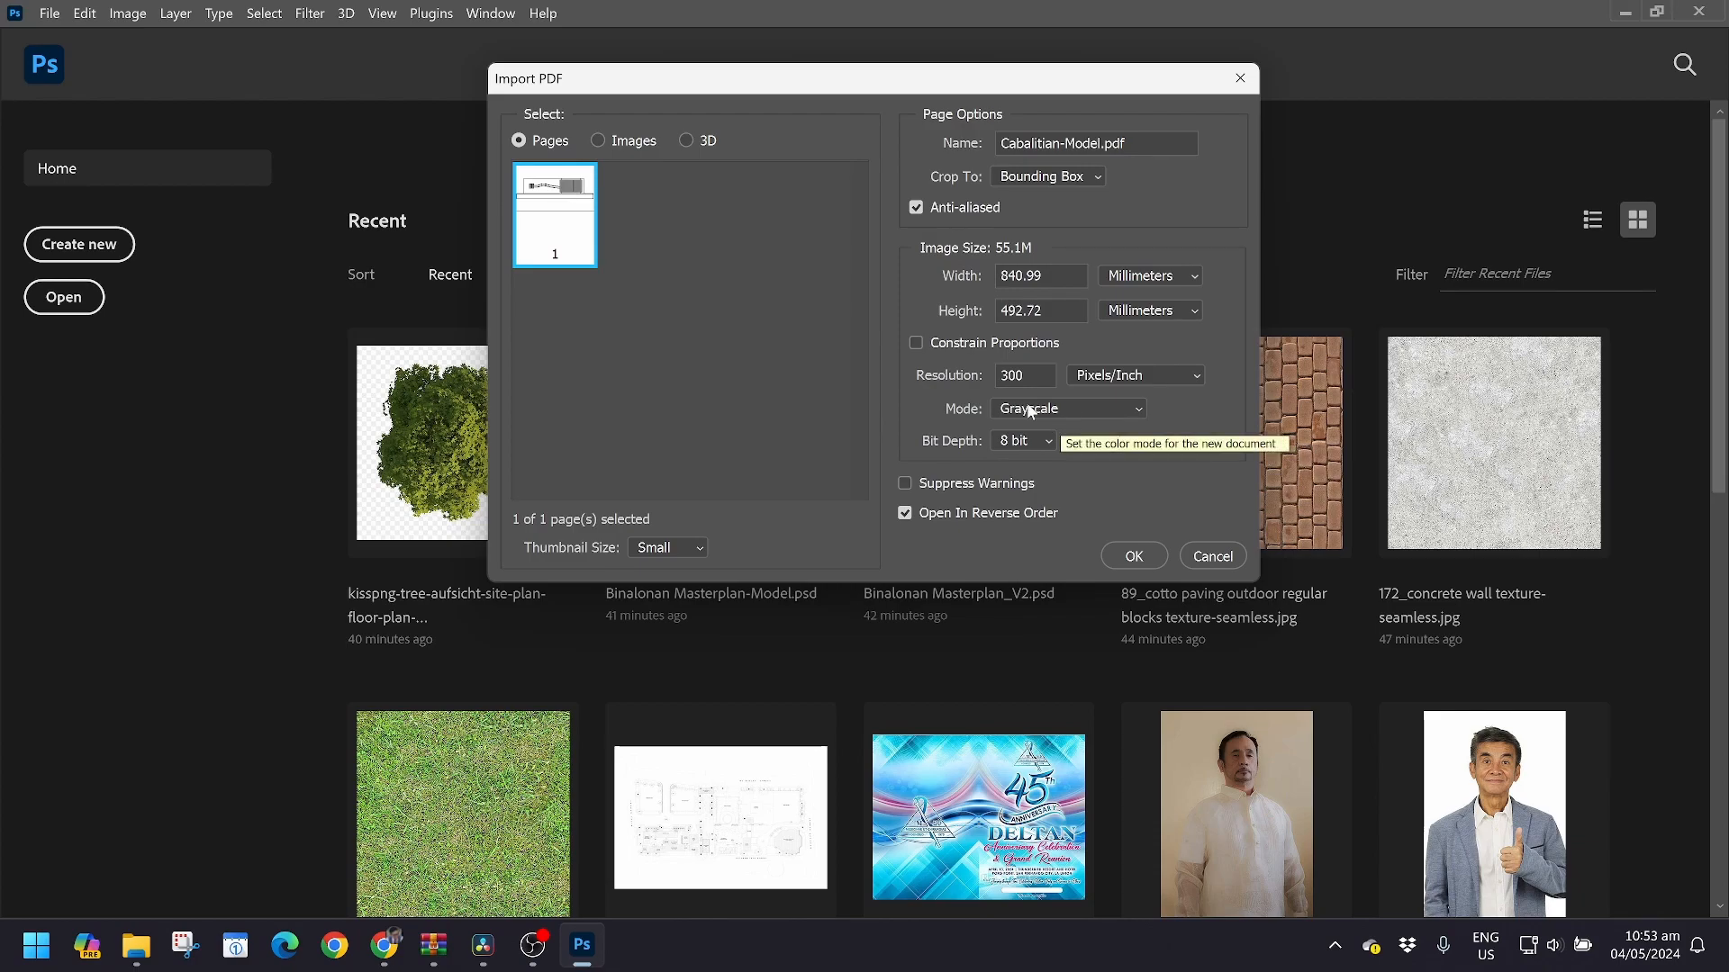
Import the PDF page in RGB Color mode with a 16 bit depth
left_click(1111, 411)
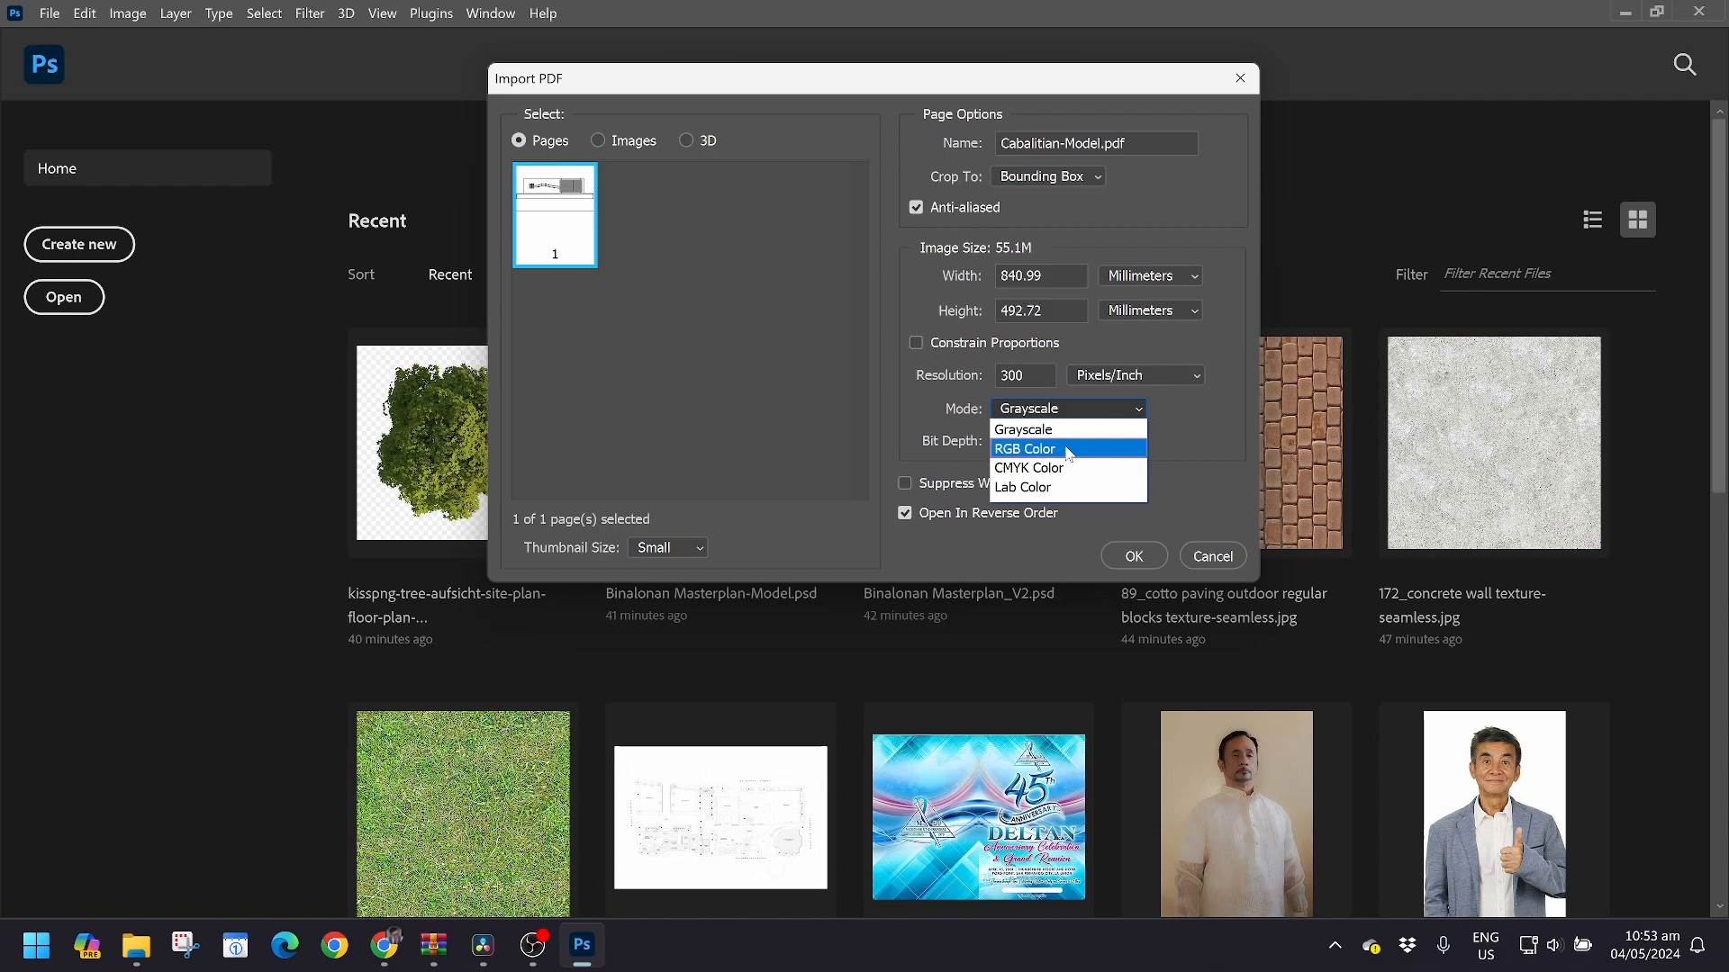
left_click(1068, 452)
left_click(1025, 441)
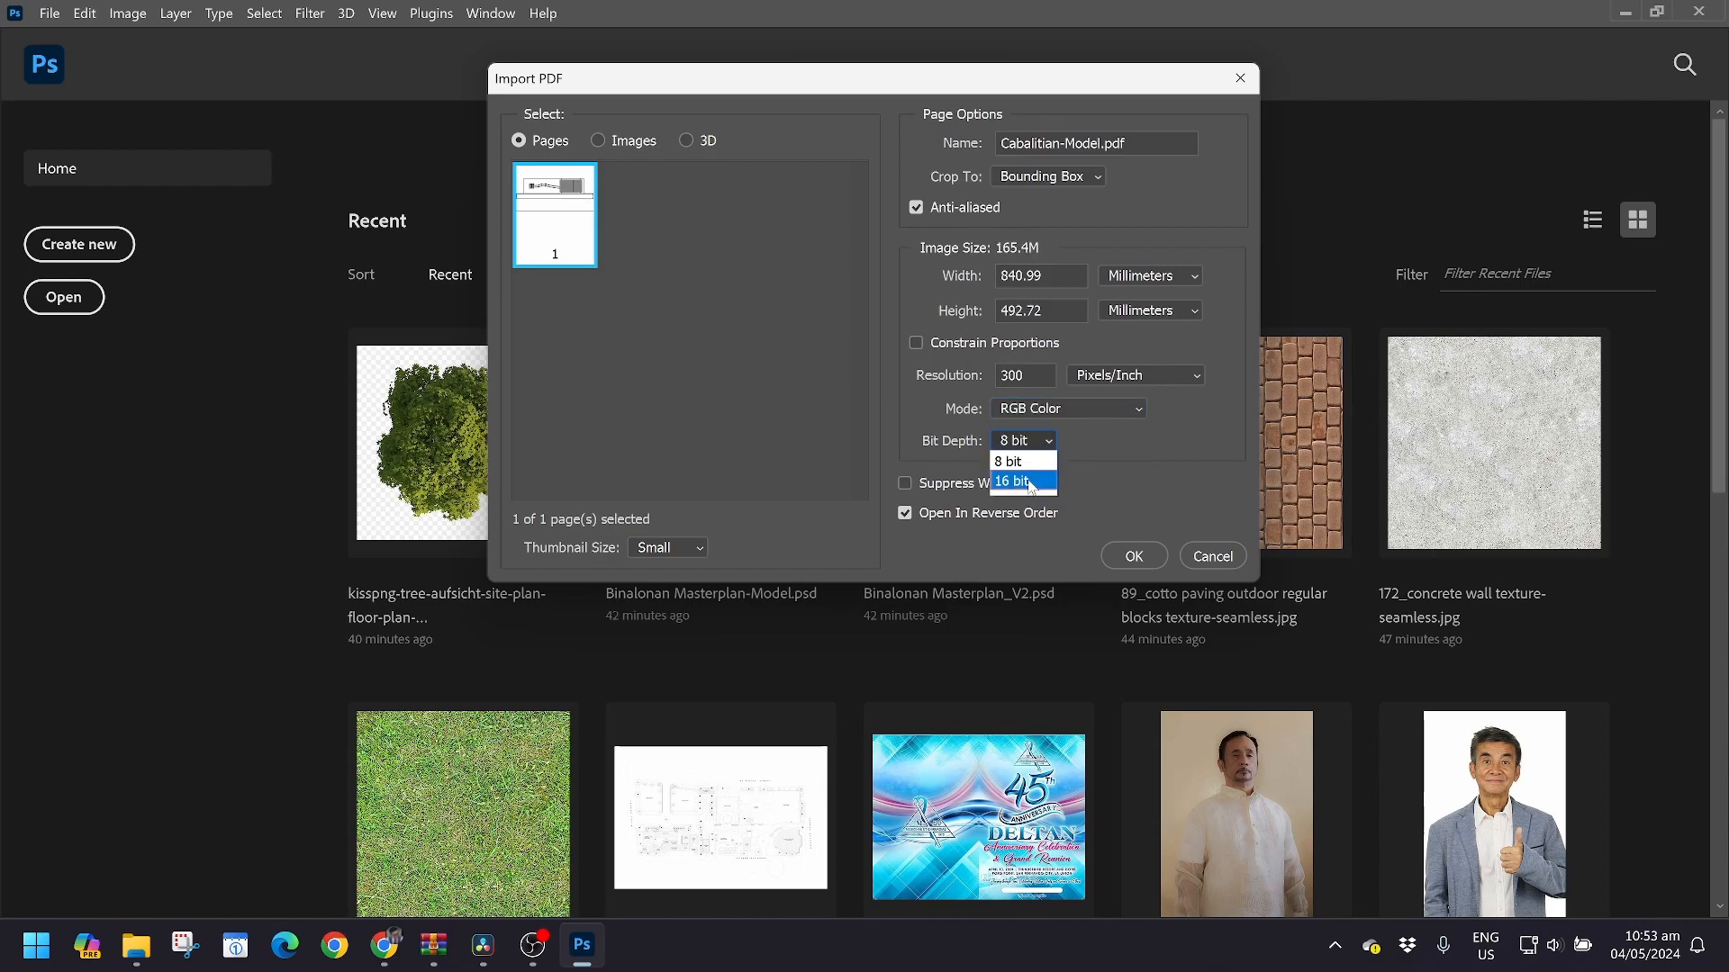
left_click(1029, 482)
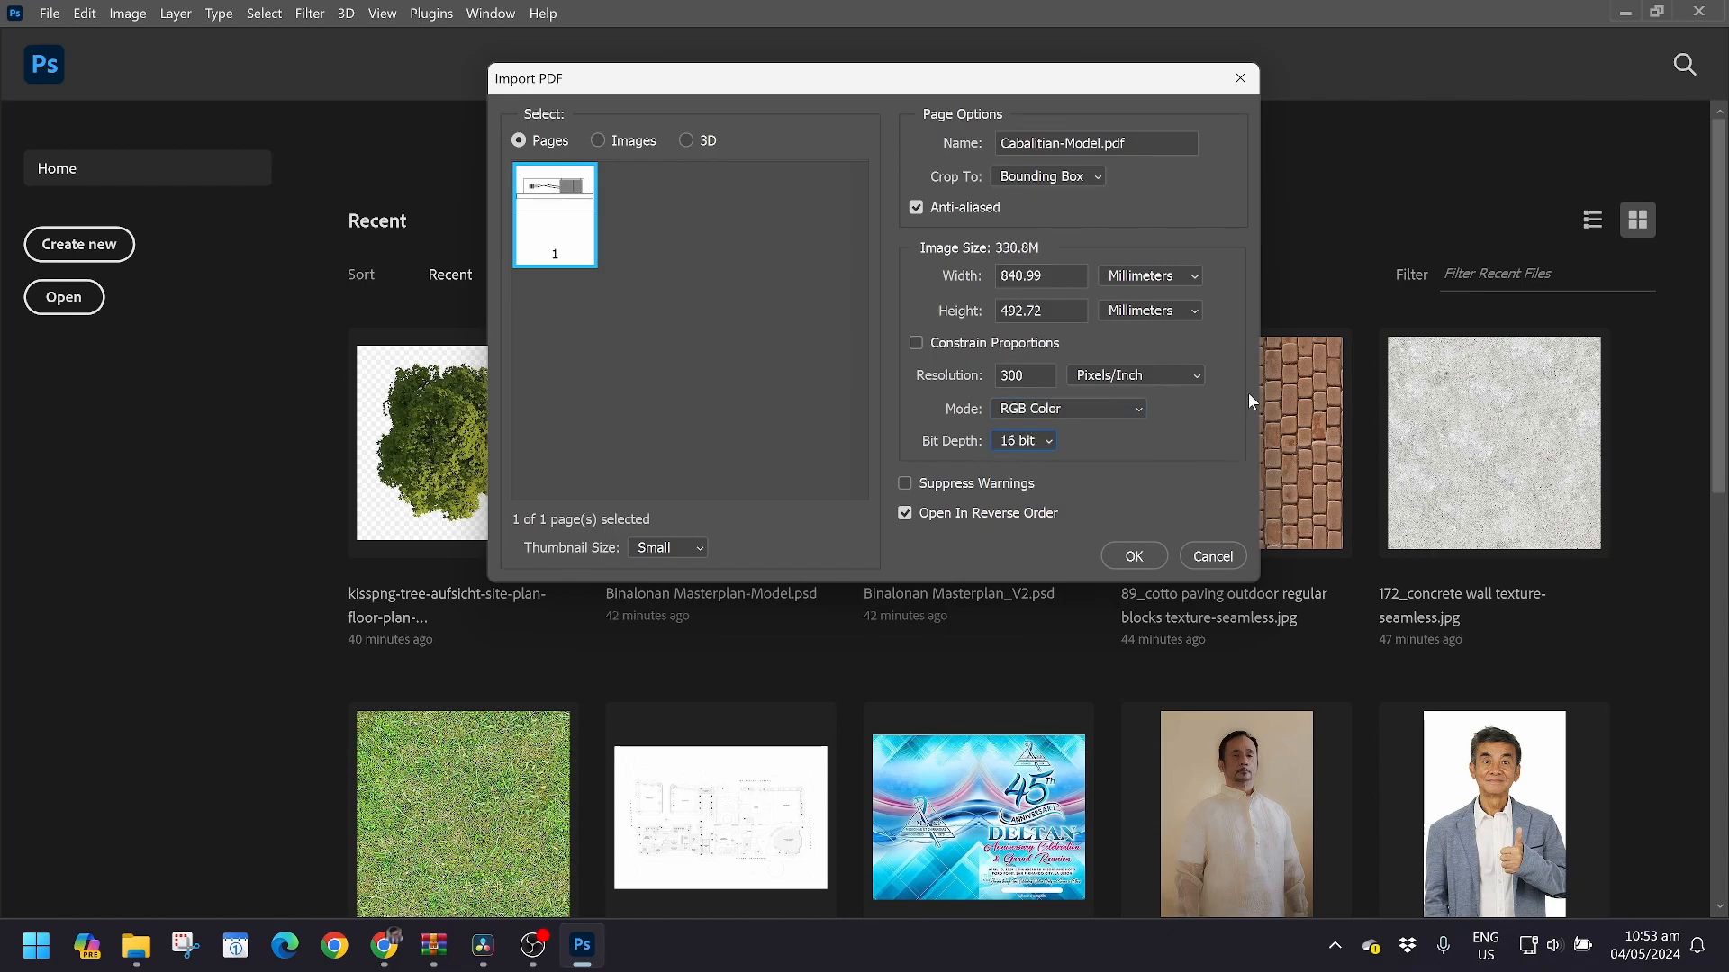
left_click(1134, 556)
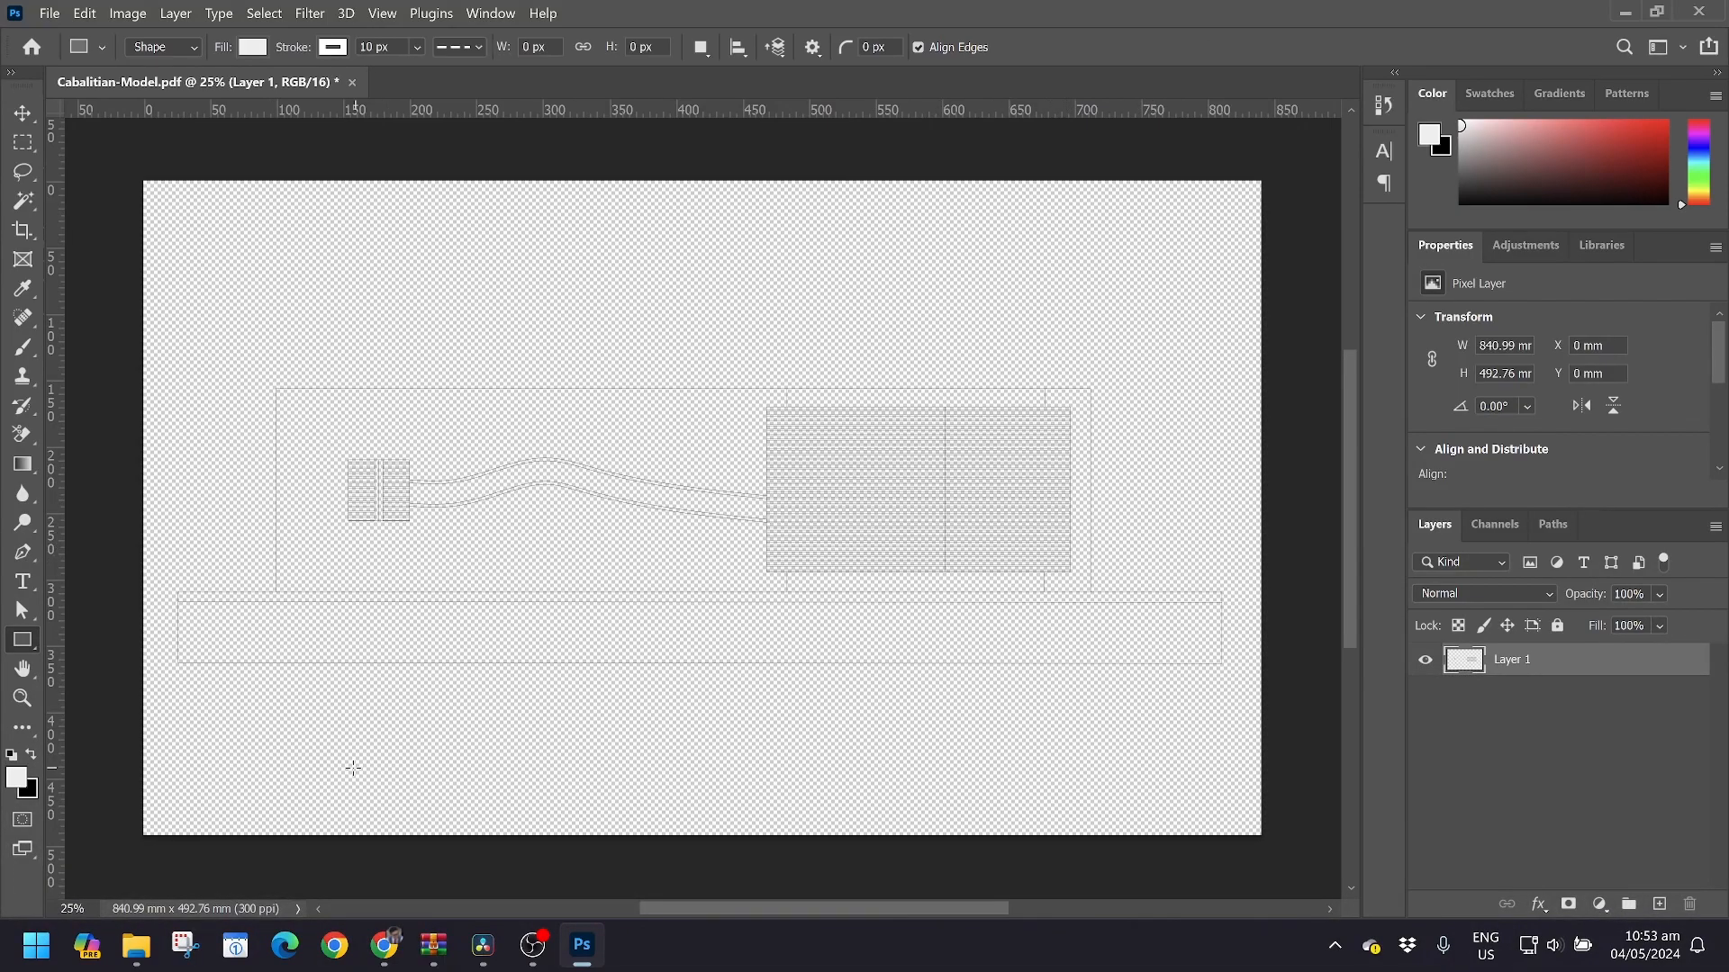
Place Cabalitian-Model_wTREES.pdf from the Downloads folder over the plan as a smart object and rasterize its layer
mouse_move(141, 958)
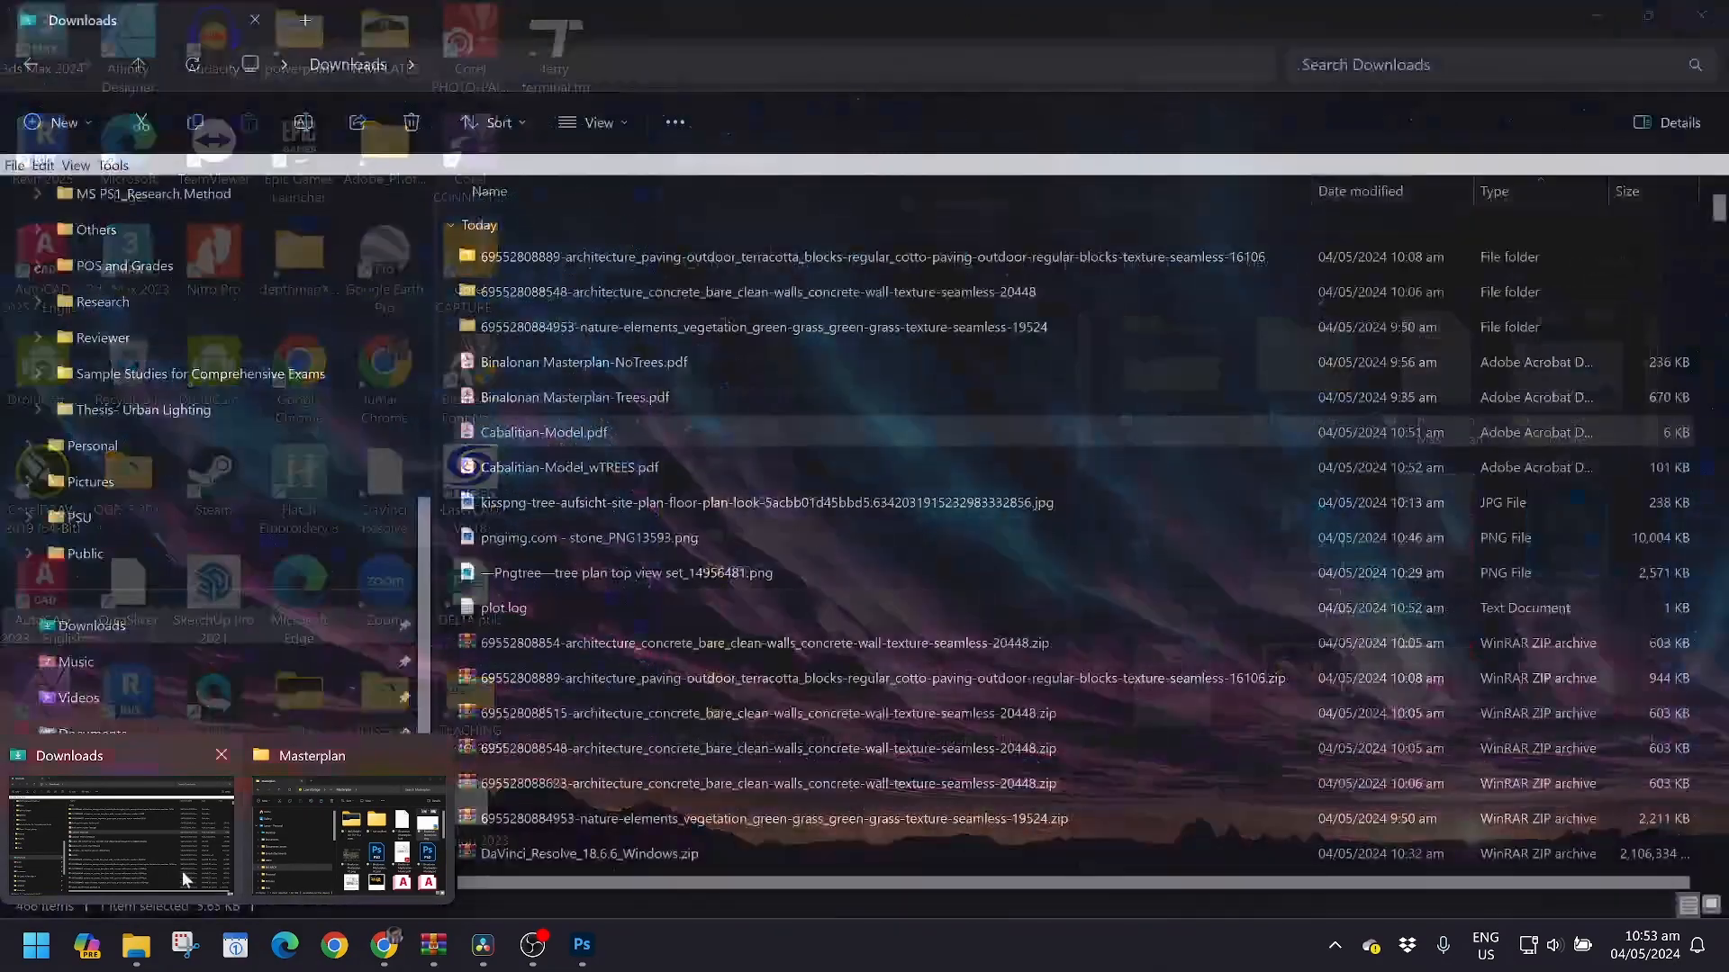
left_click(181, 871)
left_click(1653, 13)
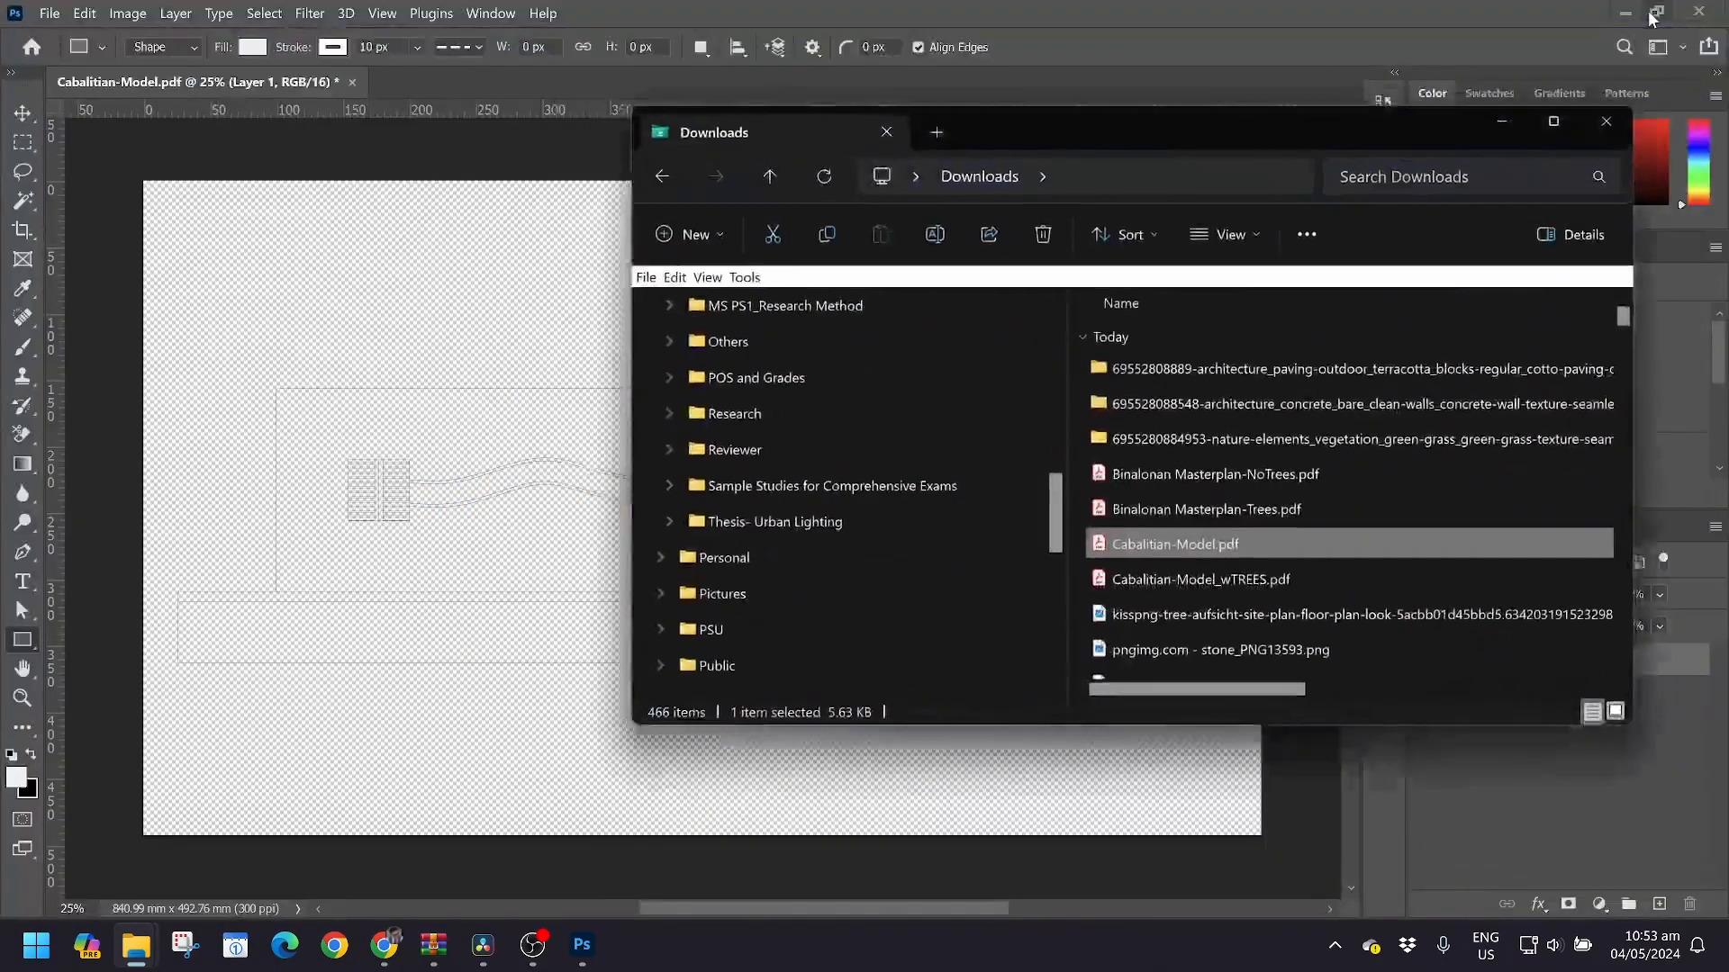
left_click_drag(1186, 580, 411, 640)
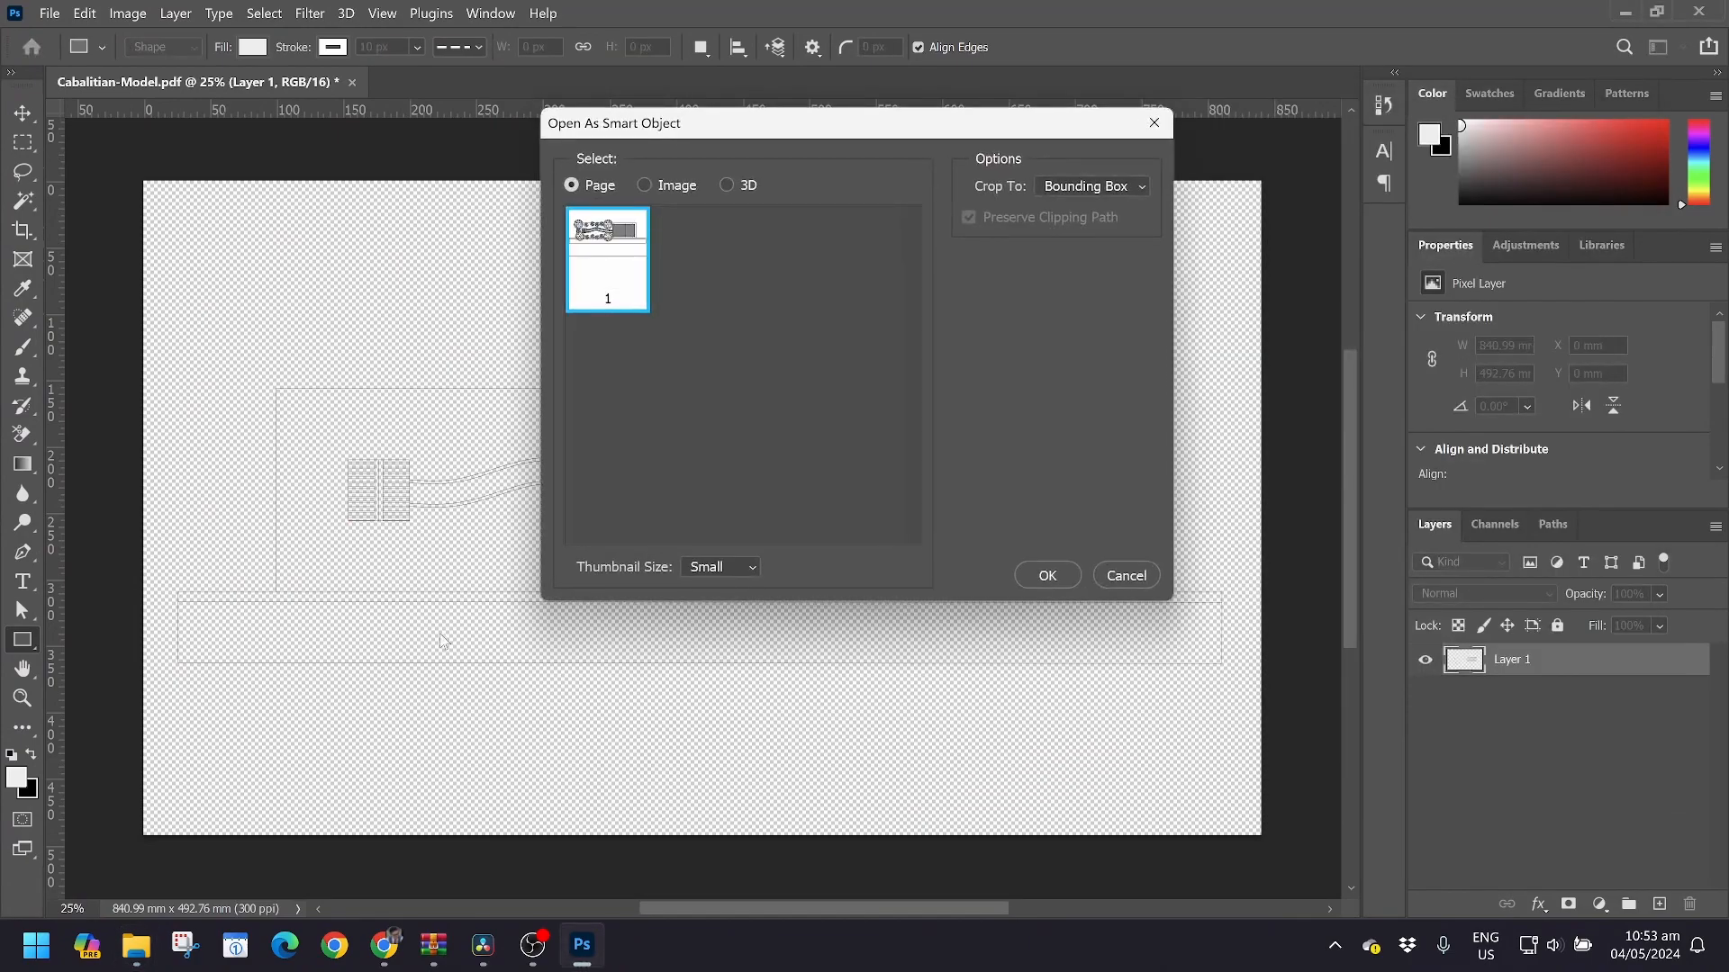
left_click(1045, 578)
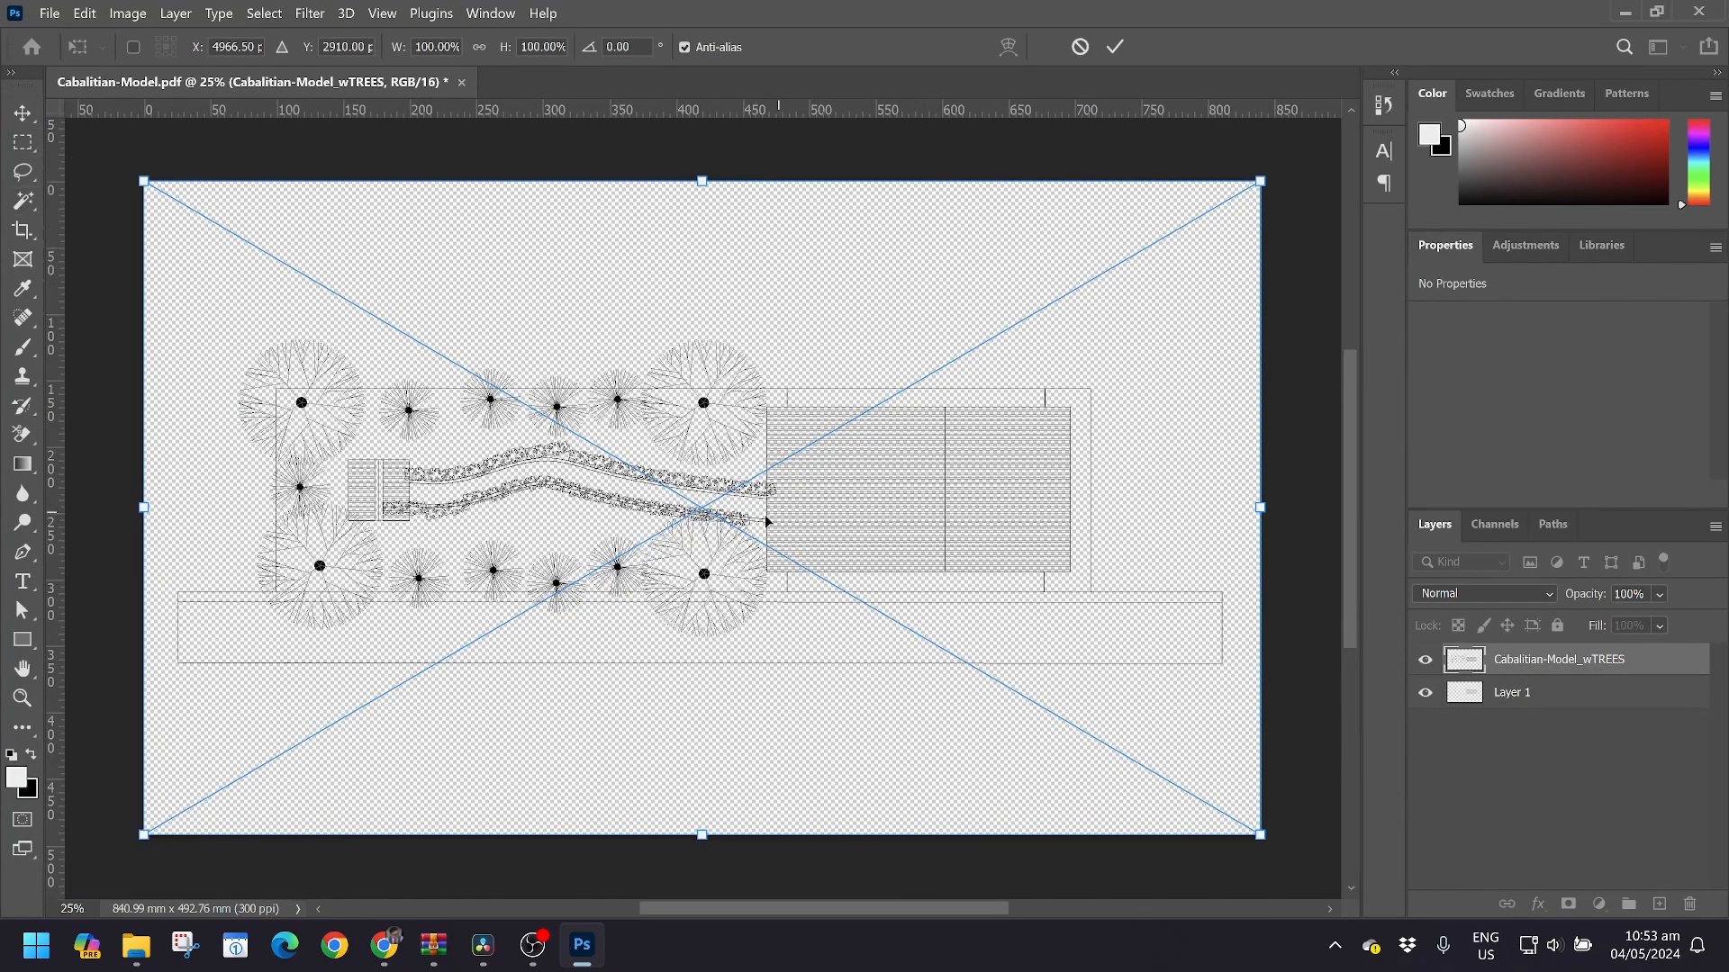
right_click(24, 117)
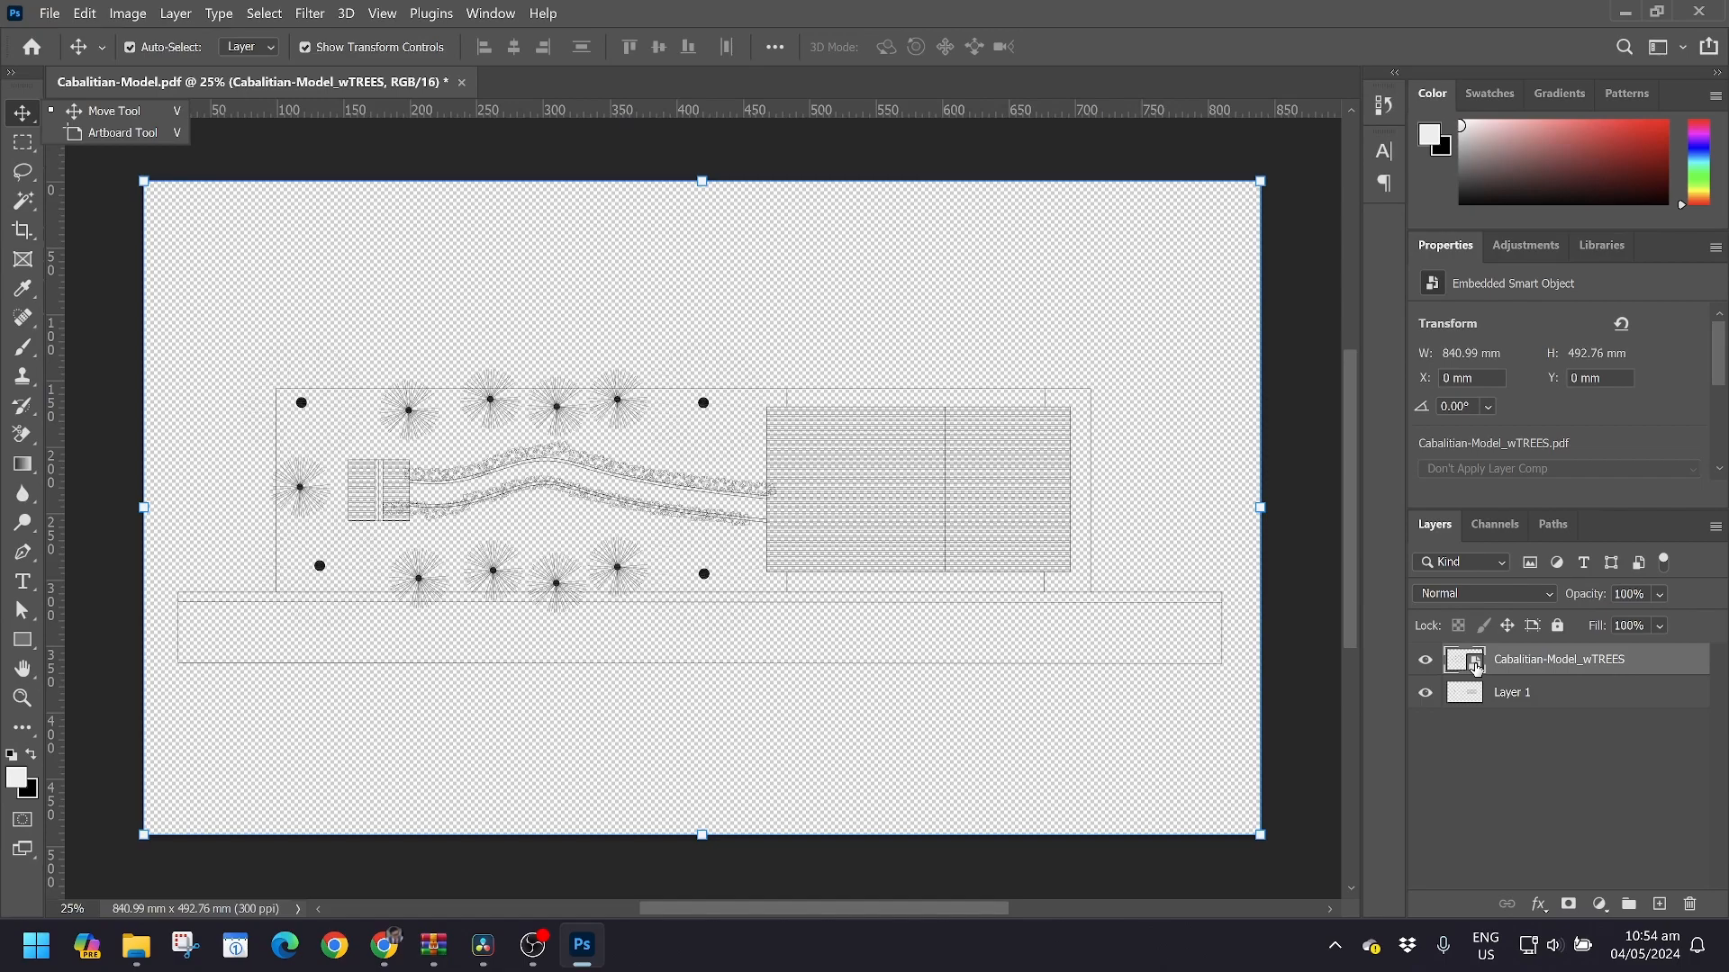
right_click(1509, 667)
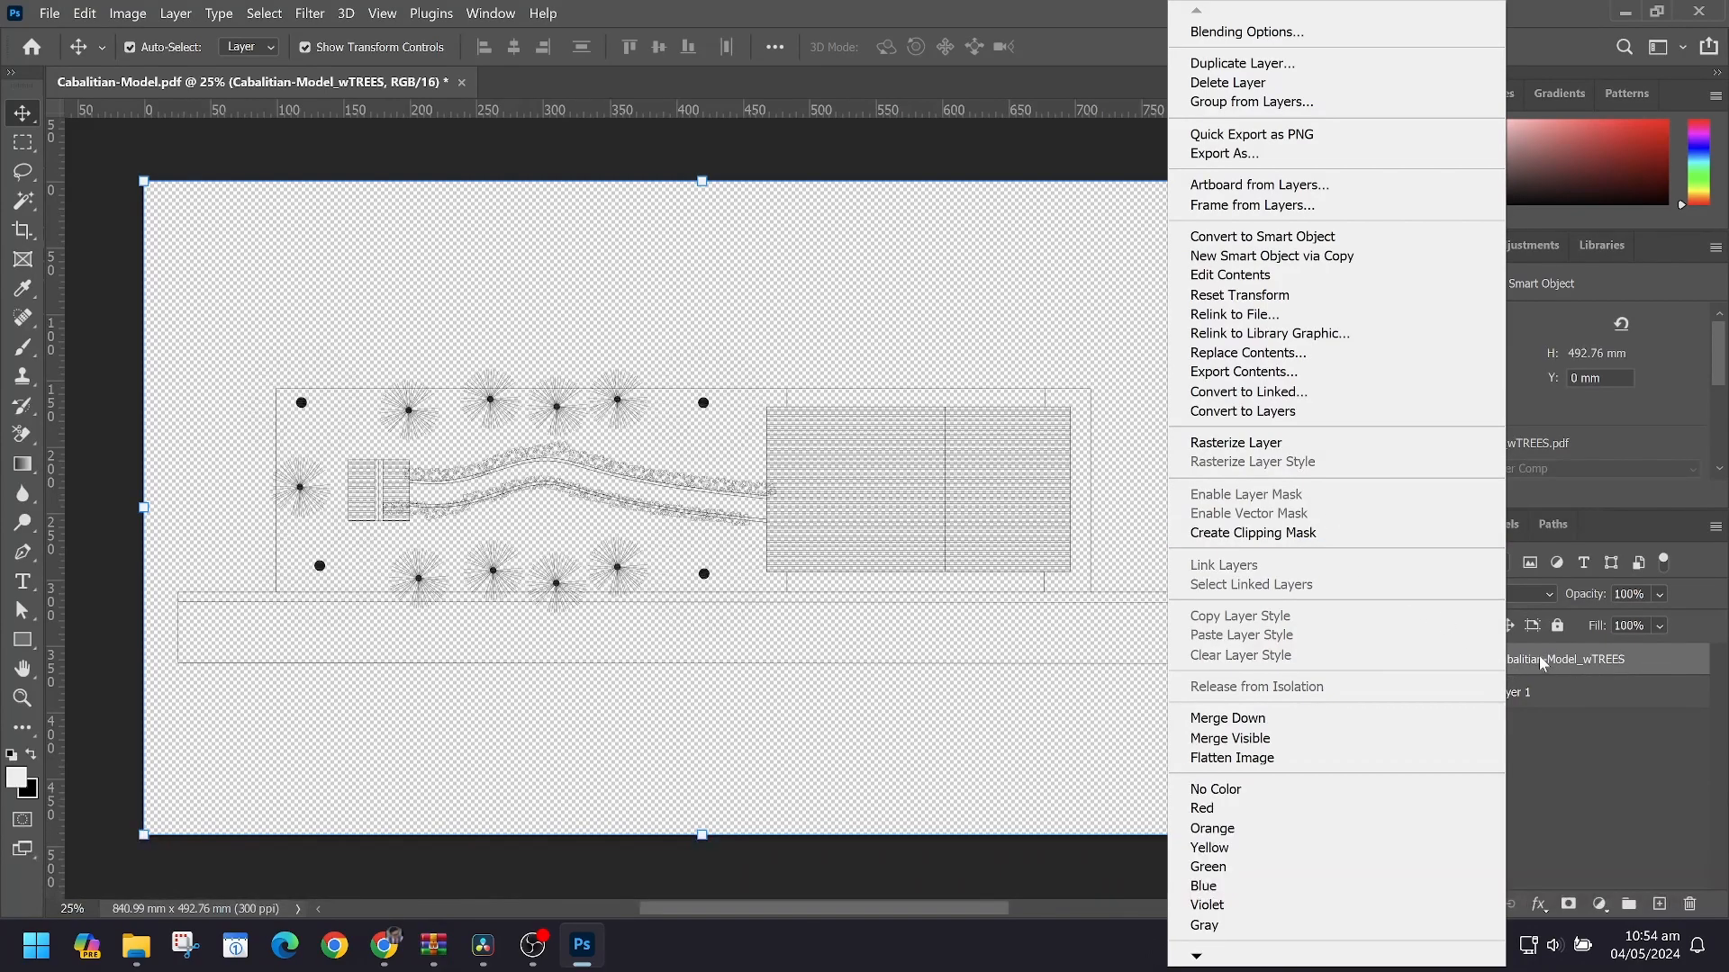
left_click(1261, 448)
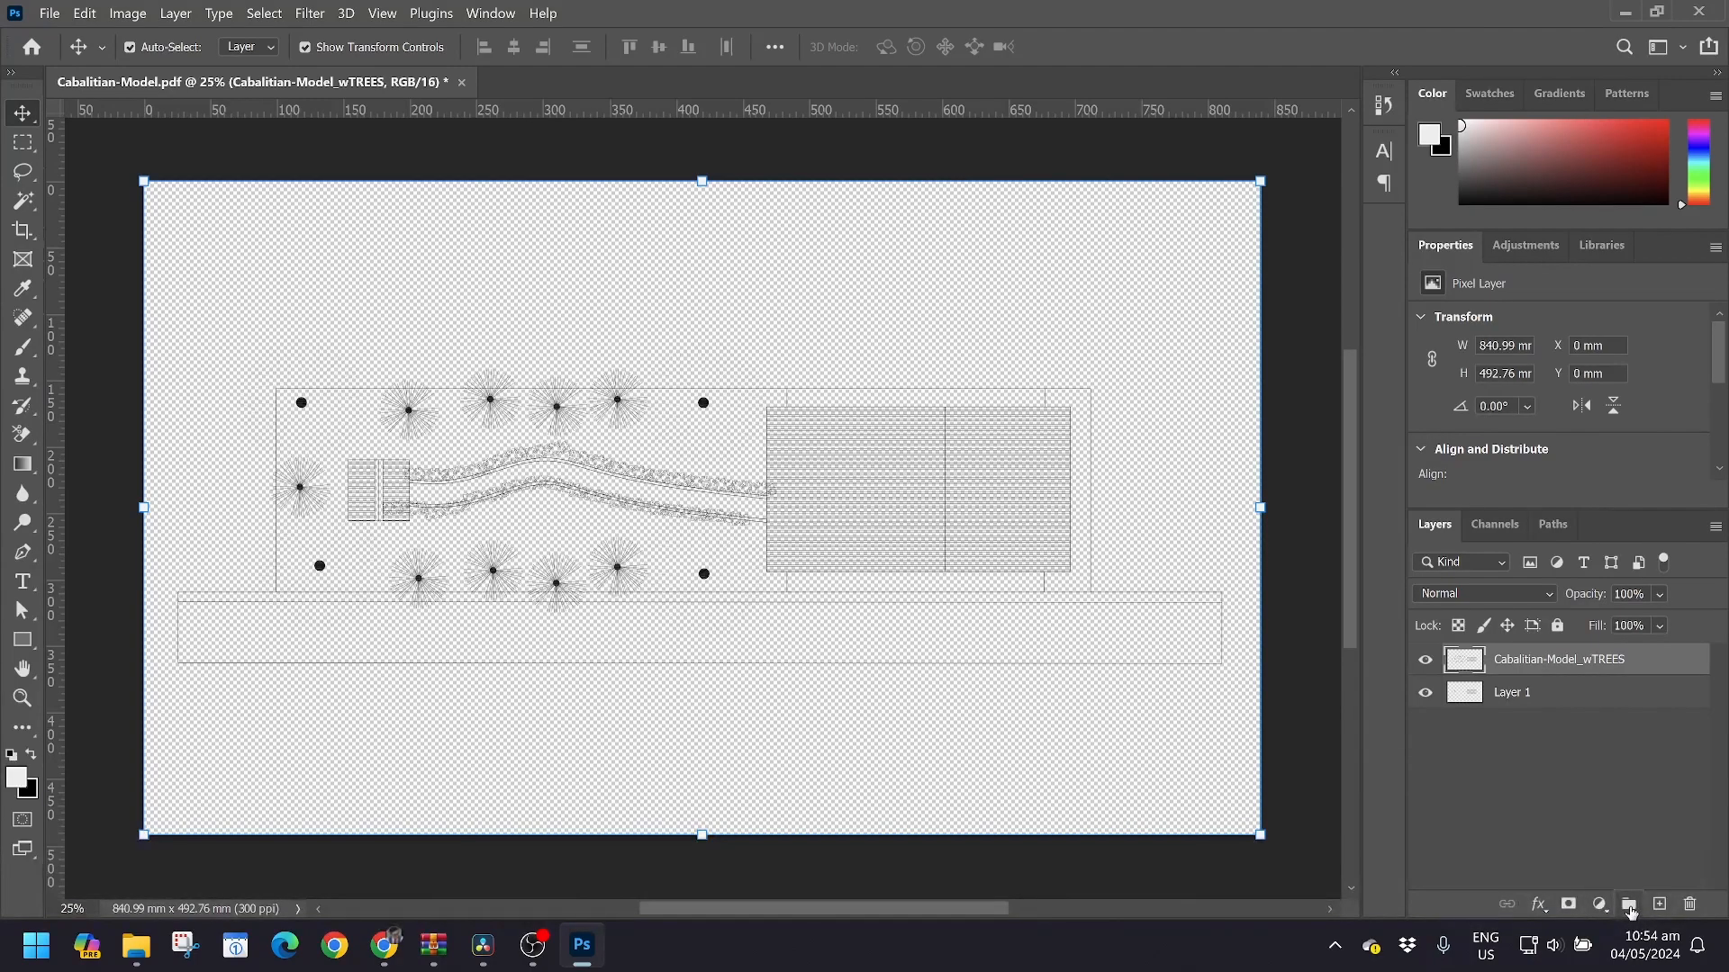
Add a new empty layer and move it beneath Layer 1 at the bottom of the layer stack
key("alt+bracketleft")
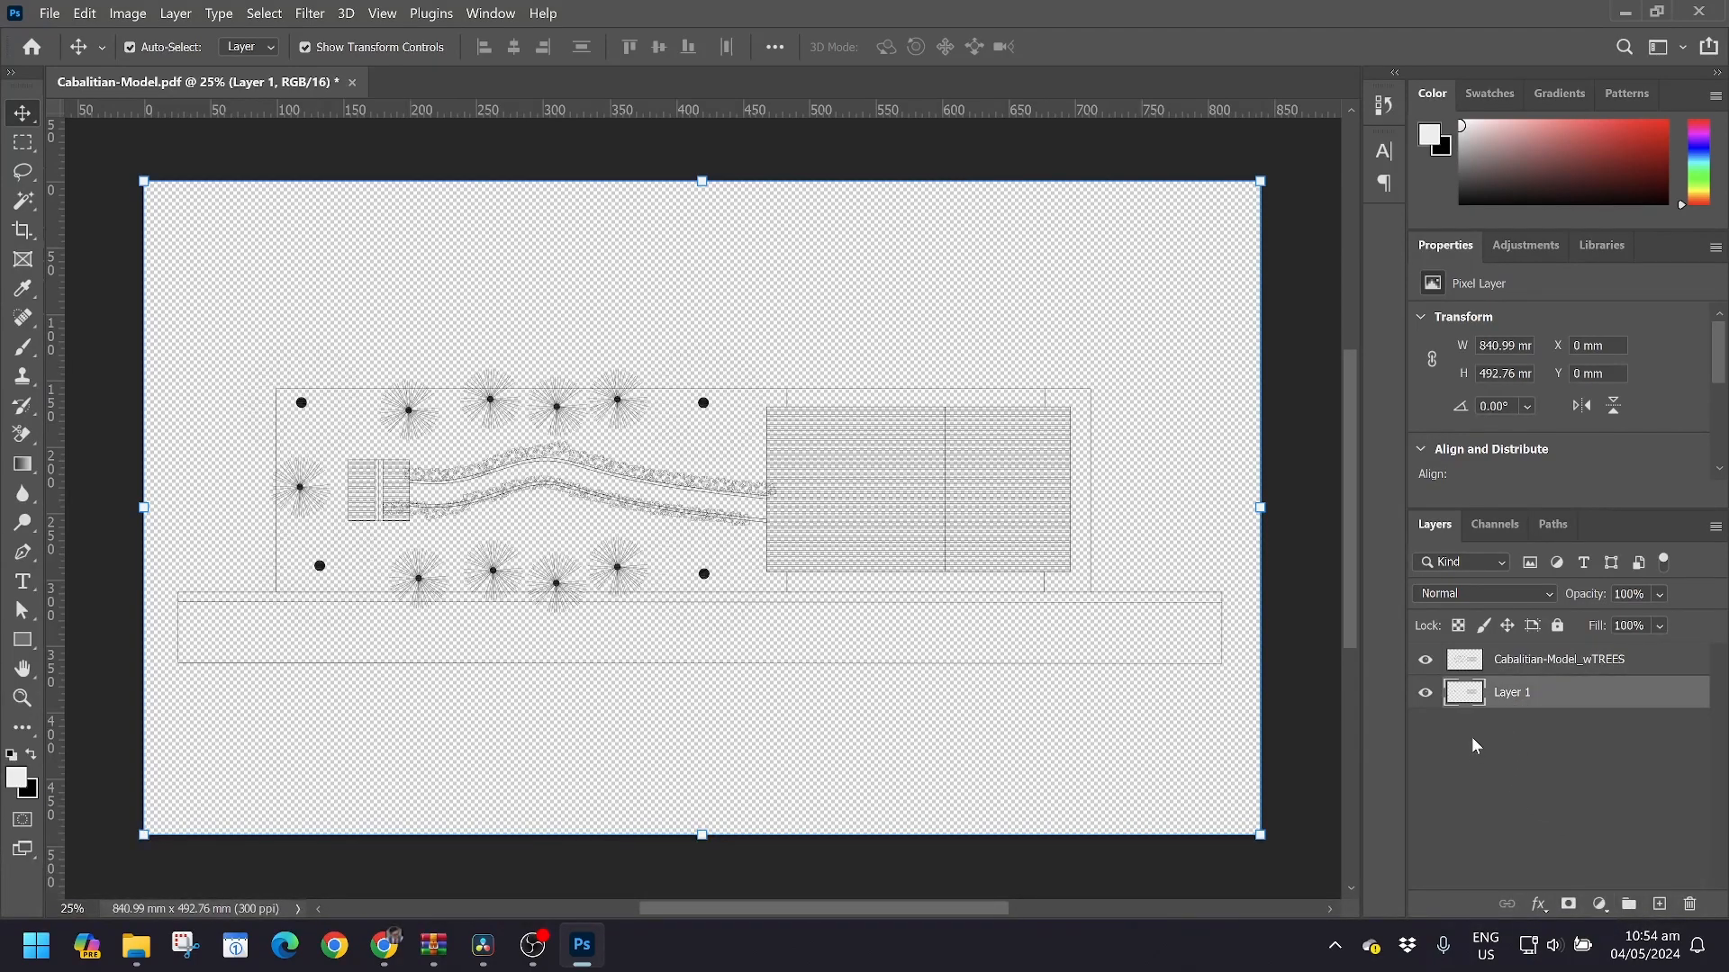
left_click(1629, 905)
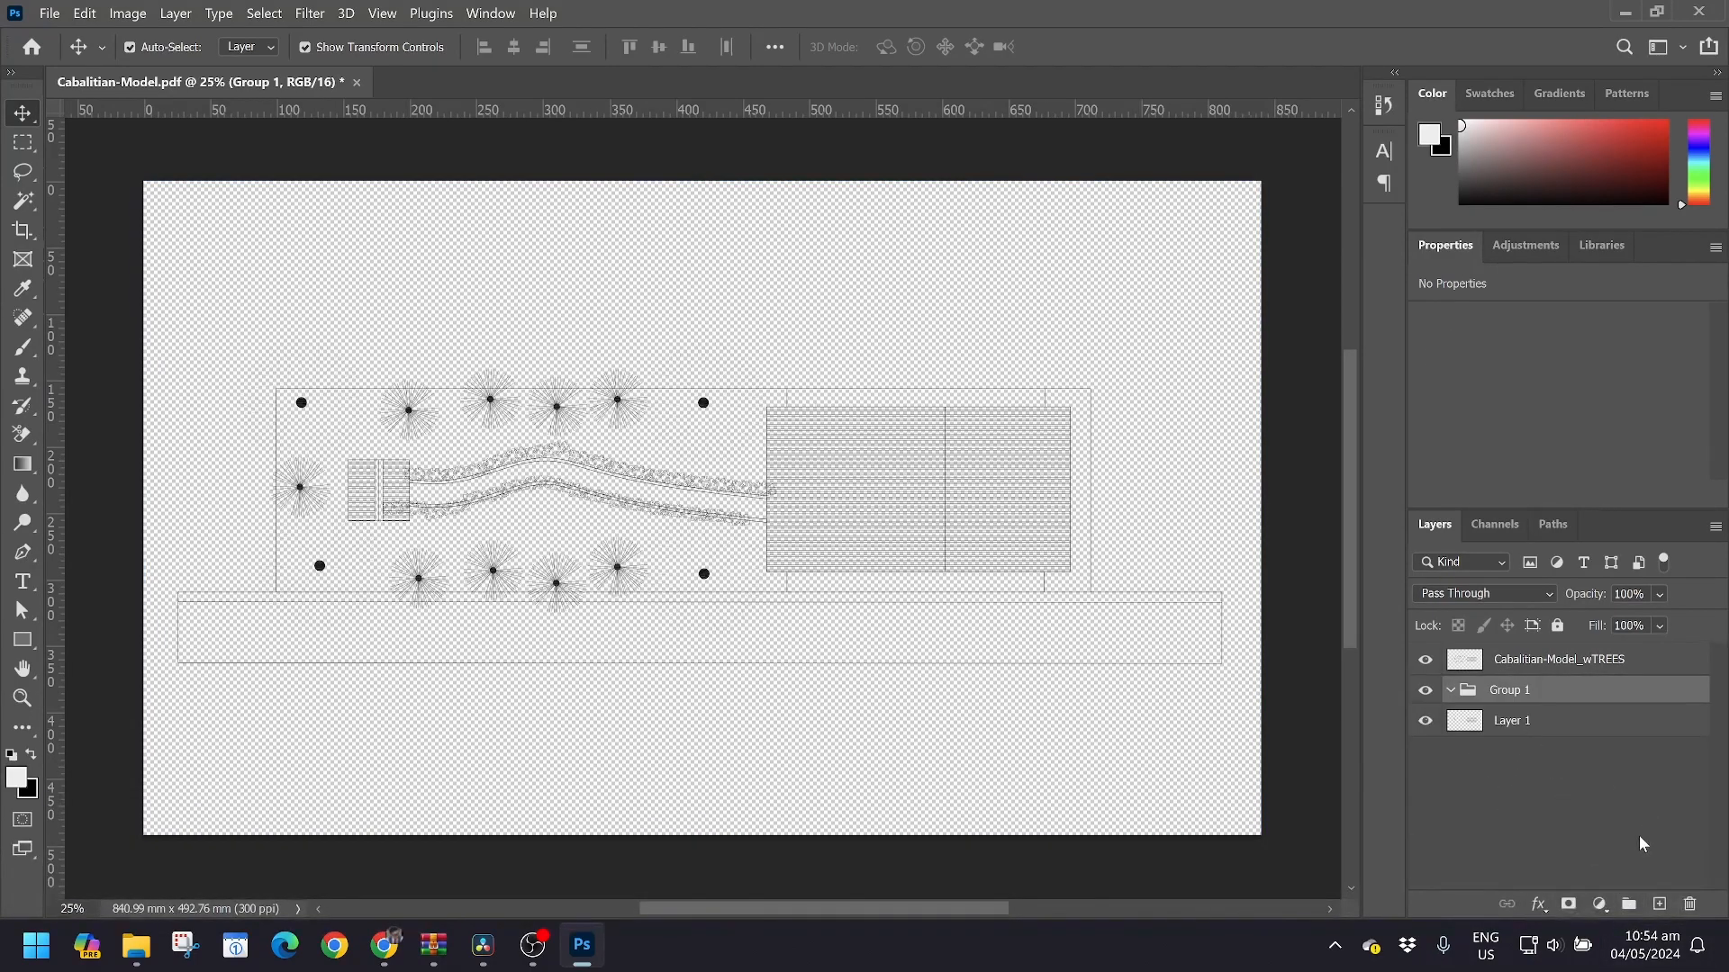
key("ctrl+z")
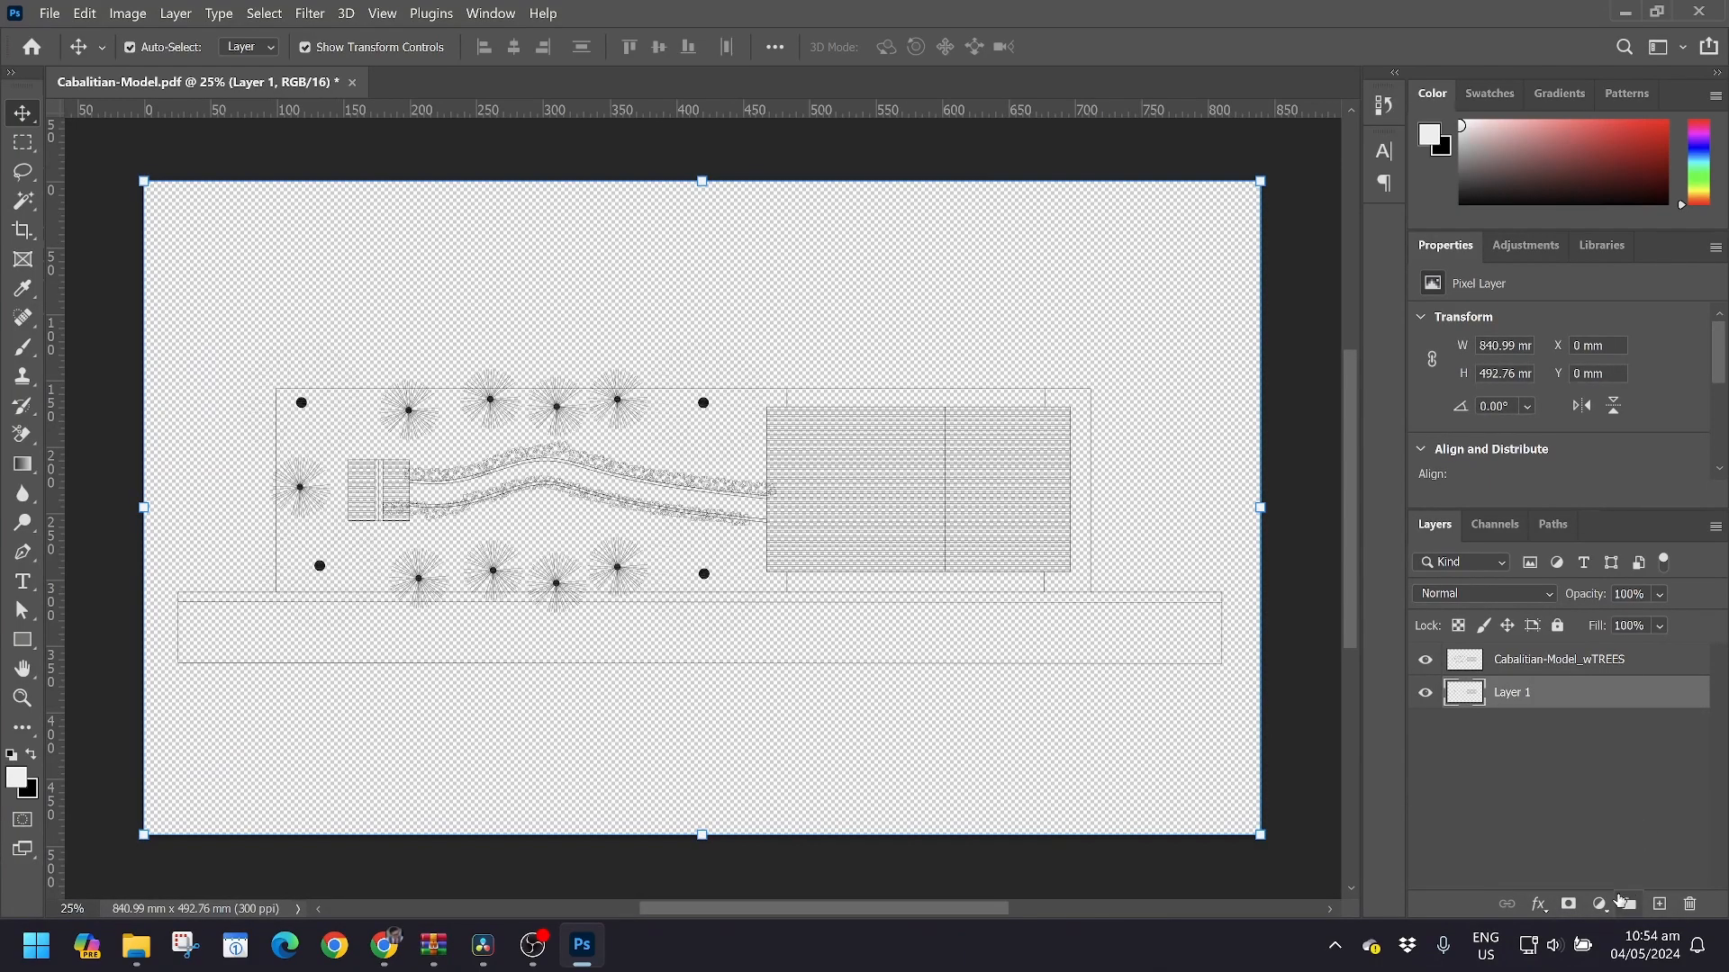
left_click(1659, 904)
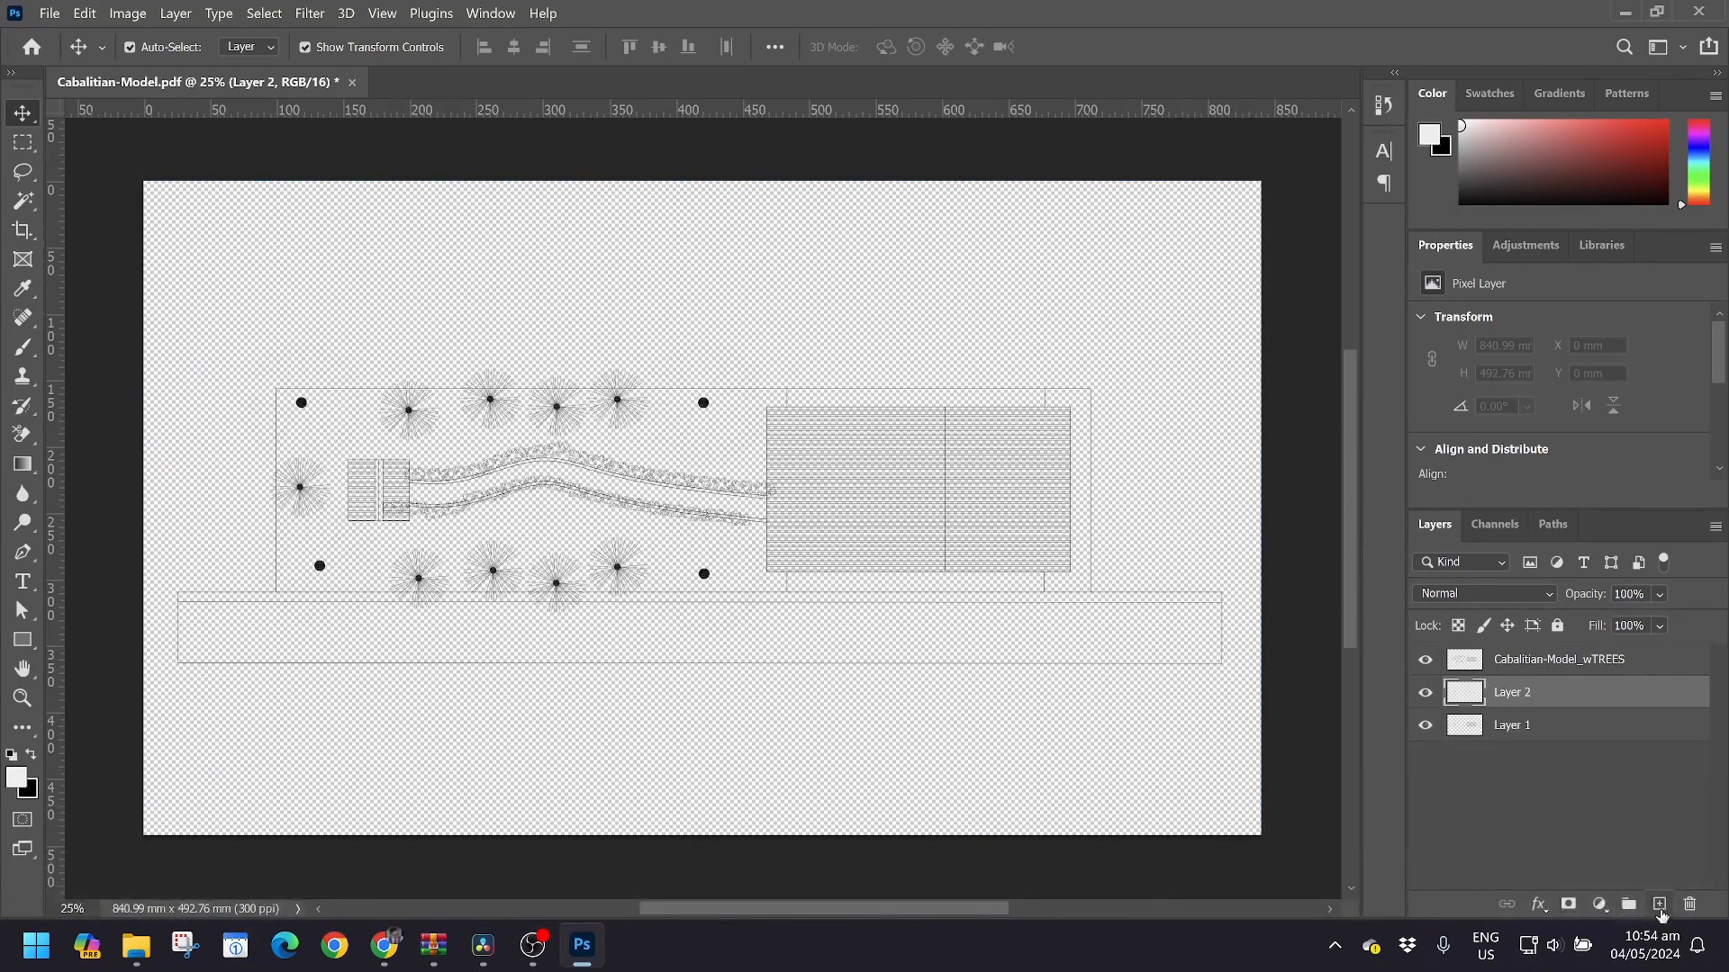
left_click_drag(1524, 704, 1510, 752)
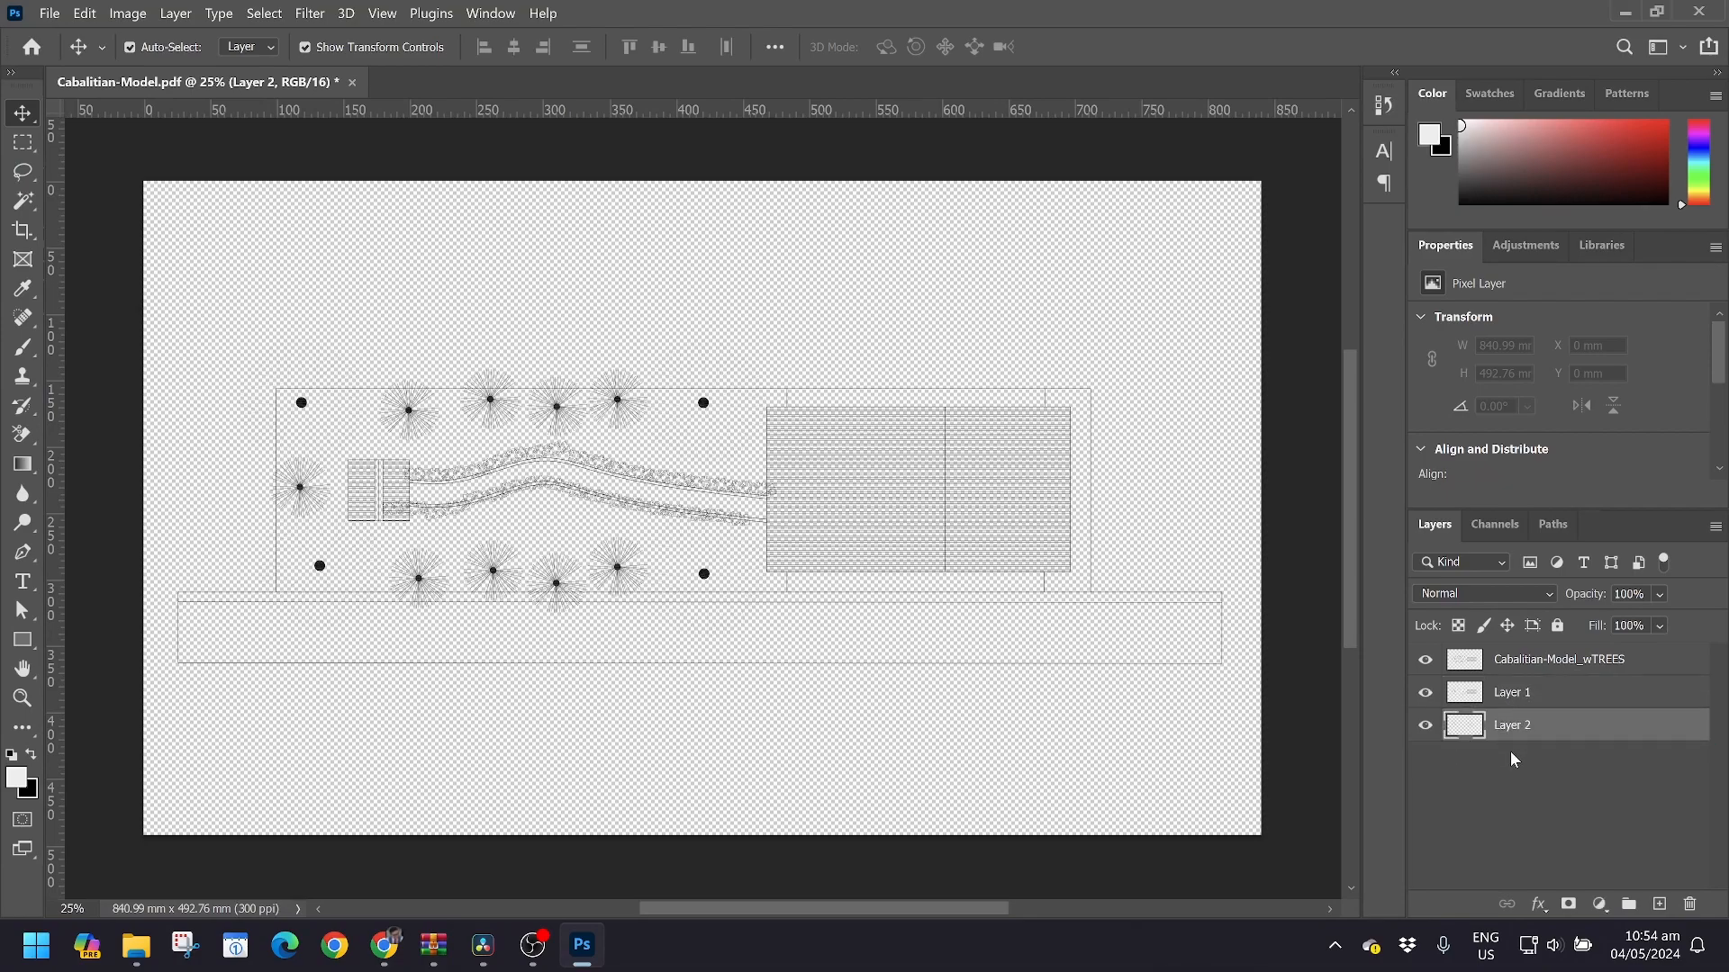
Fill the new bottom layer with white at 100% opacity and rename it bg
key("shift+F5")
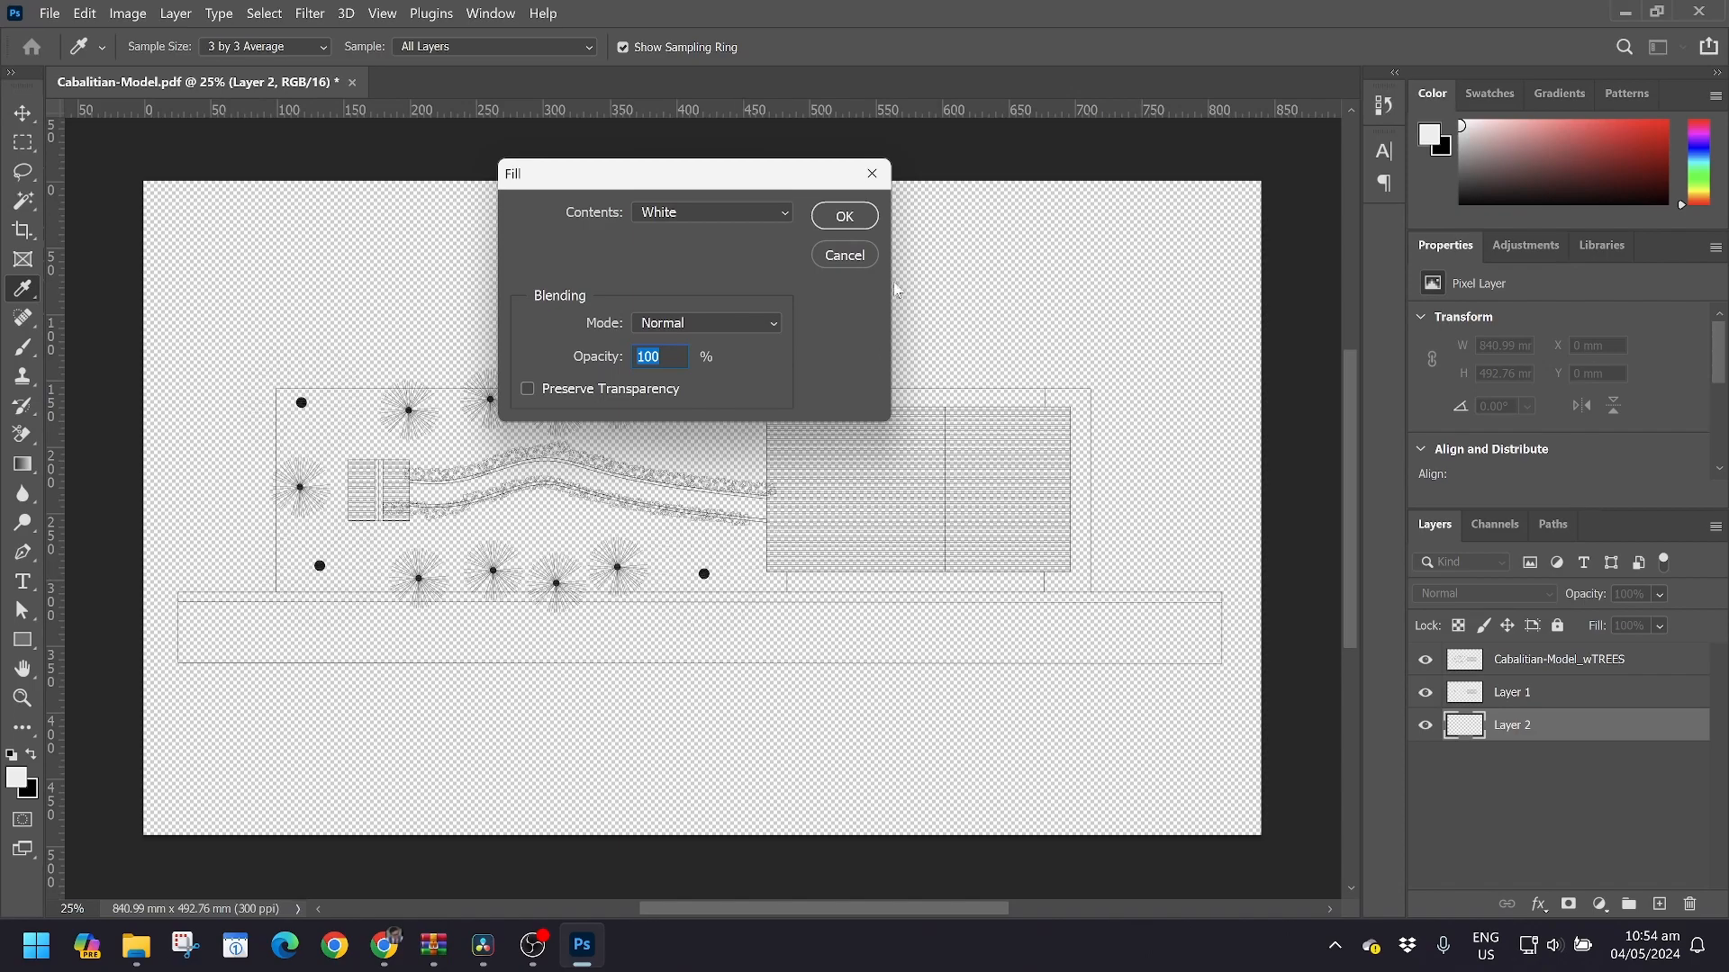
left_click(844, 217)
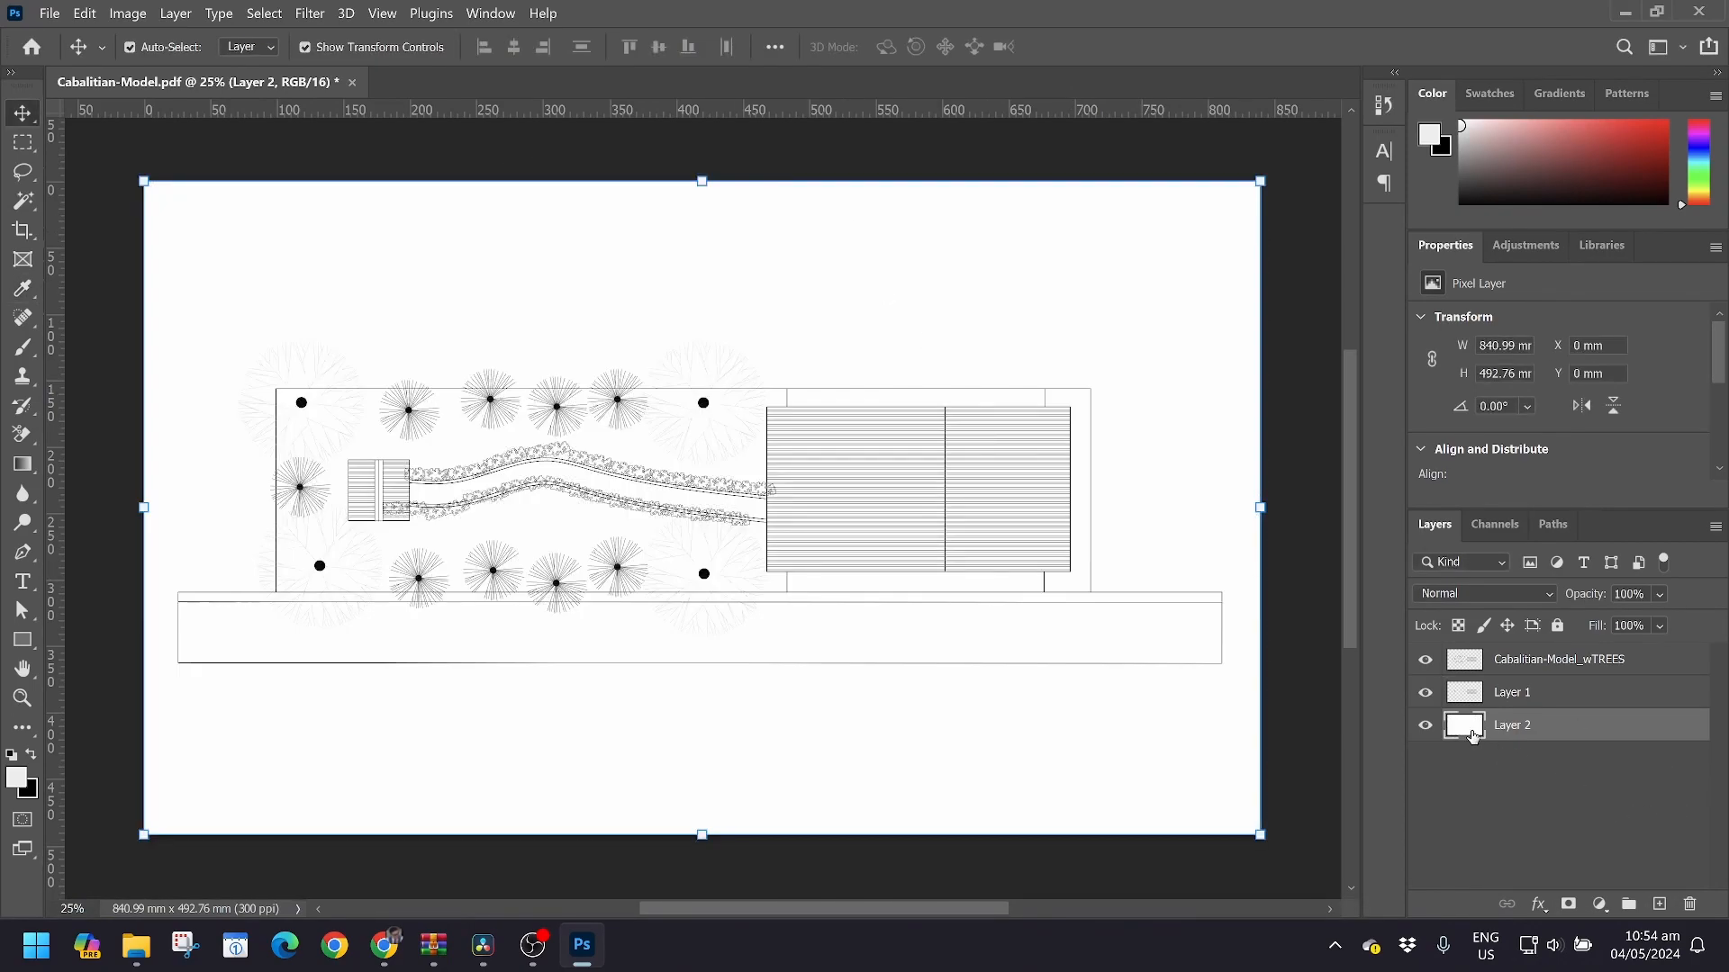
double_click(1534, 726)
type("bq")
left_click(1562, 815)
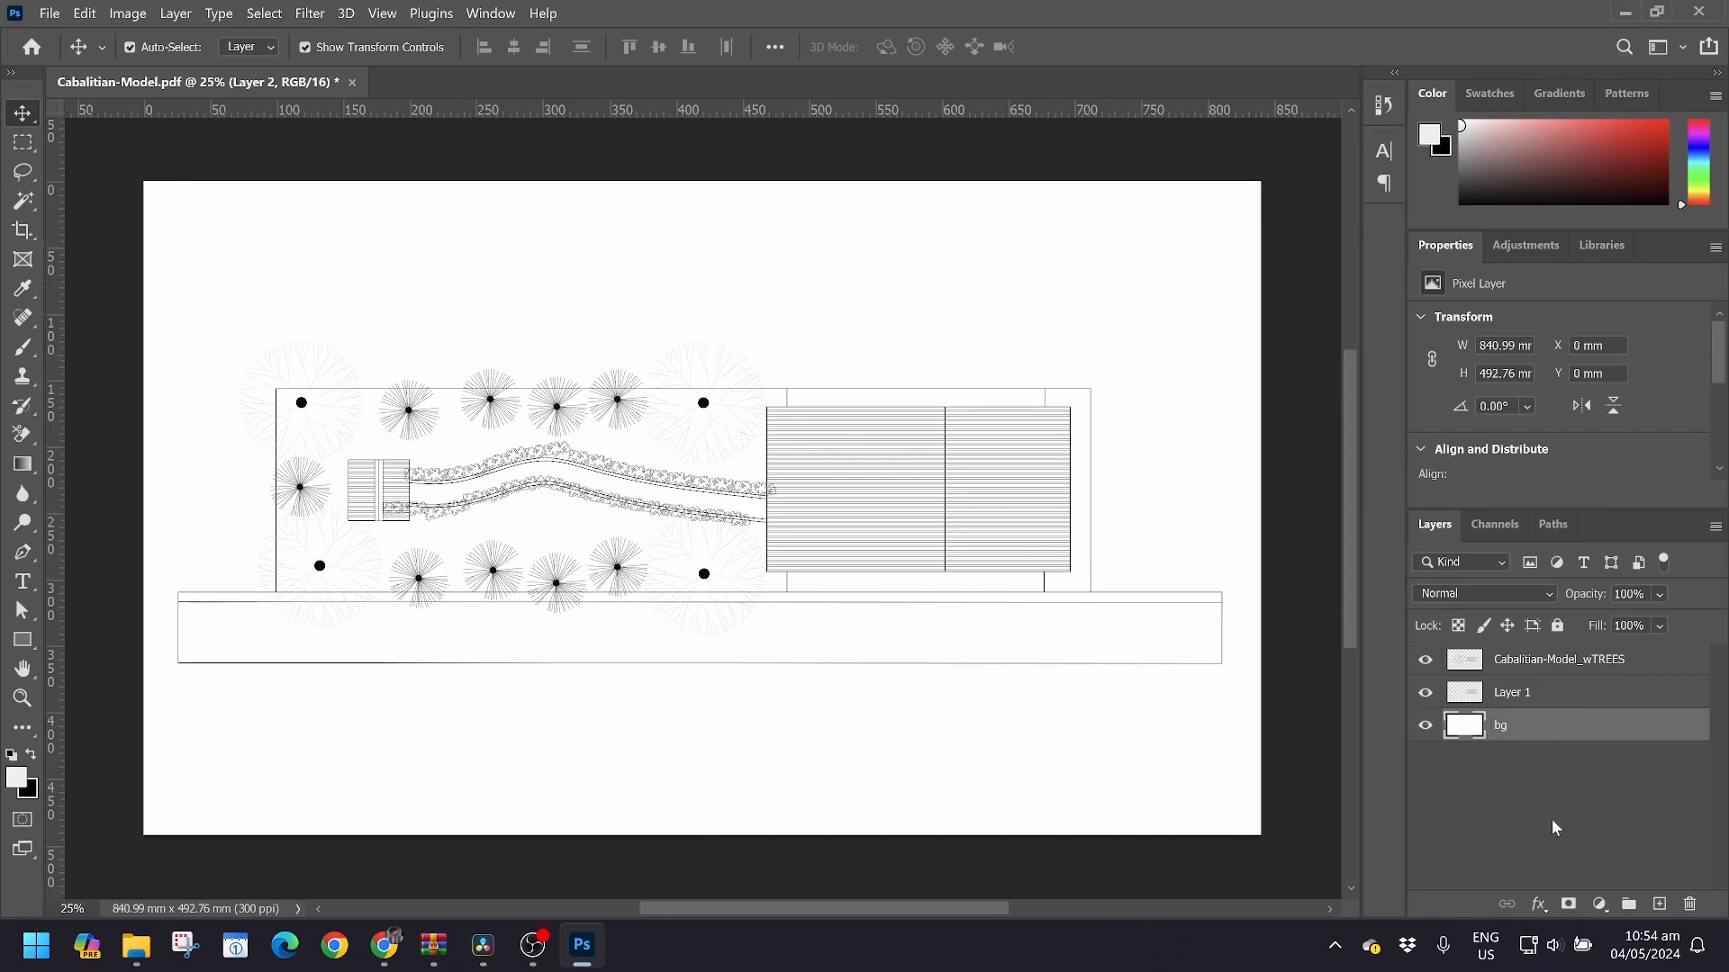
Rename Layer 1 as NO TREES and hide the Cabalitian-Model_wTREES layer
double_click(1514, 693)
type("n")
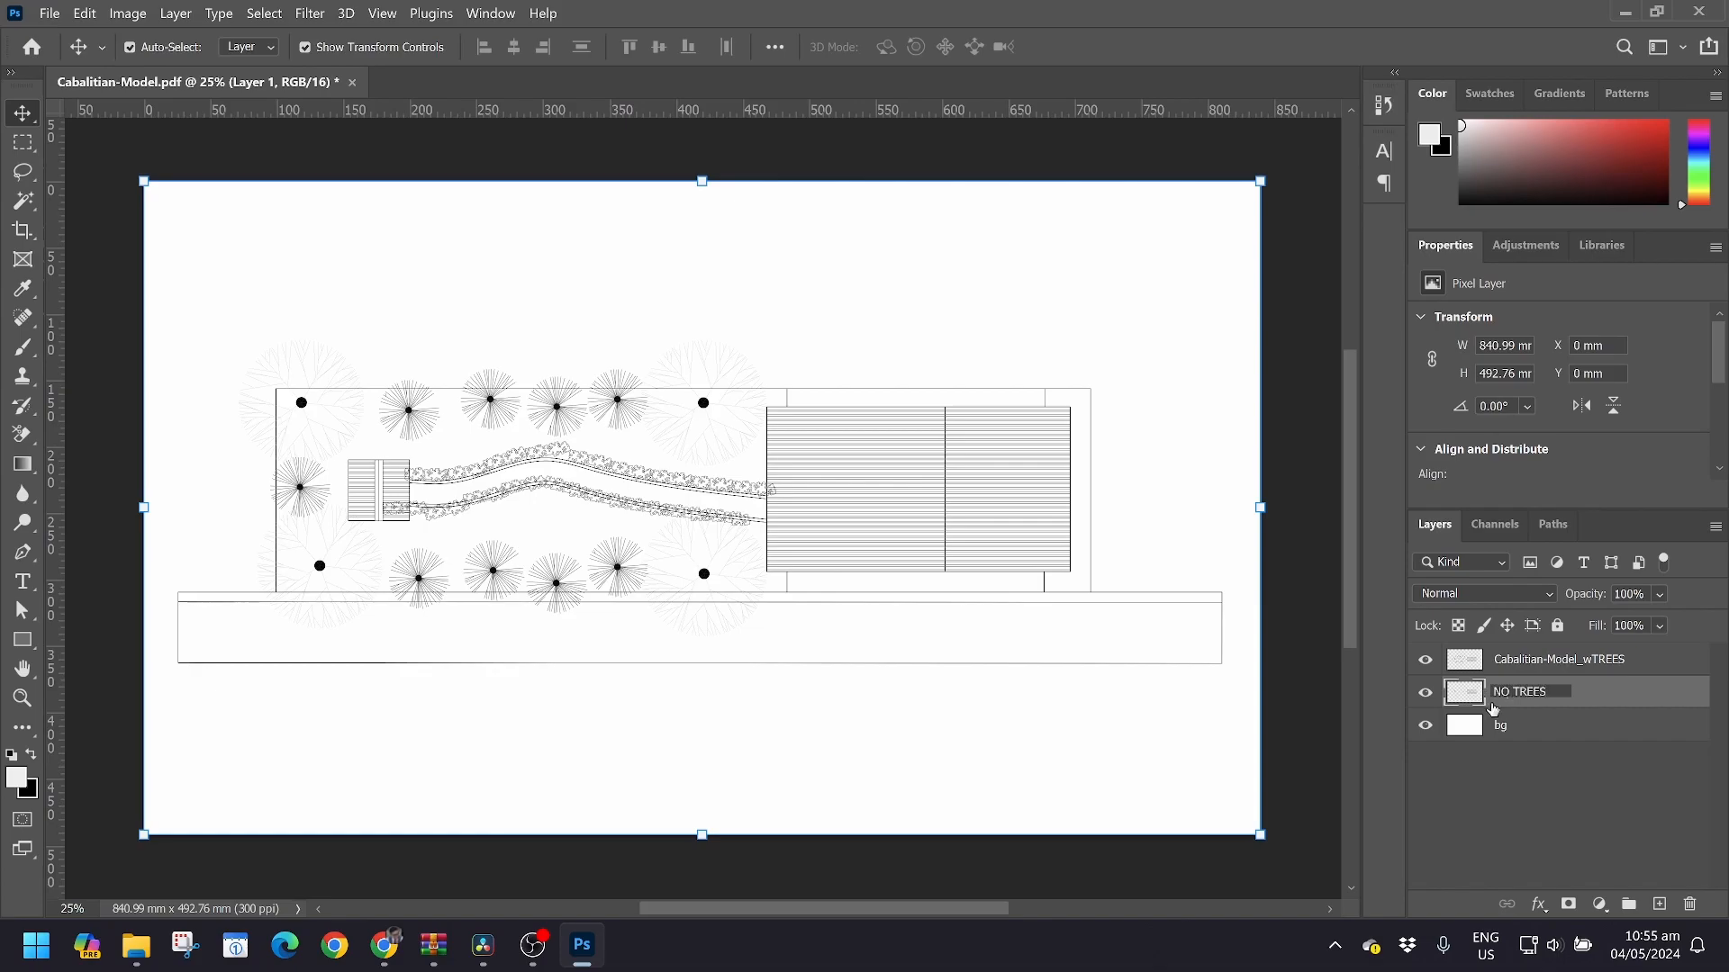
left_click(1523, 786)
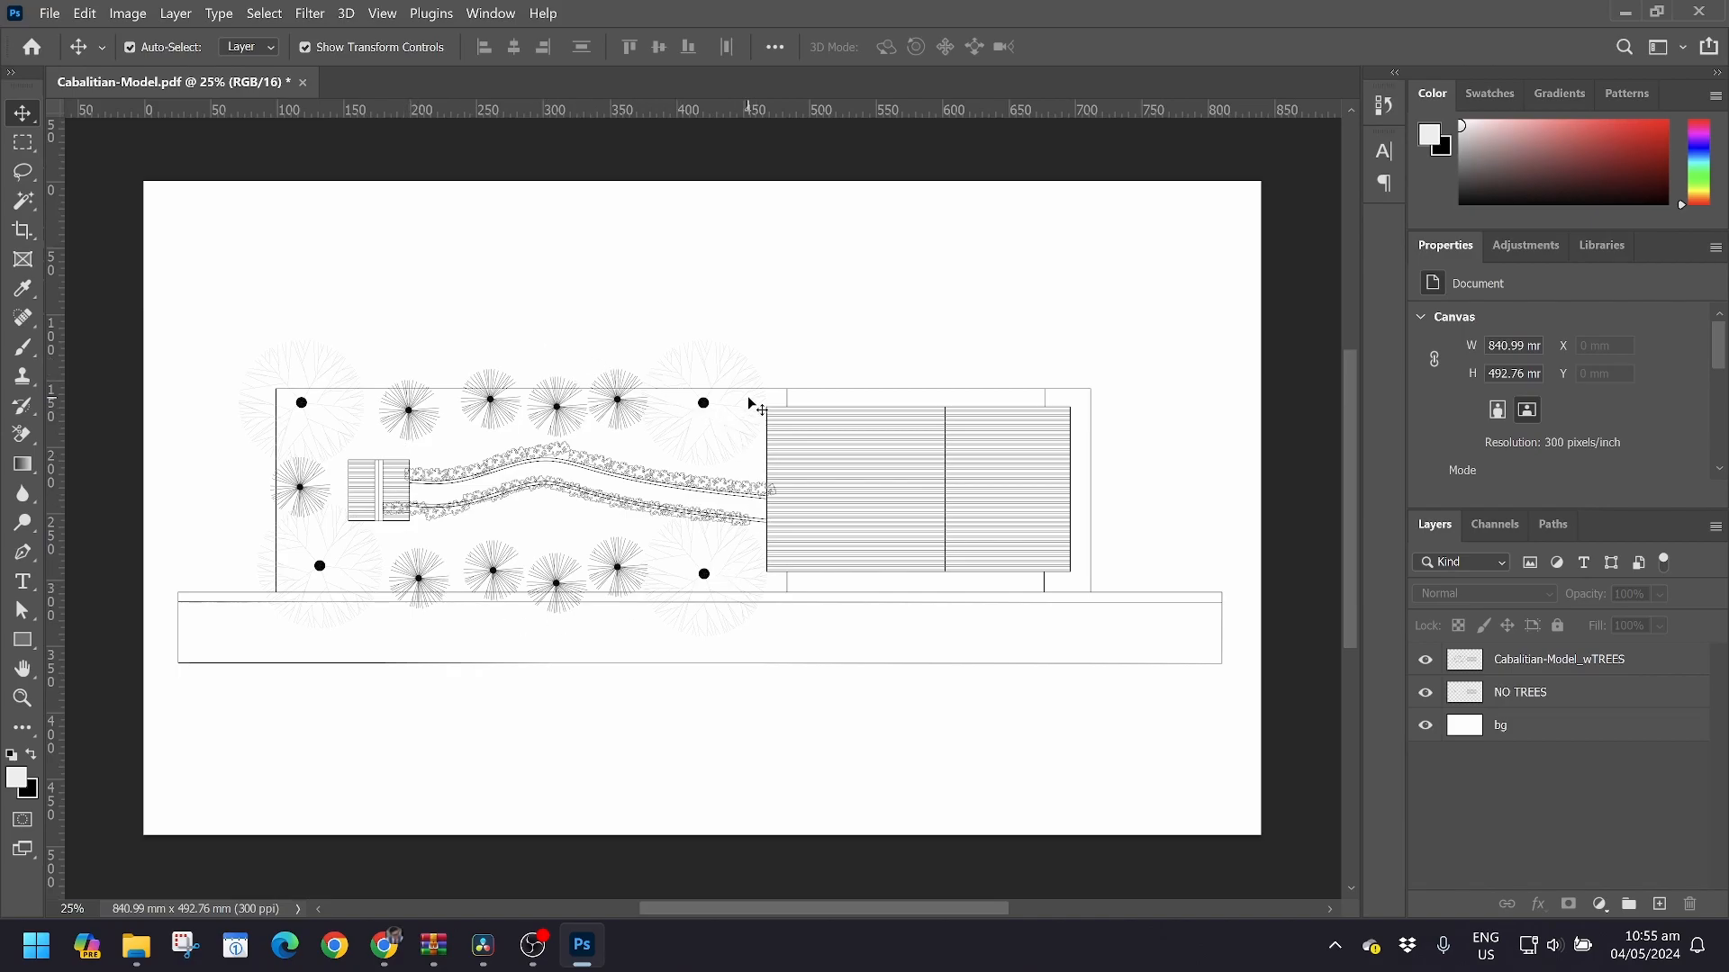
left_click(1425, 659)
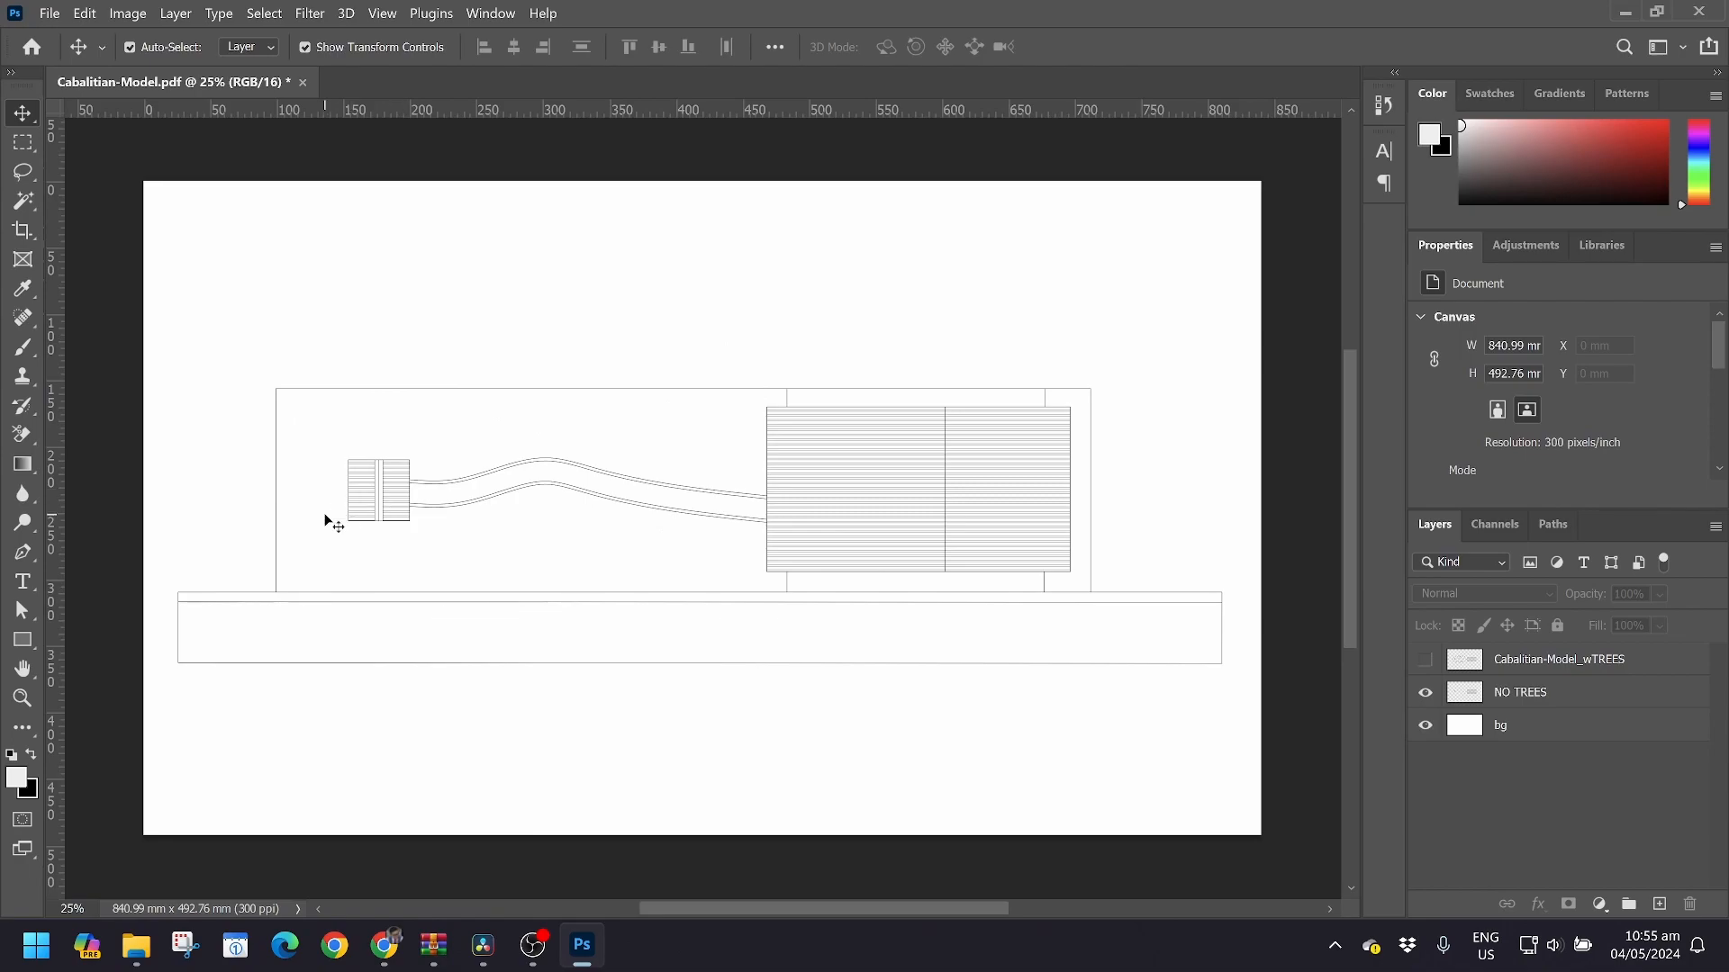
scroll(333, 524, "up", 1)
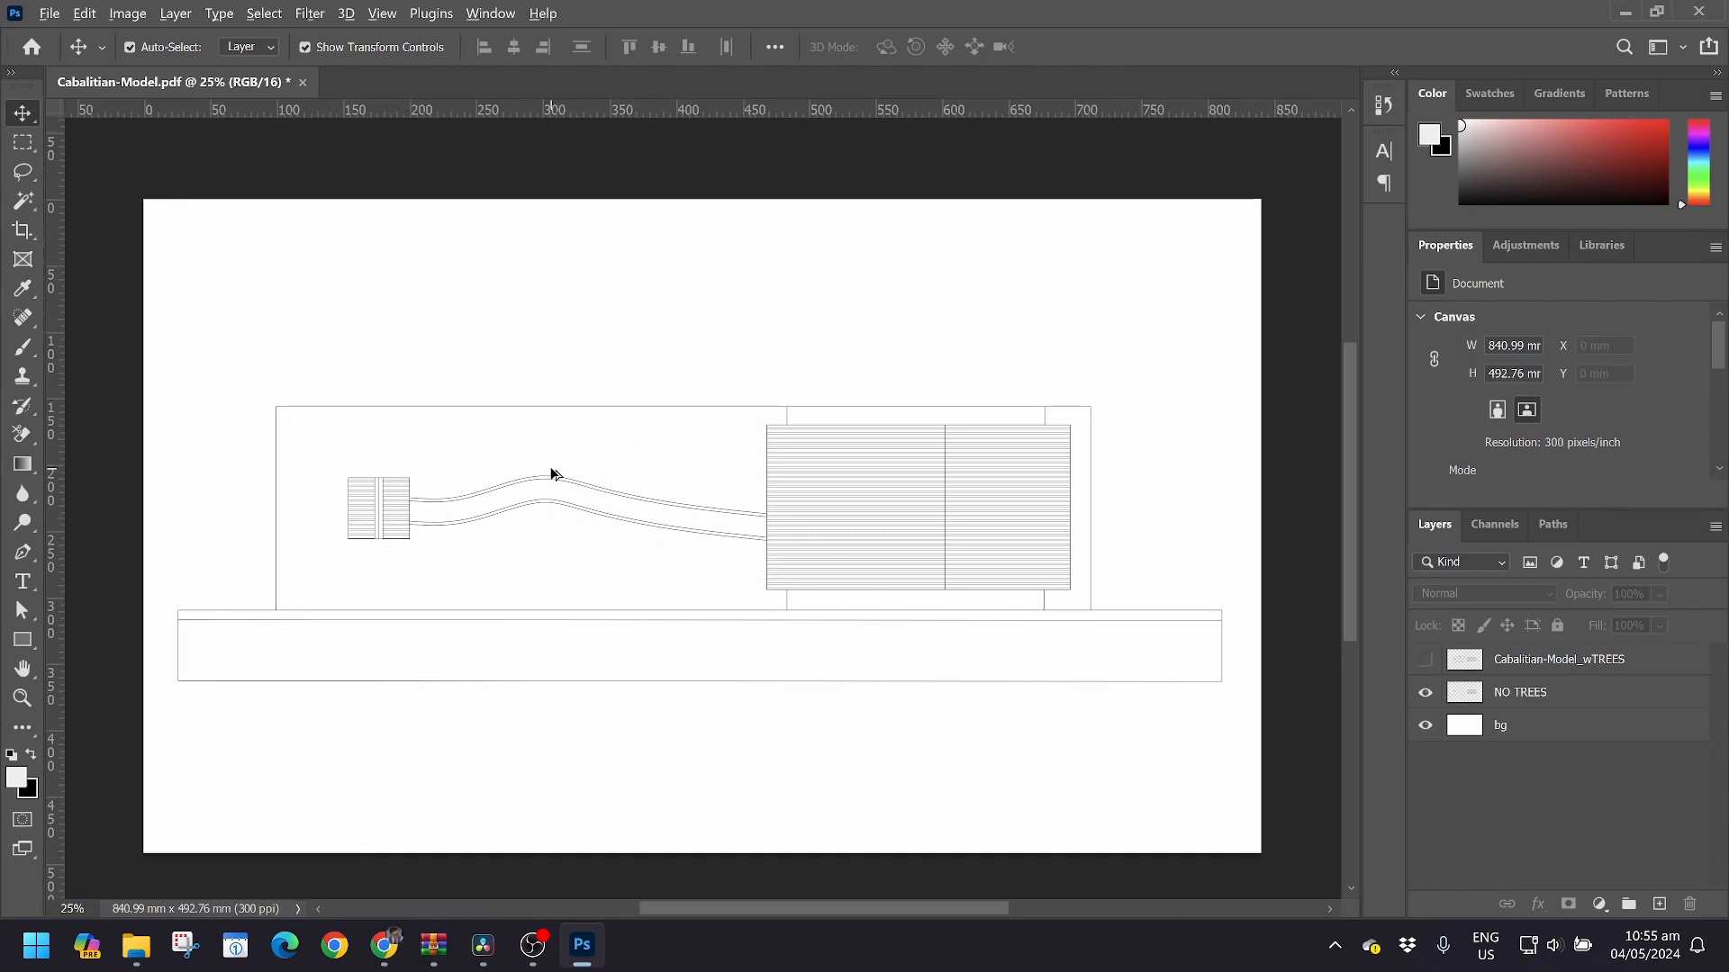
scroll(505, 500, "up", 3)
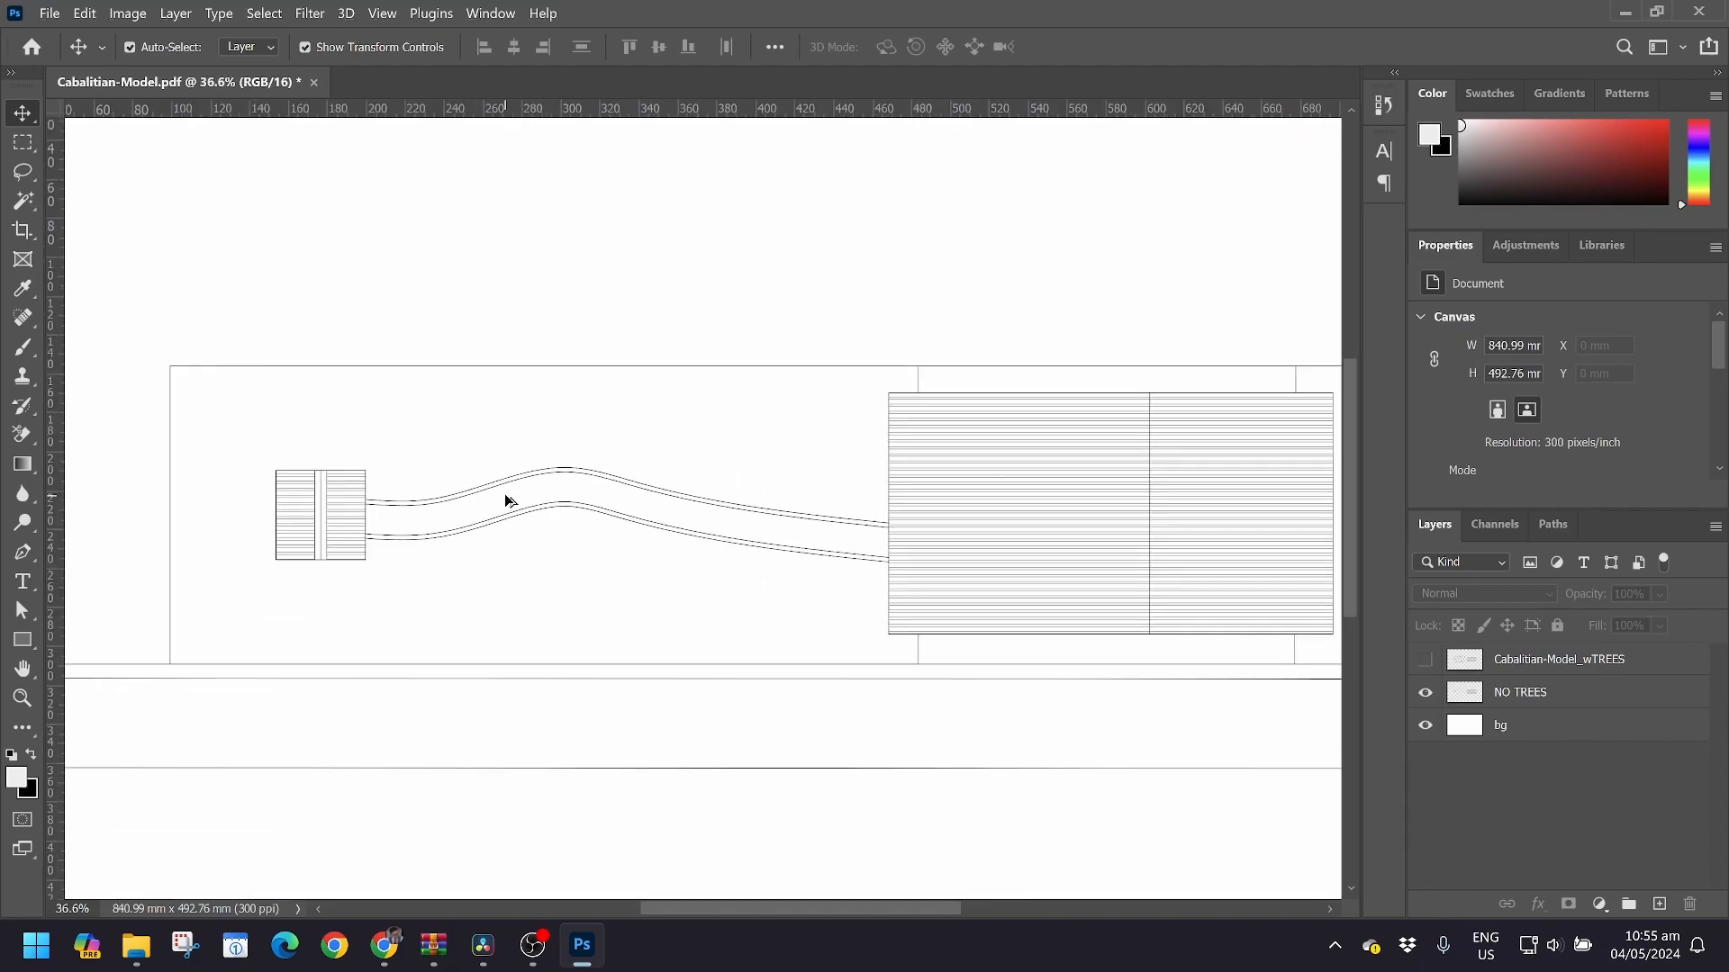
scroll(505, 500, "up", 1)
scroll(507, 501, "down", 2)
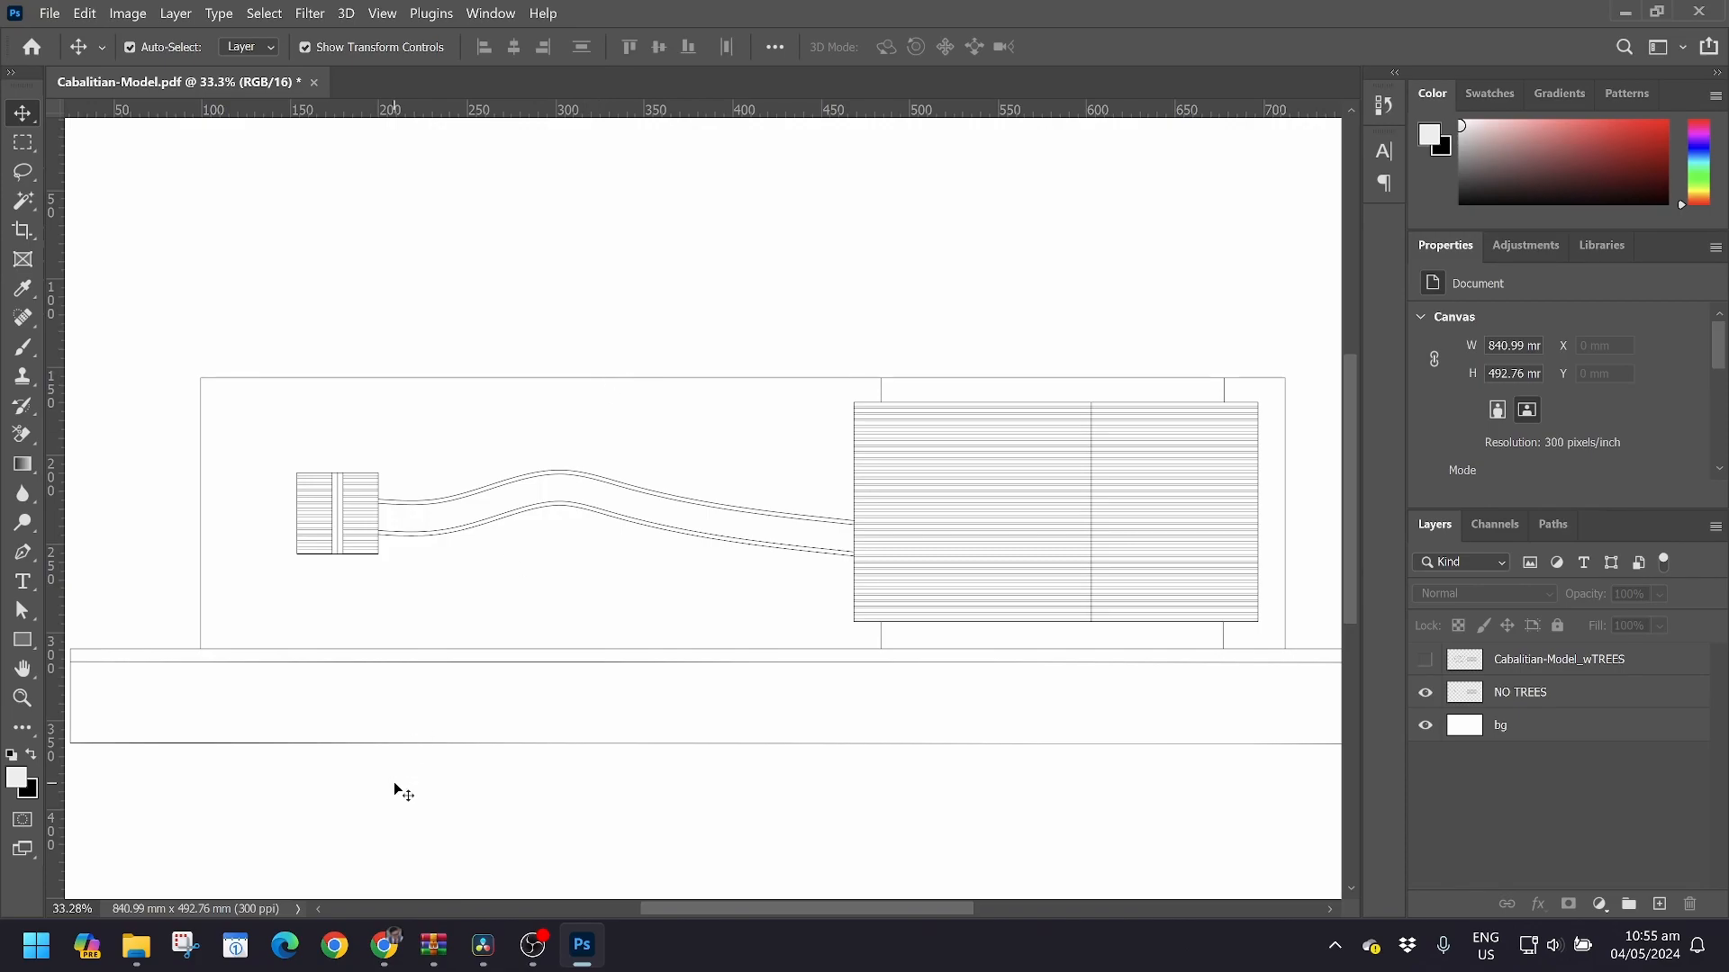
Switch to the Downloads folder in File Explorer and preview the image in the green-grass texture folder as a thumbnail
left_click(386, 944)
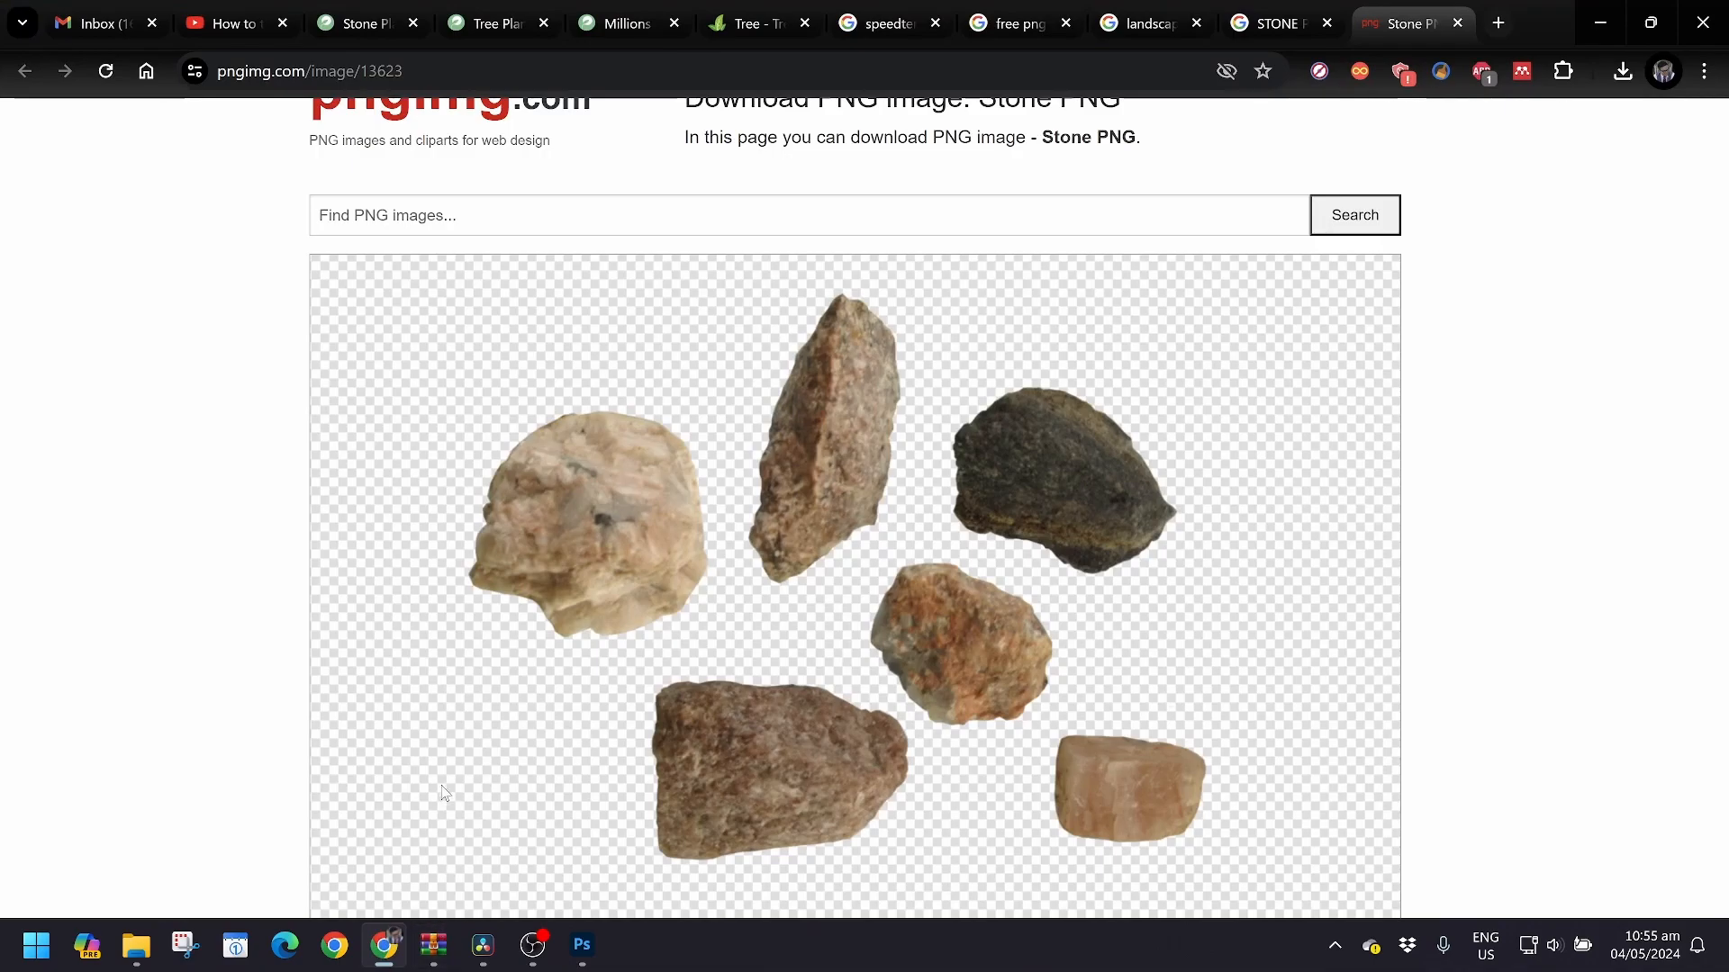
mouse_move(136, 944)
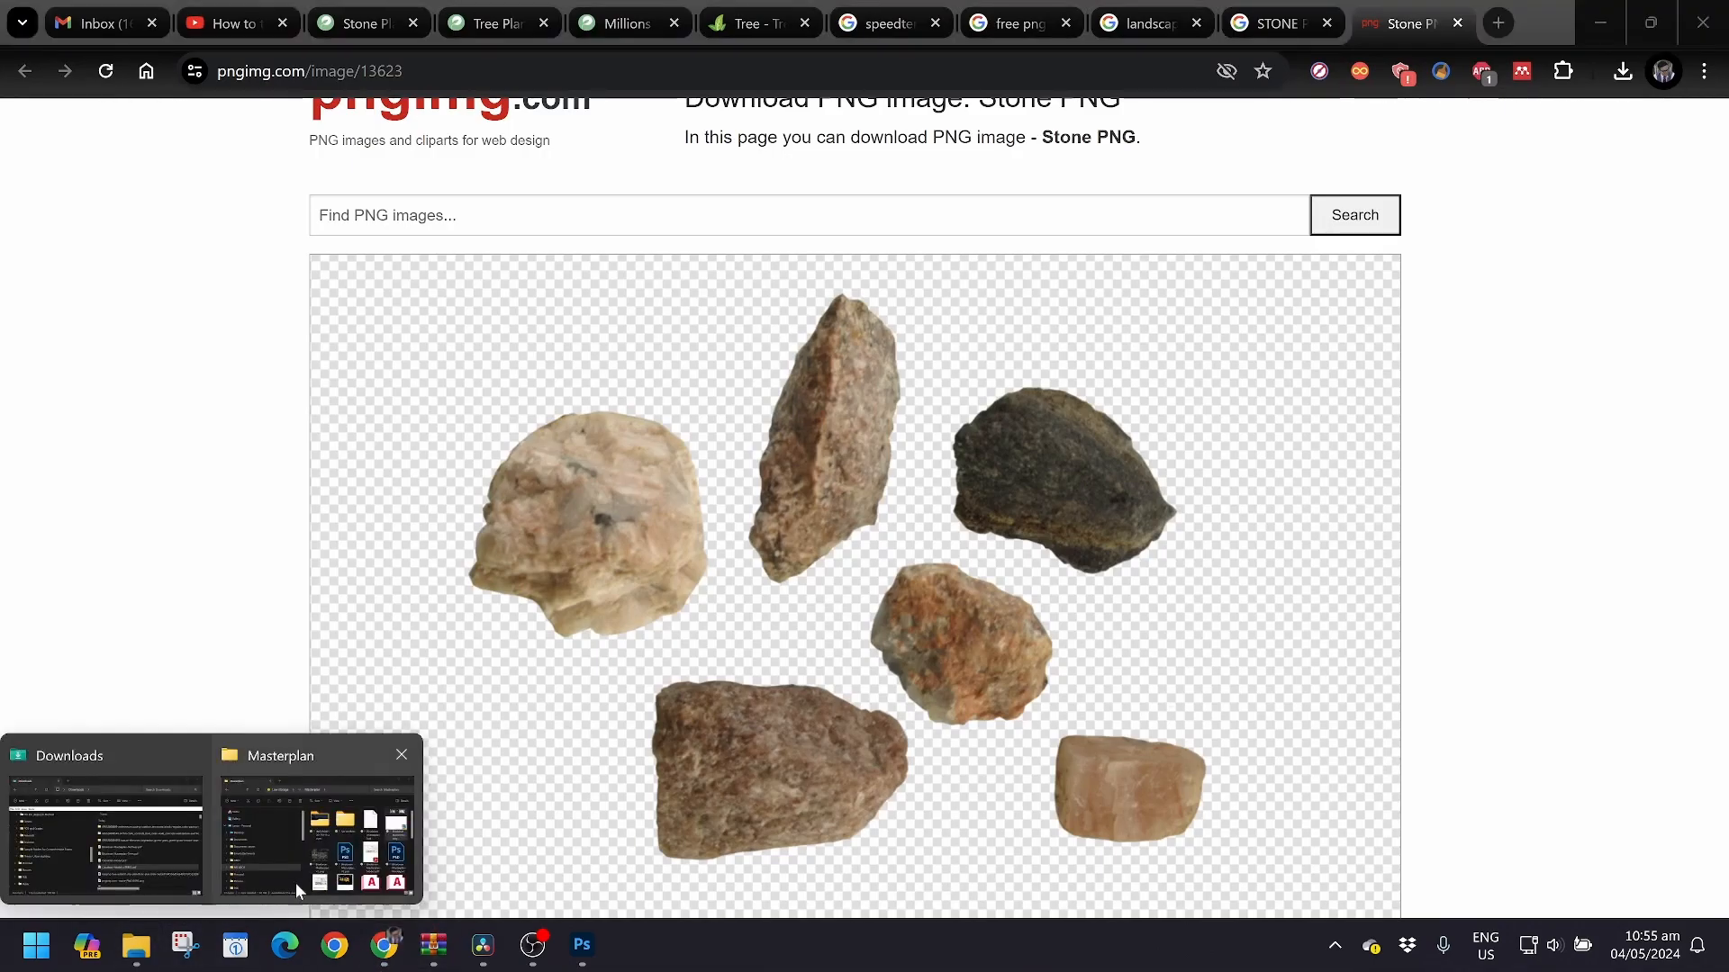
left_click(112, 846)
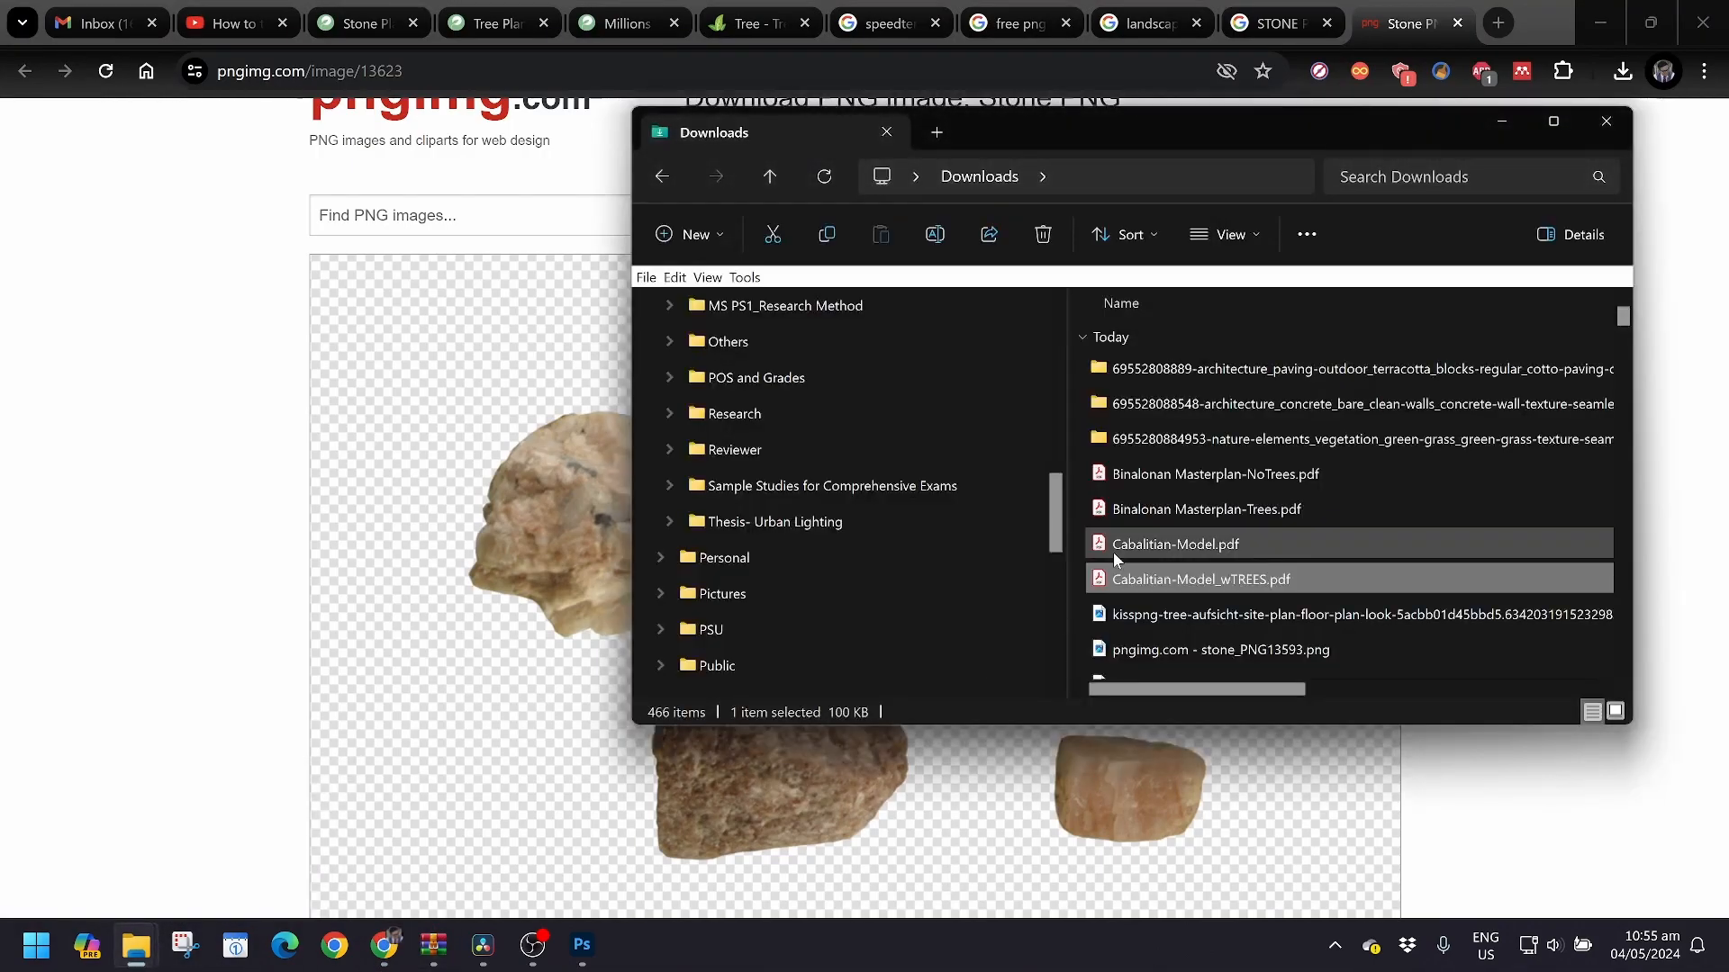
double_click(1263, 441)
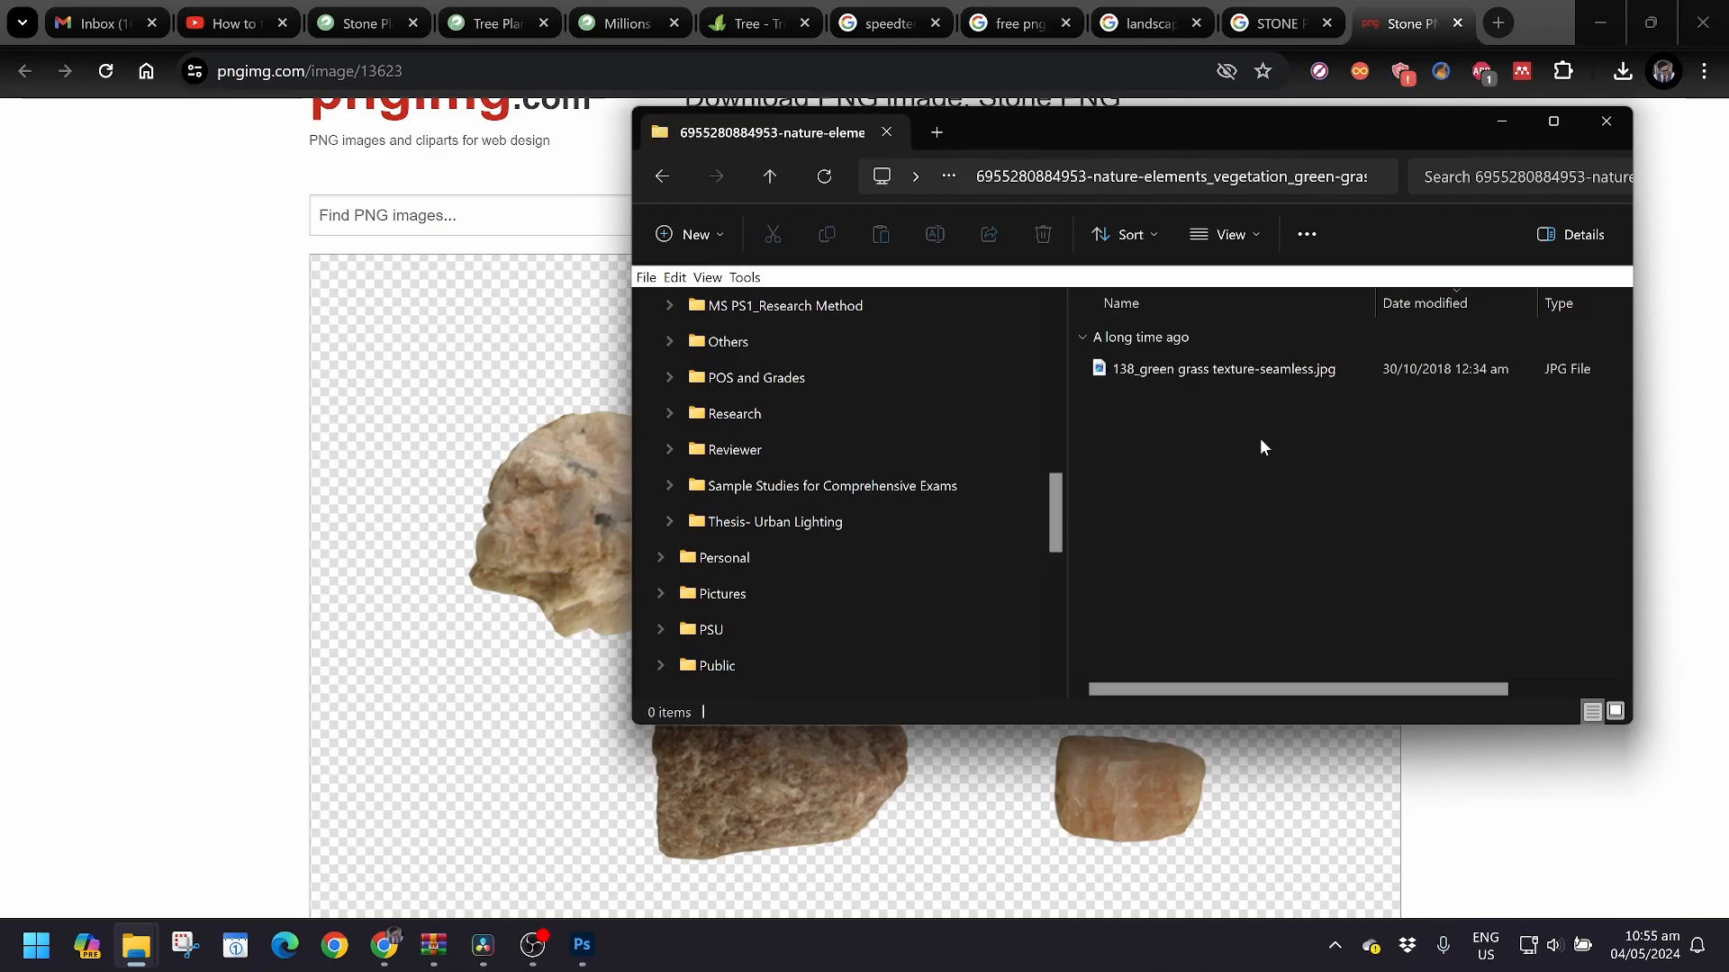
left_click(1616, 713)
left_click(1557, 120)
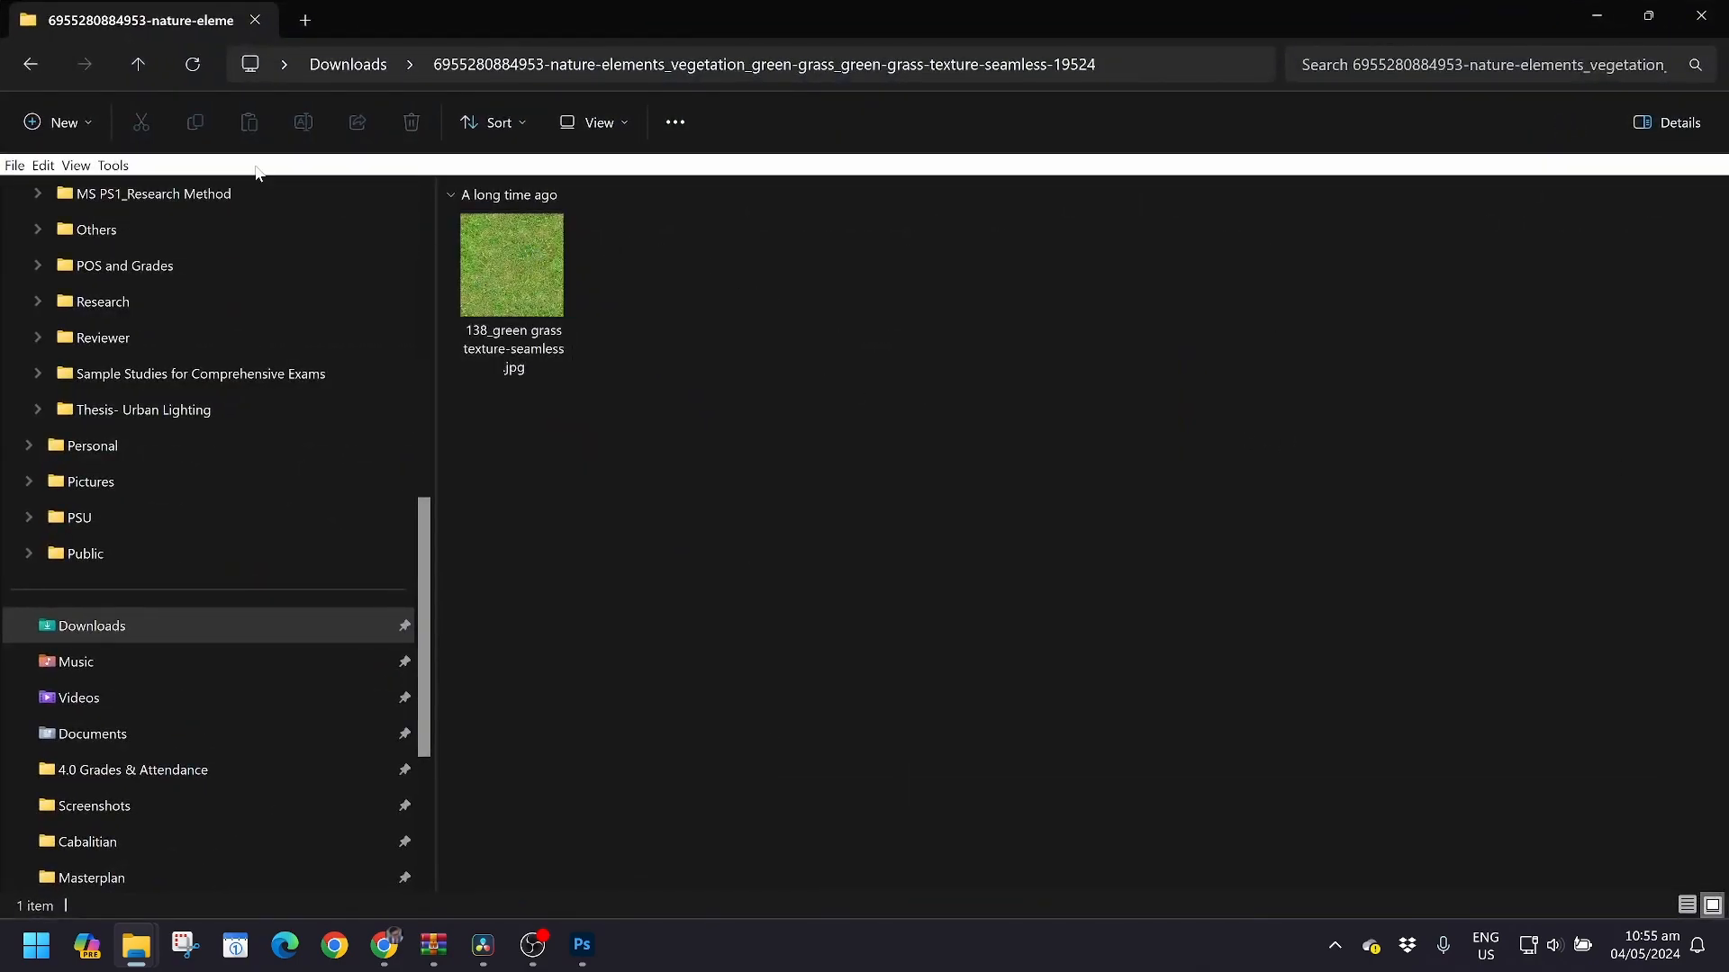
left_click(30, 63)
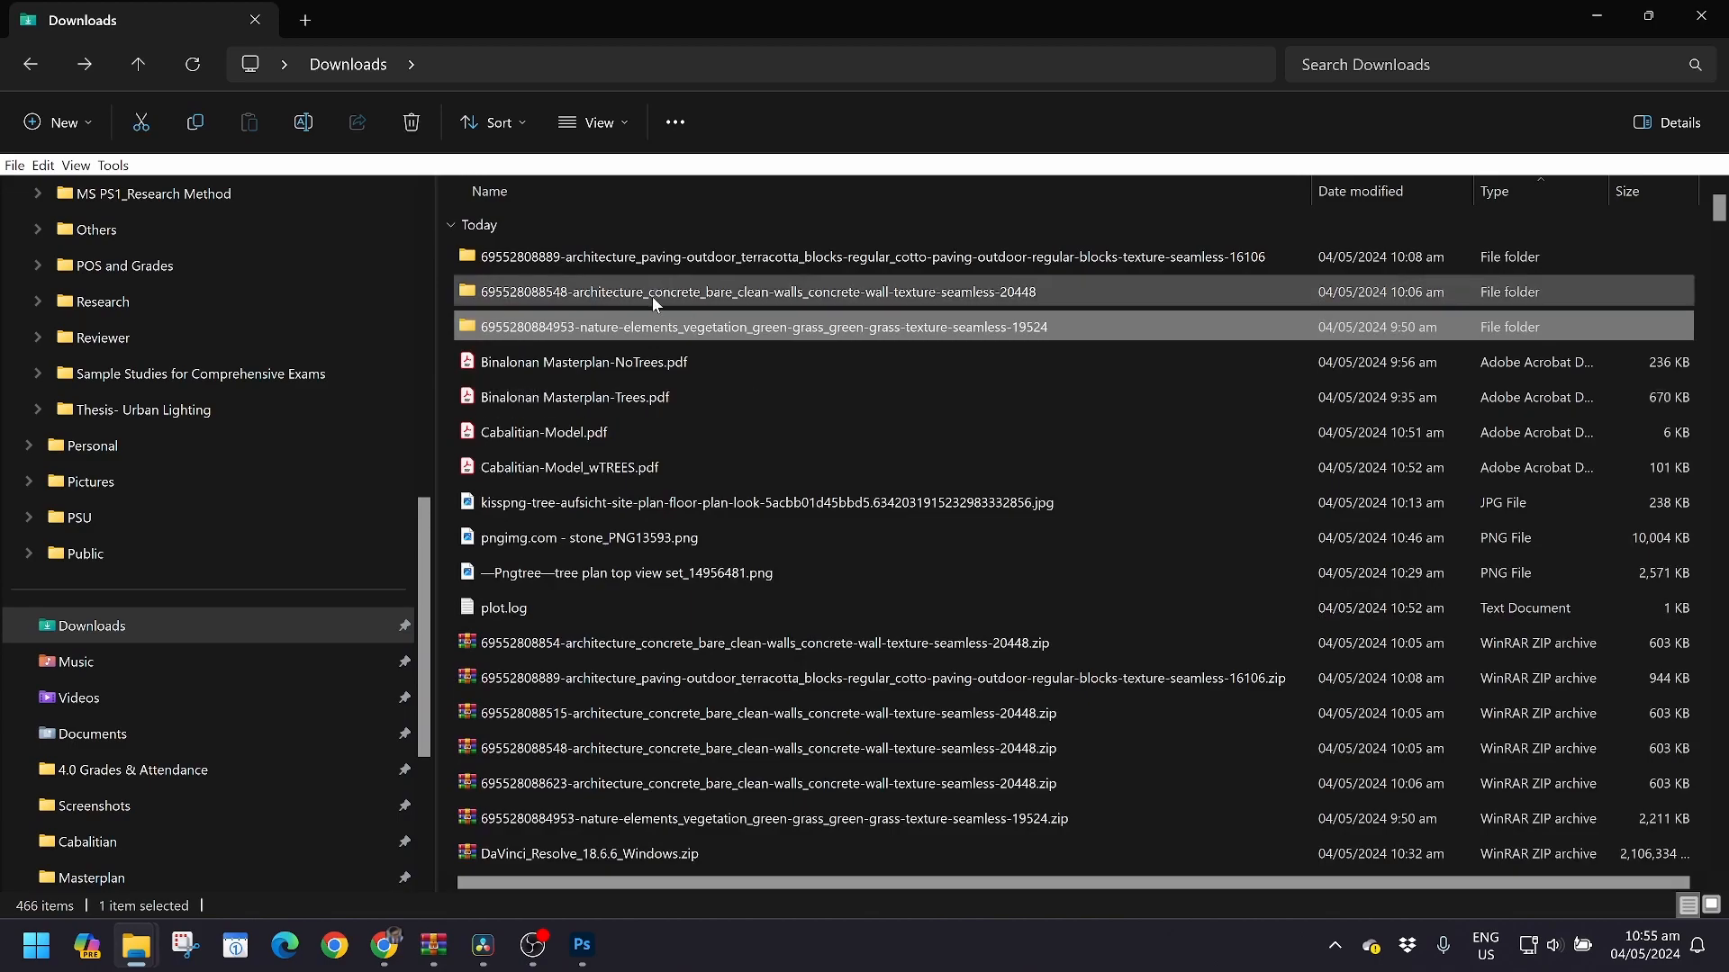
double_click(652, 296)
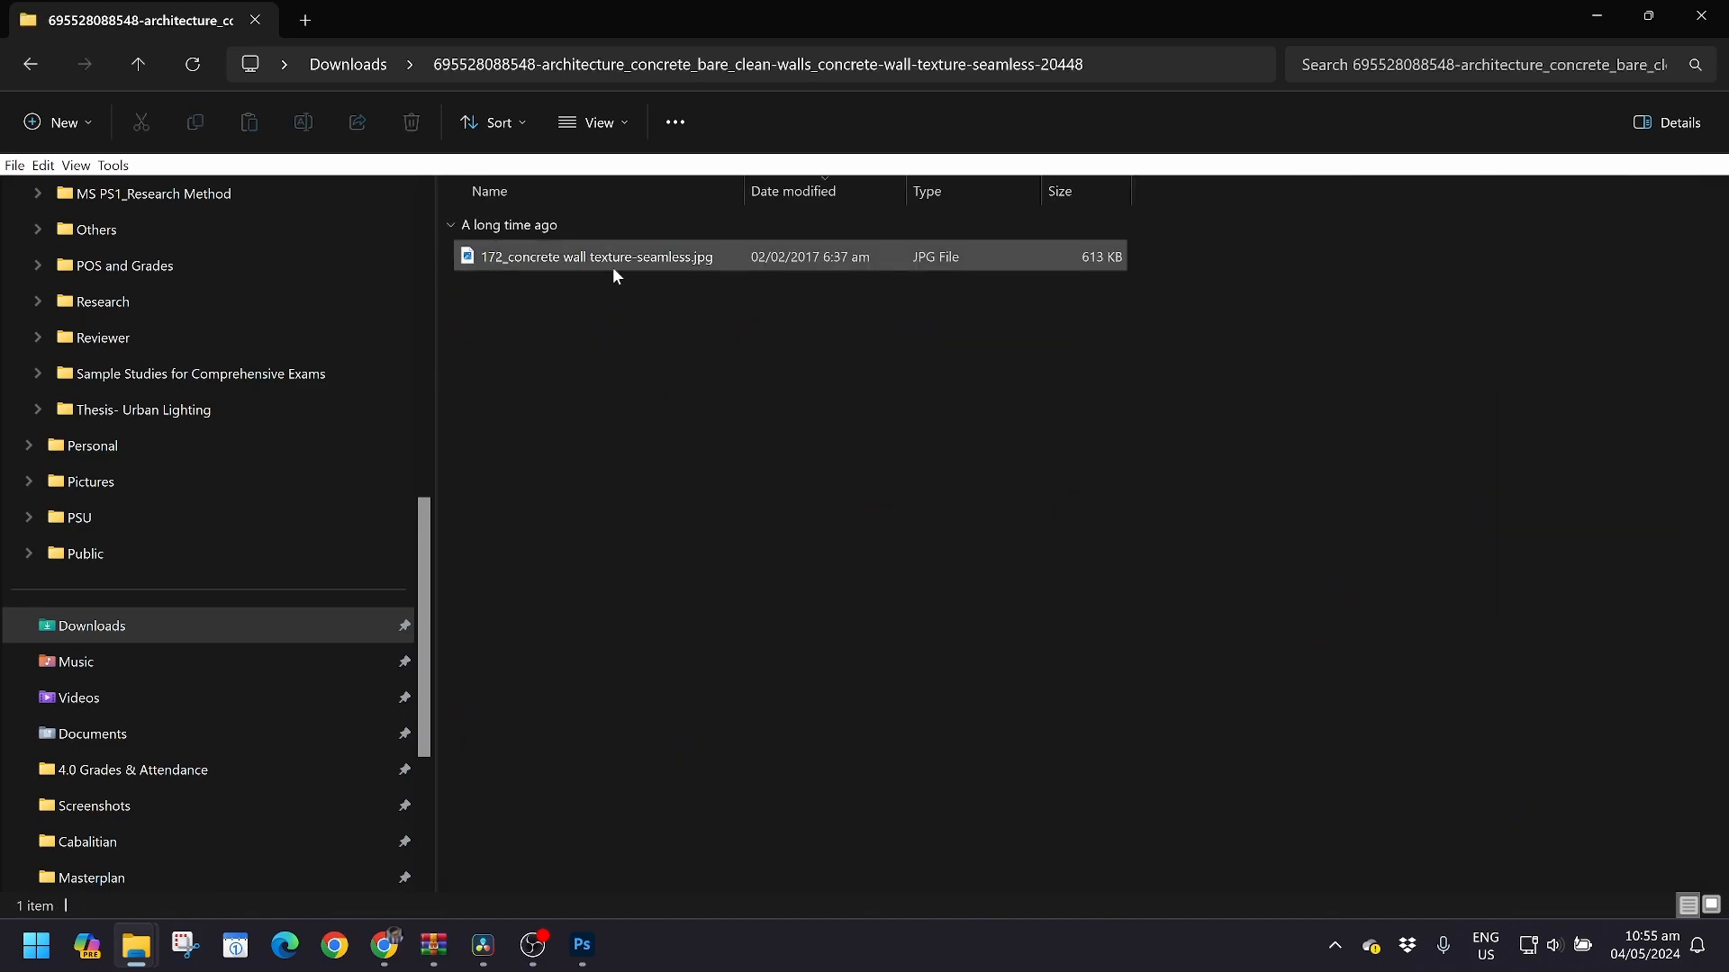
left_click(1710, 903)
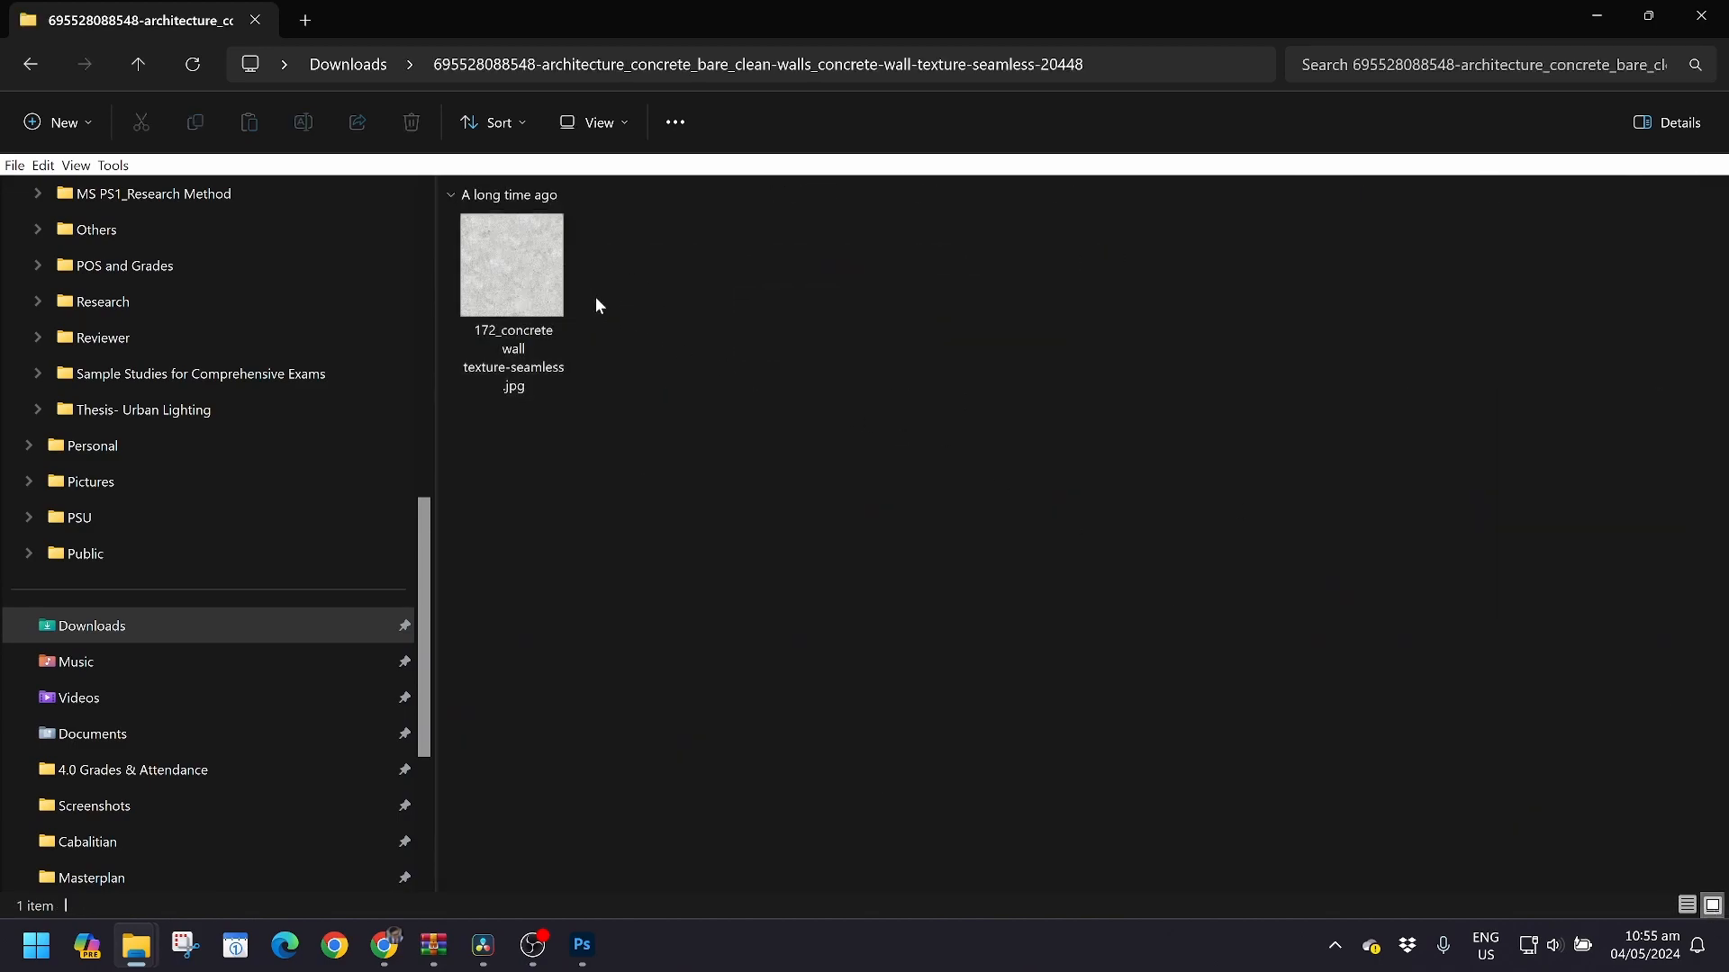
left_click(29, 64)
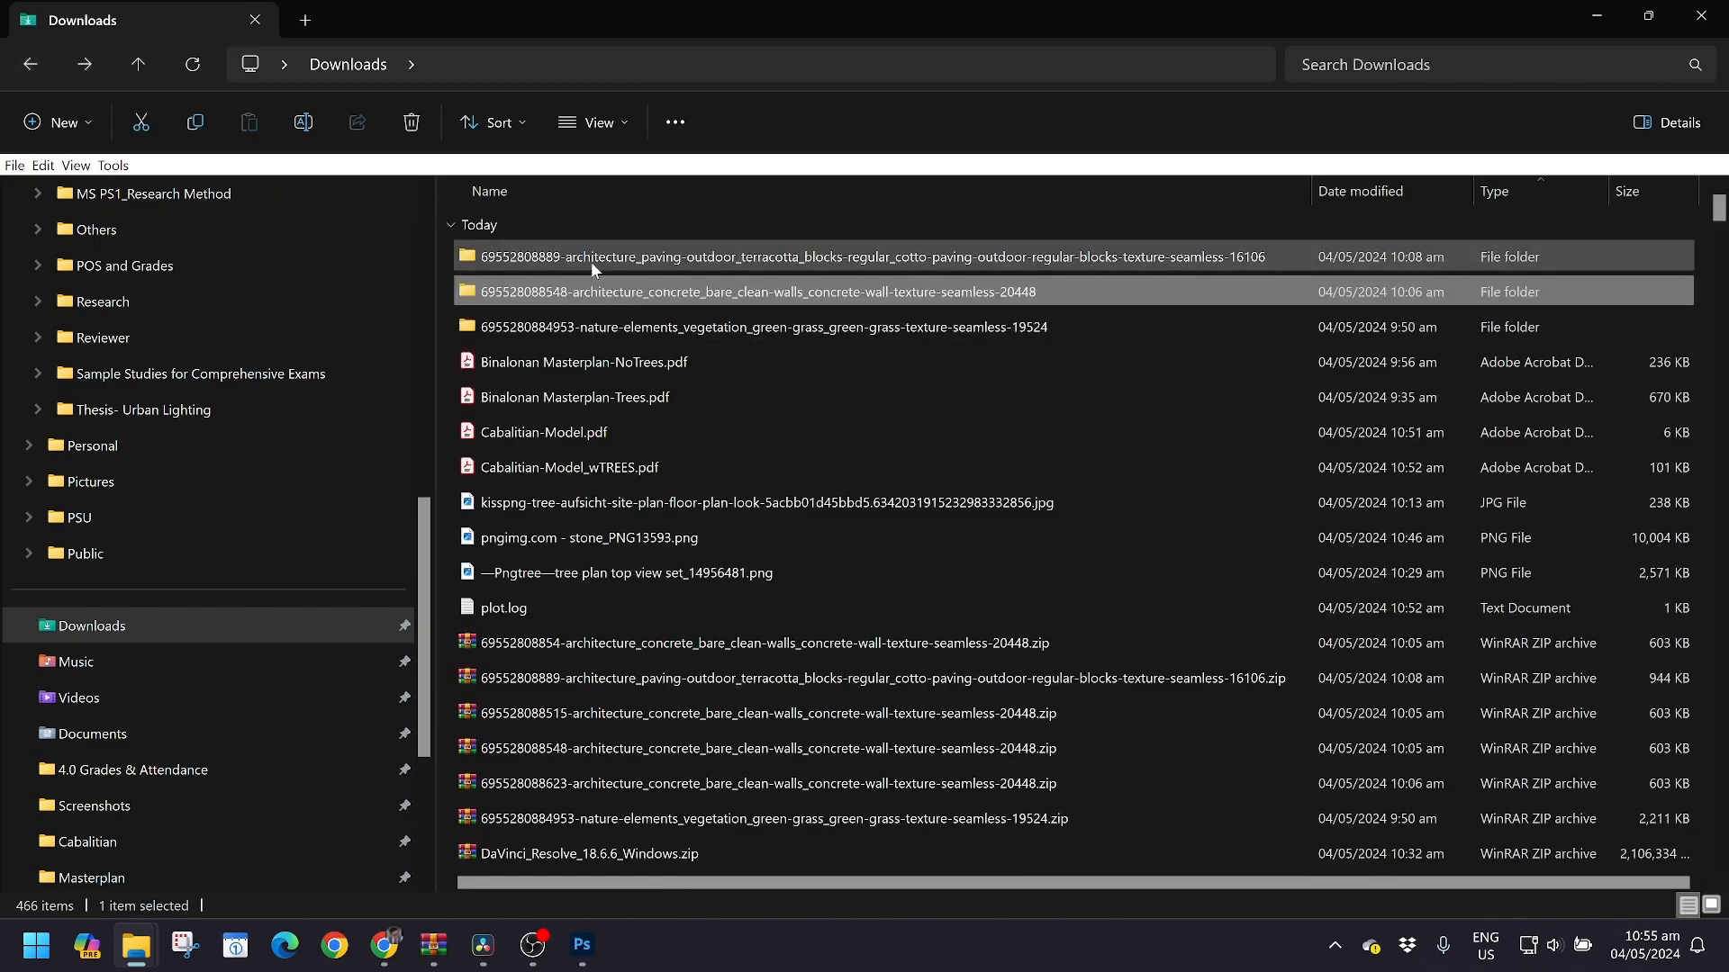
left_click(591, 261)
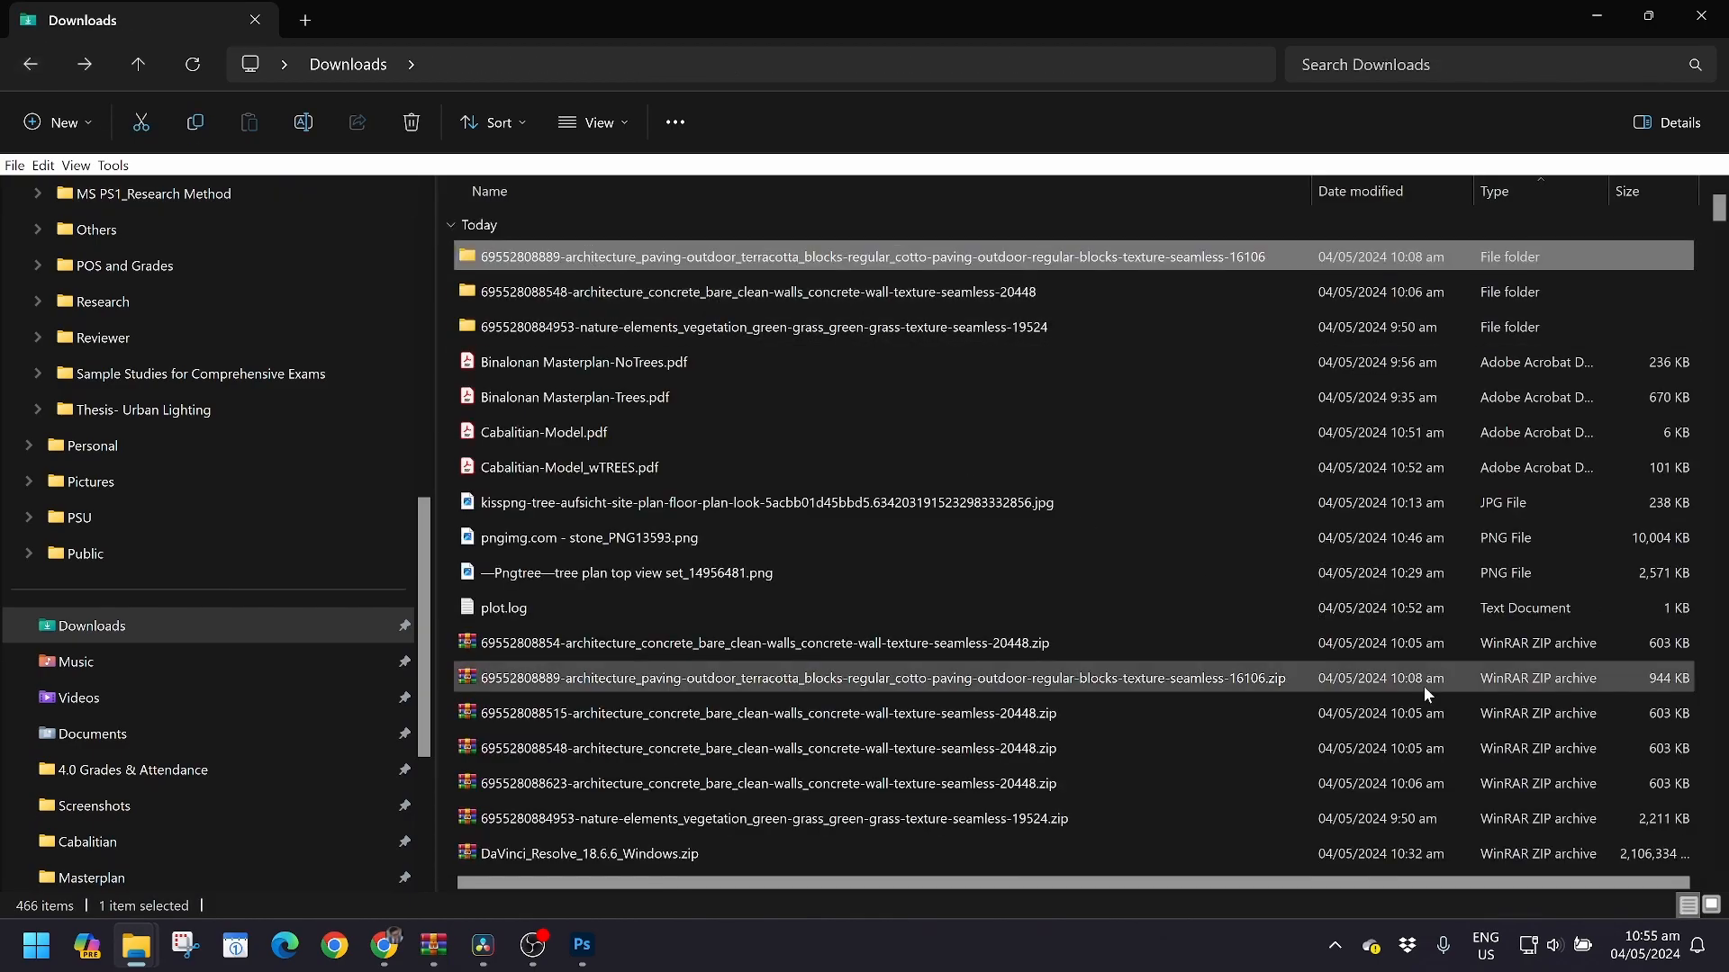
left_click(1710, 904)
double_click(520, 297)
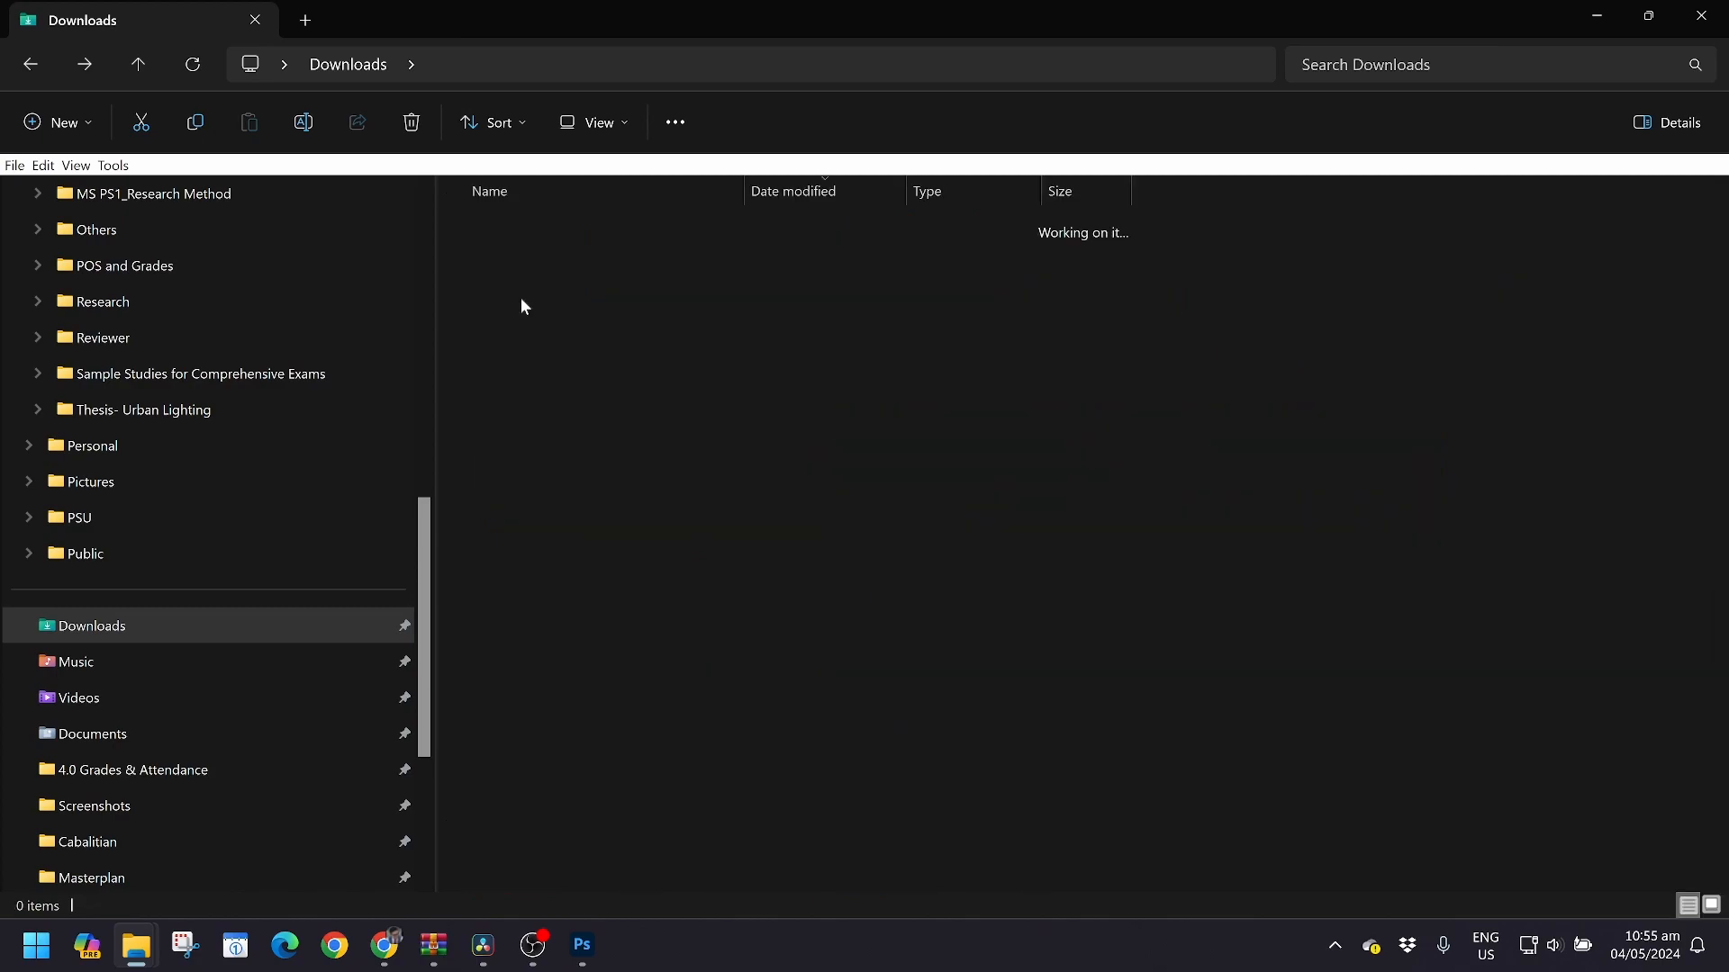
left_click(1714, 905)
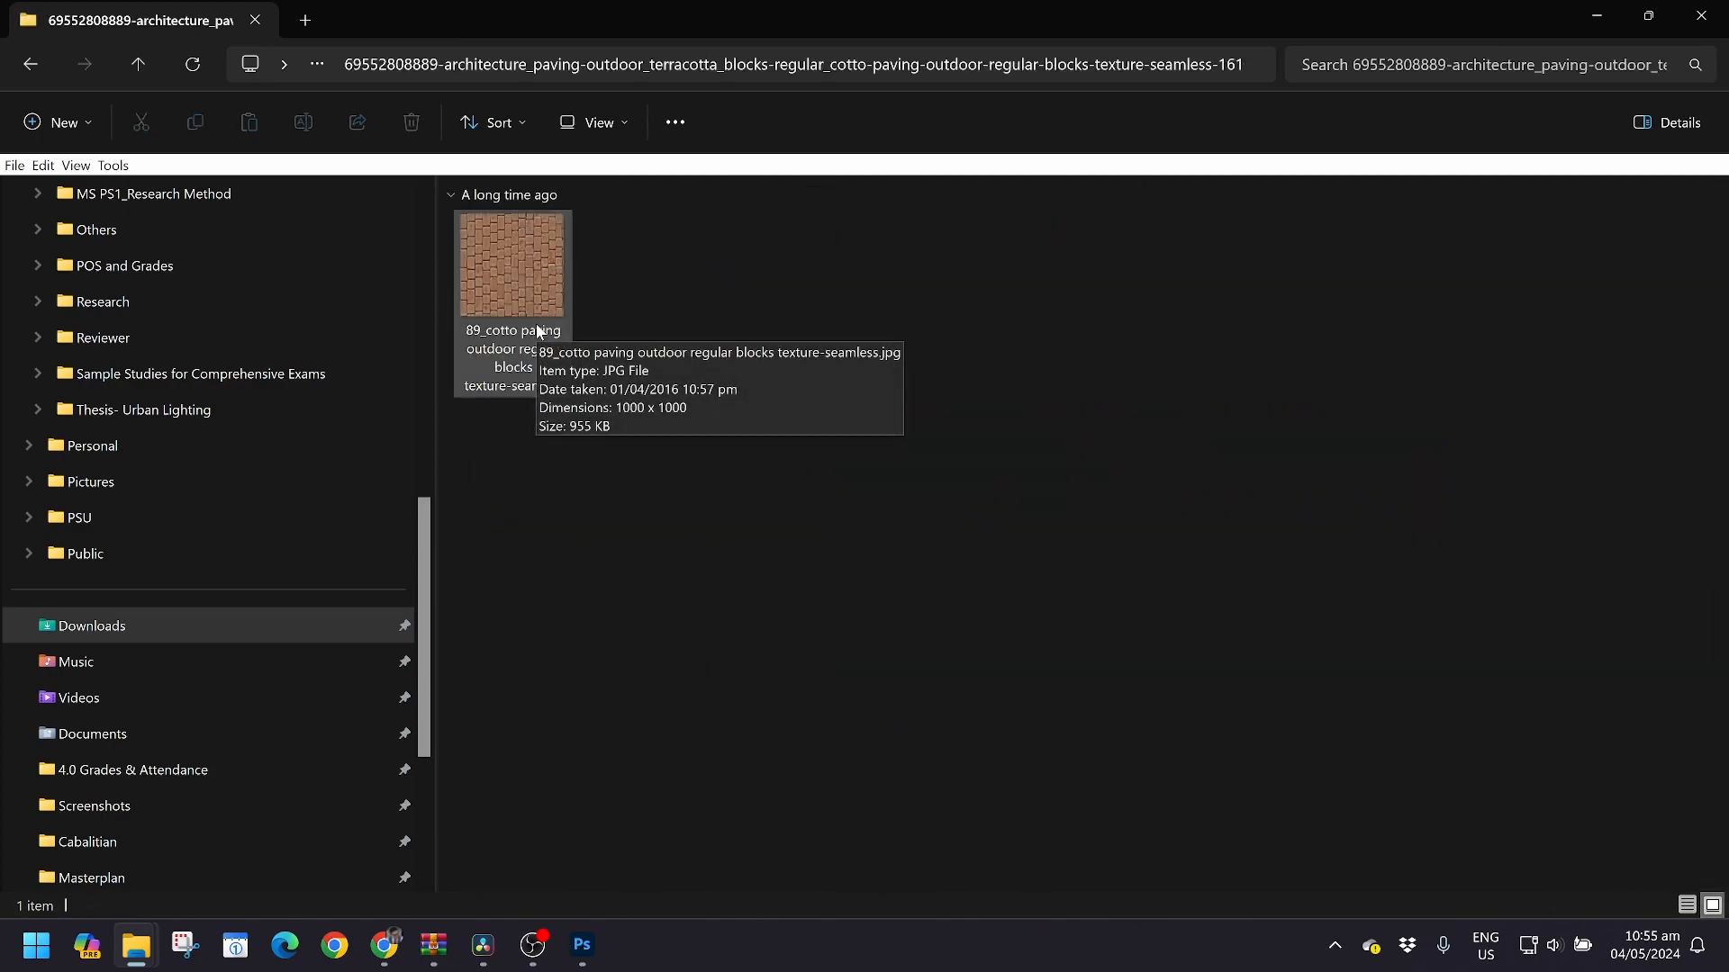
mouse_move(582, 955)
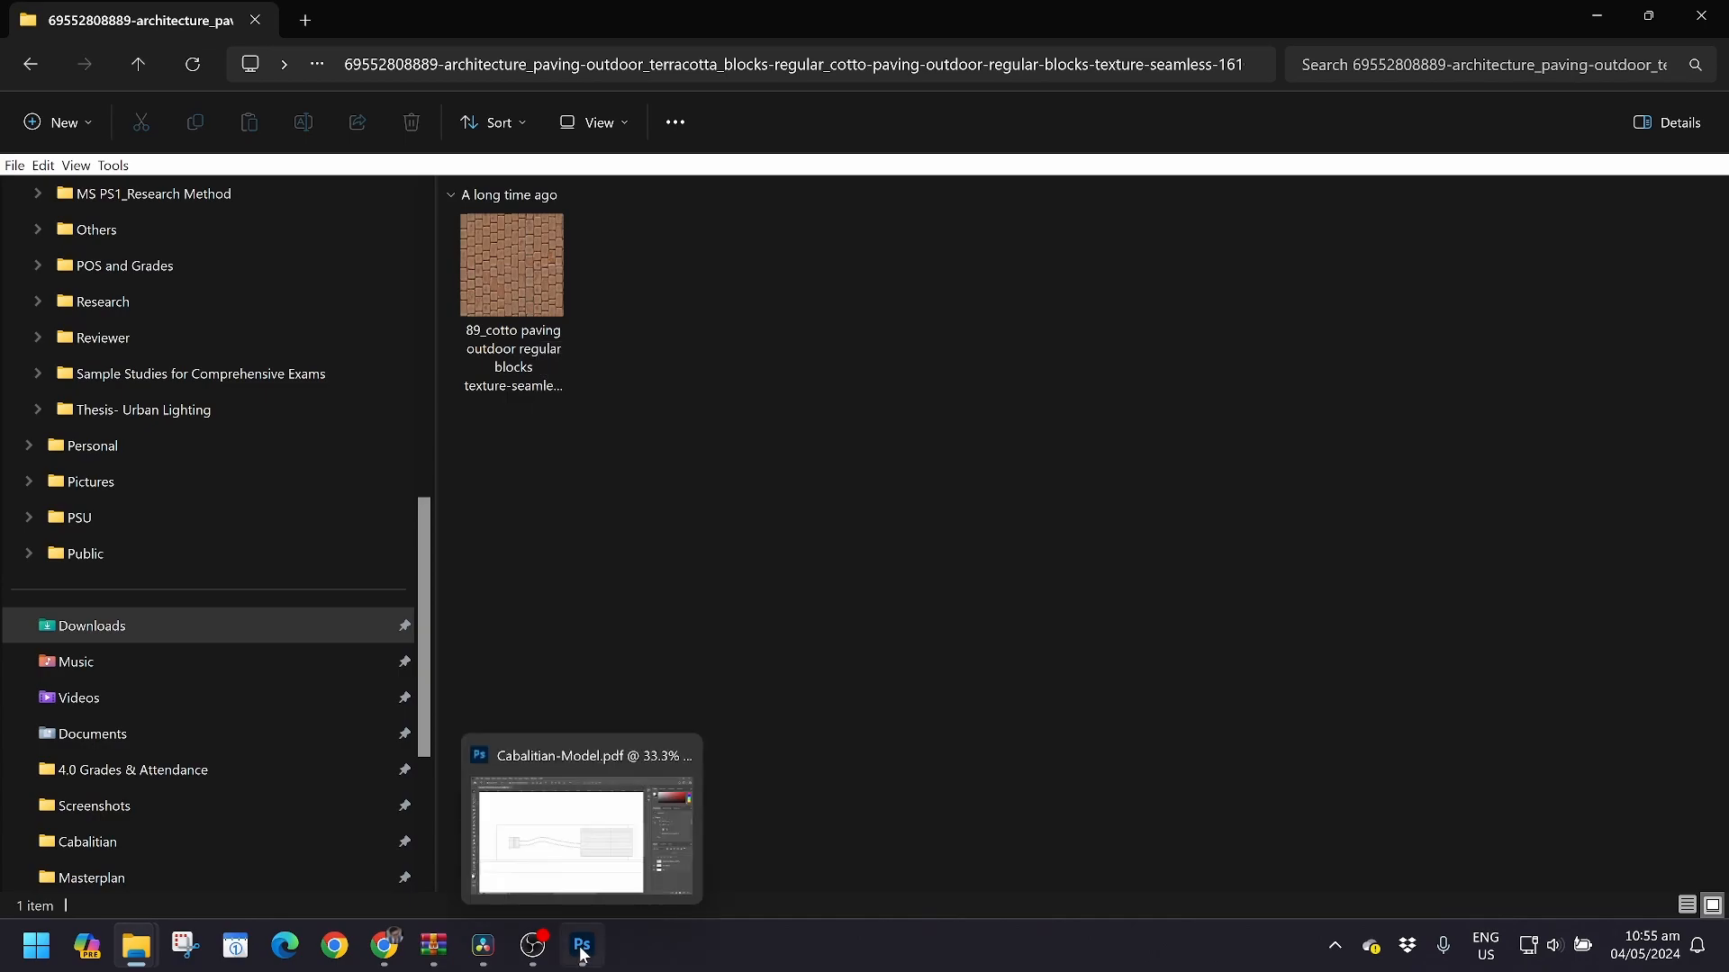
Open 138_green grass texture-seamless.jpg from the green-grass folder in Downloads with Adobe Photoshop 2021
left_click(30, 64)
double_click(758, 304)
right_click(542, 269)
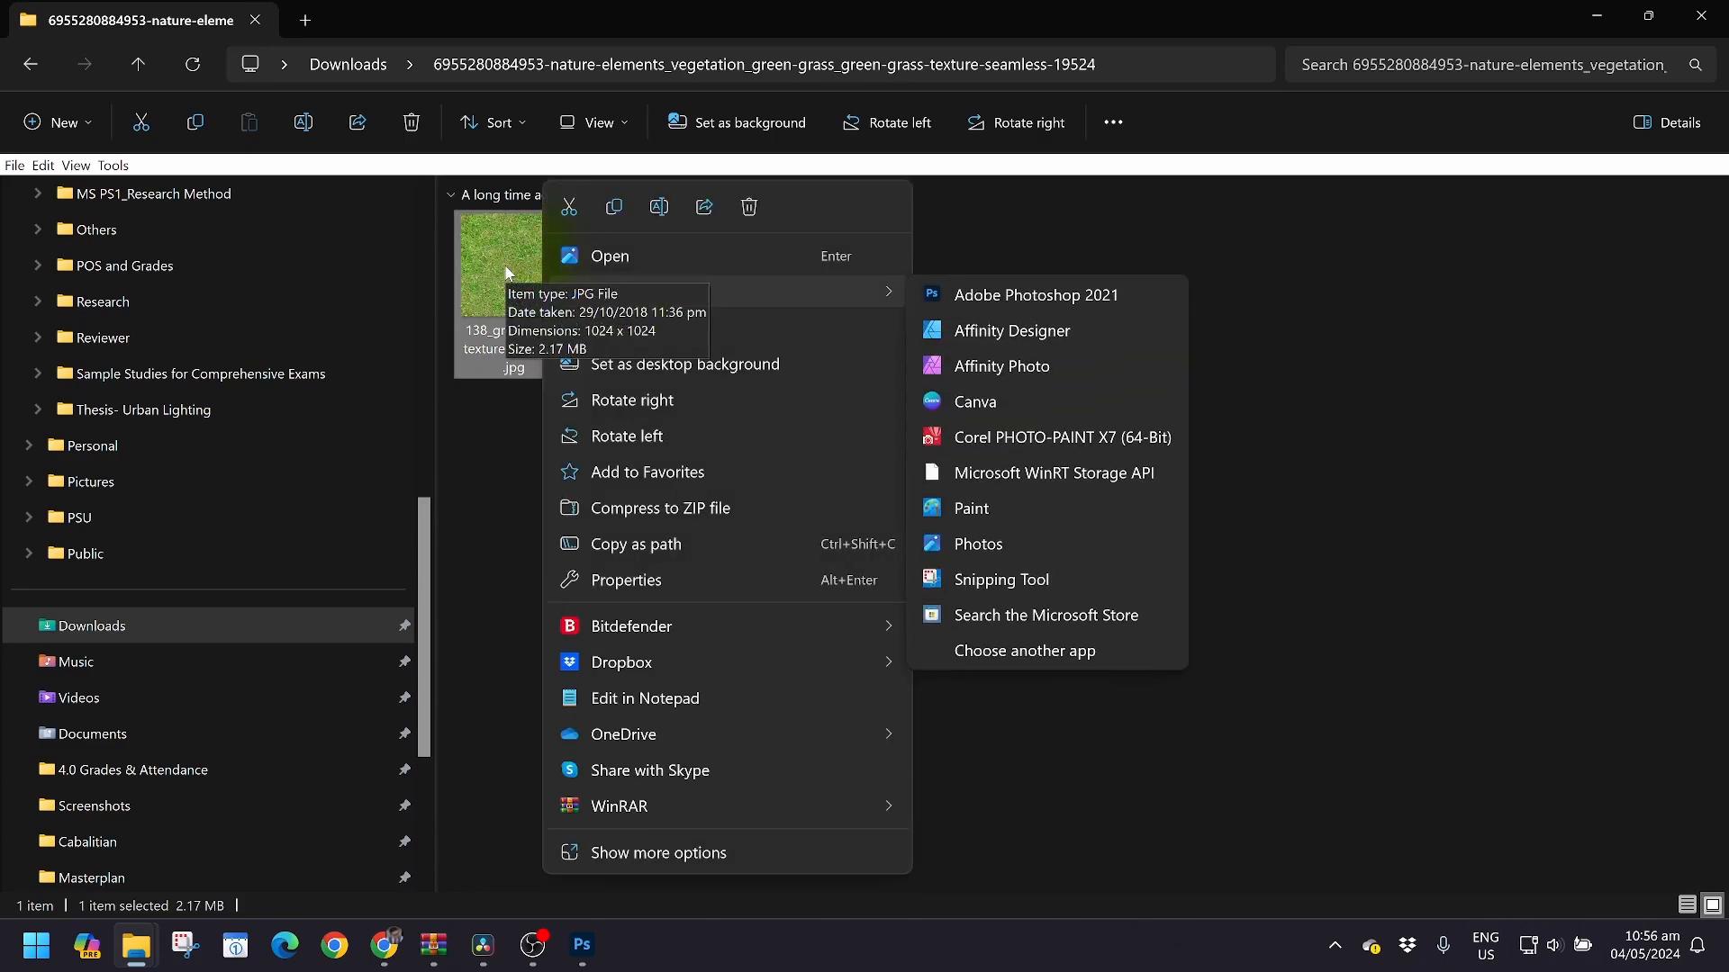
left_click(1010, 299)
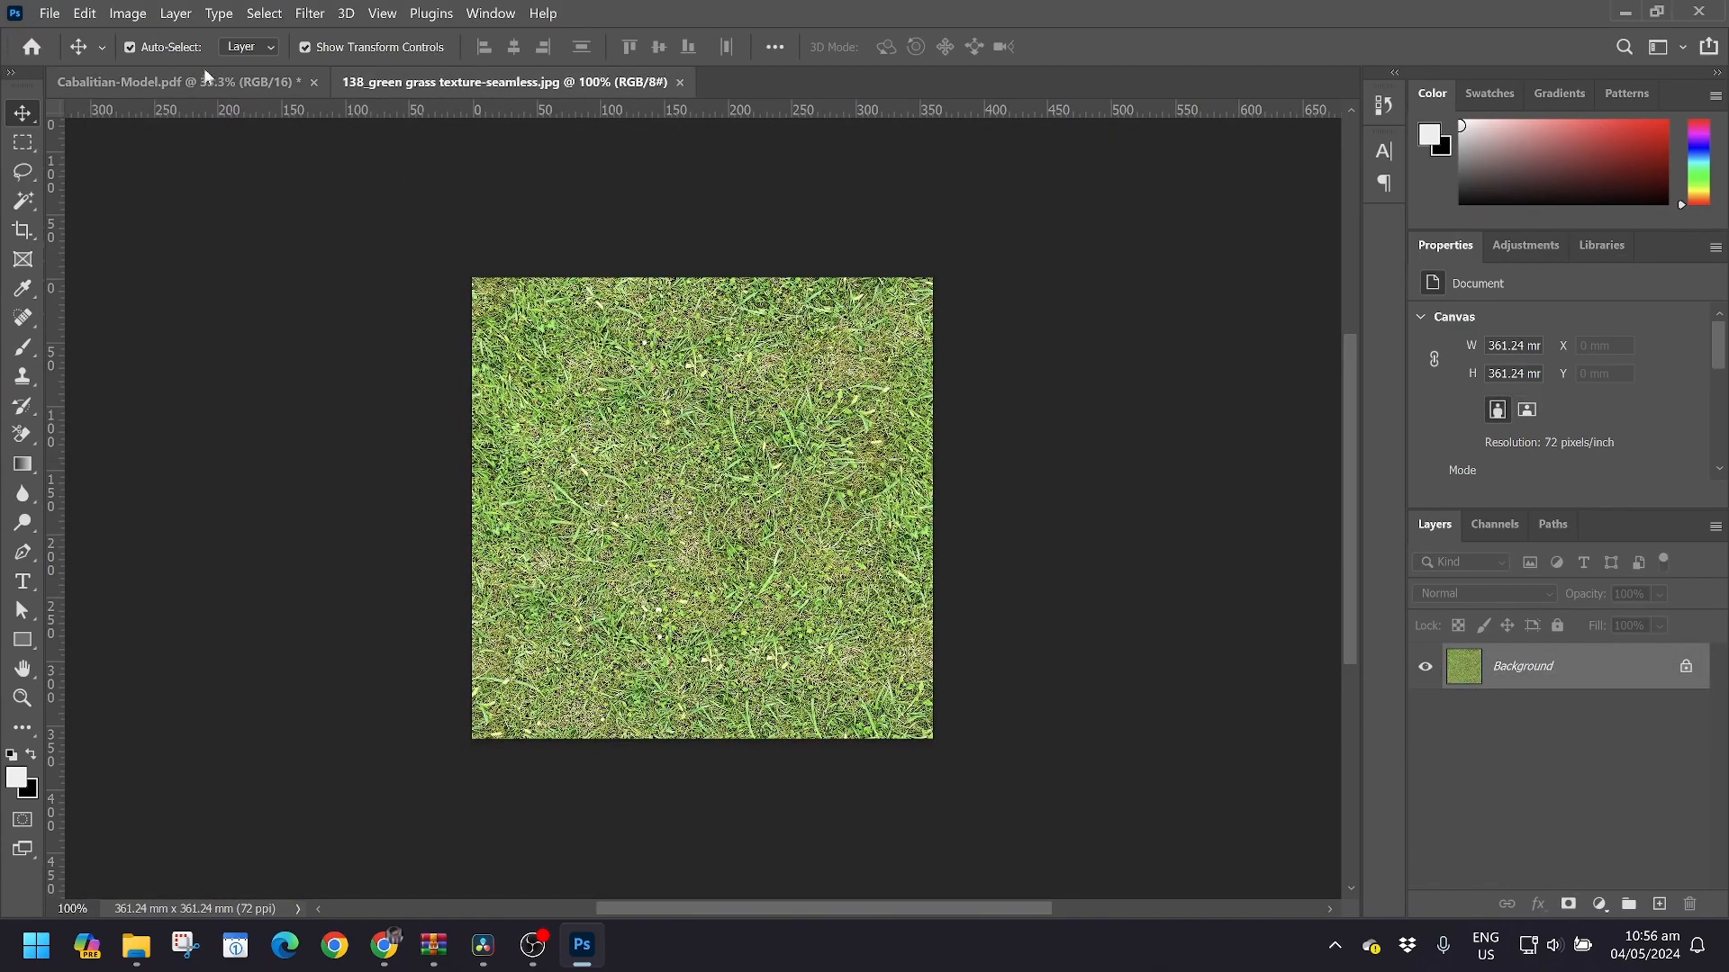
Define the green grass texture image as a pattern named Grass
left_click(84, 14)
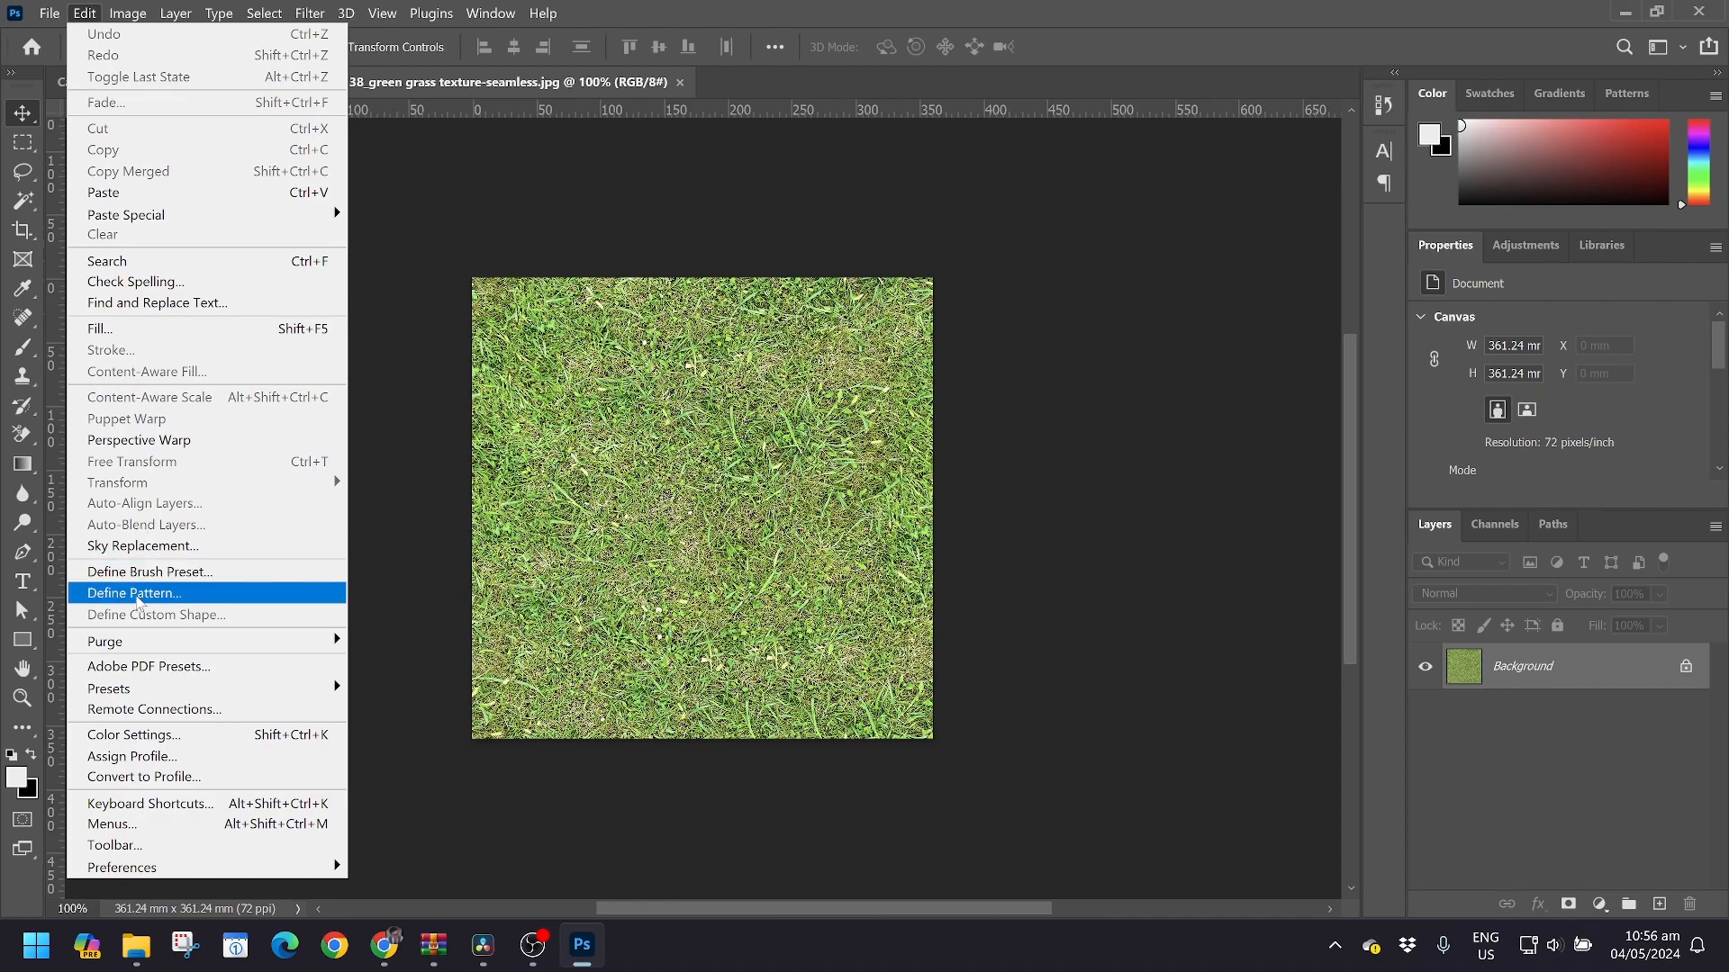
left_click(136, 597)
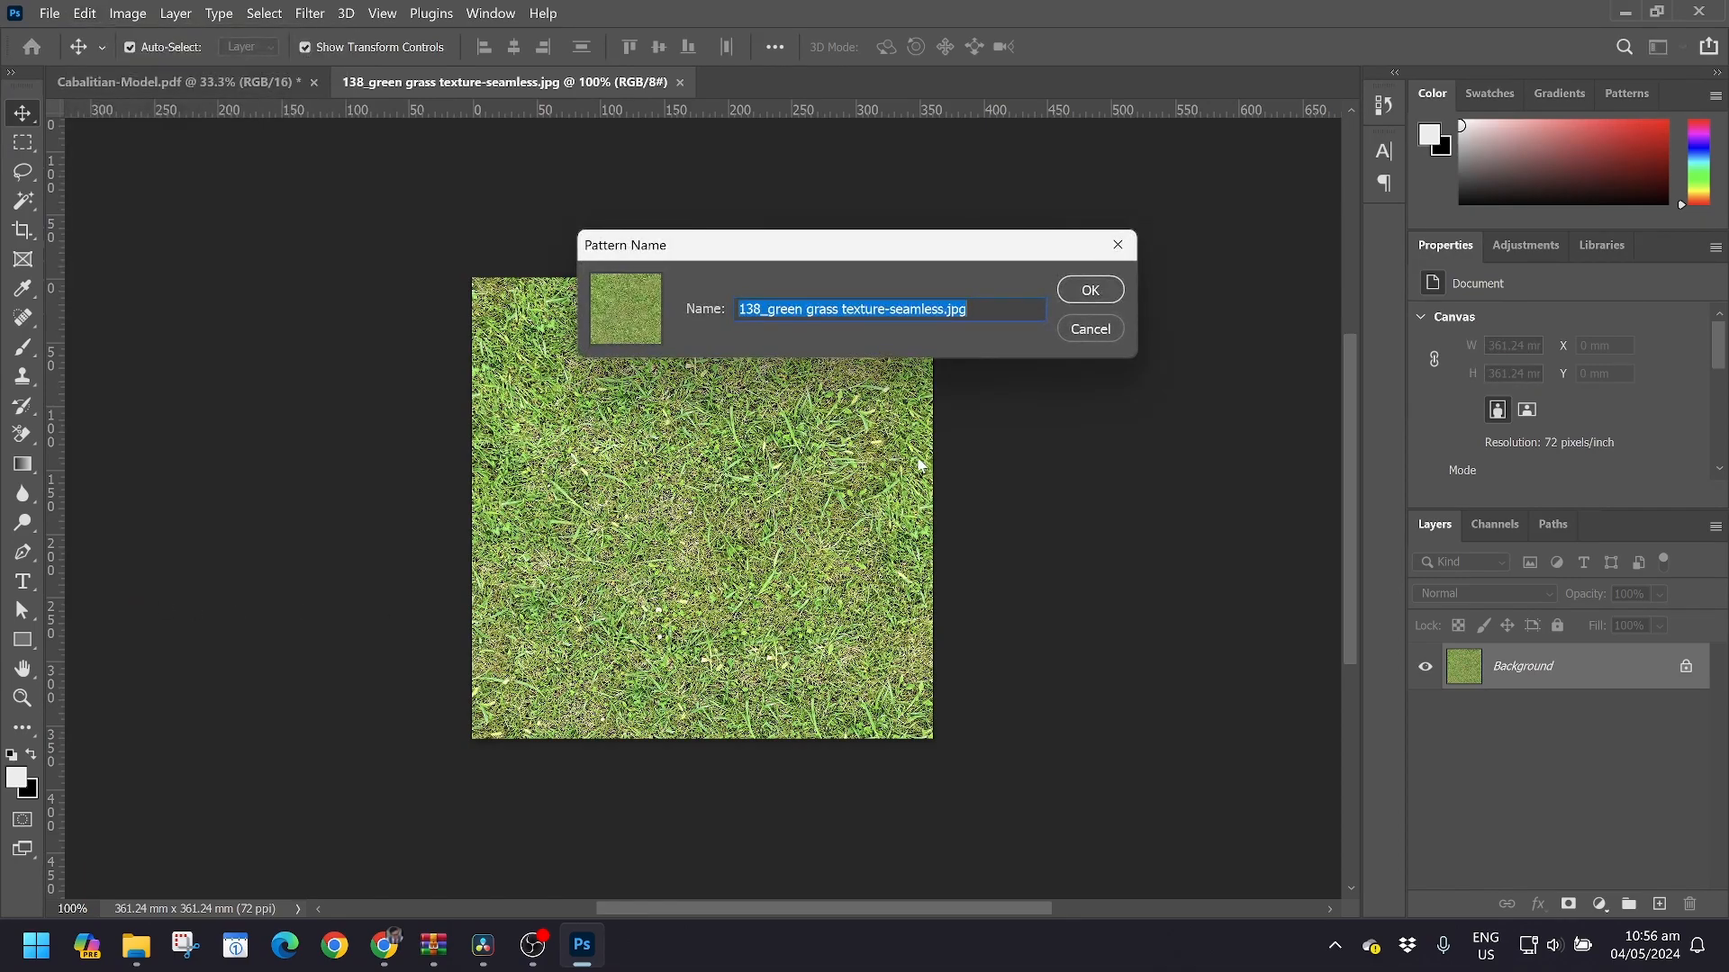
type("g")
key("BackSpace")
key("BackSpace")
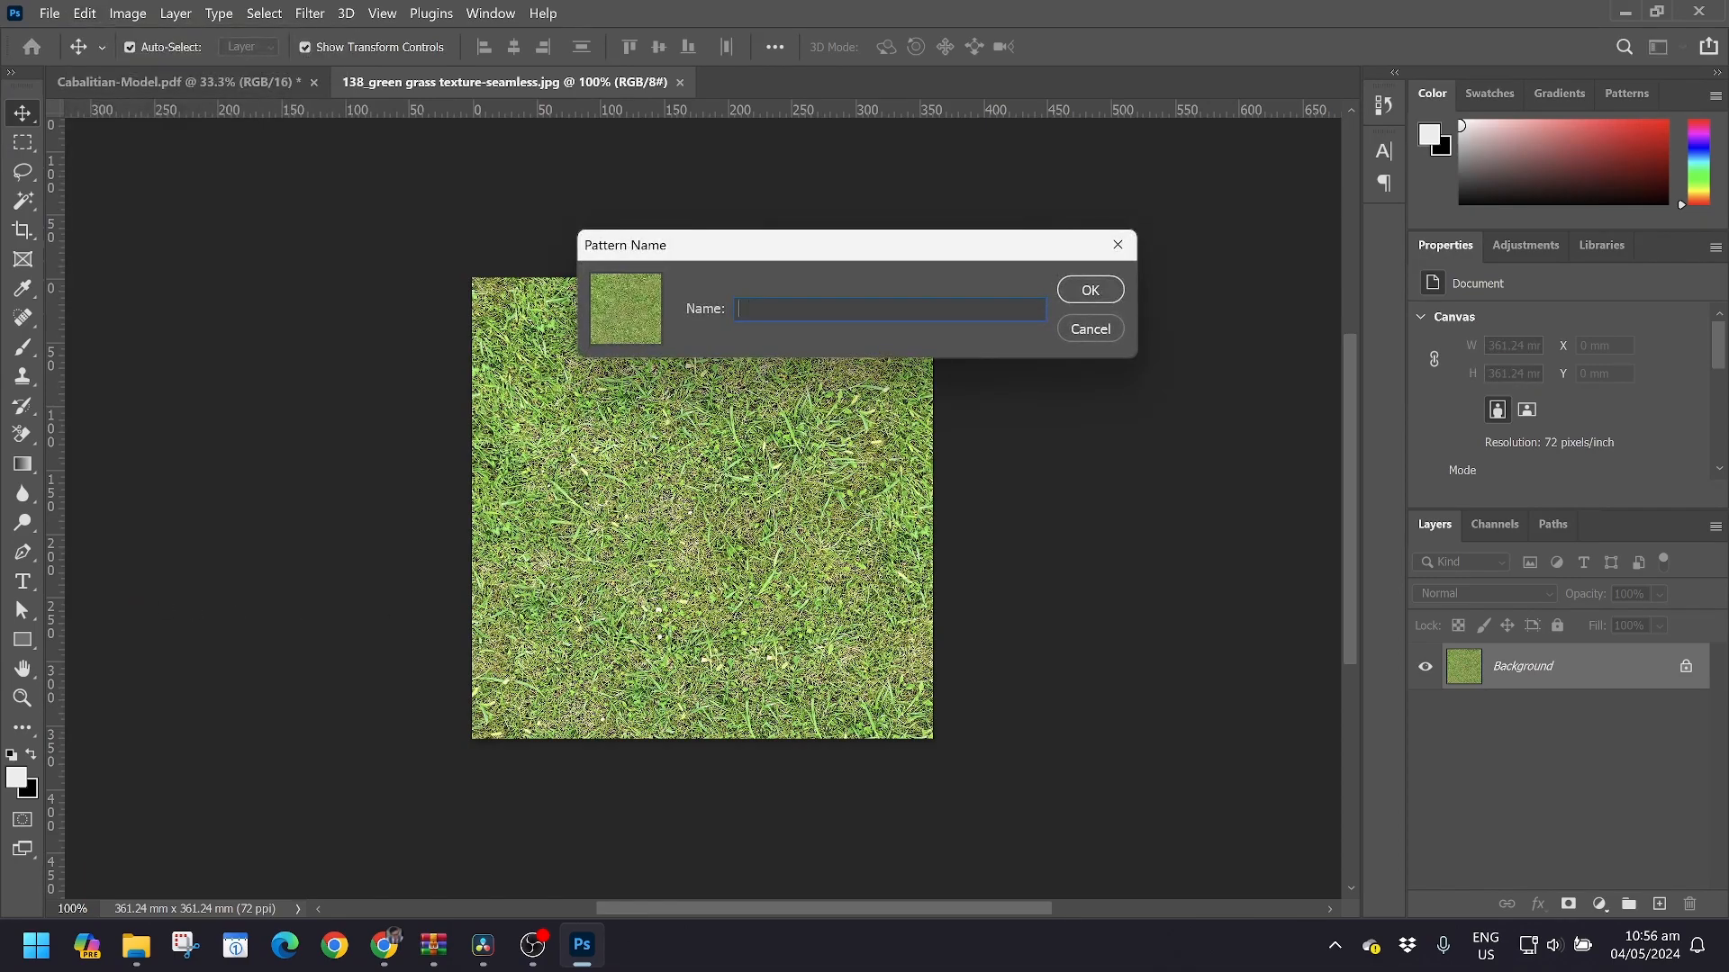
type("Grass")
left_click(1088, 291)
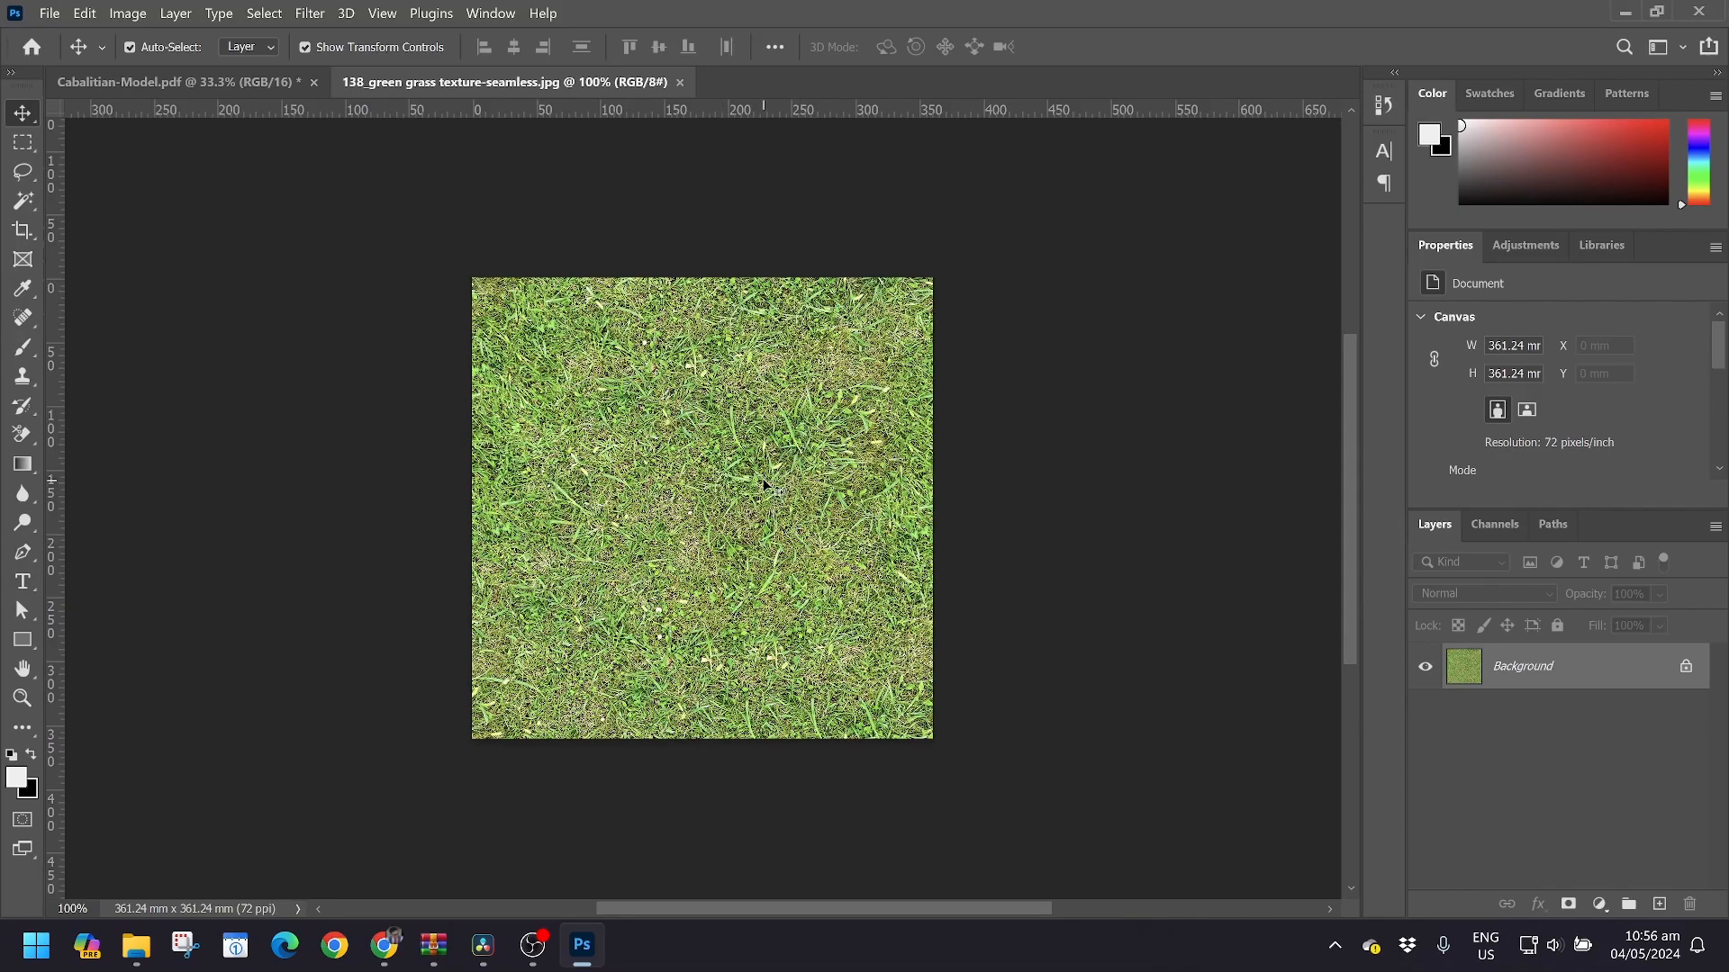
In Cabalitian-Model.pdf, select the open lawn areas around the path and beside the large building with the Magic Wand on the NO TREES layer
left_click(150, 85)
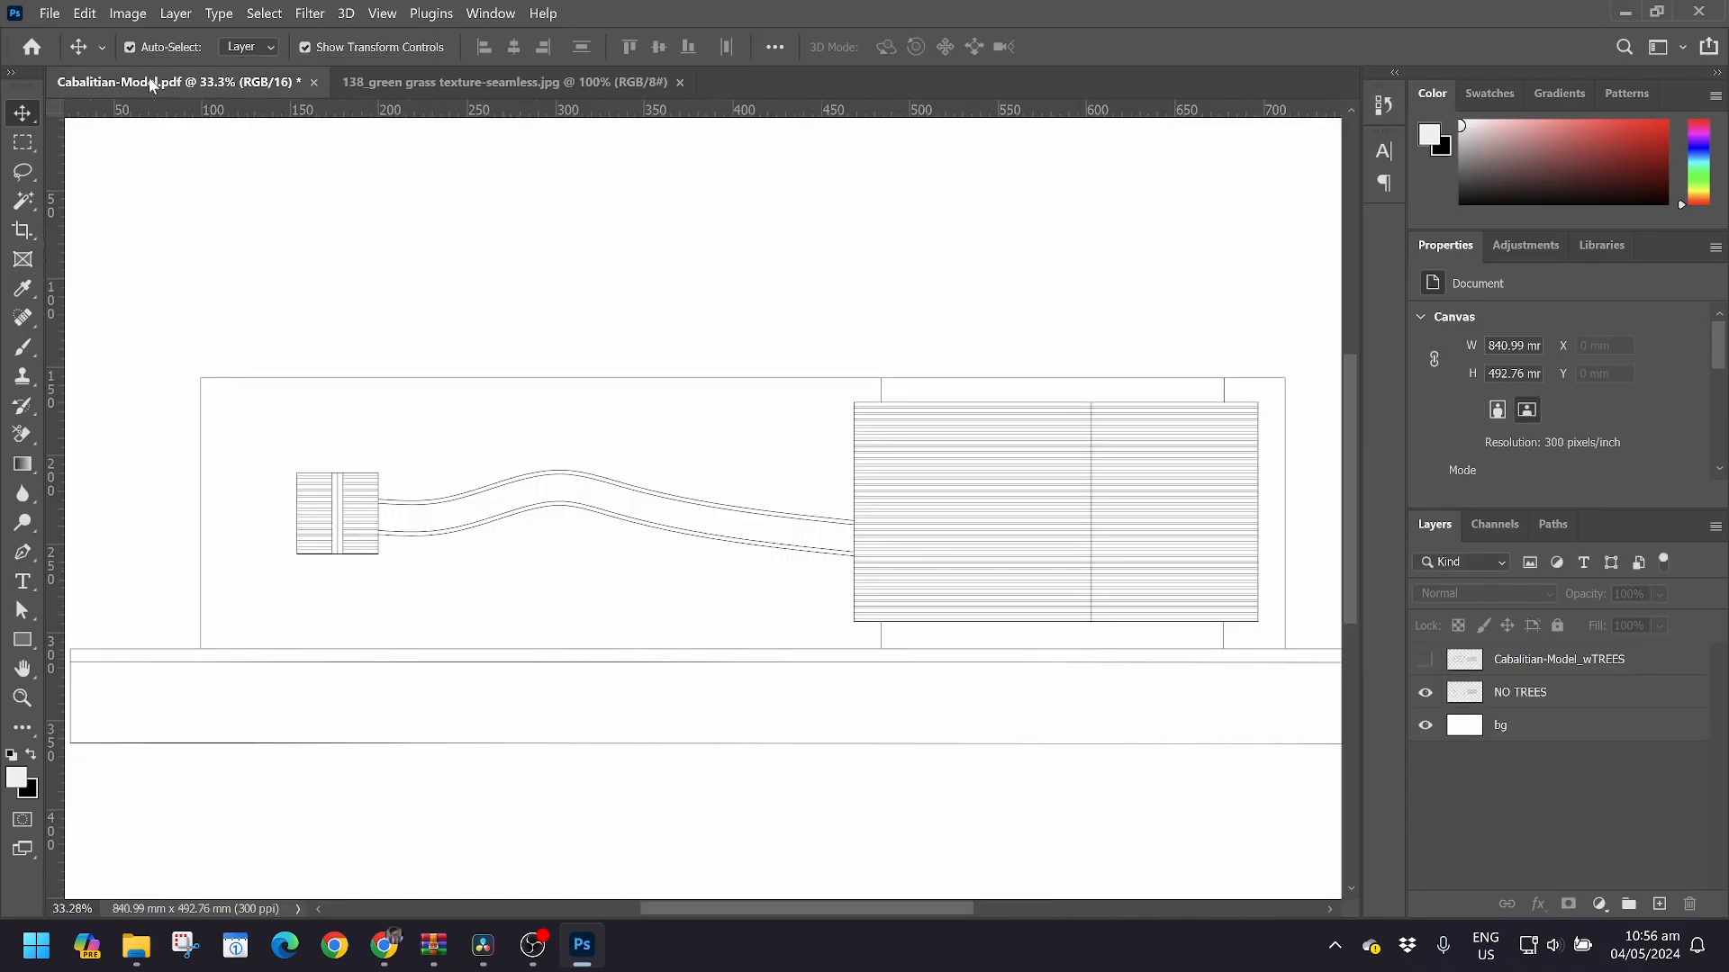
left_click(1537, 696)
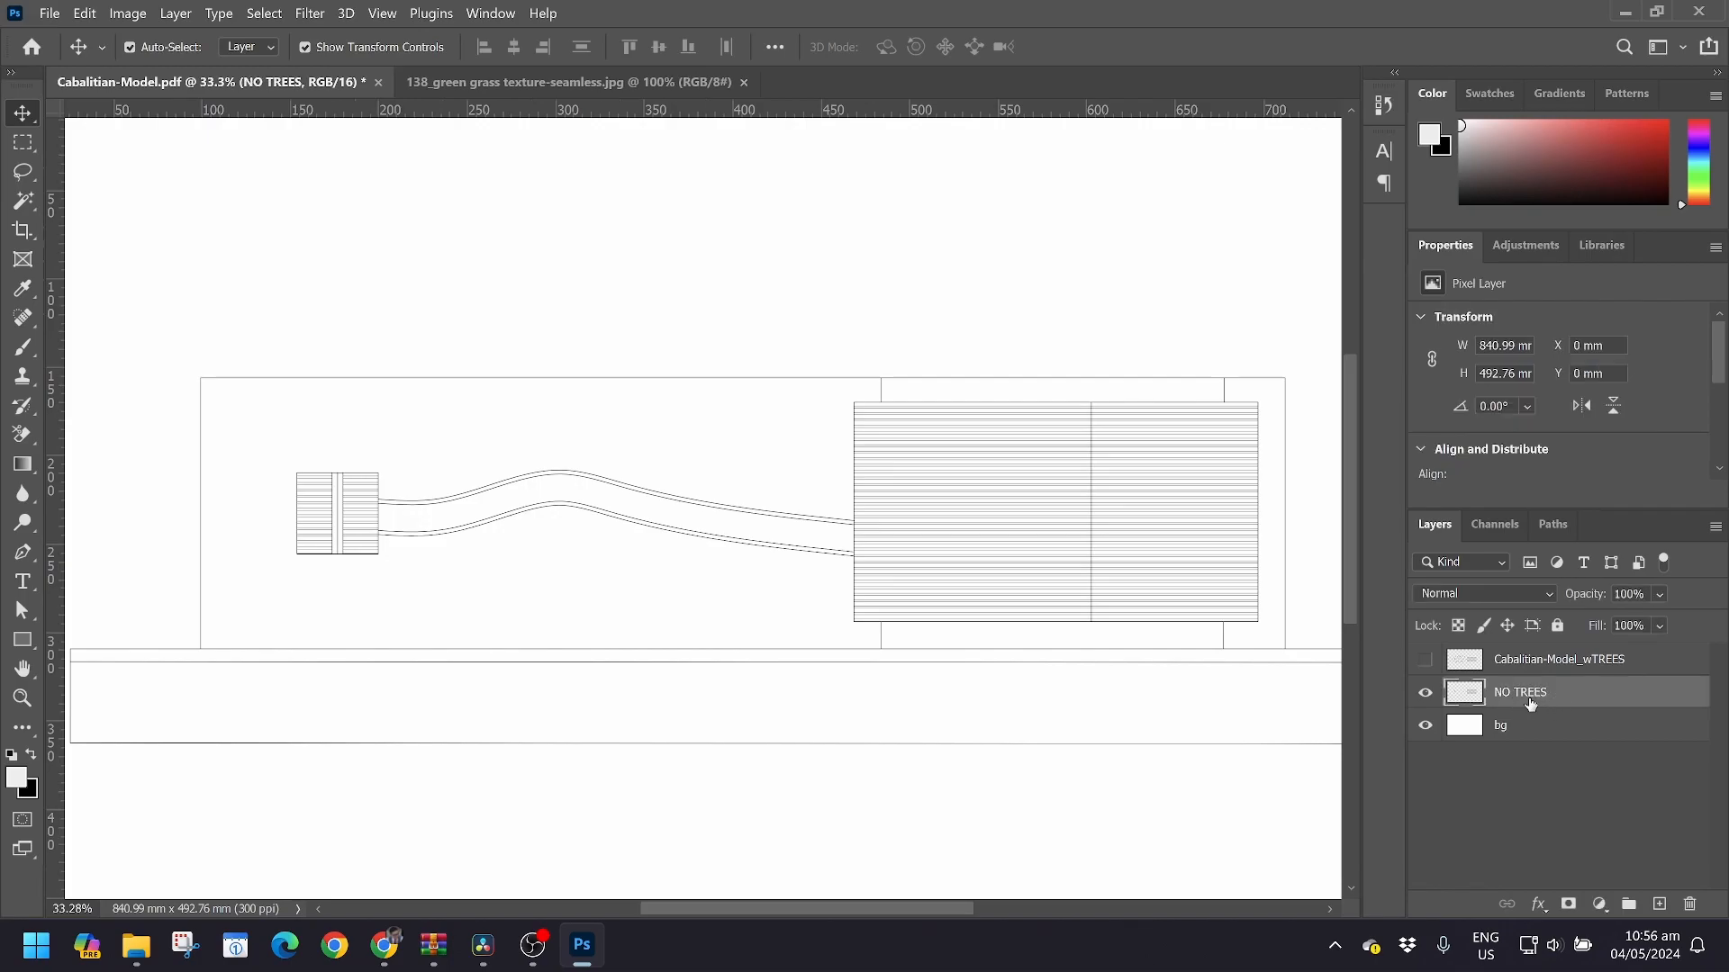
left_click(23, 202)
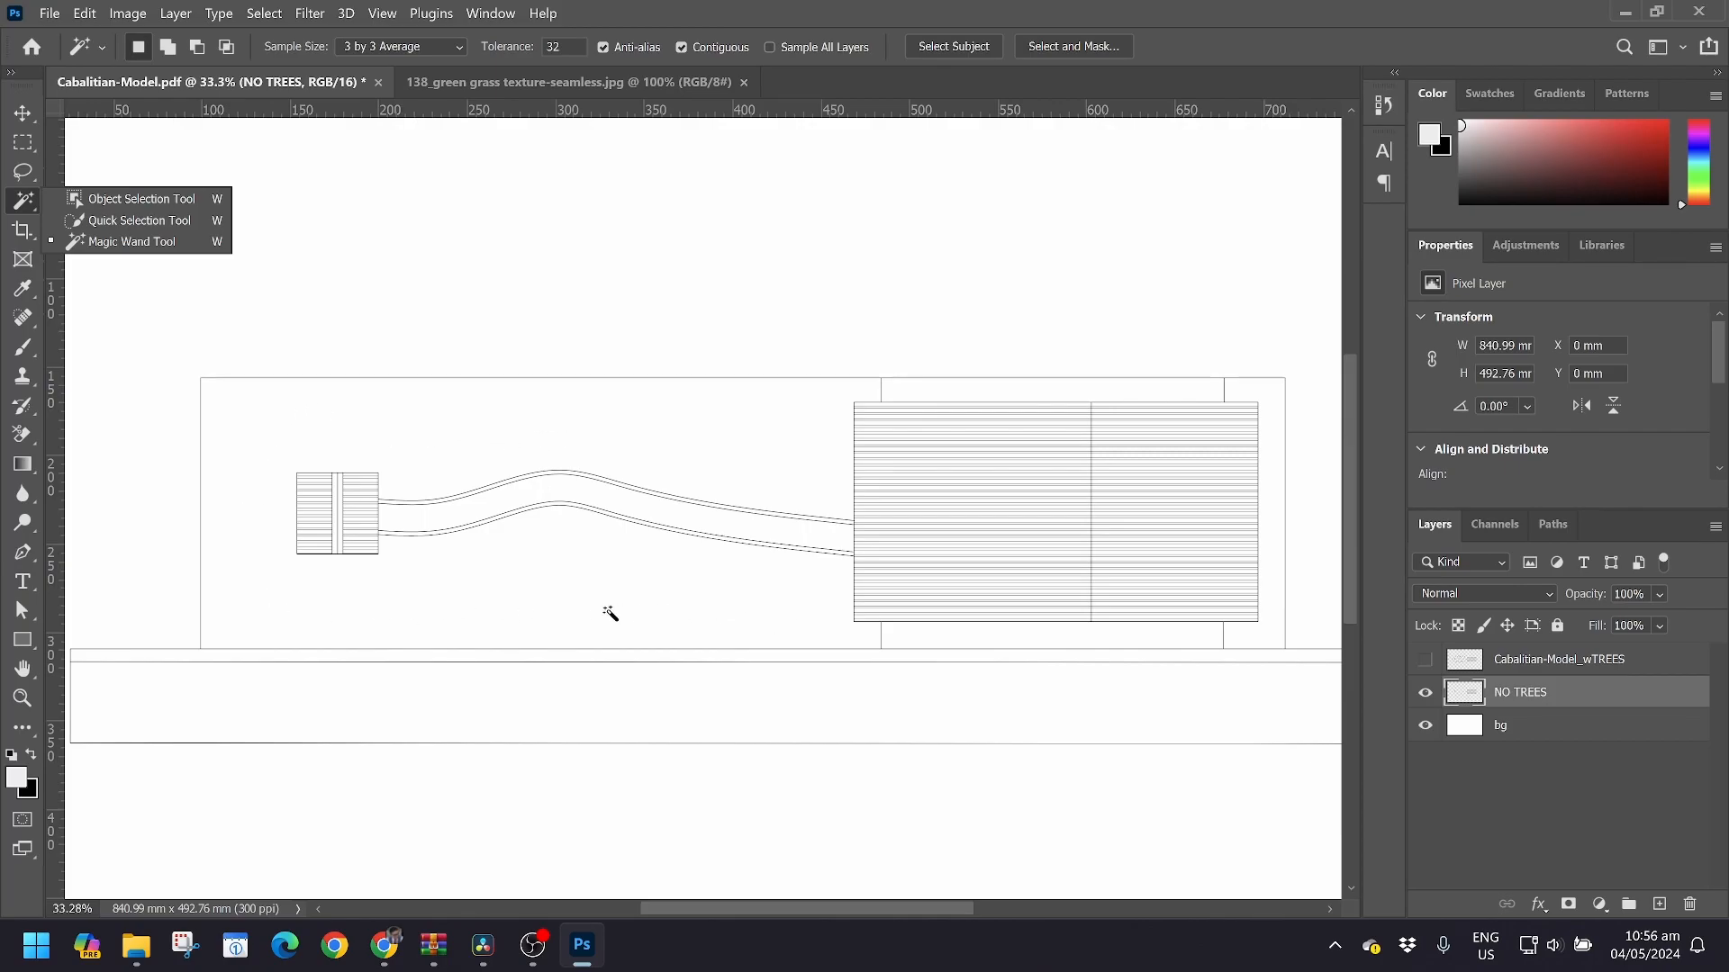
left_click(428, 436)
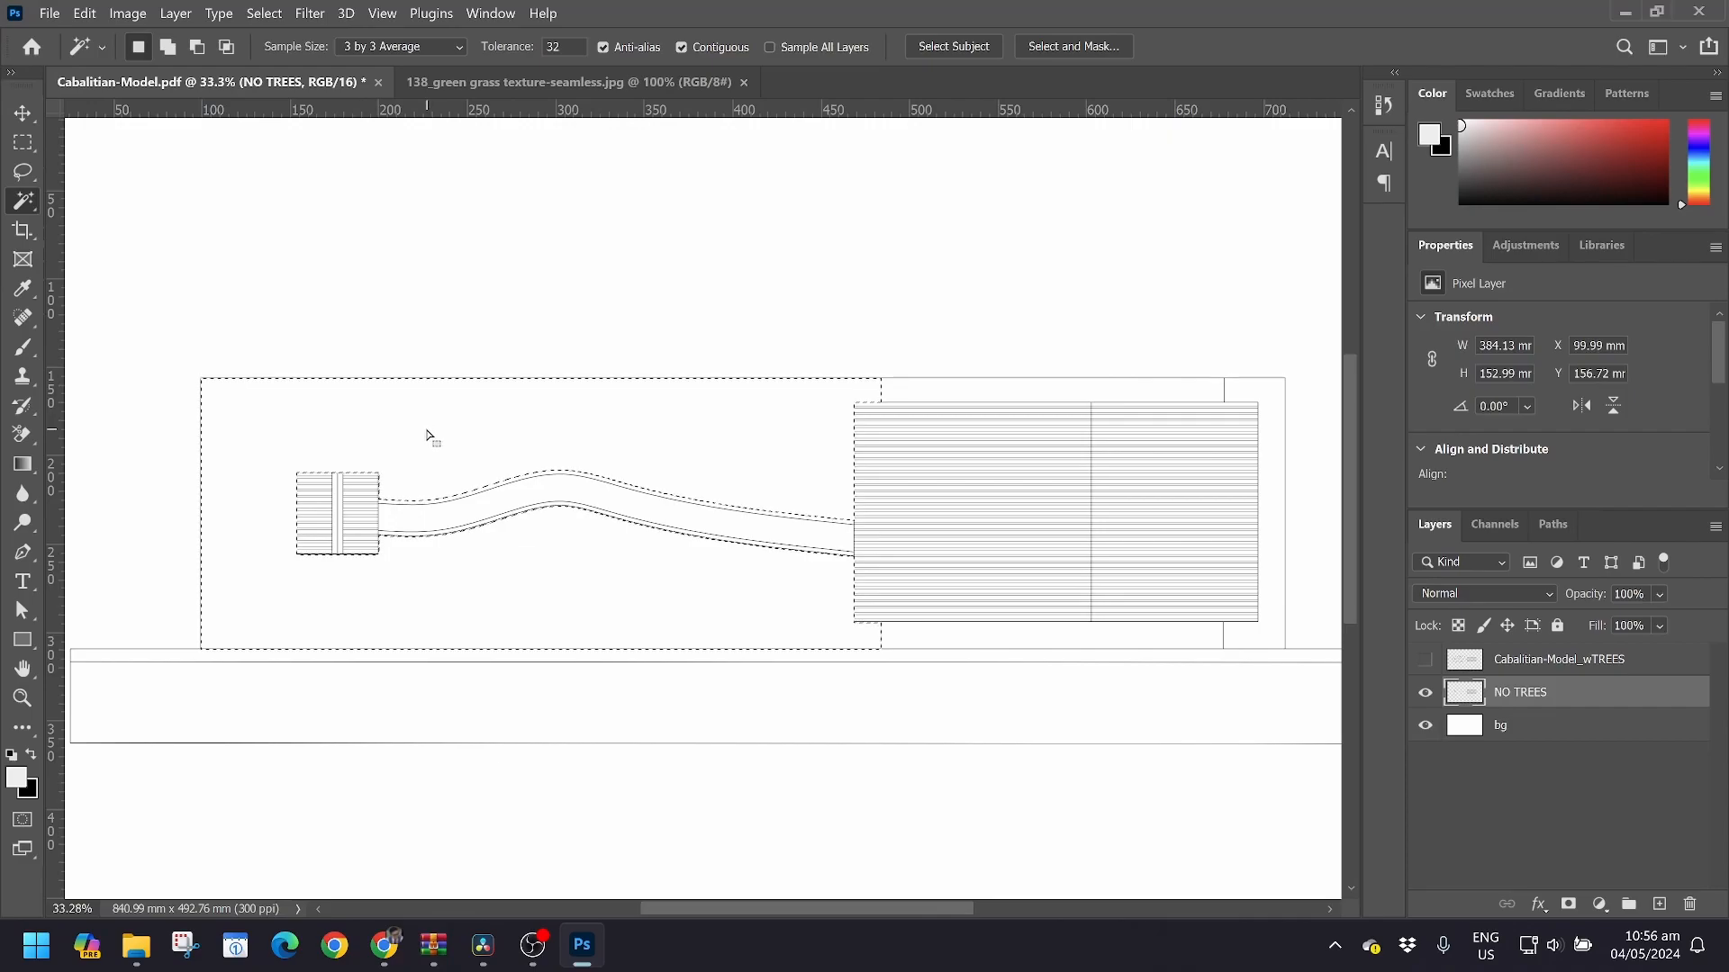
left_click(1272, 540, "shift")
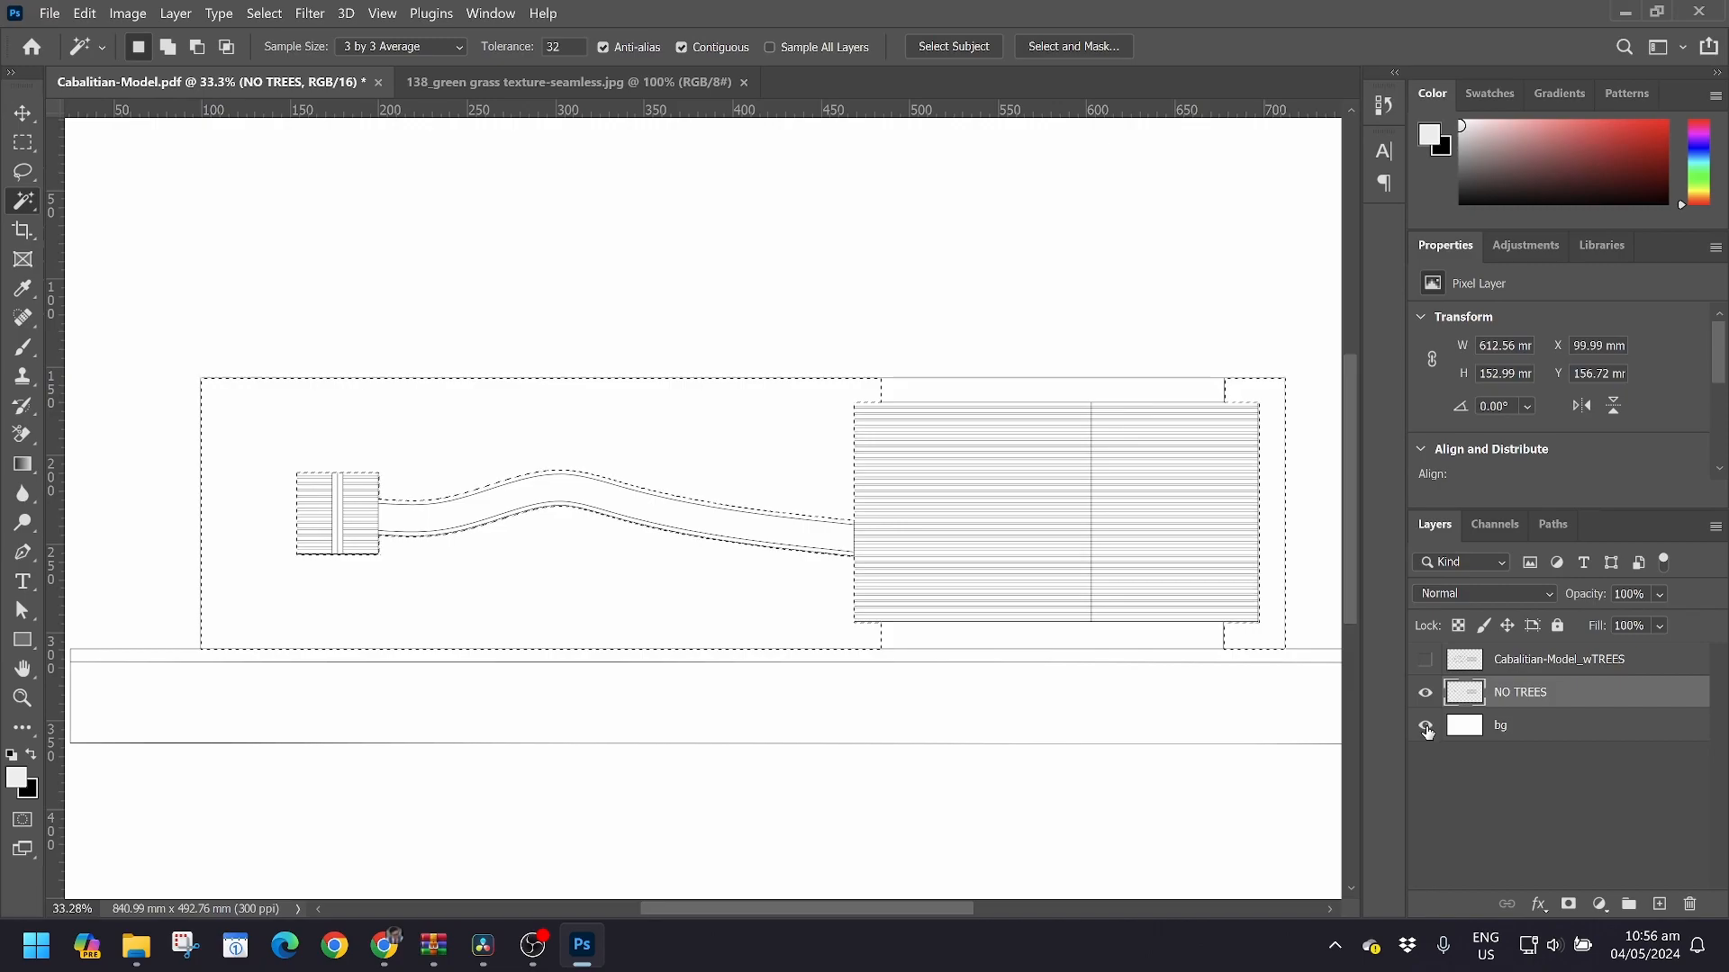
Copy the selected lawn areas from the white bg layer onto a new layer
left_click(1428, 728)
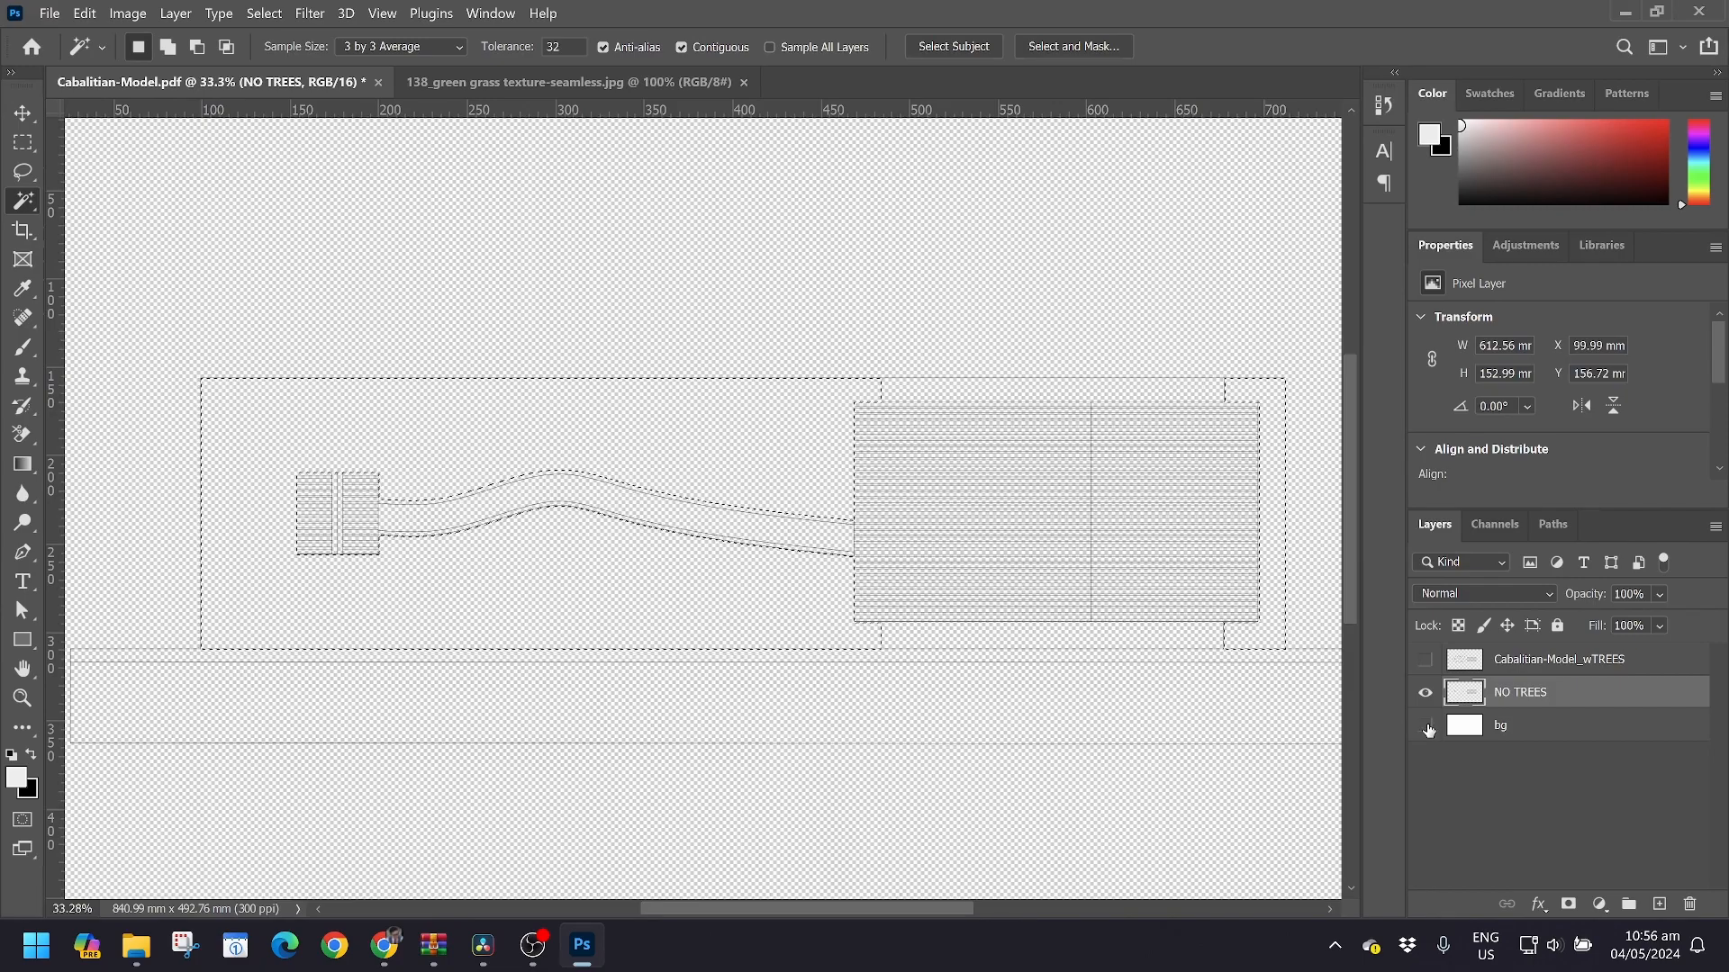
left_click(1426, 727)
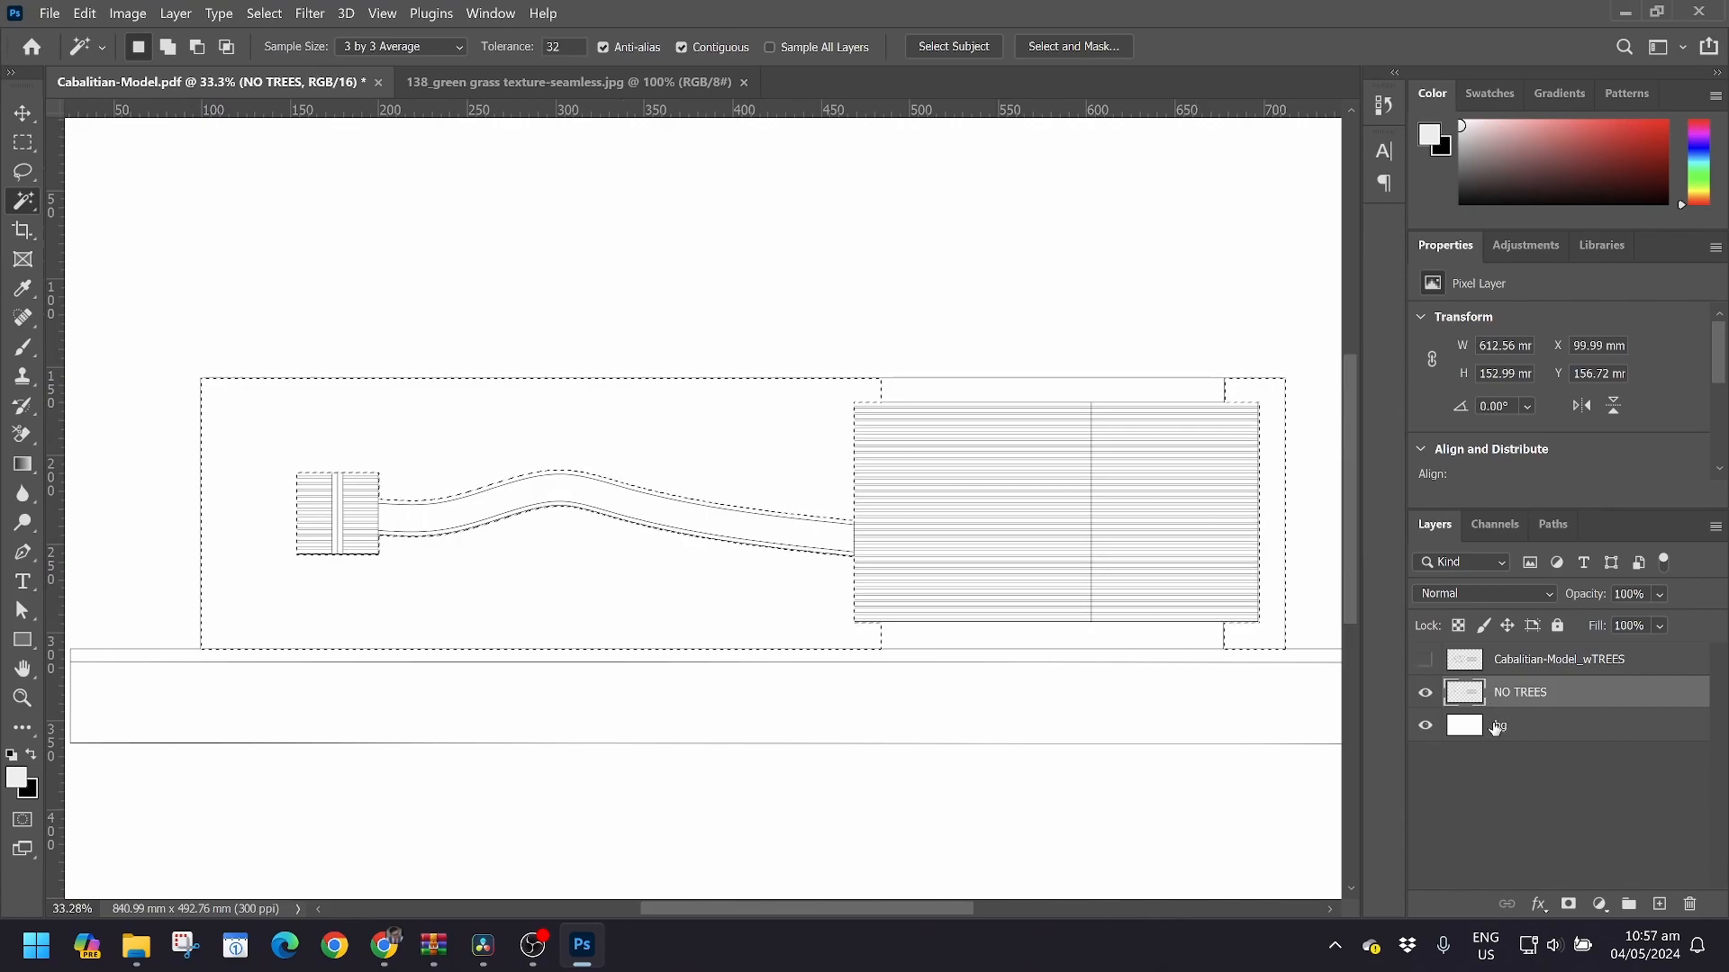
left_click(1495, 728)
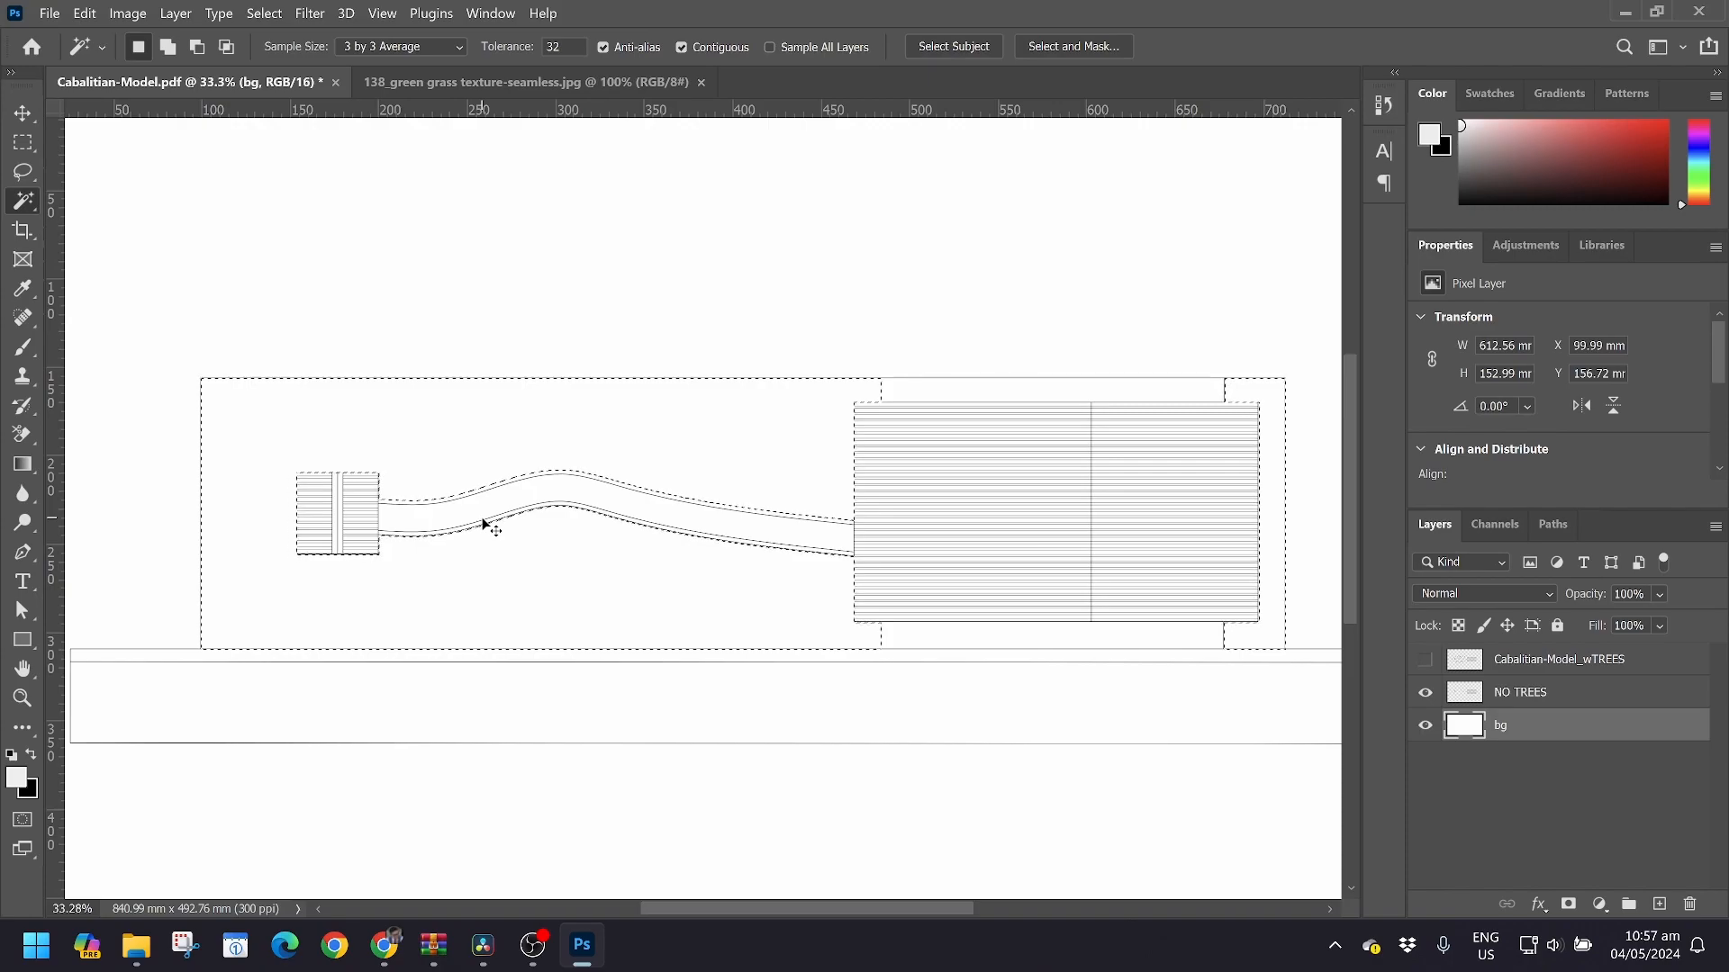
key("ctrl+j")
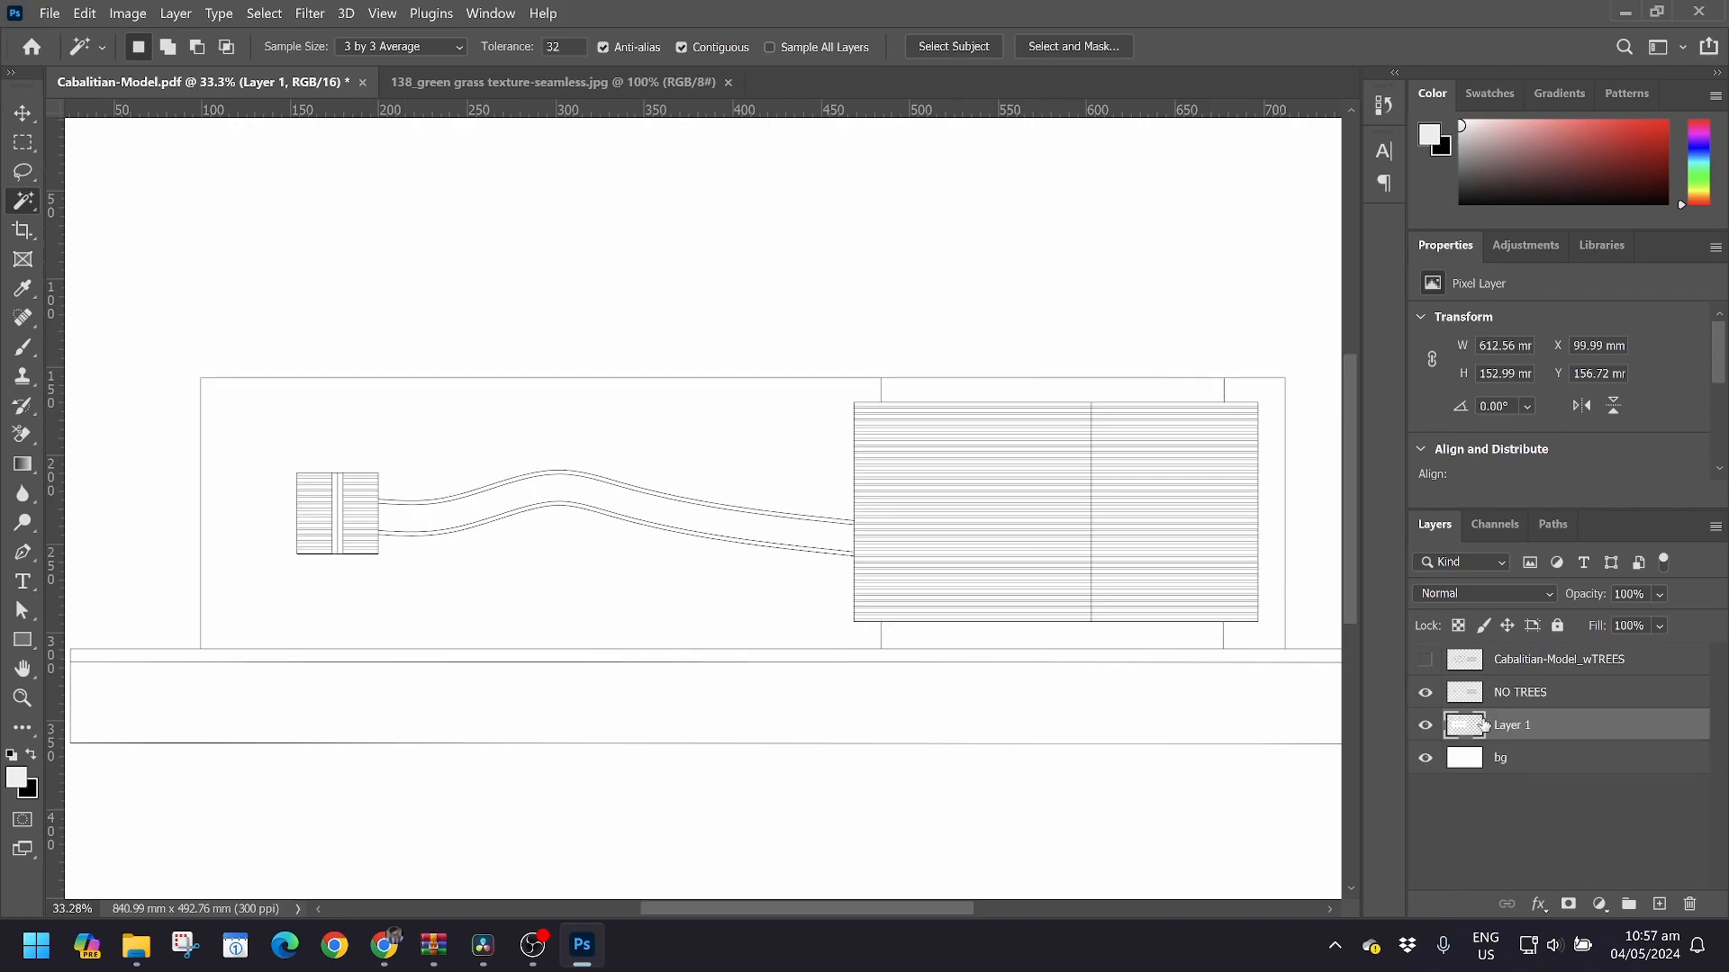
Hide the bg layer and rename the copied lawn layer as Grass
left_click(1426, 758)
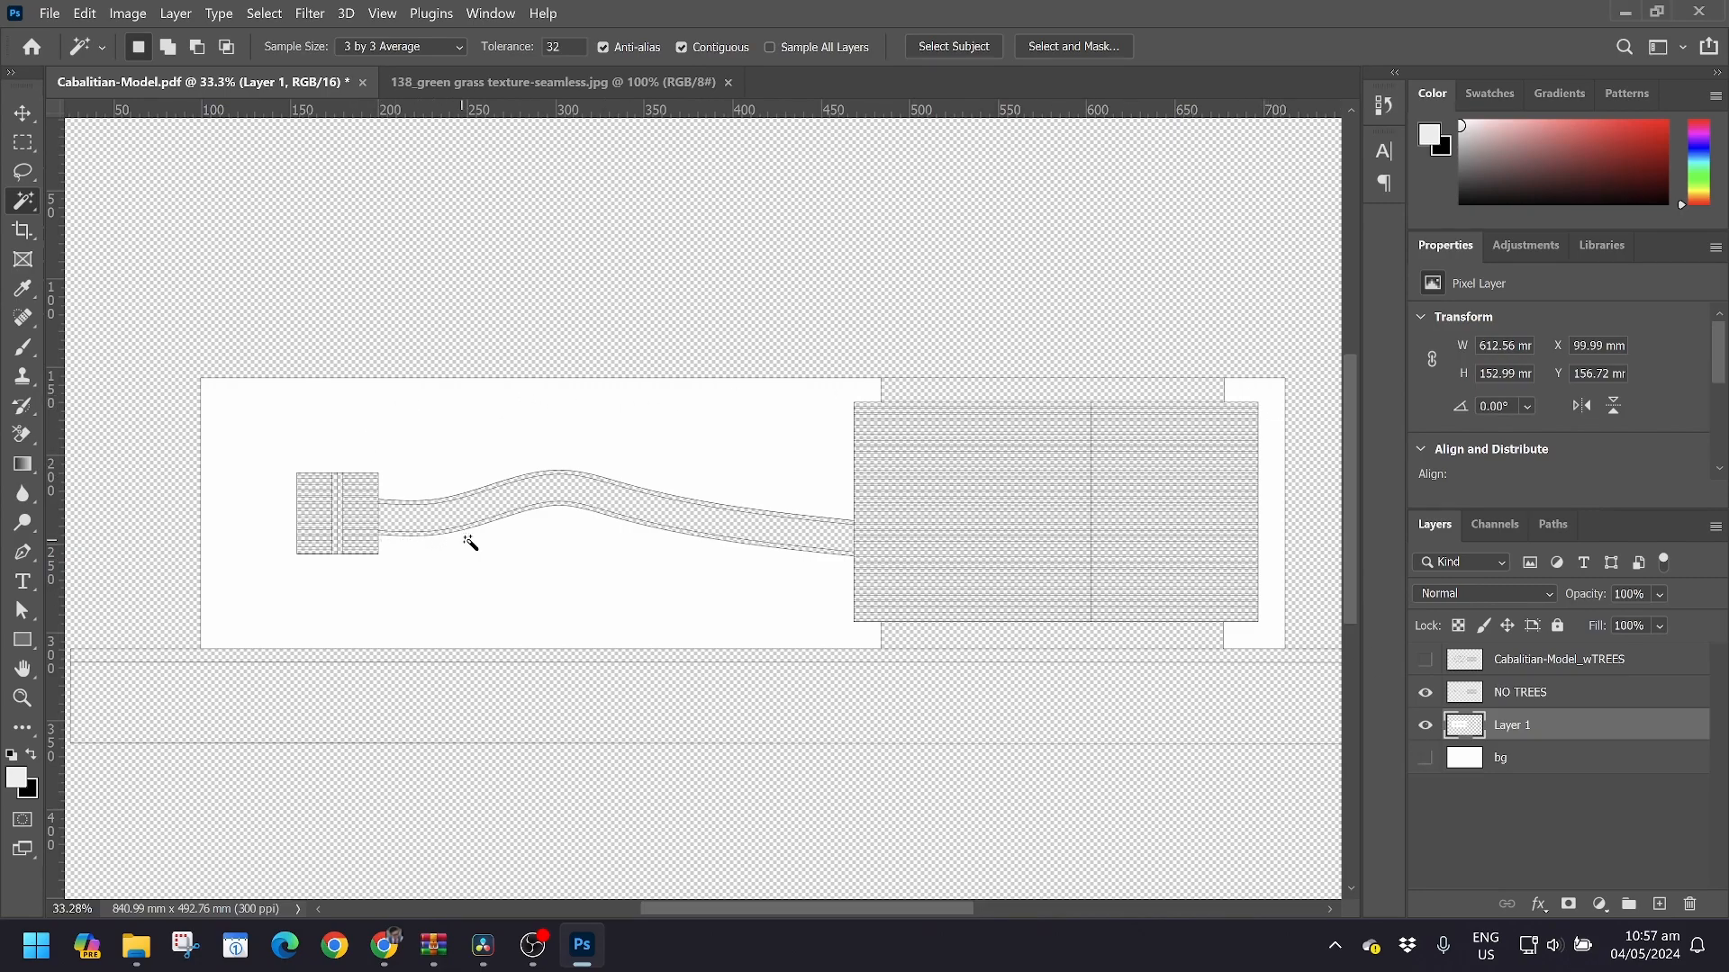
double_click(1517, 725)
type("Grass")
key("Return")
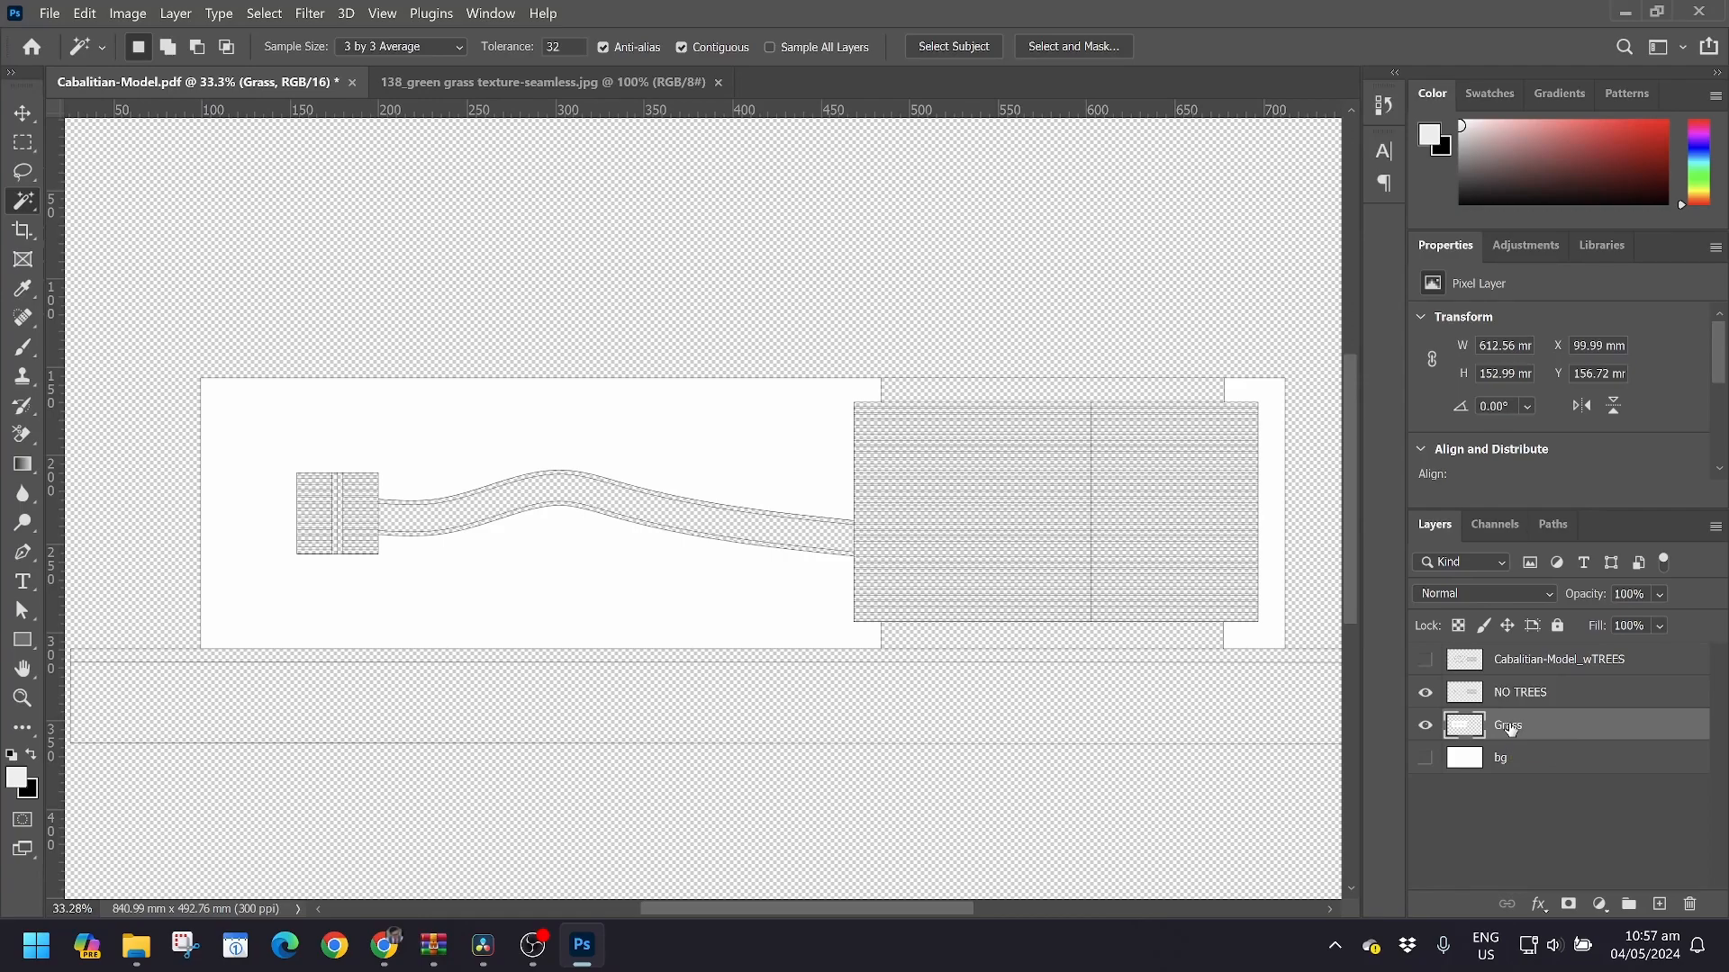
Add a Pattern Overlay to the Grass layer using the newly defined green Grass pattern
right_click(1510, 727)
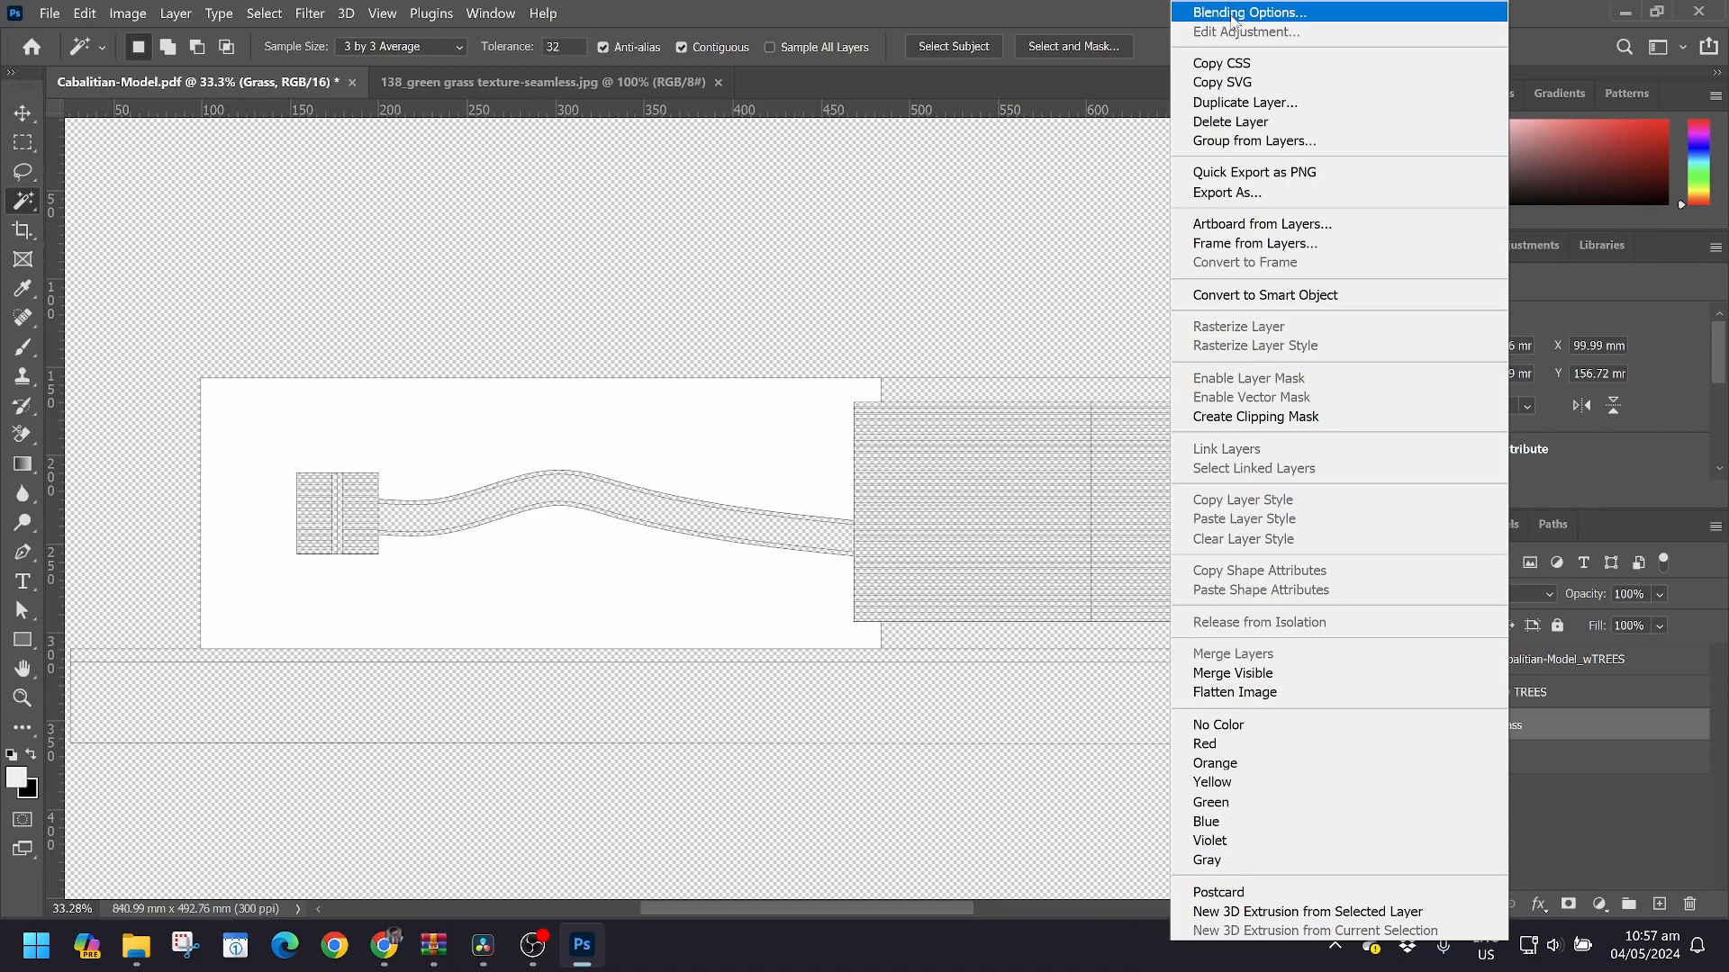
left_click(1234, 13)
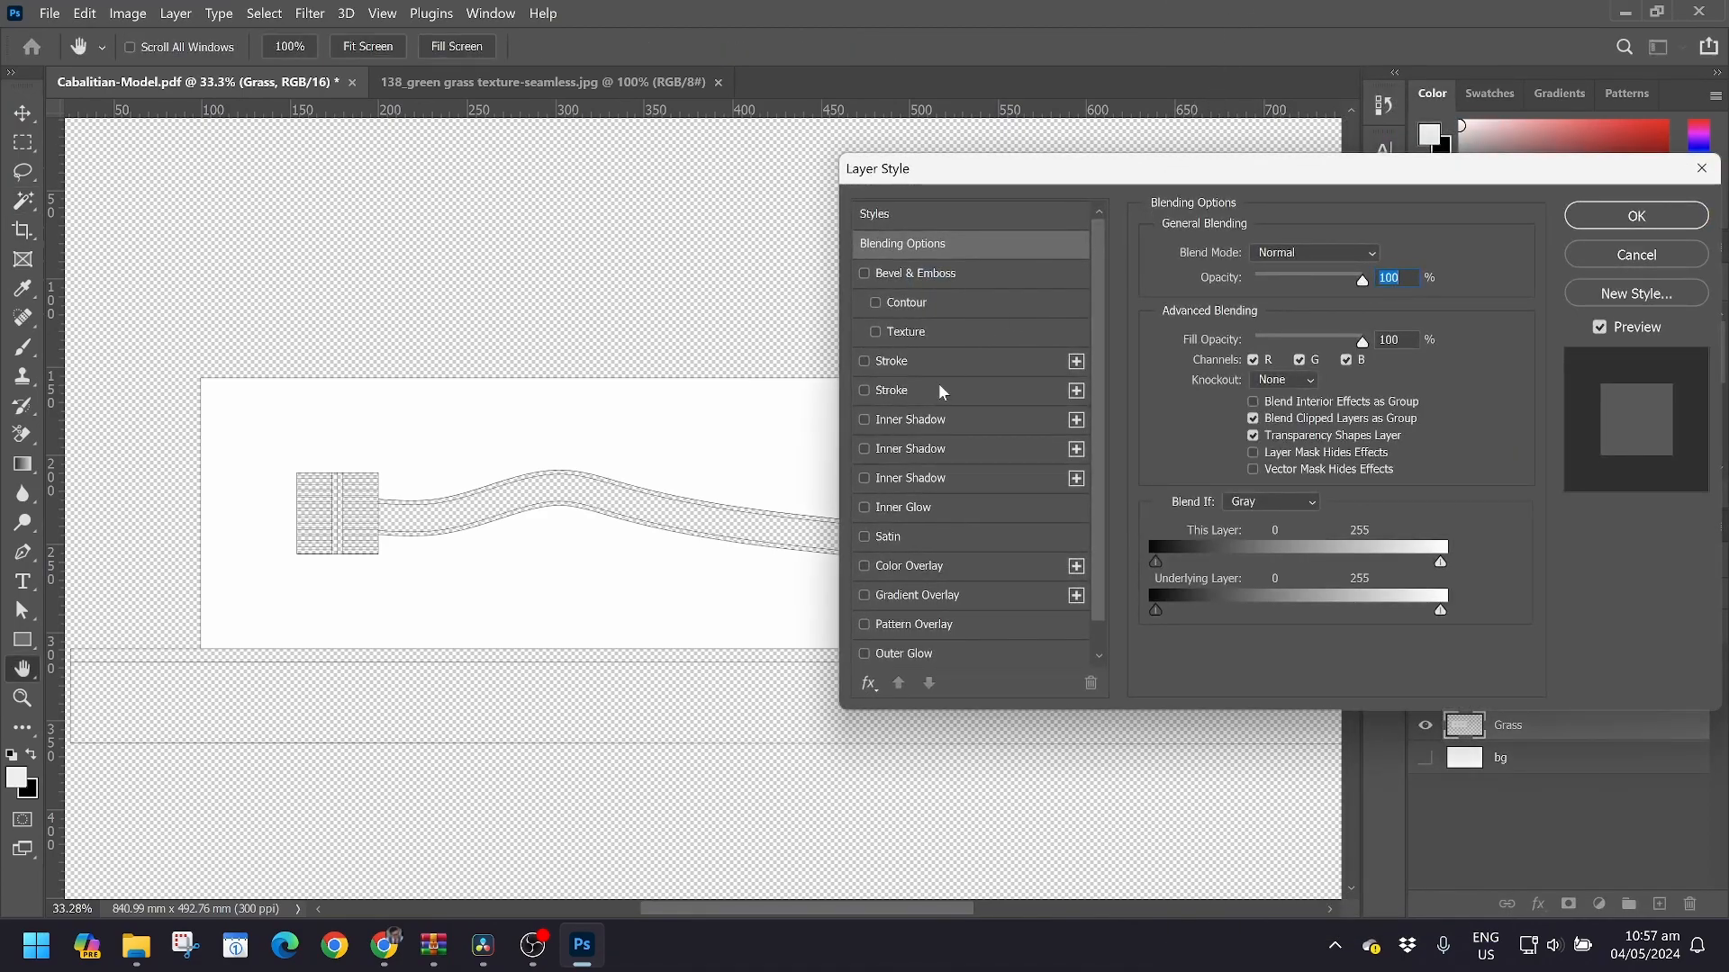
scroll(942, 395, "down", 1)
left_click(931, 593)
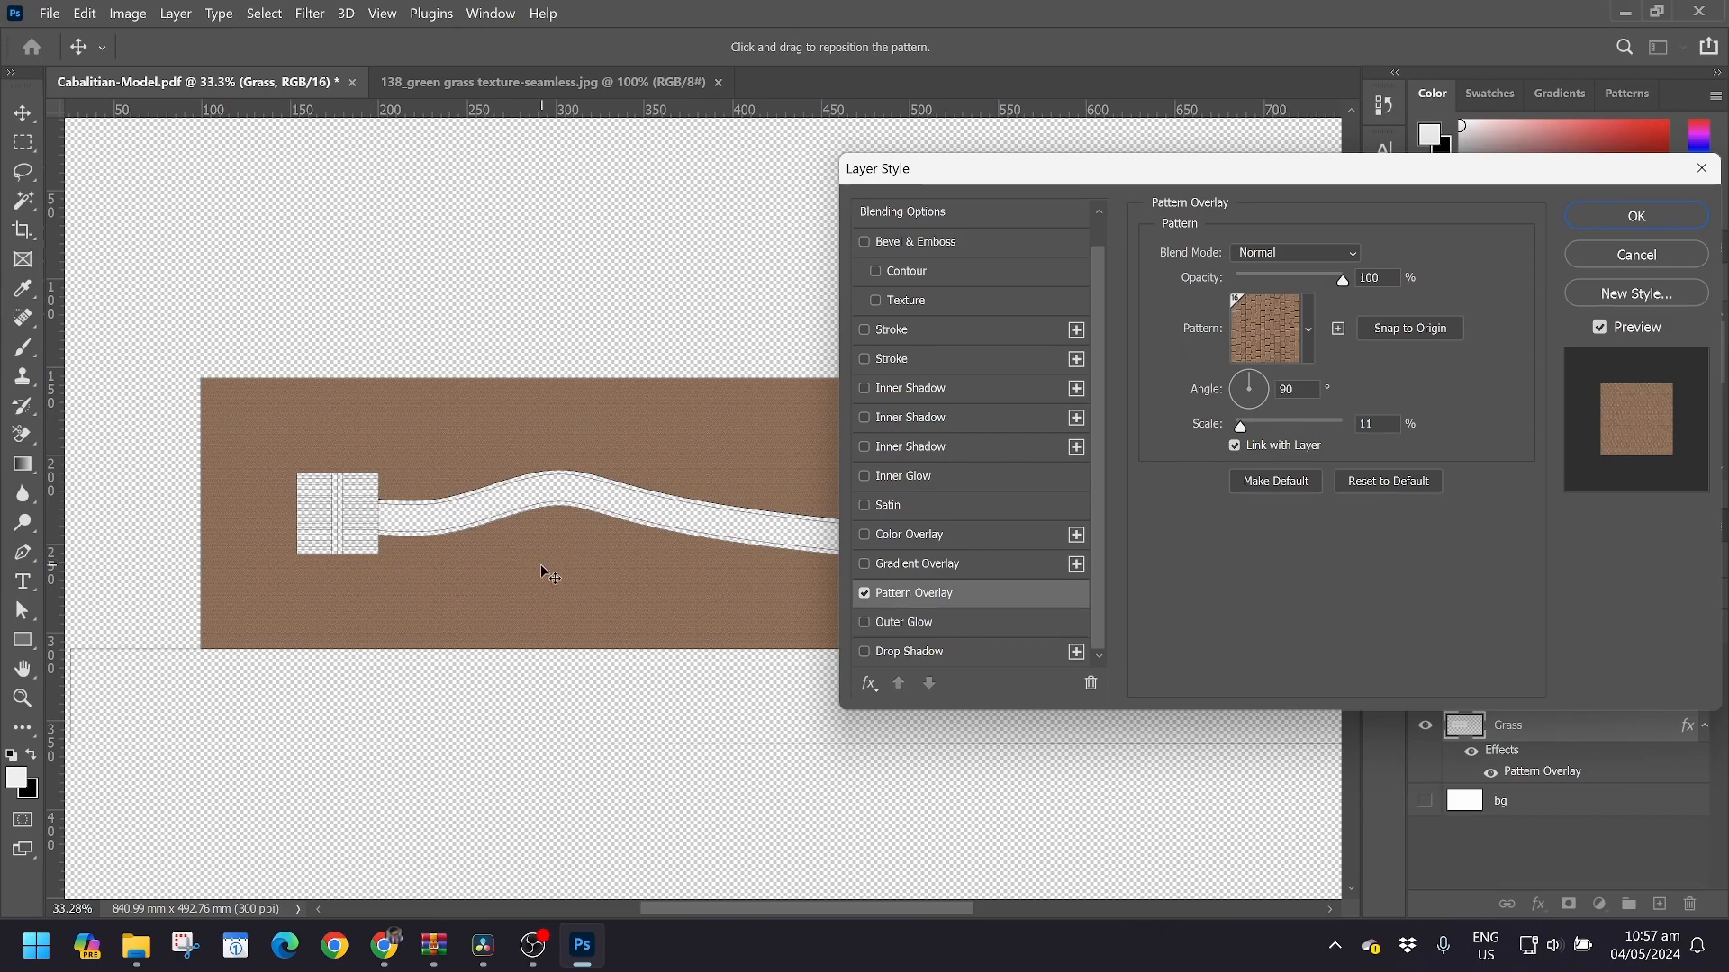
left_click_drag(1245, 169, 1161, 108)
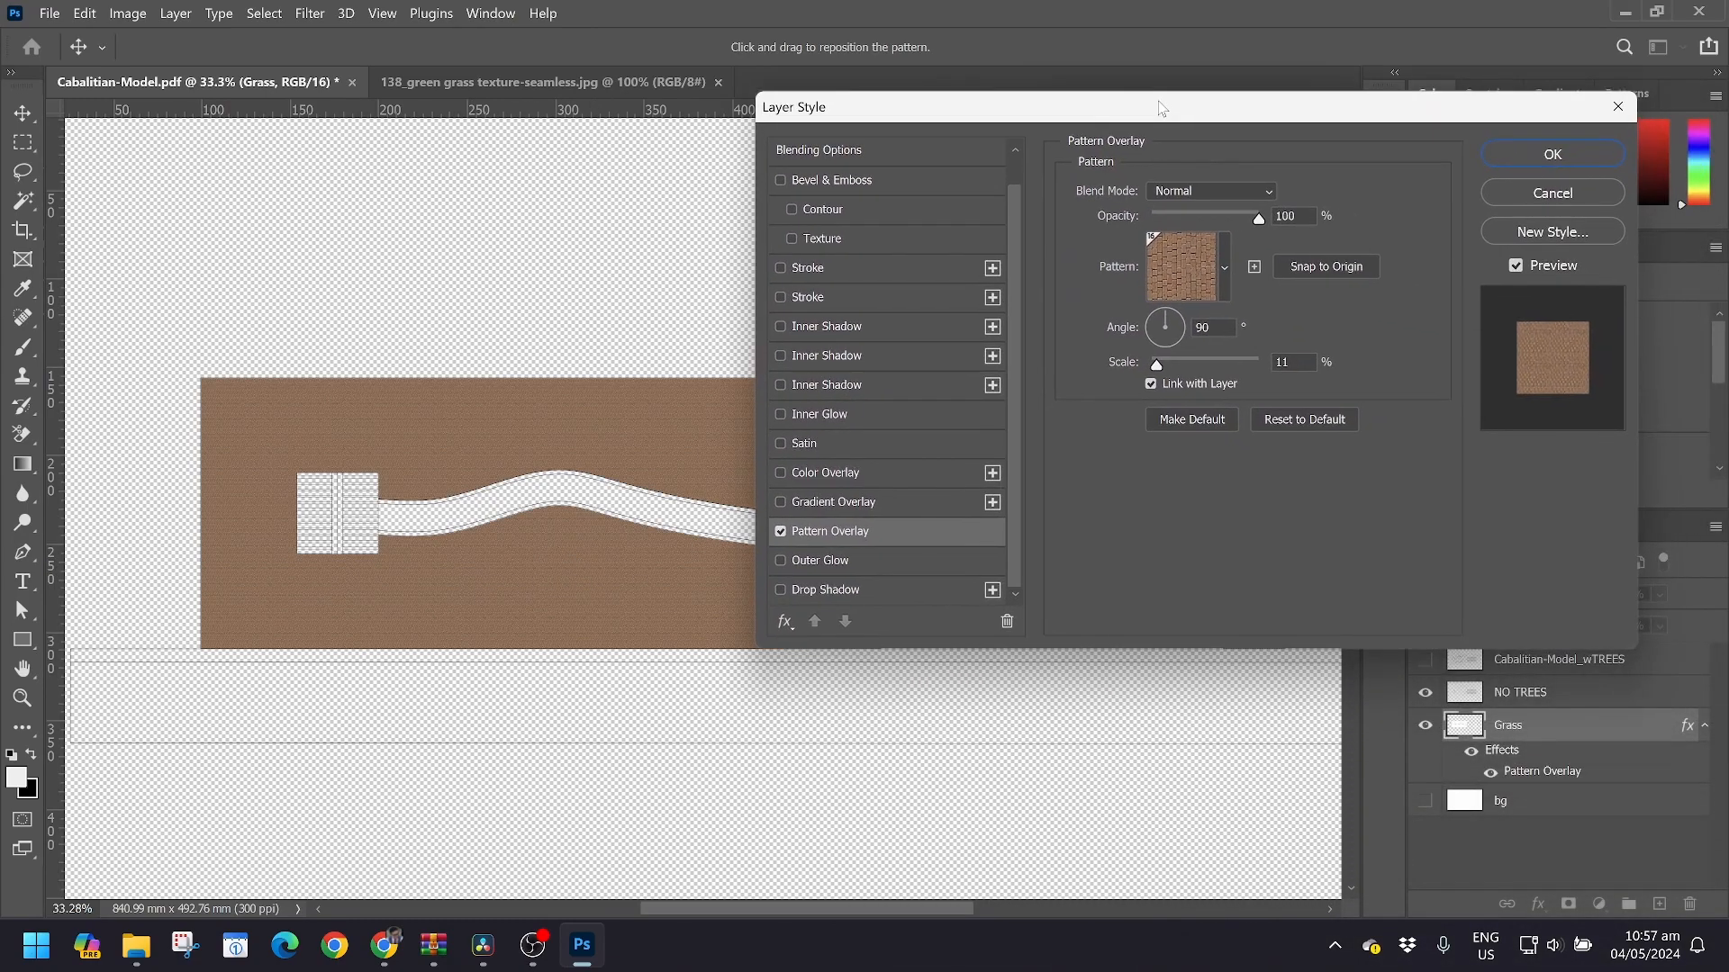
left_click(1224, 268)
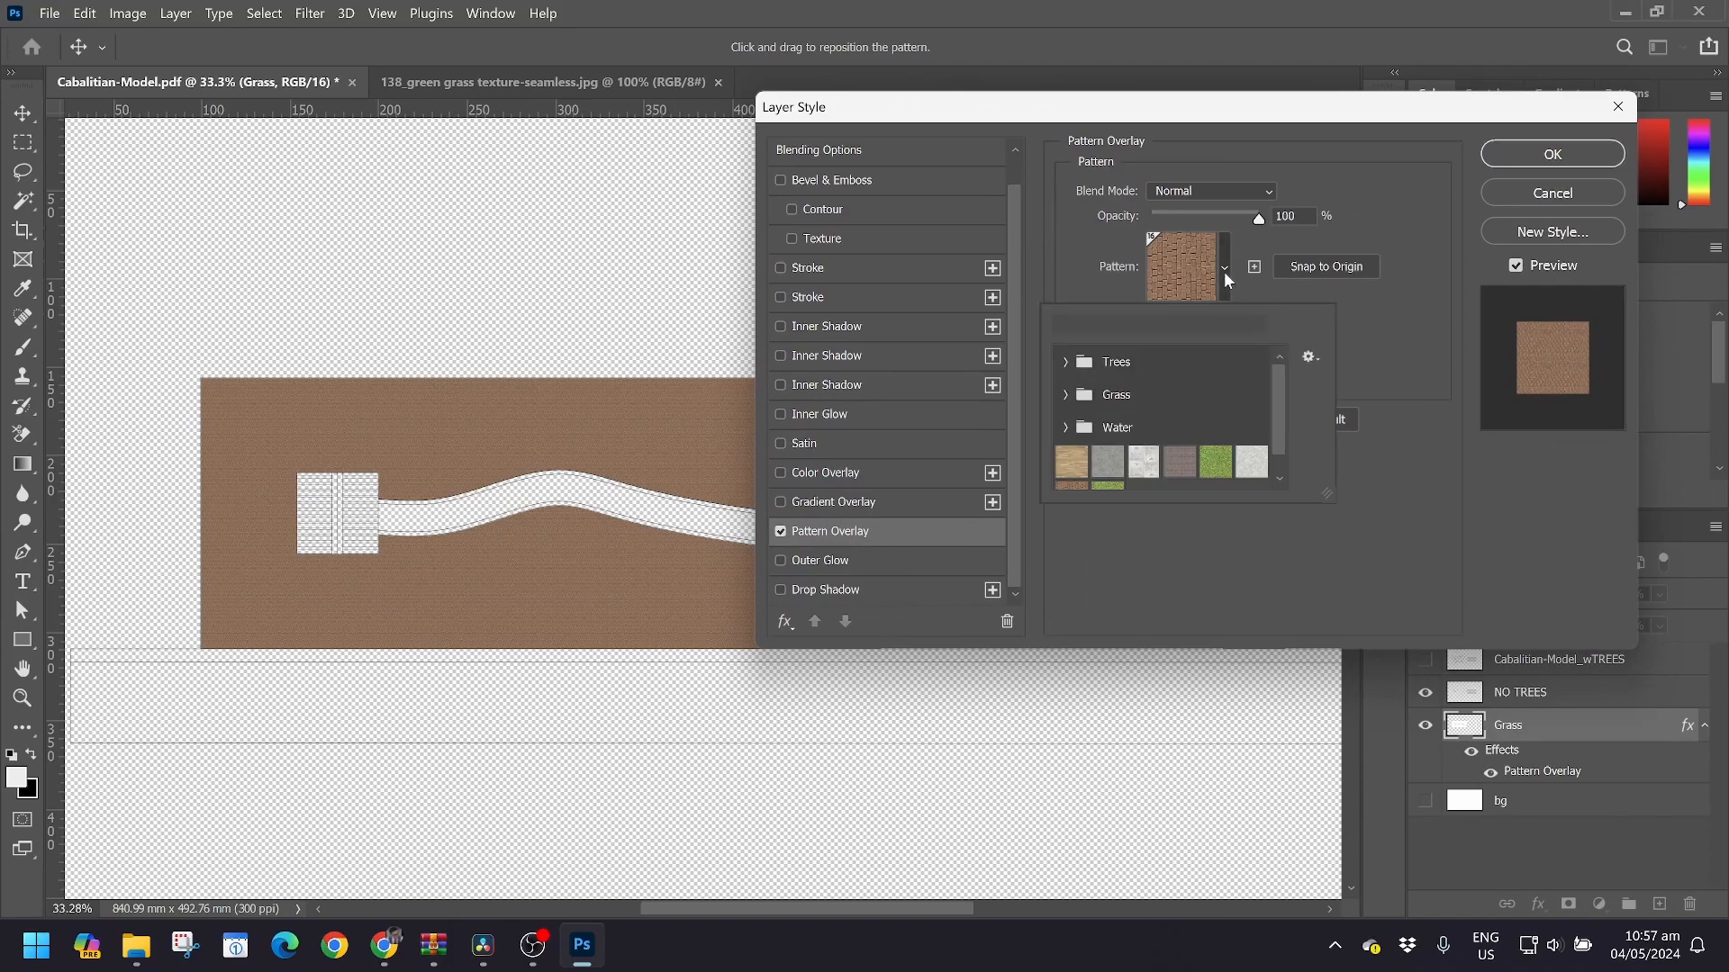
left_click(1107, 471)
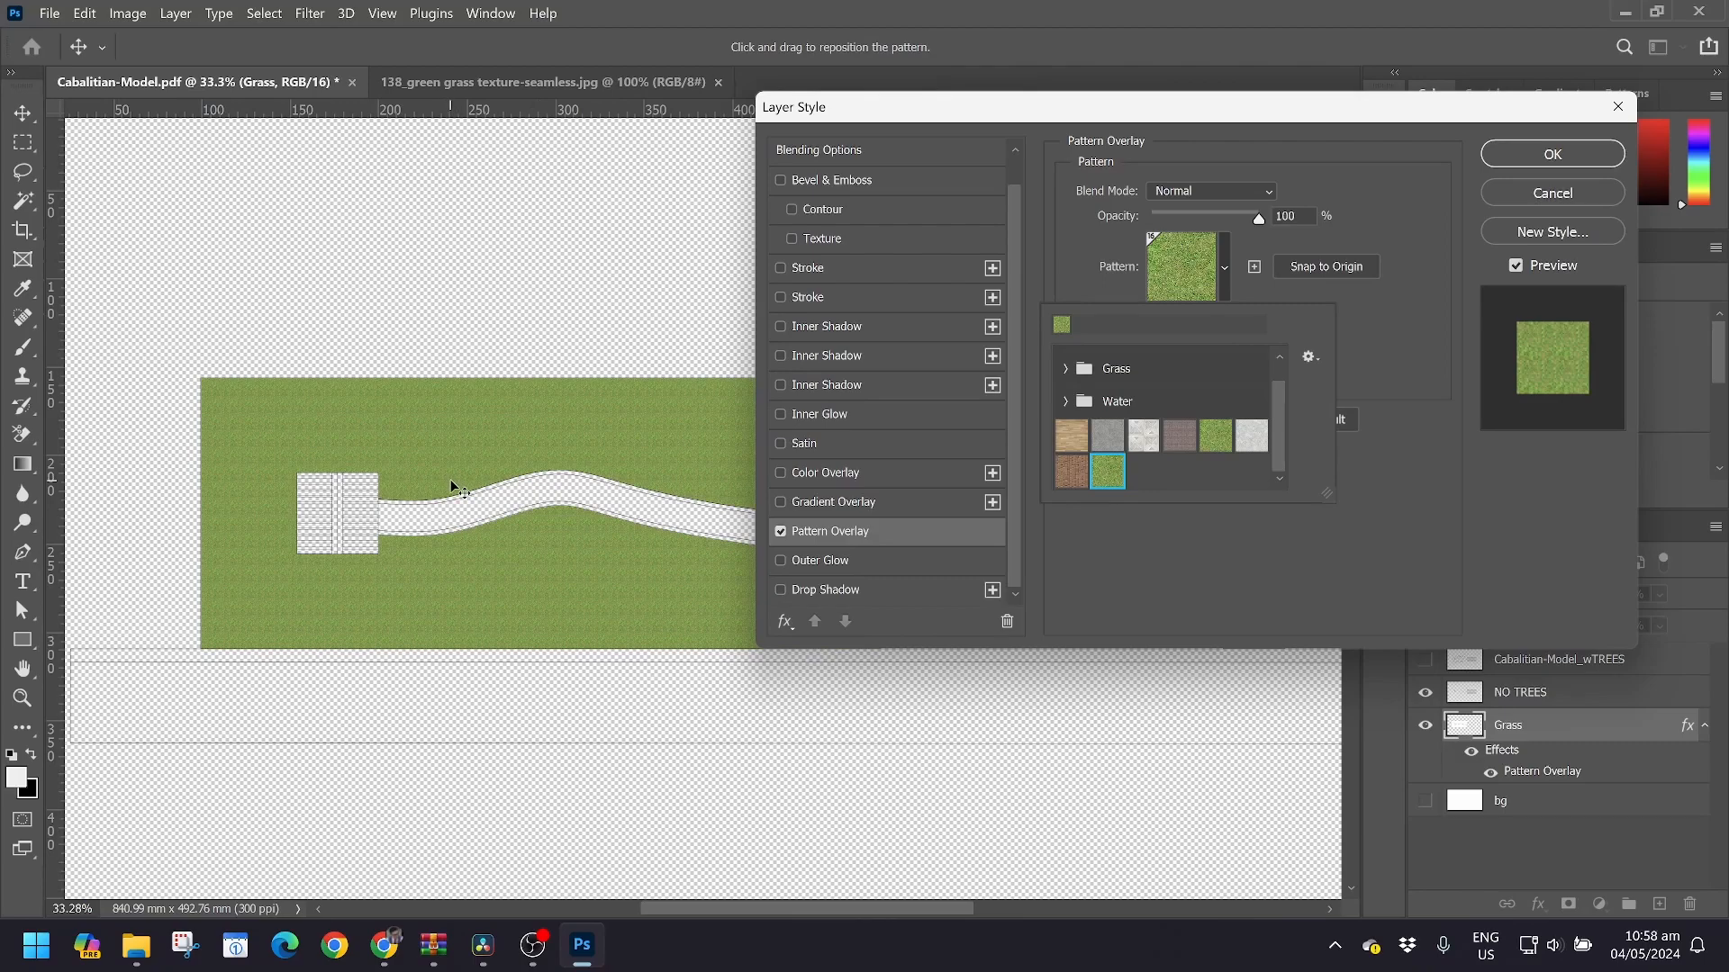
left_click(1391, 379)
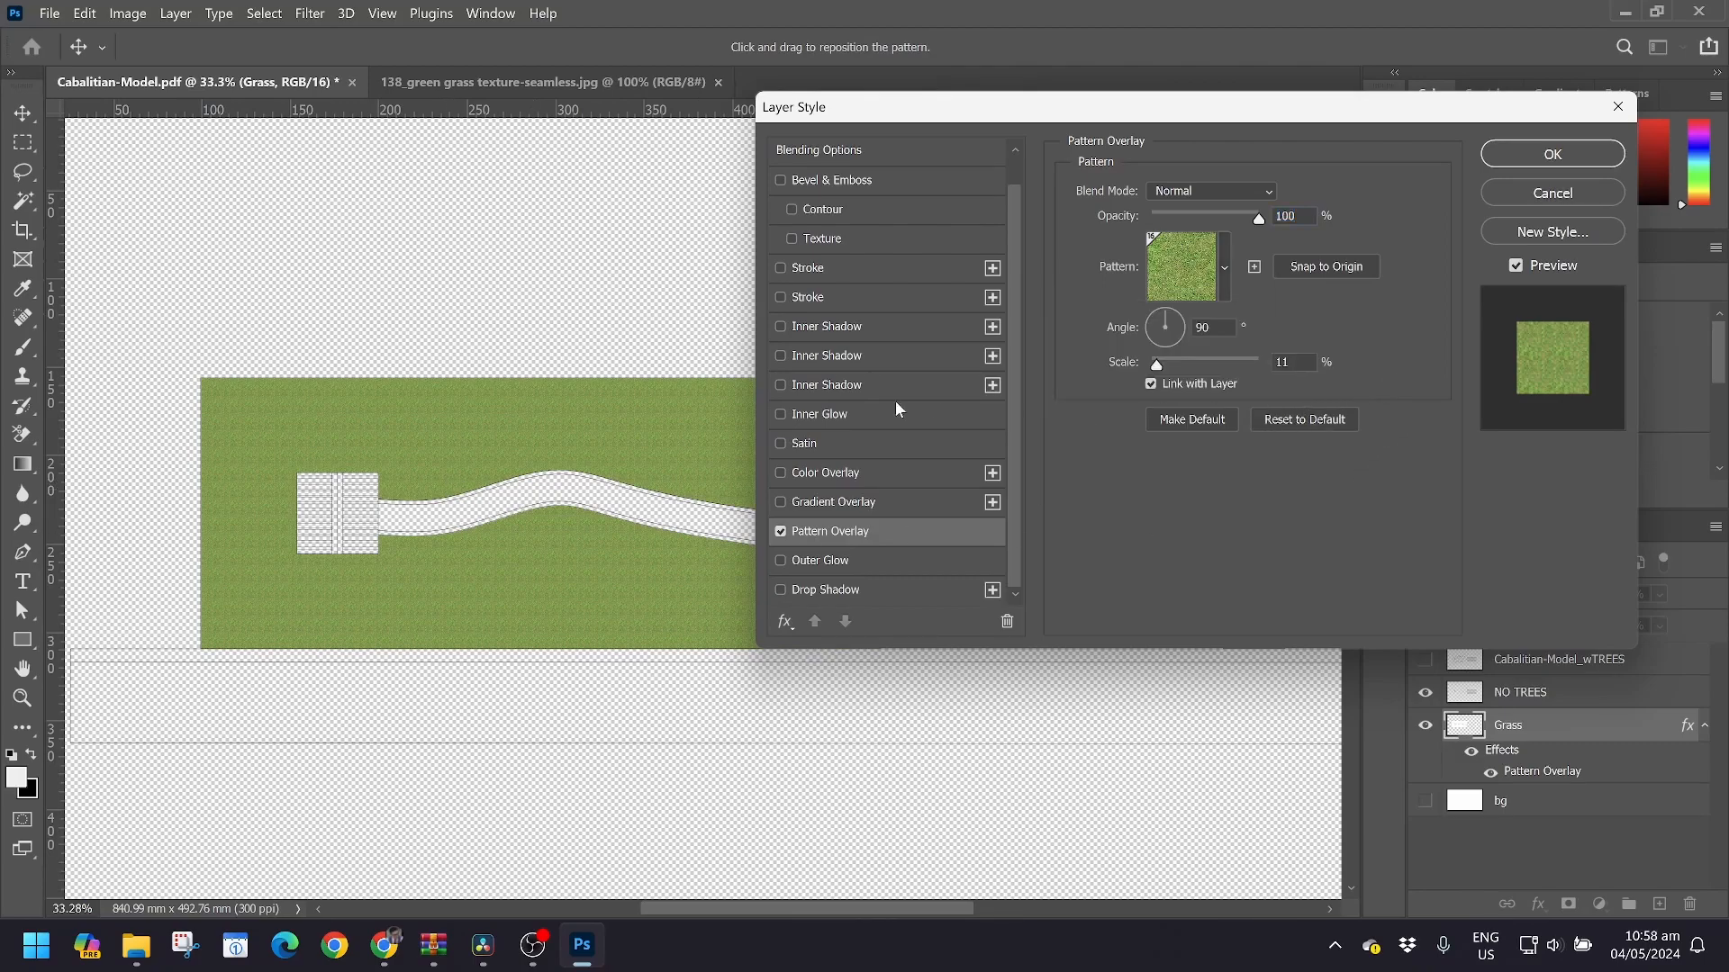
Set the grass pattern overlay's scale to 35% and its angle to 0°
mouse_move(1161, 369)
left_mouse_down()
mouse_move(1187, 372)
mouse_move(1171, 367)
left_mouse_up()
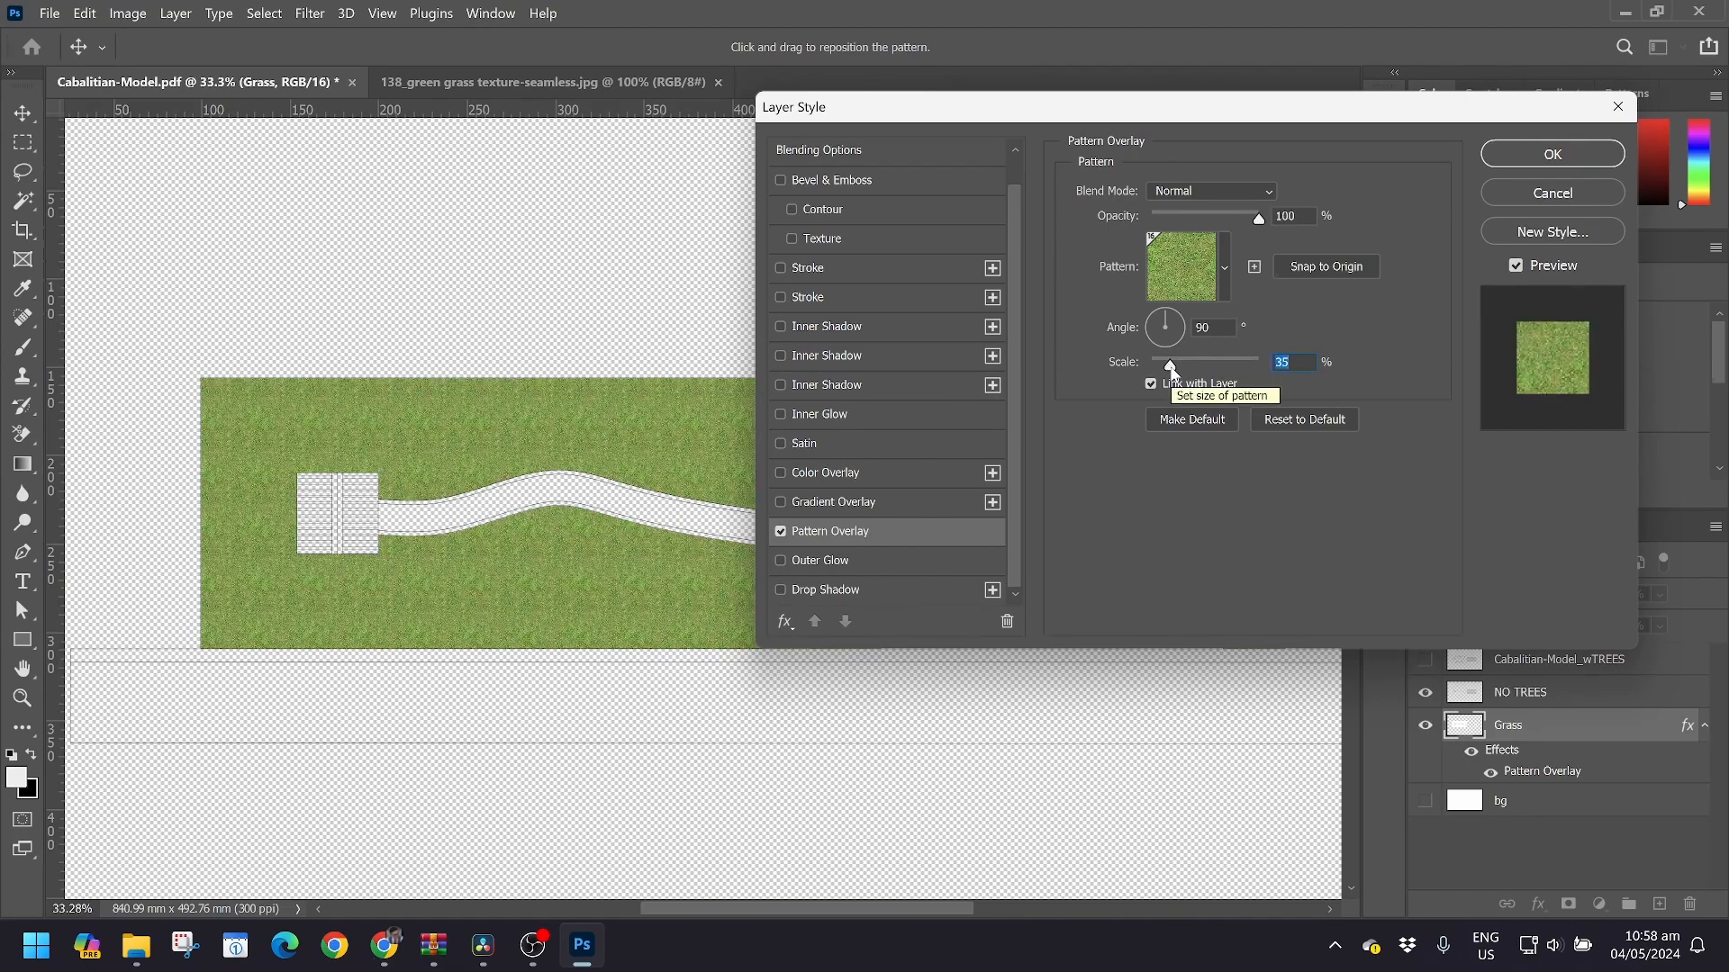
left_click(1206, 328)
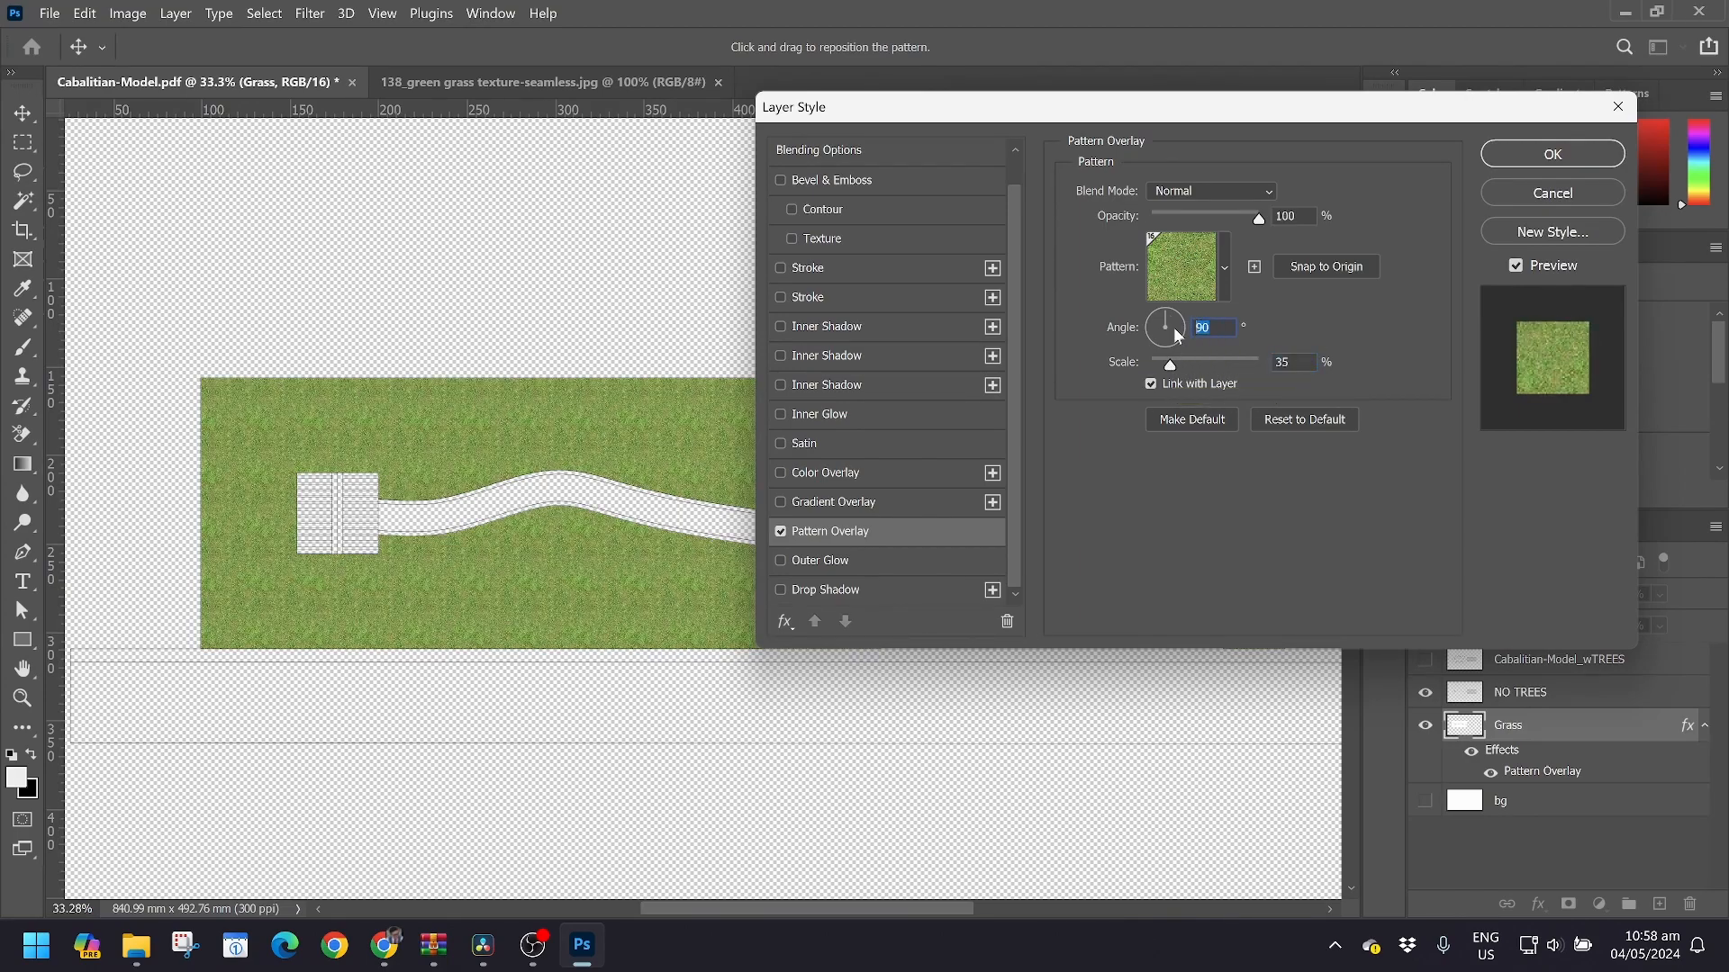
left_click(1174, 327)
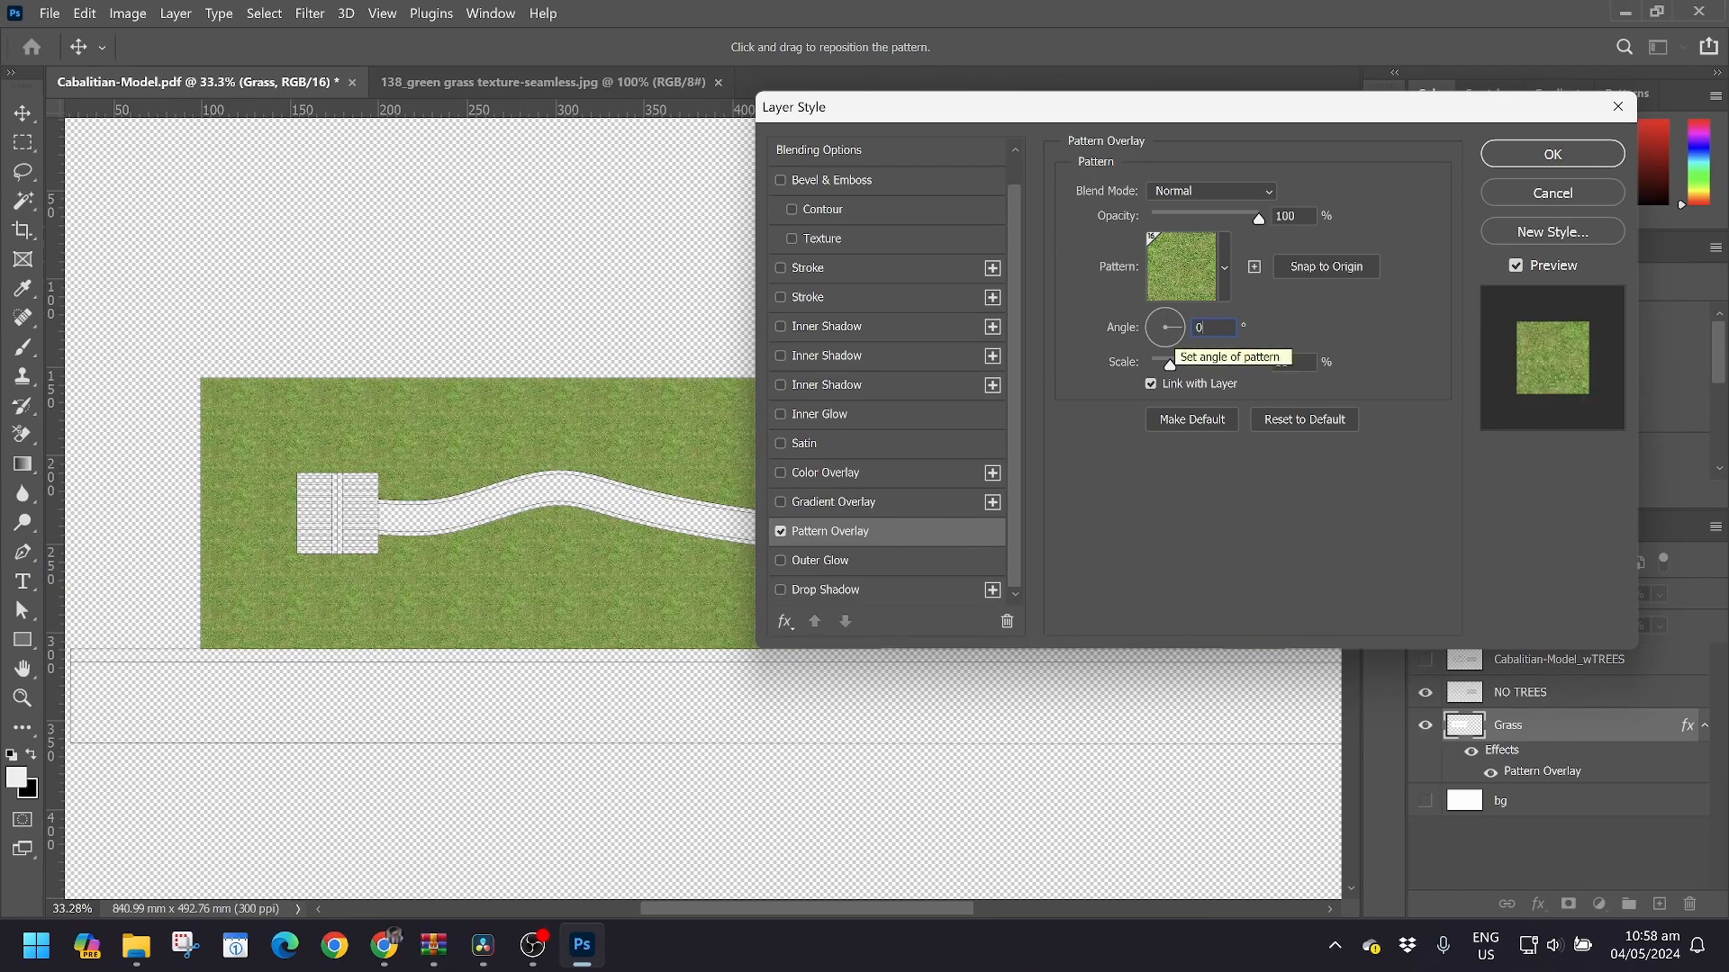
Try a 45° angle for the grass pattern overlay
type("45")
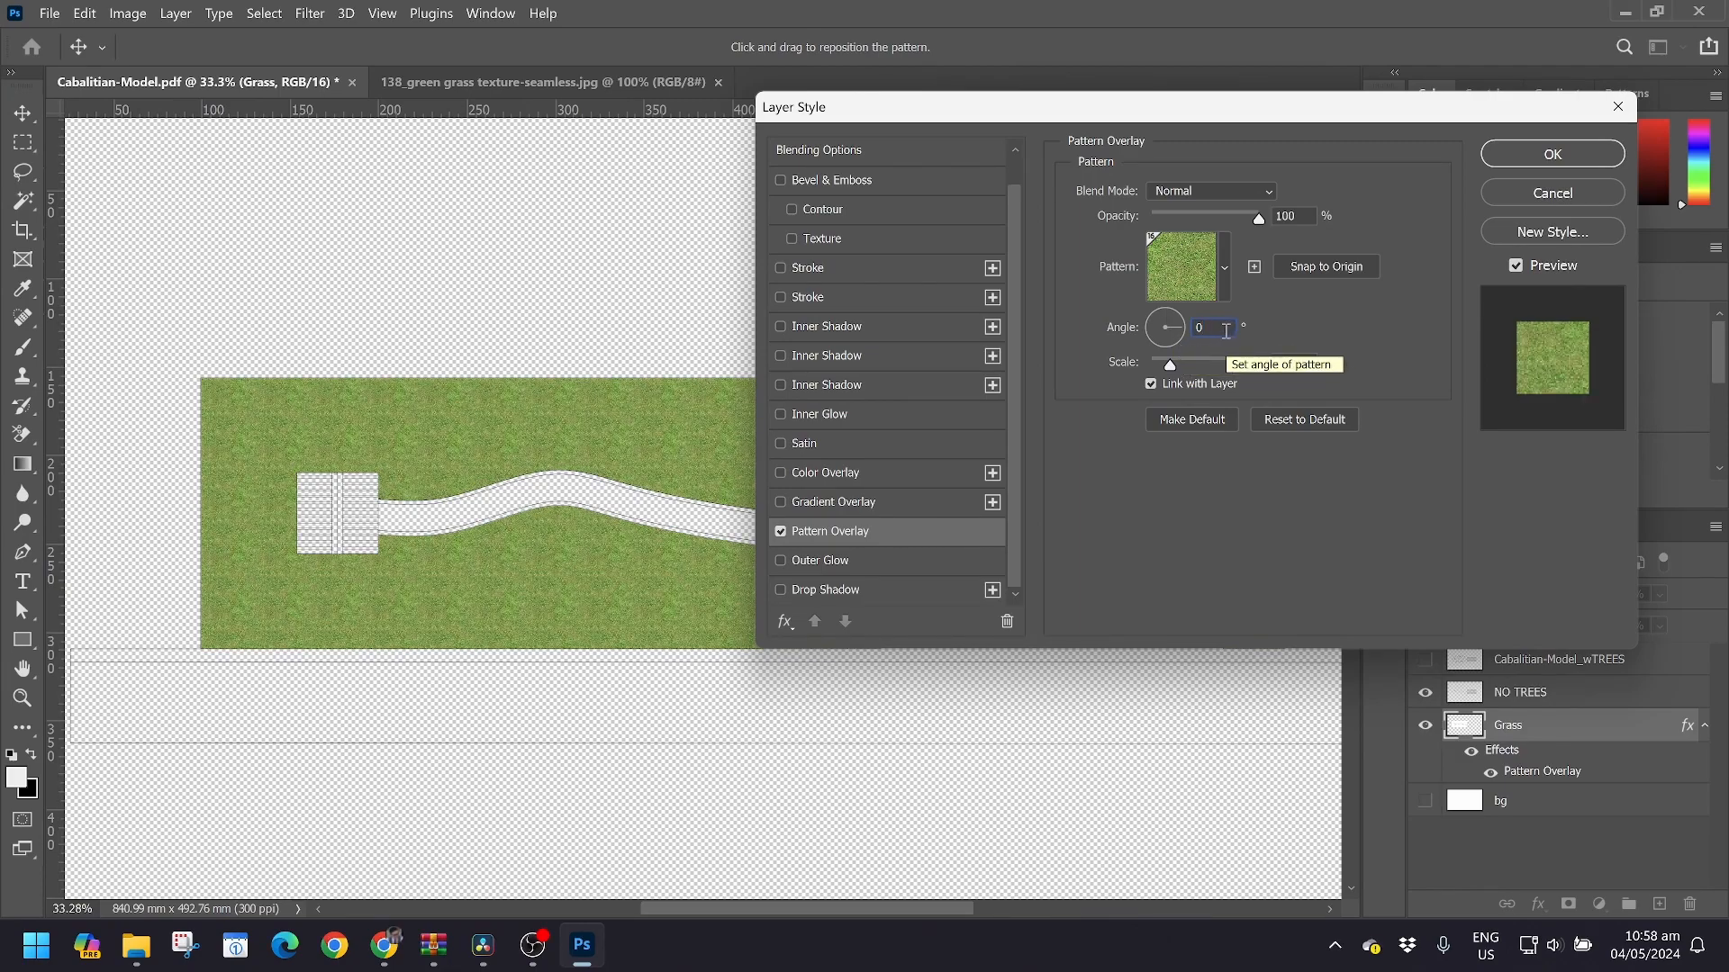
key("BackSpace")
key("BackSpace")
key("BackSpace")
type("45")
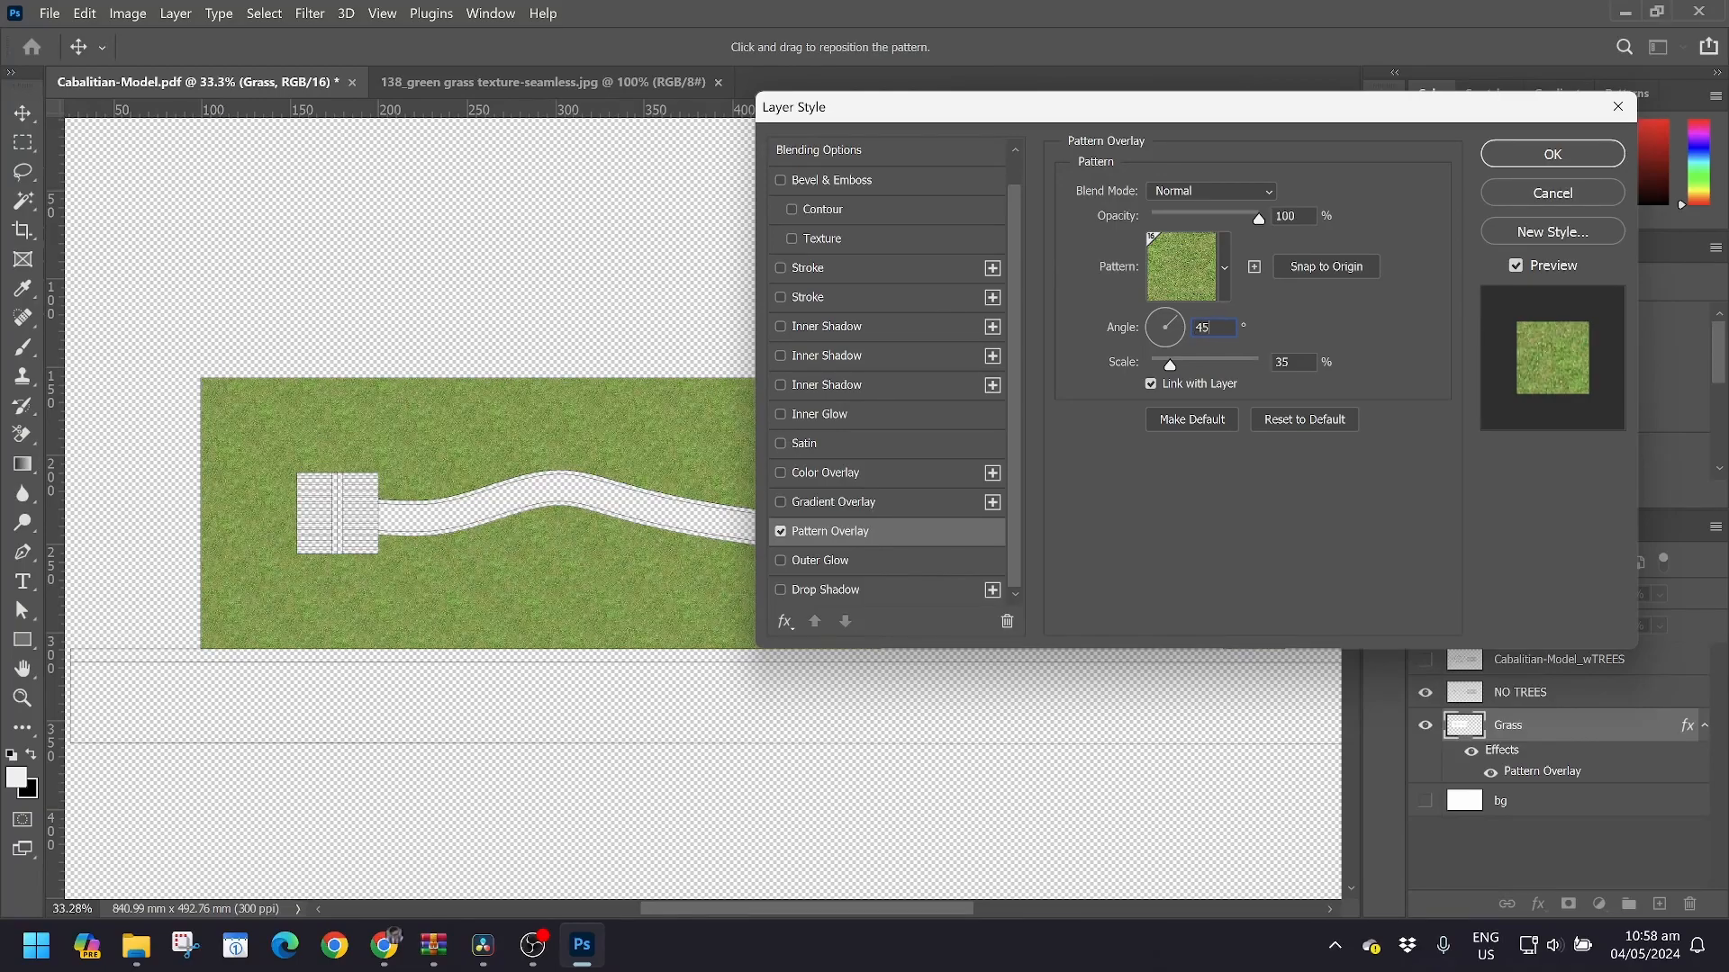
Set the grass pattern's angle back to 0° and apply the layer style
key("BackSpace")
key("BackSpace")
type("0")
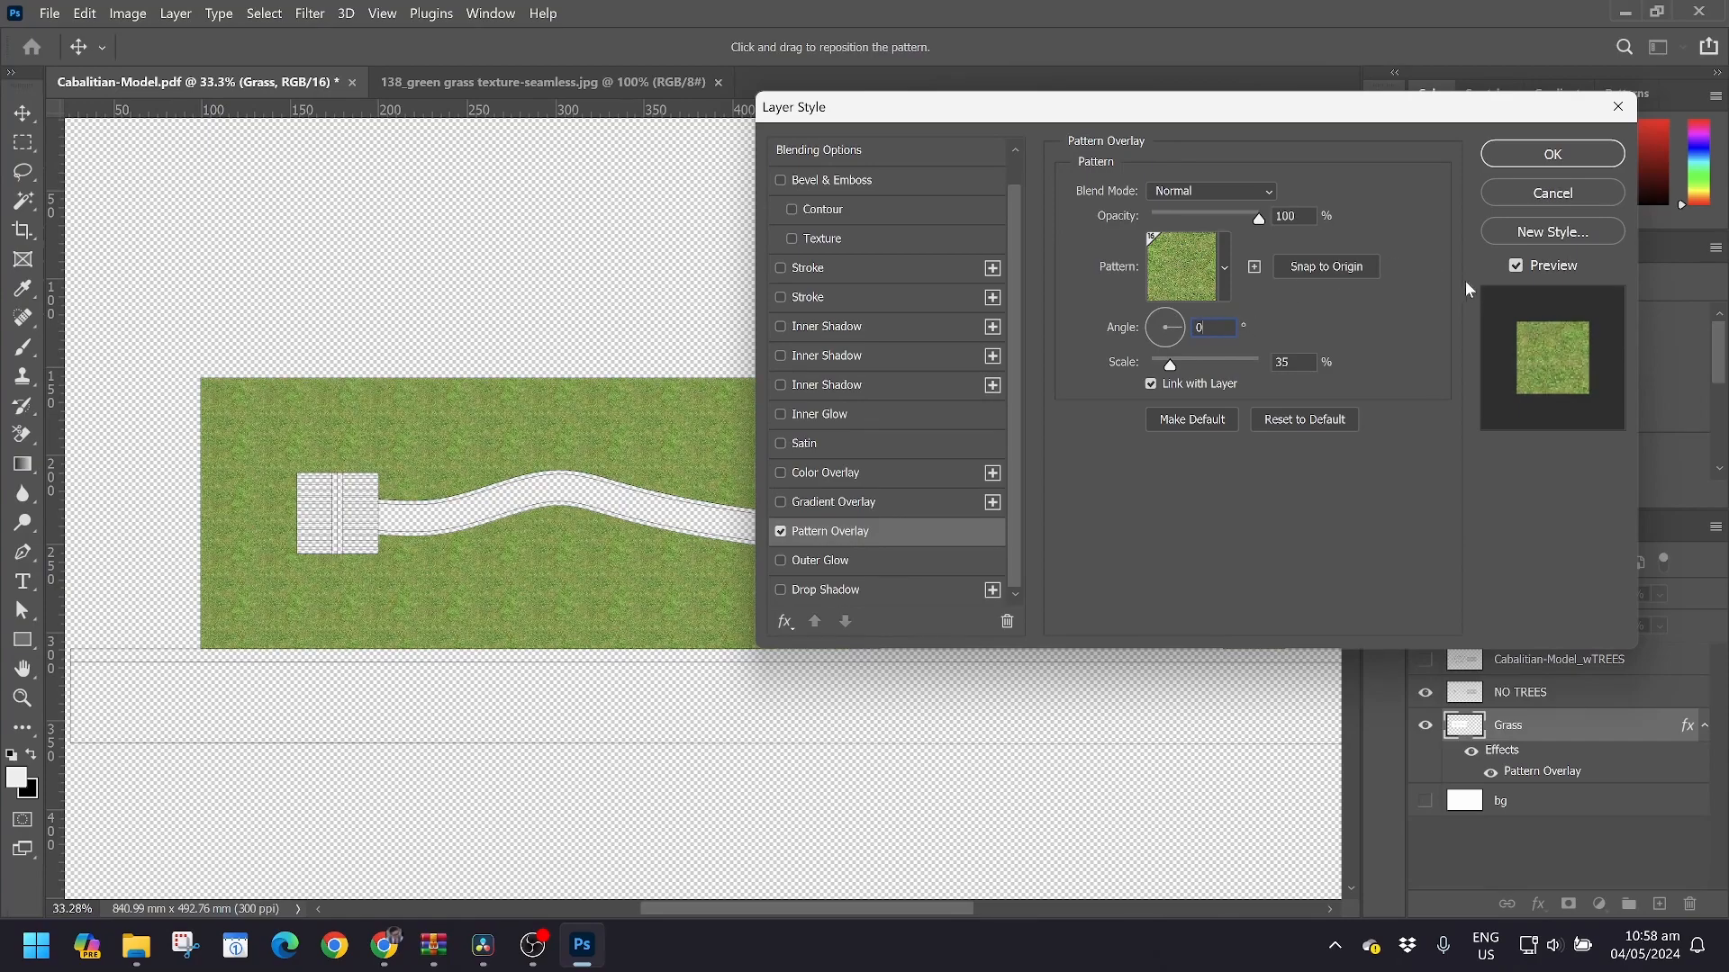
left_click(1563, 155)
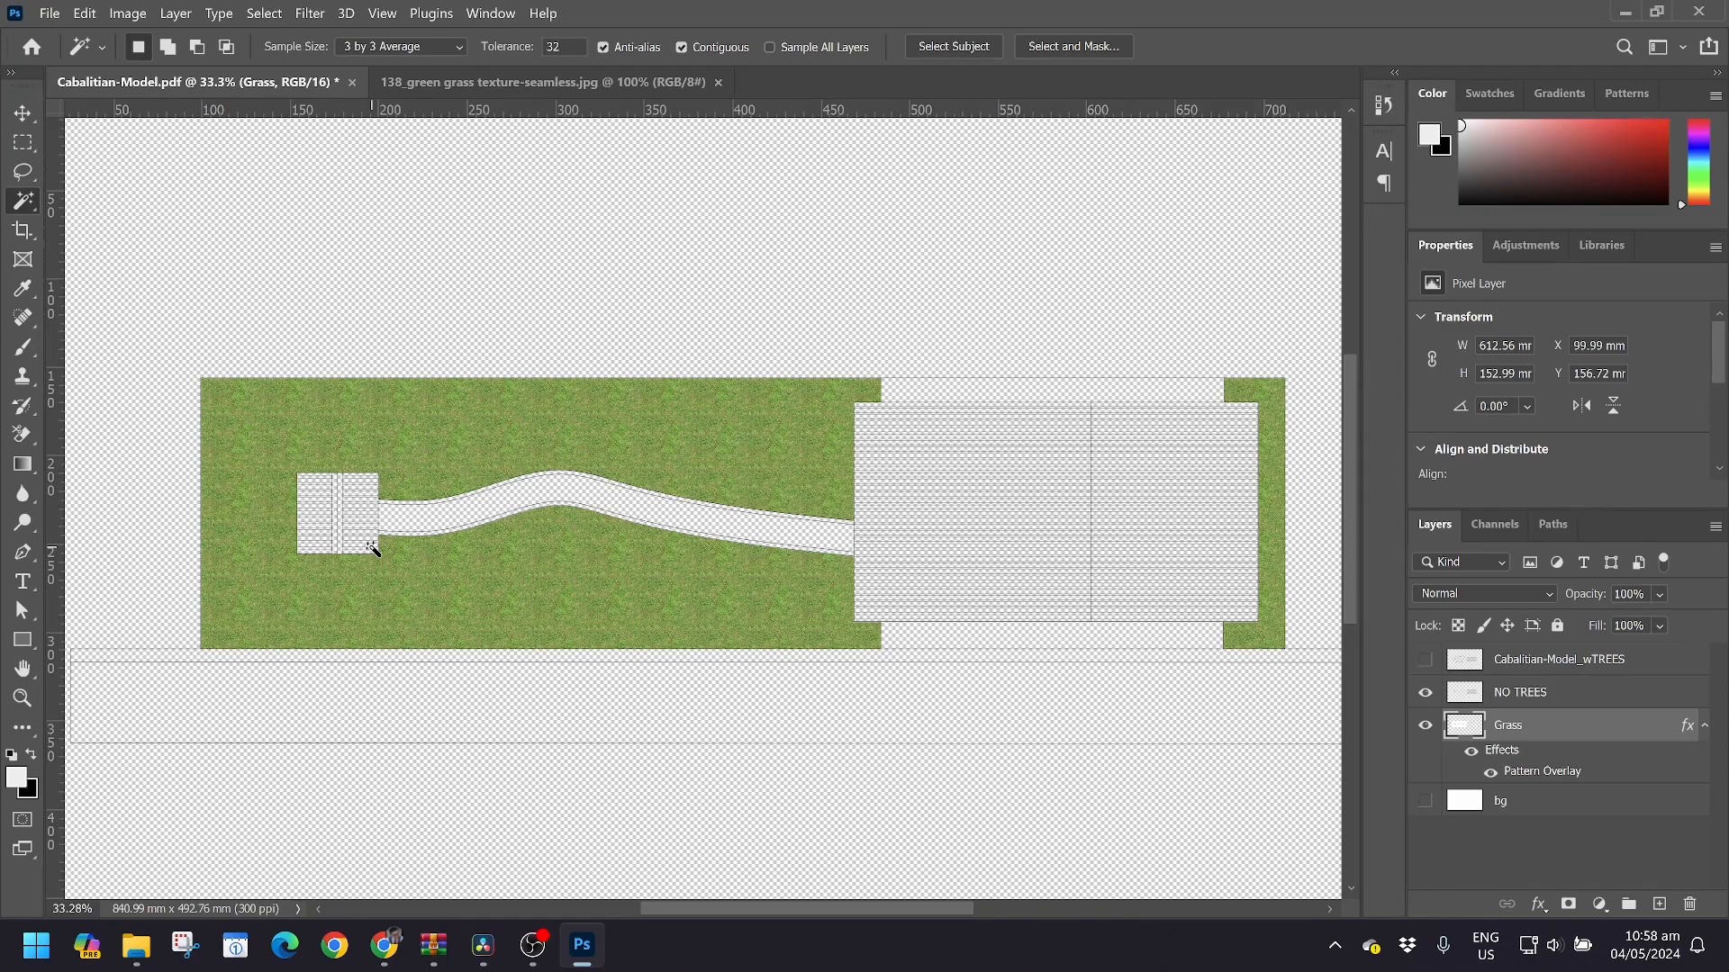
Select the curved path between the small and large buildings with the Magic Wand on the NO TREES layer
scroll(373, 549, "down", 2)
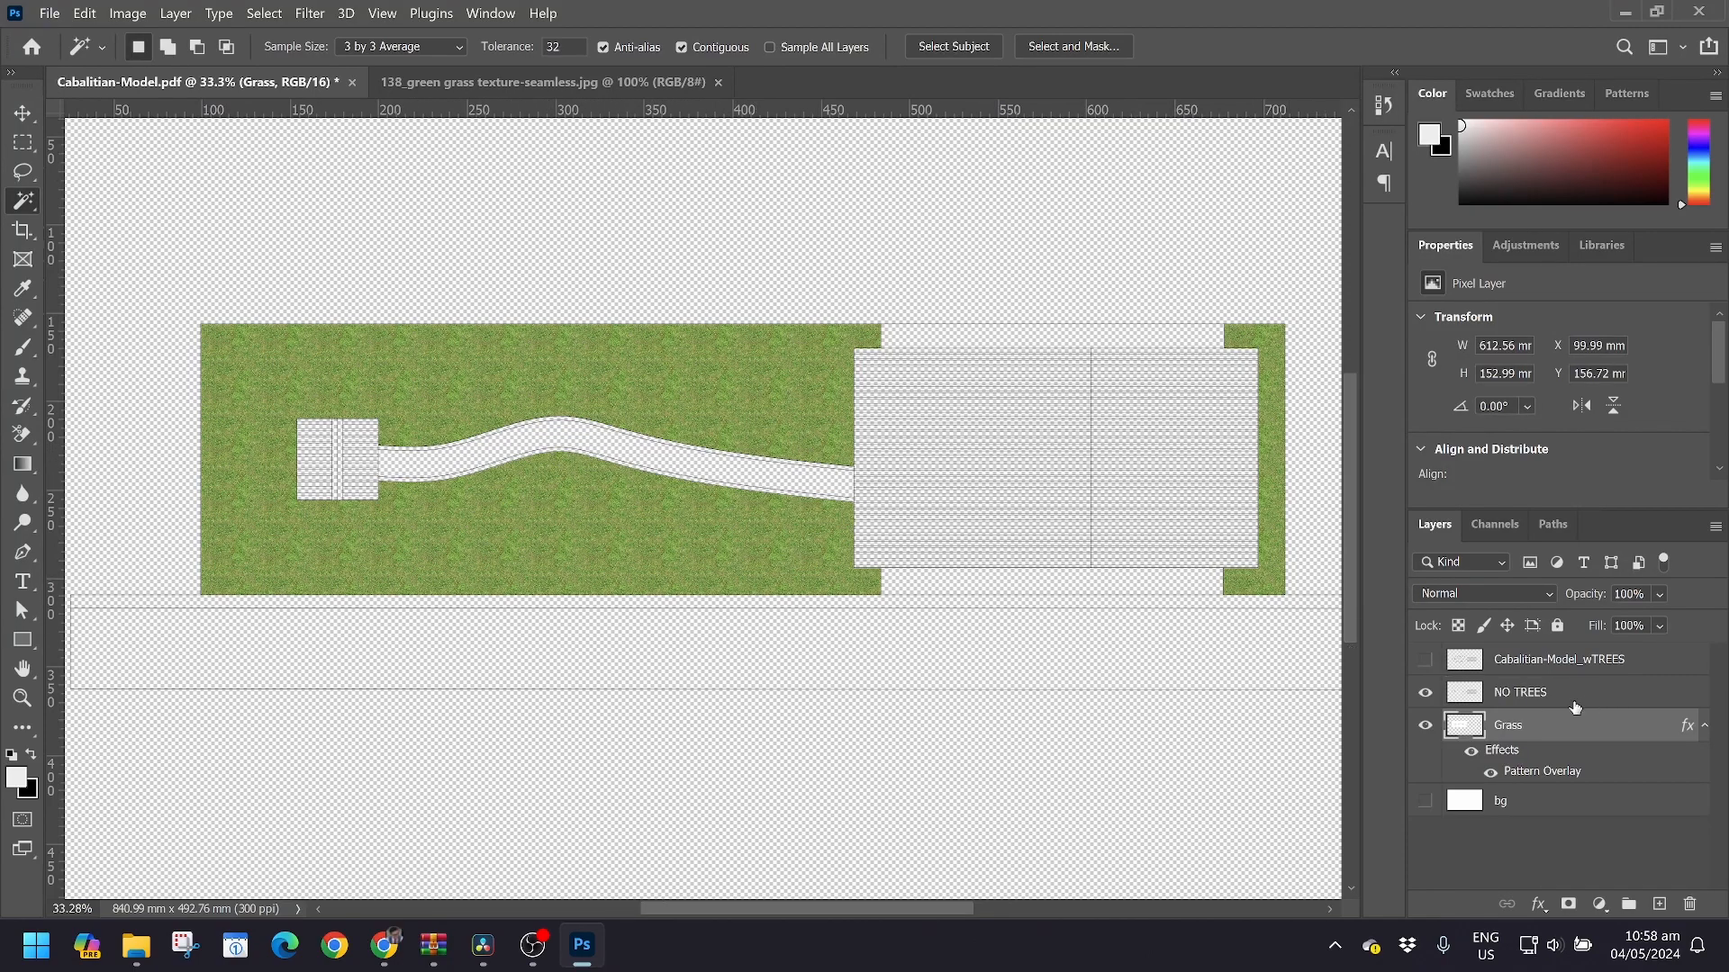
left_click(1506, 696)
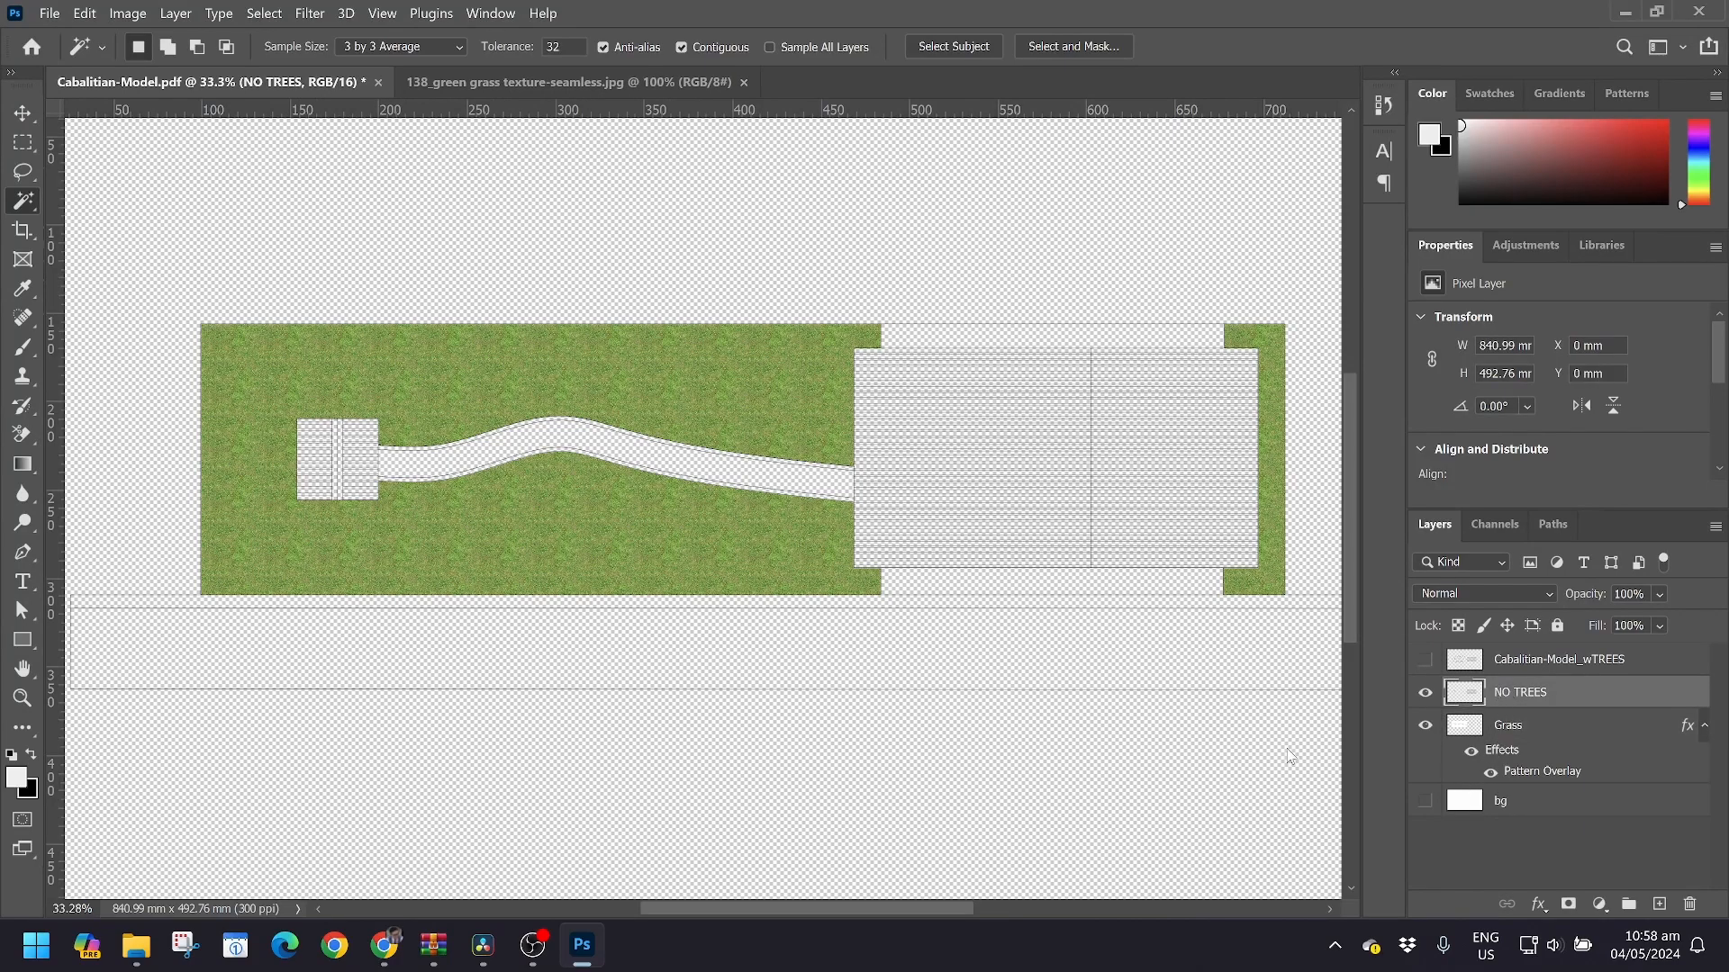
left_click(635, 449)
Show the bg layer and copy the selected path area from it onto a new layer named Terracota
left_click(1425, 801)
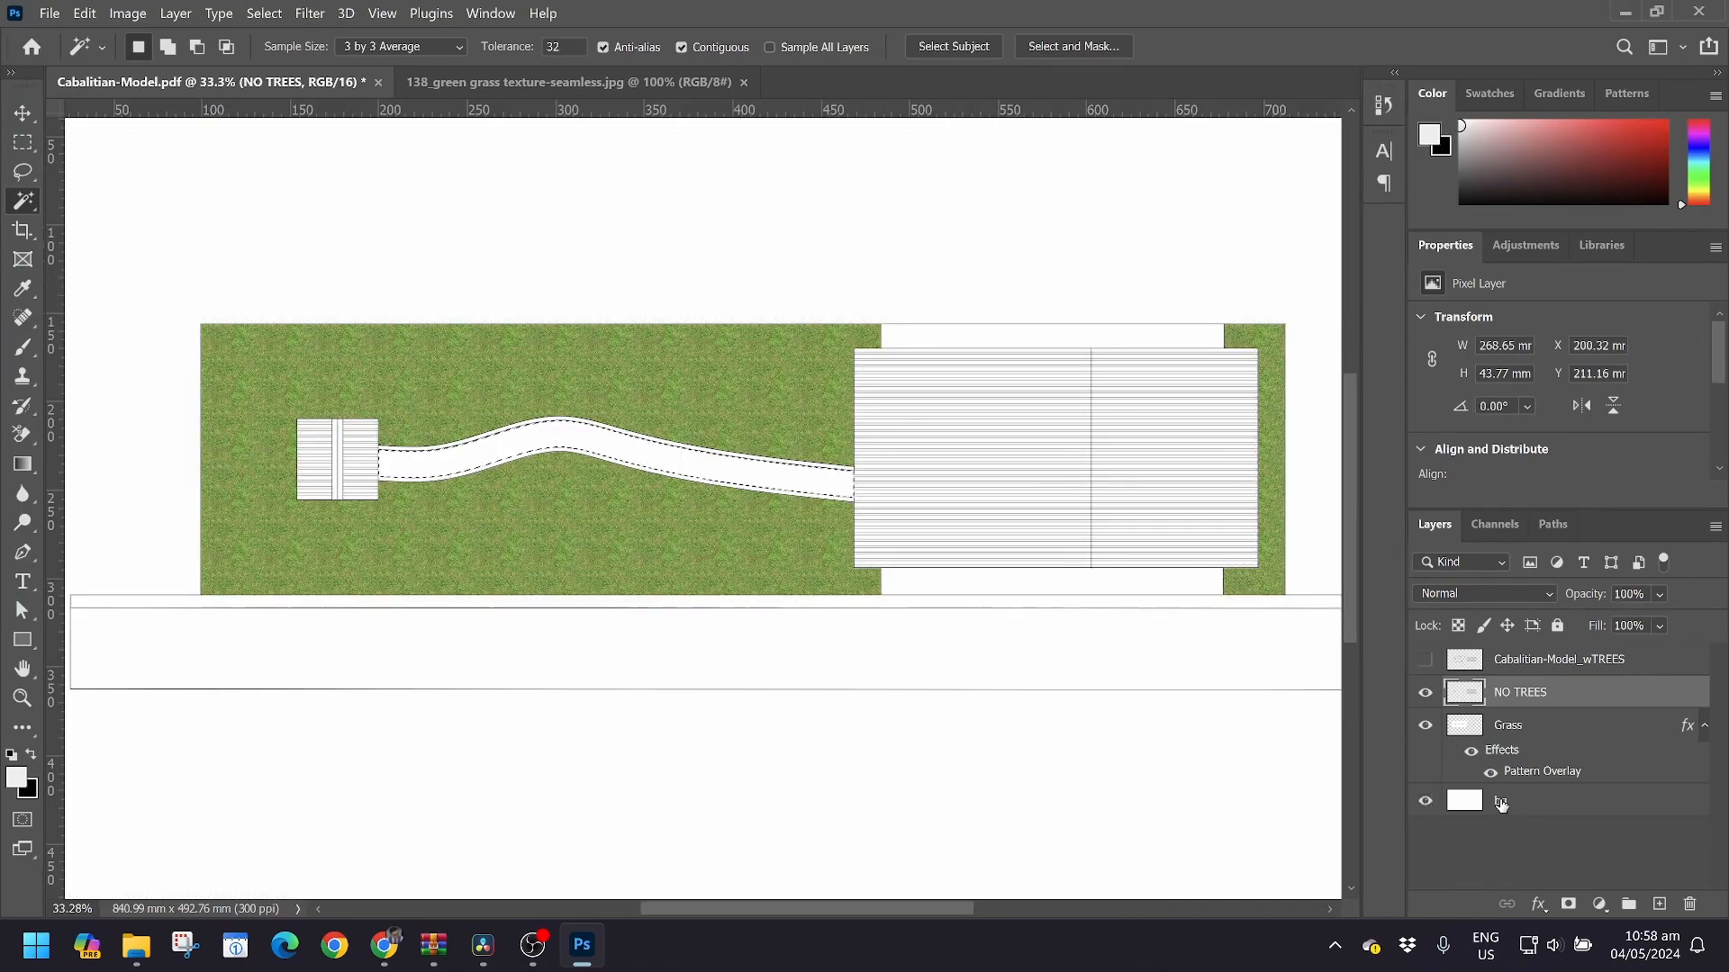
left_click(1500, 803)
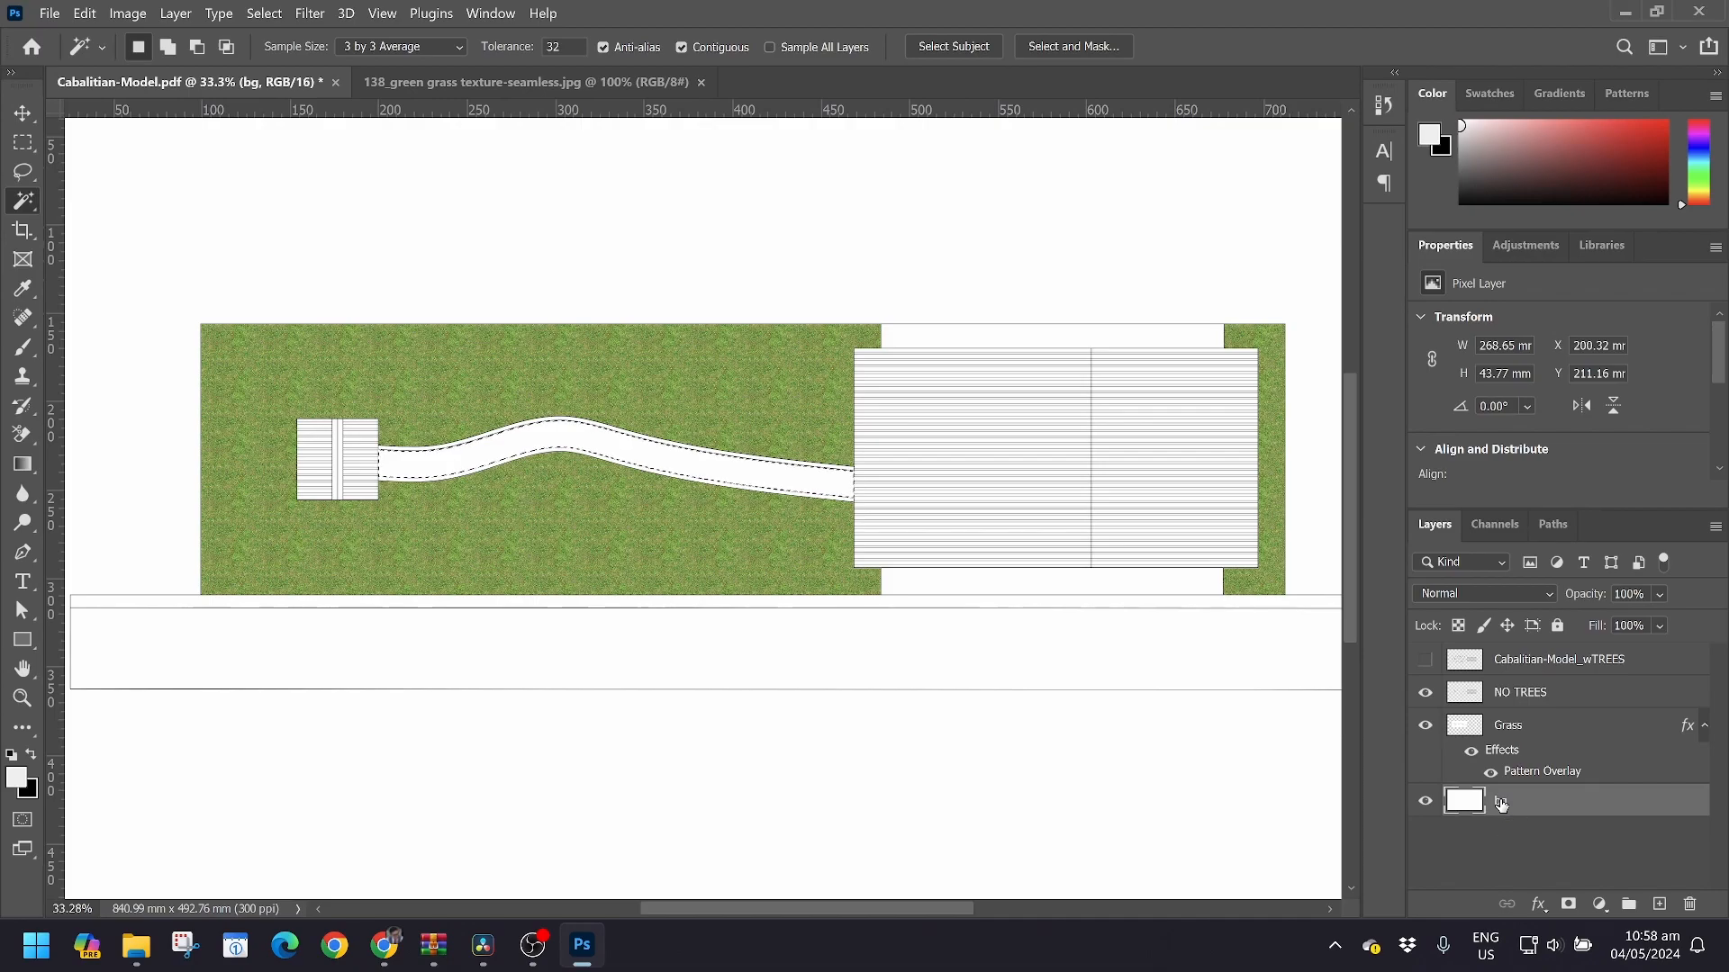
key("ctrl+j")
double_click(1501, 803)
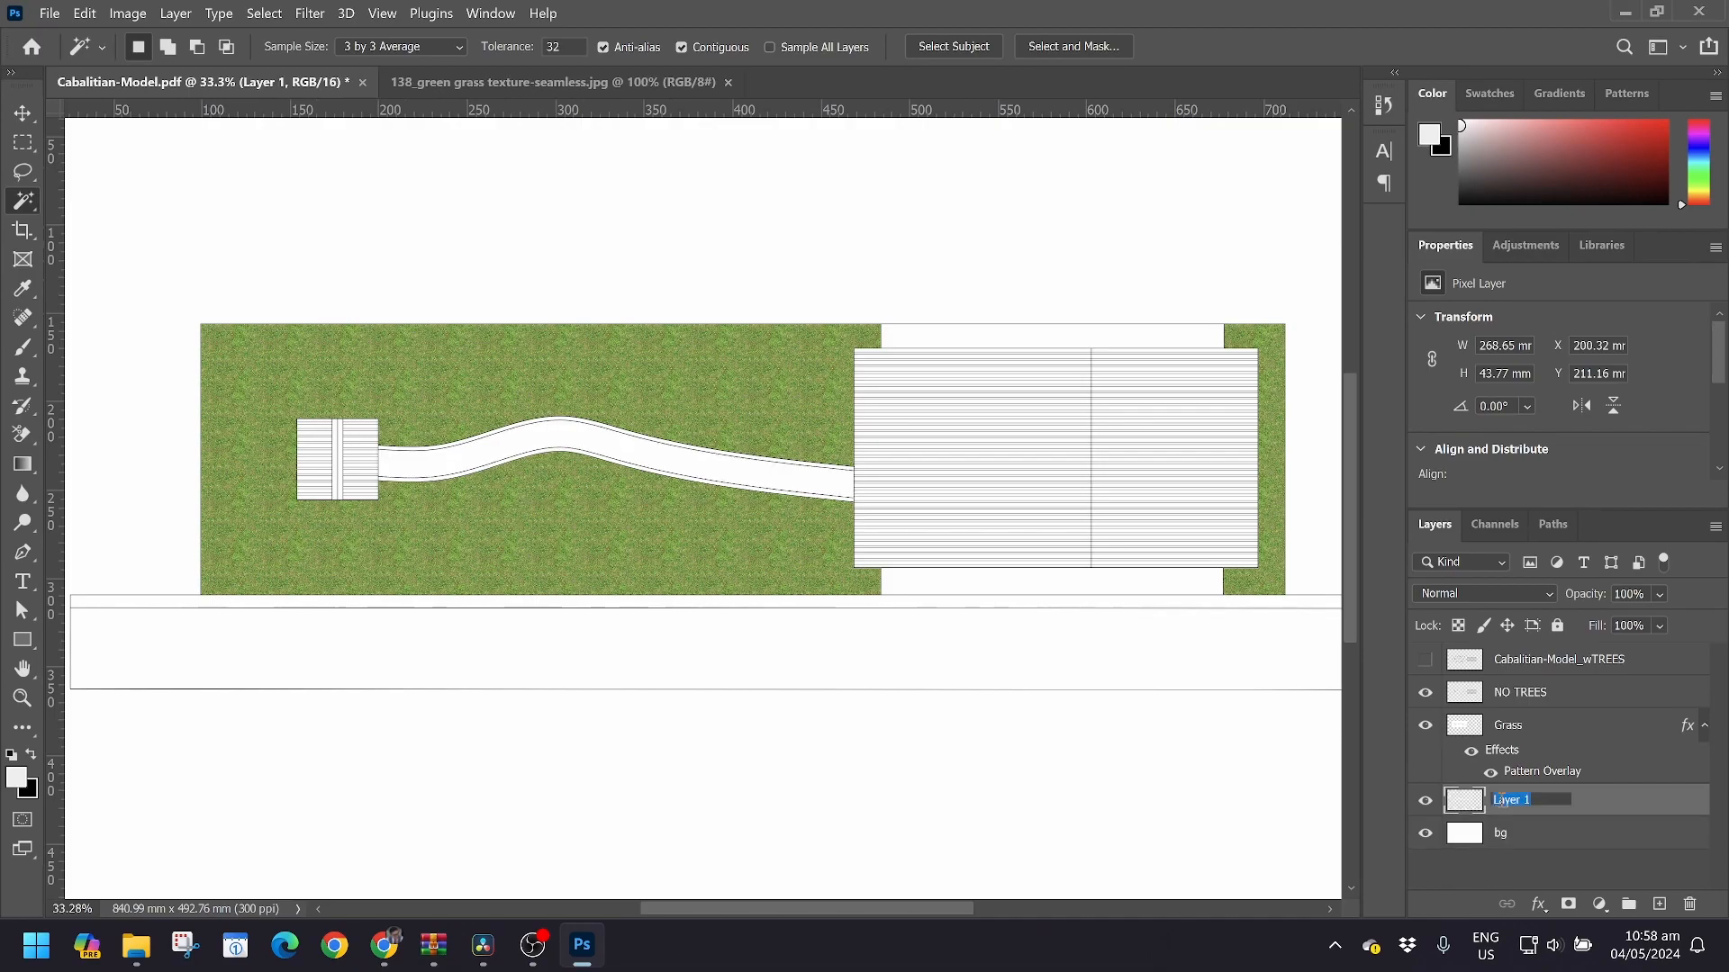
type("Terracota")
left_click(1587, 848)
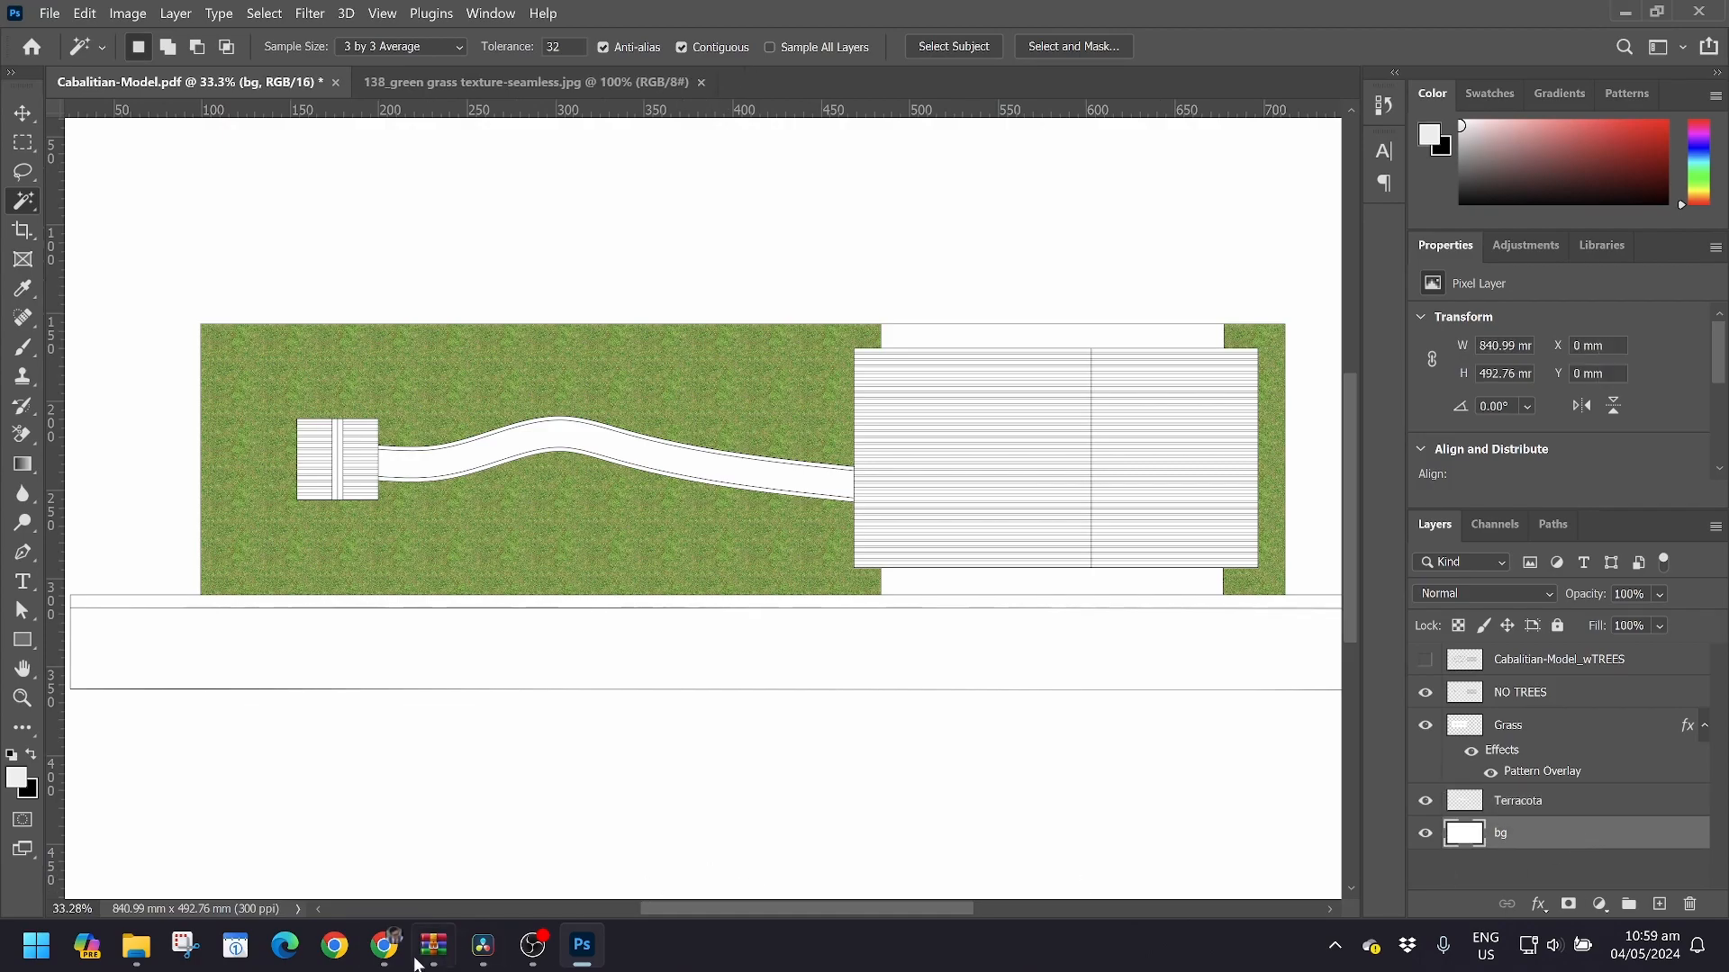
Switch to File Explorer and open the cotto paving outdoor regular blocks texture from its Downloads subfolder in Photoshop
mouse_move(155, 946)
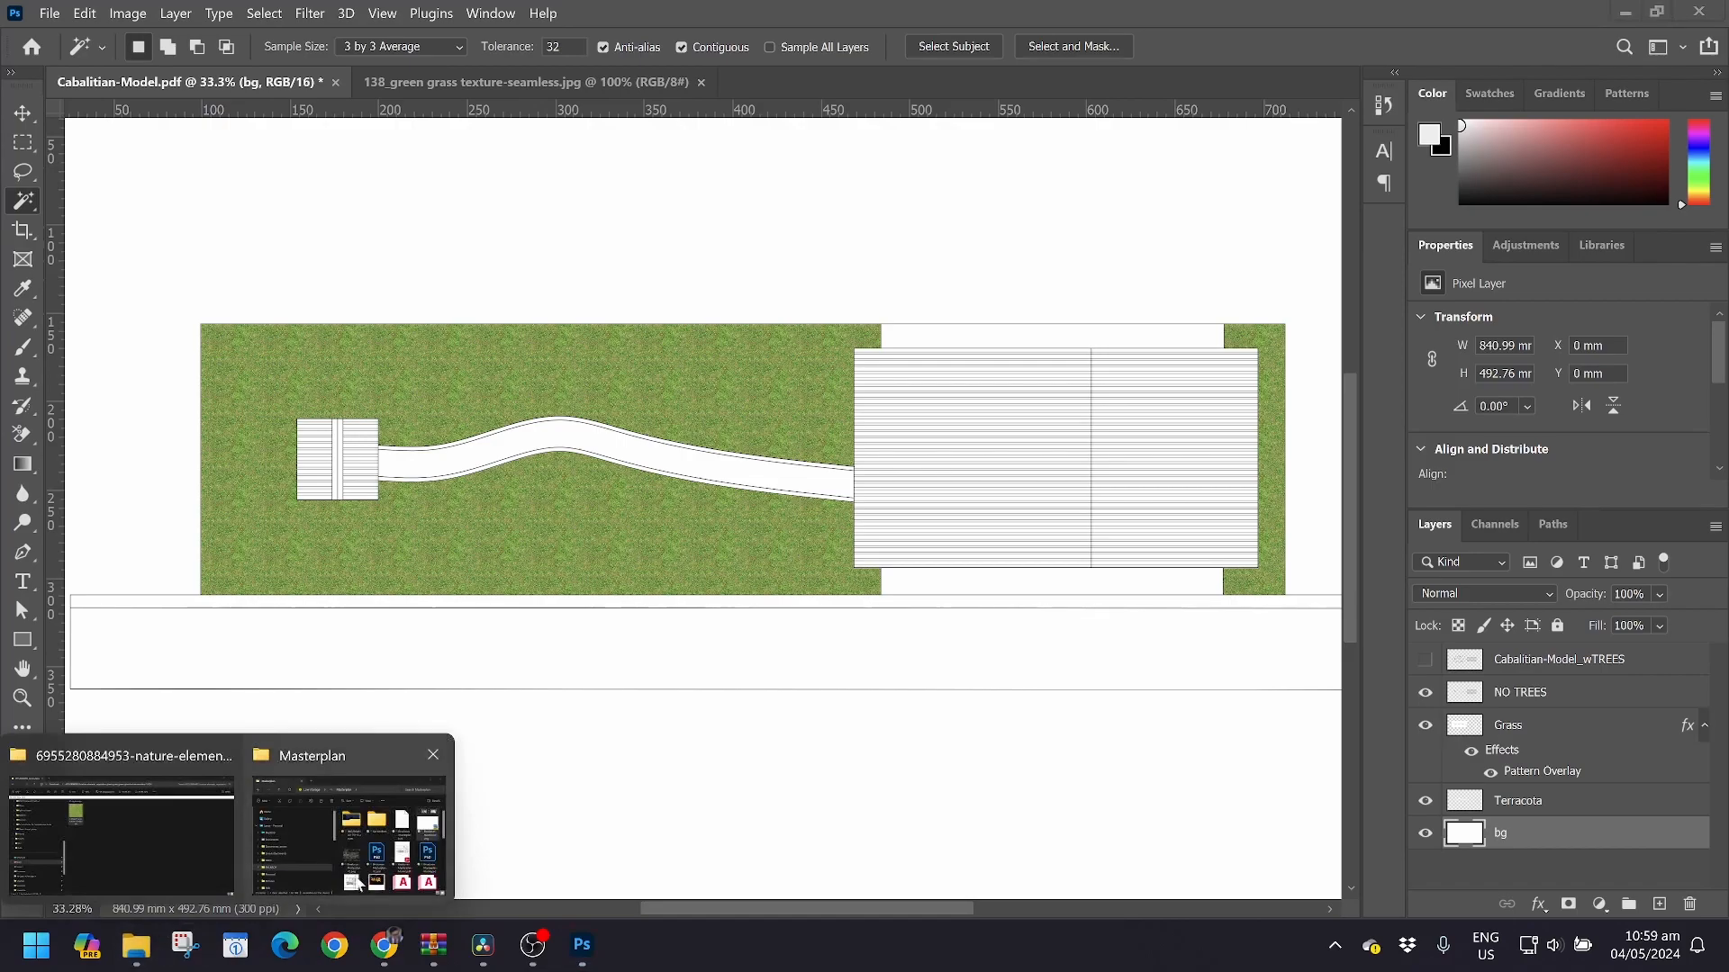
left_click(178, 849)
left_click(27, 62)
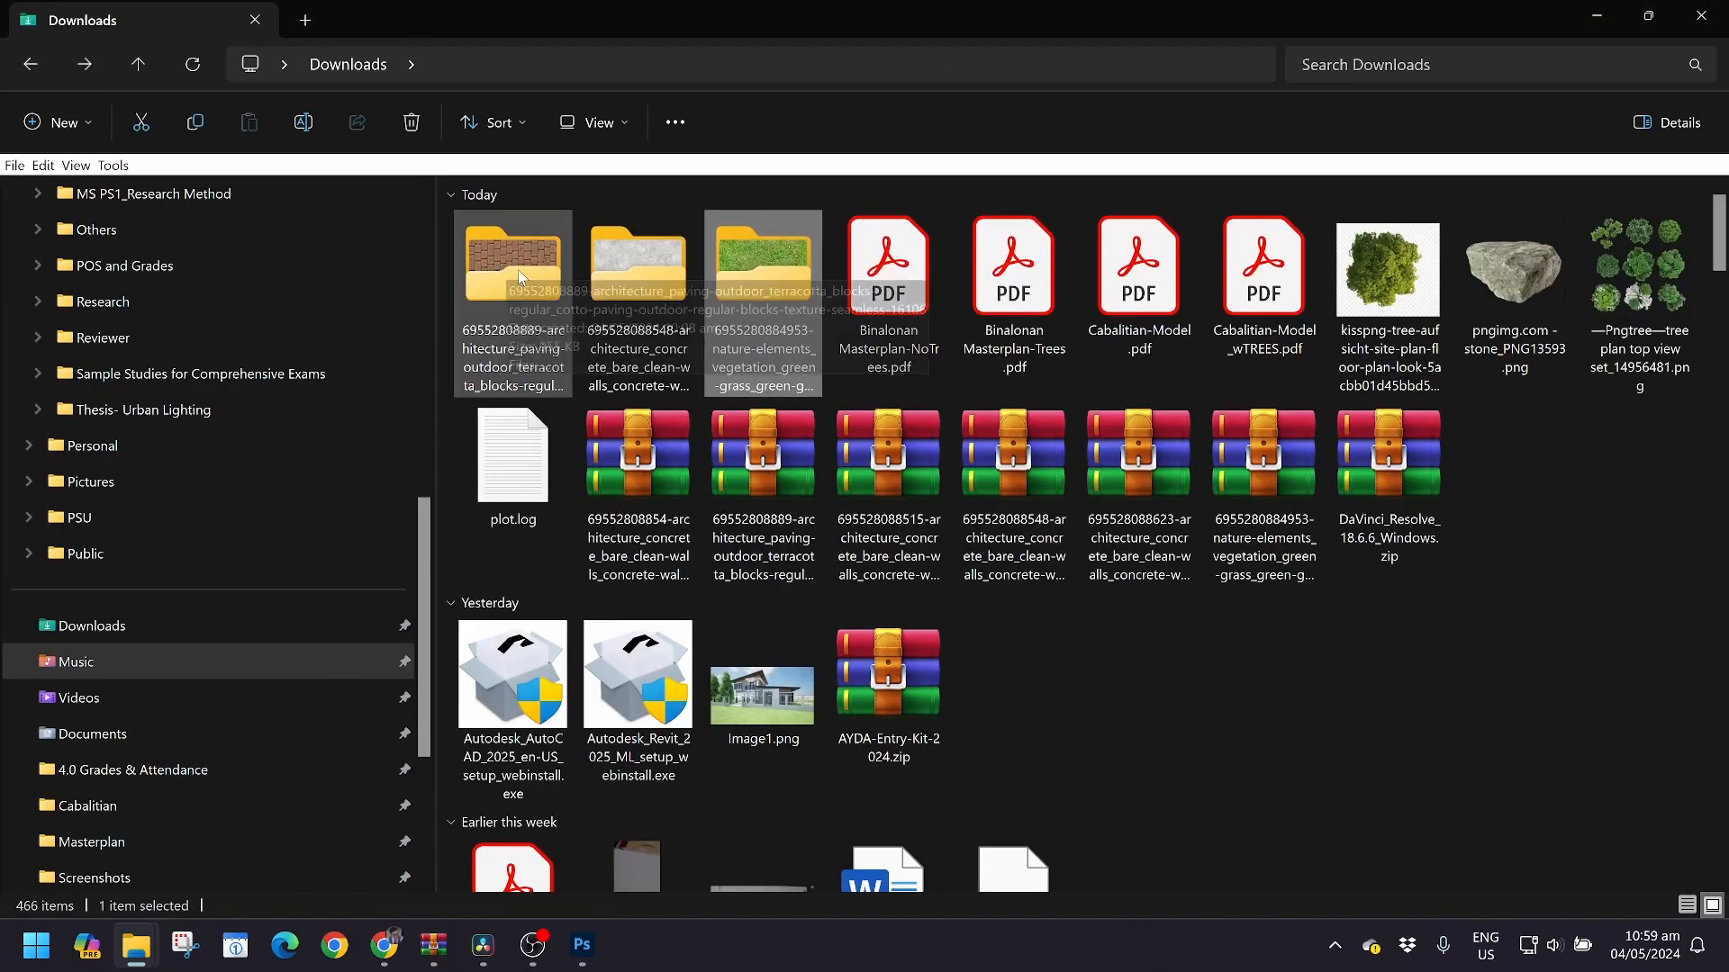
double_click(498, 269)
right_click(527, 286)
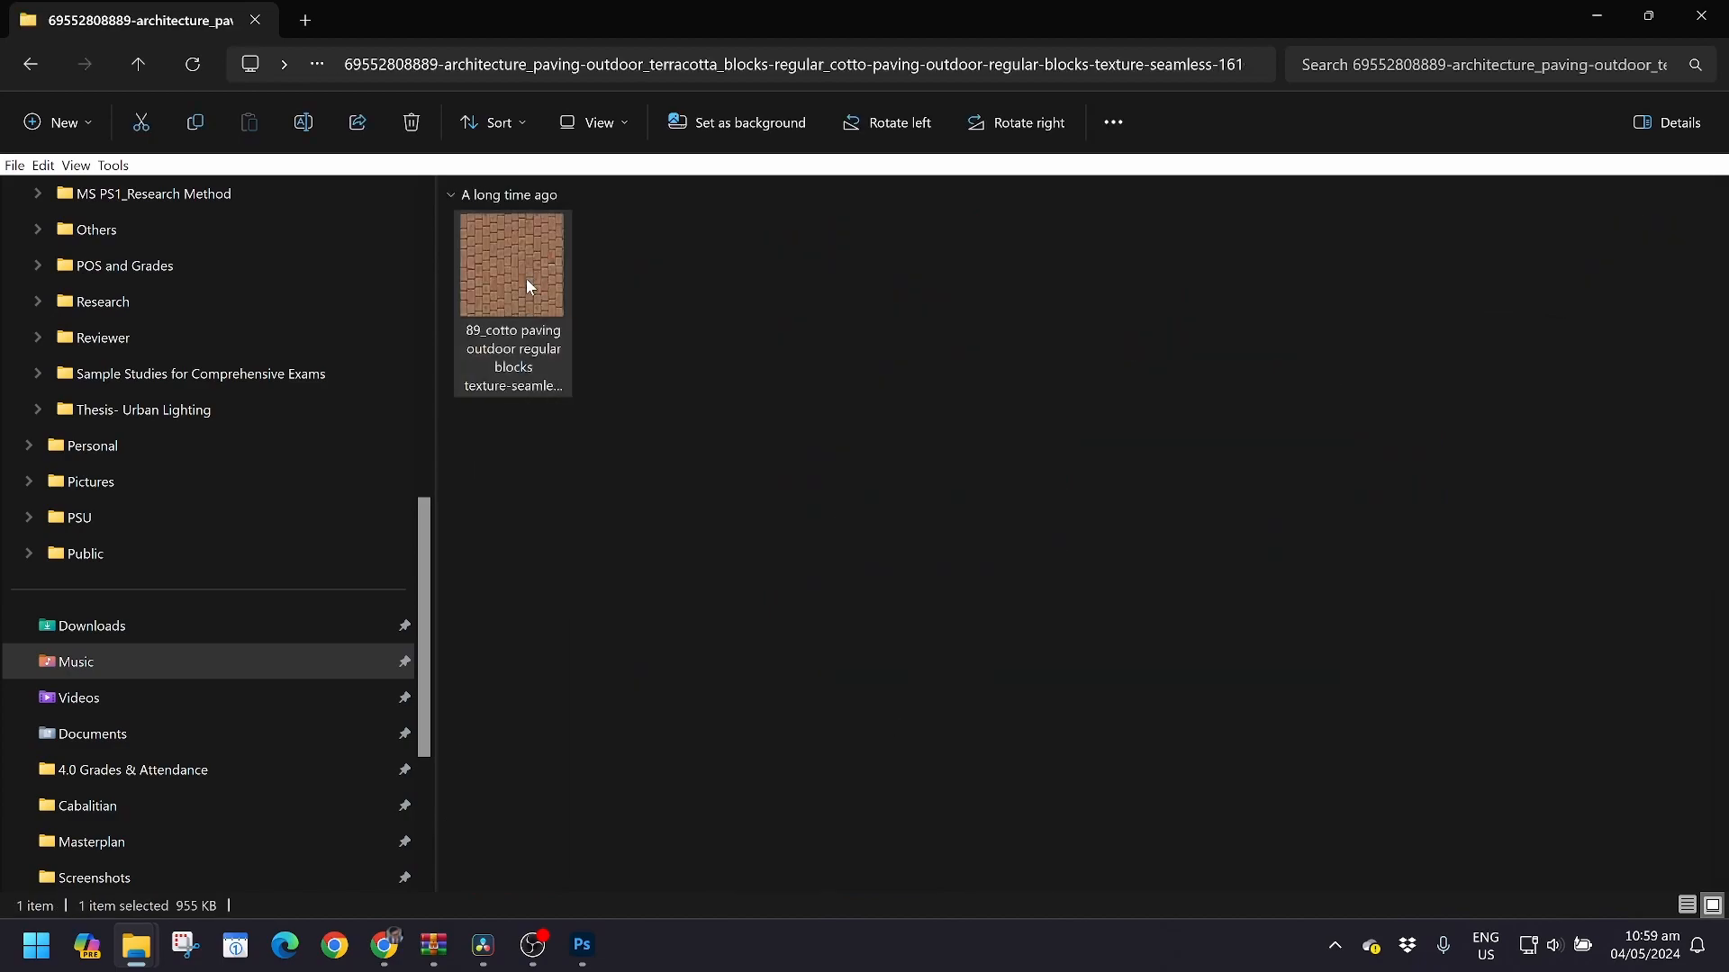
mouse_move(619, 294)
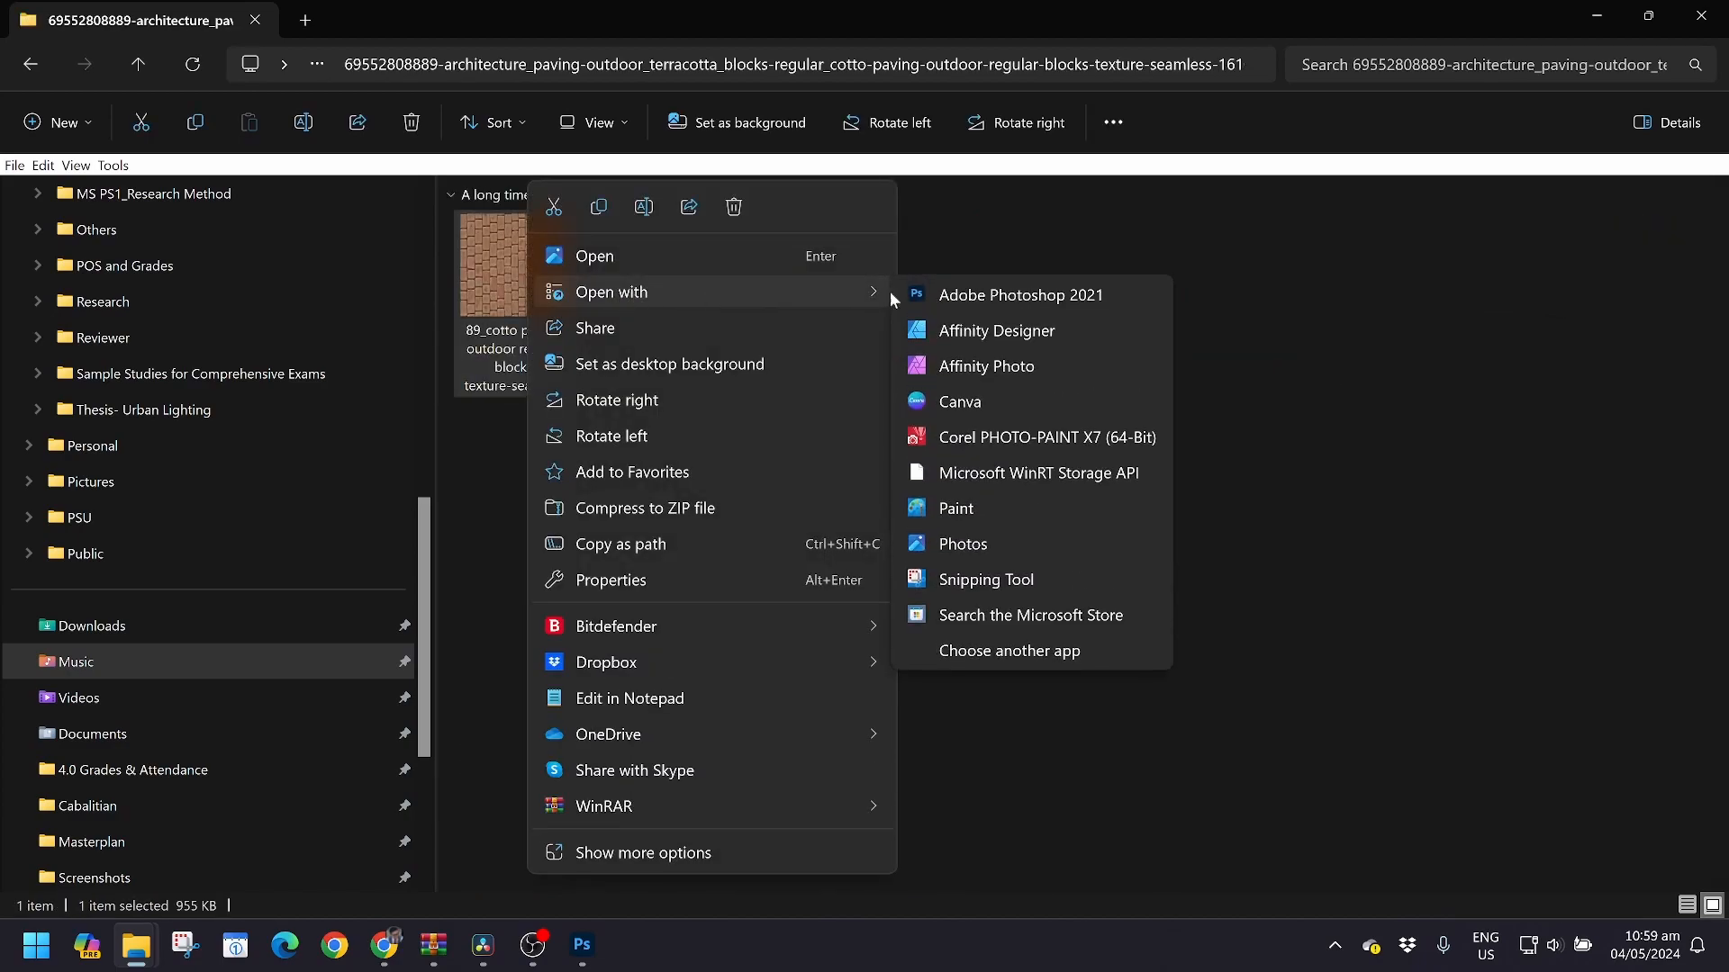
left_click(965, 291)
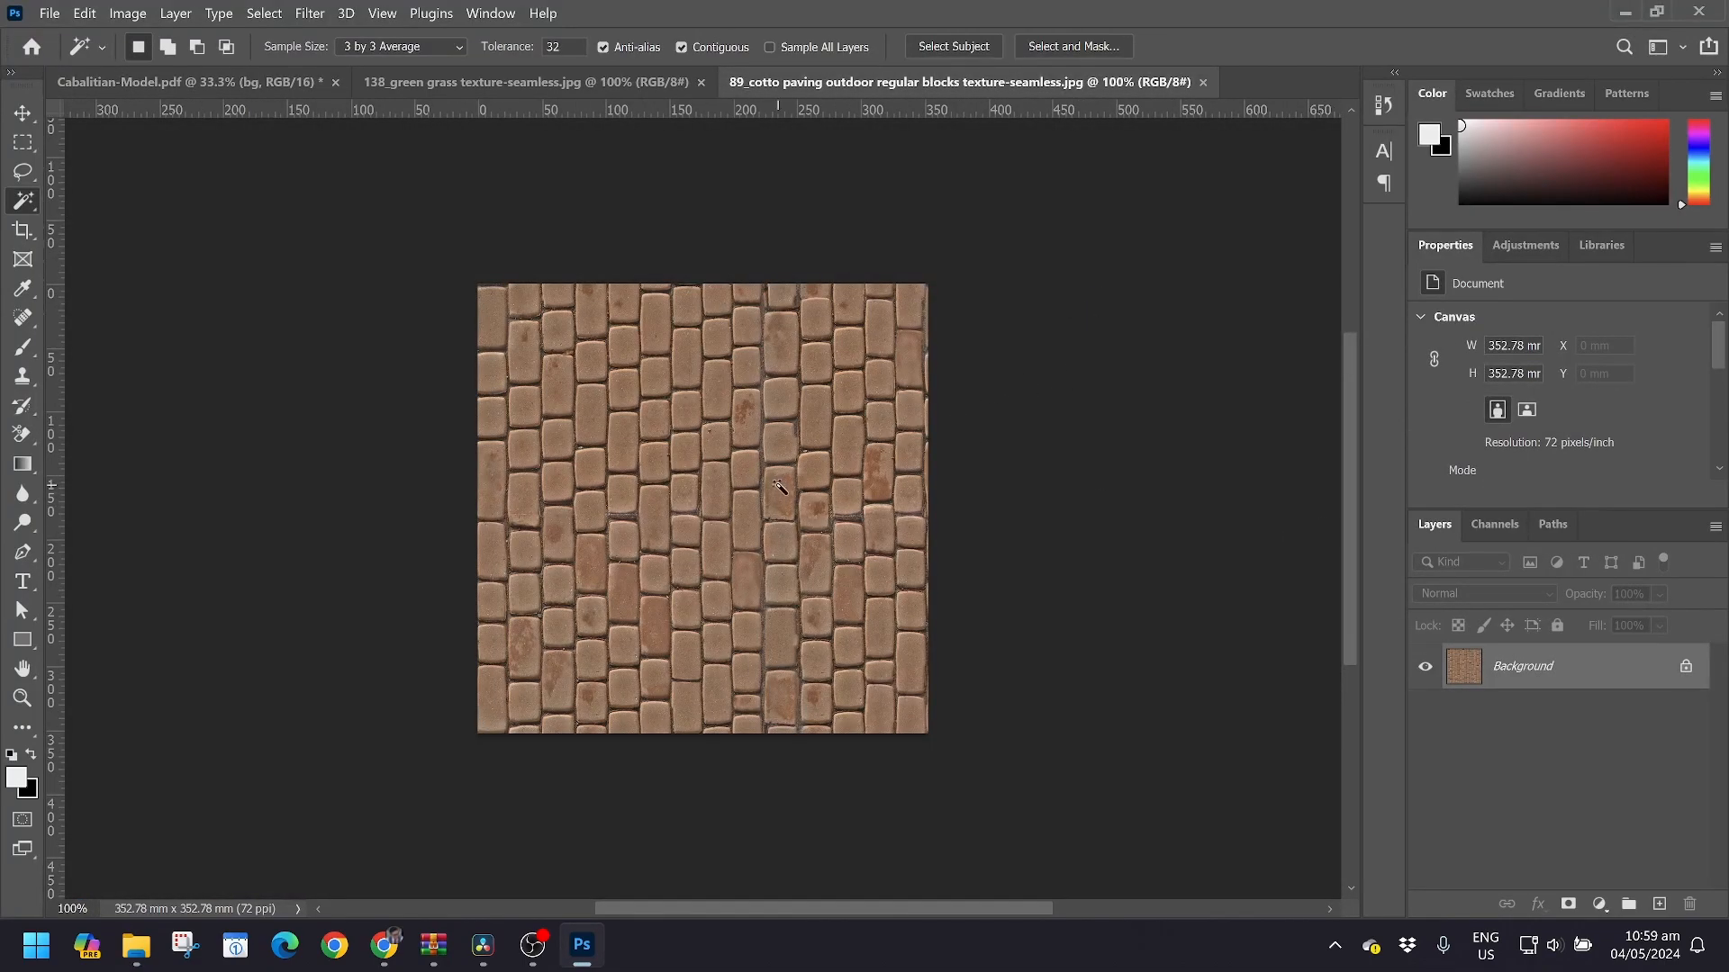
Switch to Chrome and browse the texture categories on sketchuptextureclub.com in a new tab
left_click(385, 945)
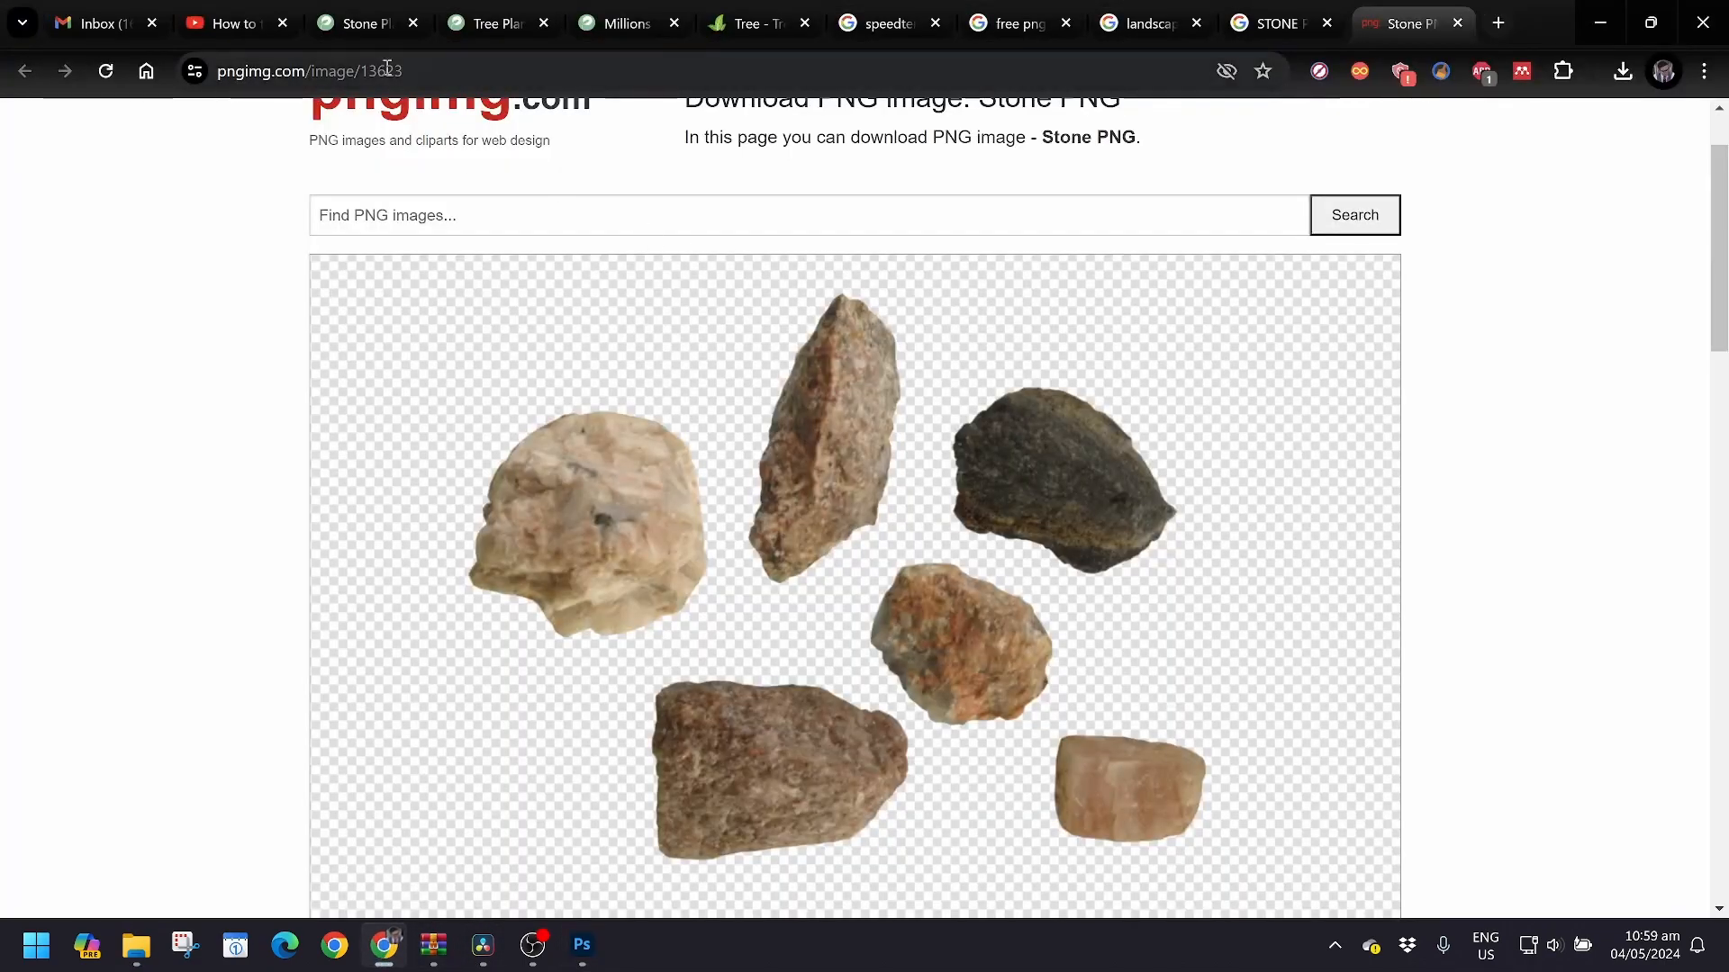
left_click(1498, 23)
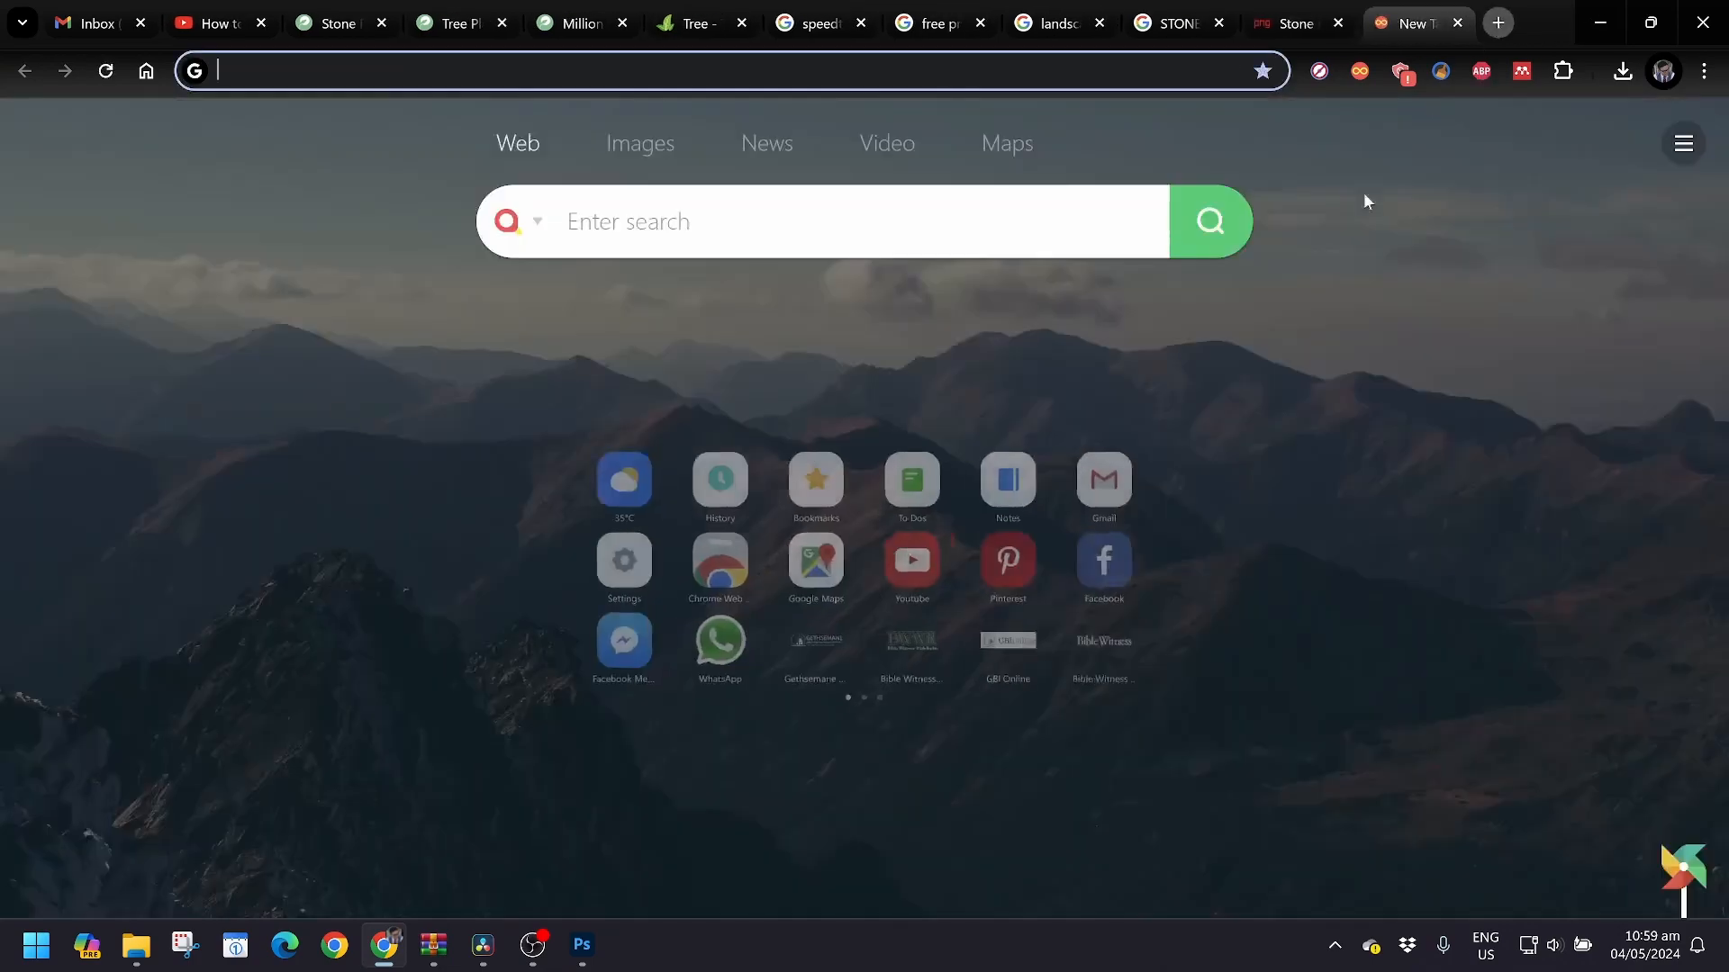
scroll(1117, 513, "down", 1)
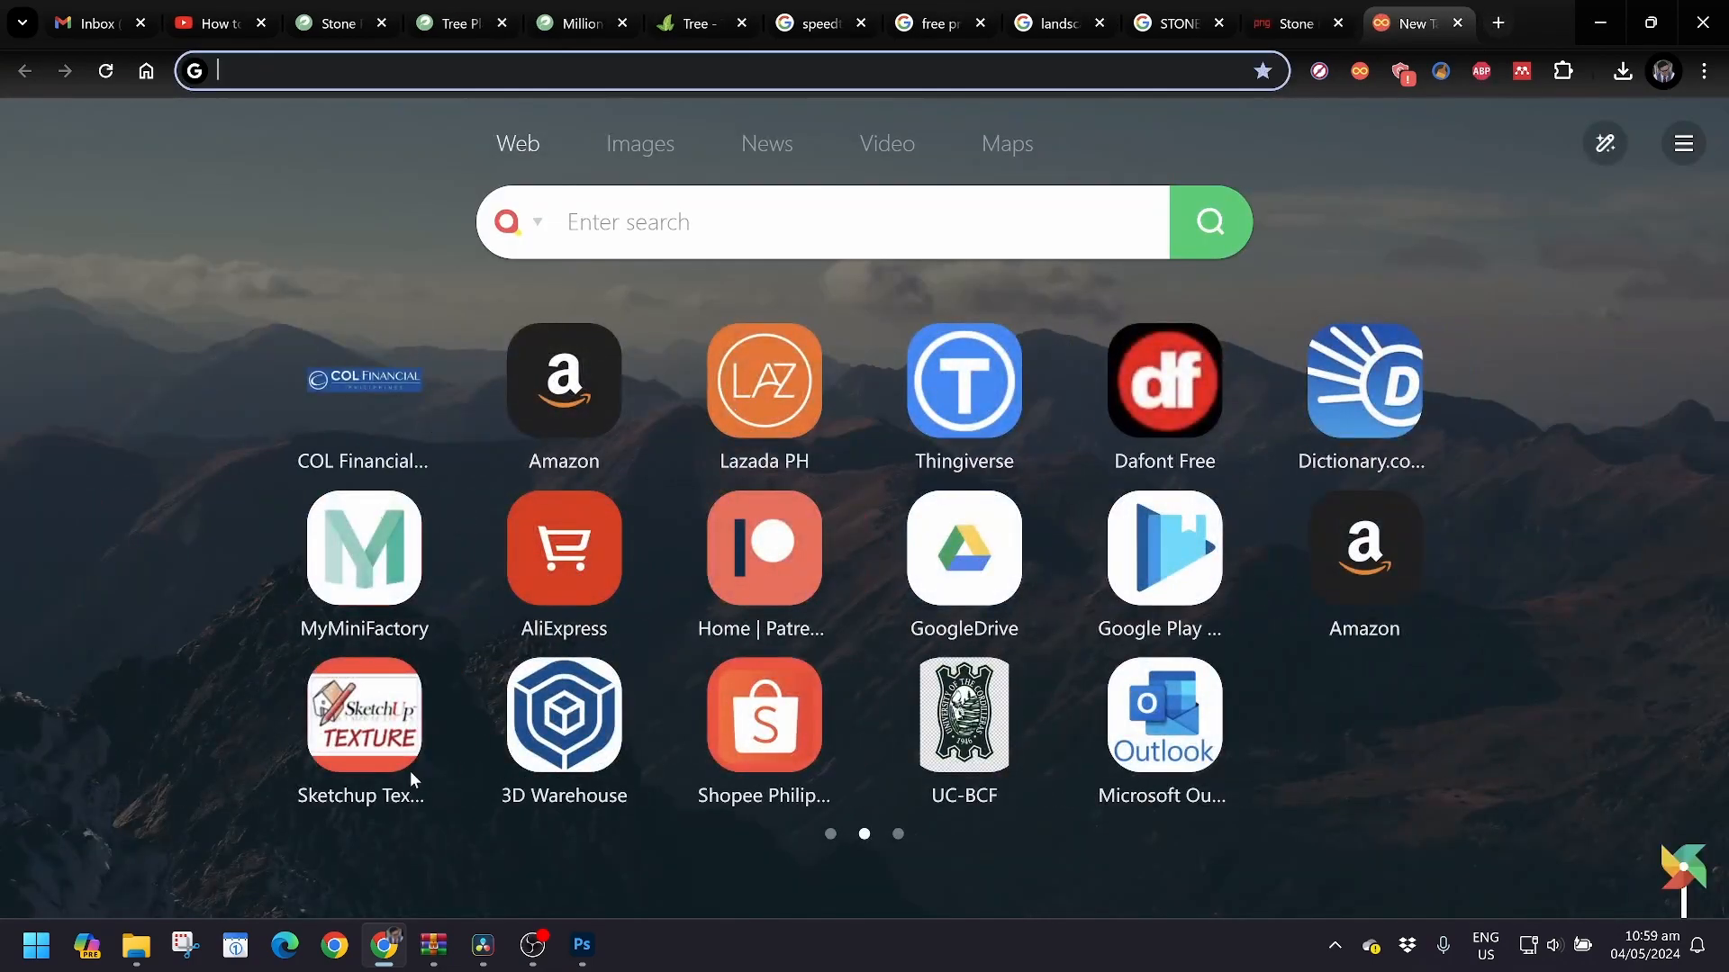
left_click(370, 743)
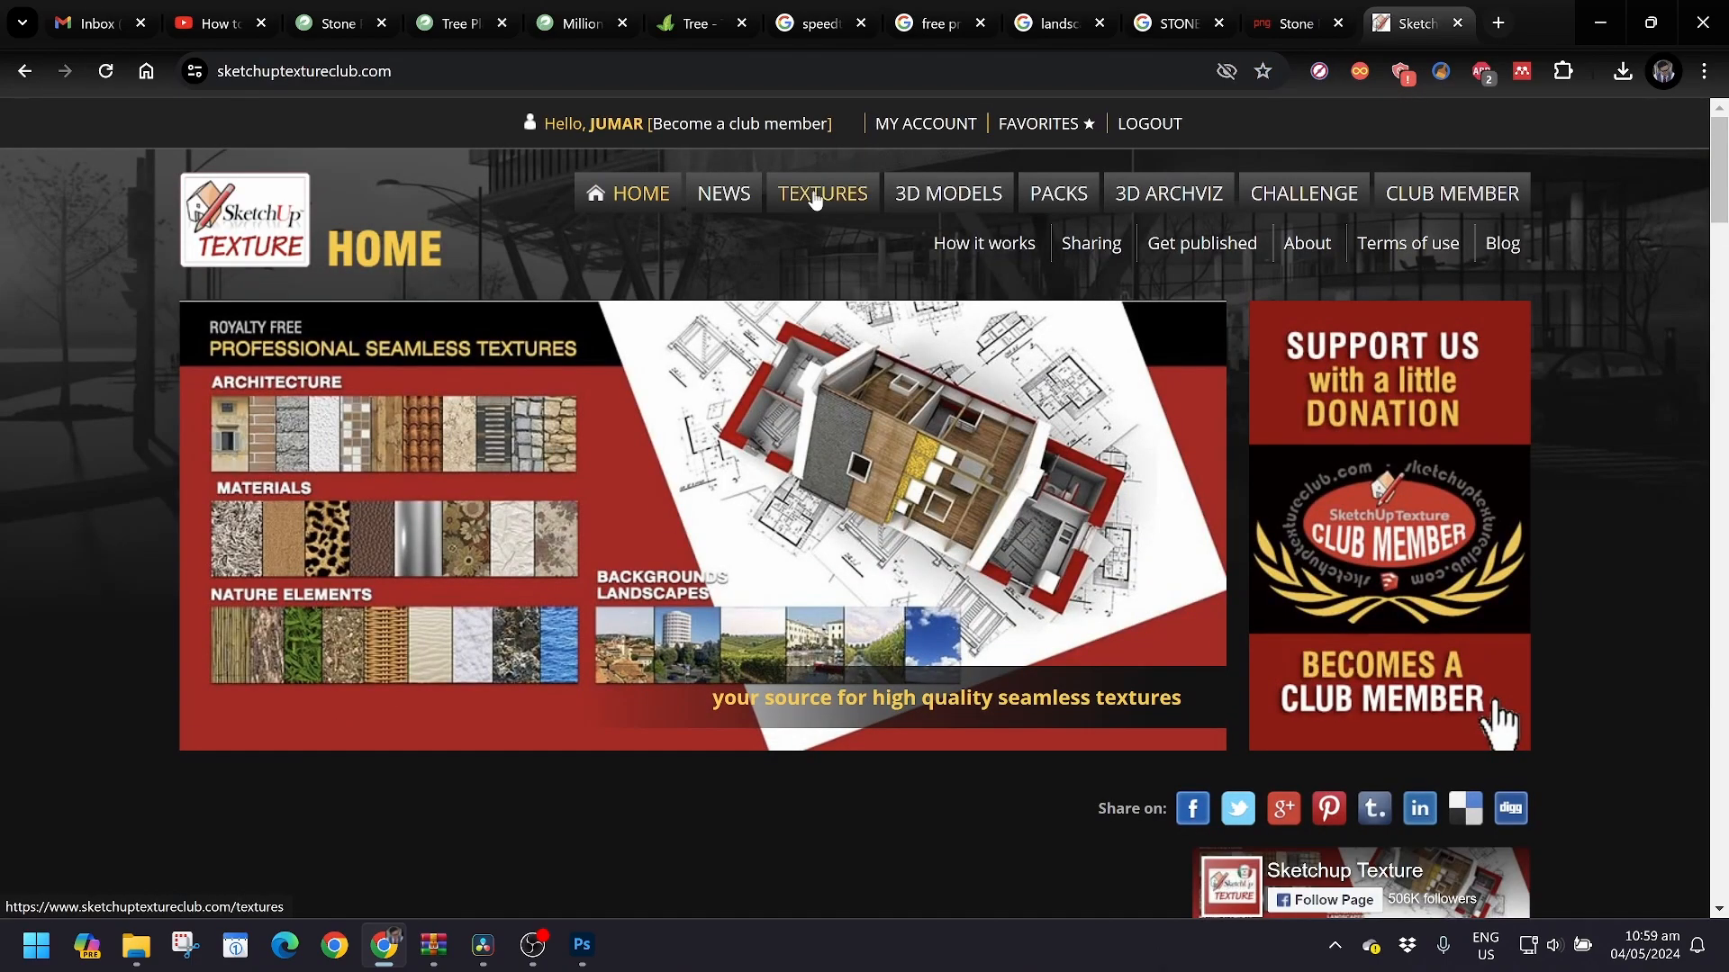
left_click(814, 196)
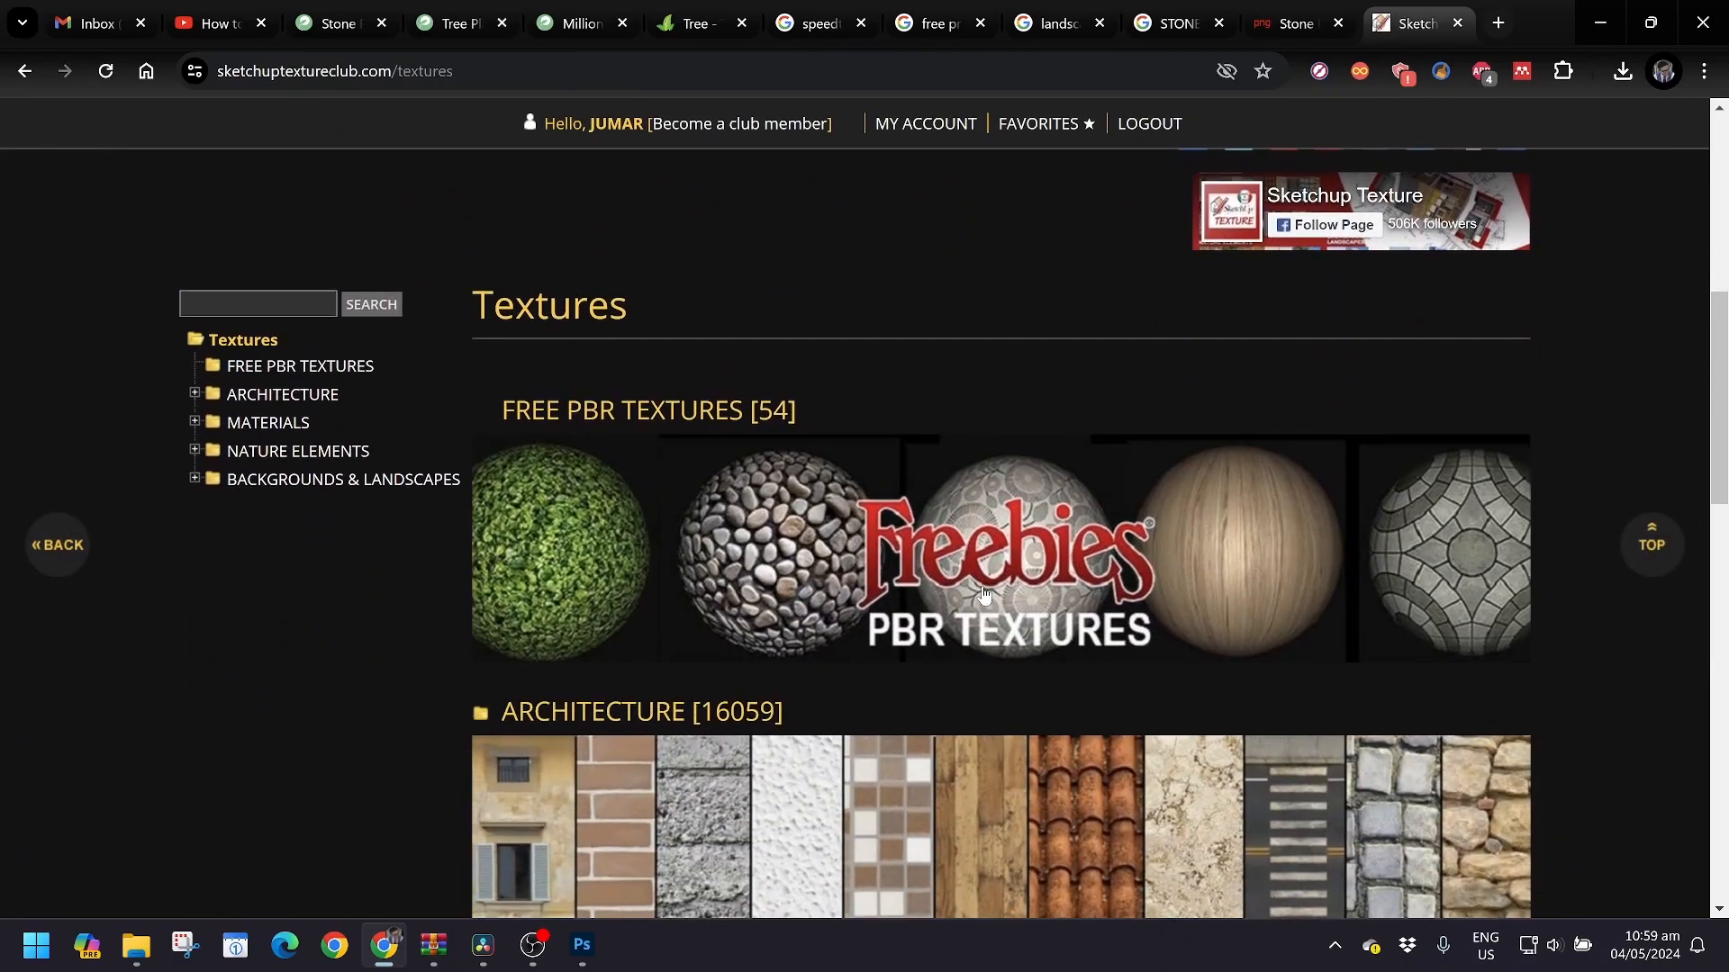
scroll(984, 594, "down", 4)
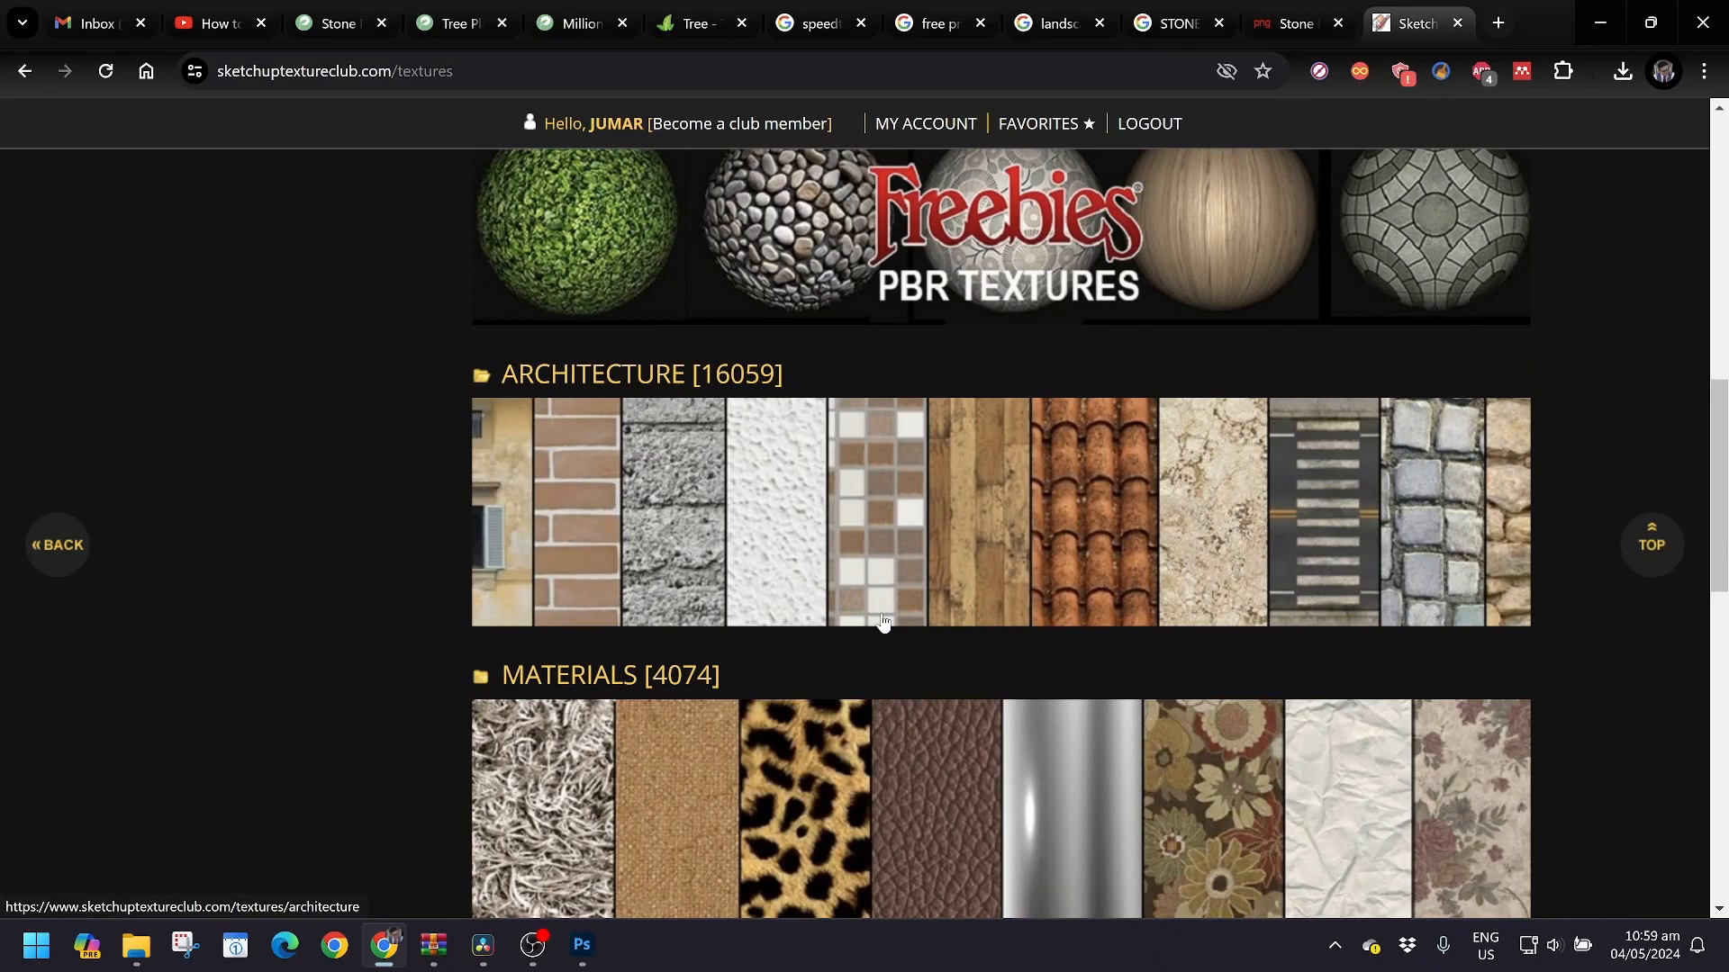
Switch to Photoshop and define the cotto paving texture image as a pattern named Terracota
left_click(581, 948)
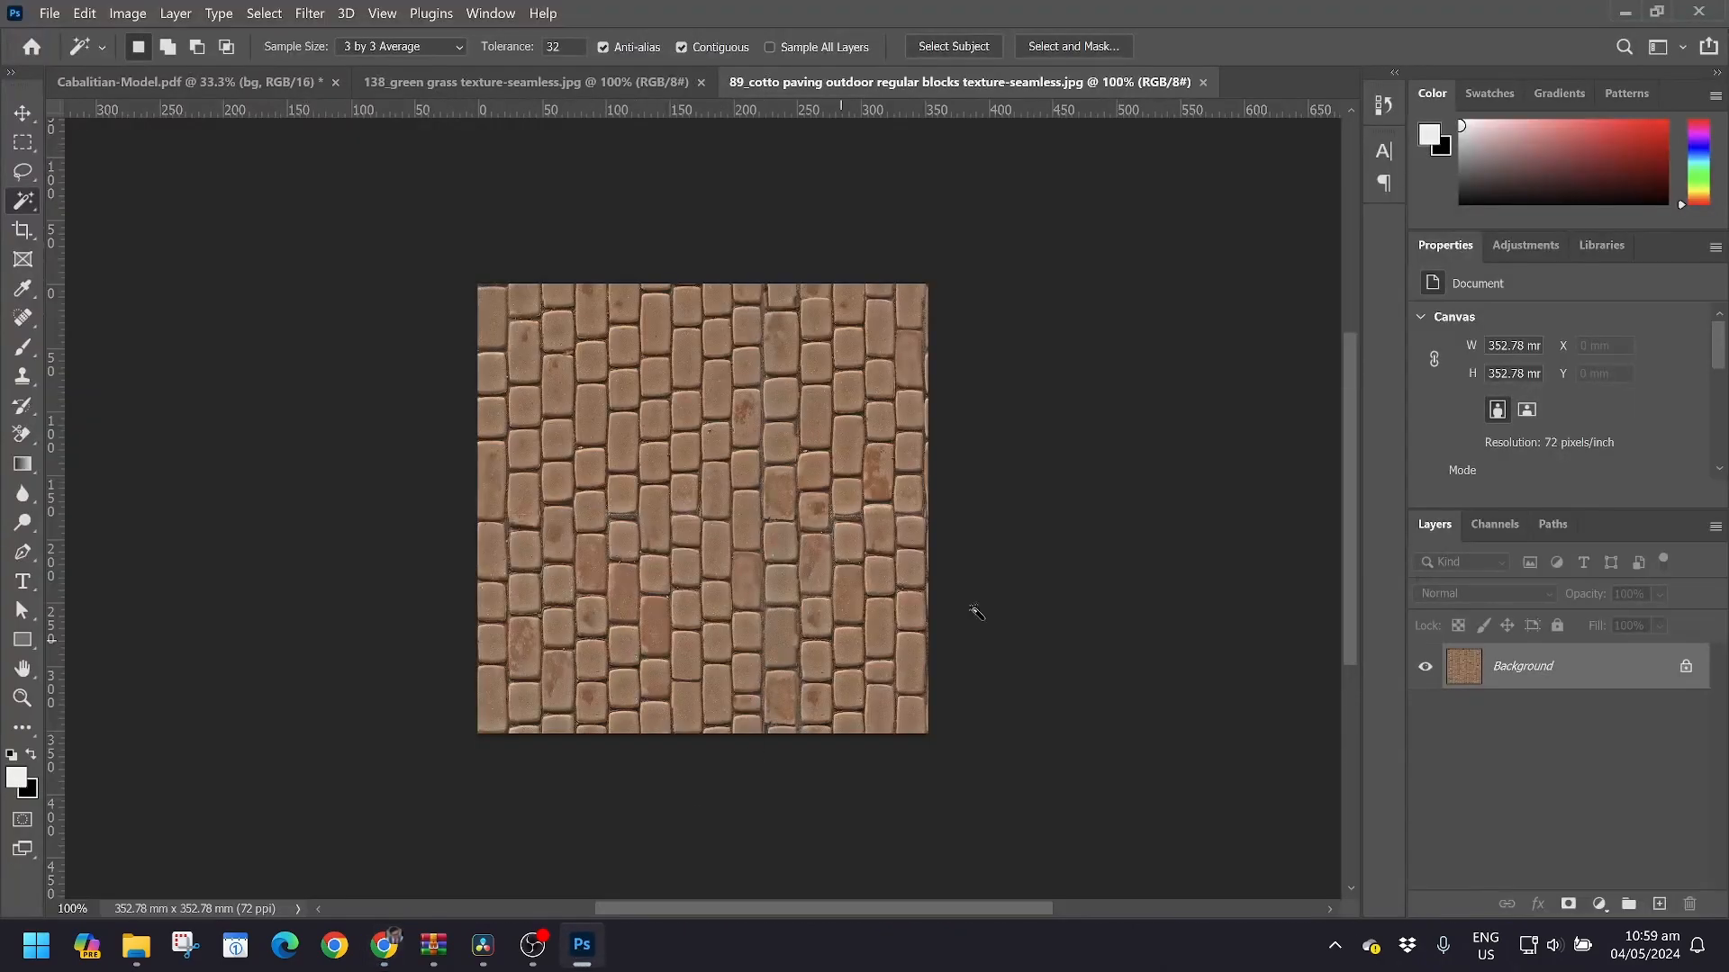
left_click(83, 13)
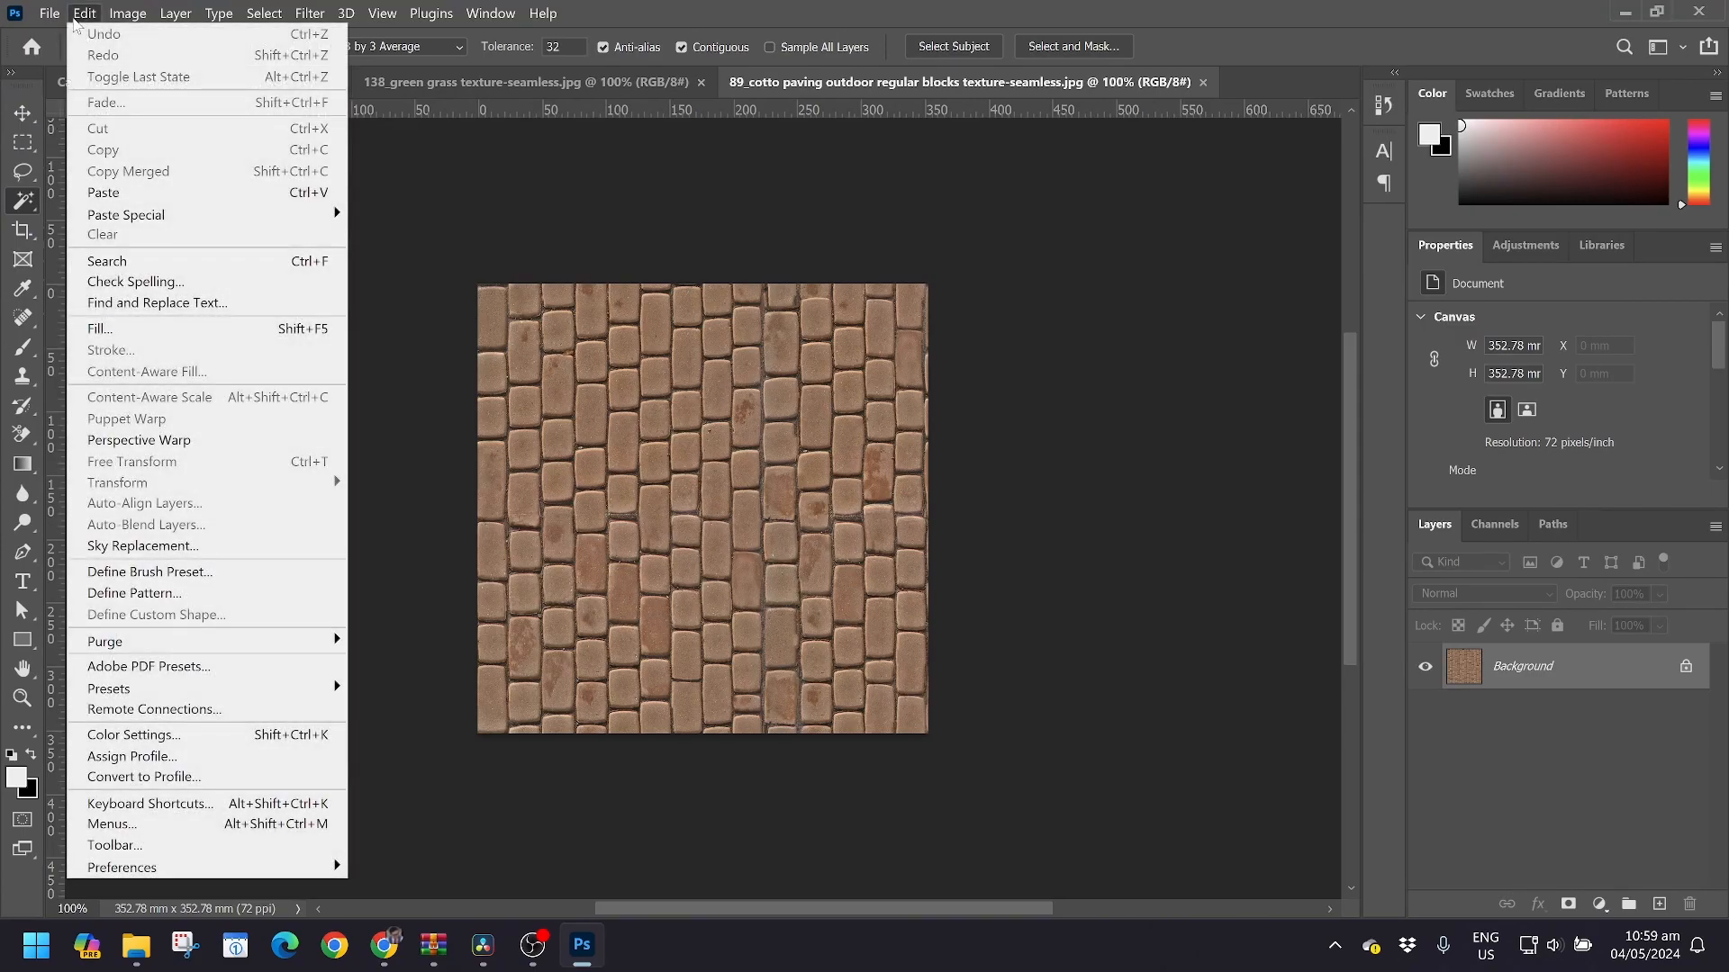
left_click(164, 594)
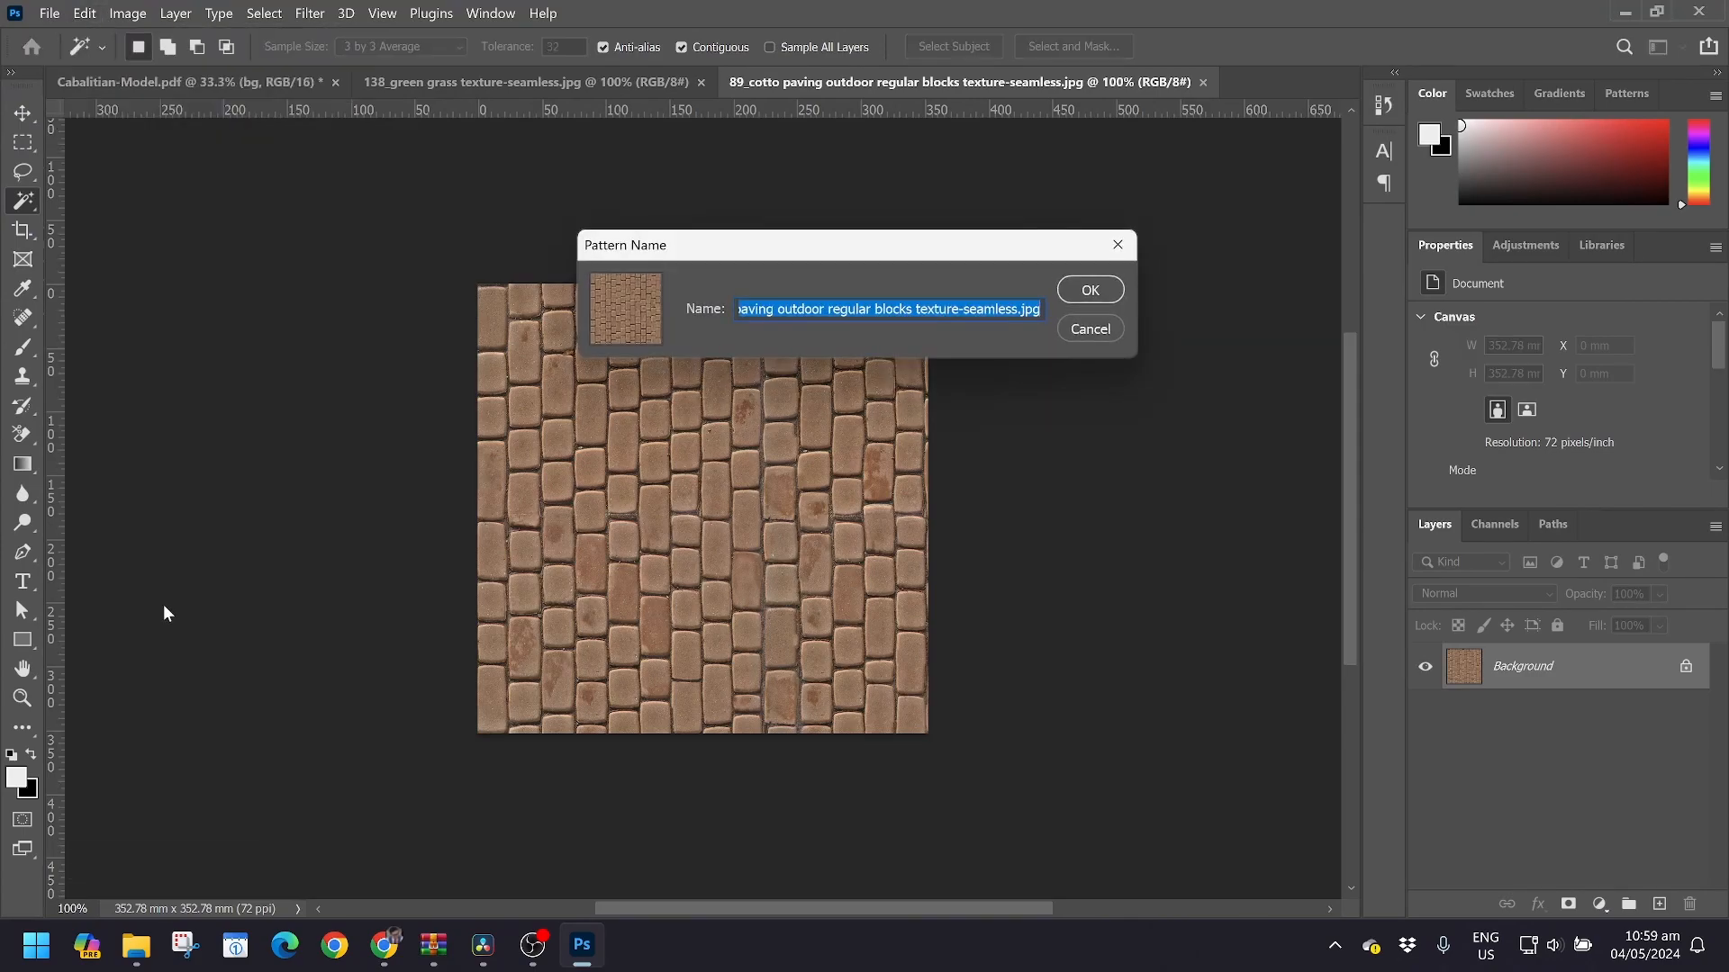
type("Terracota")
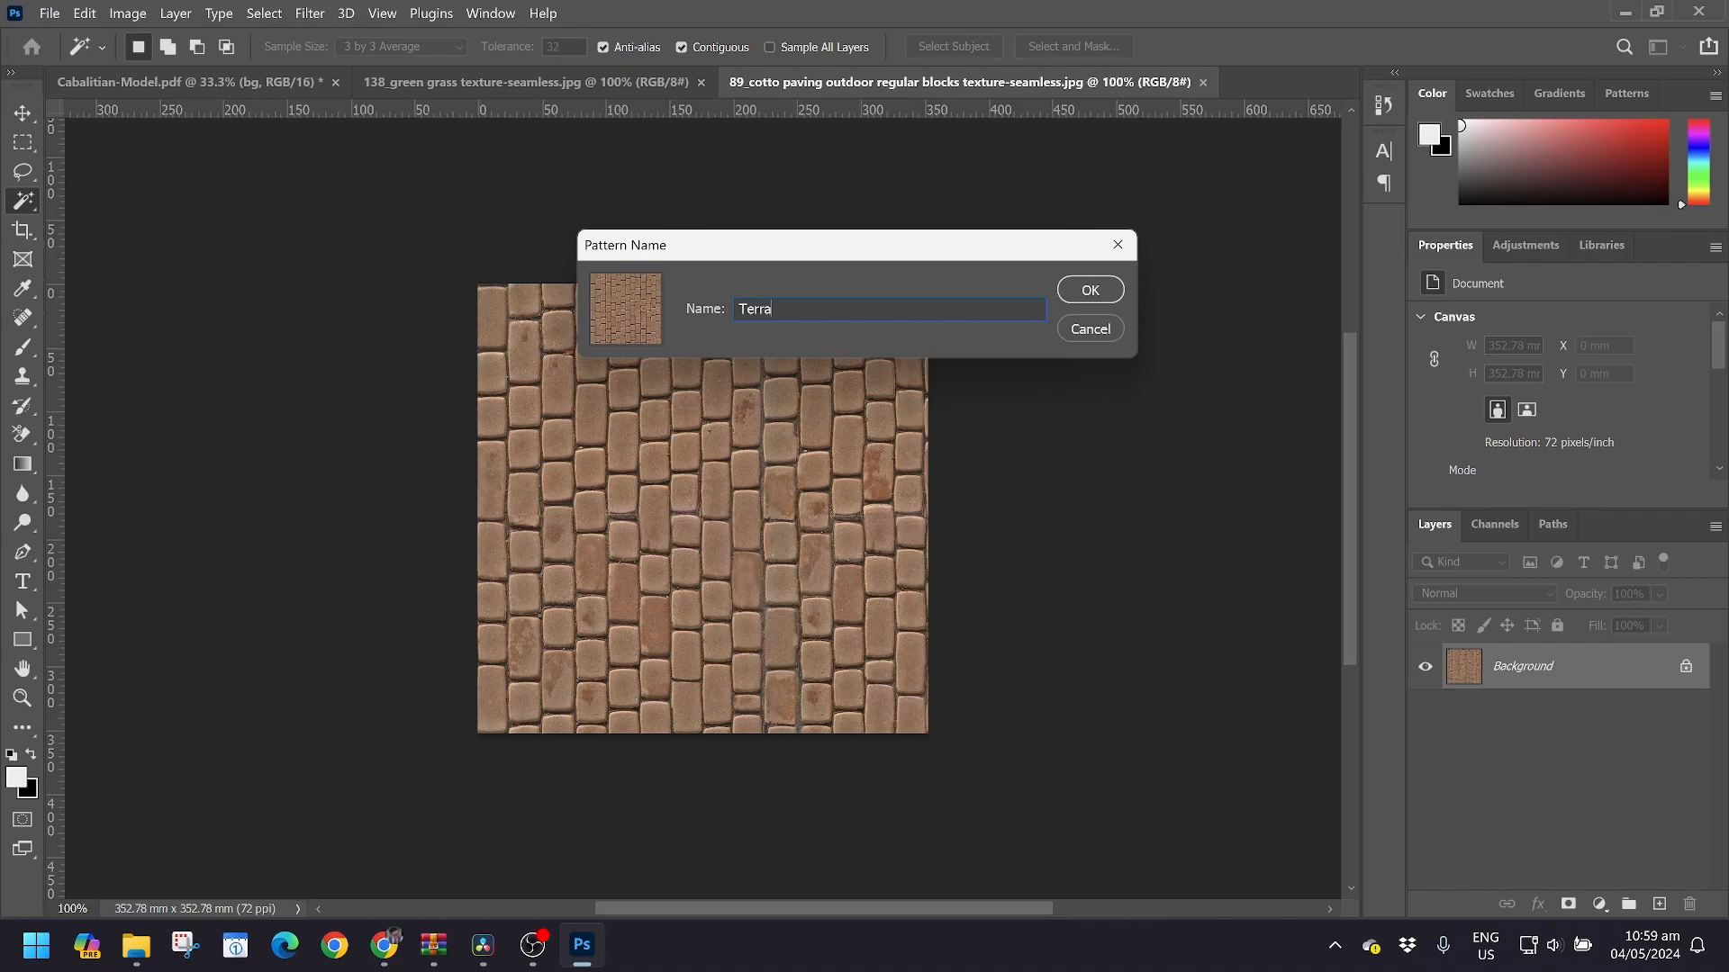
left_click(1090, 295)
In Cabalitian-Model.pdf, apply a Pattern Overlay with the new terracotta paving pattern to the Terracota layer
left_click(99, 82)
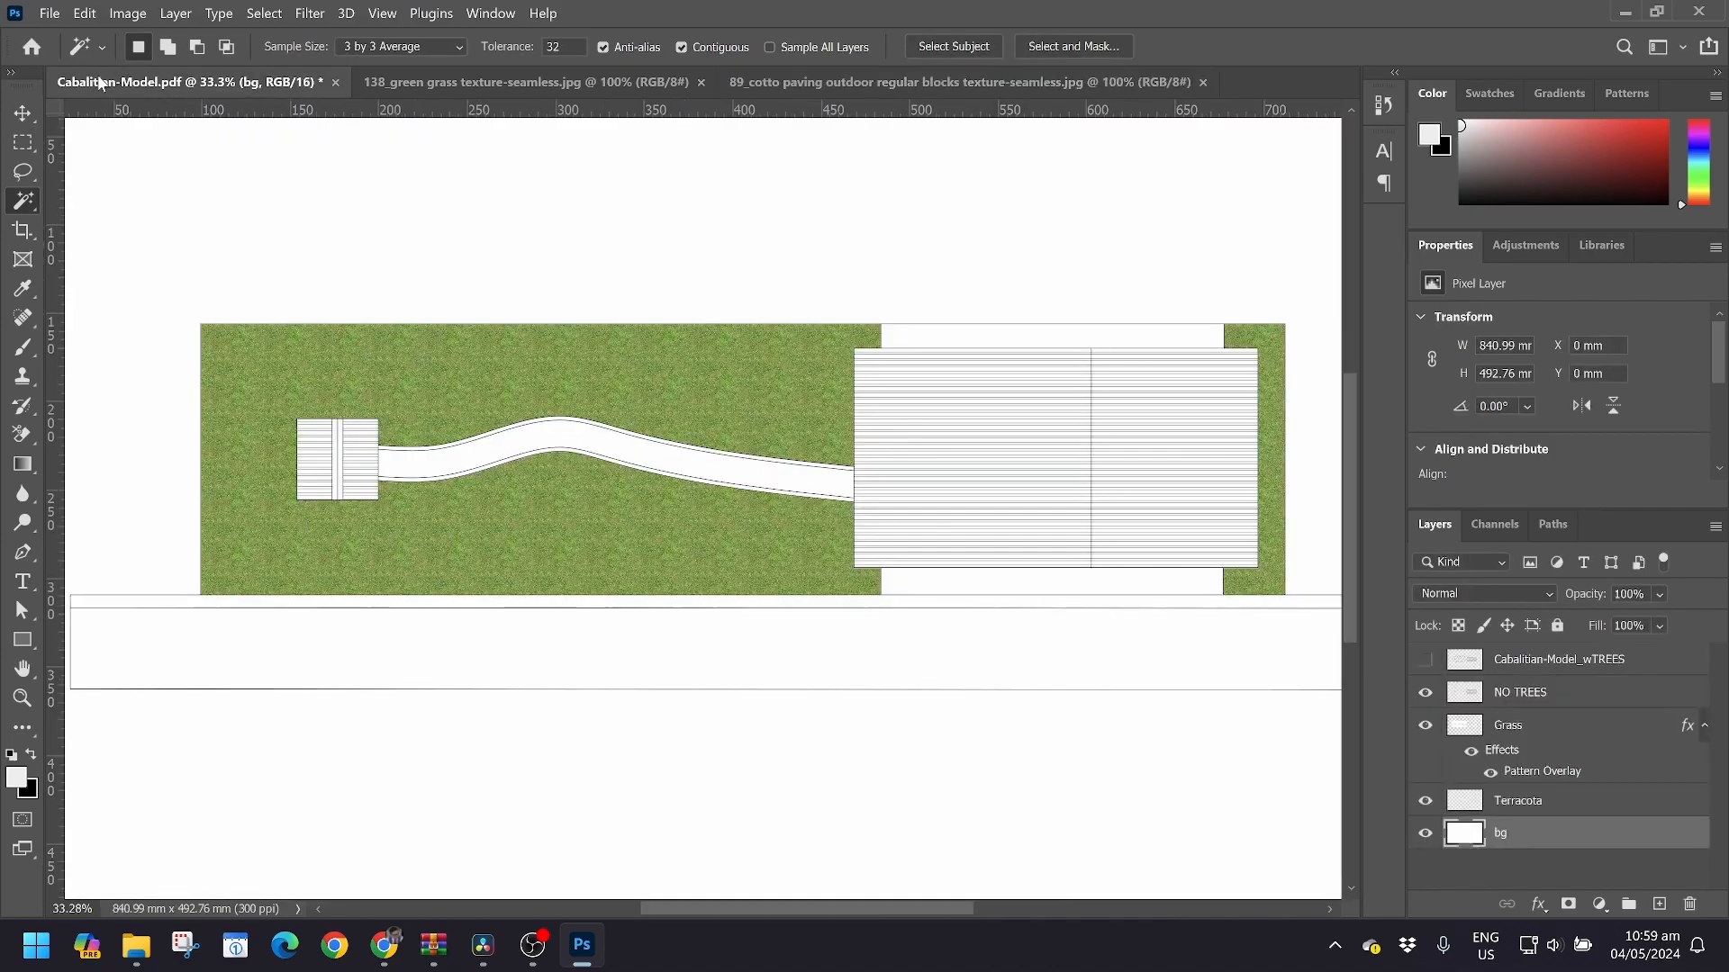
left_click(1507, 804)
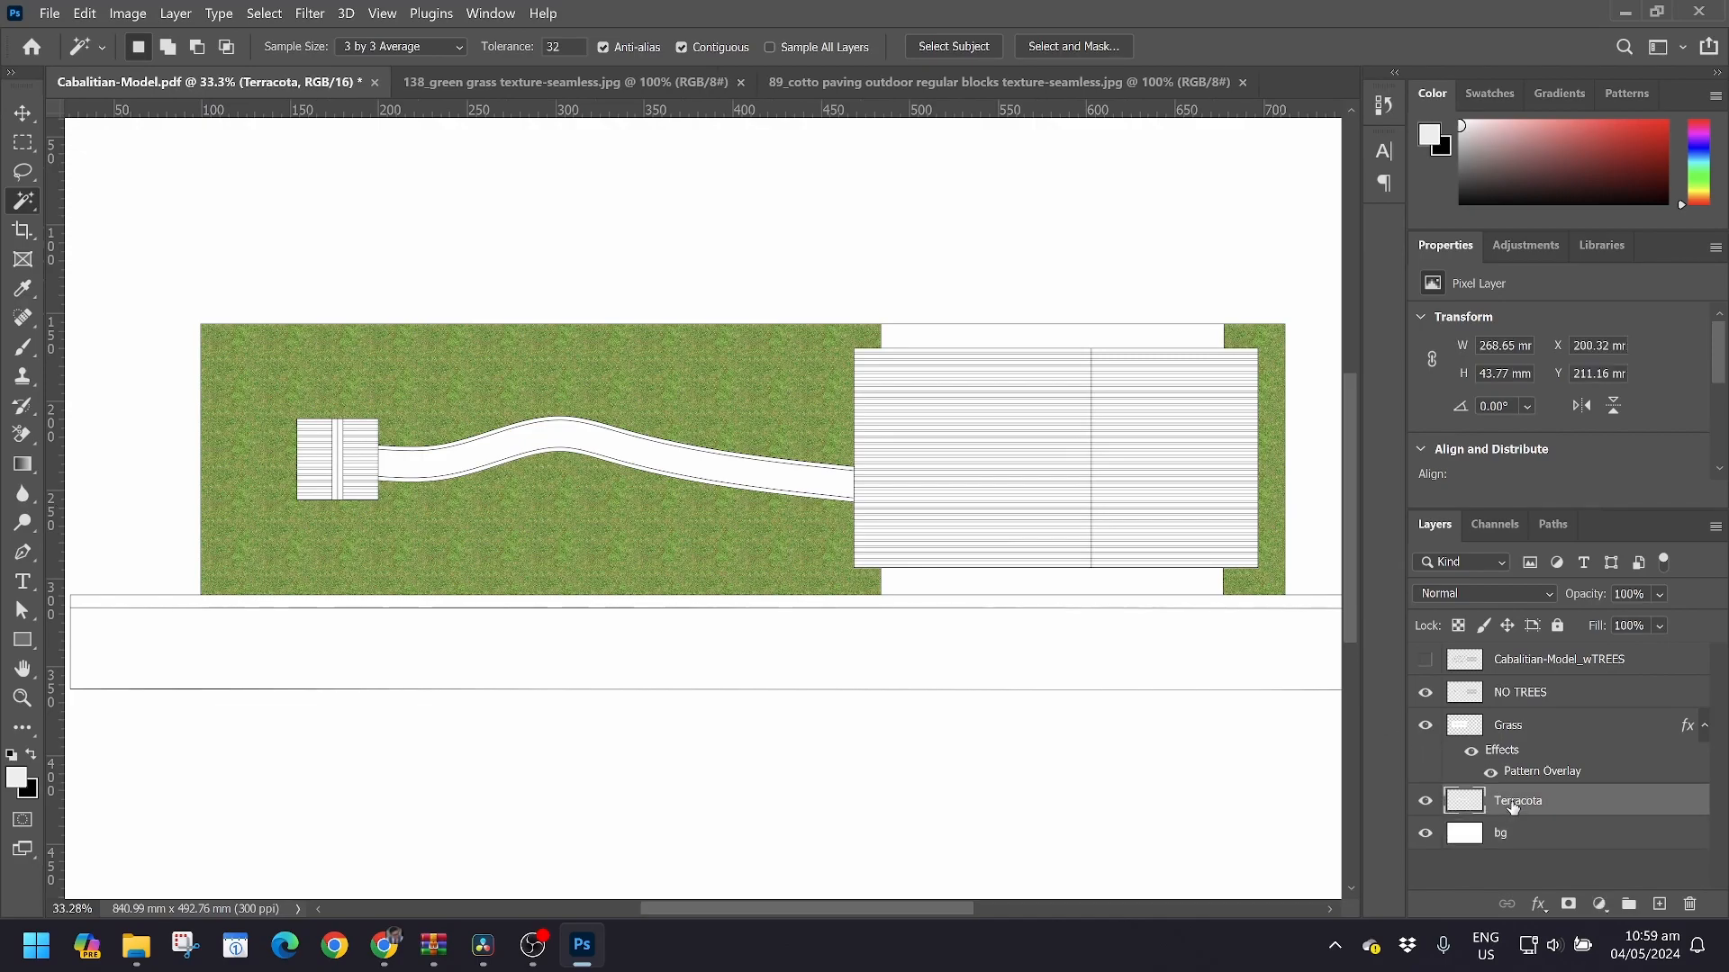
right_click(1513, 806)
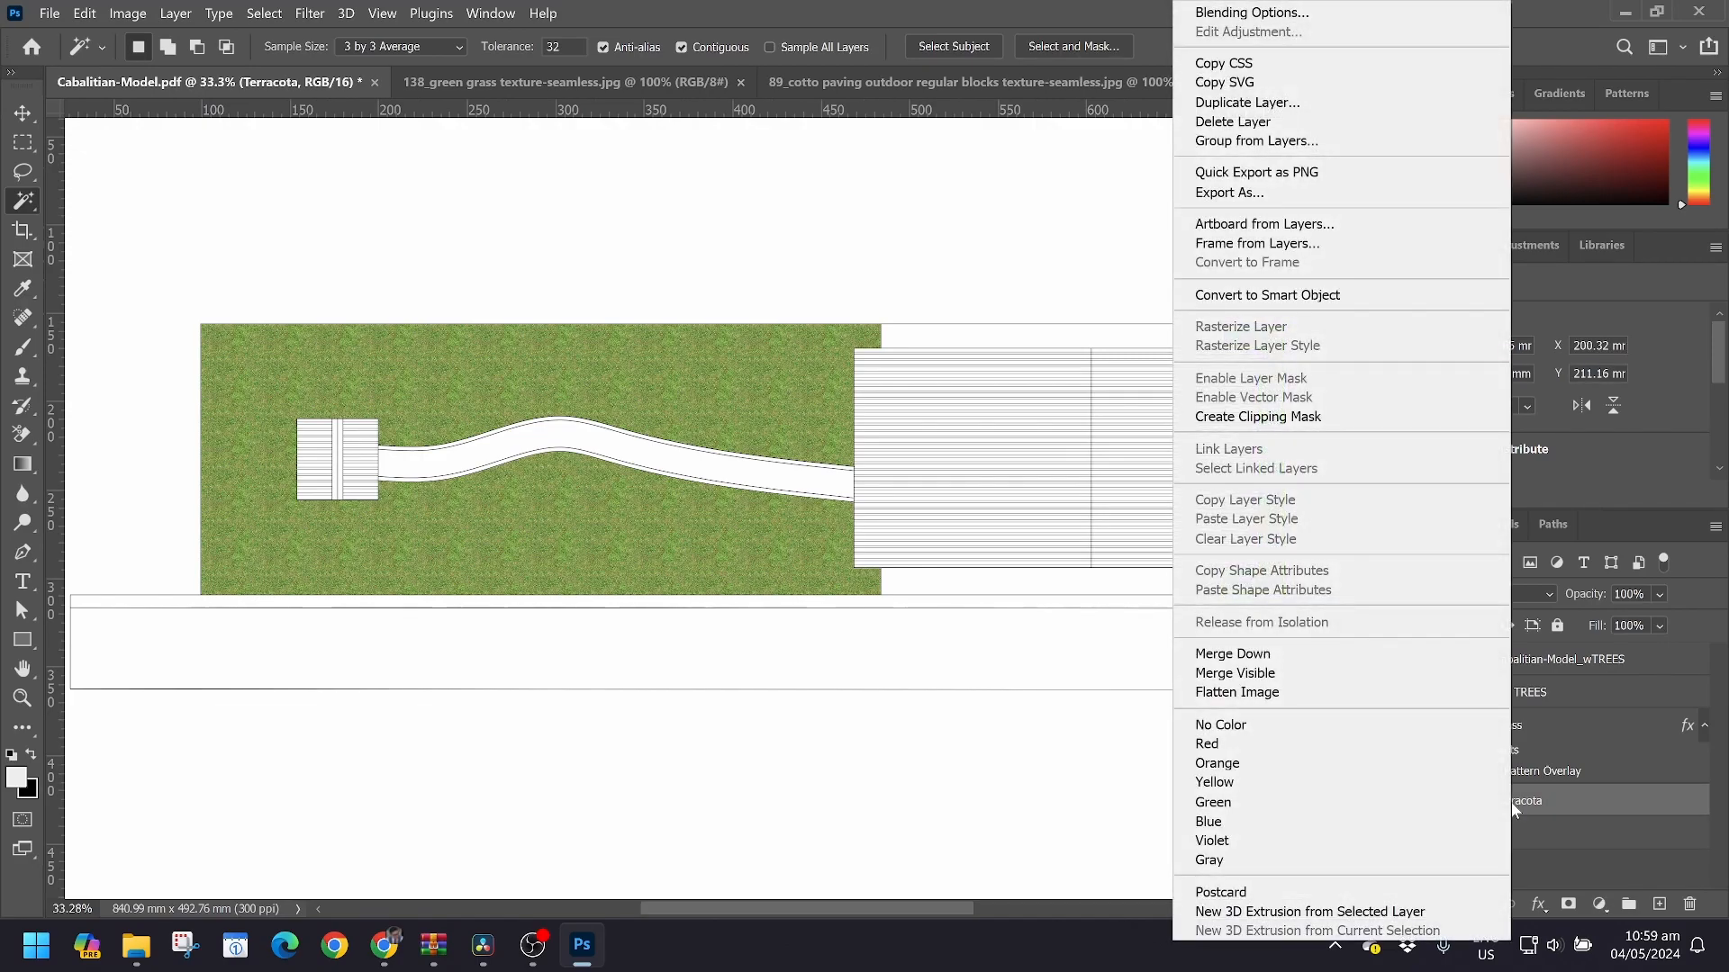
left_click(1267, 12)
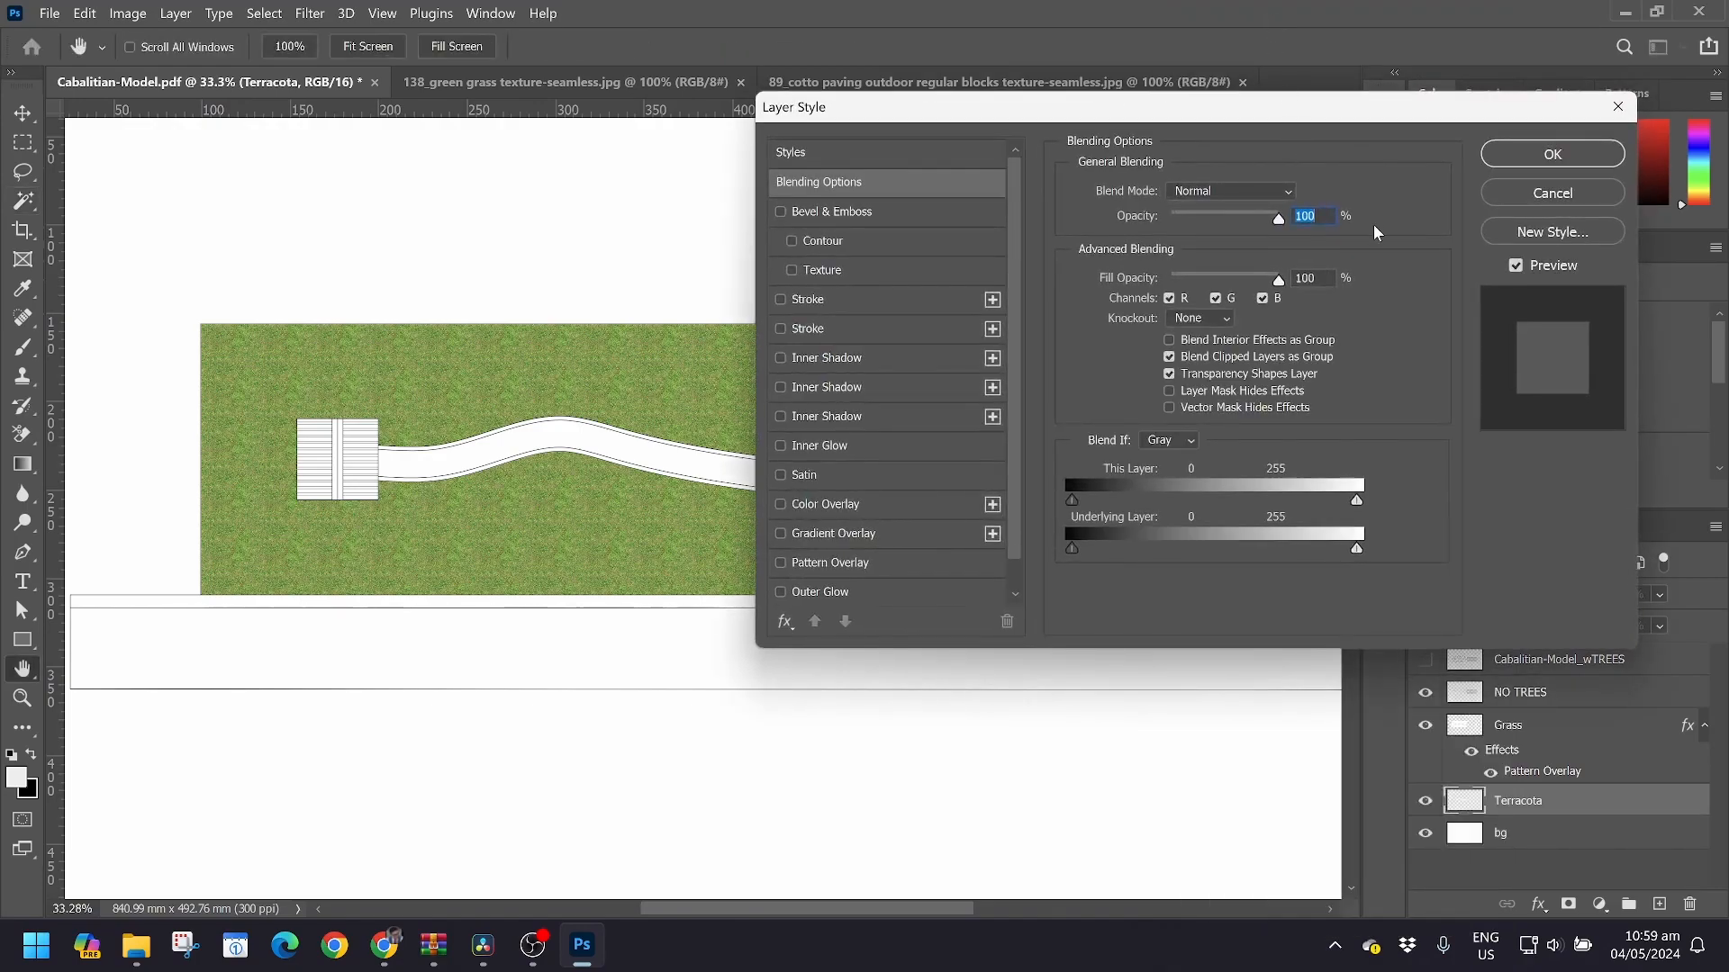
left_click(830, 564)
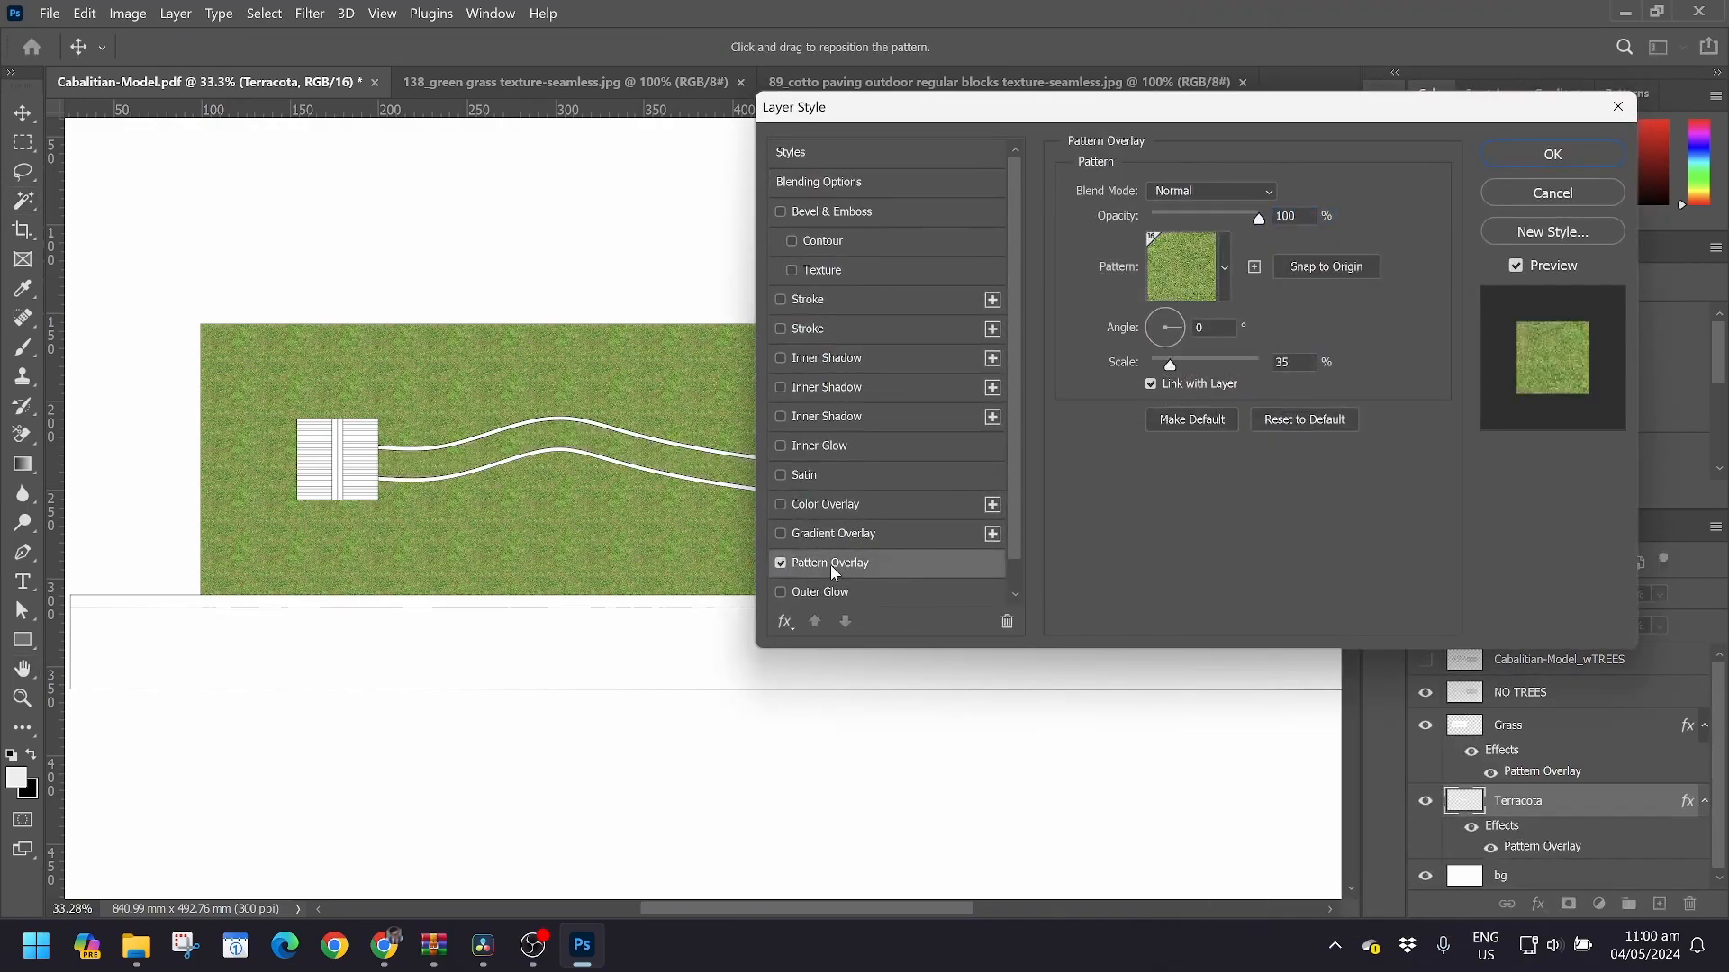
left_click(1226, 269)
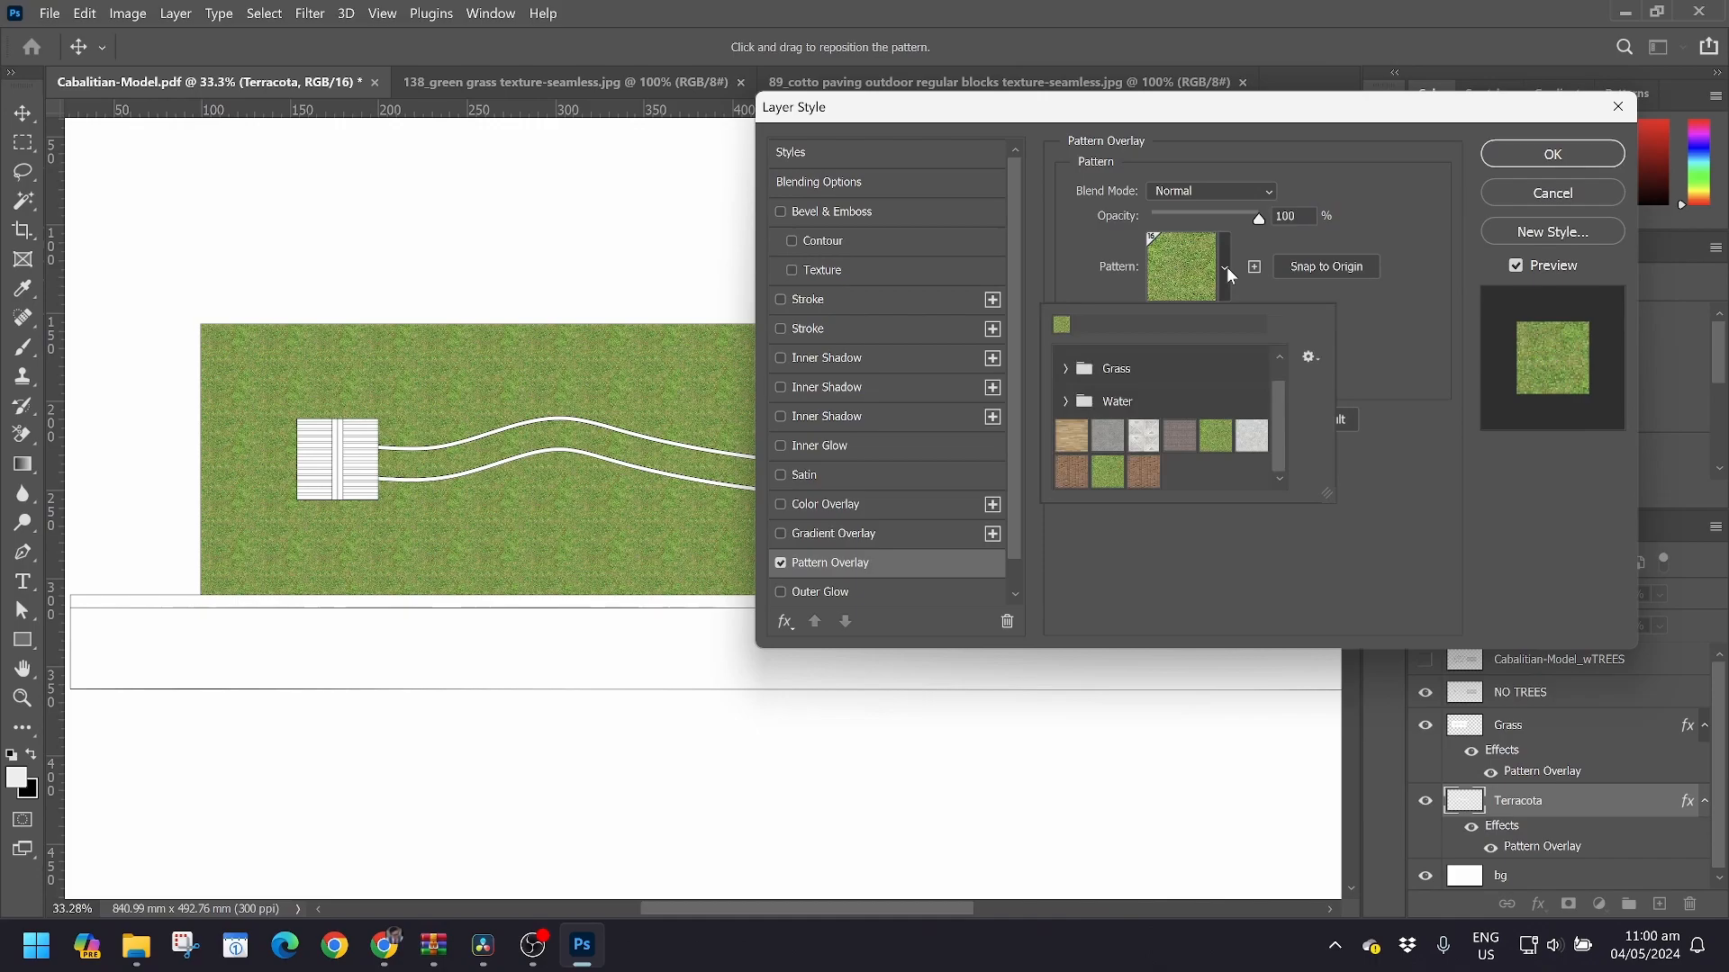
left_click(1144, 473)
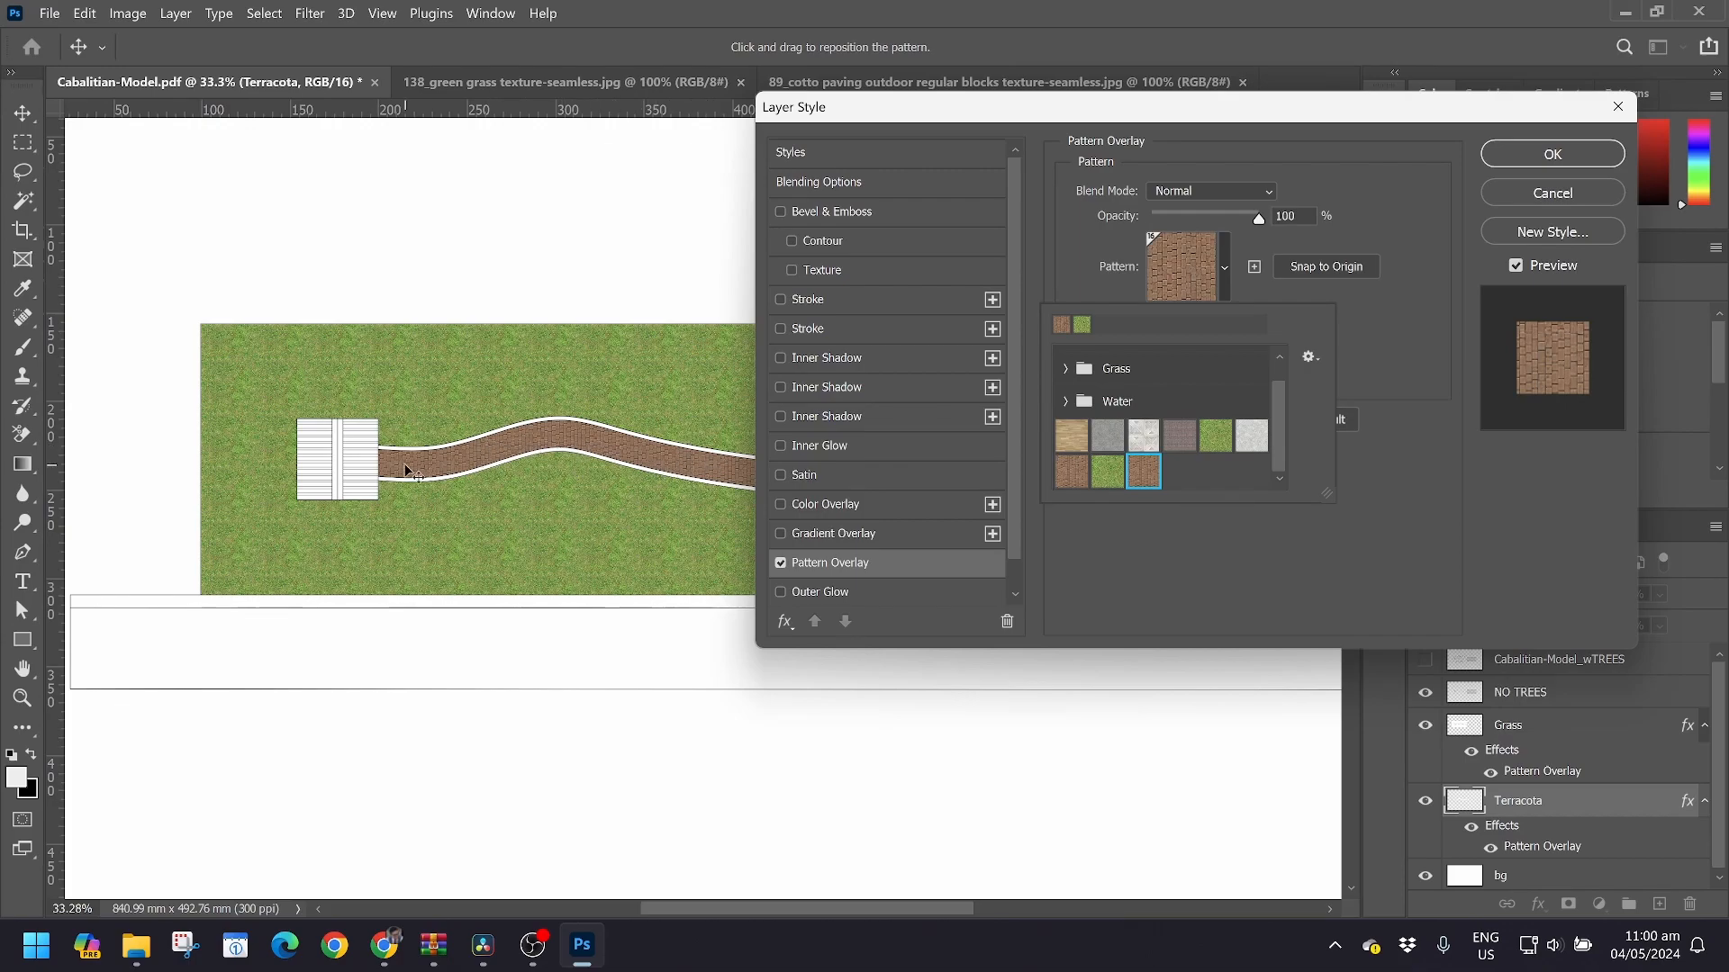
left_click(1520, 159)
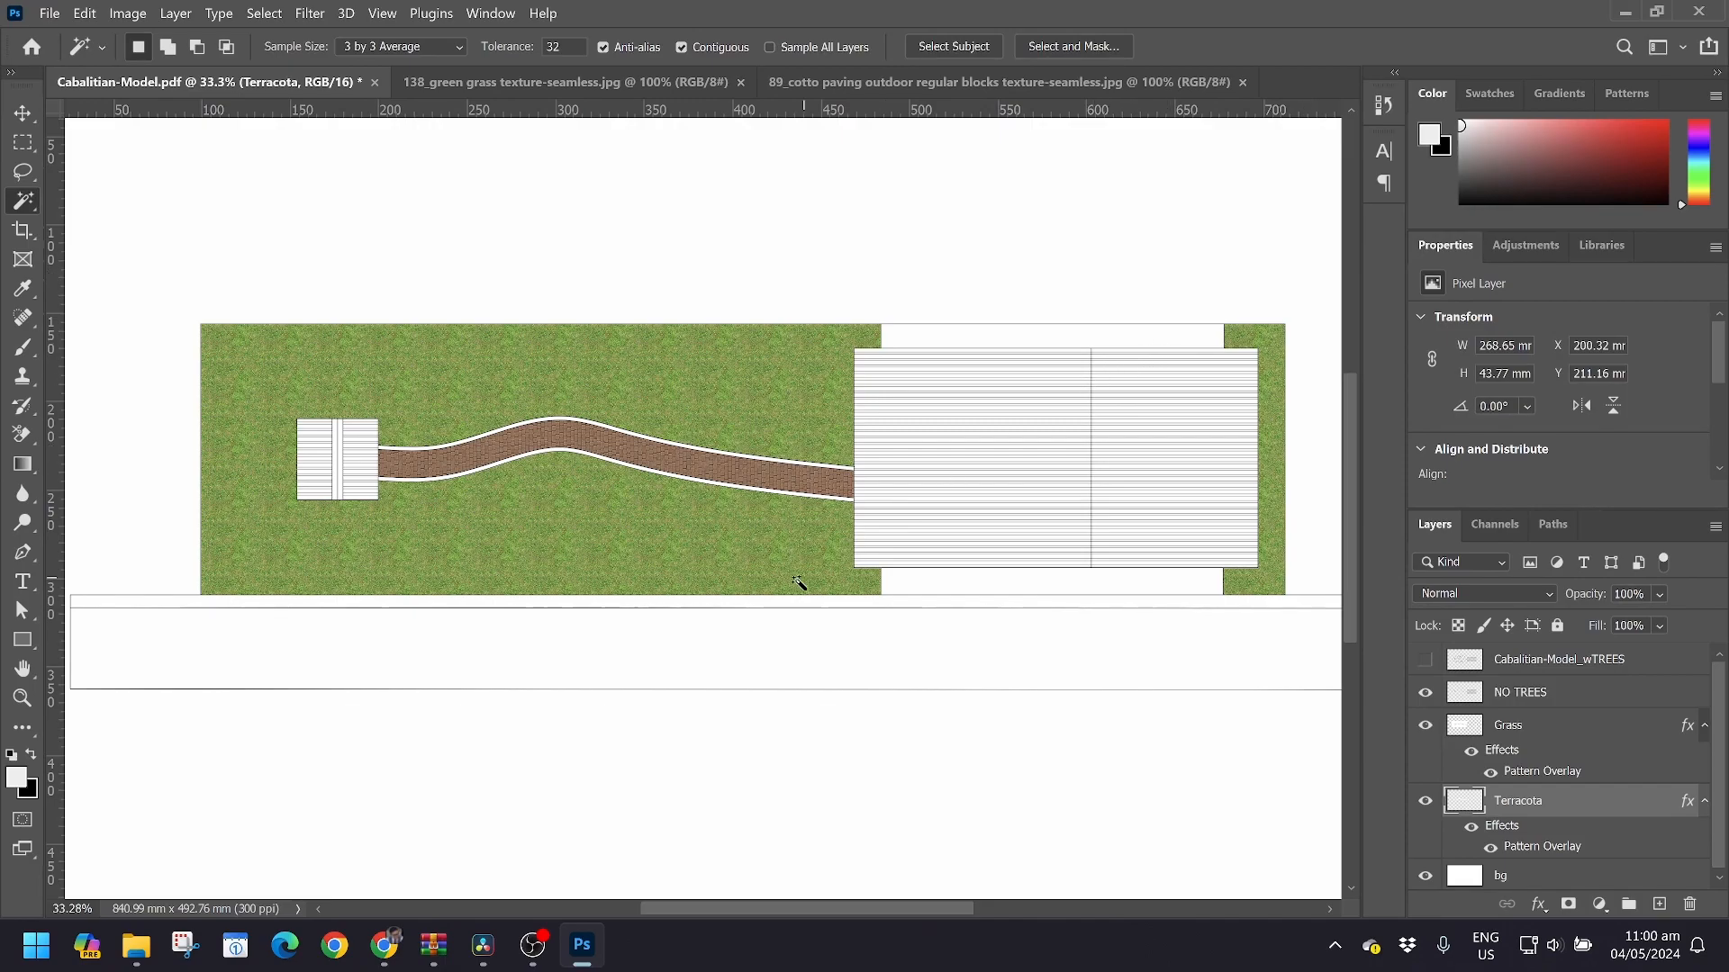
Switch to Chrome and open the Asphalt category under Architecture > Roads on the texture site
left_click(384, 946)
scroll(451, 510, "up", 6)
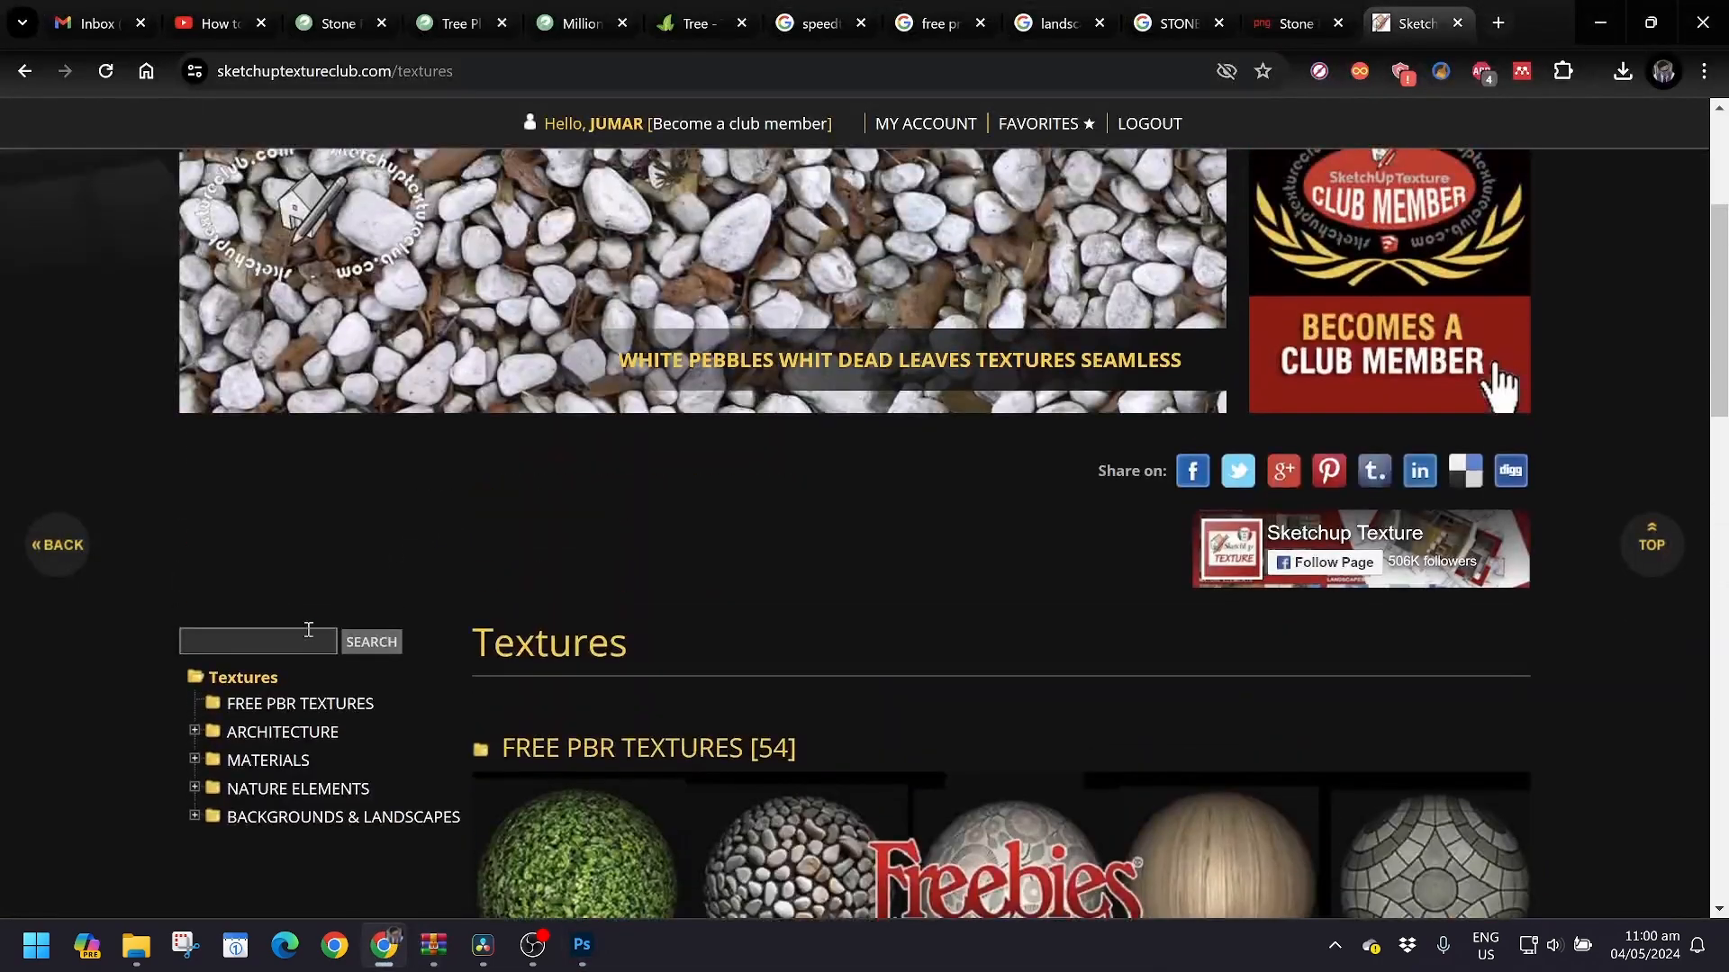
scroll(311, 637, "down", 1)
left_click(194, 620)
scroll(196, 628, "down", 2)
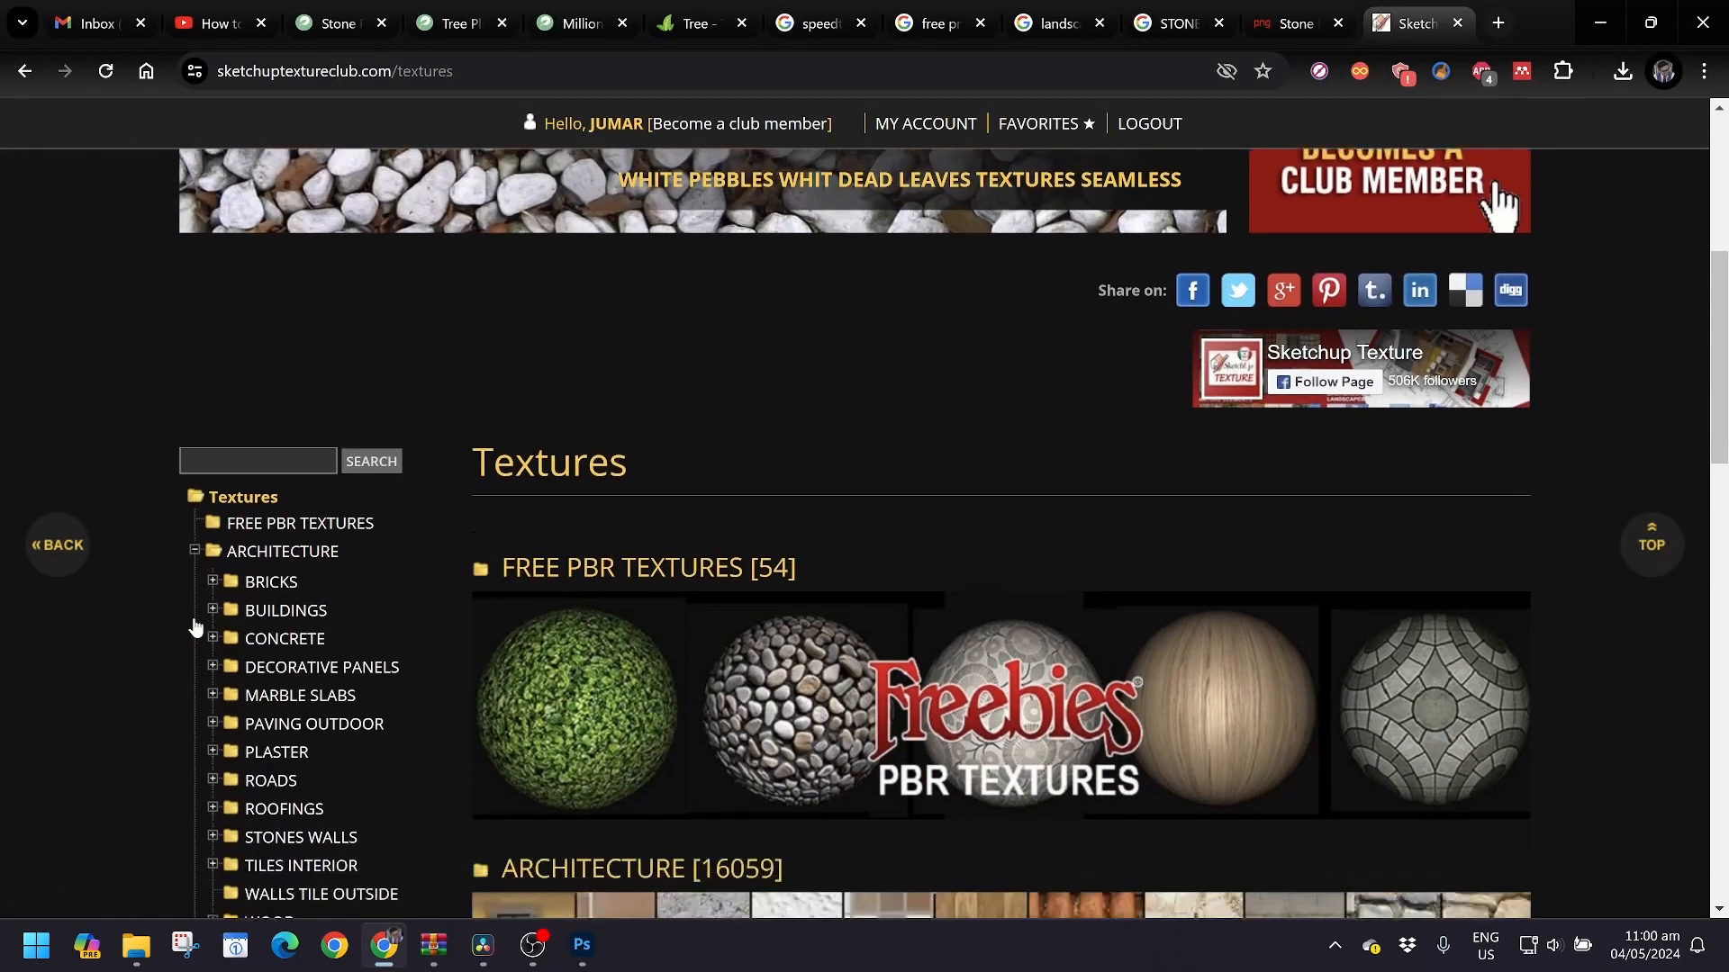
scroll(192, 618, "down", 1)
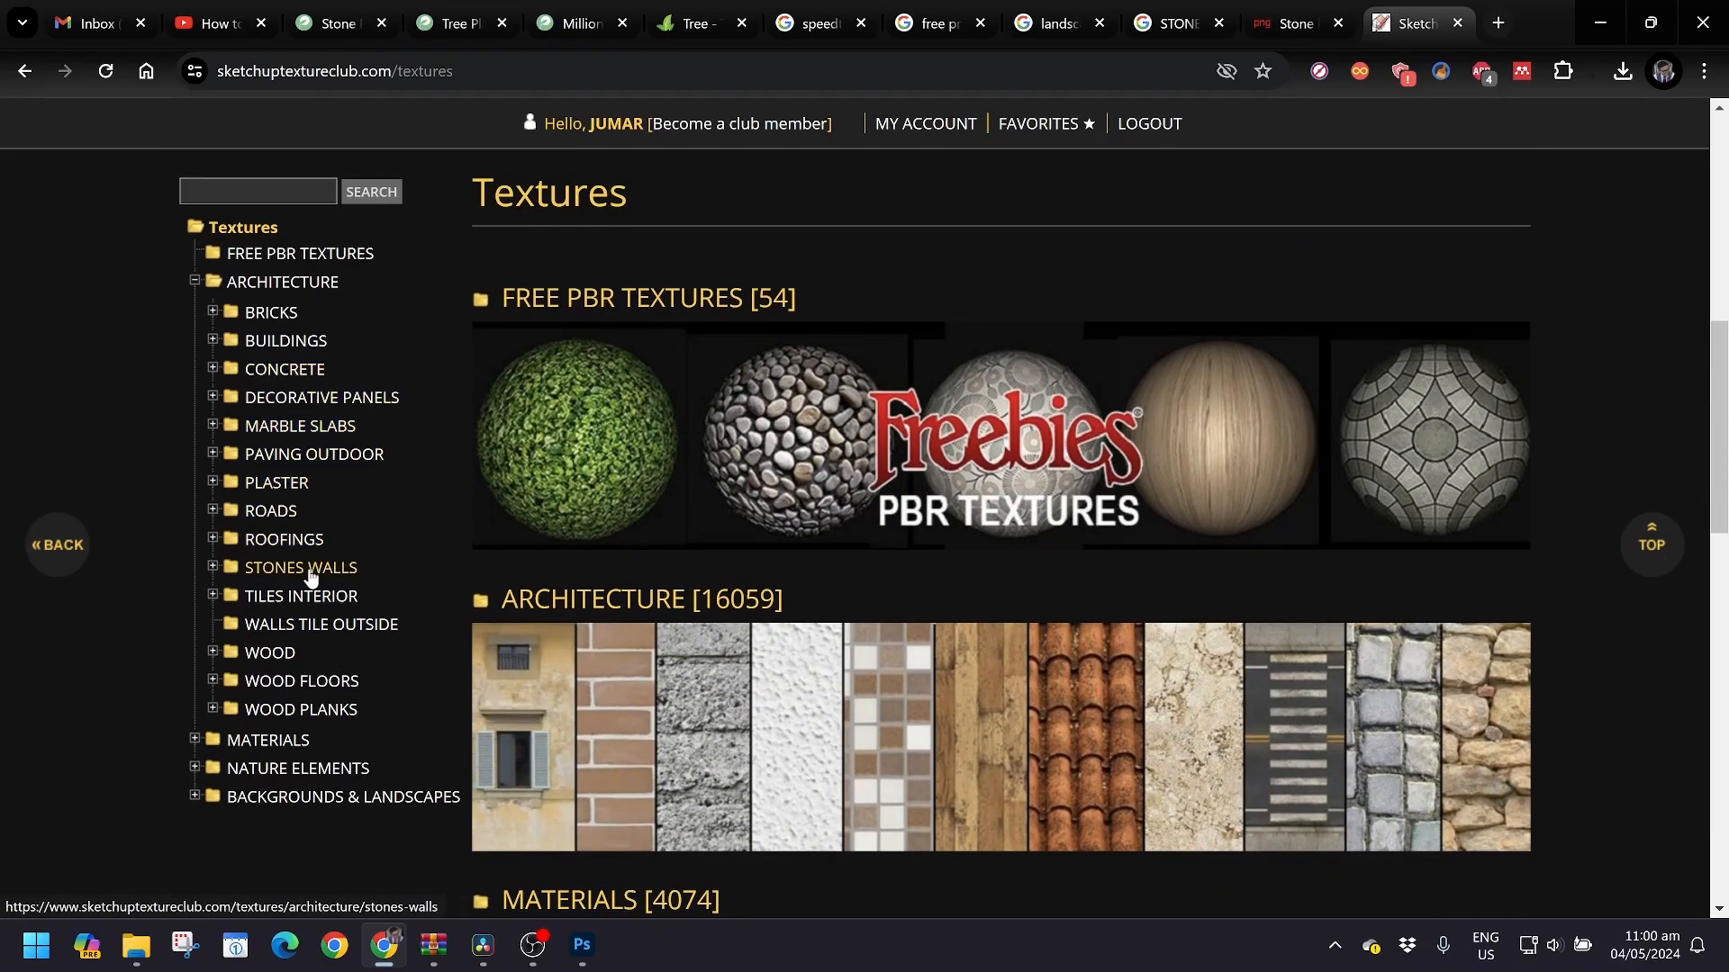
left_click(213, 511)
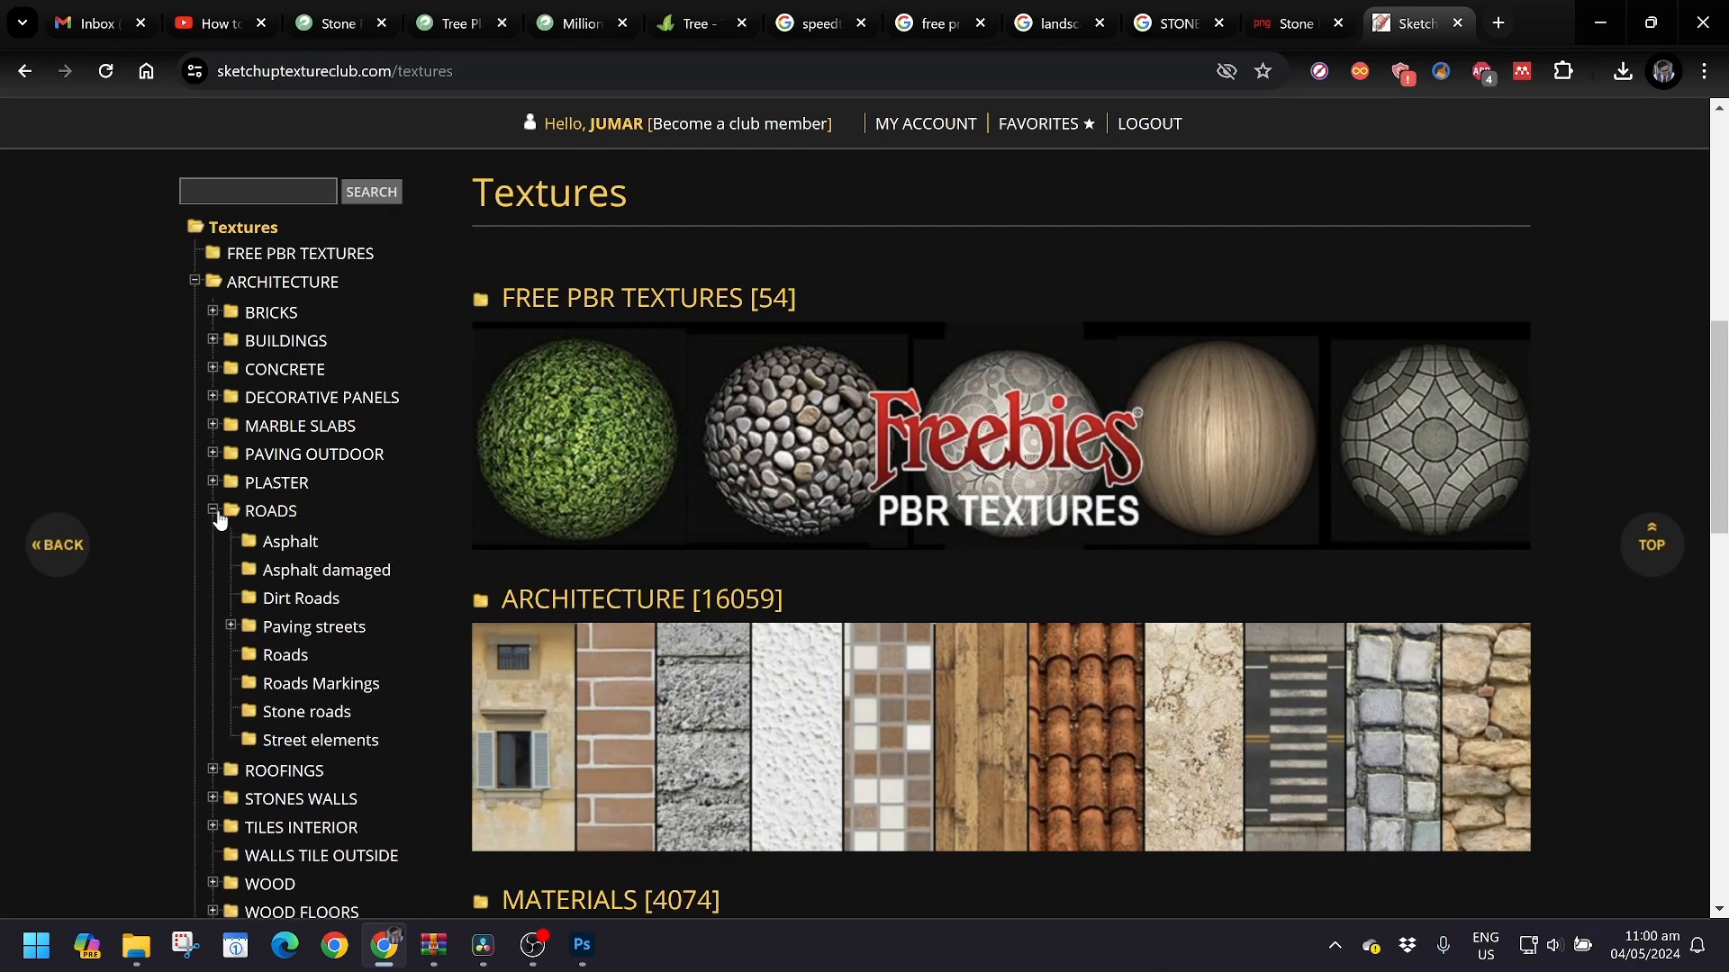
left_click(296, 551)
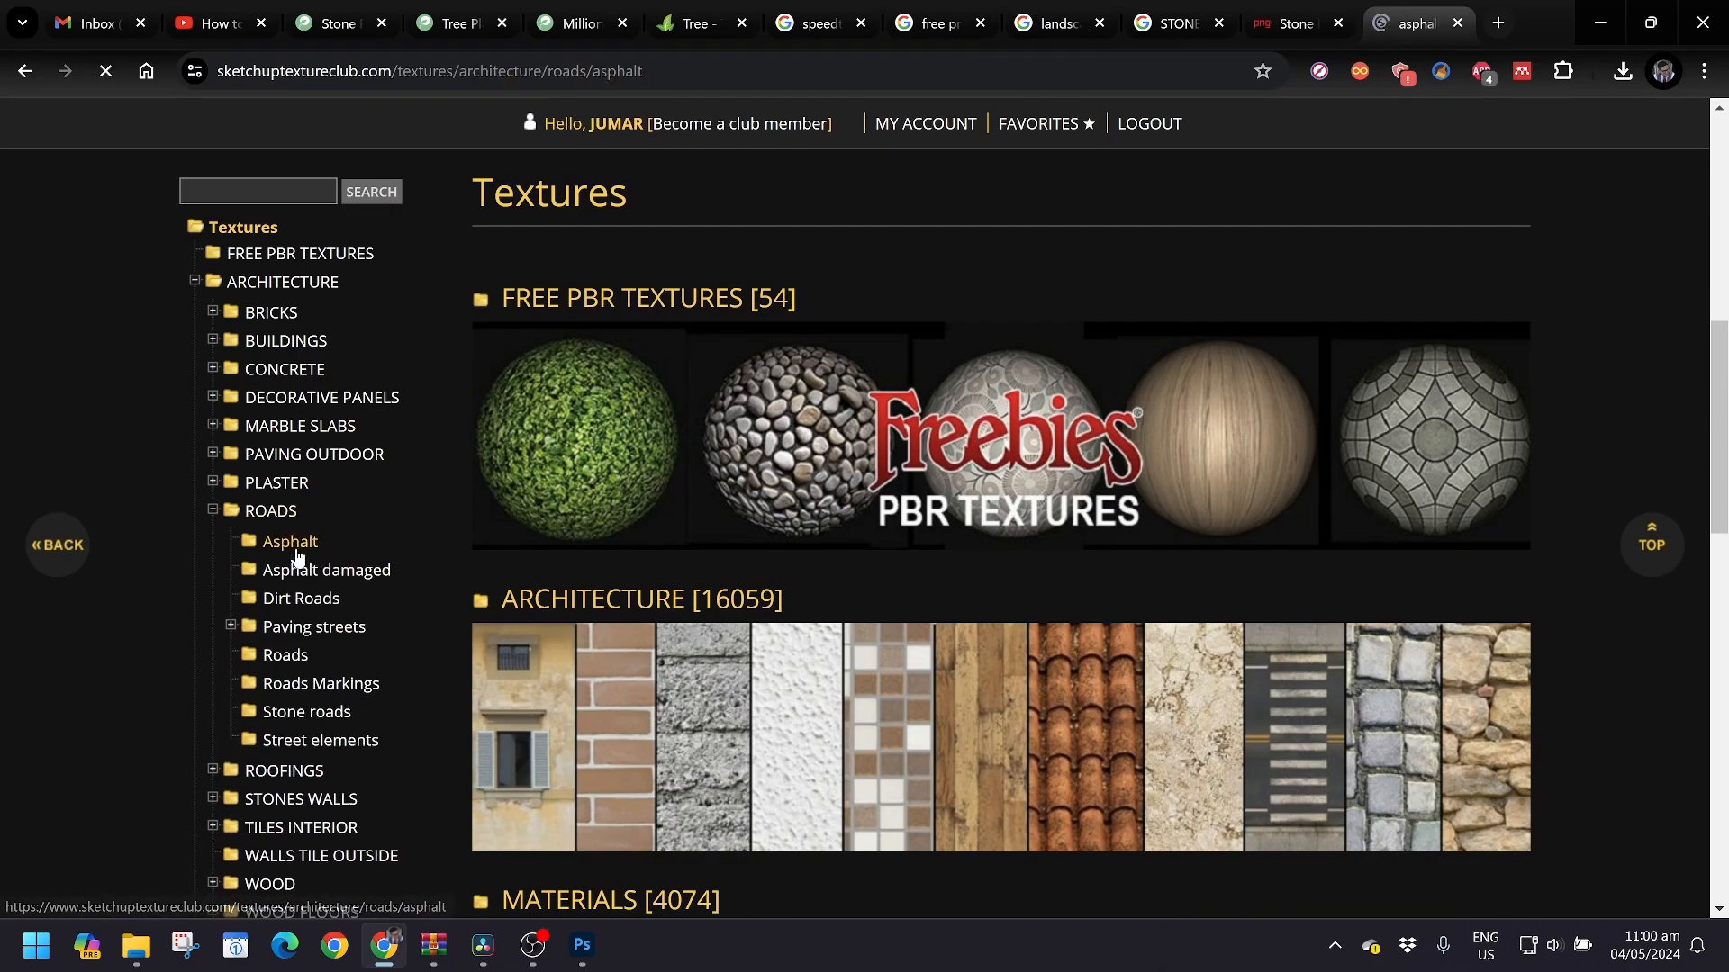
Look through the asphalt textures and download the free version of Asphalt texture seamless 20680
scroll(507, 595, "down", 2)
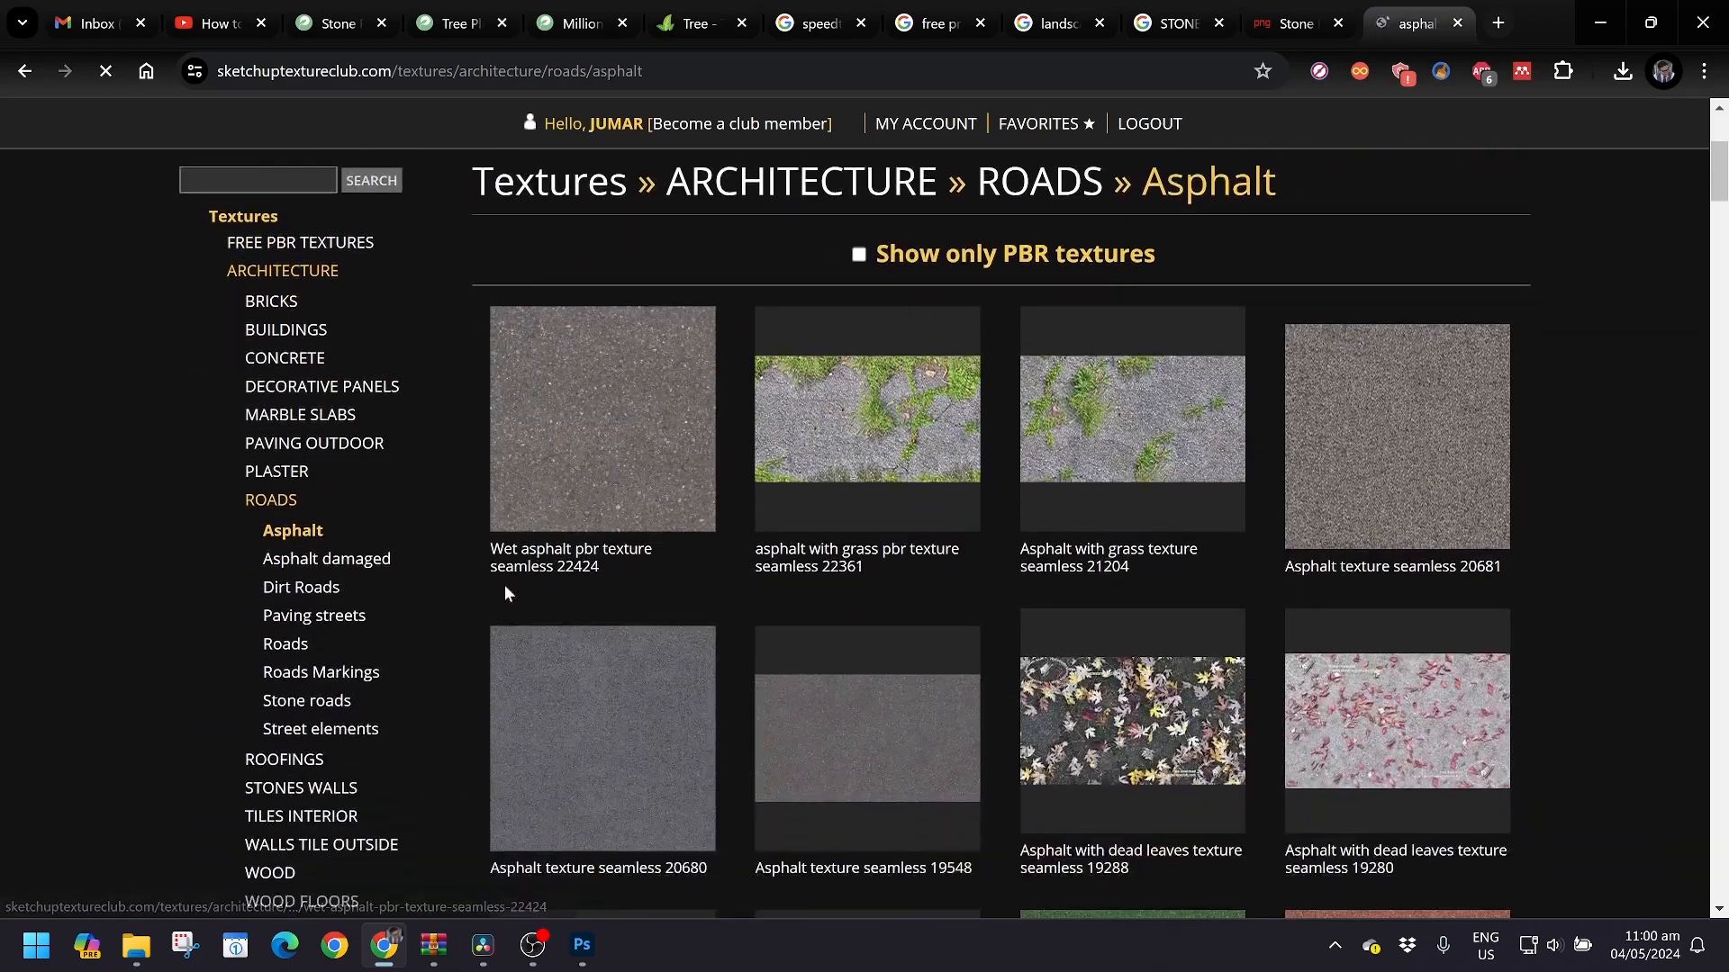
scroll(507, 595, "down", 5)
scroll(507, 595, "down", 4)
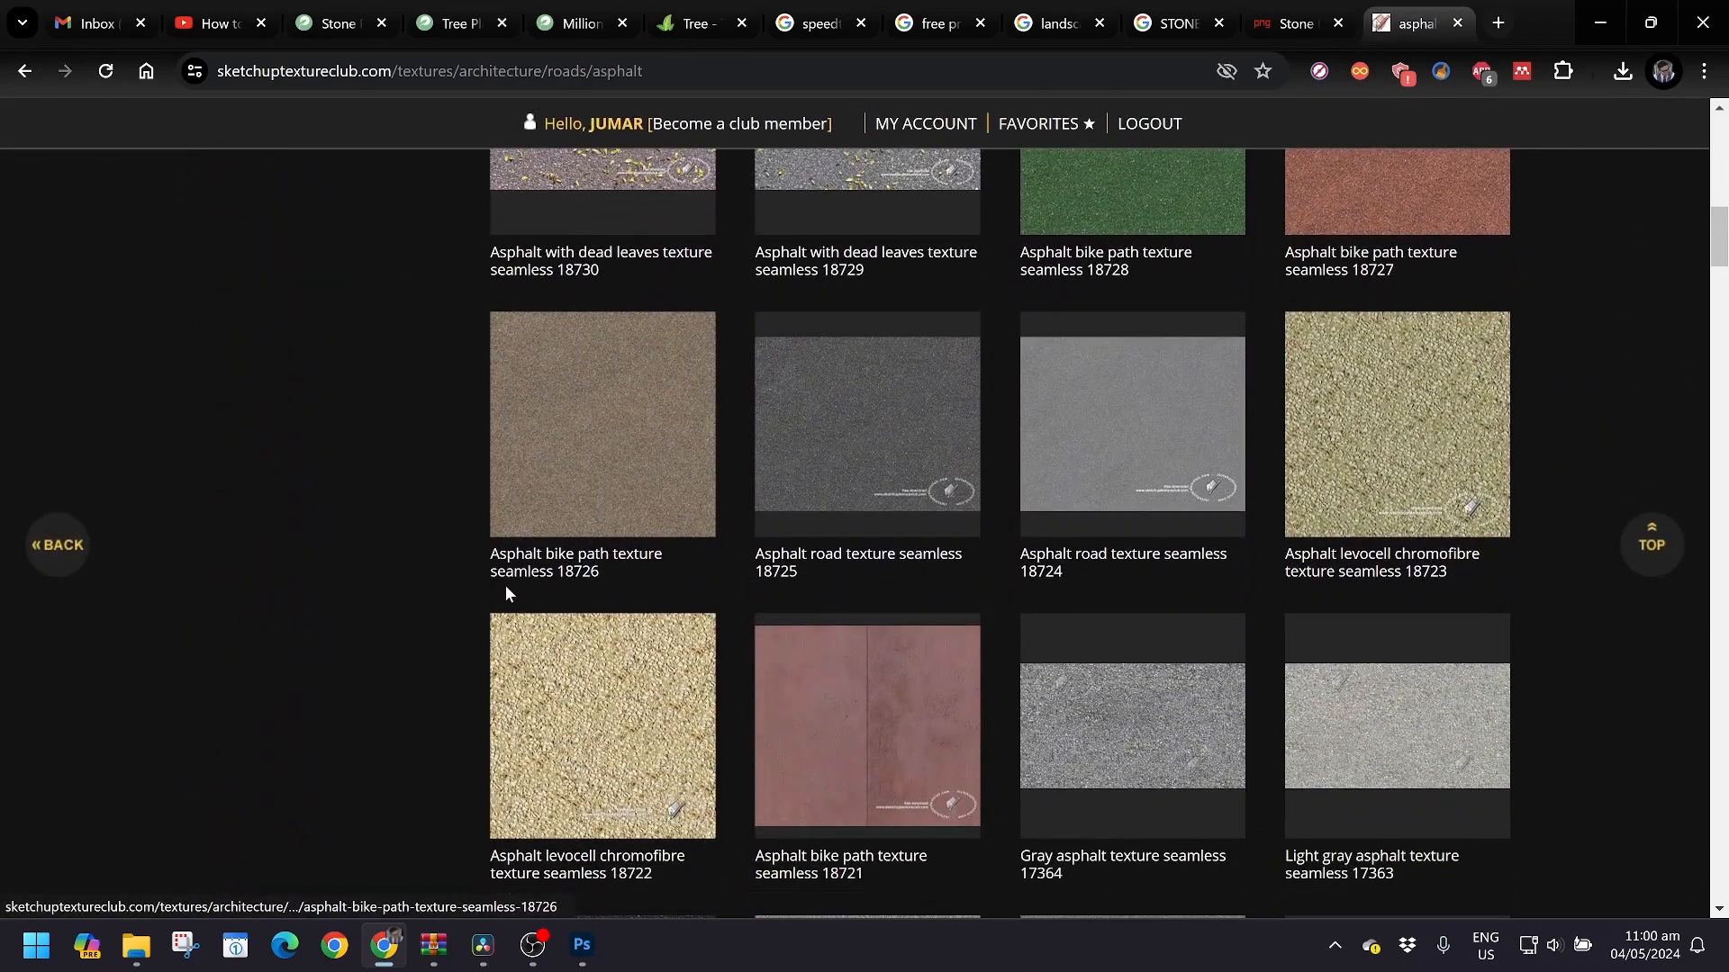
scroll(505, 585, "up", 8)
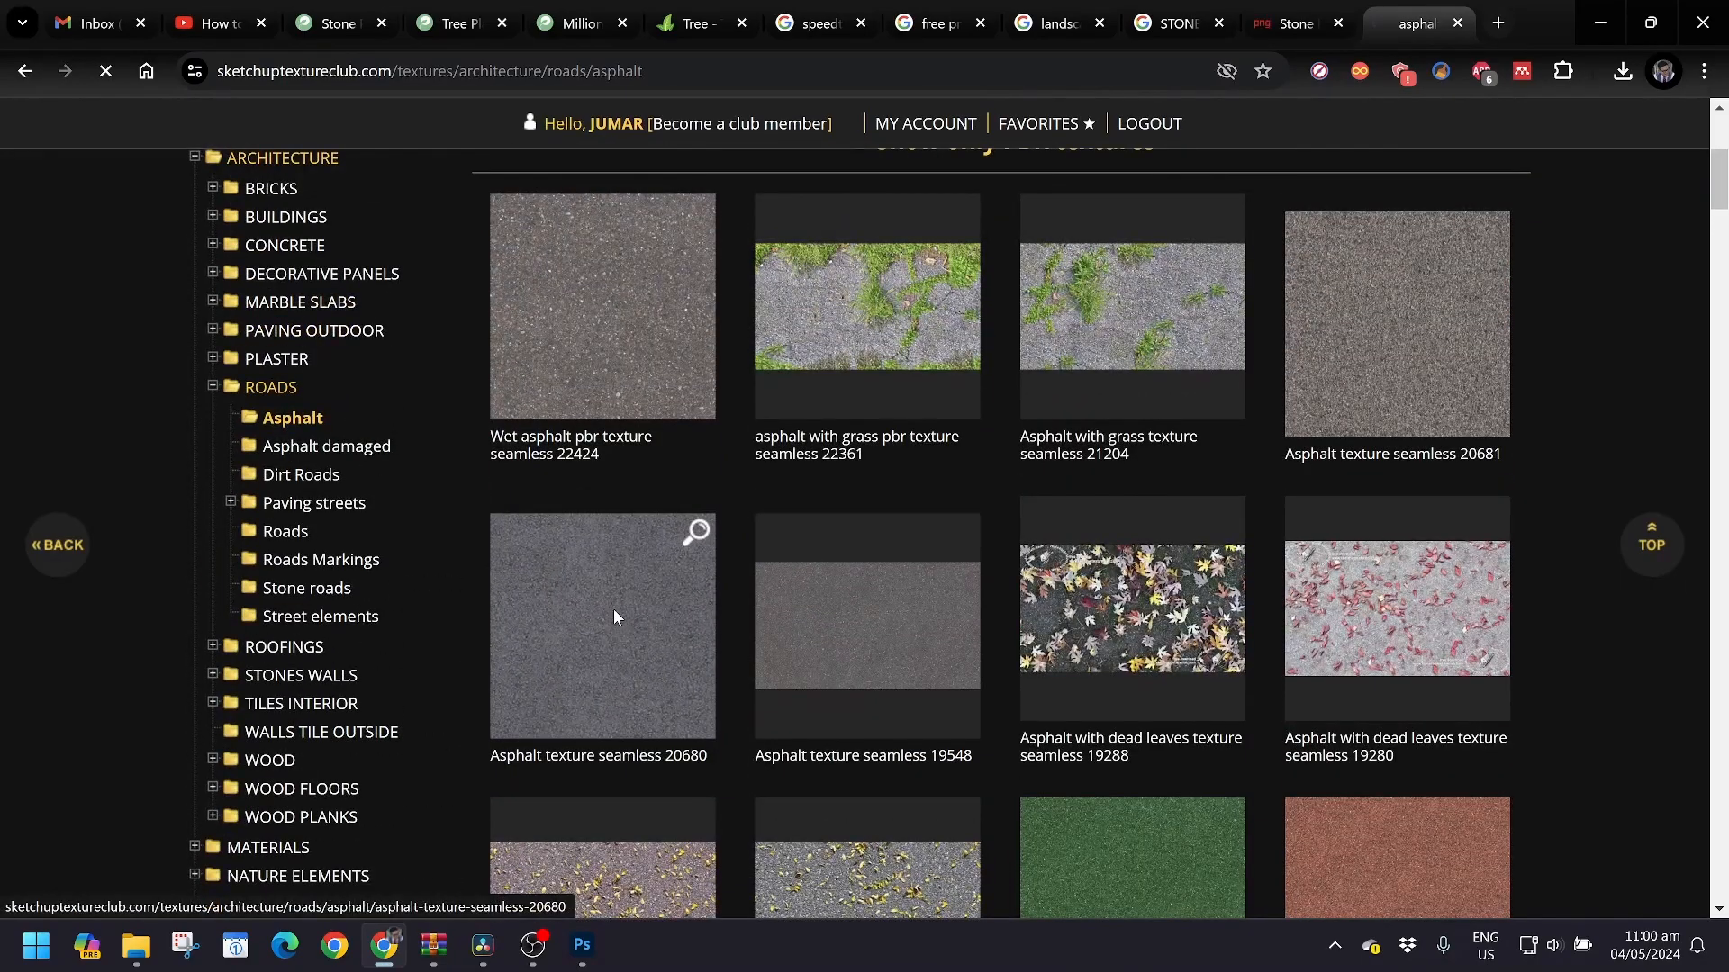
left_click(614, 616)
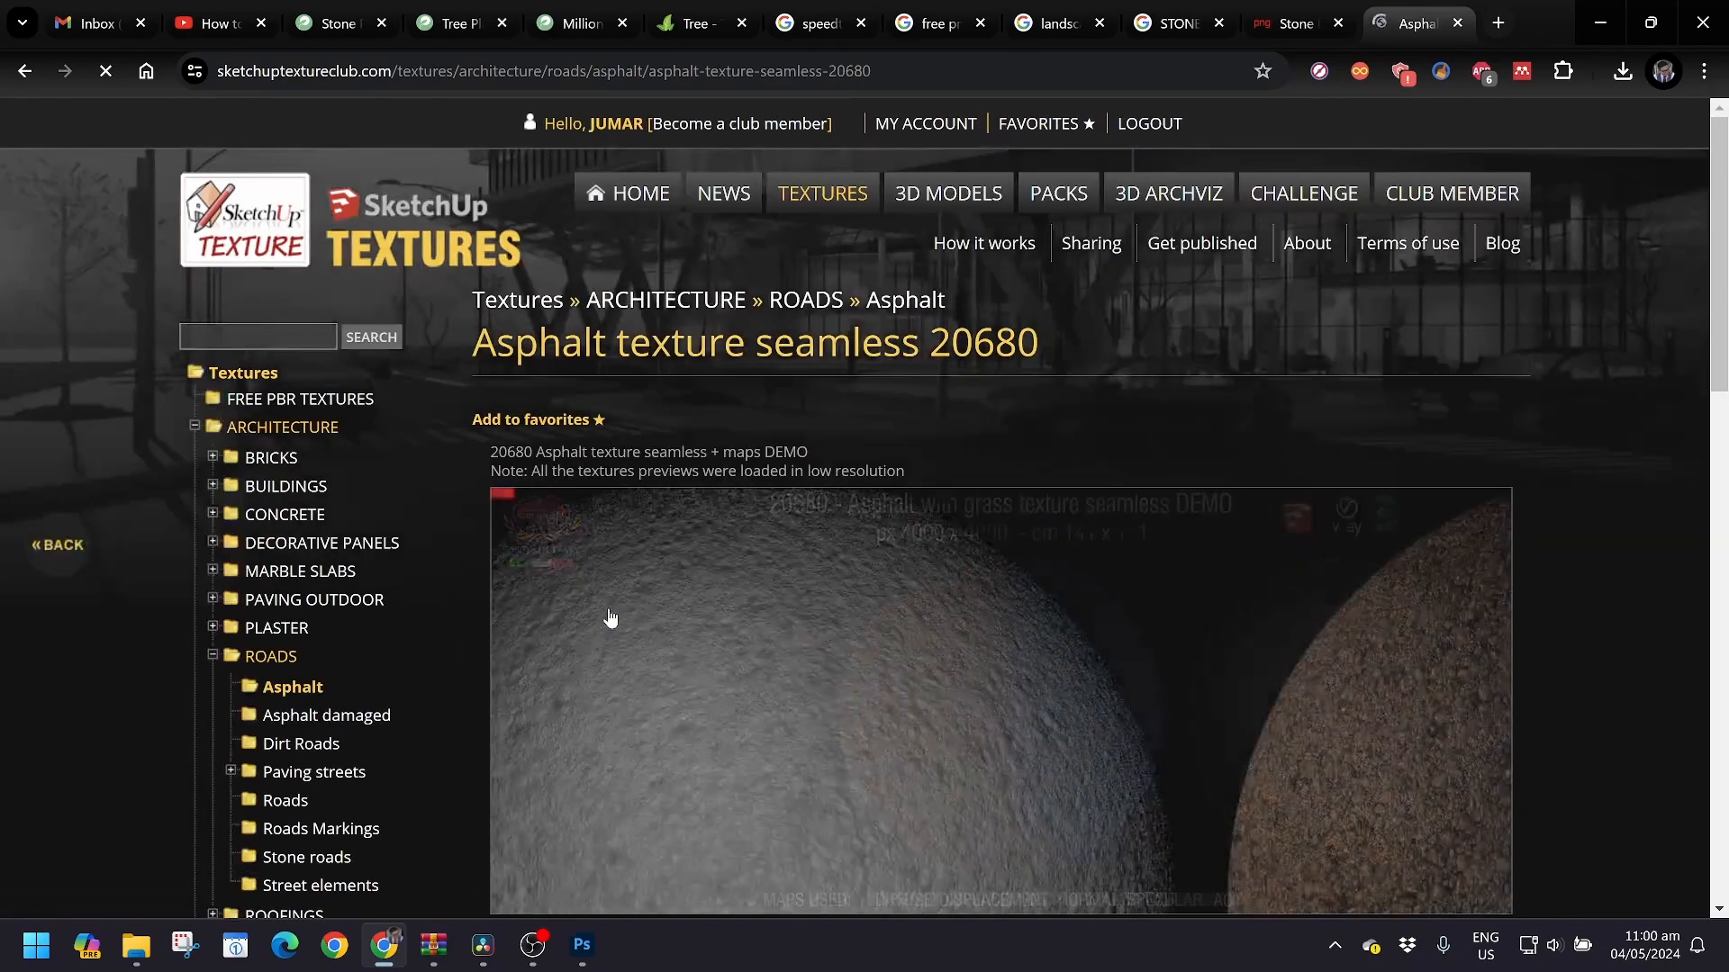
scroll(621, 630, "down", 8)
left_click(669, 610)
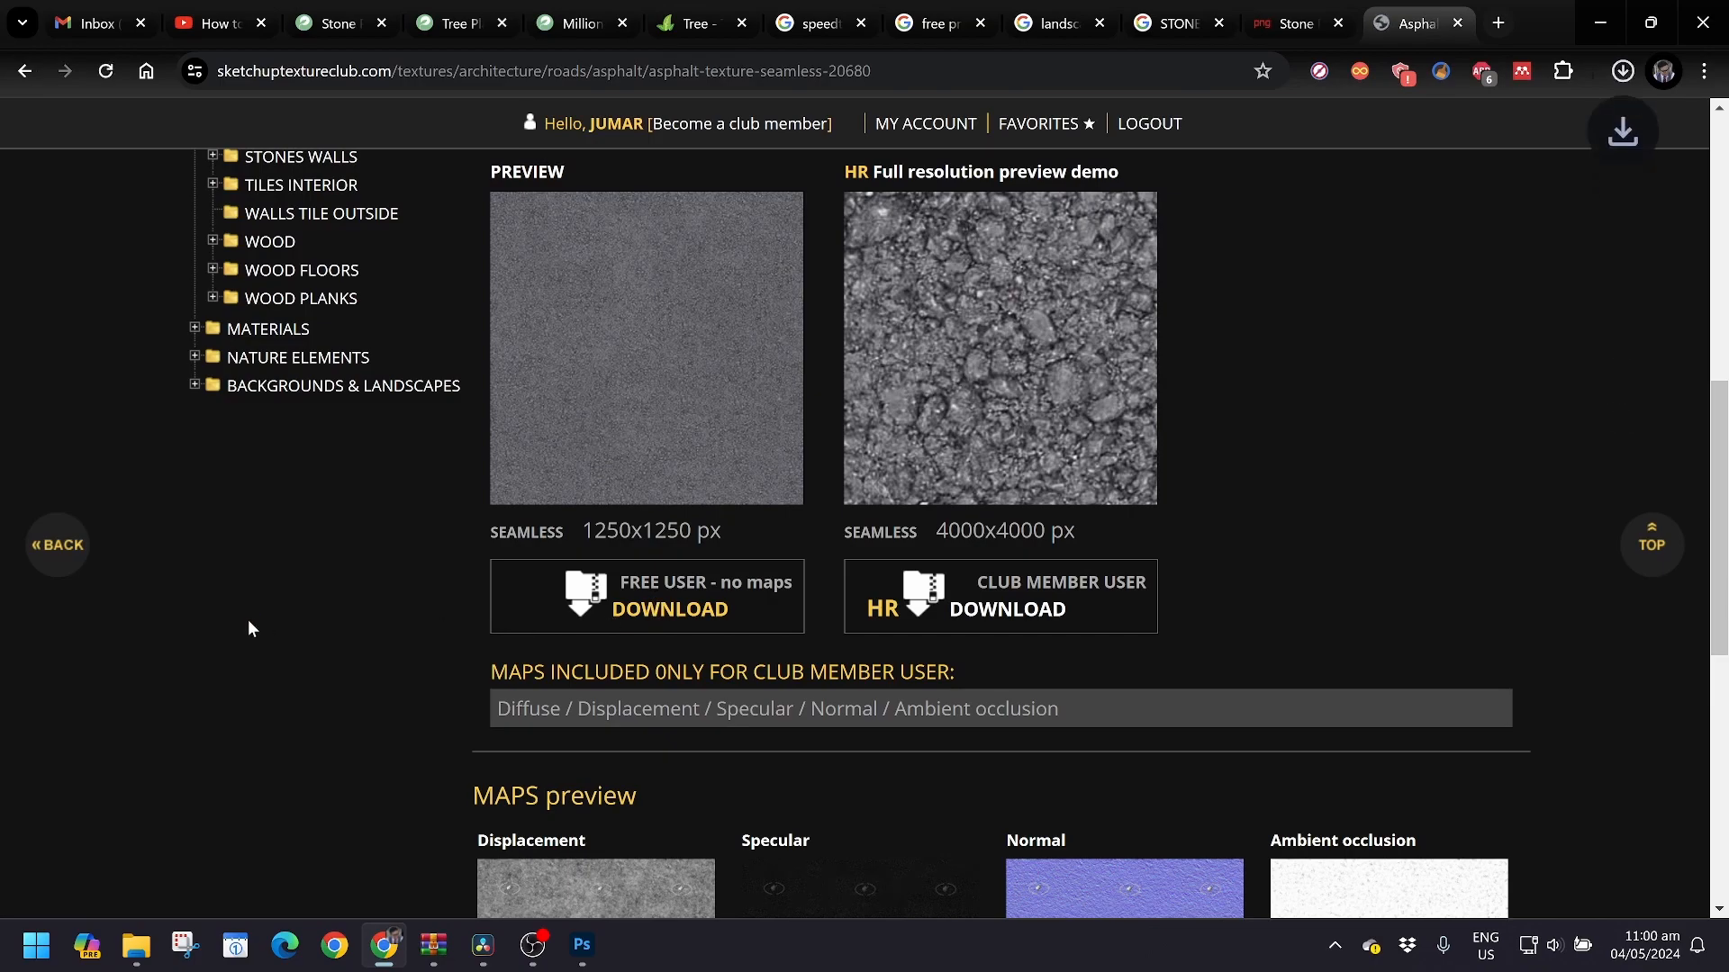
Open the downloaded asphalt archive in WinRAR and extract 130_asphalt texture-seamless.jpg, dismissing the license reminder
left_click(1425, 167)
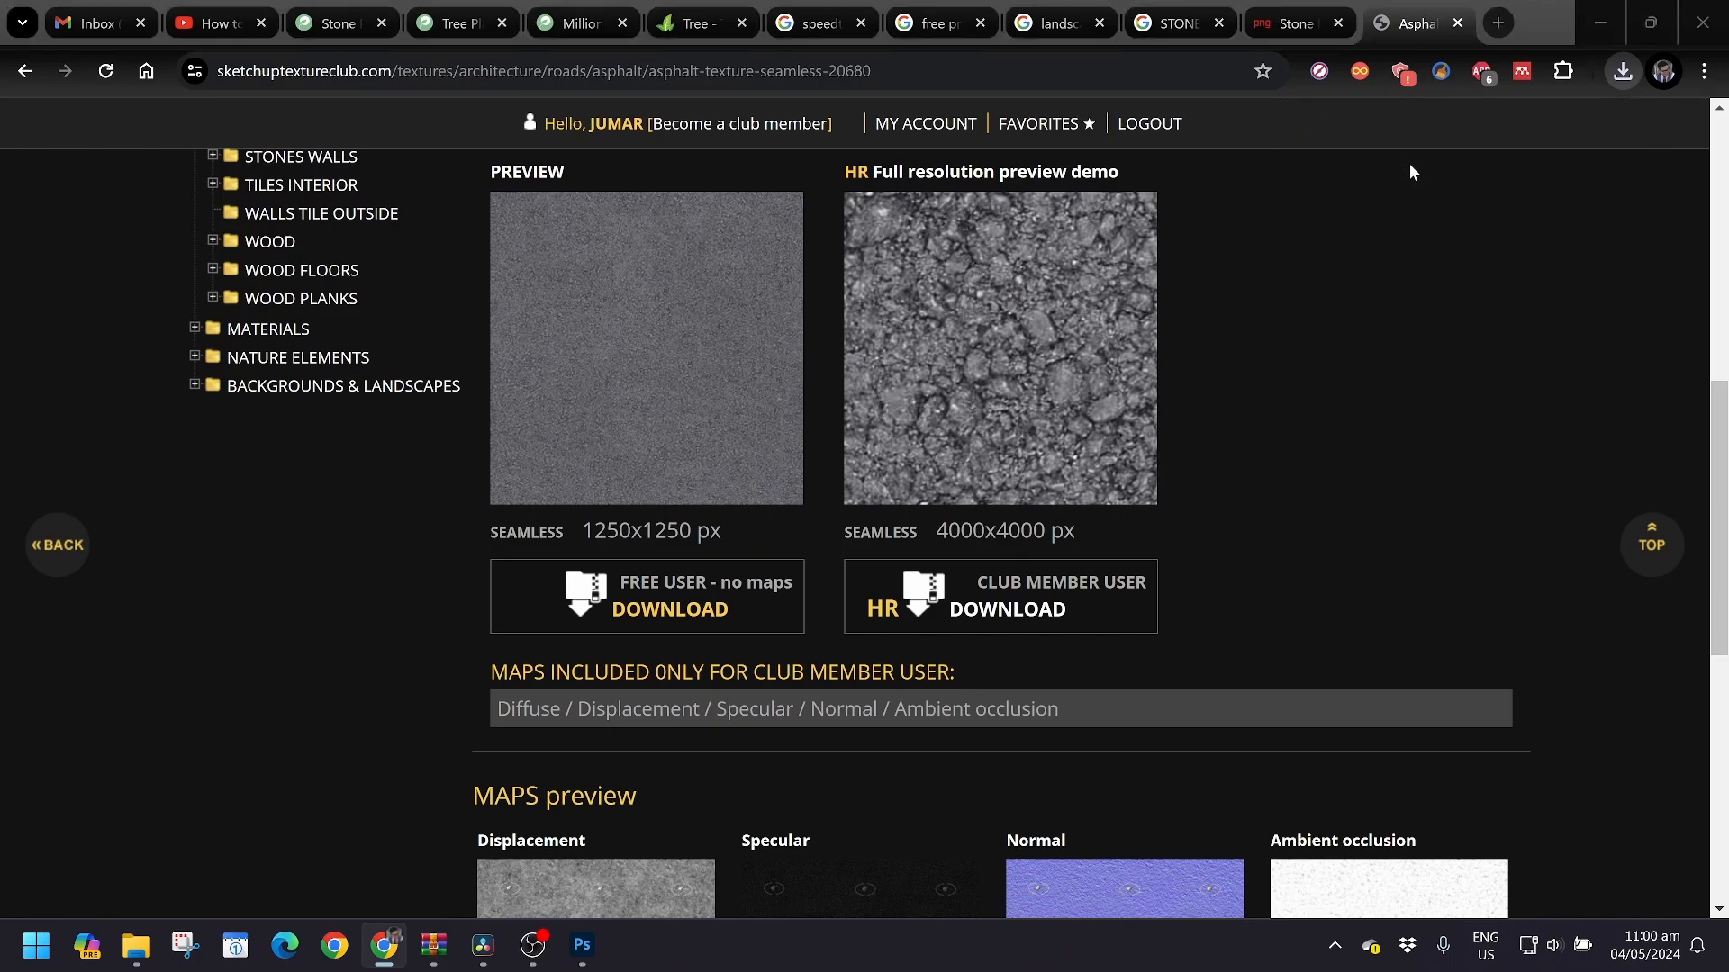
left_click(176, 192)
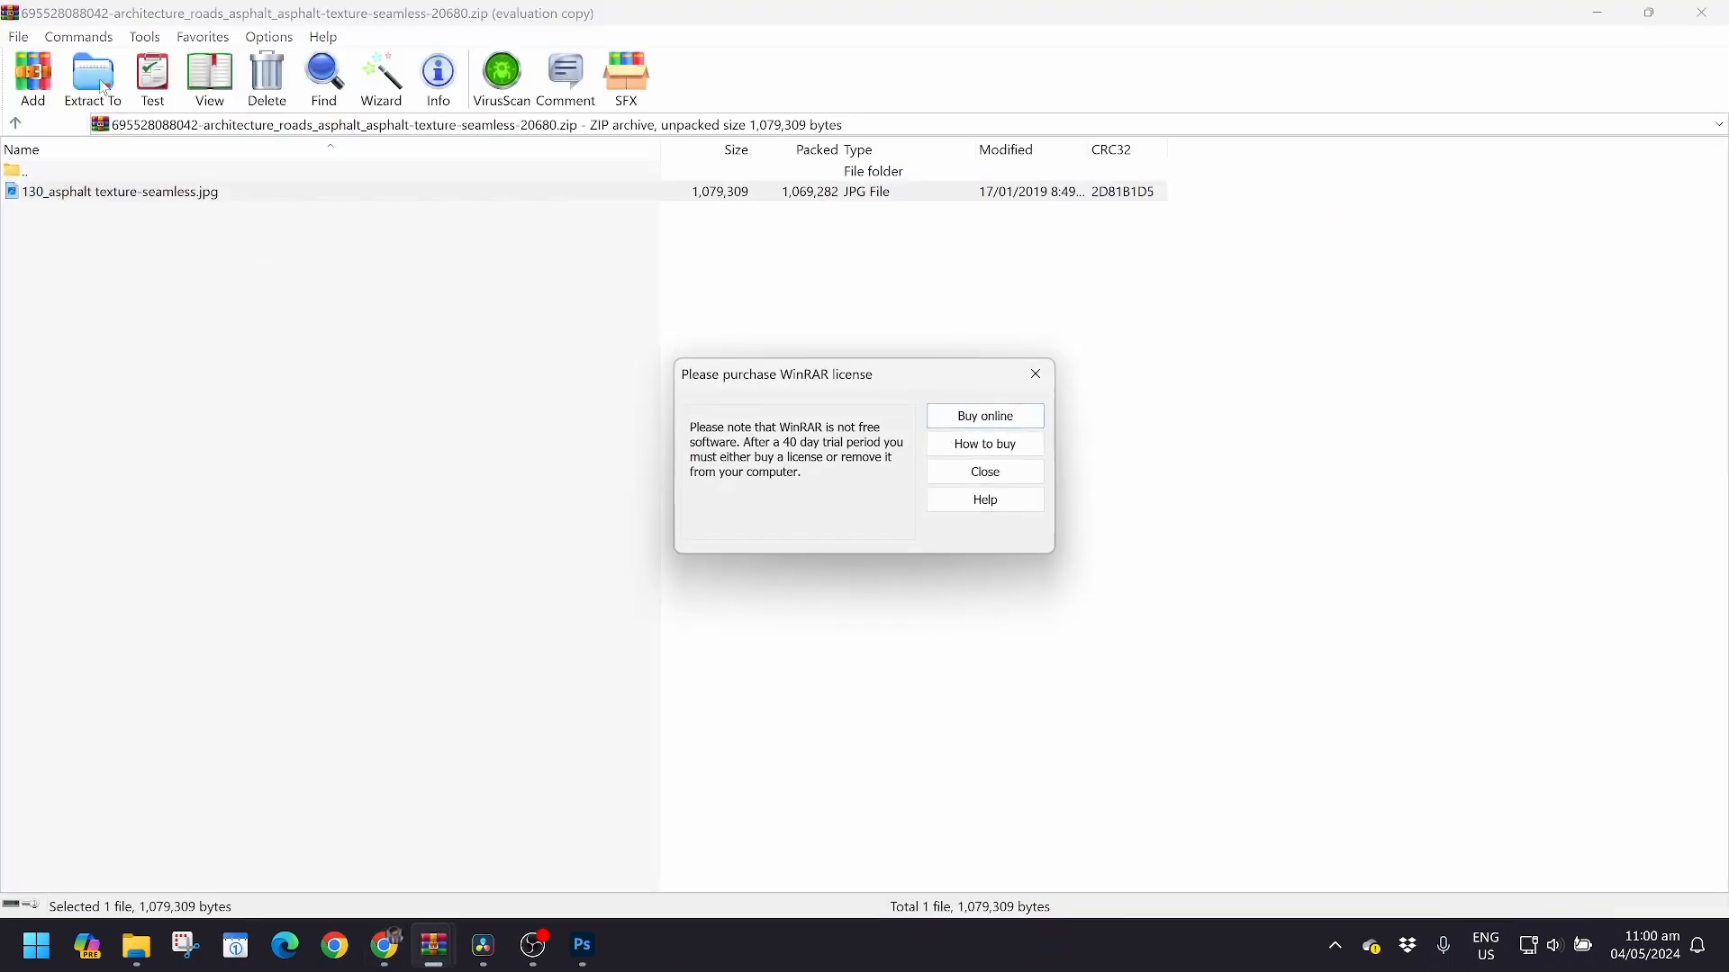
left_click(987, 478)
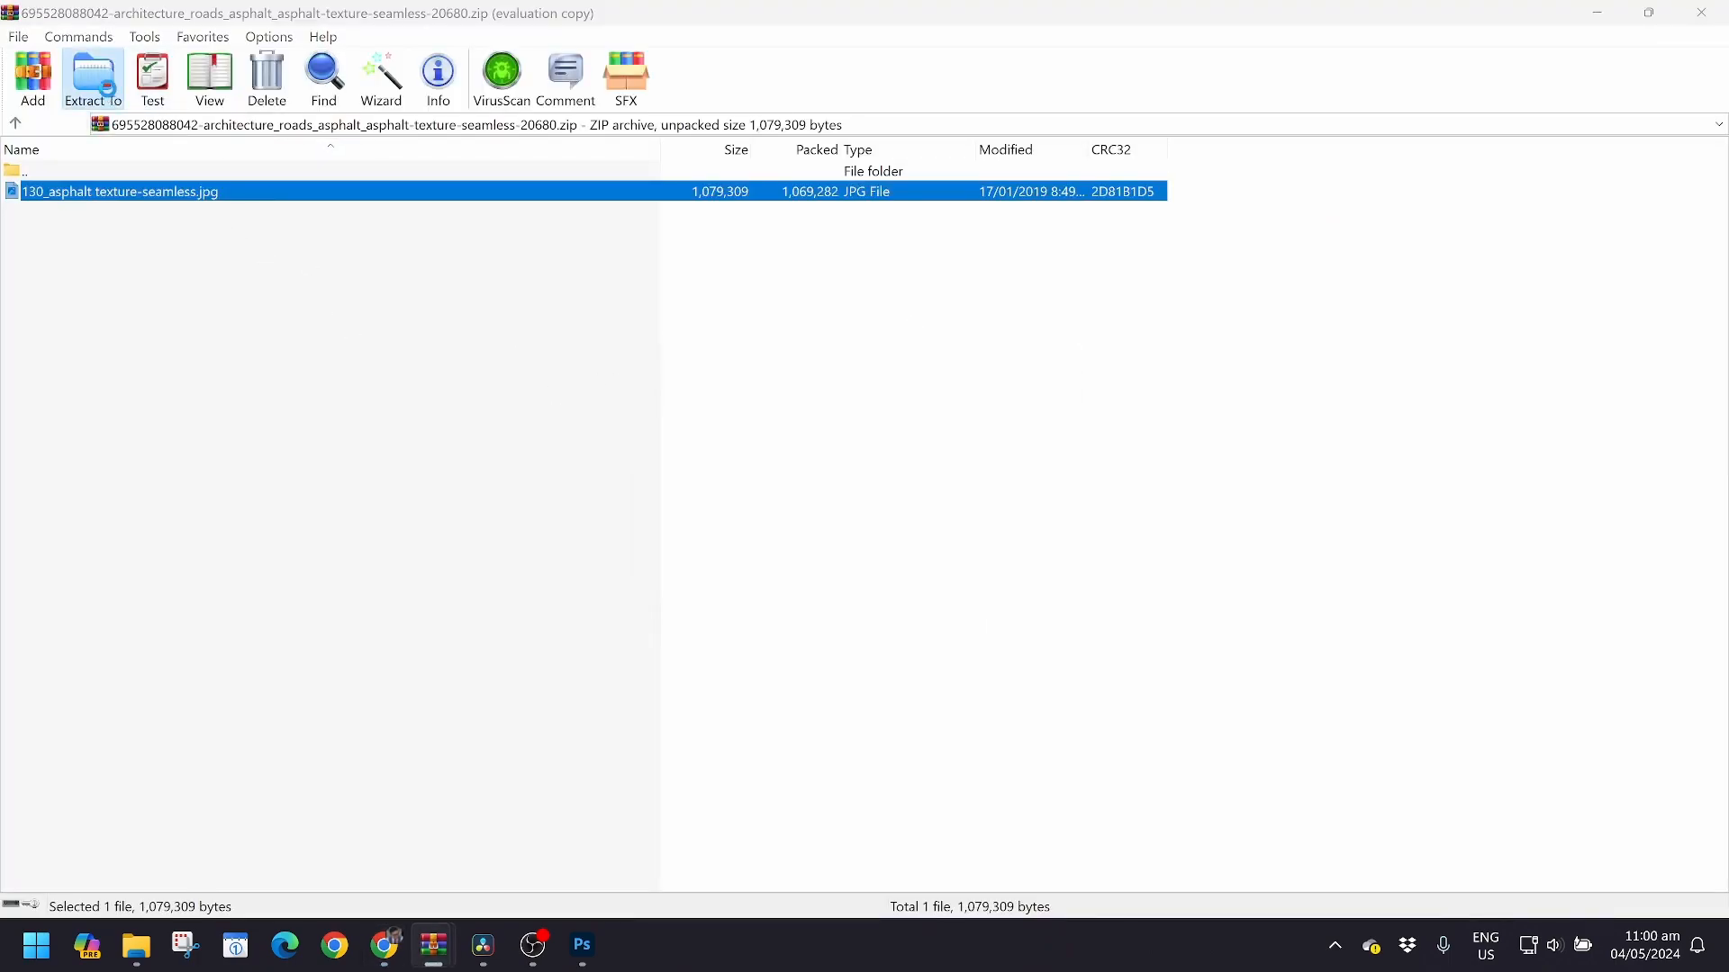
left_click(93, 79)
left_click(945, 708)
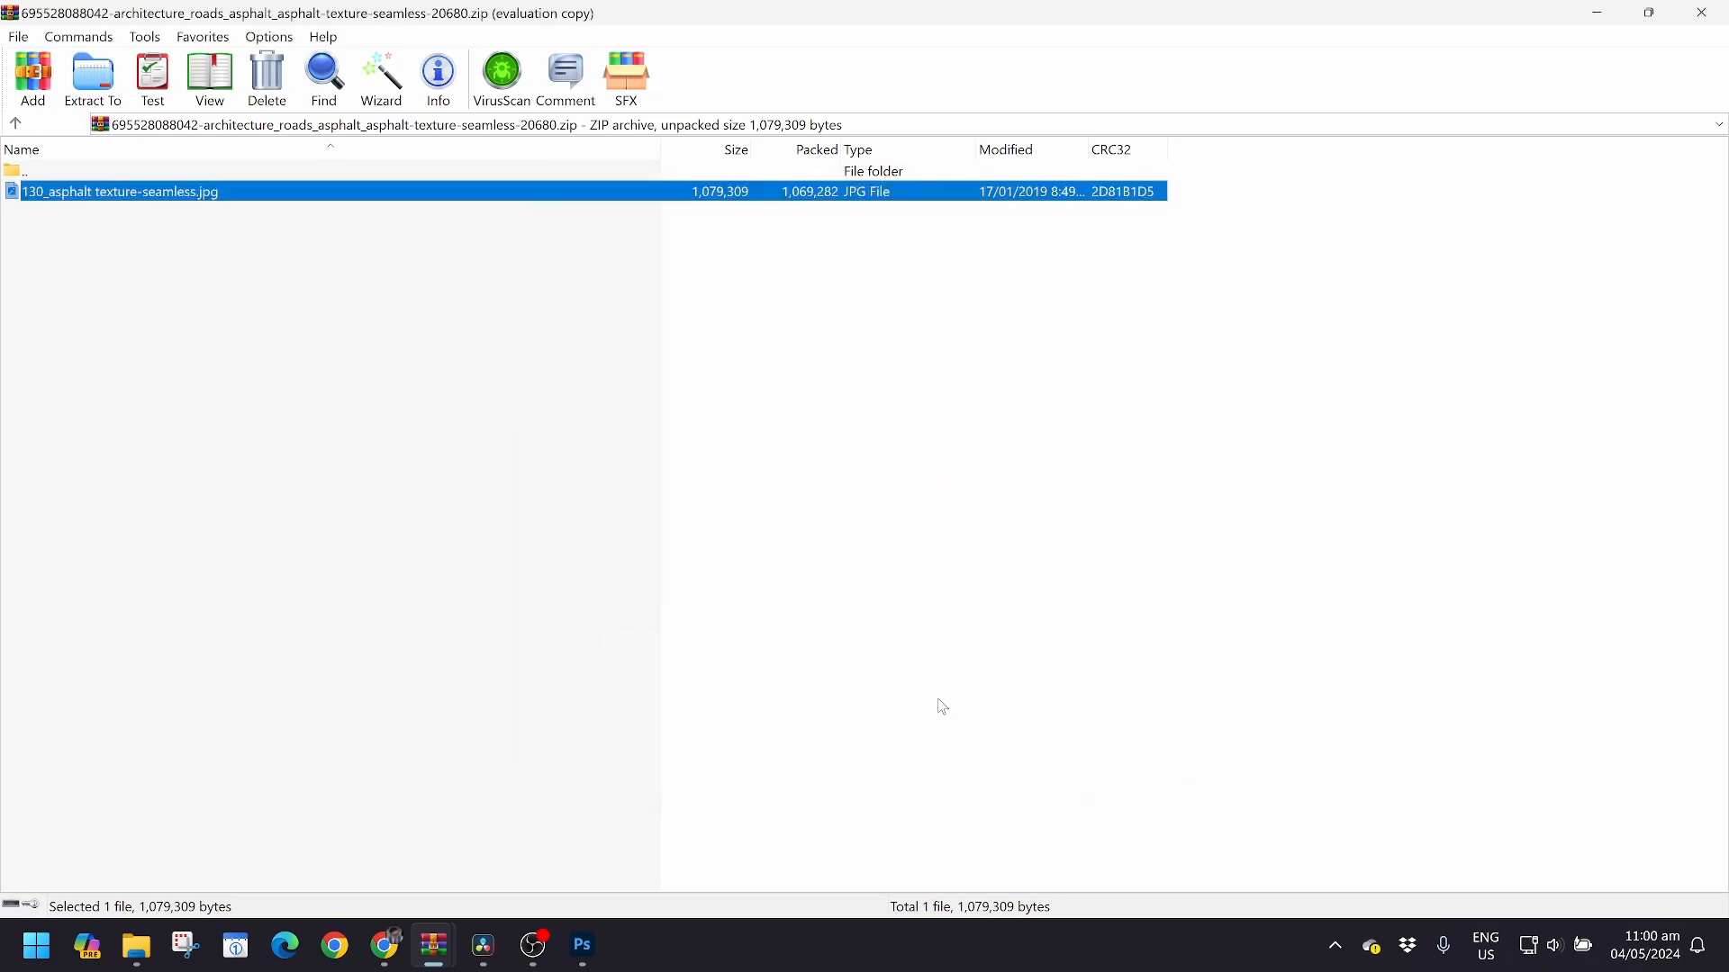
Switch to File Explorer and open 130_asphalt texture-seamless.jpg from its extracted Downloads subfolder in Photoshop
left_click(136, 945)
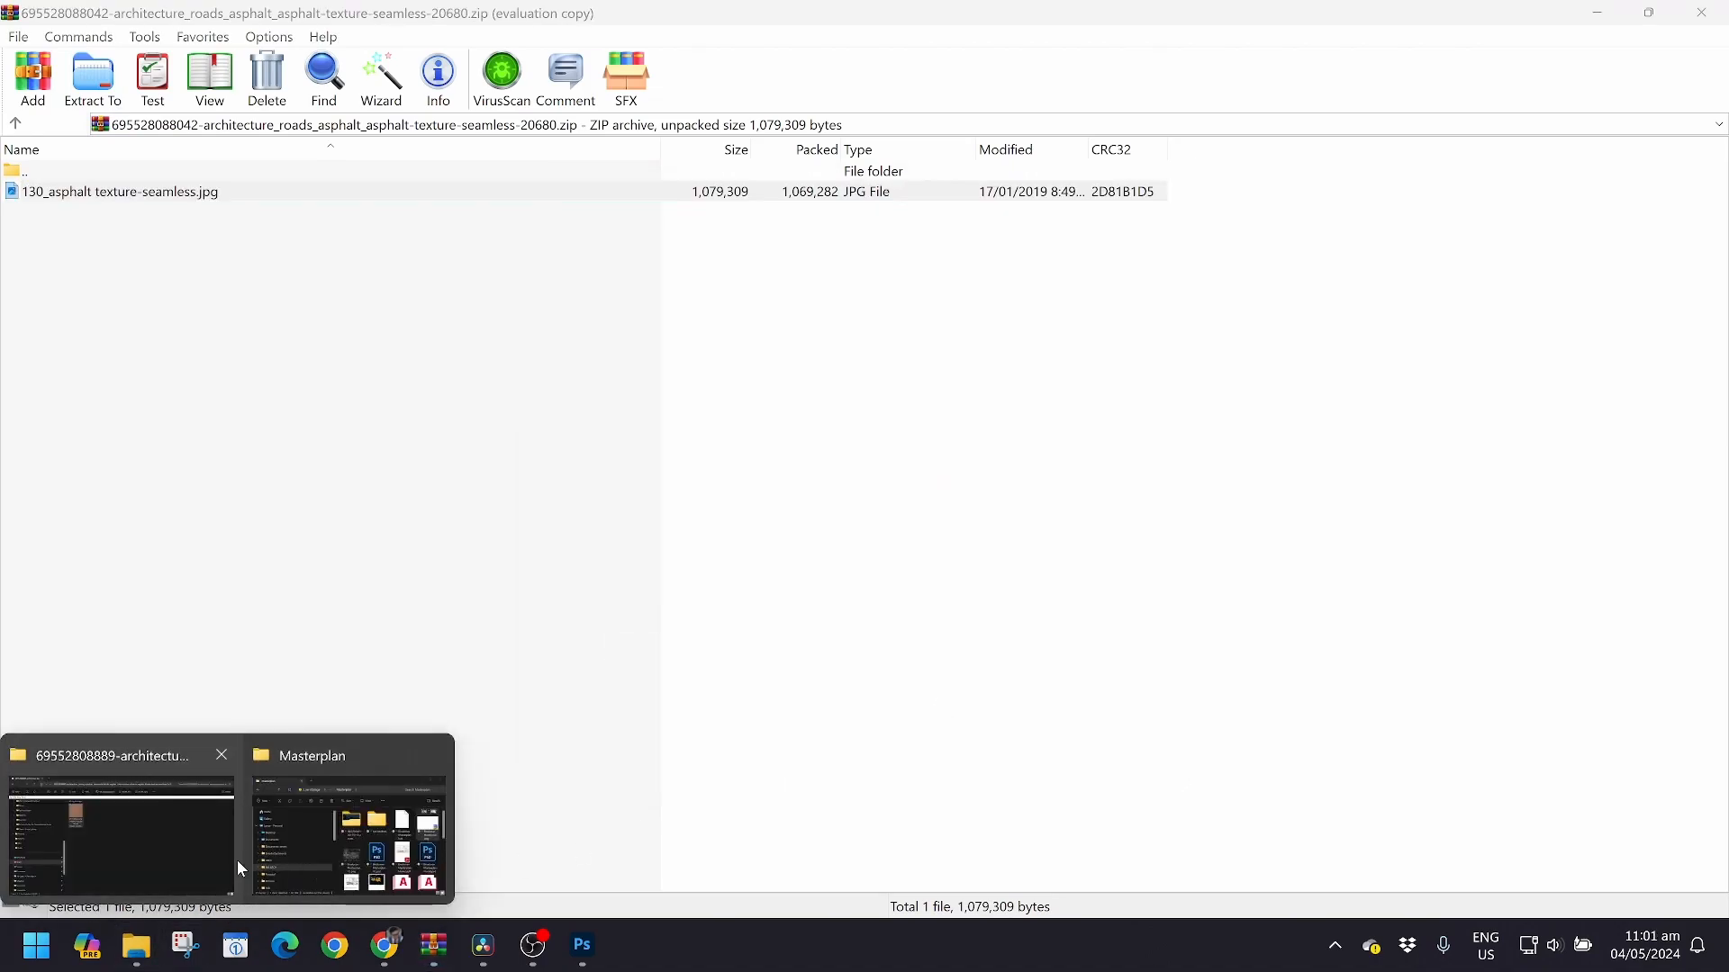
left_click(187, 857)
left_click(32, 69)
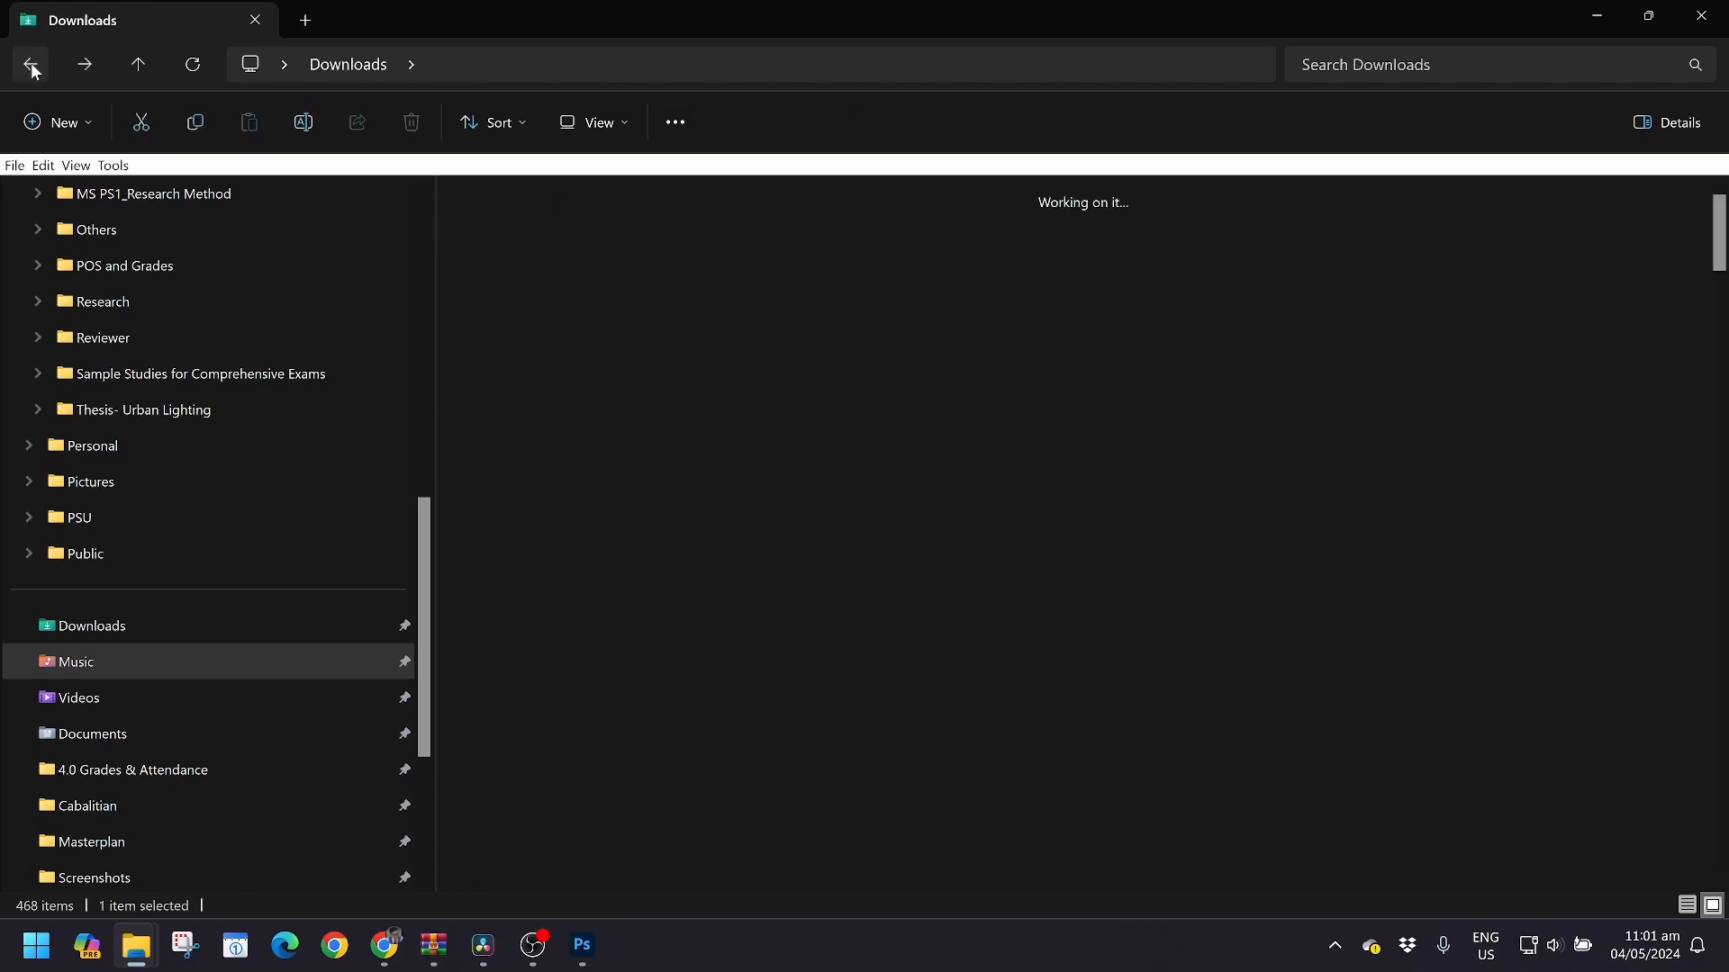
double_click(637, 322)
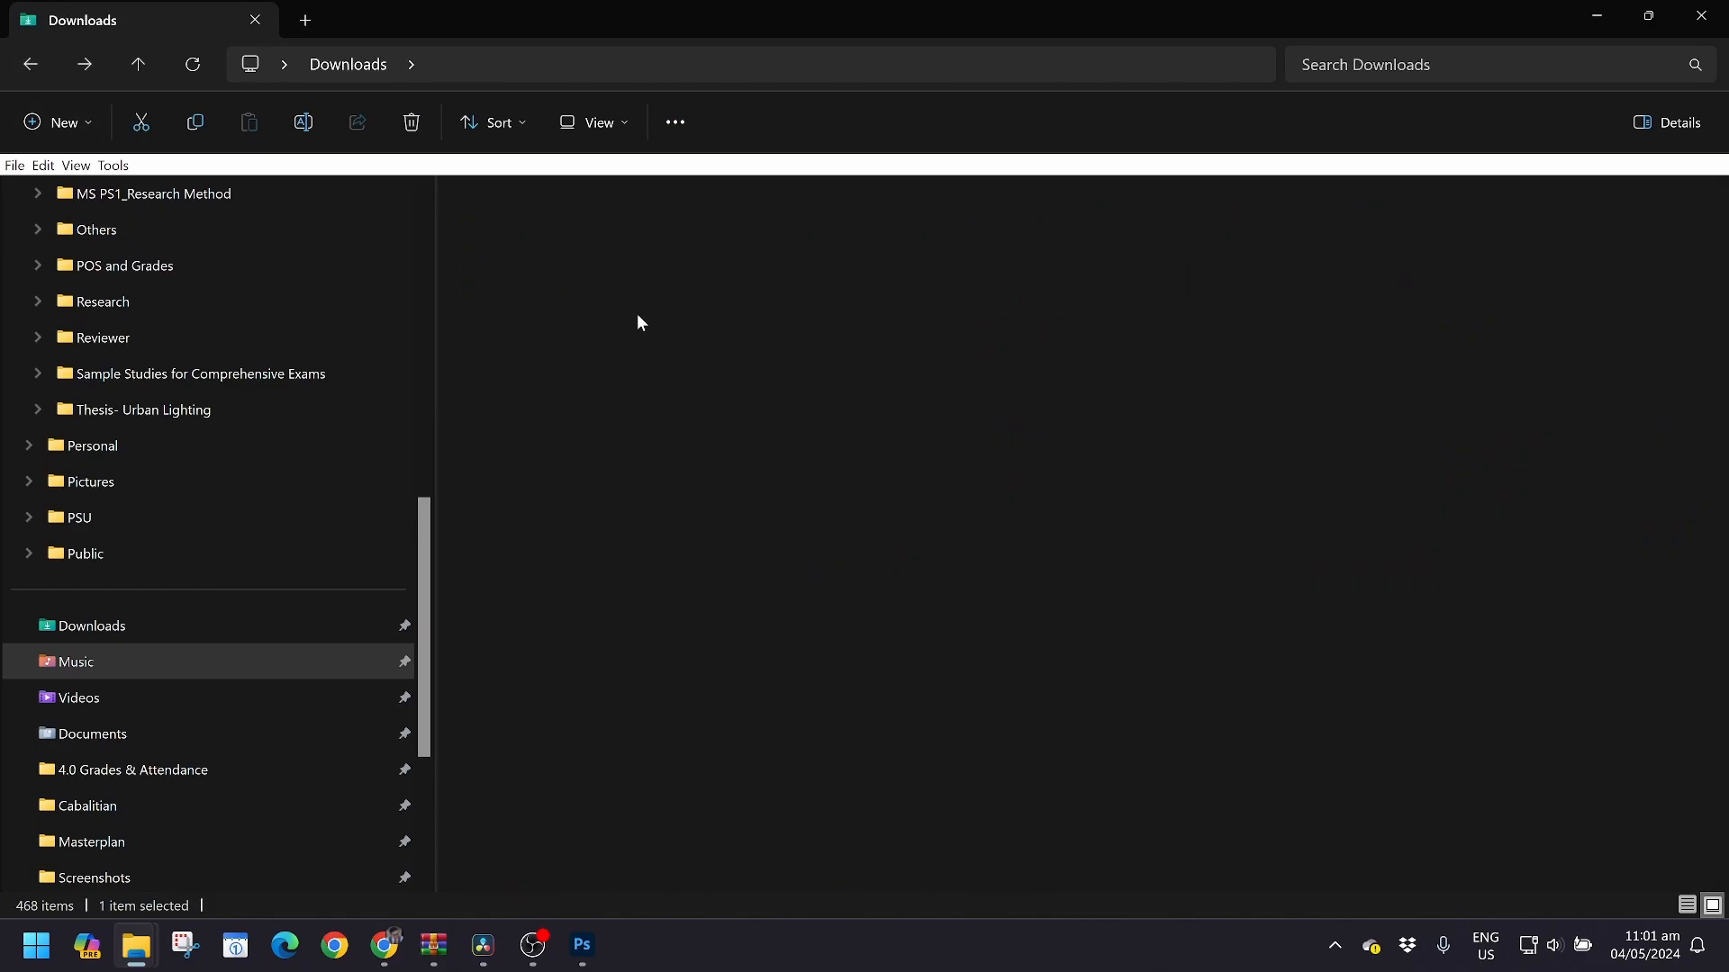
left_click(528, 262)
right_click(537, 258)
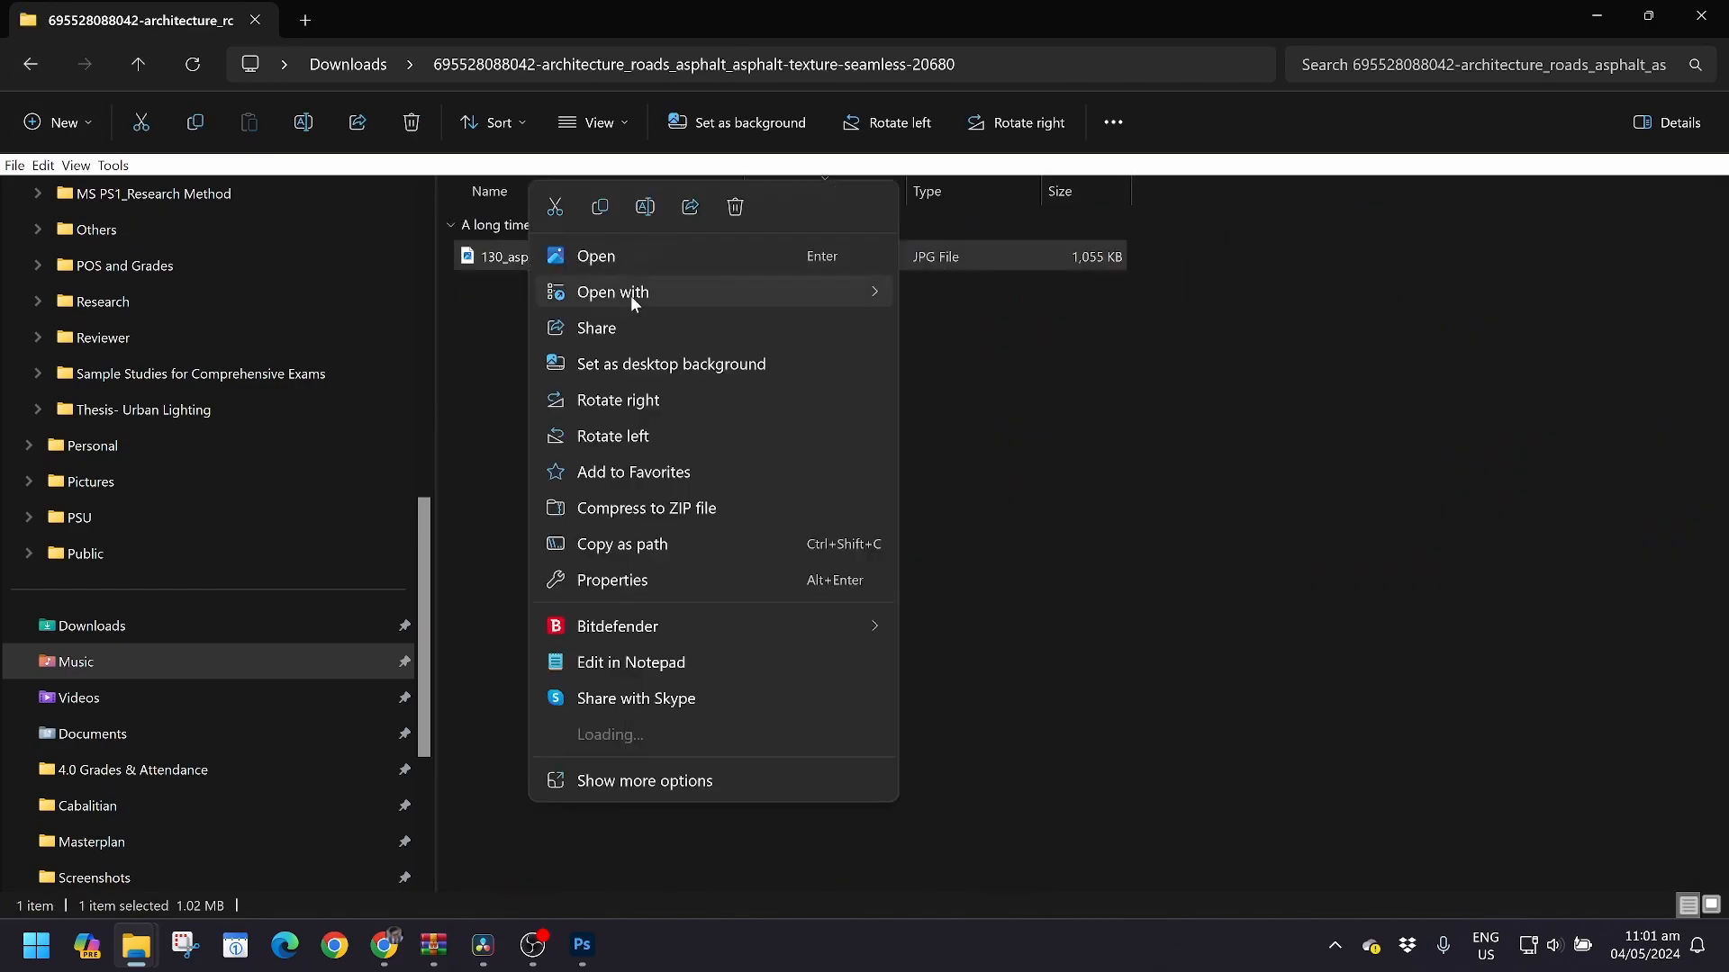
mouse_move(630, 295)
left_click(994, 300)
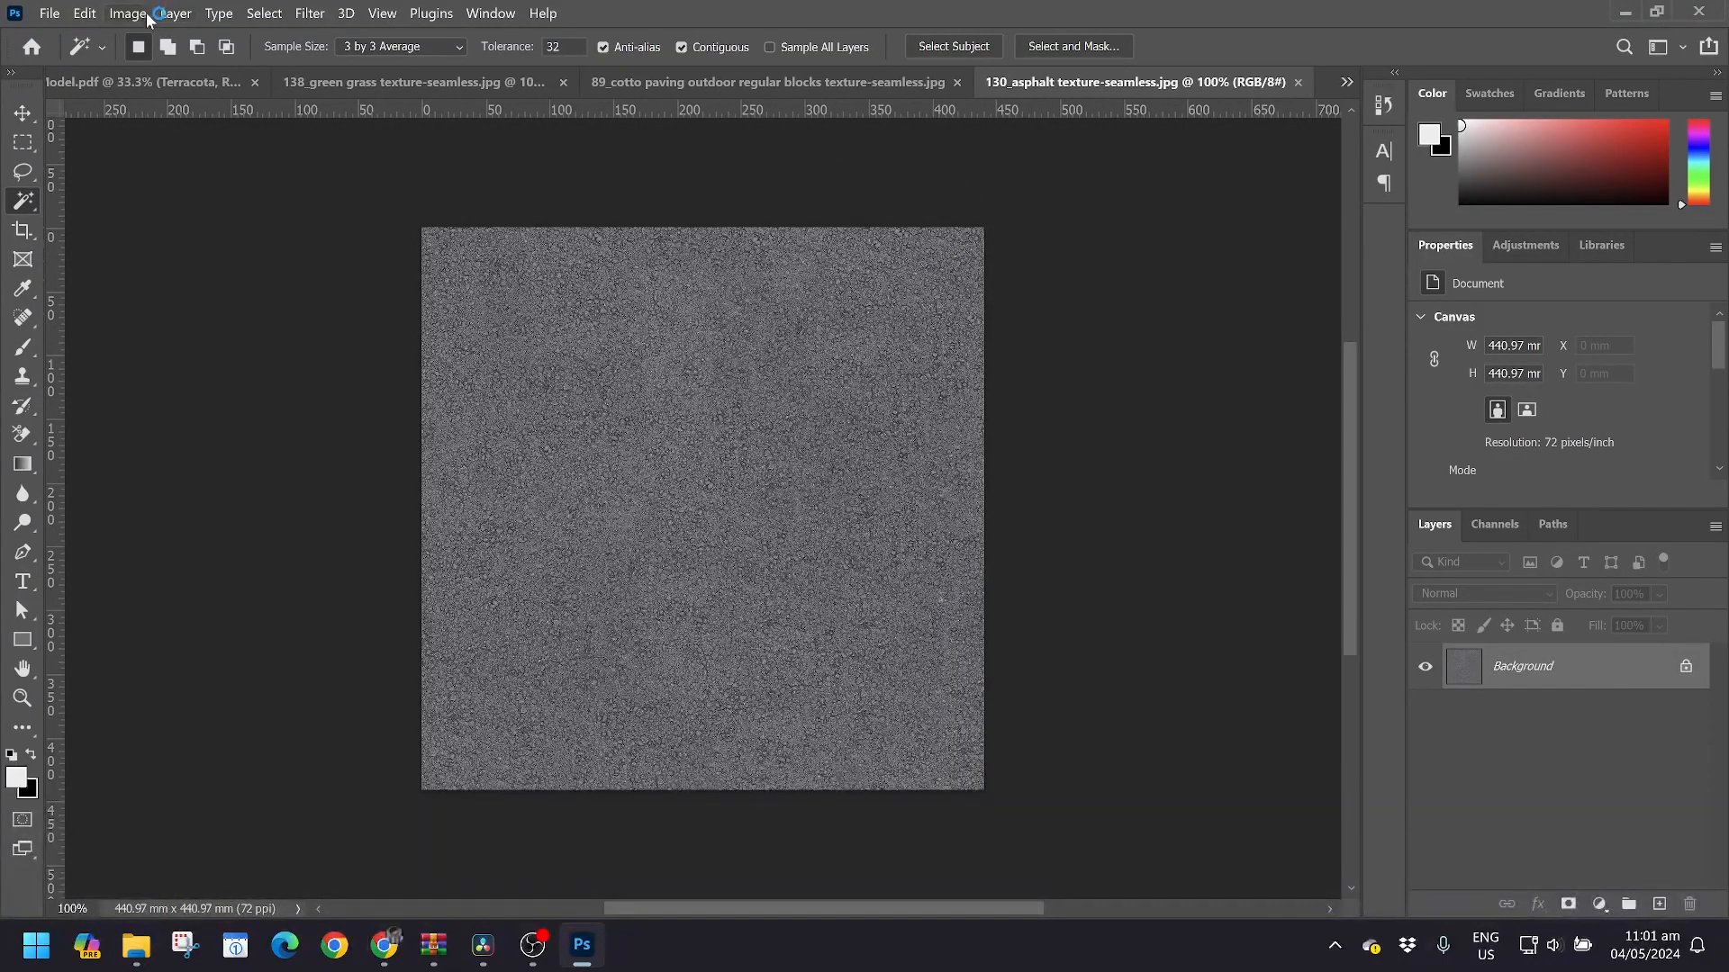
Define the asphalt image as a pattern named Asphalt and return to the Cabalitian-Model.pdf document
left_click(85, 12)
mouse_move(87, 17)
left_click(180, 594)
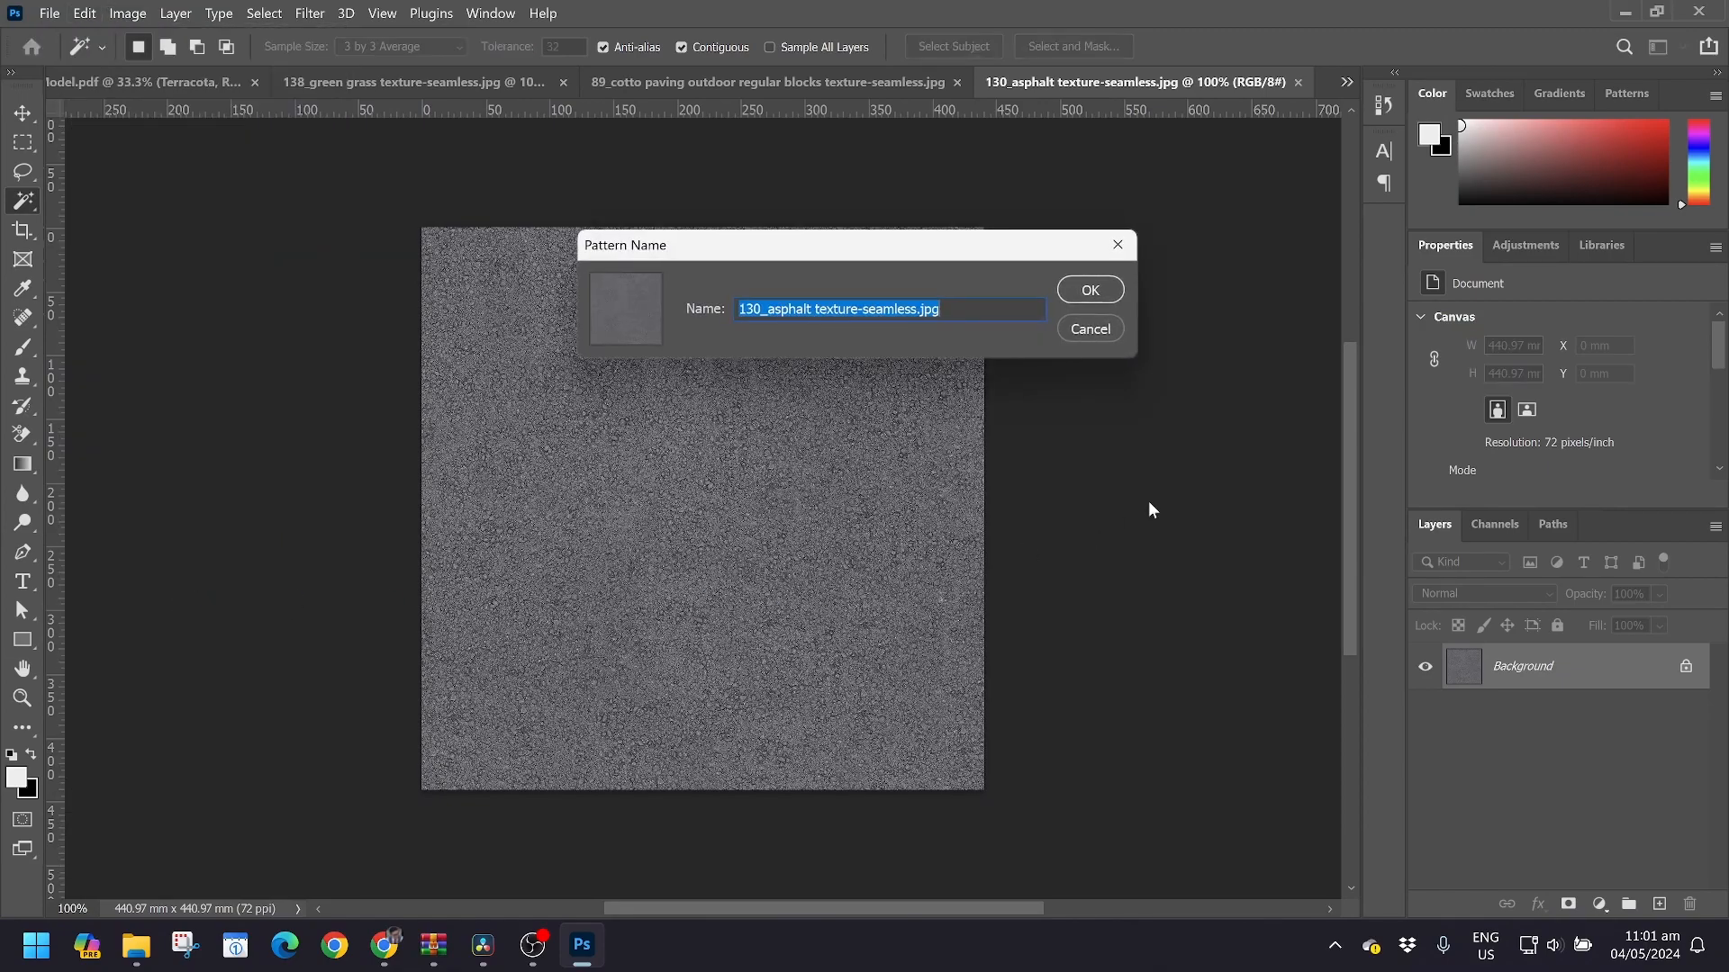
type("Asphalt")
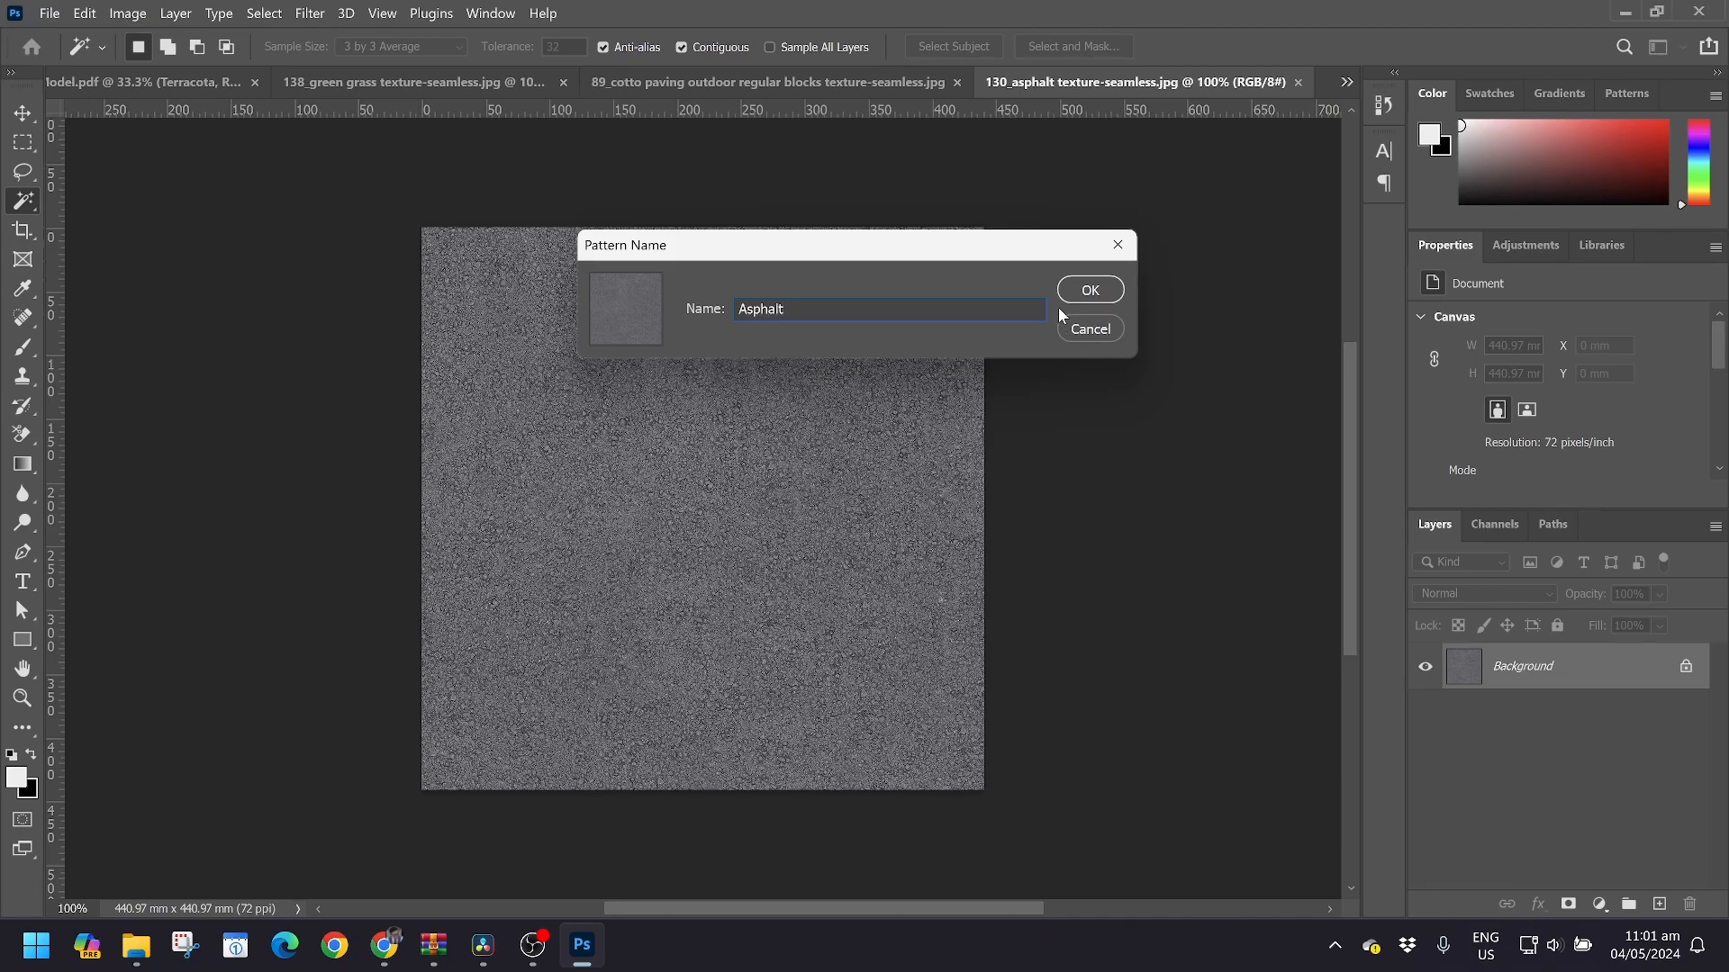
left_click(1091, 290)
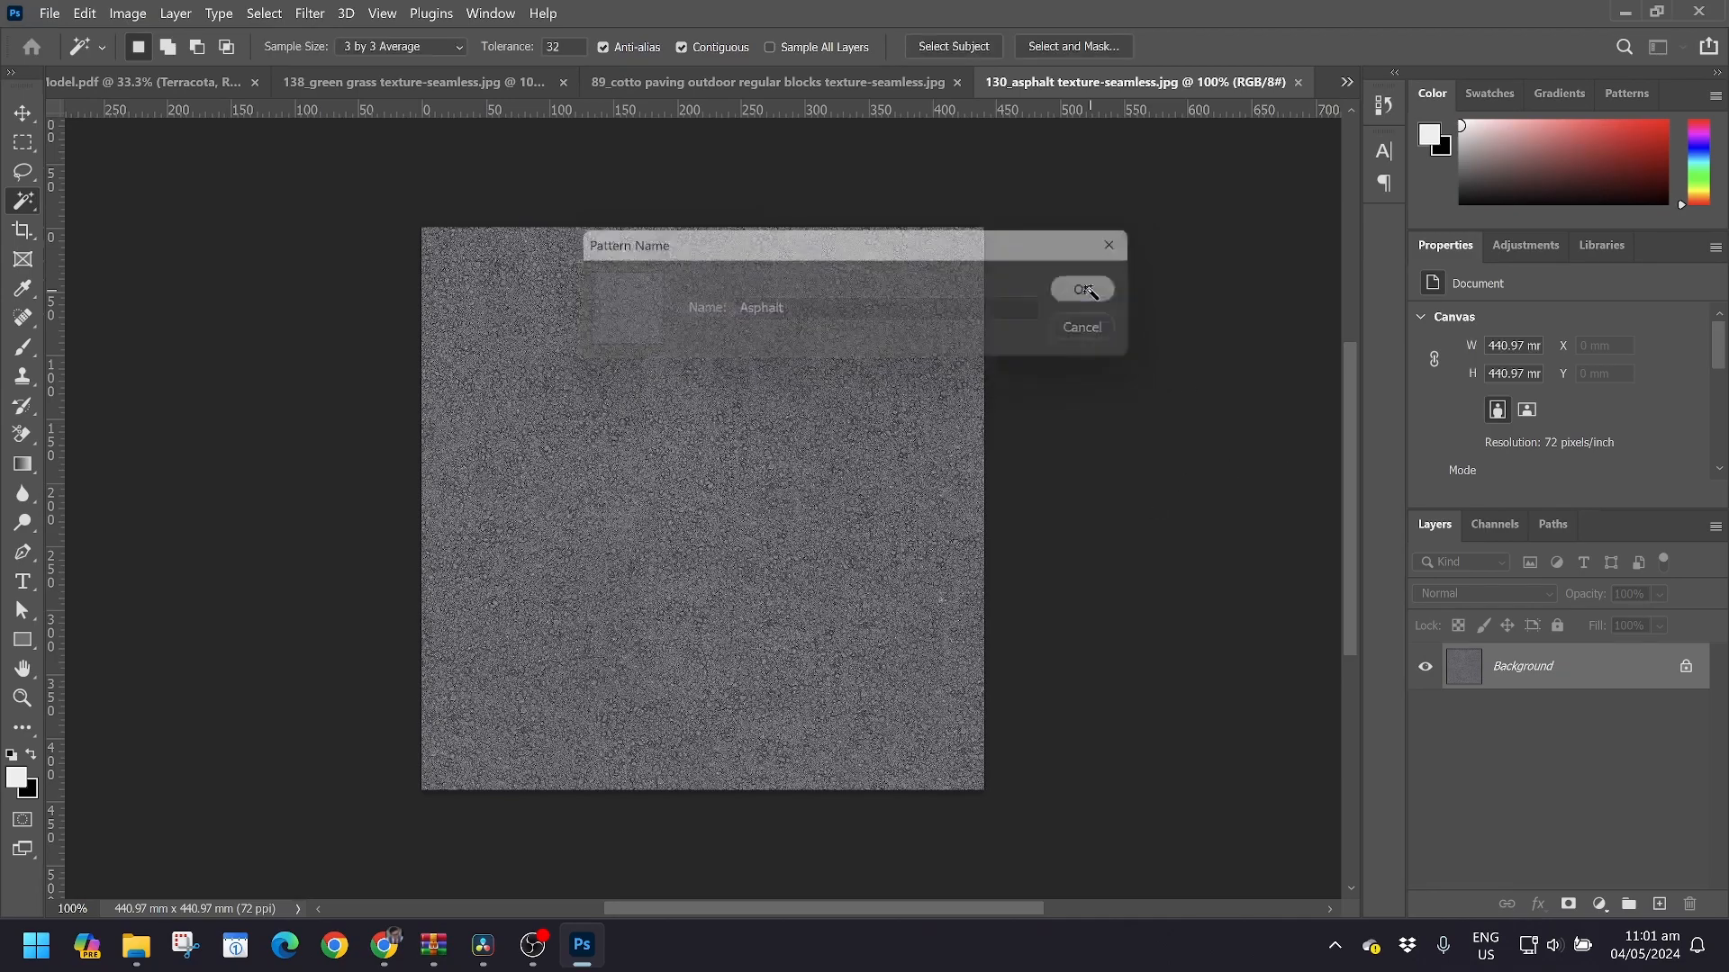
left_click(131, 89)
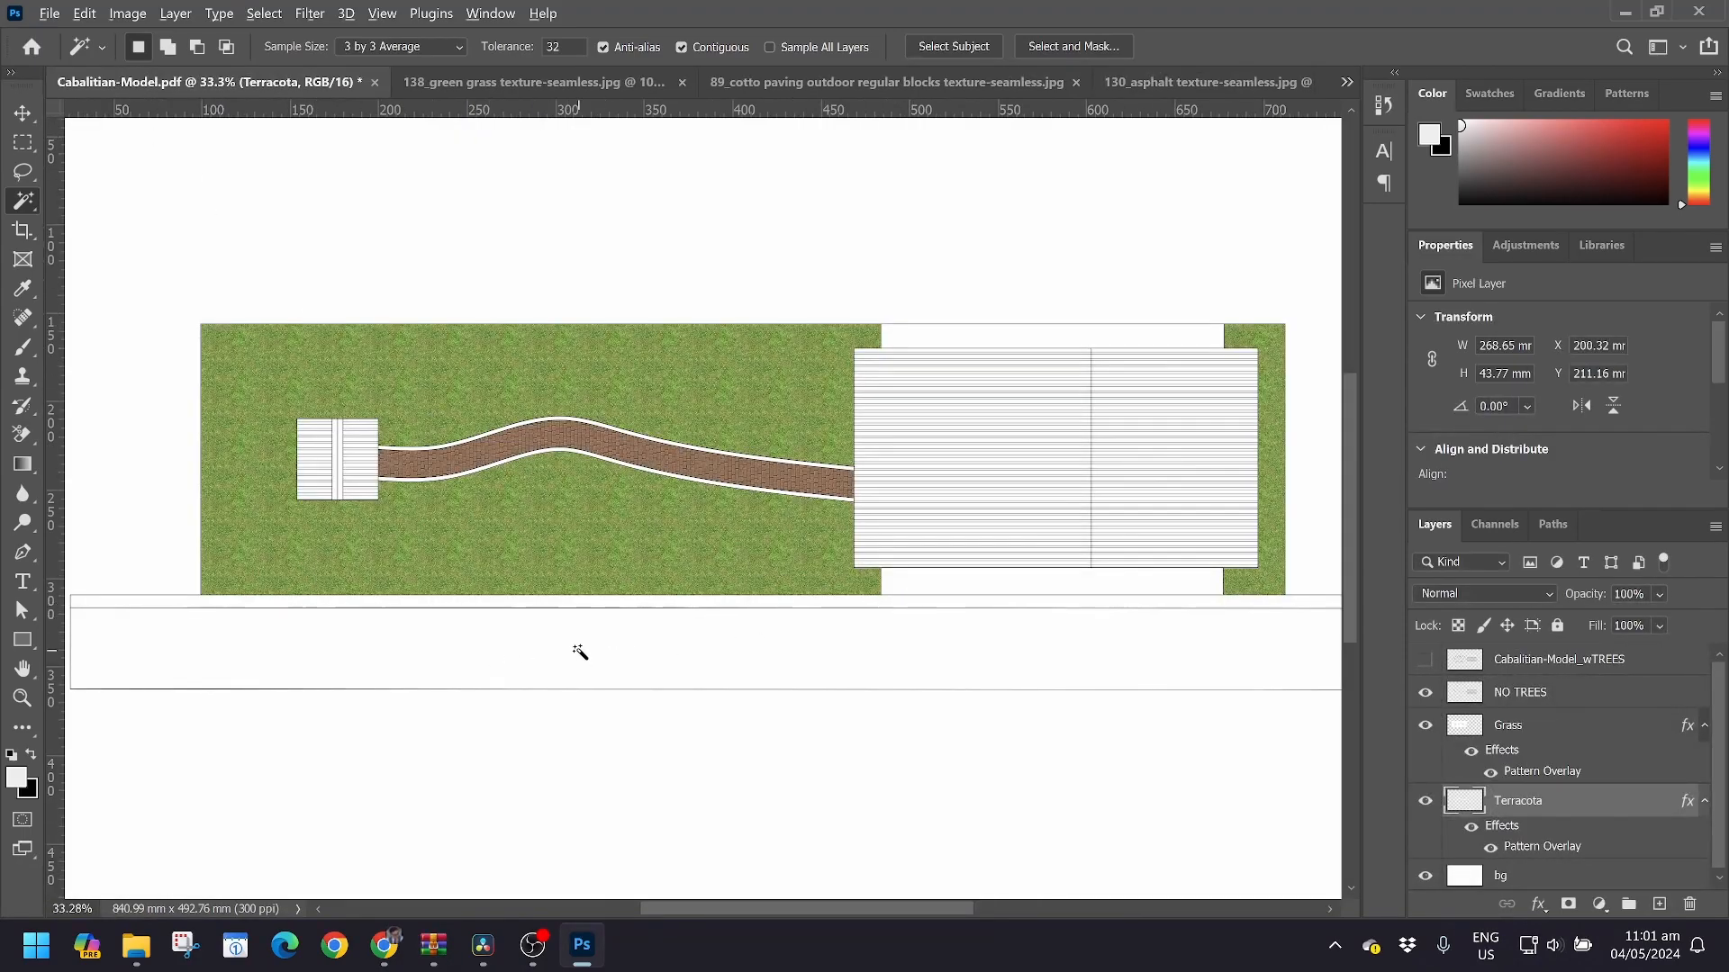
Select the road strip below the site on the NO TREES layer and copy that area of bg to a new layer
scroll(579, 651, "down", 1)
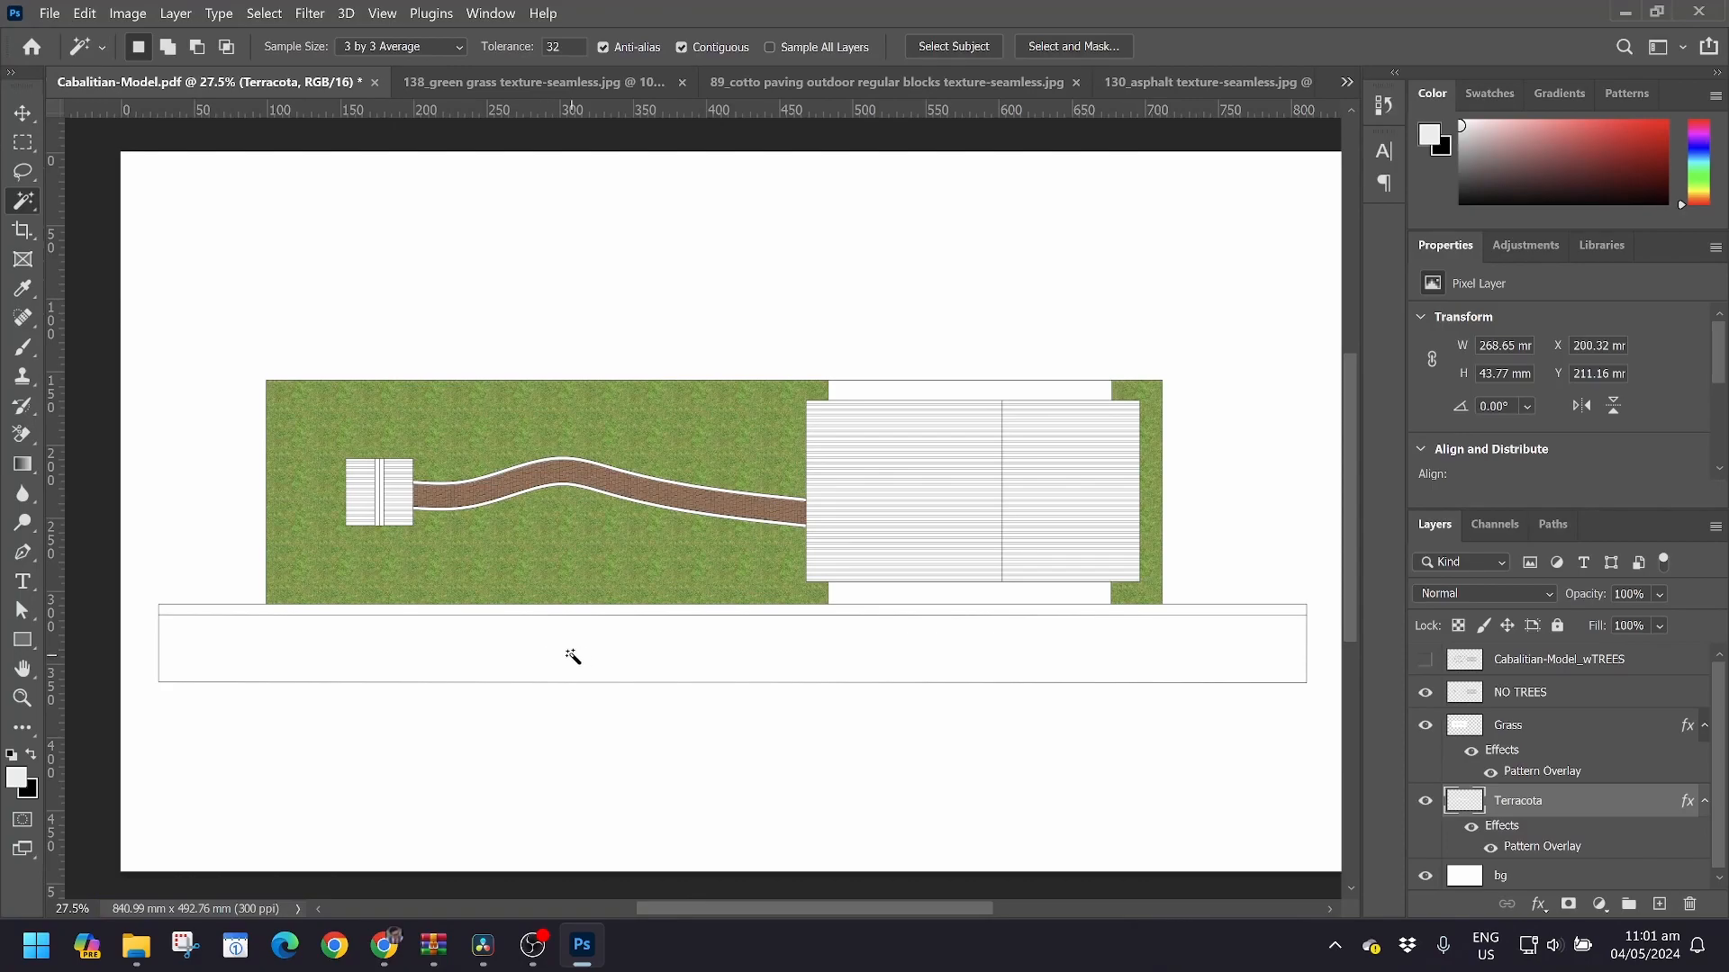
left_click(1519, 695)
left_click(890, 647)
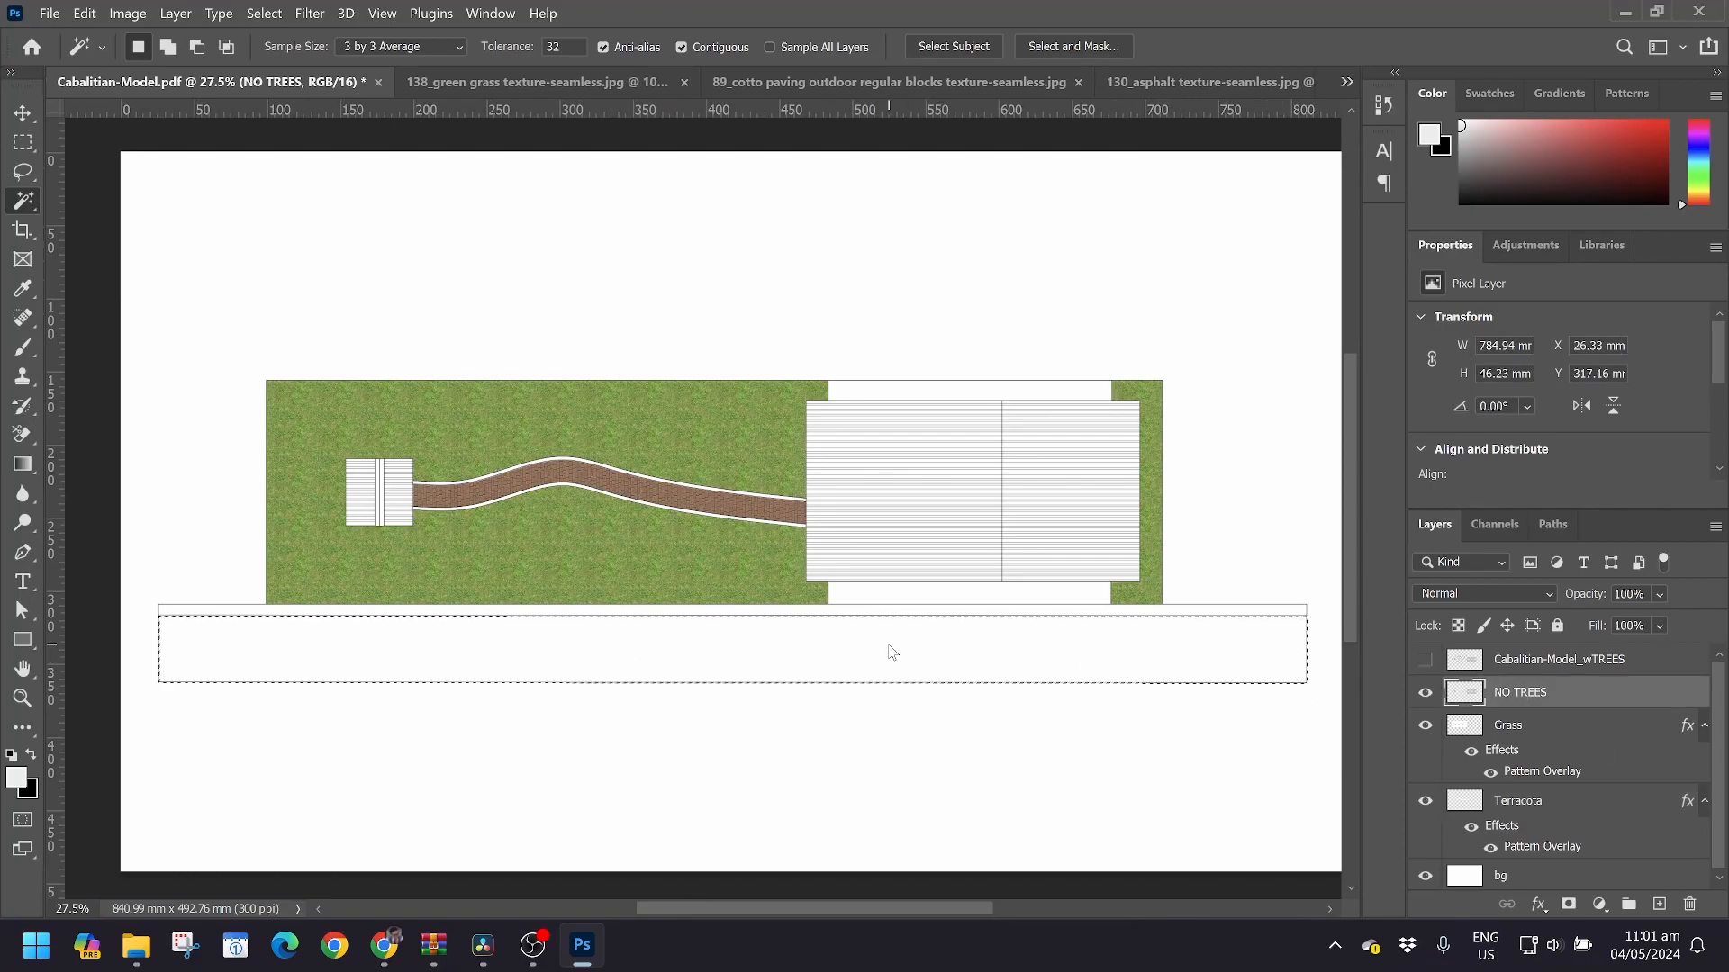
scroll(890, 648, "down", 2)
scroll(892, 652, "down", 1)
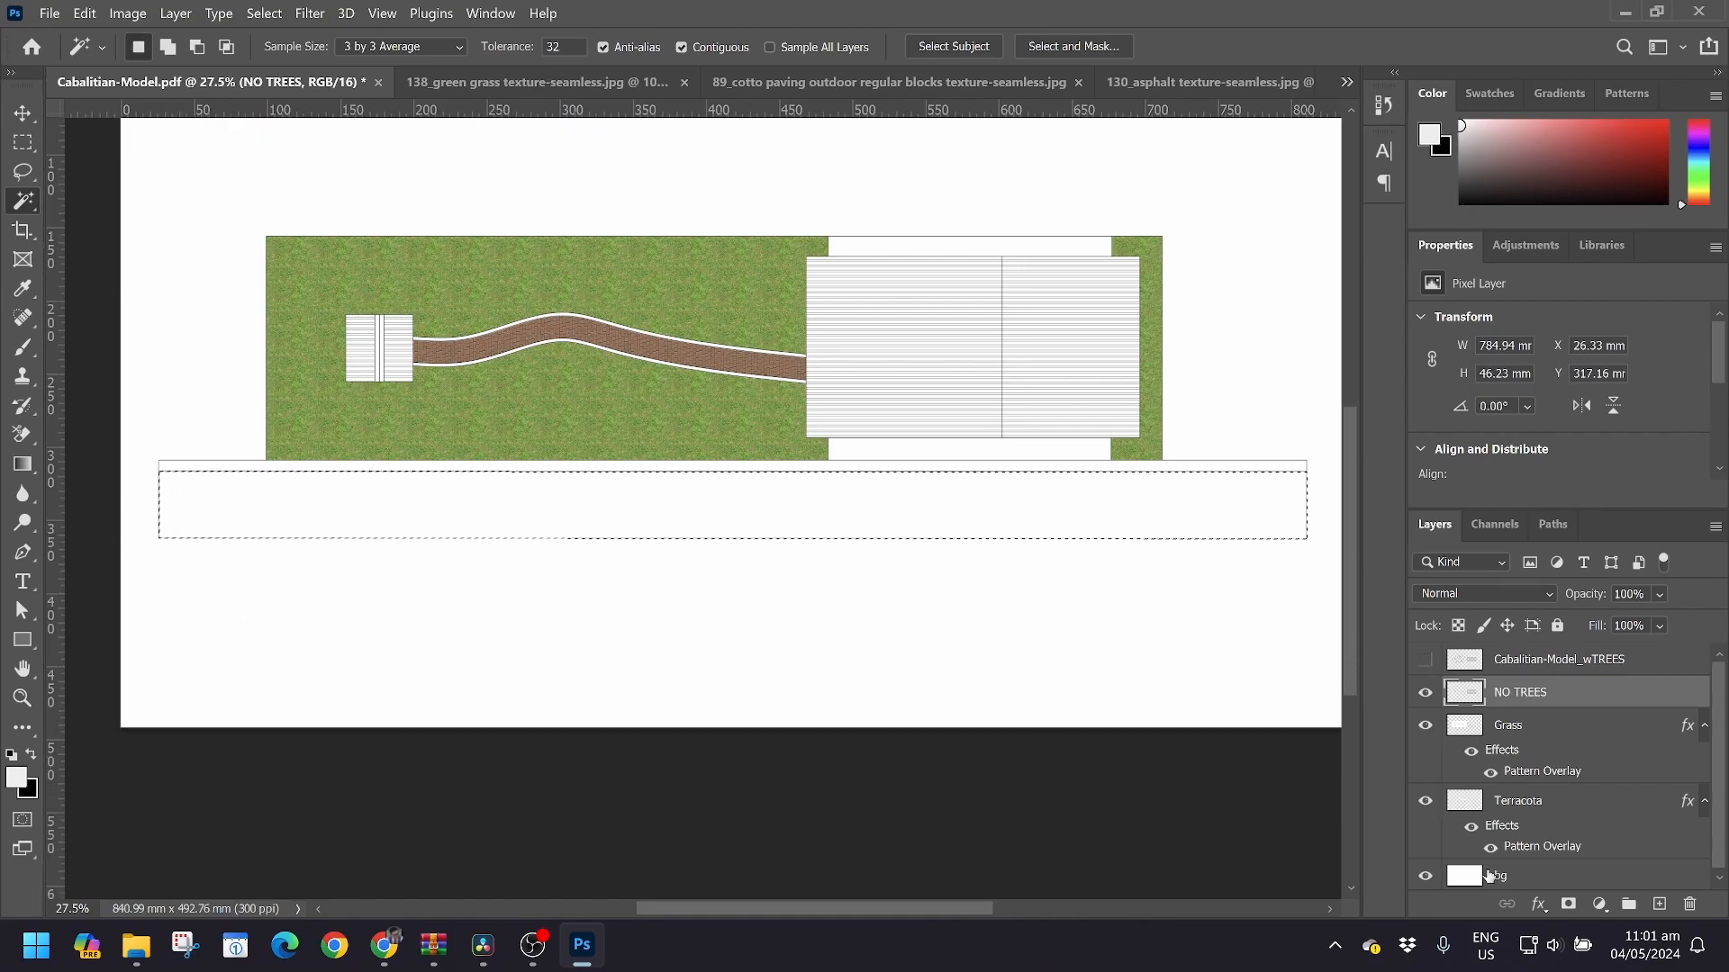
left_click(1510, 873)
key("ctrl+j")
Rename the new road layer as Asphalt
double_click(1509, 873)
type("A")
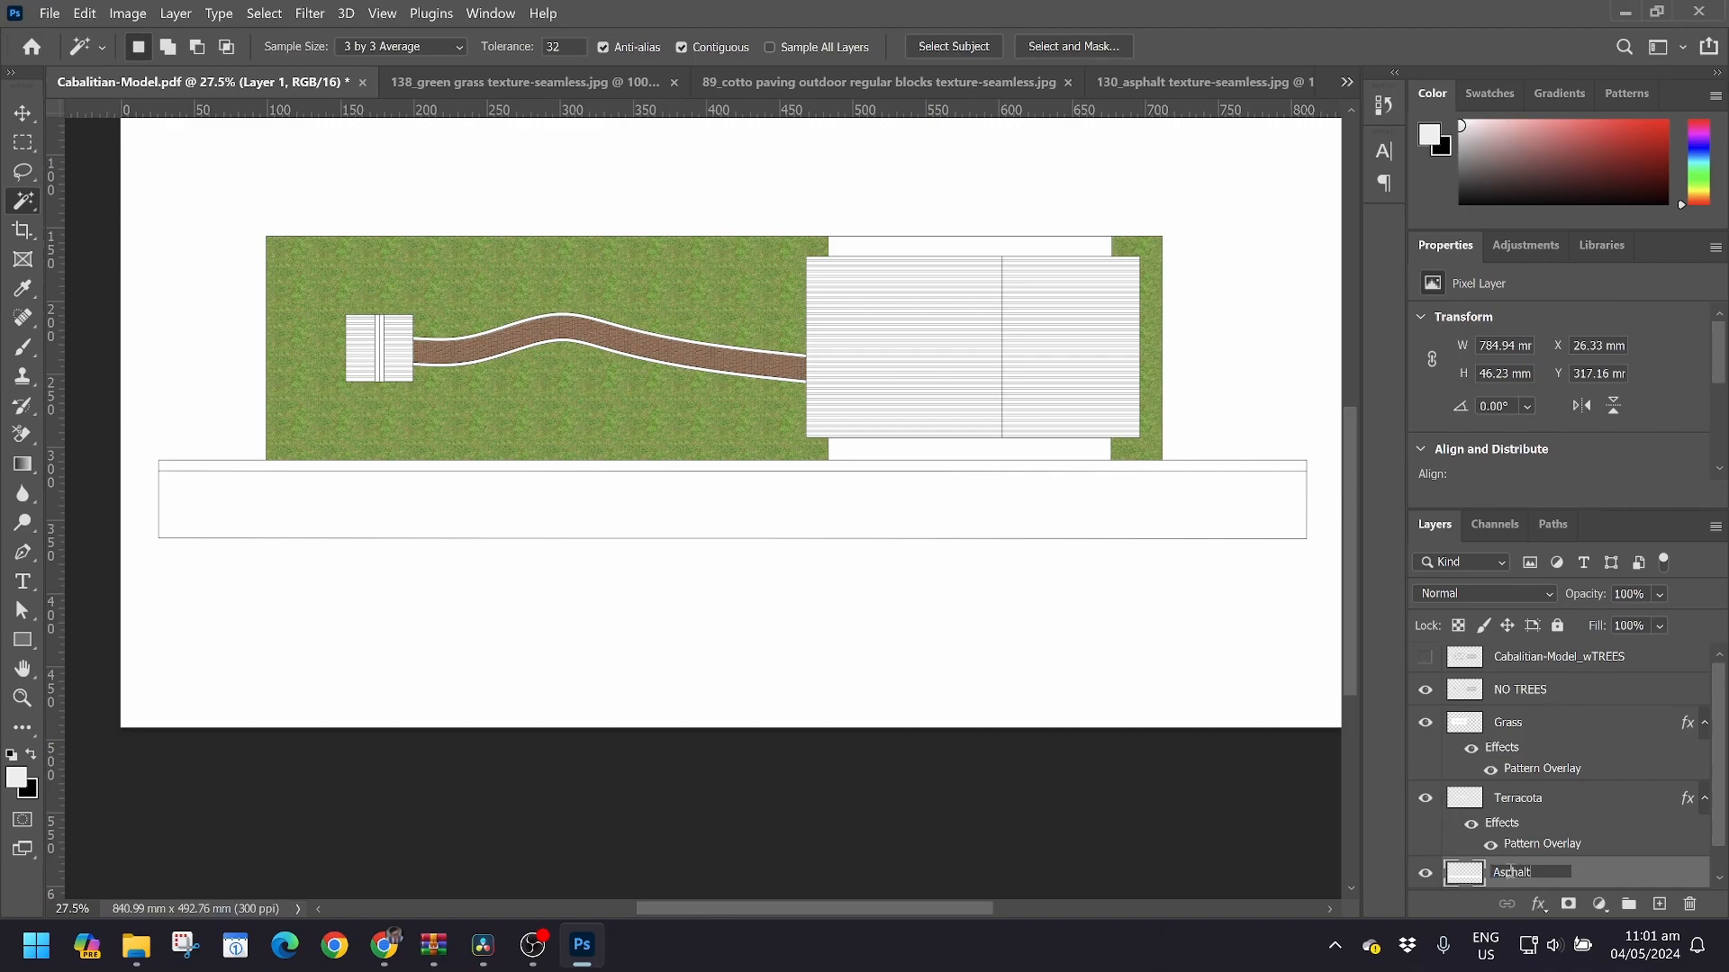
type("sphalt")
key("Return")
Apply a Pattern Overlay to the Asphalt layer using the asphalt pattern
right_click(1516, 870)
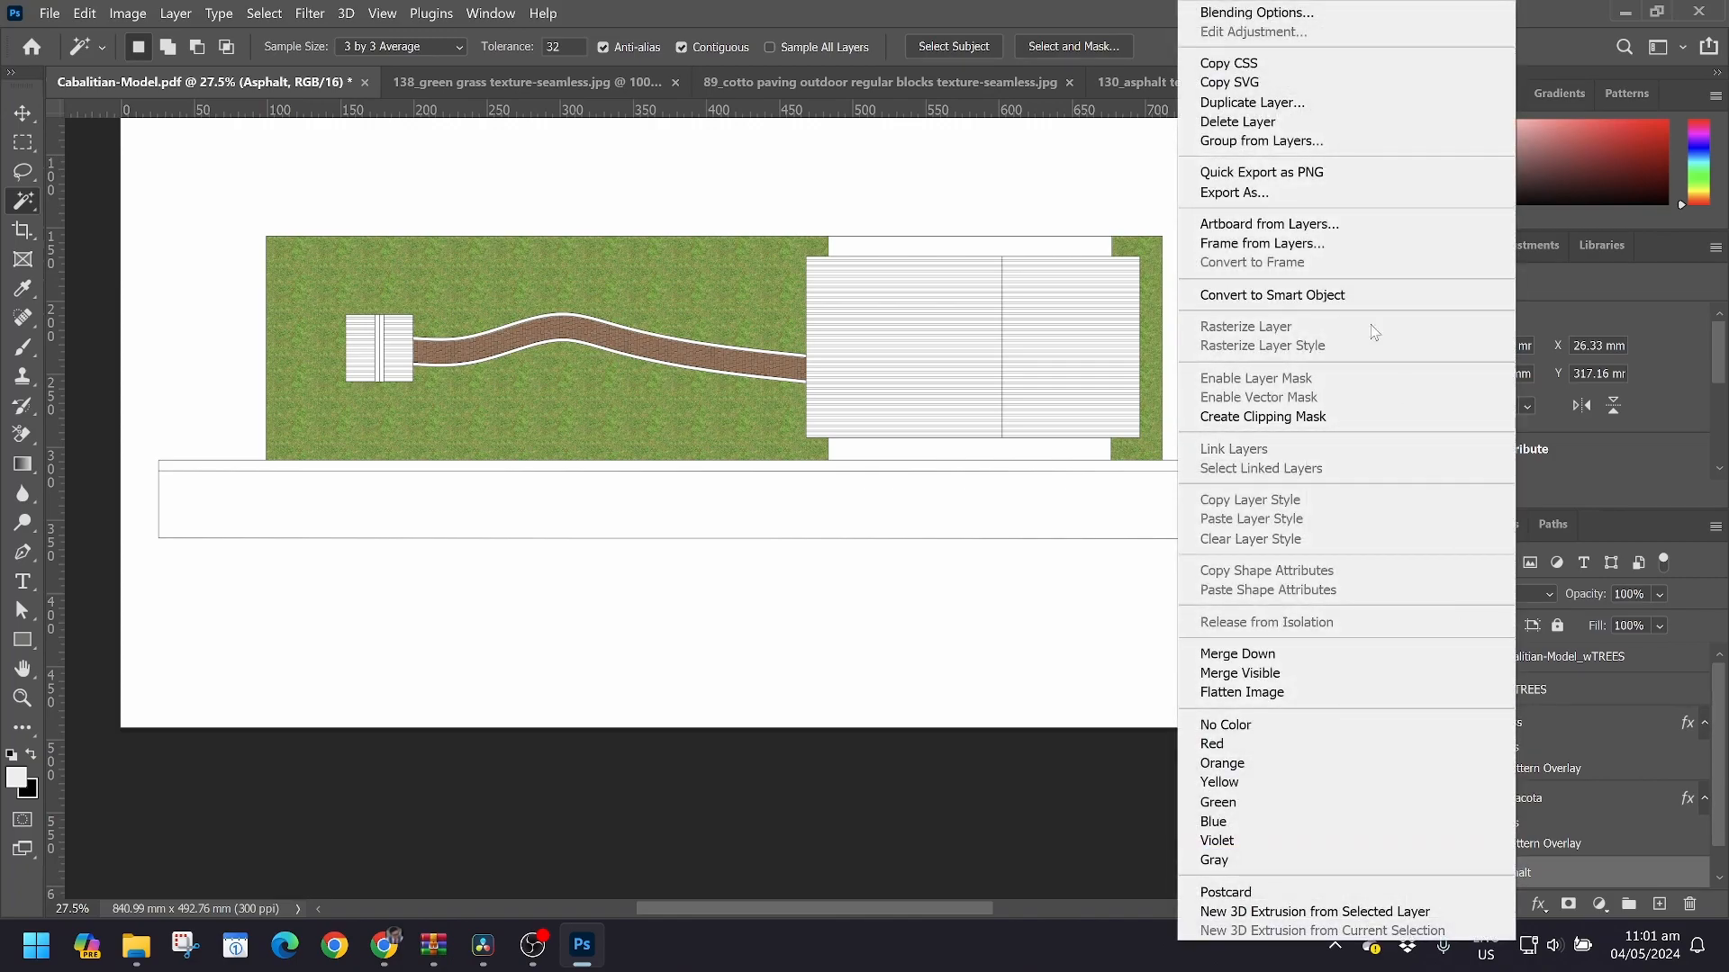
left_click(1234, 7)
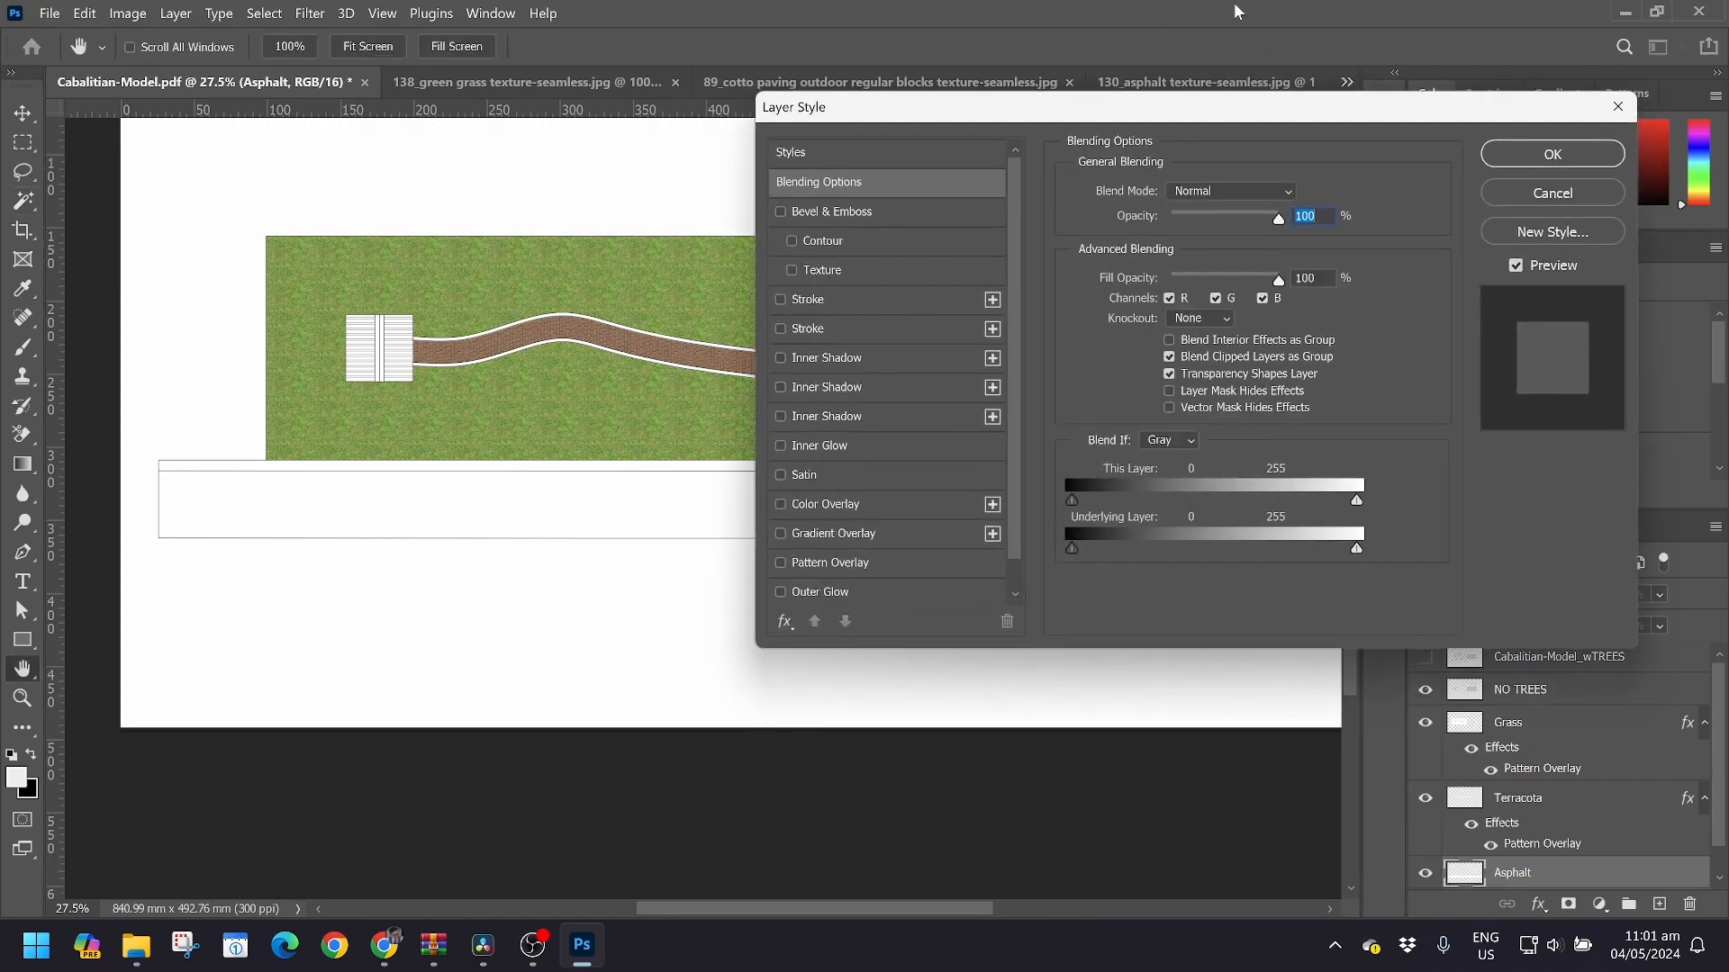
scroll(936, 450, "down", 1)
left_click(840, 533)
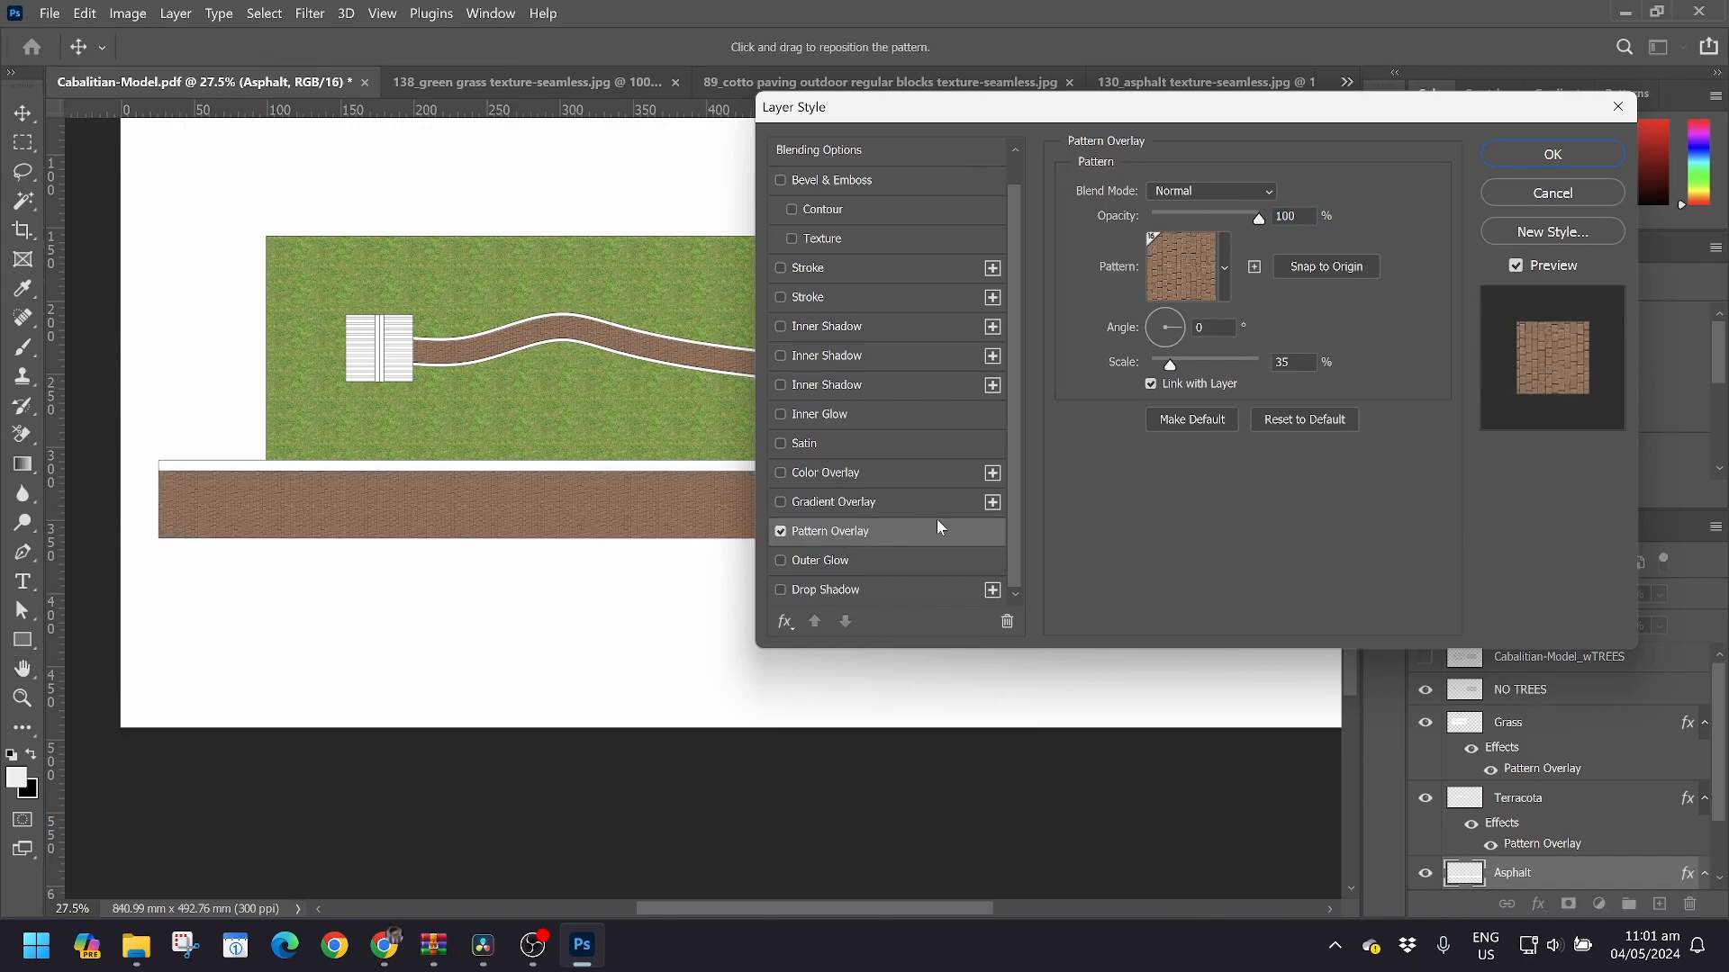
left_click(1222, 265)
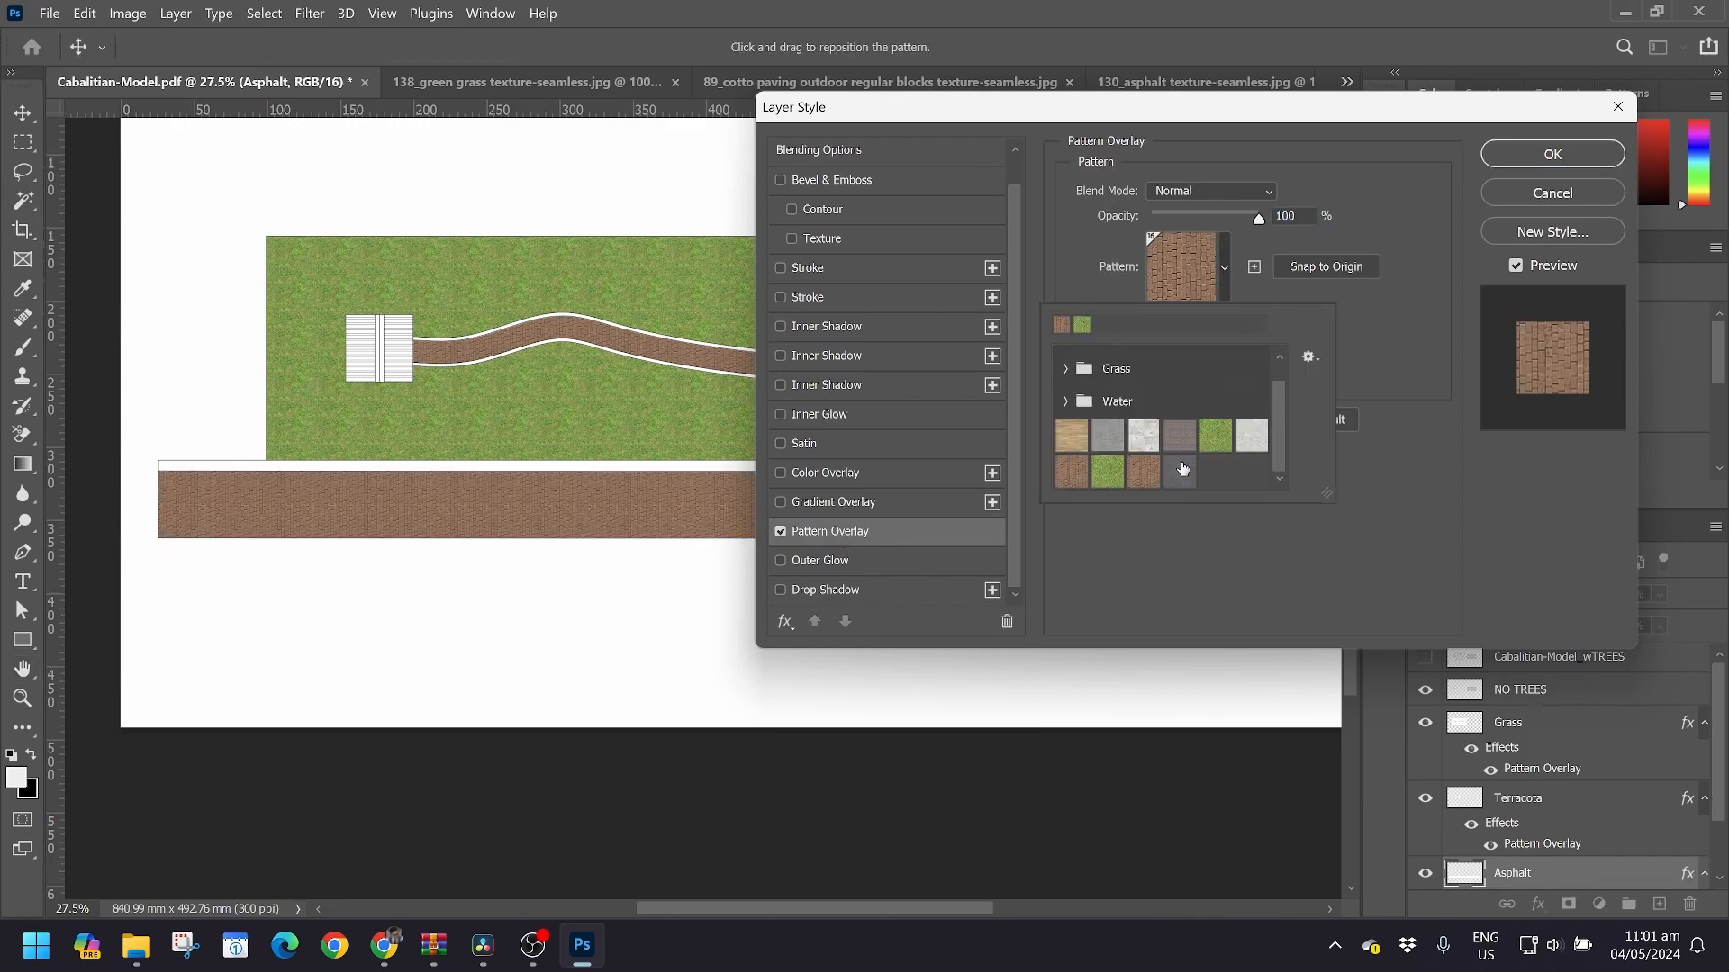
left_click(1180, 464)
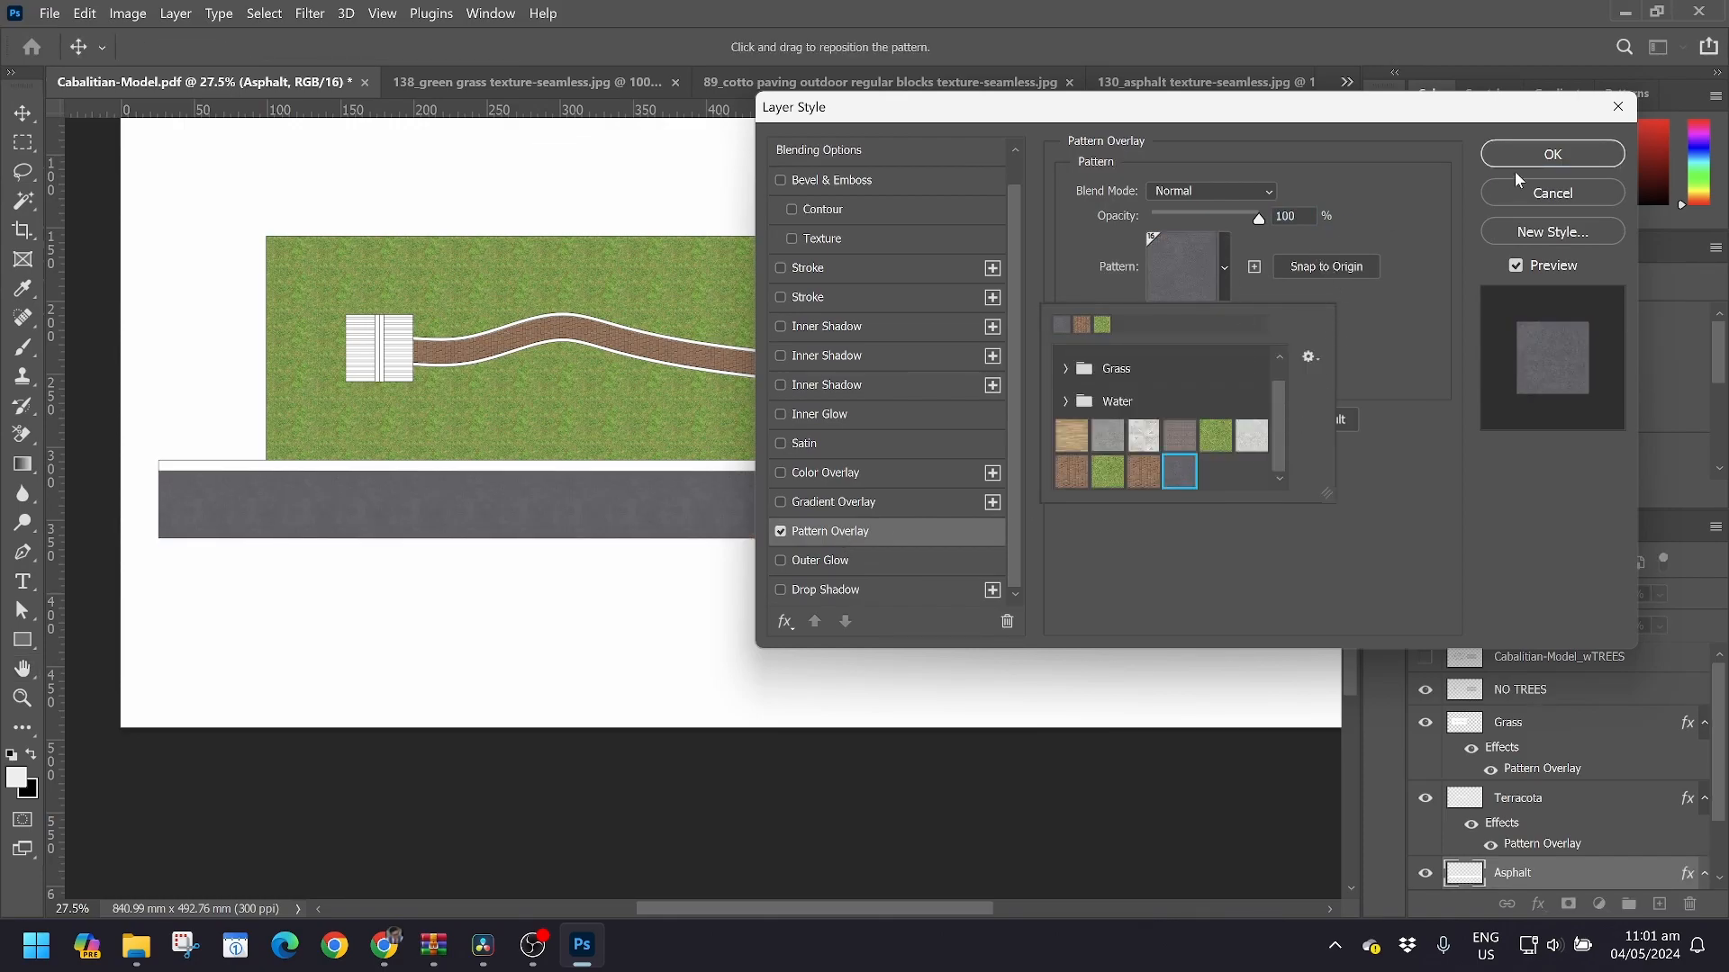
left_click(1510, 148)
left_click(1510, 147)
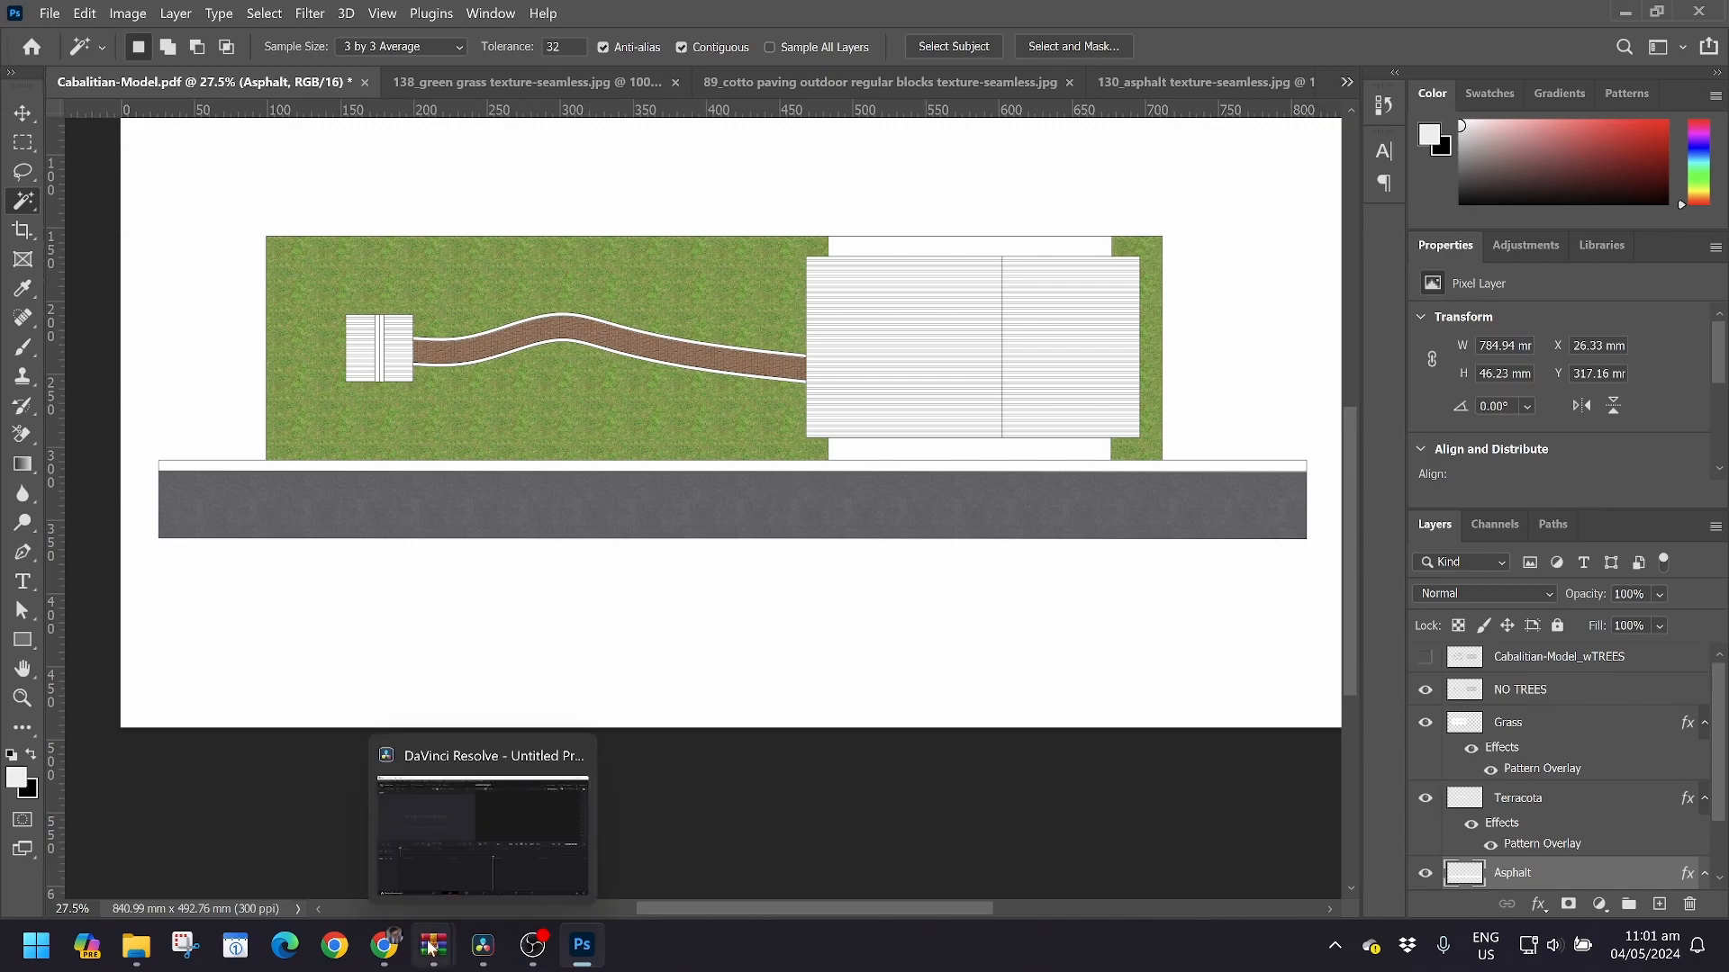
Switch to the SketchUp Texture Club page in Chrome and open the Ground textures under Nature Elements, Soil
mouse_move(402, 944)
left_click(478, 800)
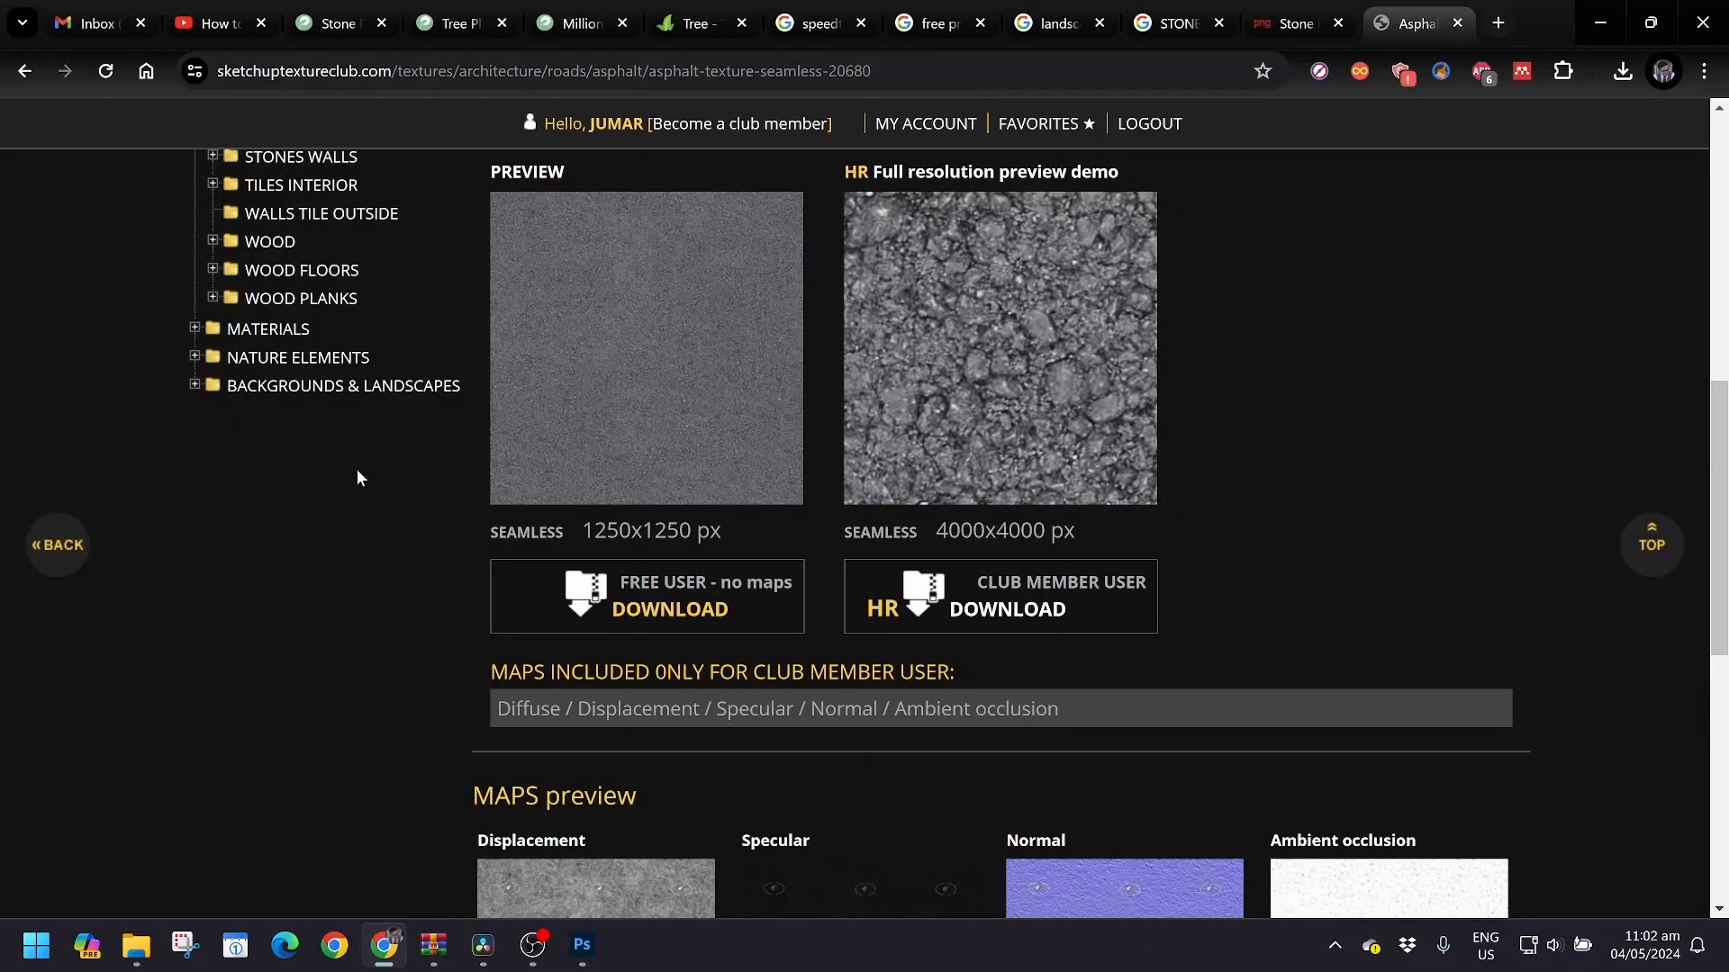
scroll(355, 471, "up", 3)
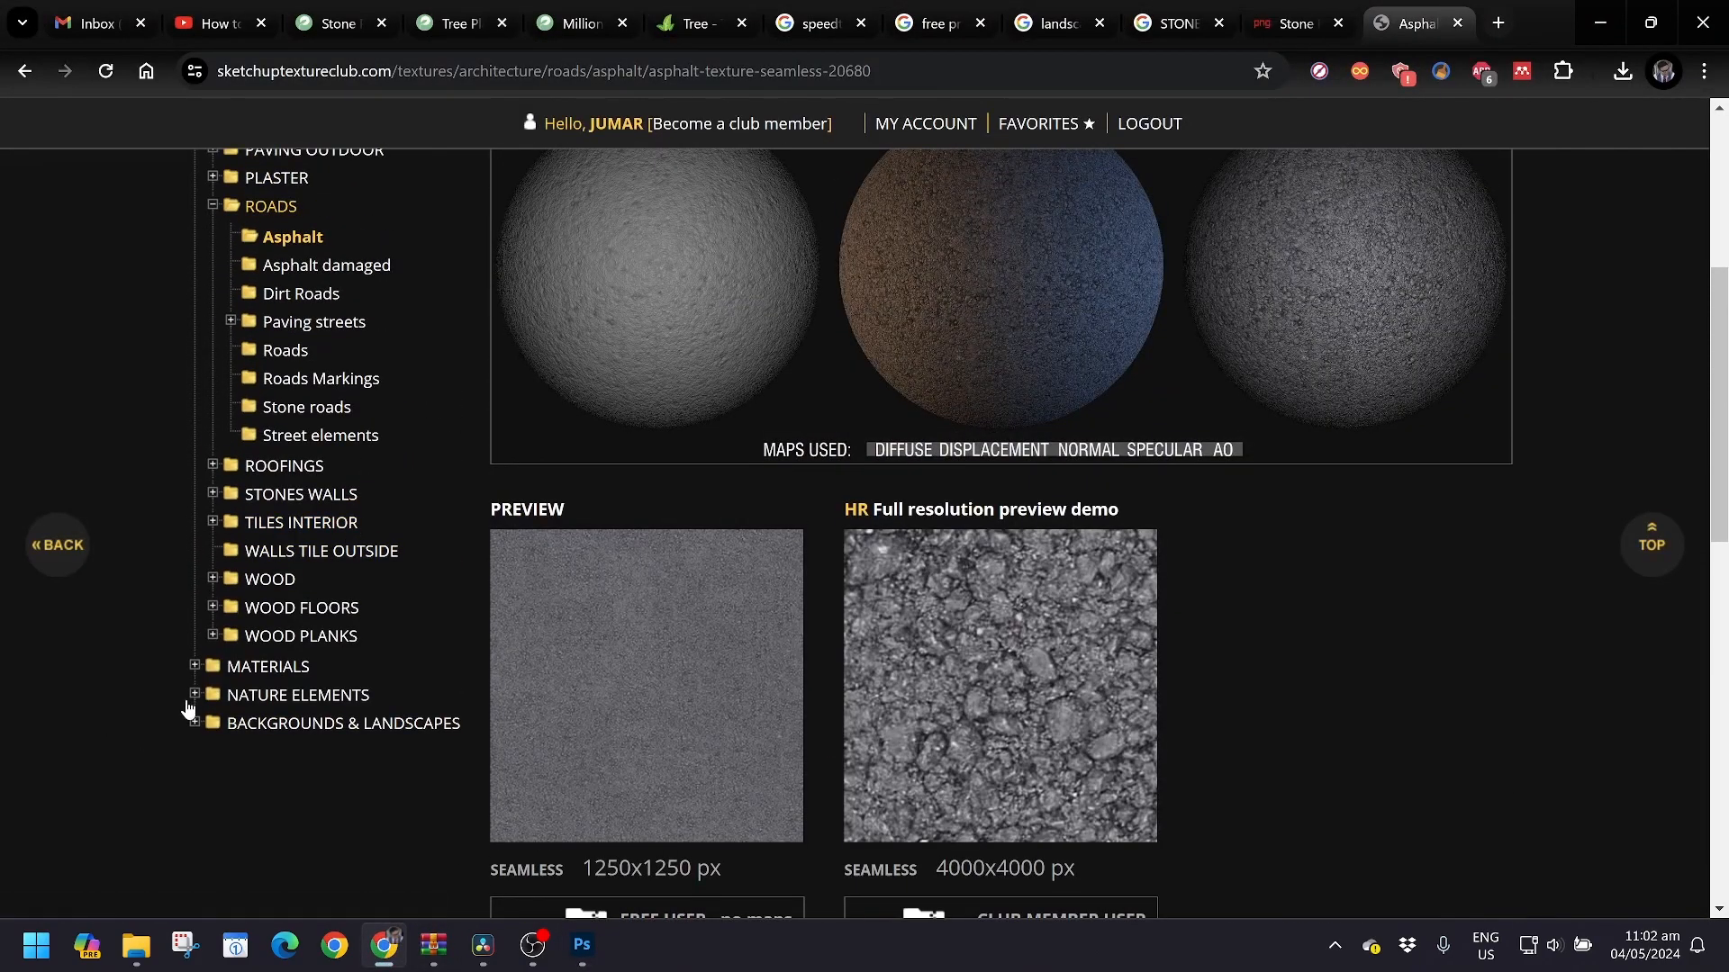
left_click(193, 695)
scroll(206, 705, "down", 1)
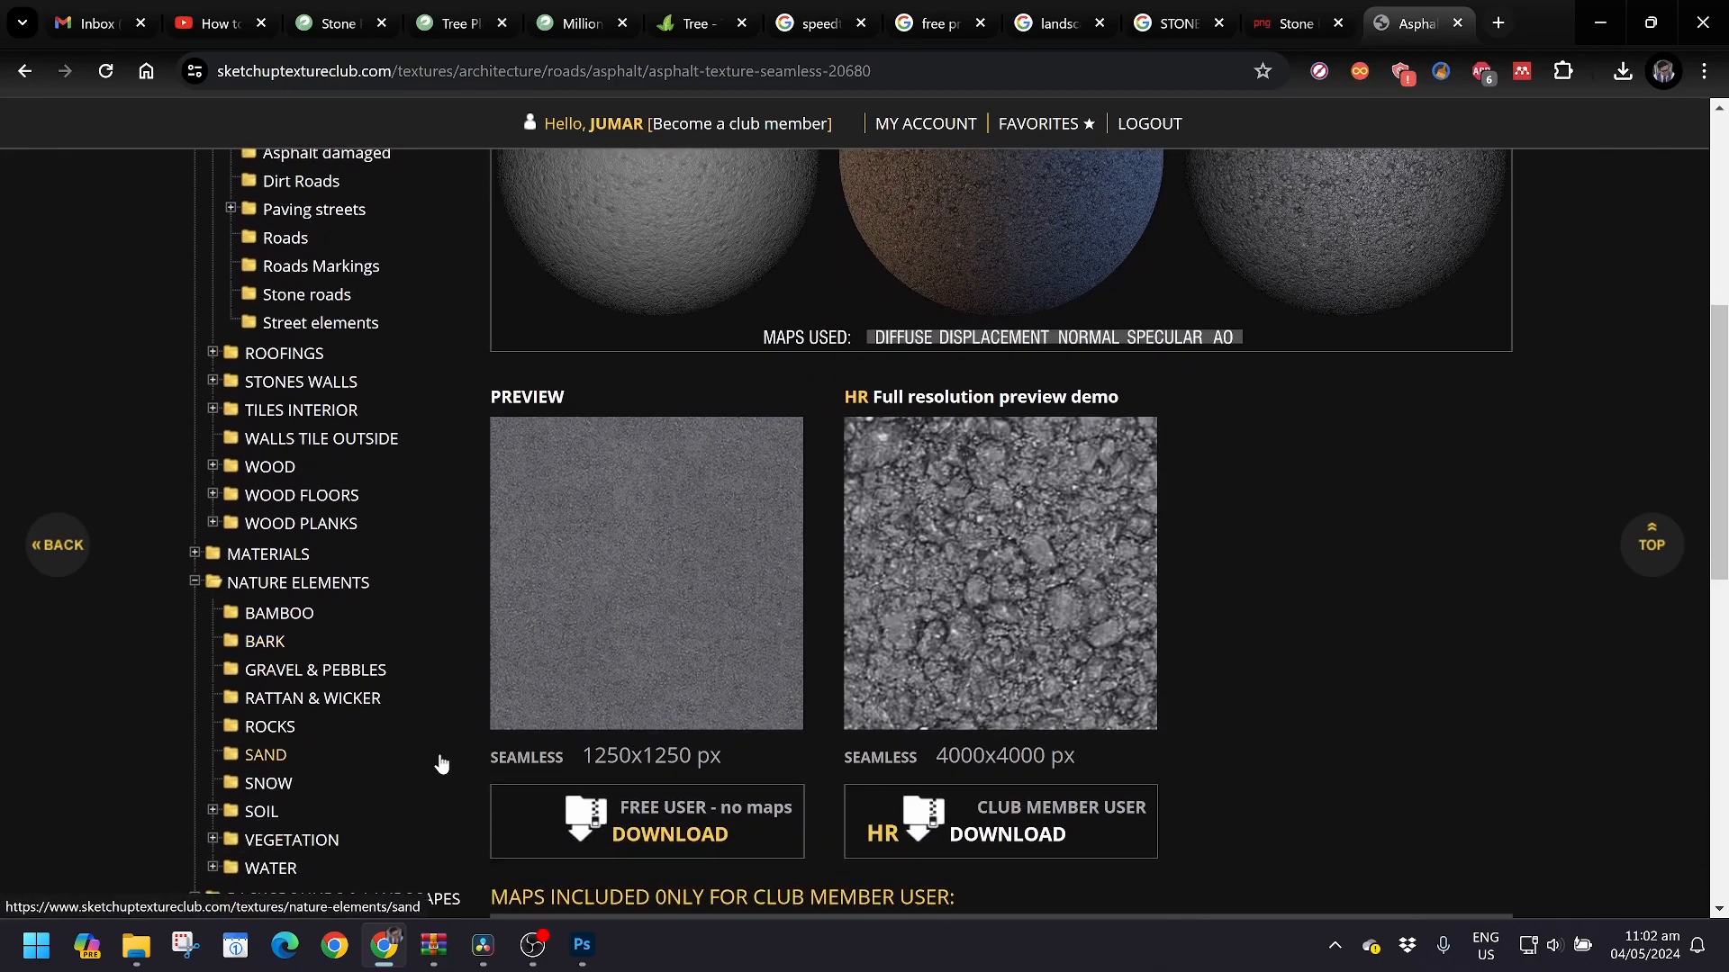
scroll(214, 704, "down", 1)
left_click(212, 699)
left_click(292, 732)
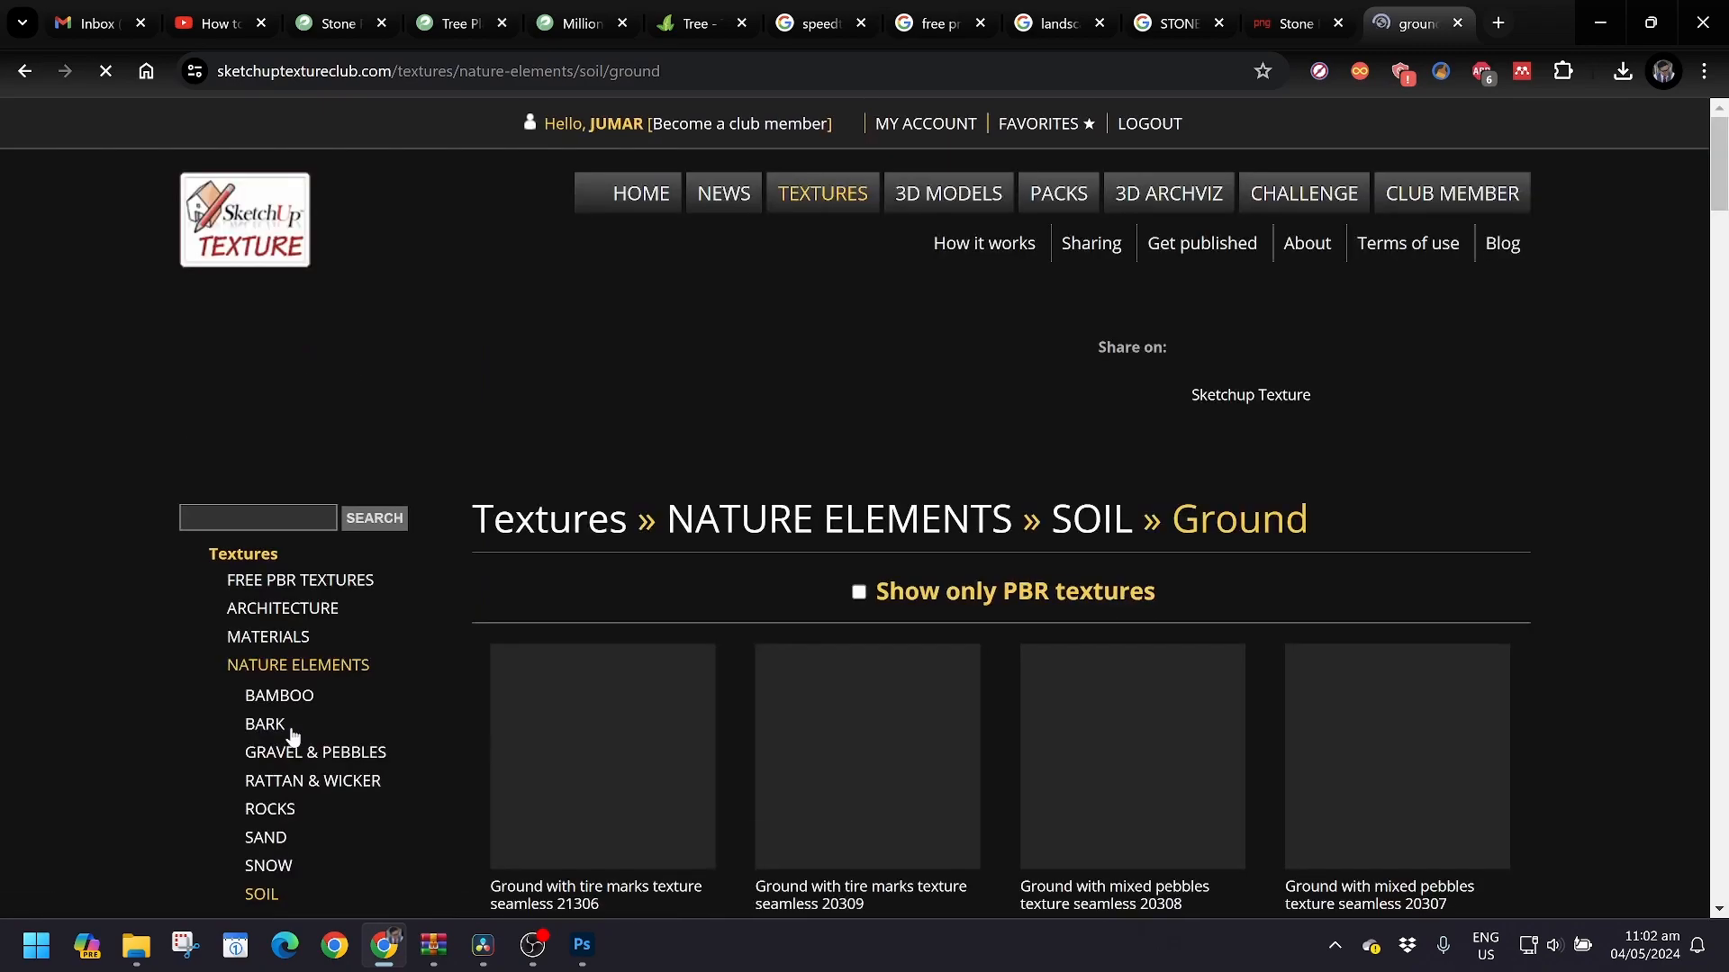
Look through the ground textures and download the free version of Ground texture seamless 17326
scroll(751, 715, "down", 5)
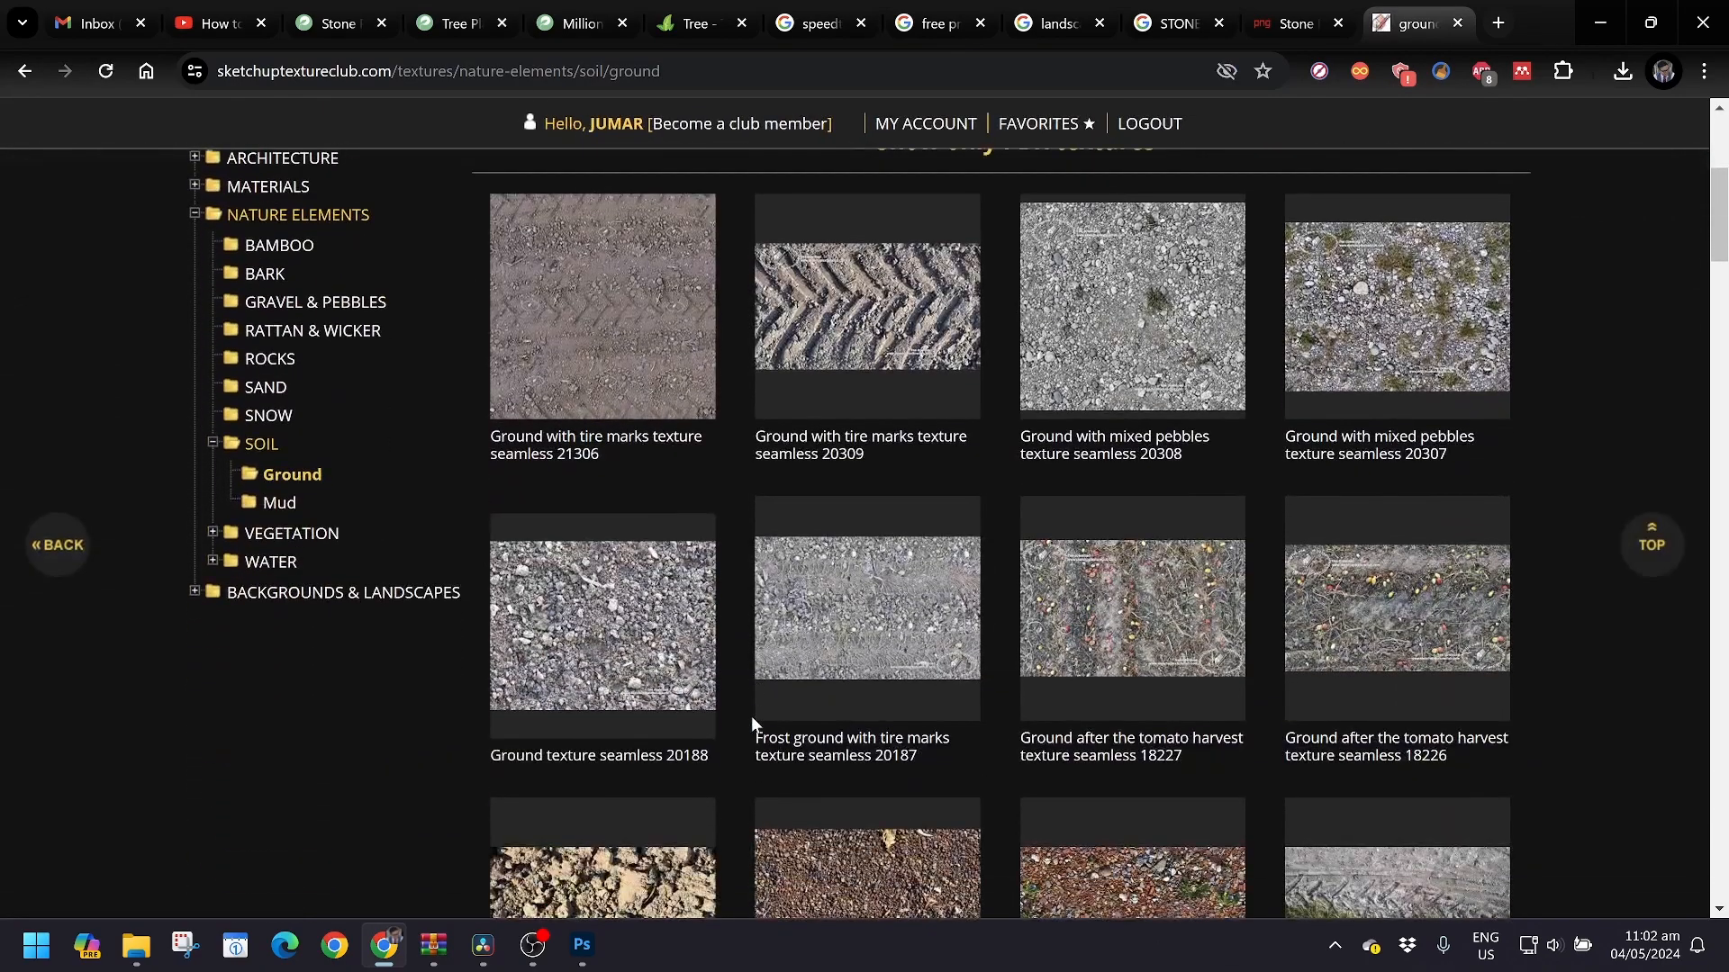
scroll(751, 716, "down", 1)
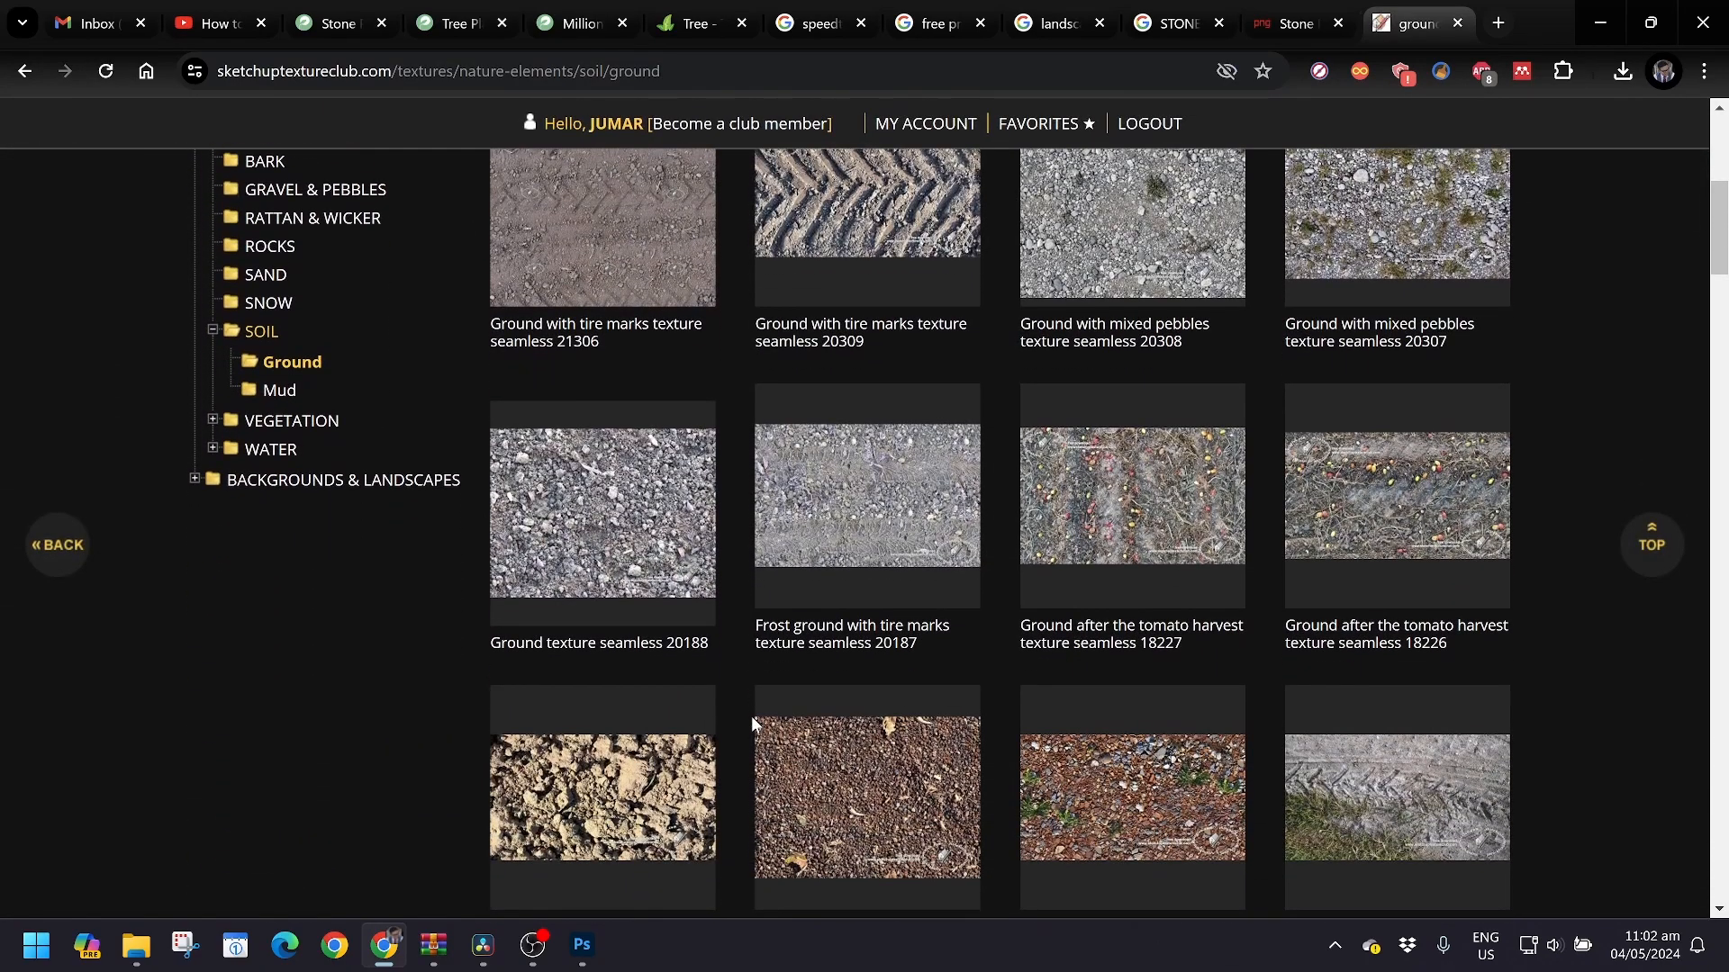
scroll(751, 715, "down", 8)
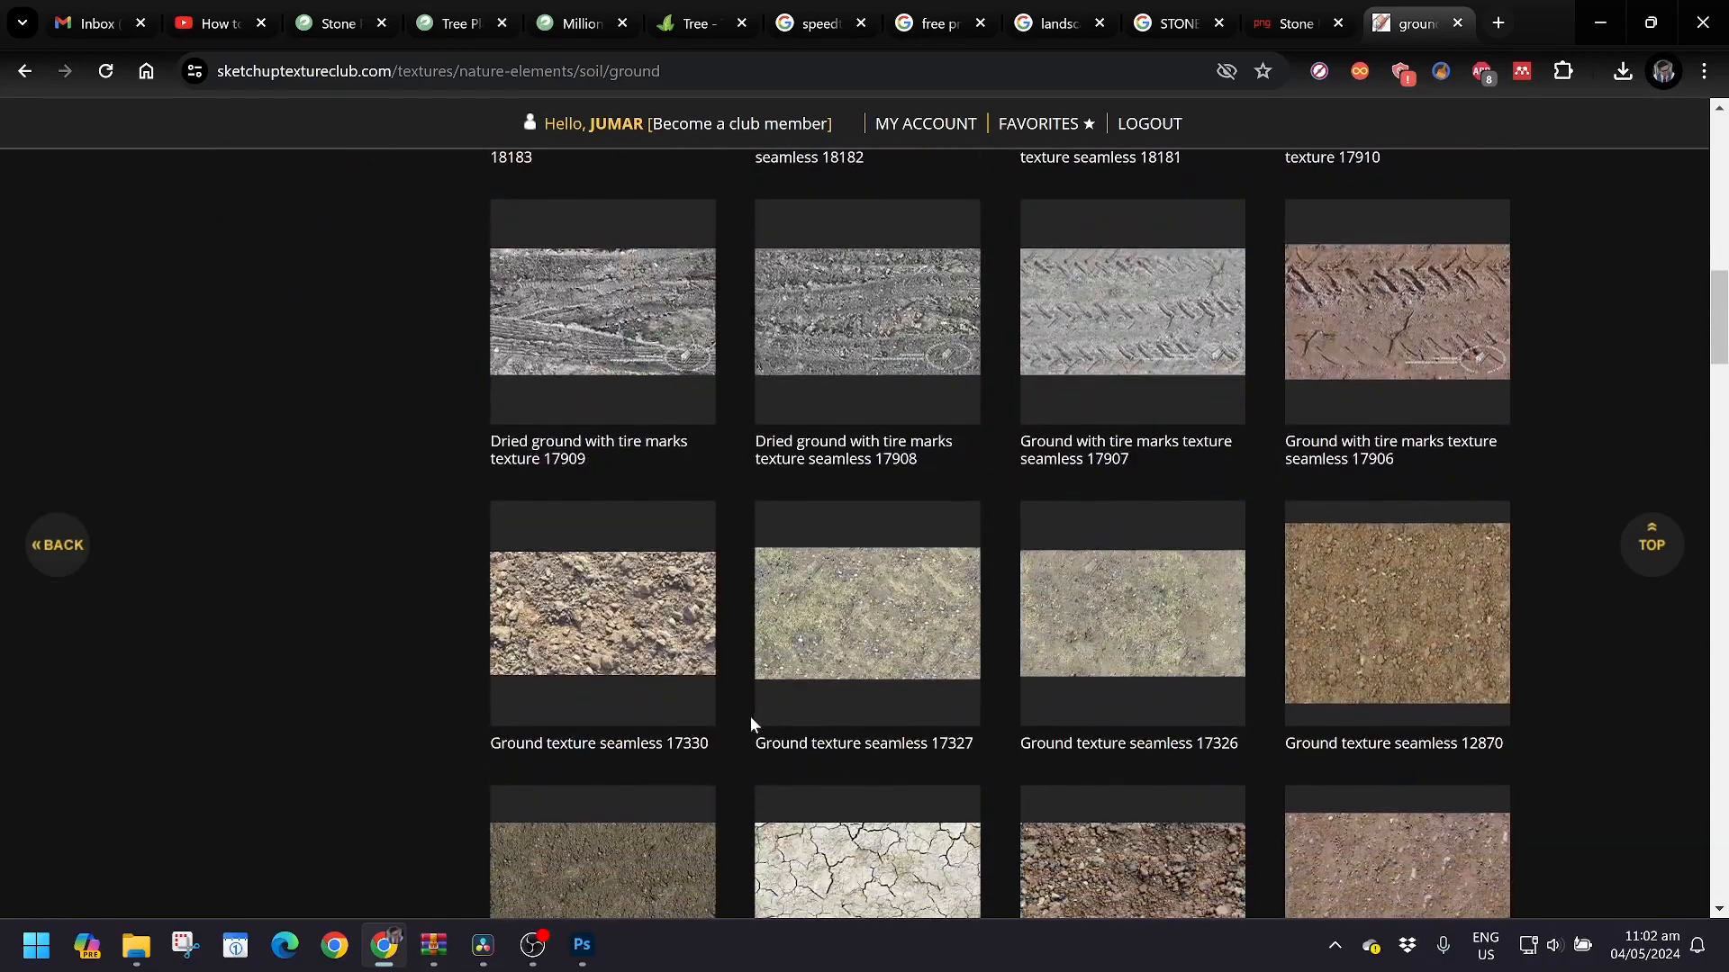
left_click(1107, 610)
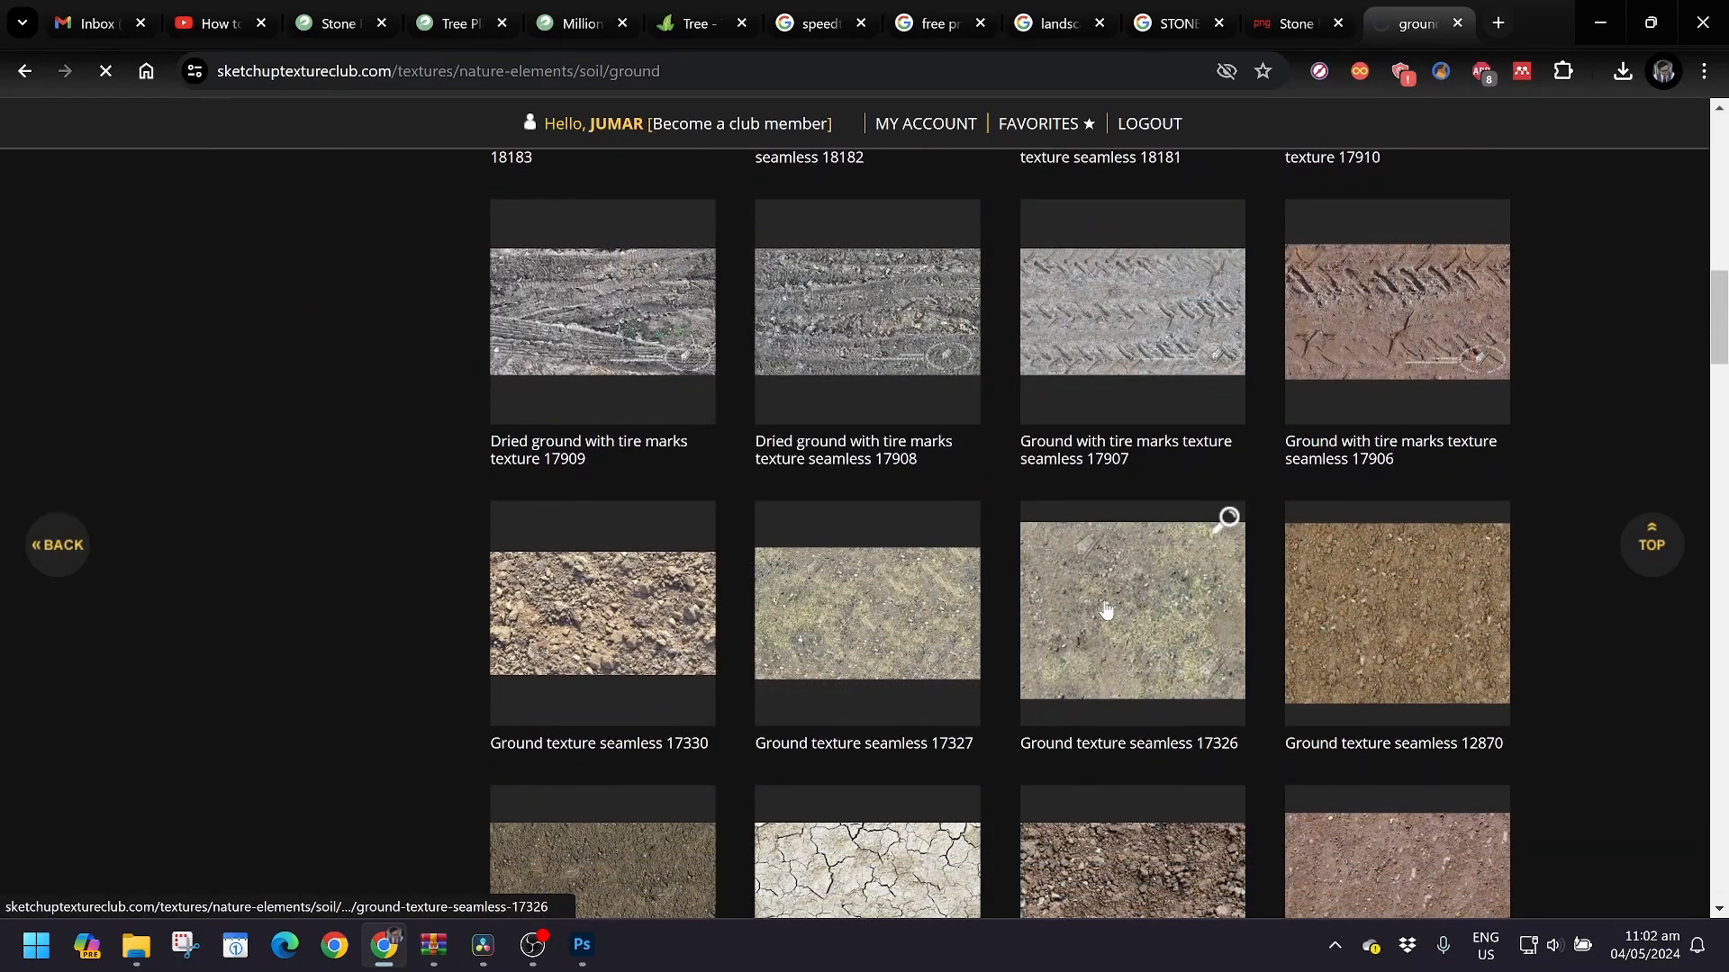
scroll(736, 727, "down", 3)
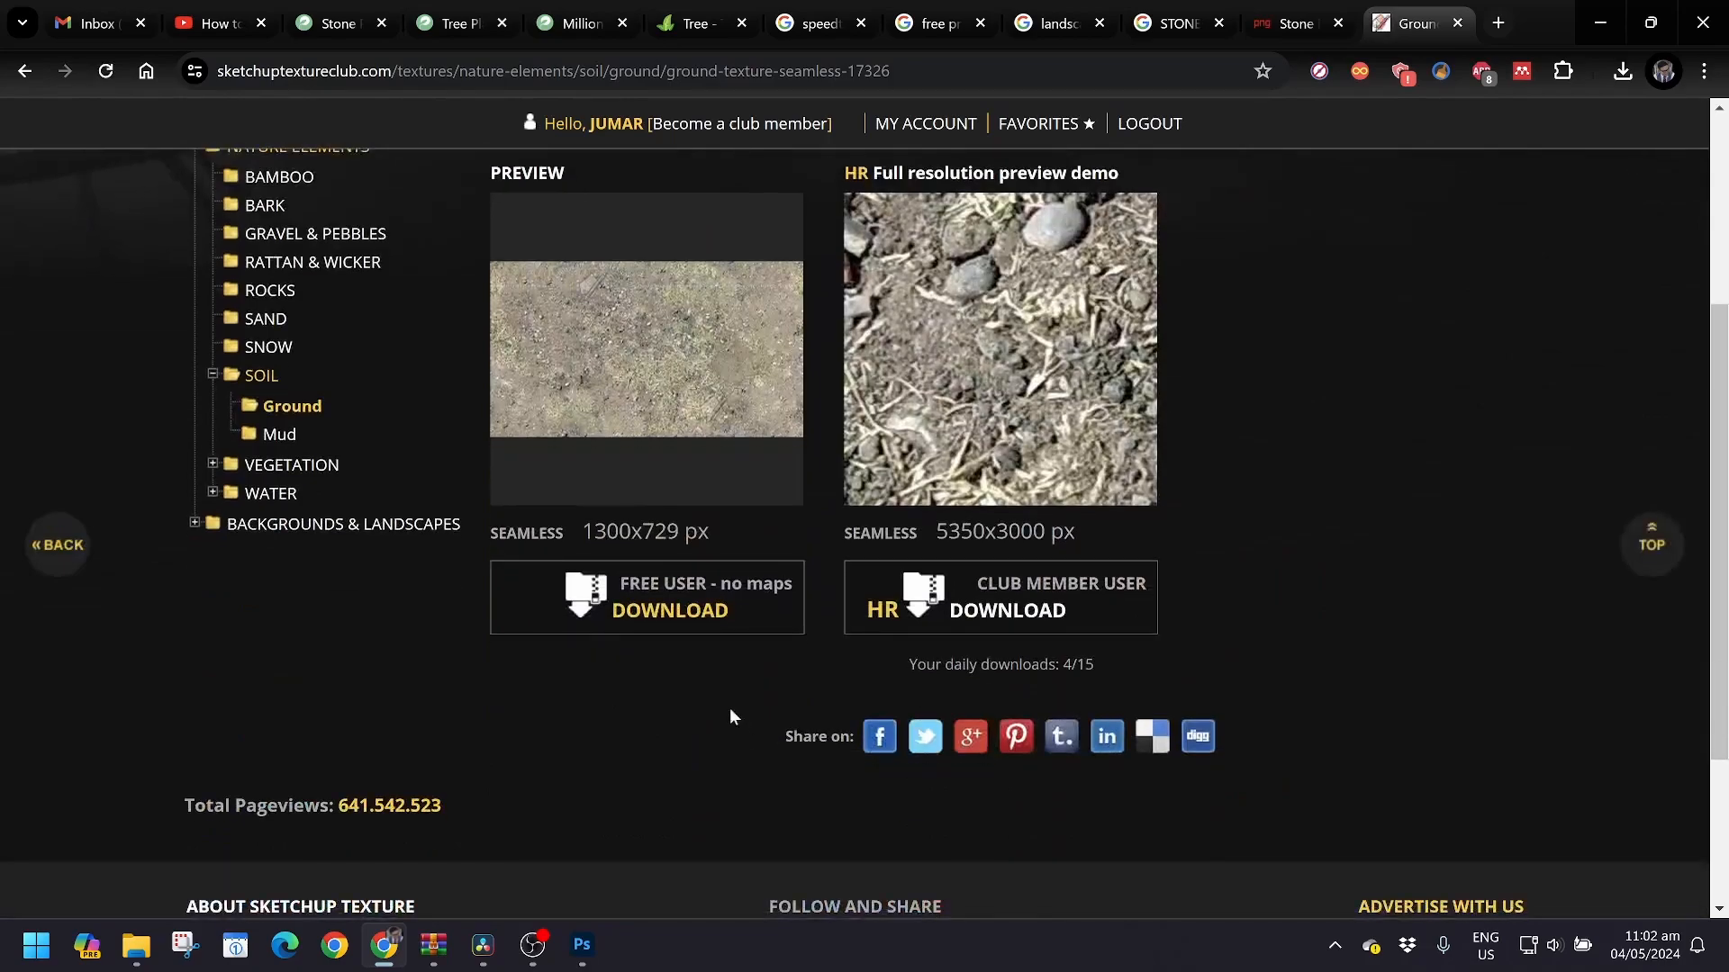
left_click(684, 612)
Open the downloaded ground archive in WinRAR and extract 62_ground texture-seamless.jpg, dismissing the license reminder
left_click(1423, 161)
left_click(135, 191)
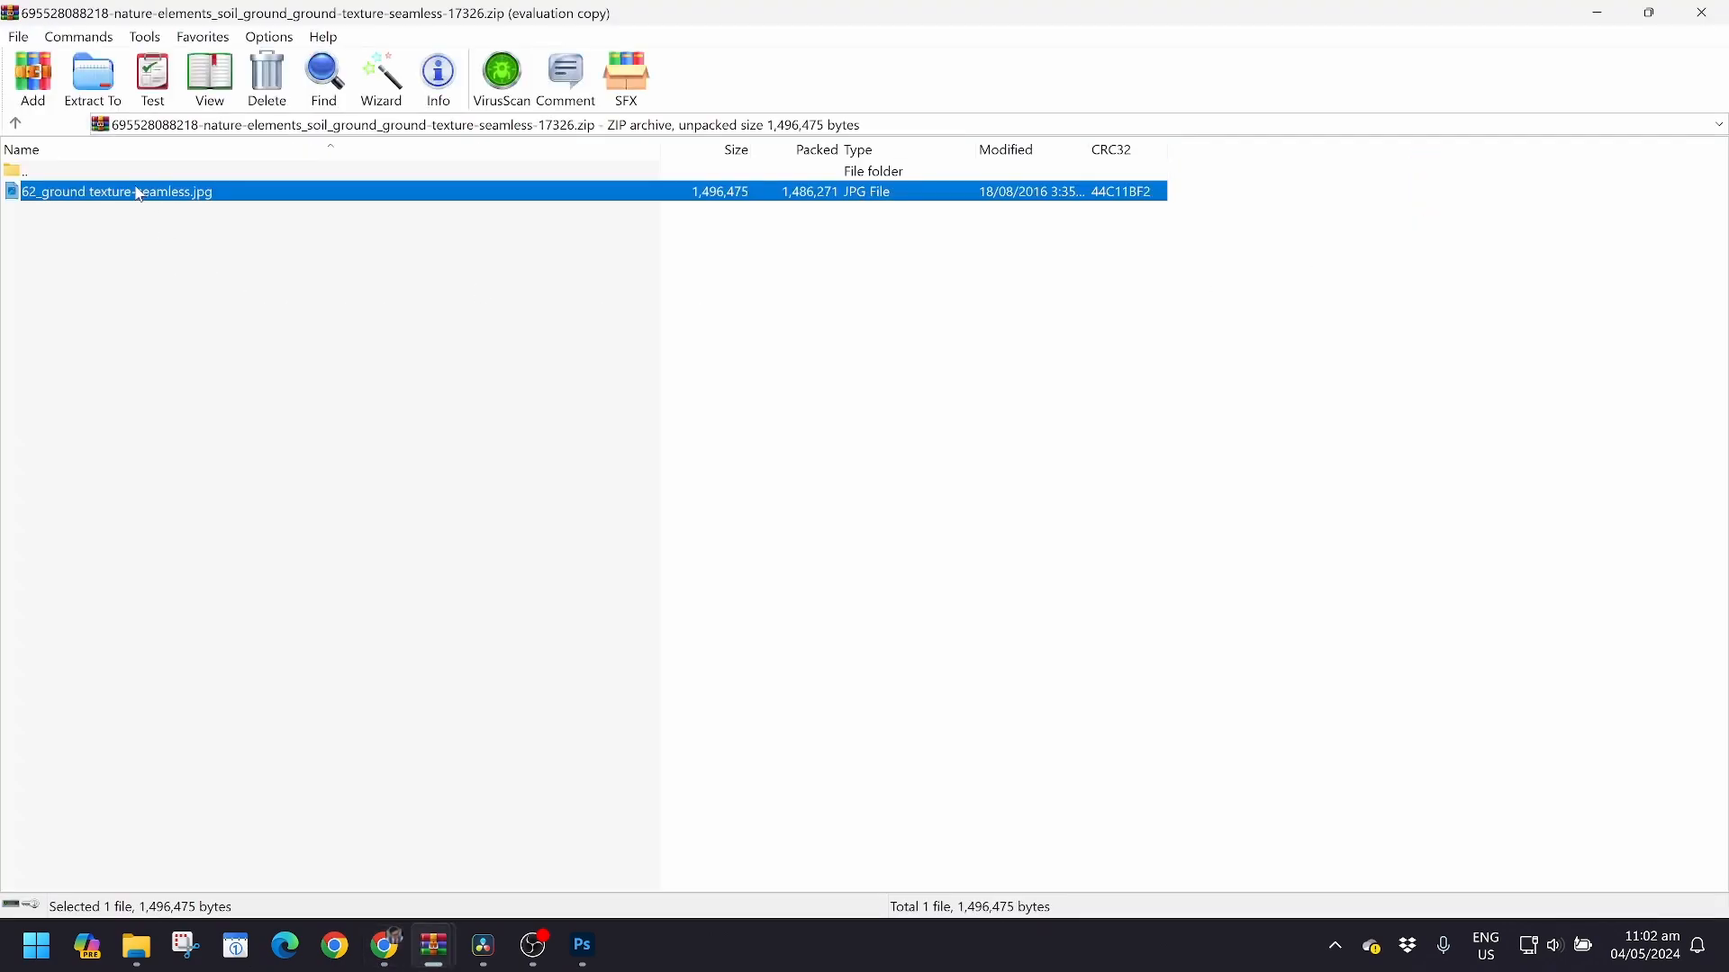
key("Escape")
left_click(94, 81)
key("Return")
Switch to File Explorer and open 62_ground texture-seamless.jpg from its extracted Downloads subfolder in Photoshop
mouse_move(159, 961)
left_click(150, 839)
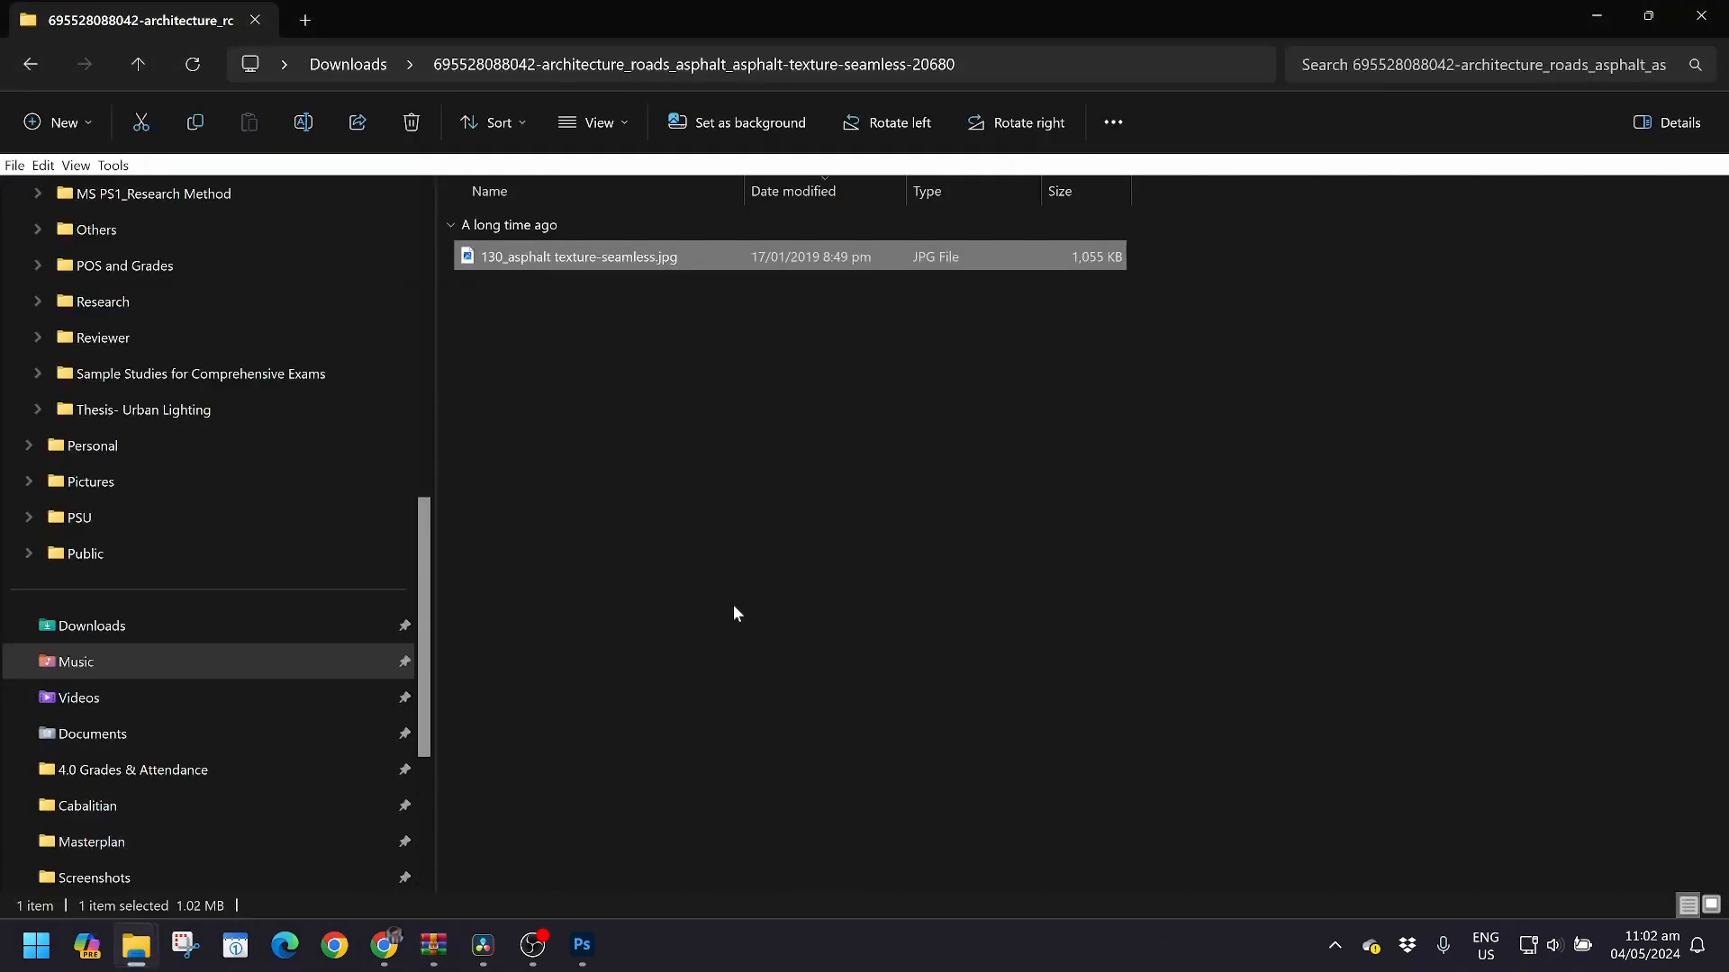
left_click(30, 65)
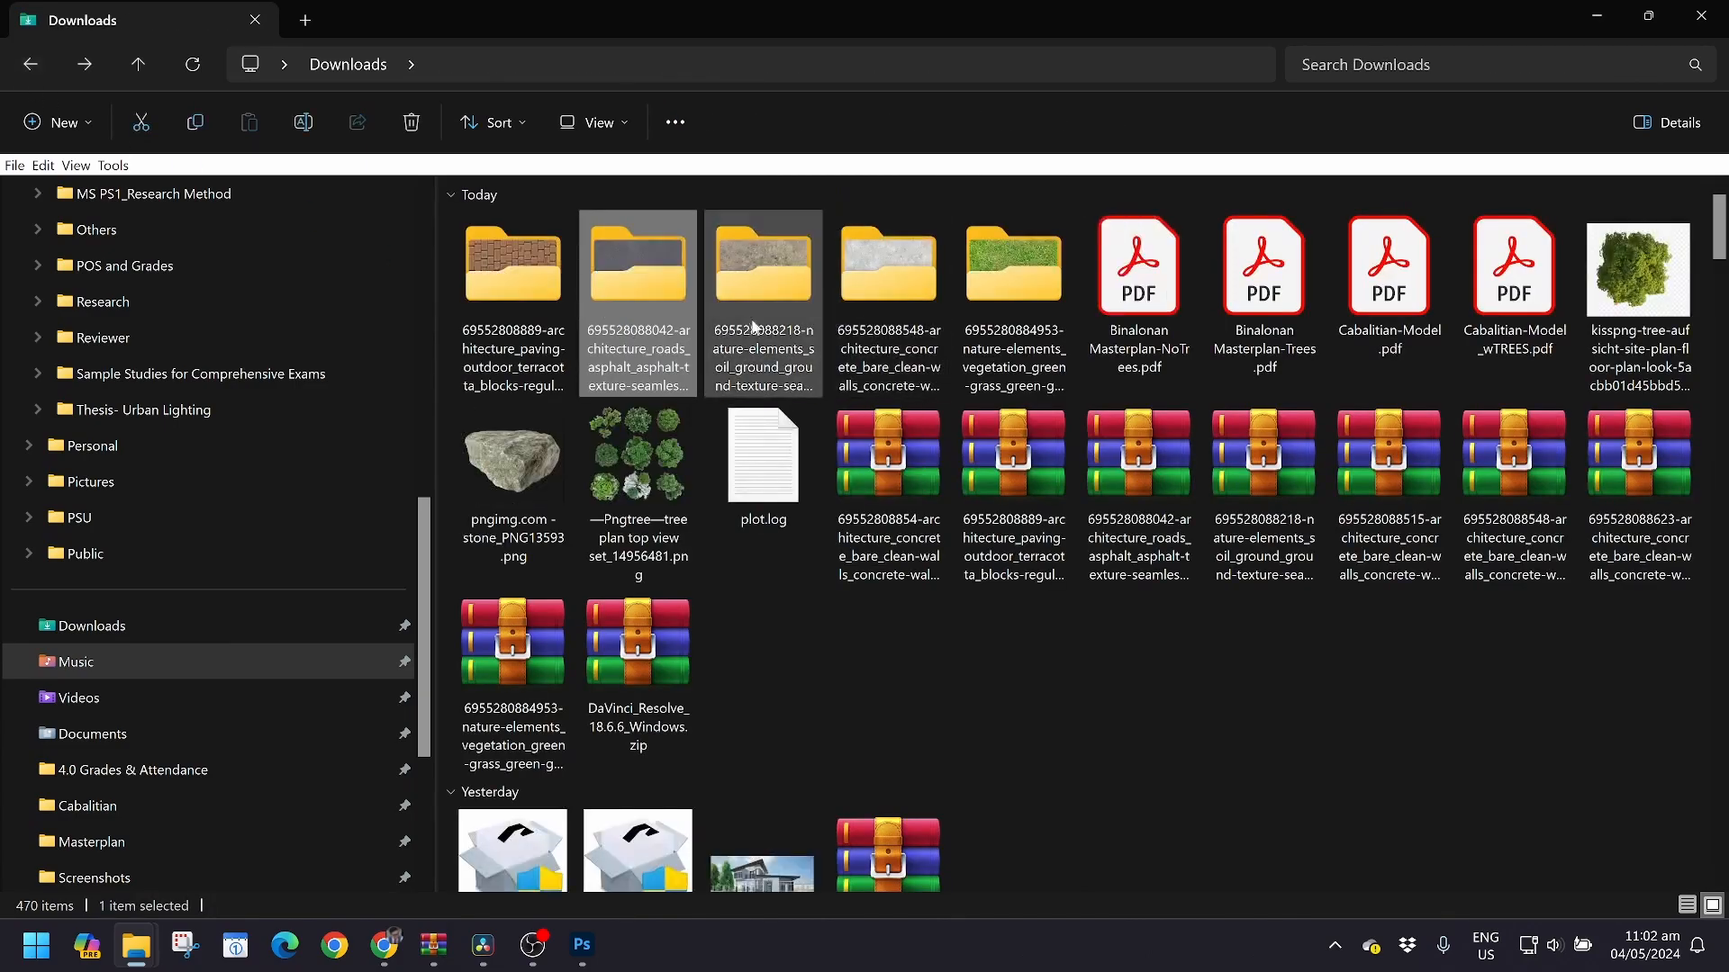
left_click(780, 294)
double_click(779, 294)
left_click(582, 259)
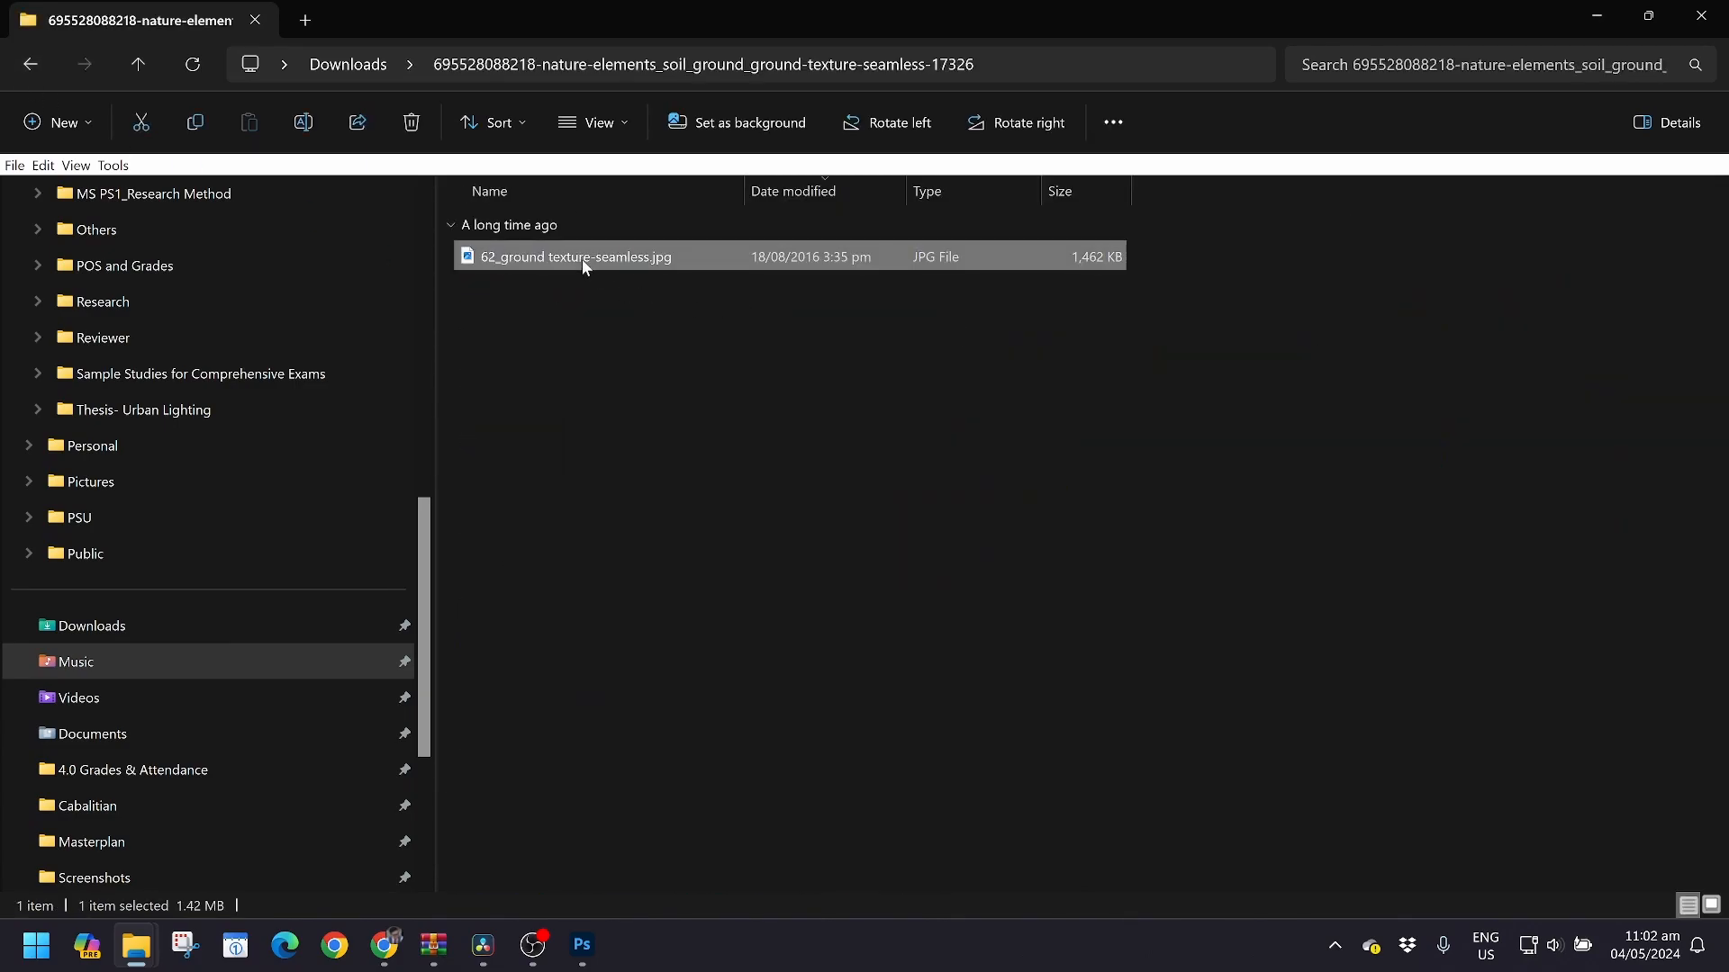
right_click(582, 257)
mouse_move(685, 297)
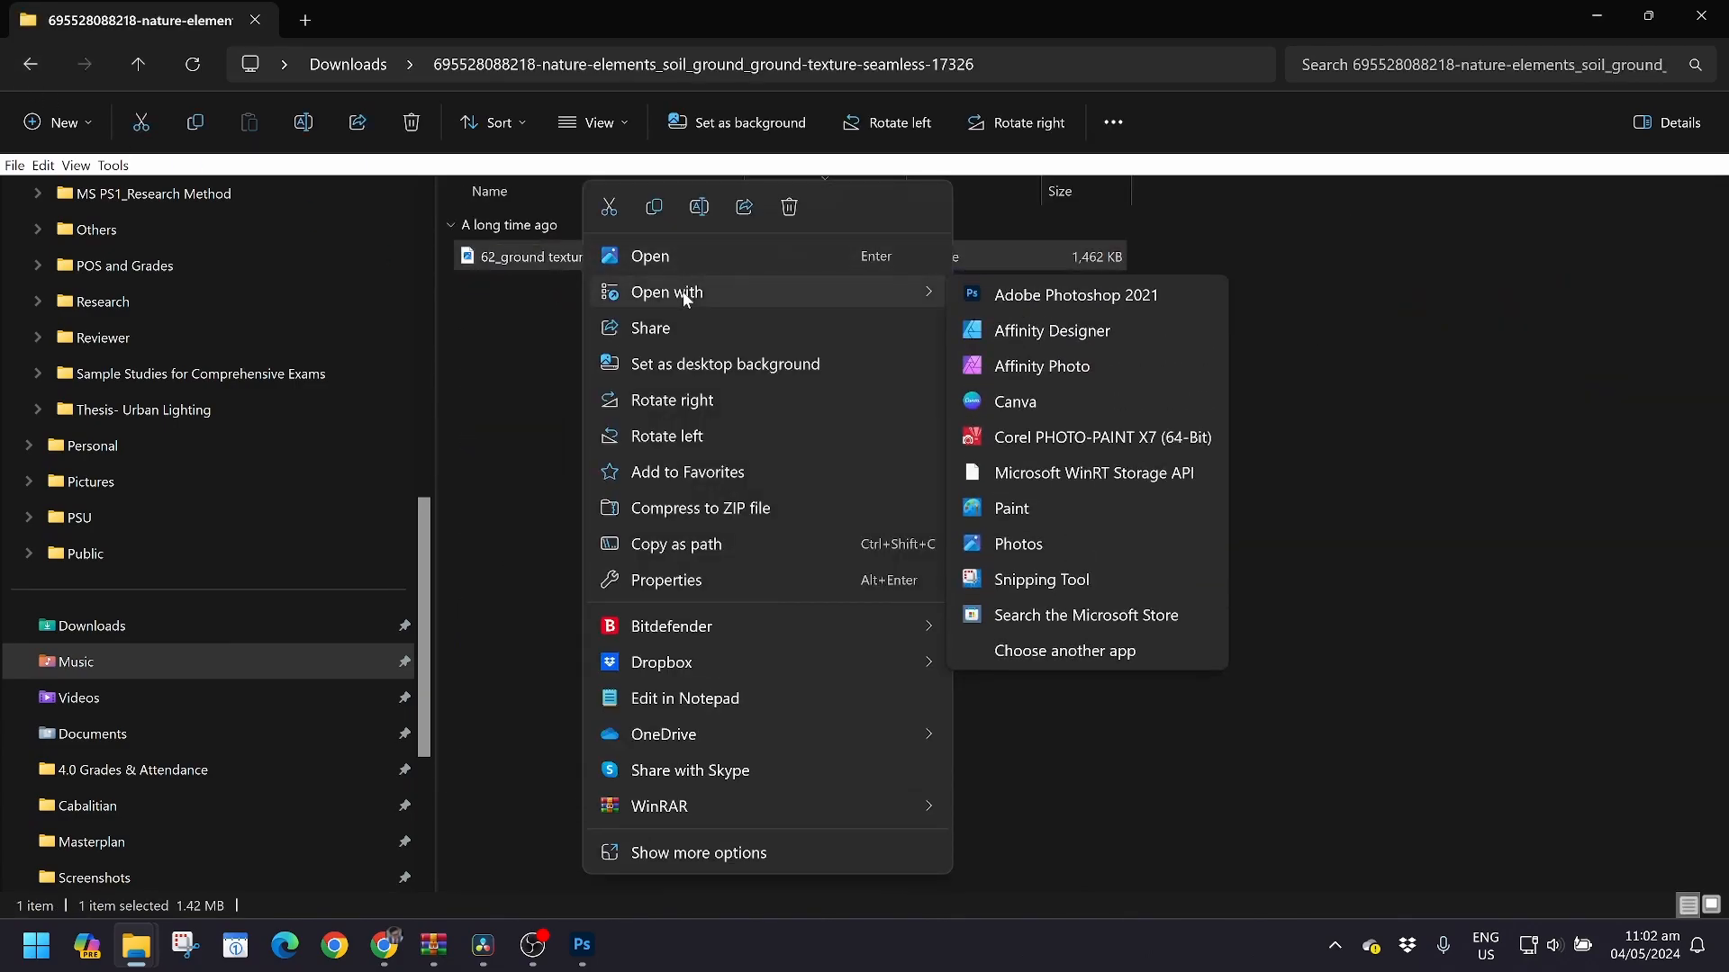
left_click(1026, 291)
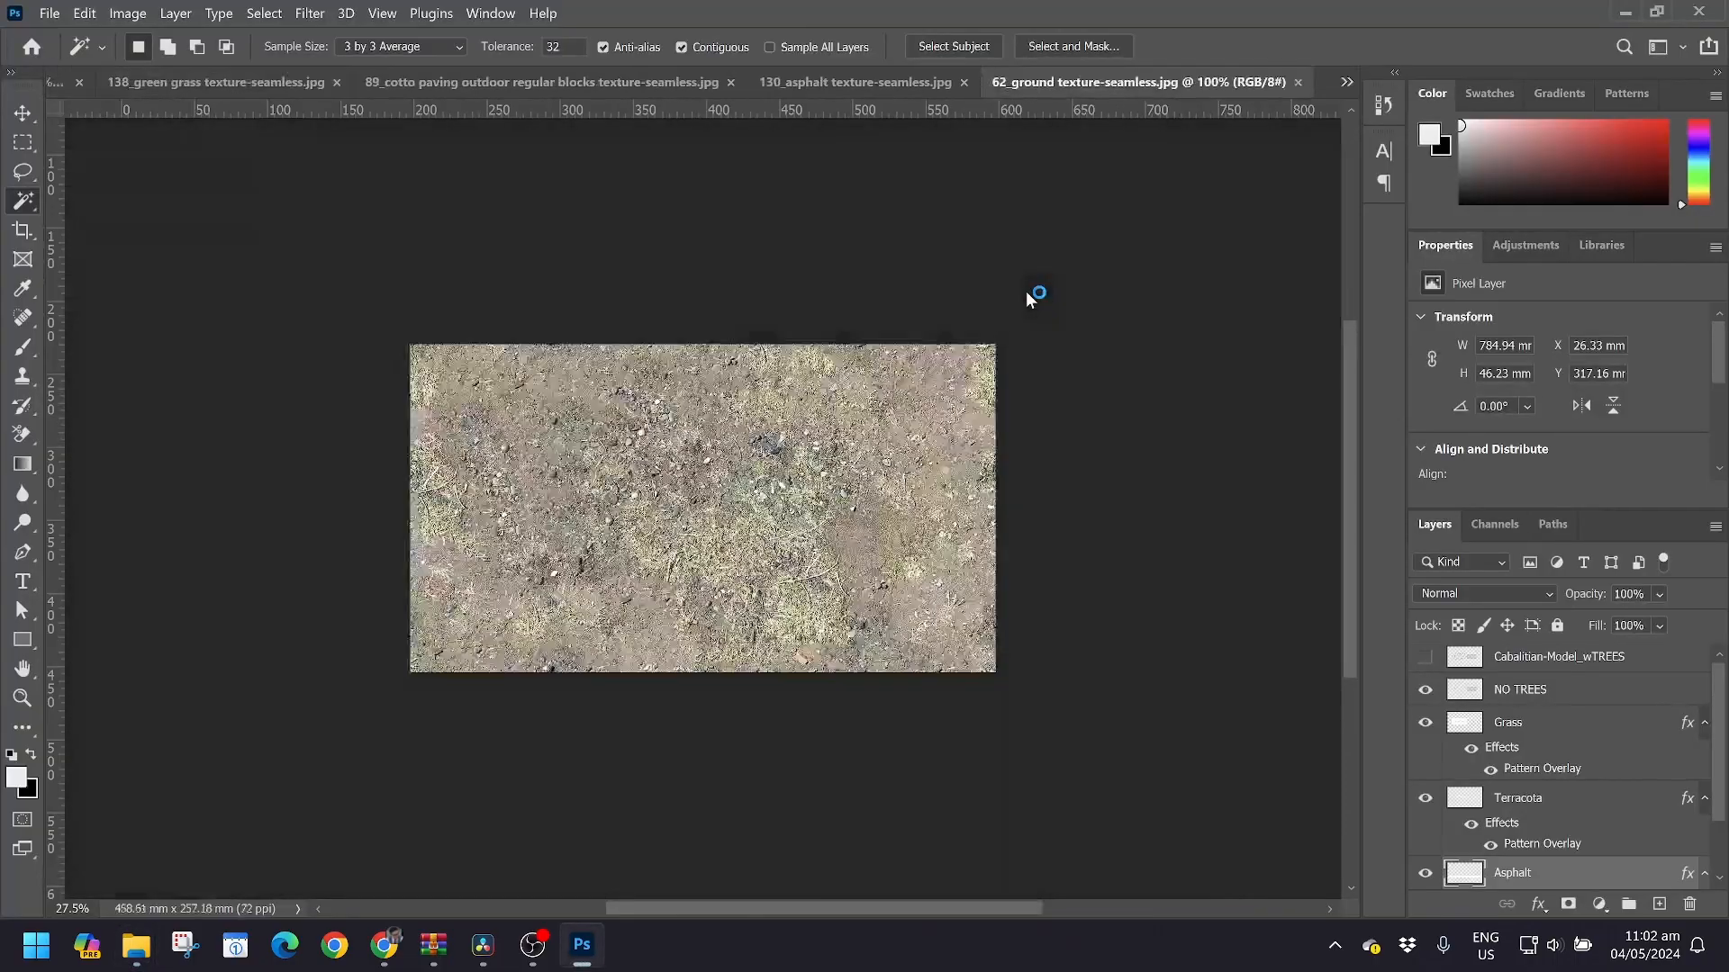
Define the ground image as a pattern named Ground and return to the Cabalitian-Model.pdf document
left_click(84, 14)
left_click(160, 594)
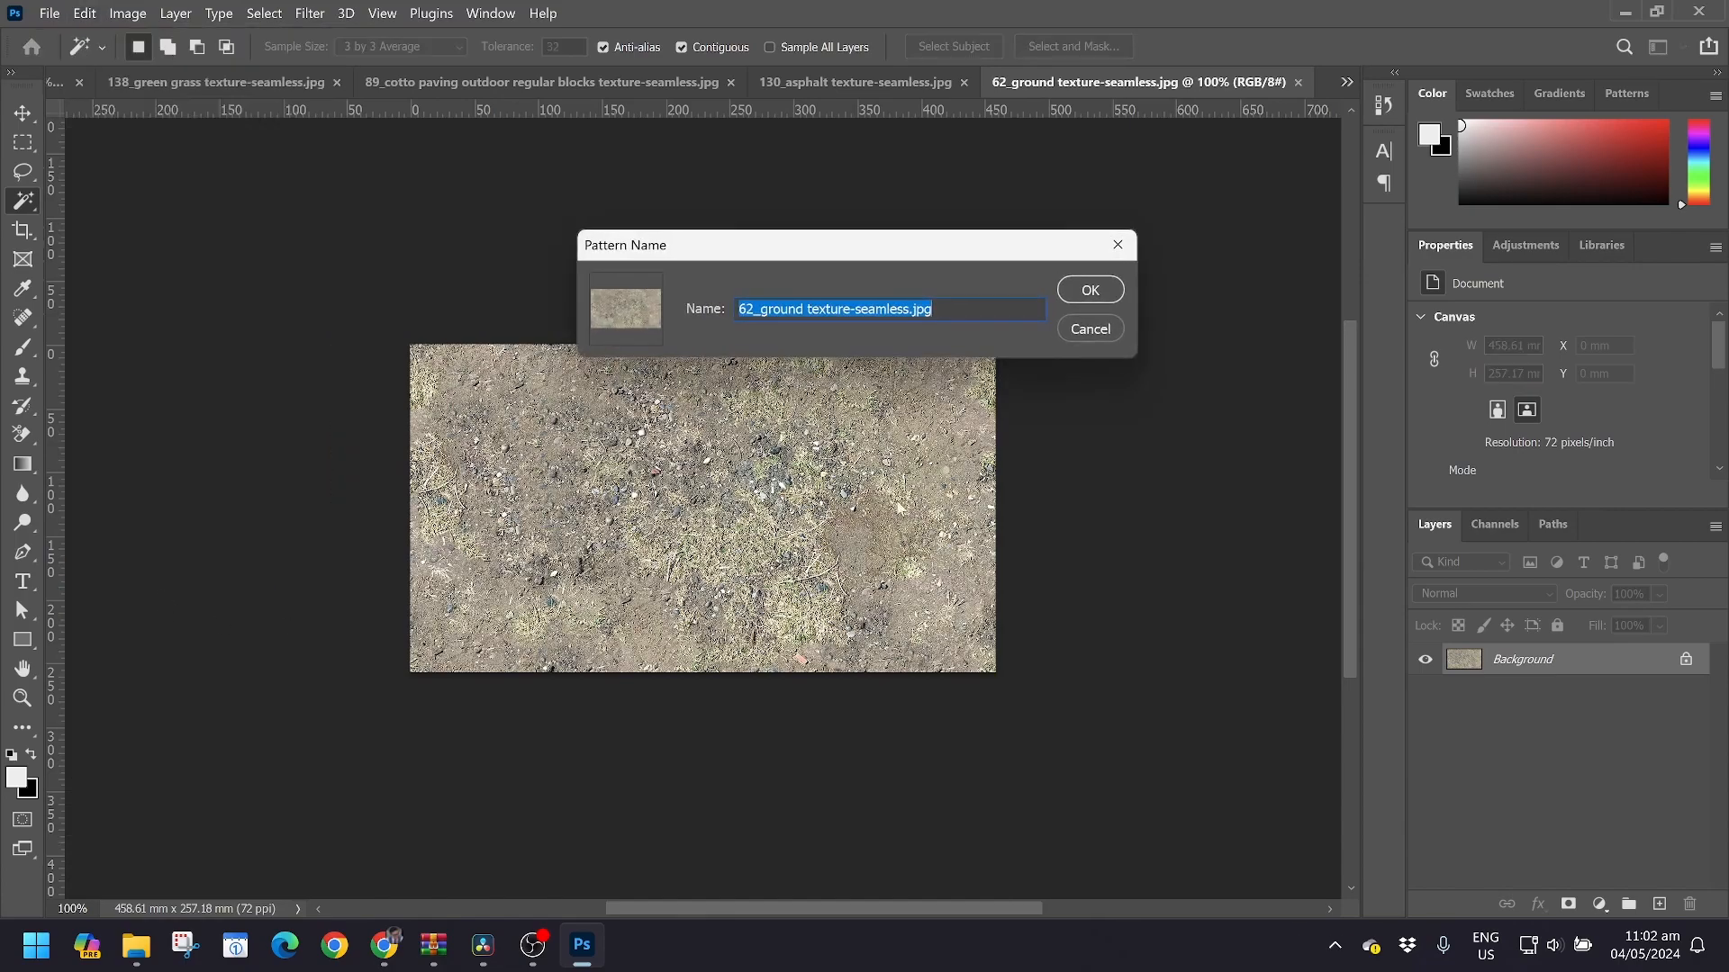
type("Ground")
left_click(1090, 290)
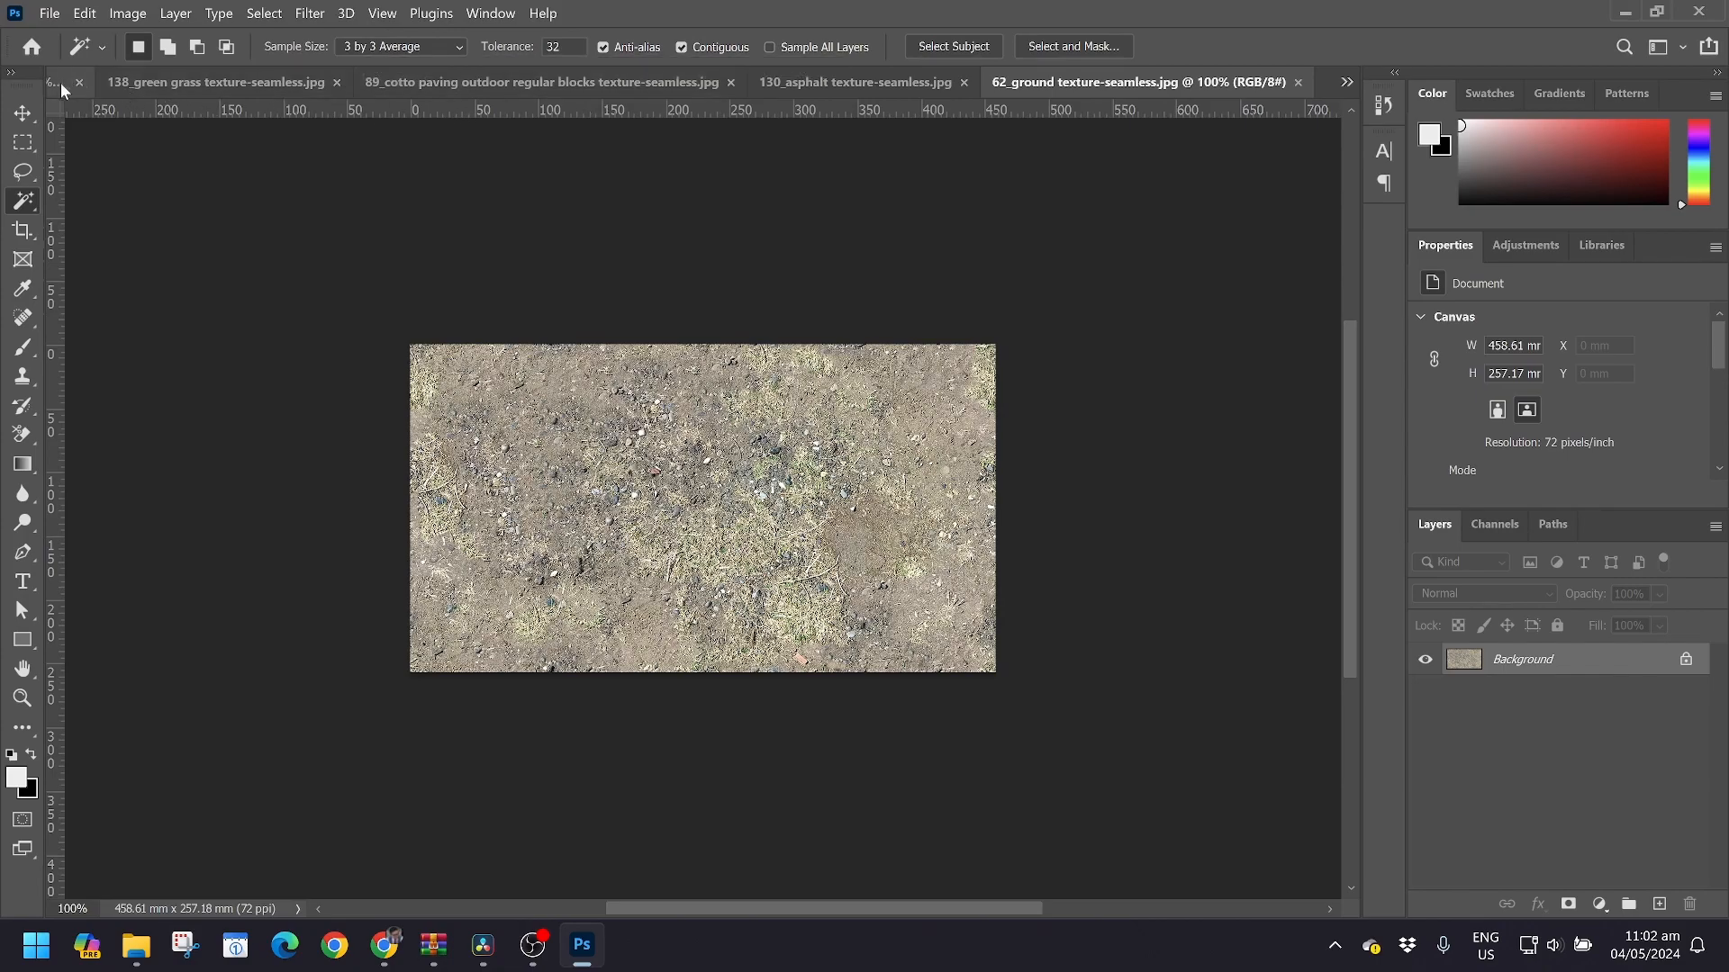
left_click(1346, 83)
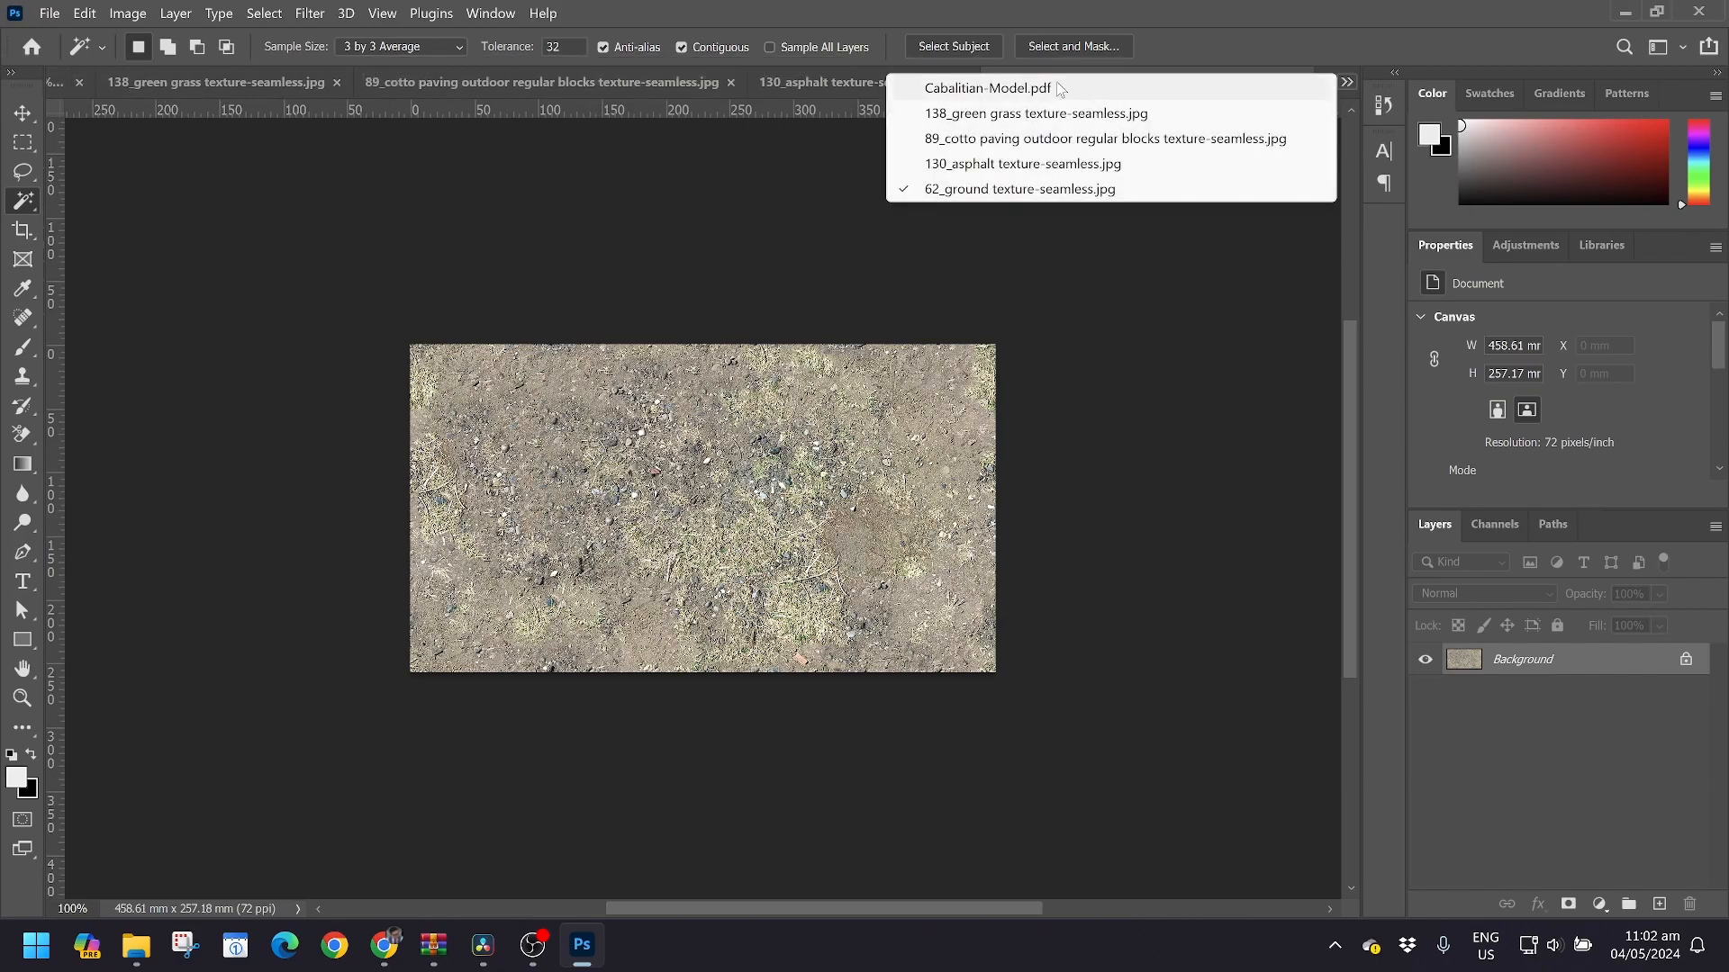
left_click(1029, 90)
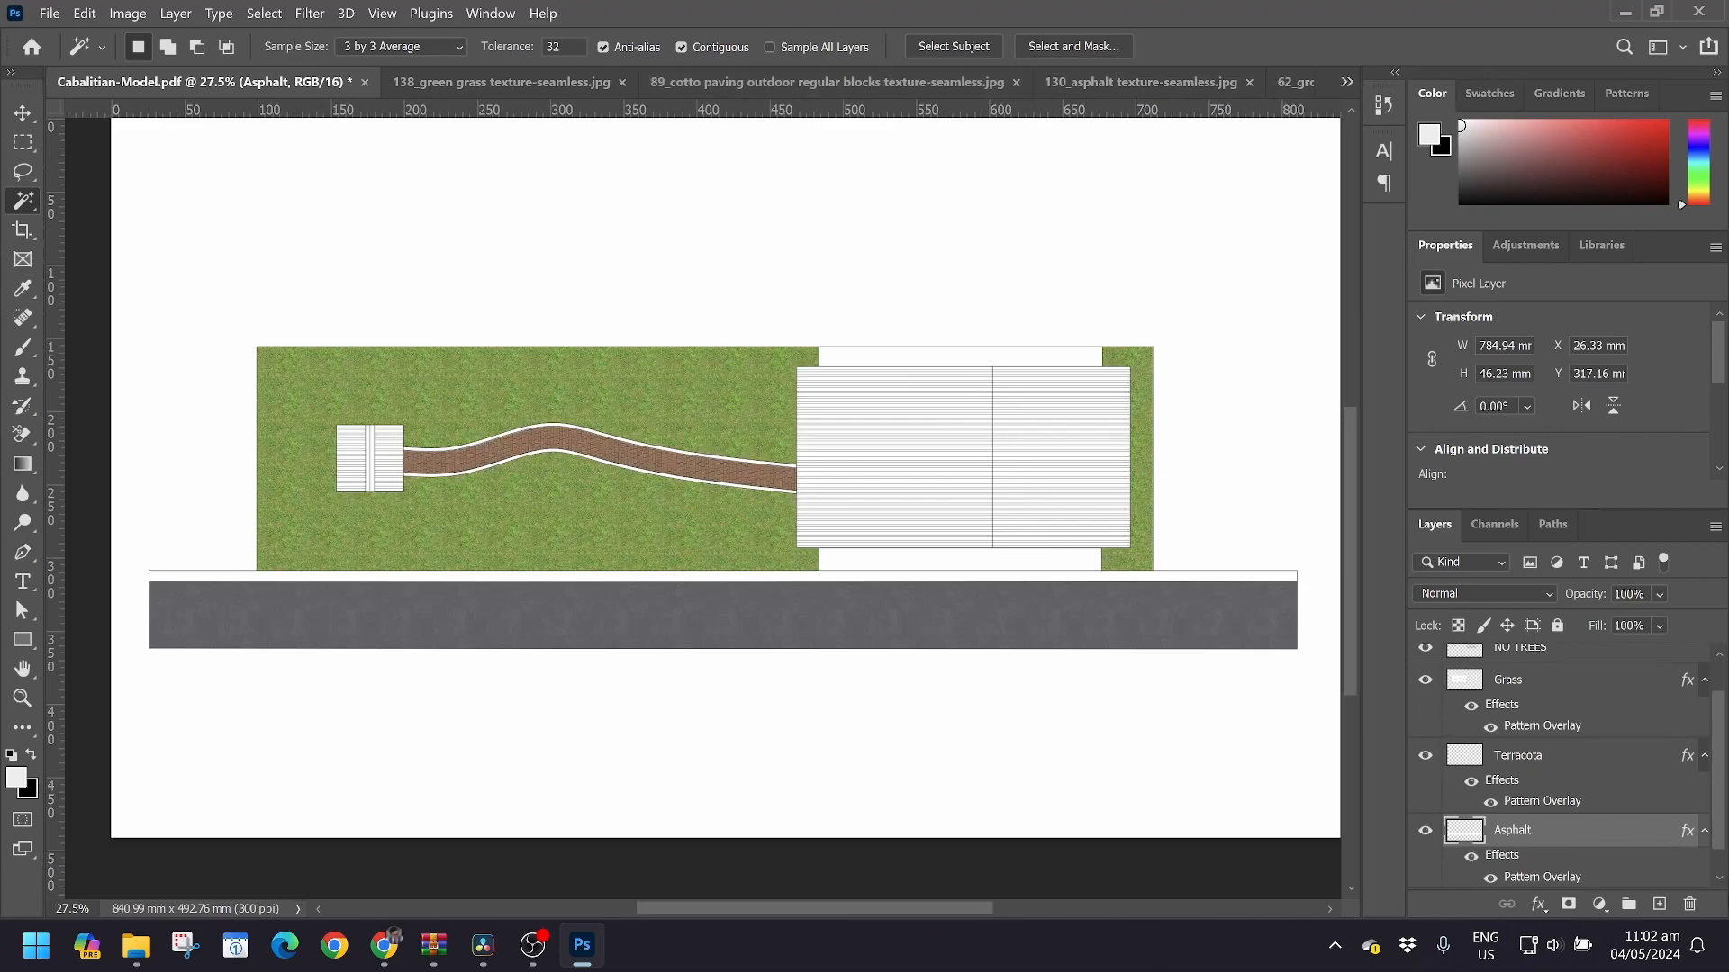
Select the narrow strip above the asphalt road from the NO TREES linework and copy that area of the bg layer to a new layer
scroll(1564, 860, "down", 1)
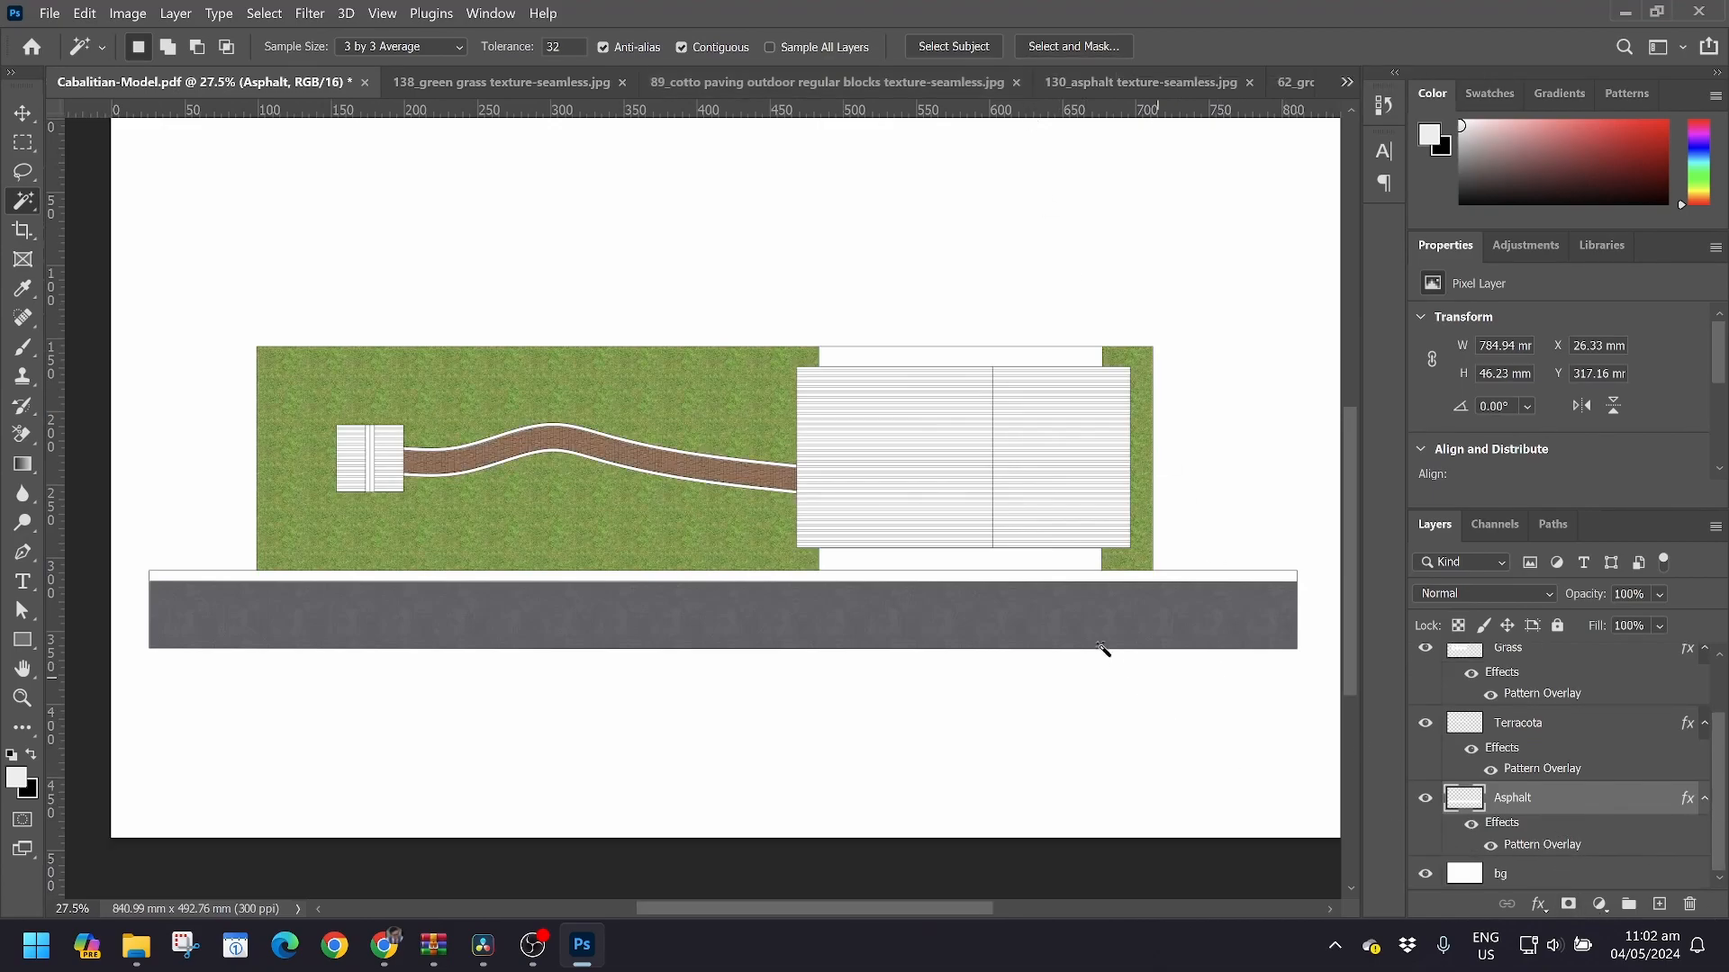
left_click(606, 574)
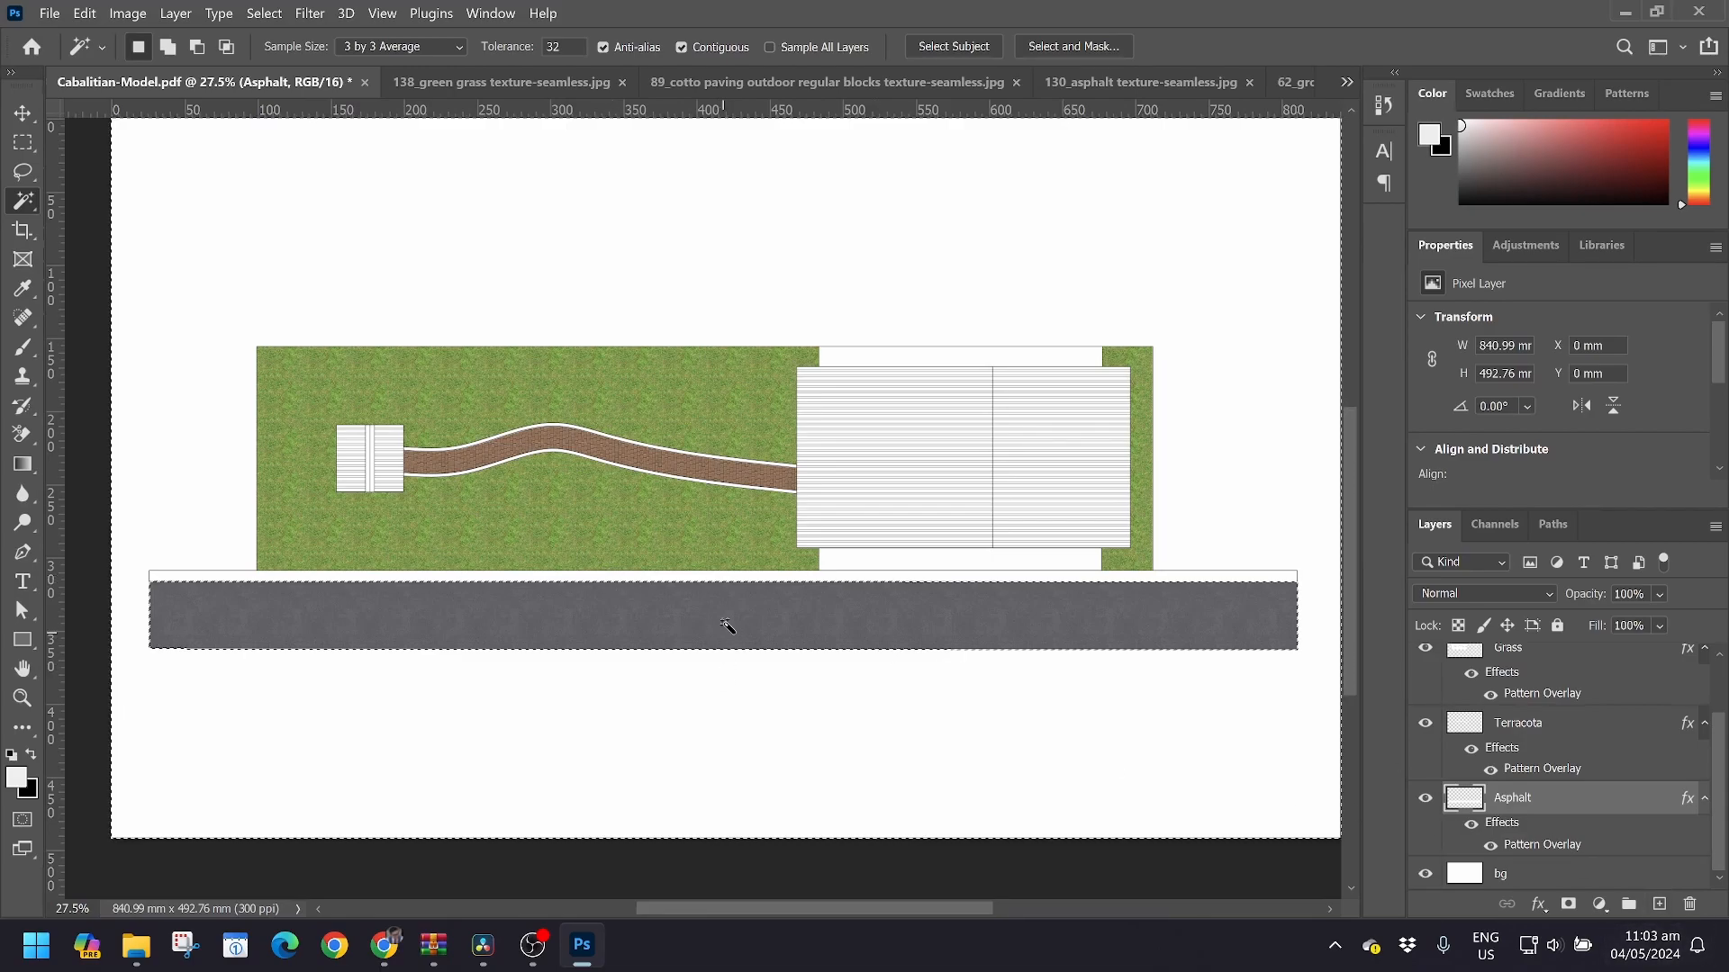
scroll(1520, 763, "up", 2)
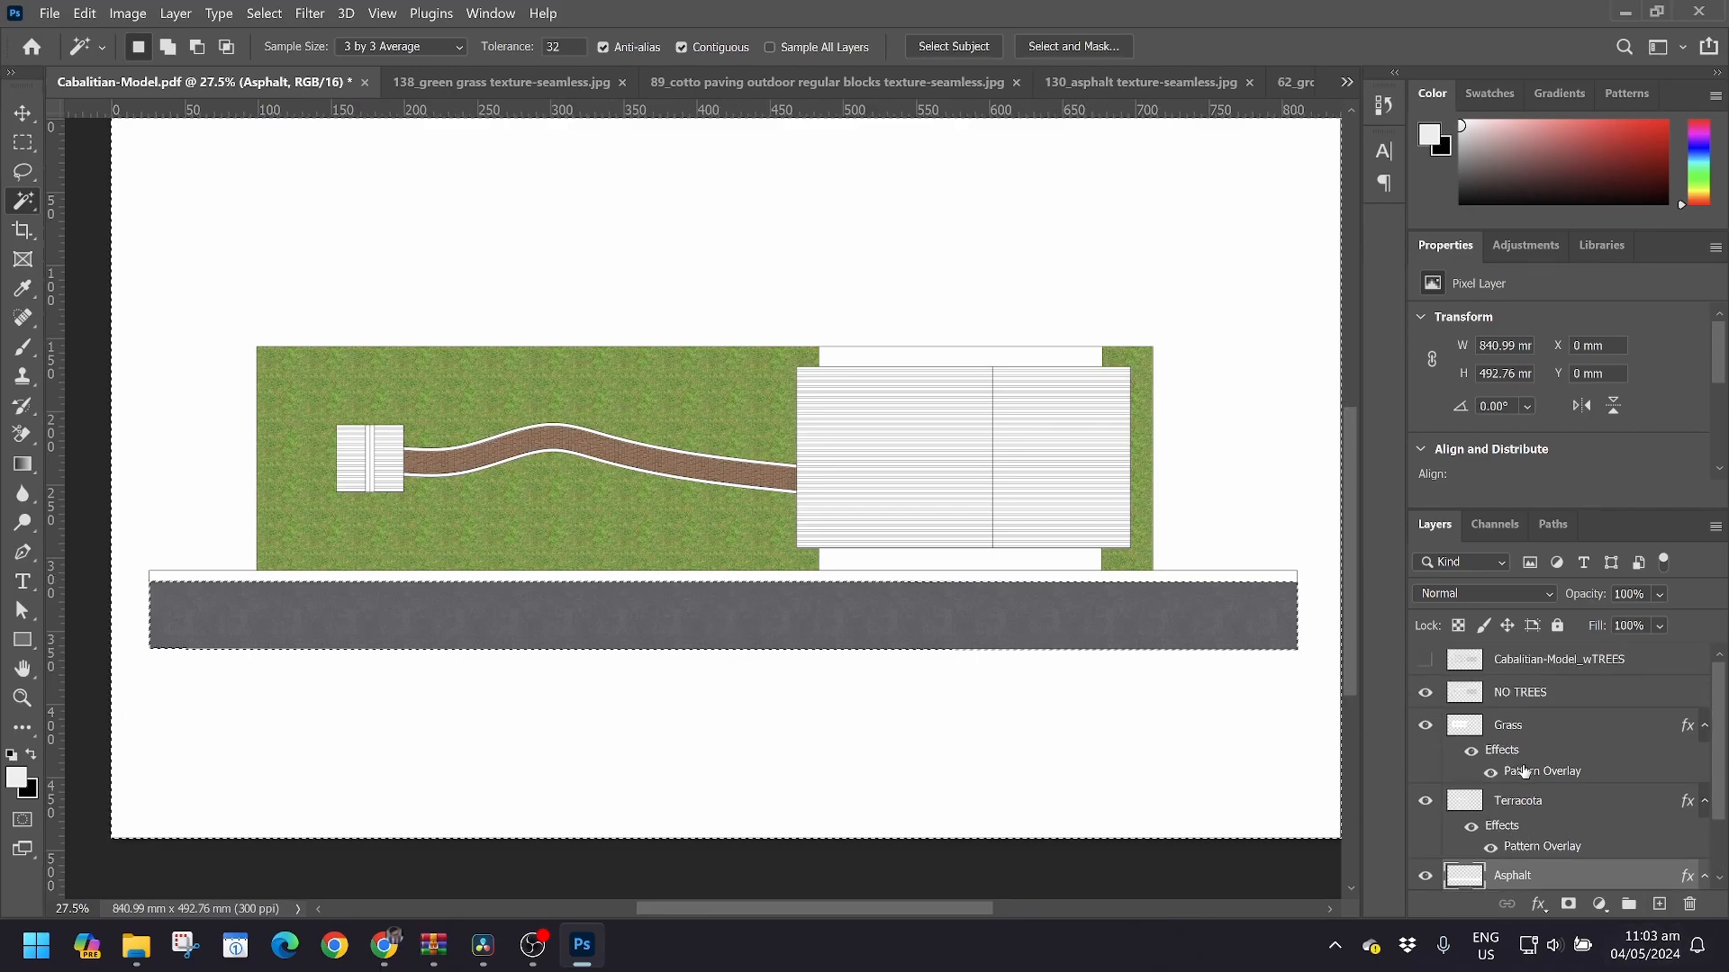
left_click(1520, 692)
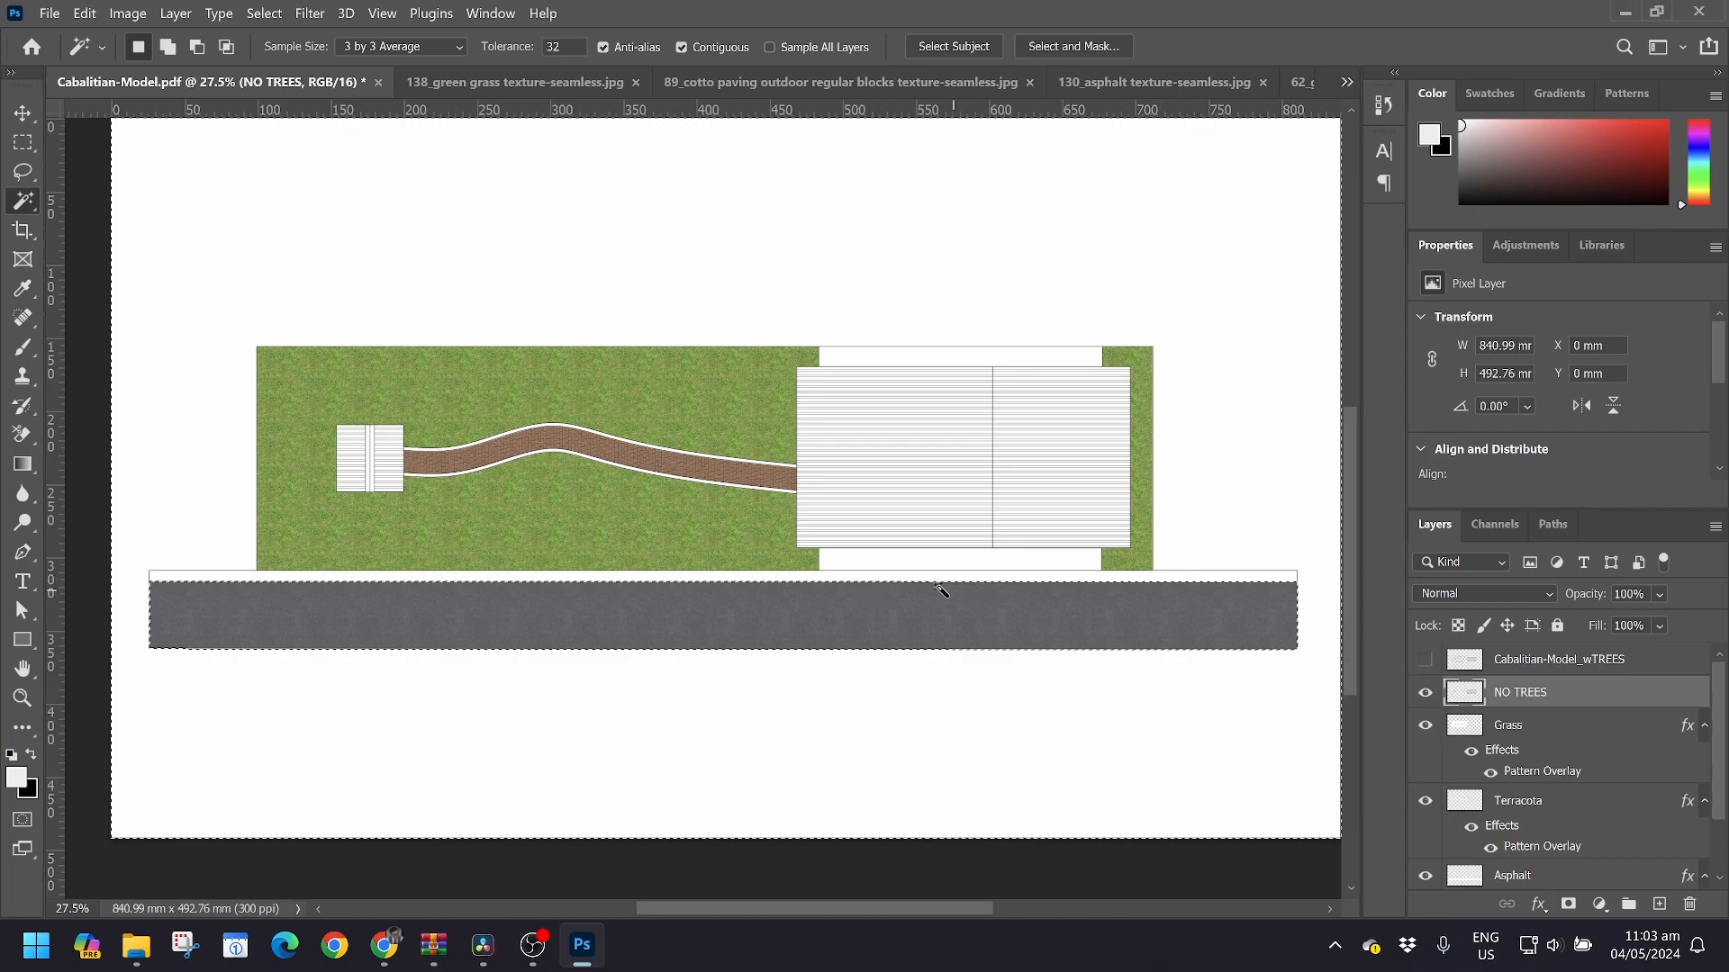
left_click(881, 576)
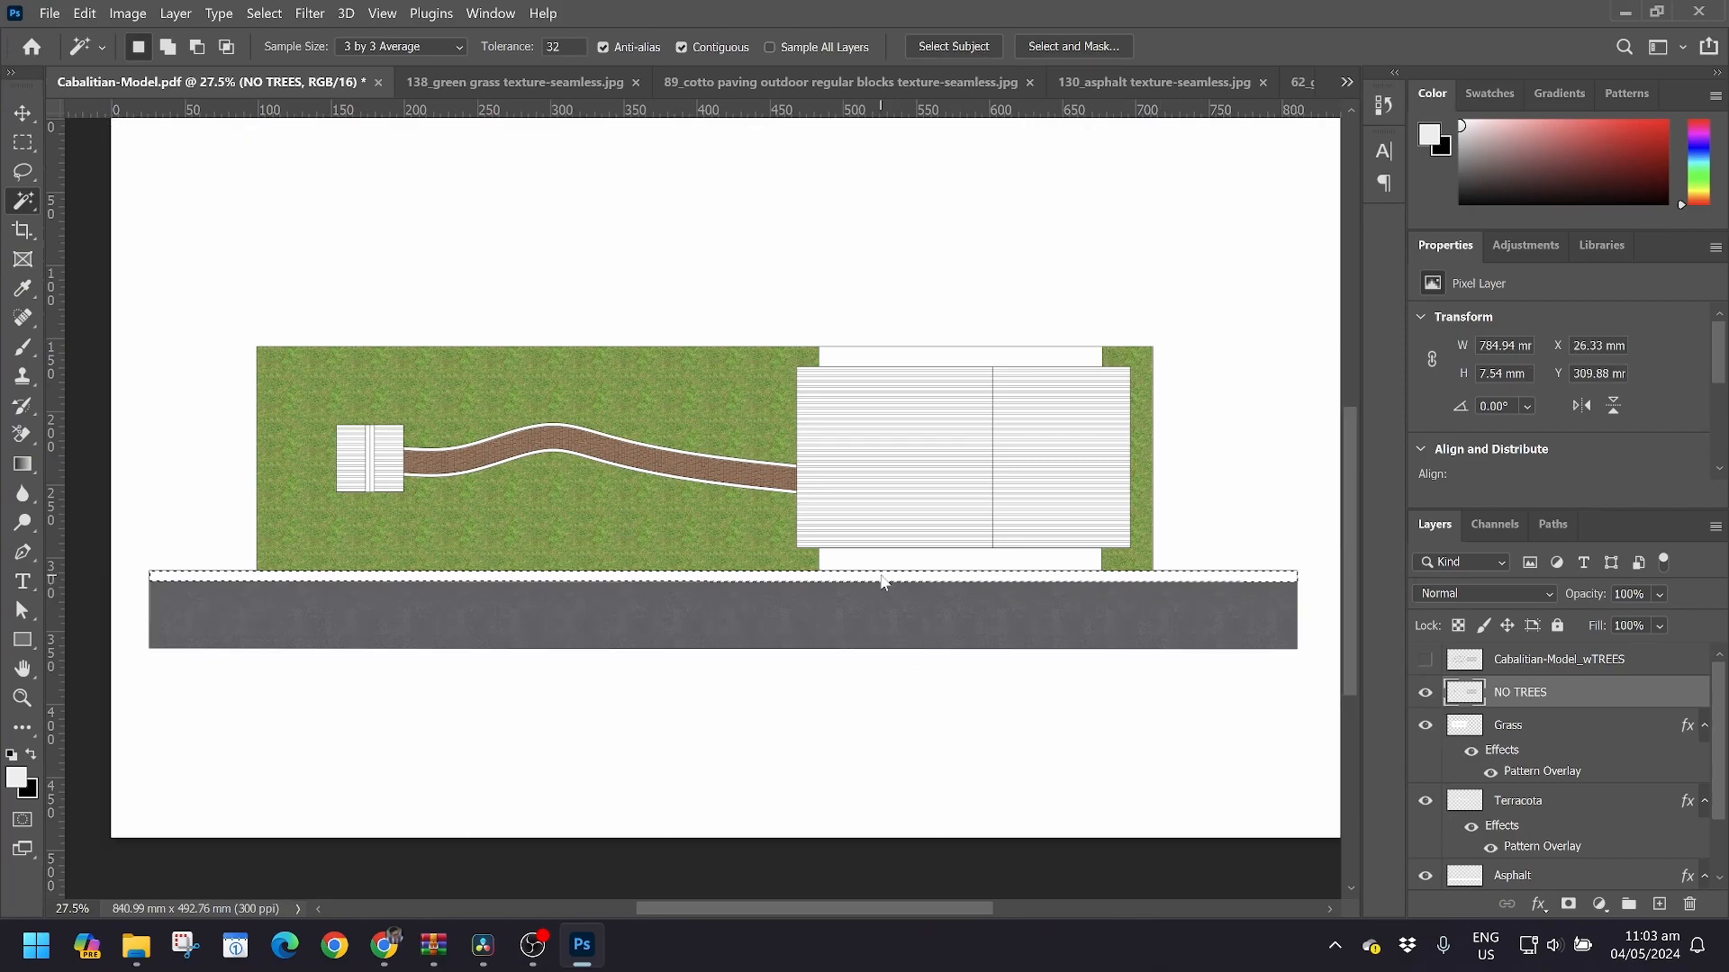
scroll(1609, 723, "down", 2)
left_click(1528, 875)
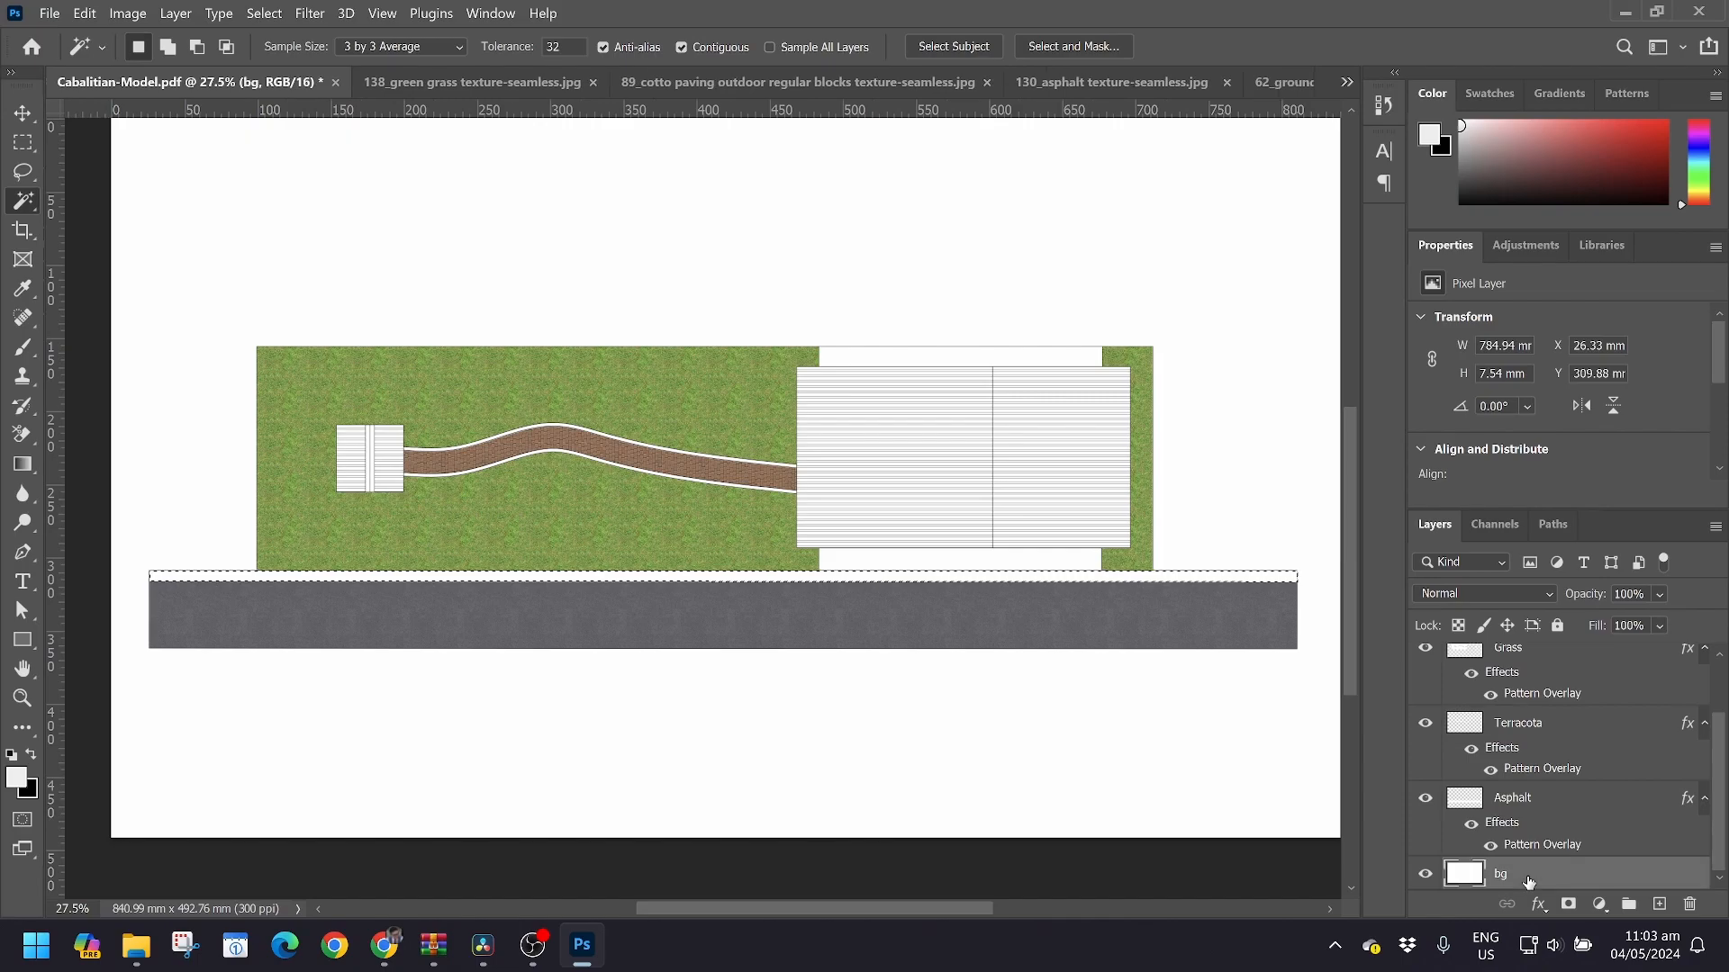
key("ctrl+j")
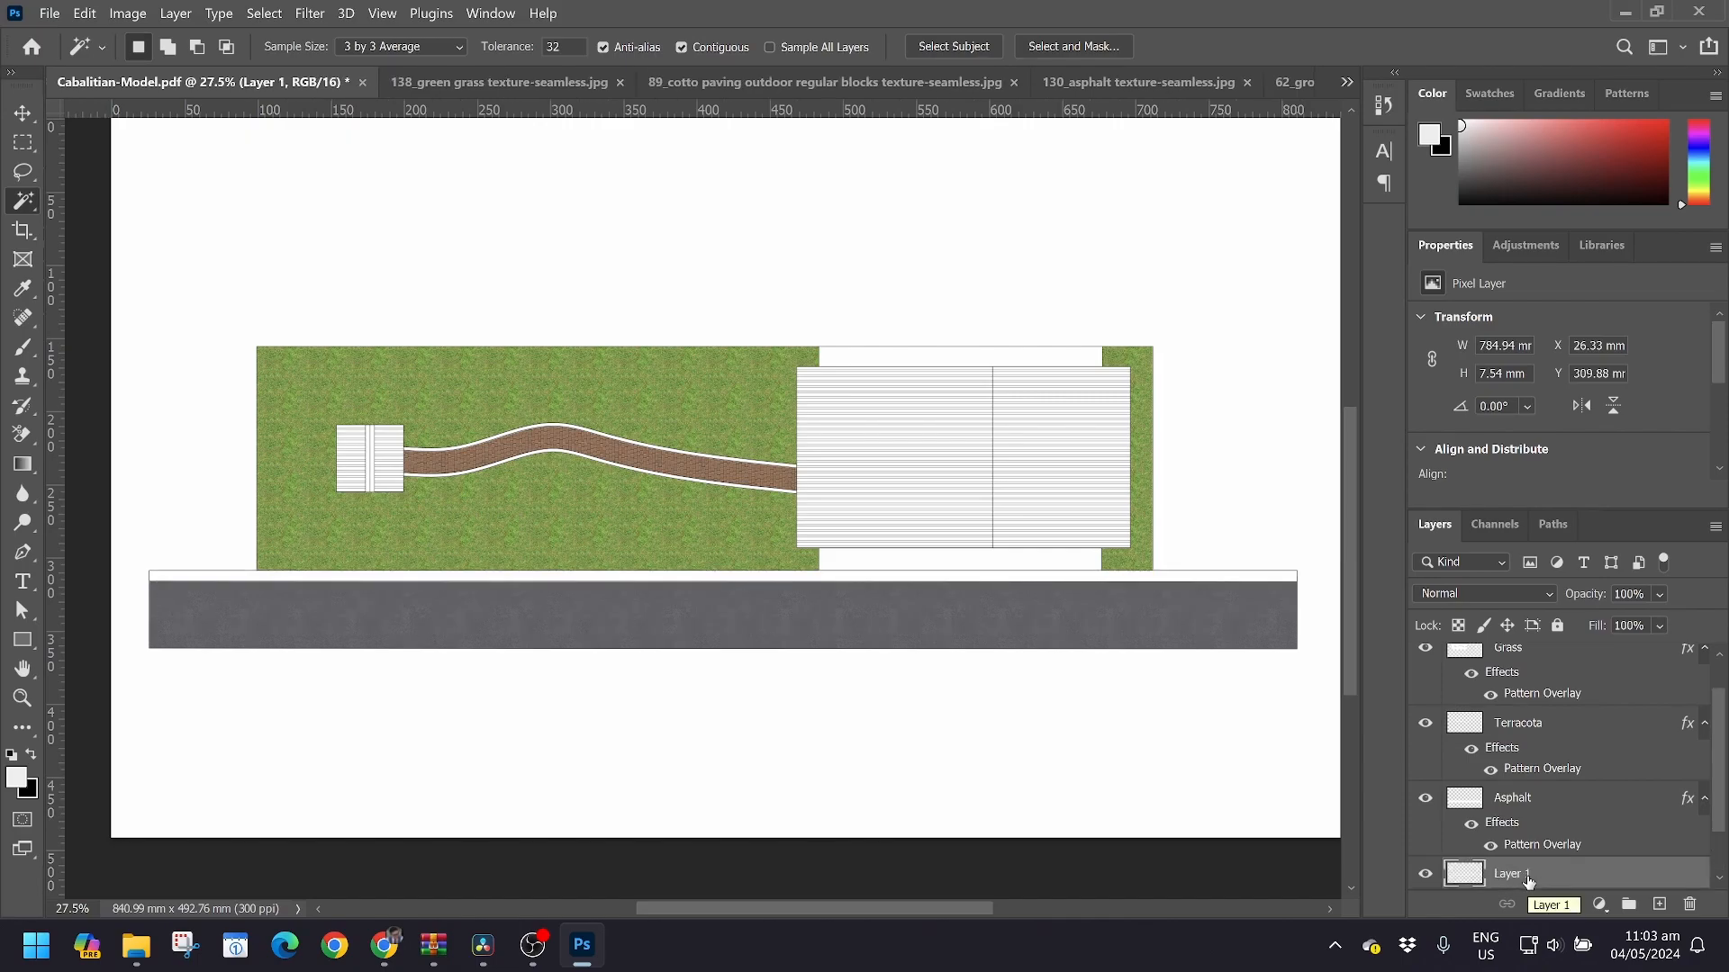
Rename the new strip layer as Sidewalk
scroll(1528, 881, "down", 1)
double_click(1522, 841)
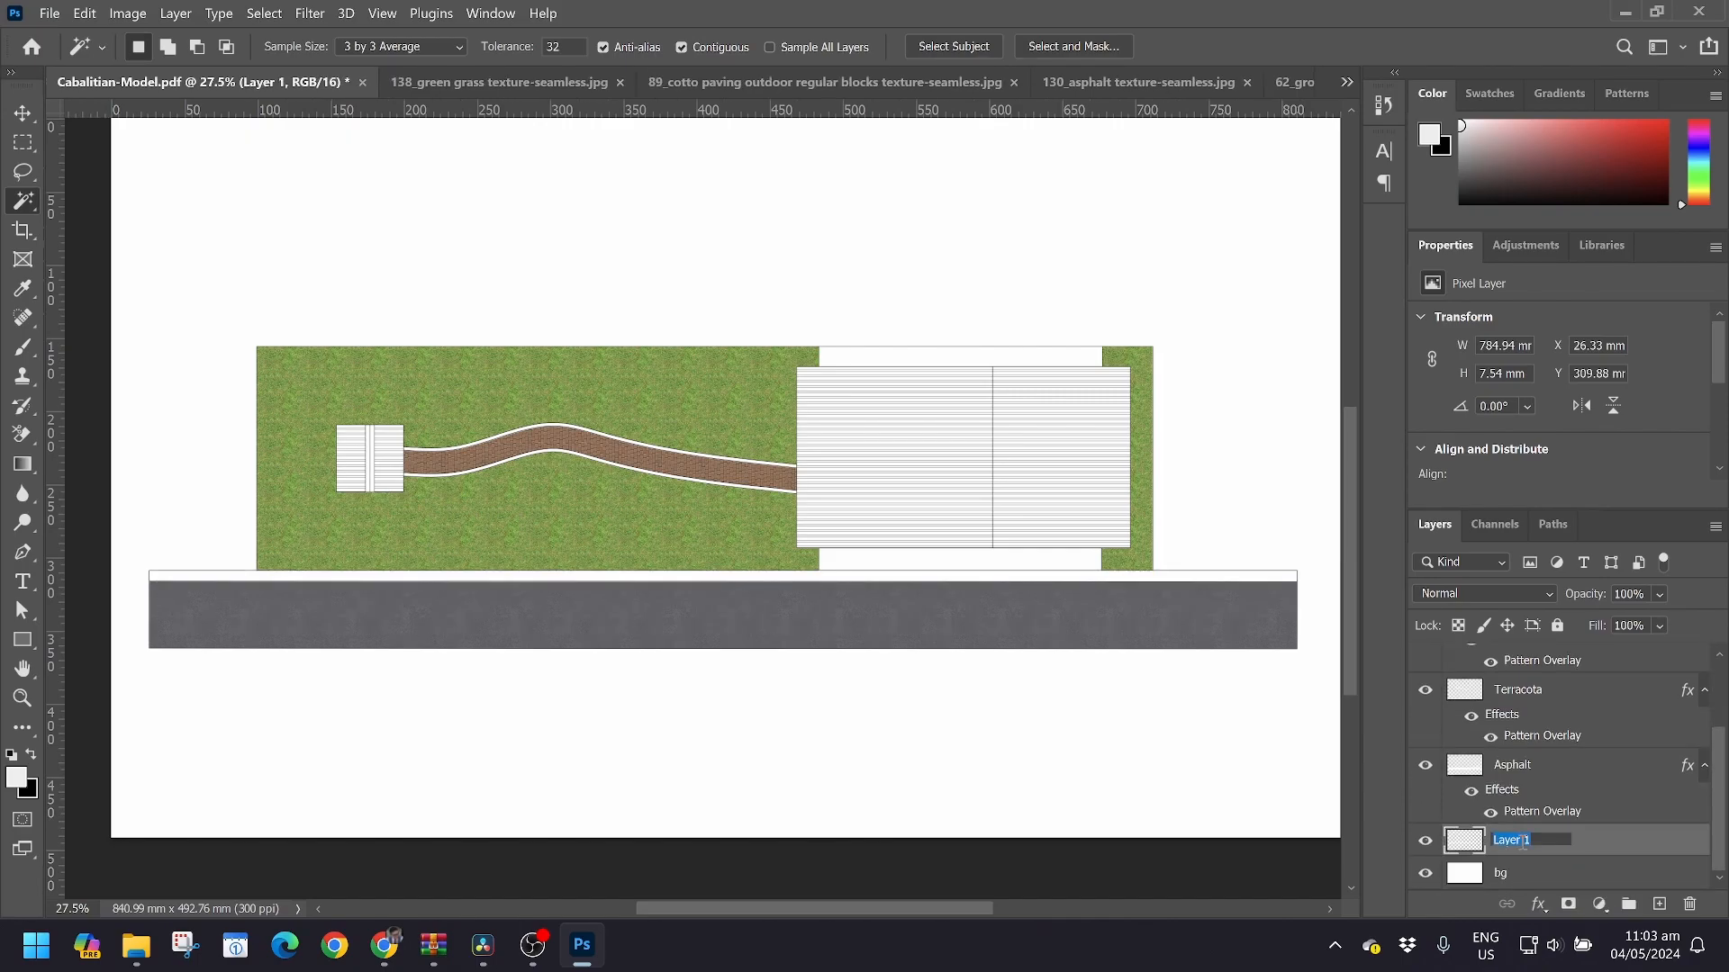
type("Sidewalk")
key("Return")
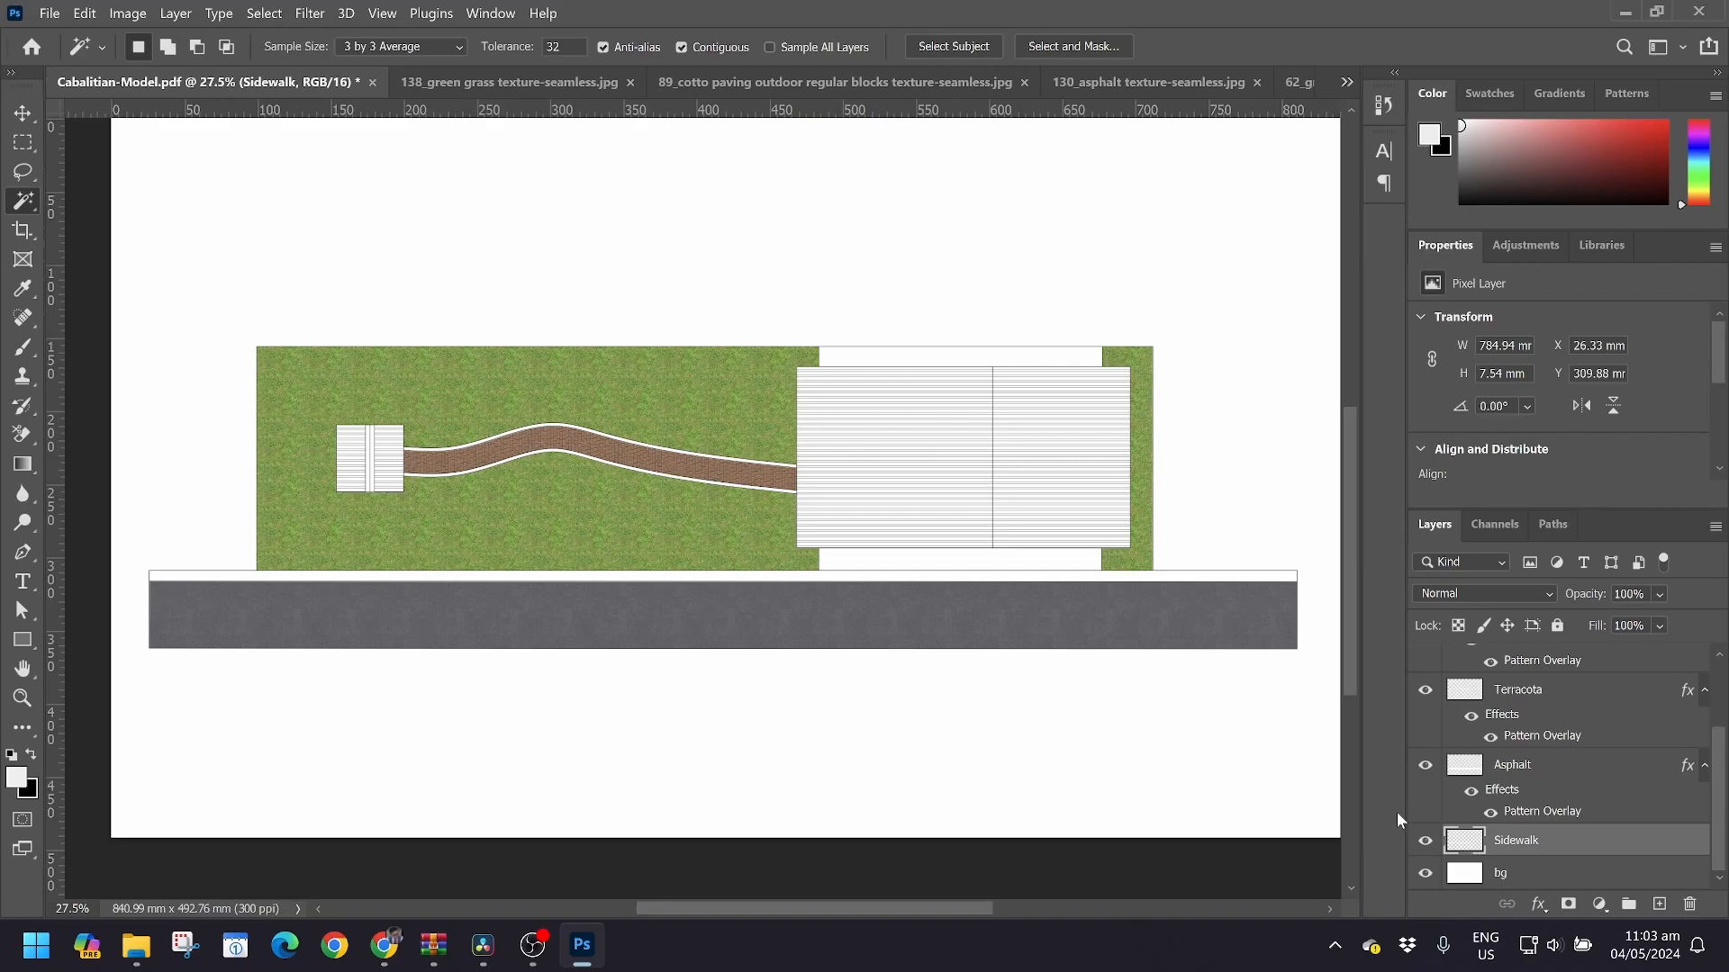
Apply a Pattern Overlay with the Ground pattern to the Sidewalk layer
right_click(1509, 847)
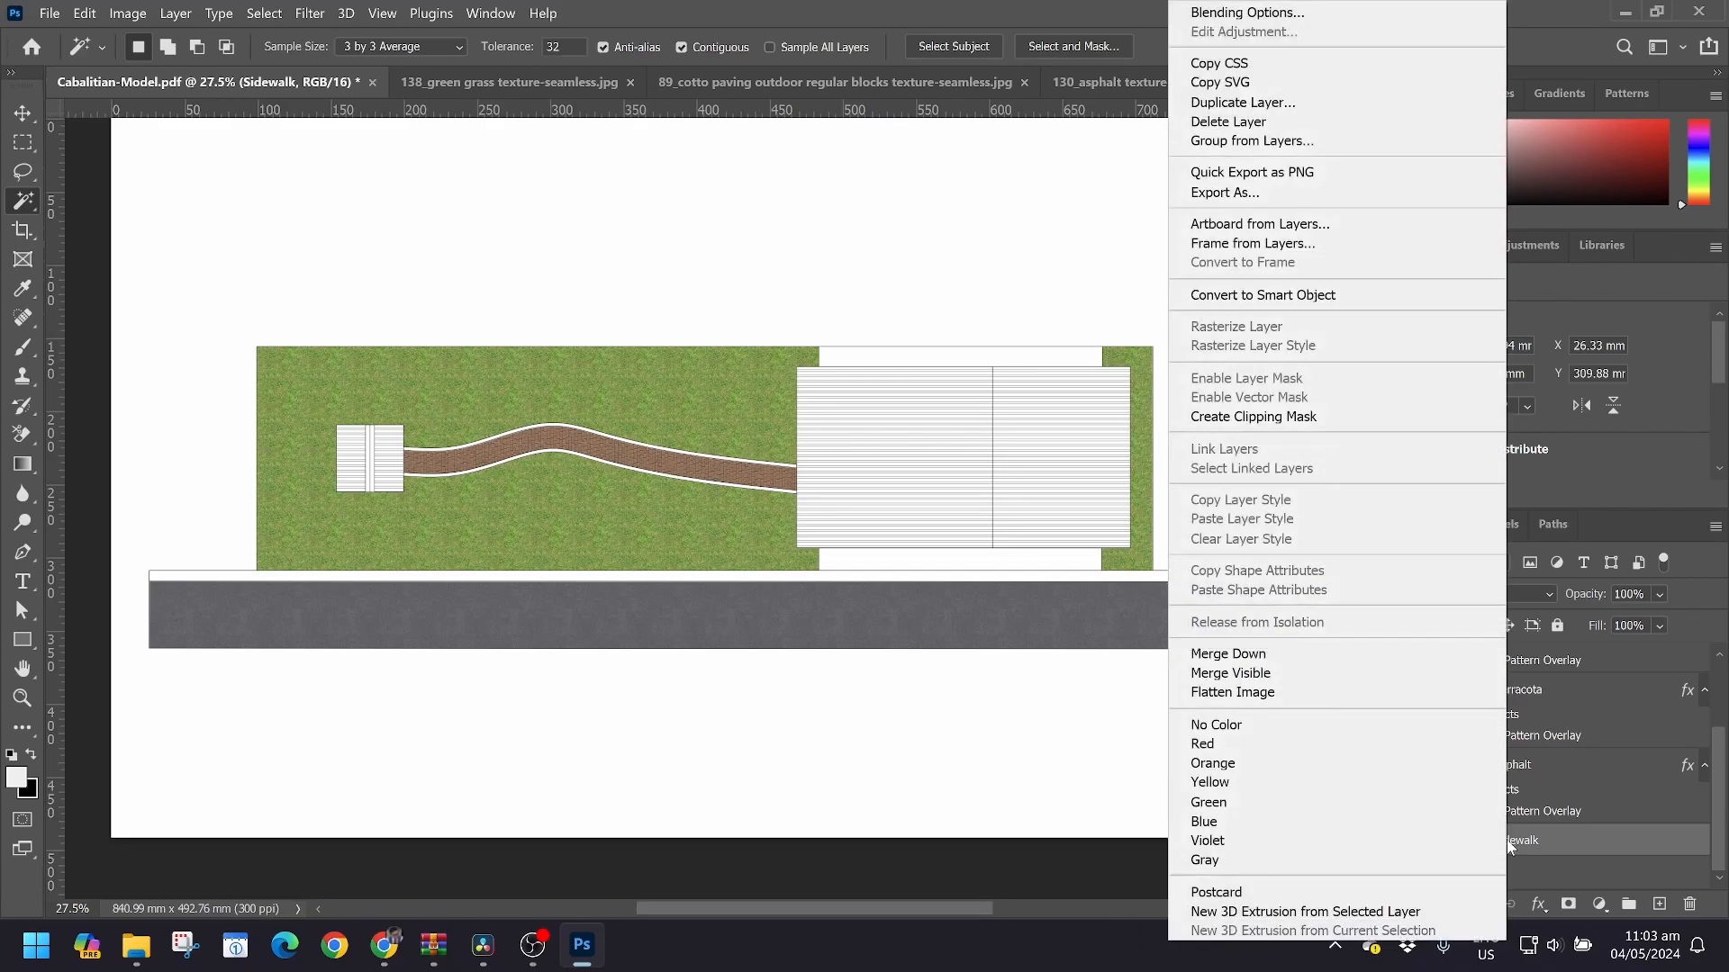
left_click(1246, 11)
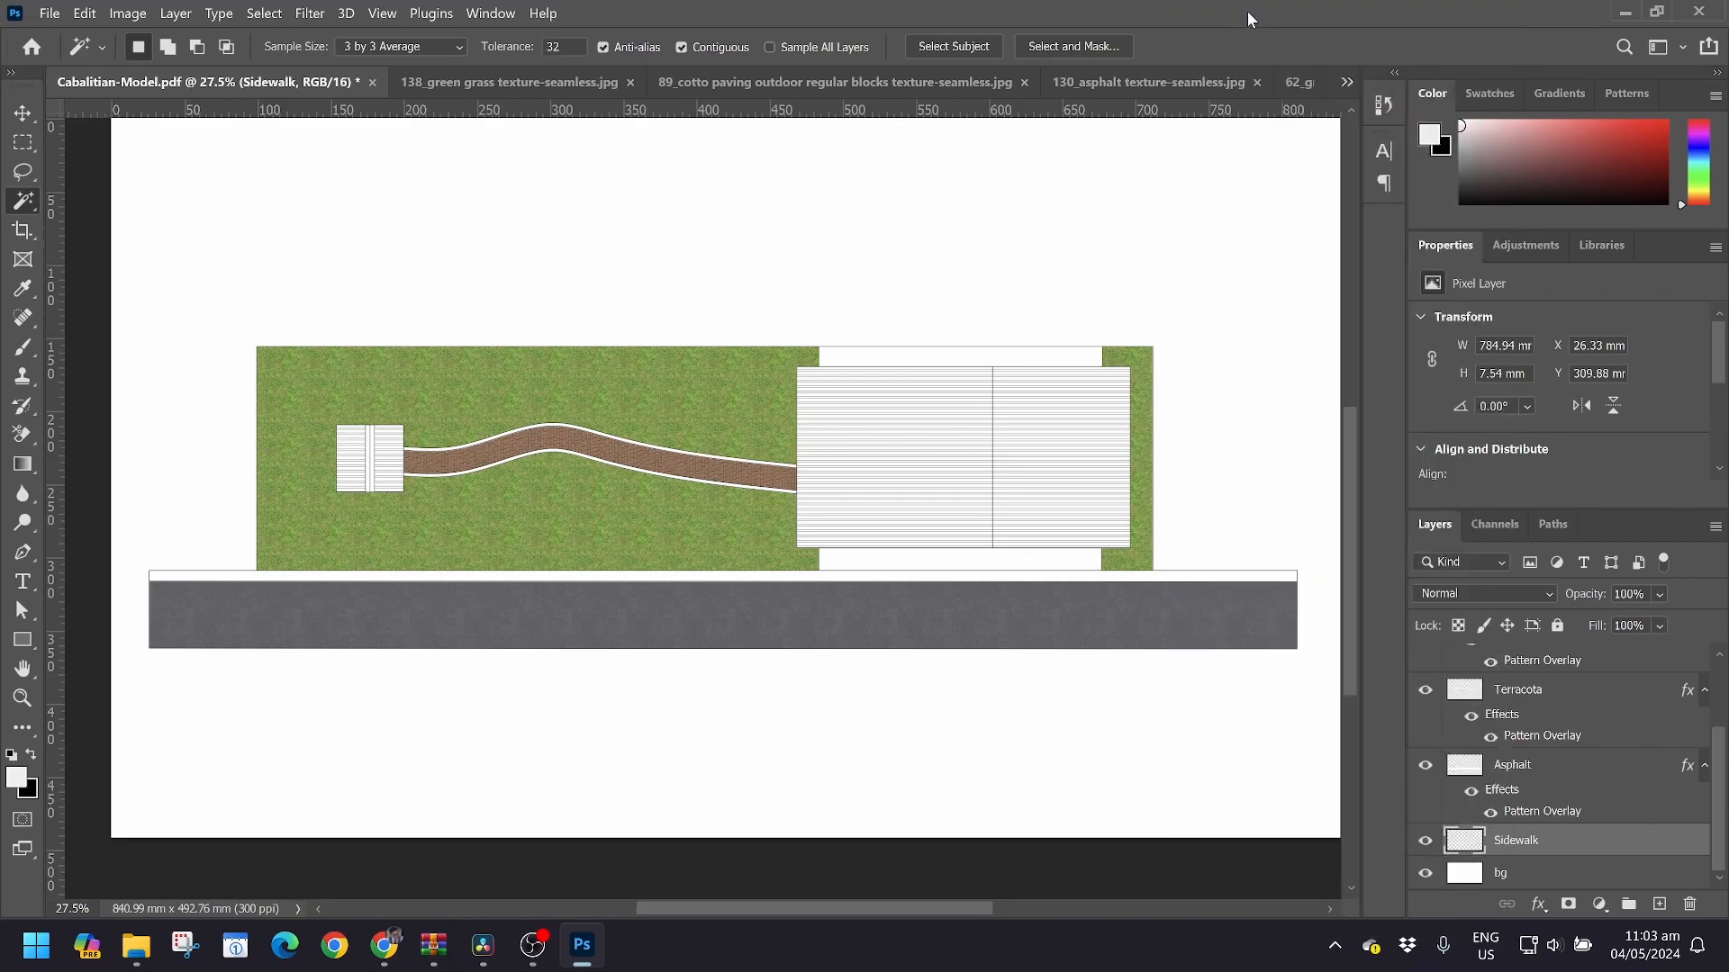
scroll(900, 513, "down", 1)
left_click(855, 530)
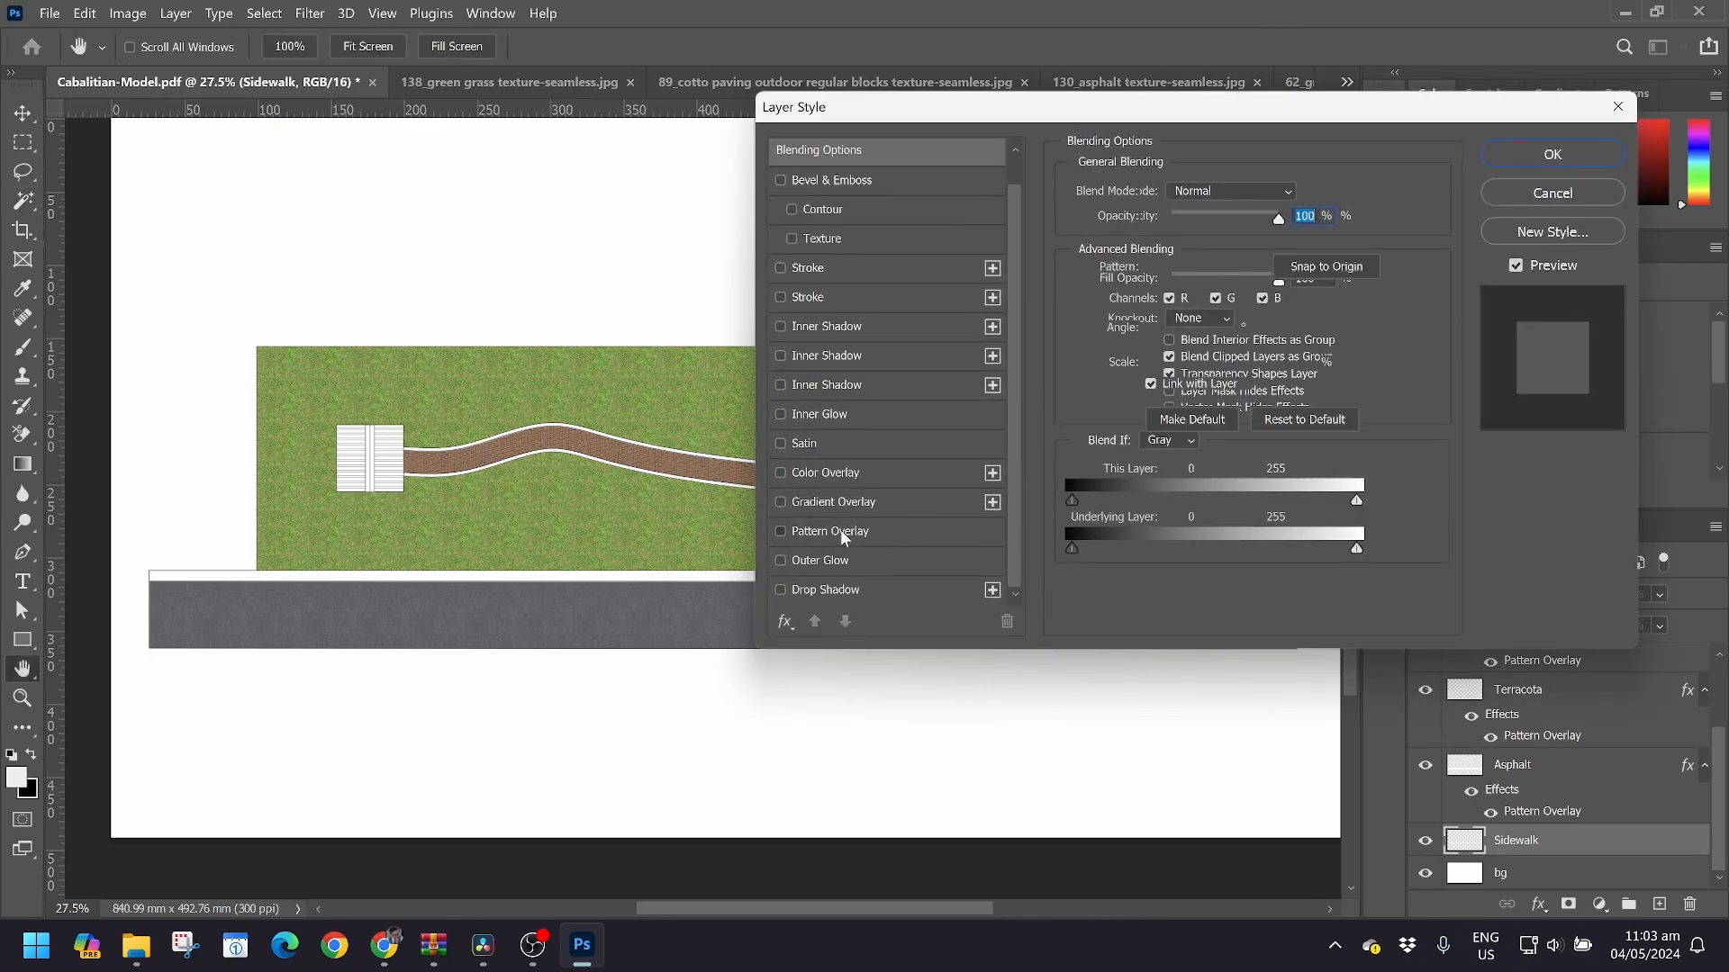
left_click(1225, 268)
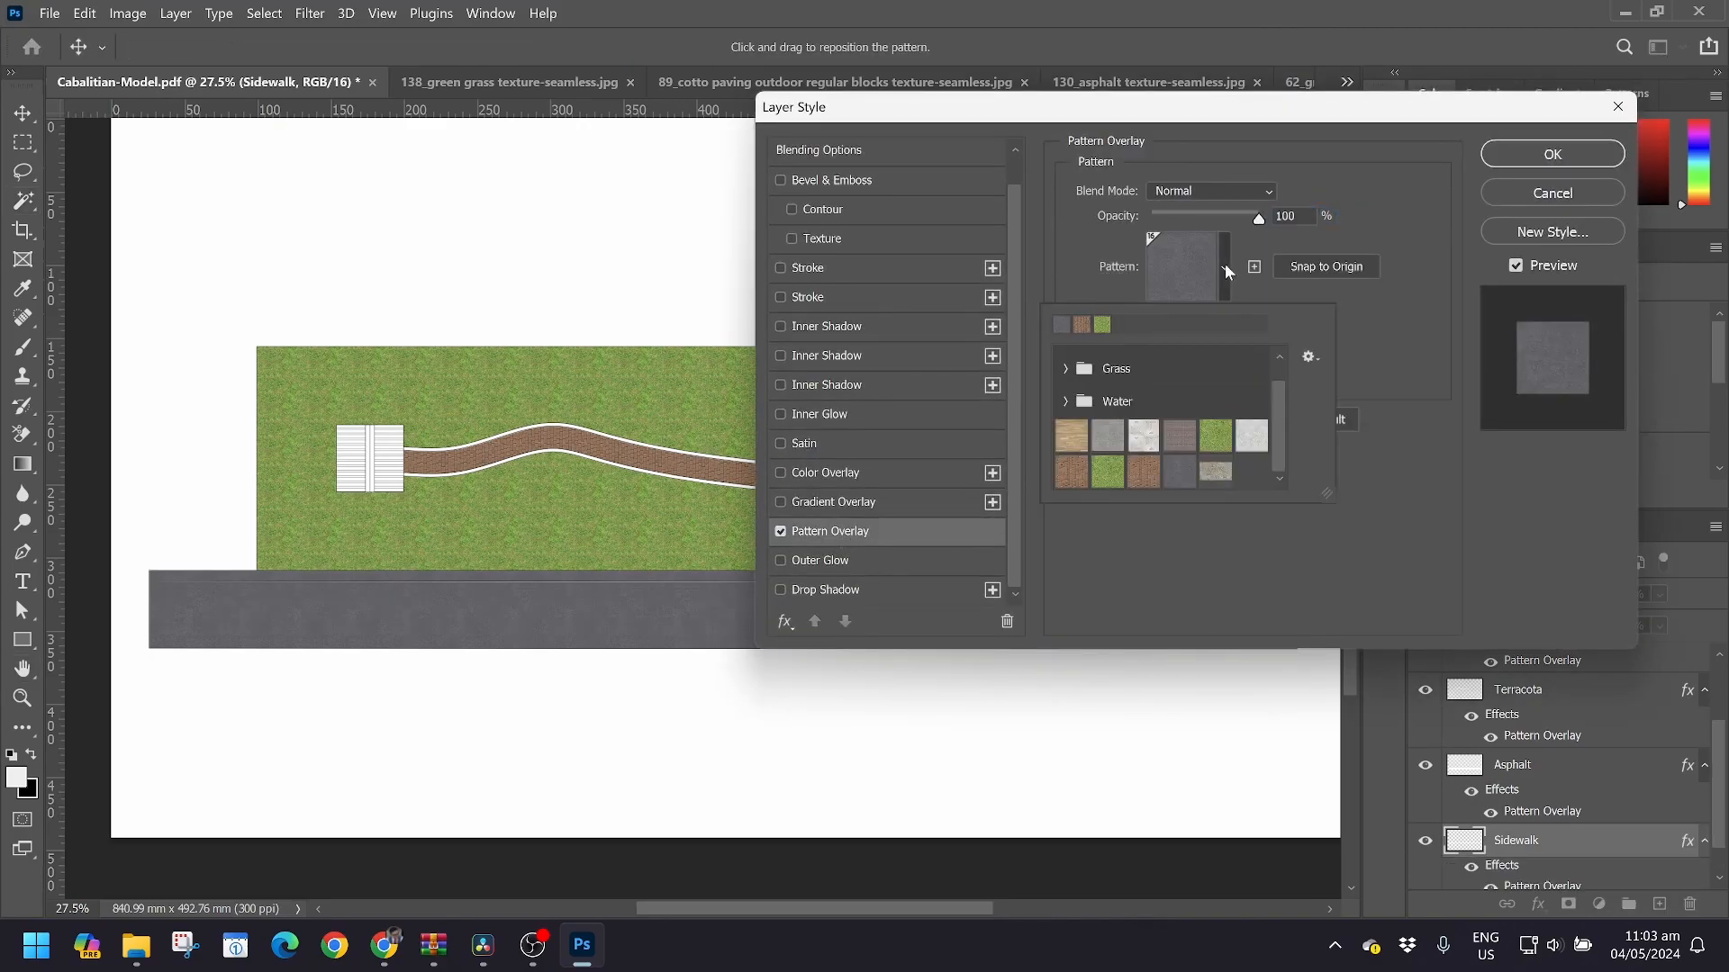
left_click(1227, 477)
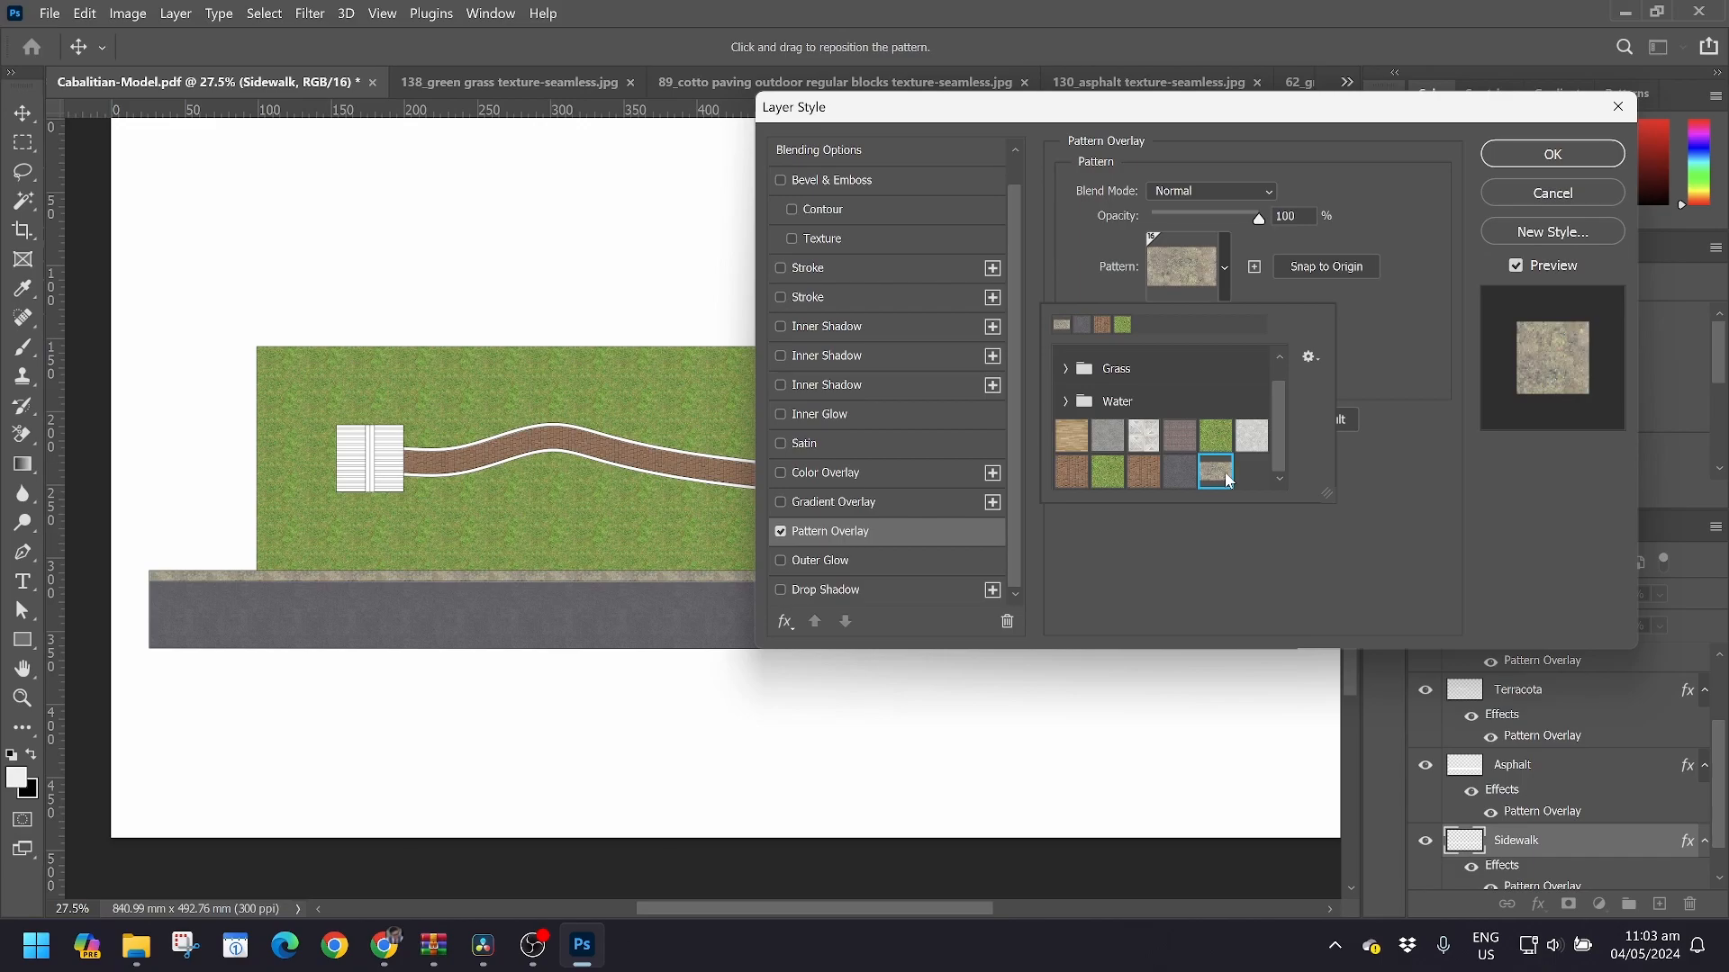
left_click(1553, 155)
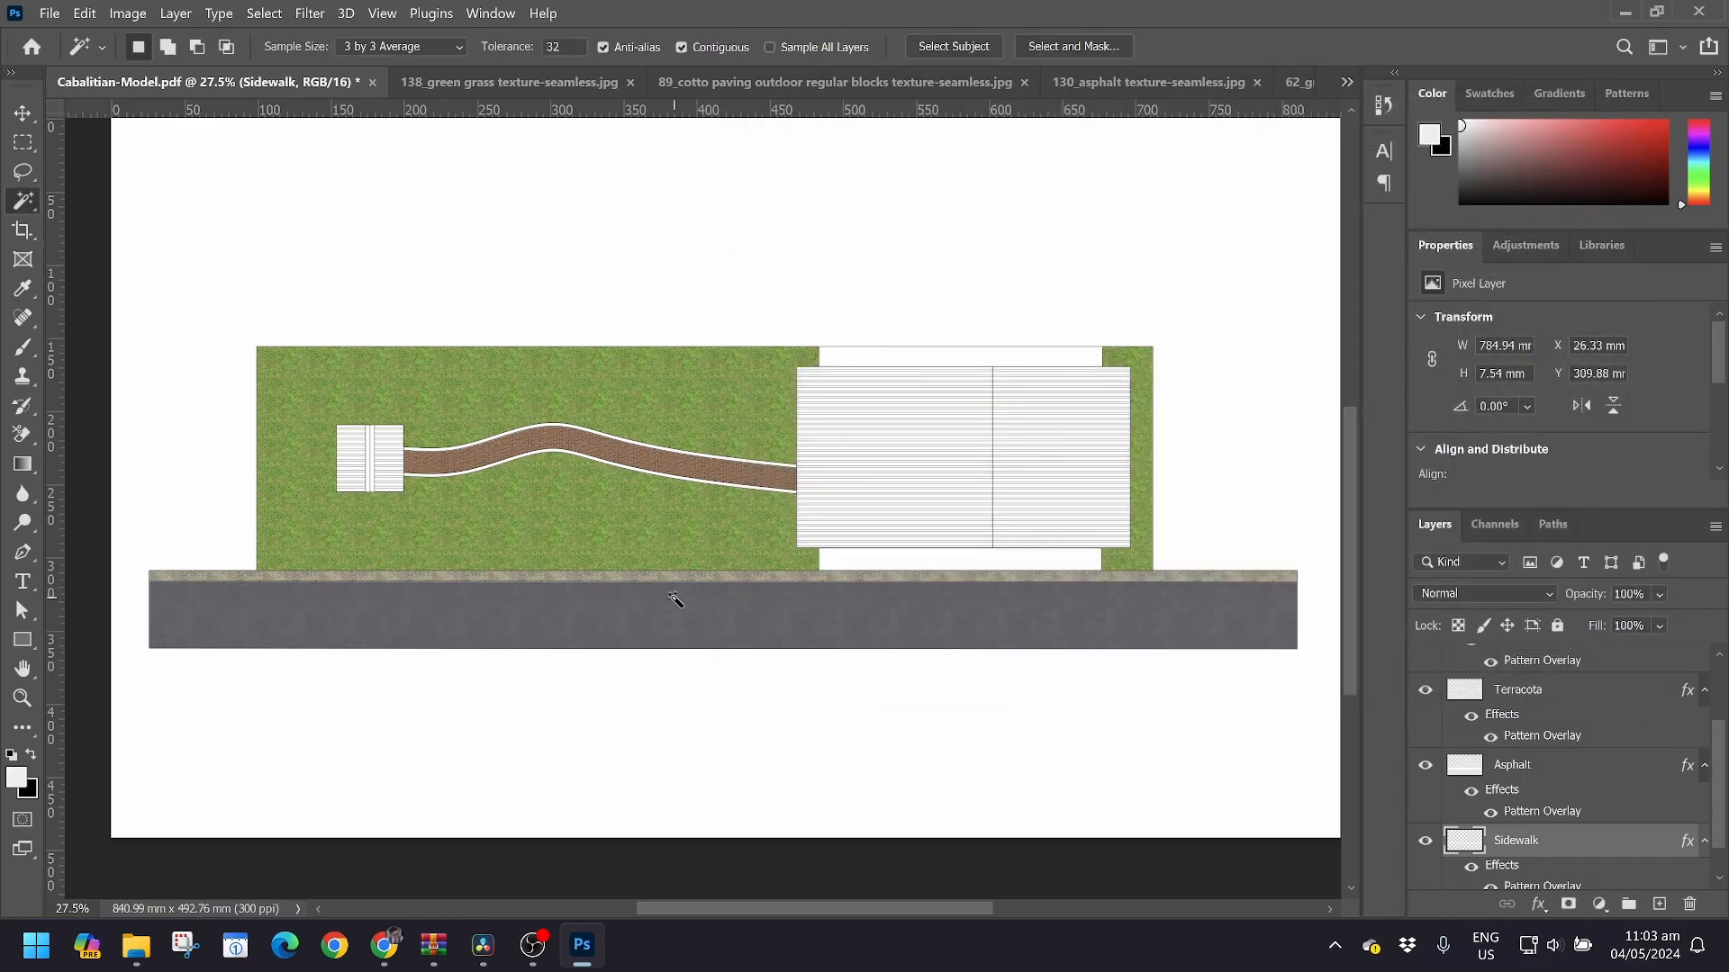
Draw a rectangle shape of about 546 × 544 px over the small square roof, placing it above the NO TREES layer
scroll(674, 600, "down", 1)
scroll(675, 600, "up", 1)
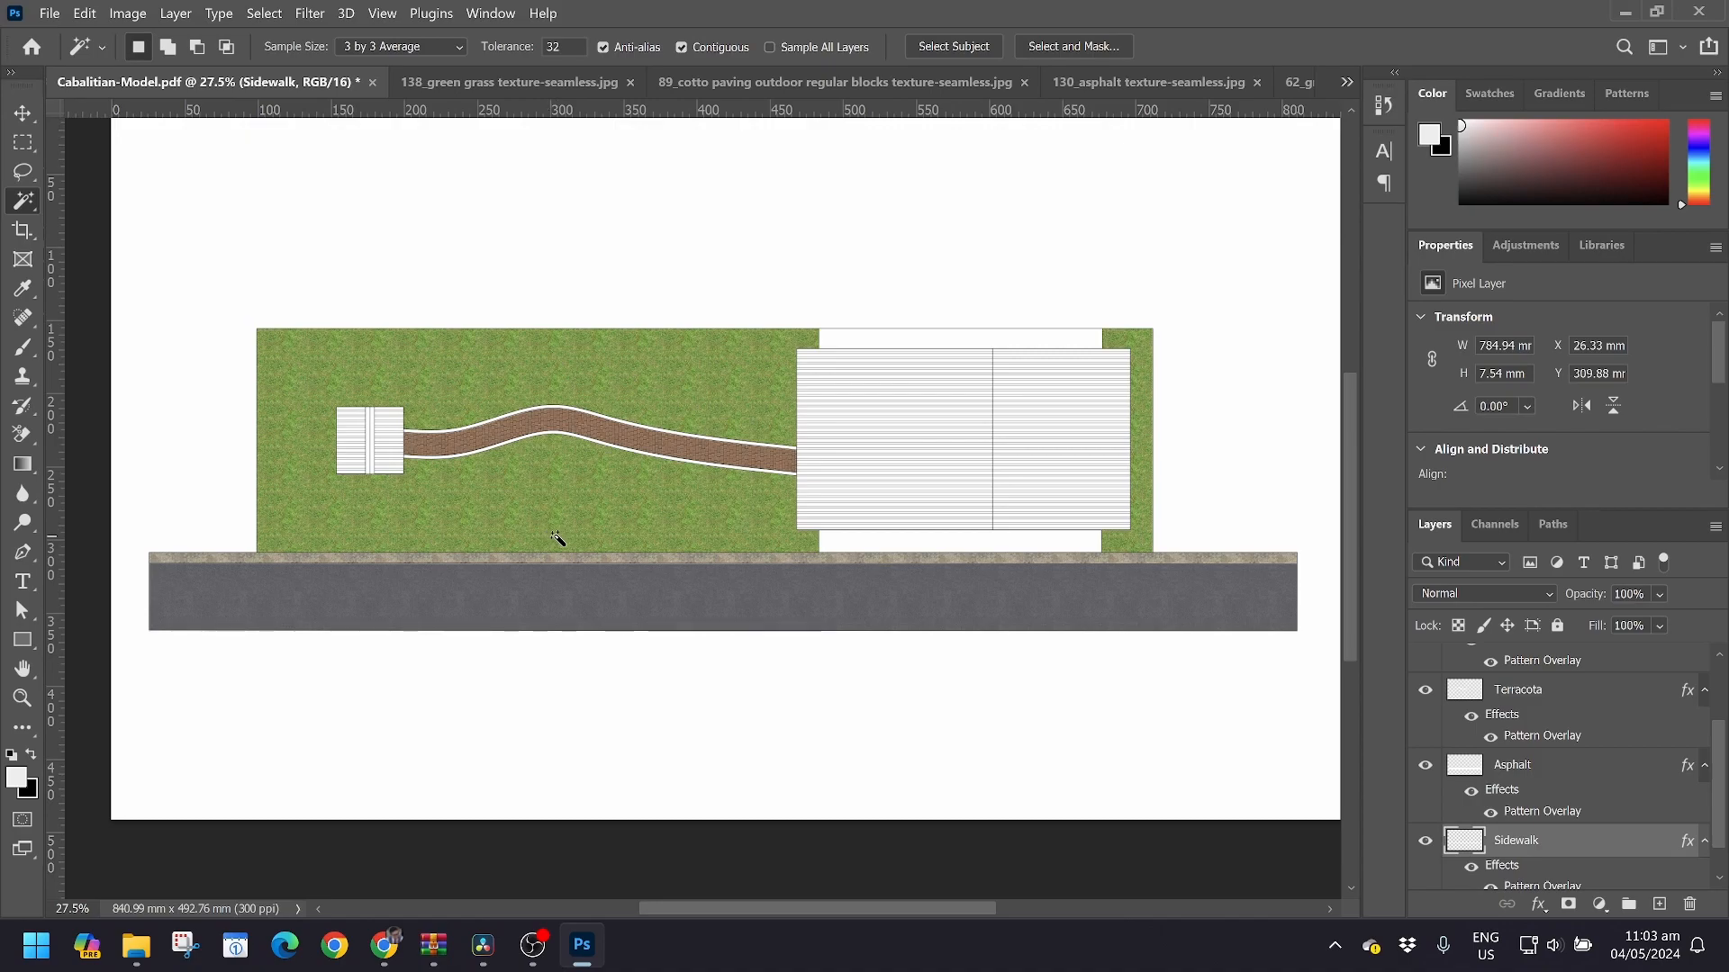
scroll(434, 457, "up", 1)
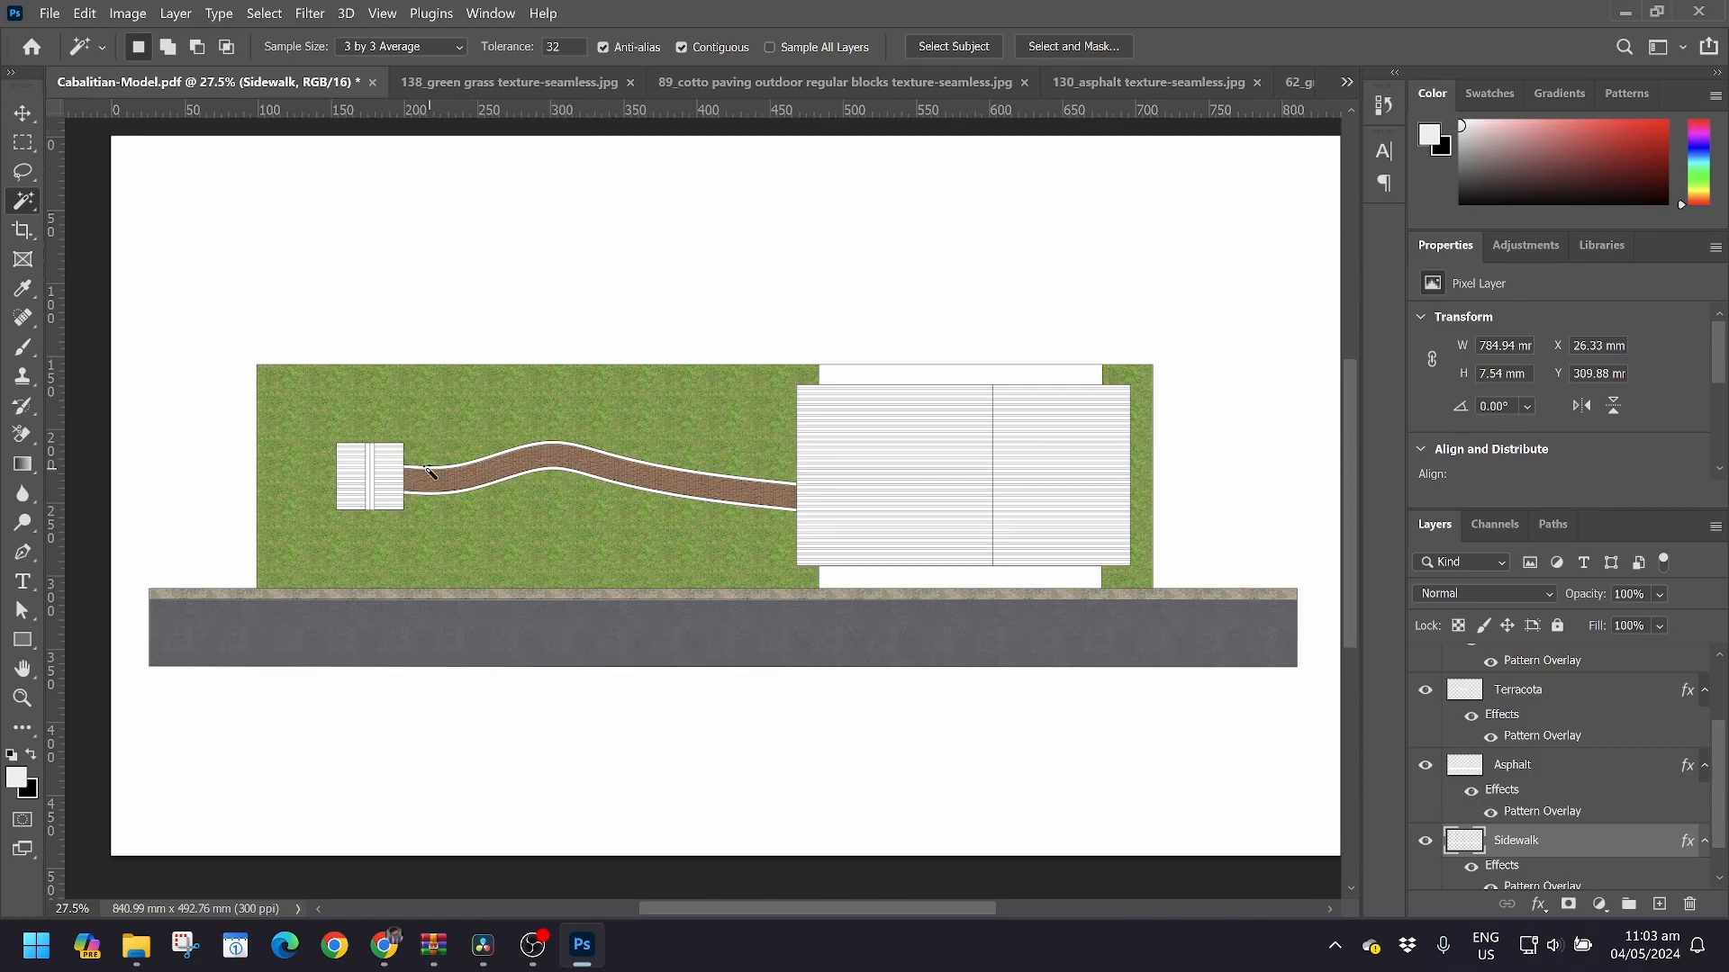
scroll(432, 459, "up", 2)
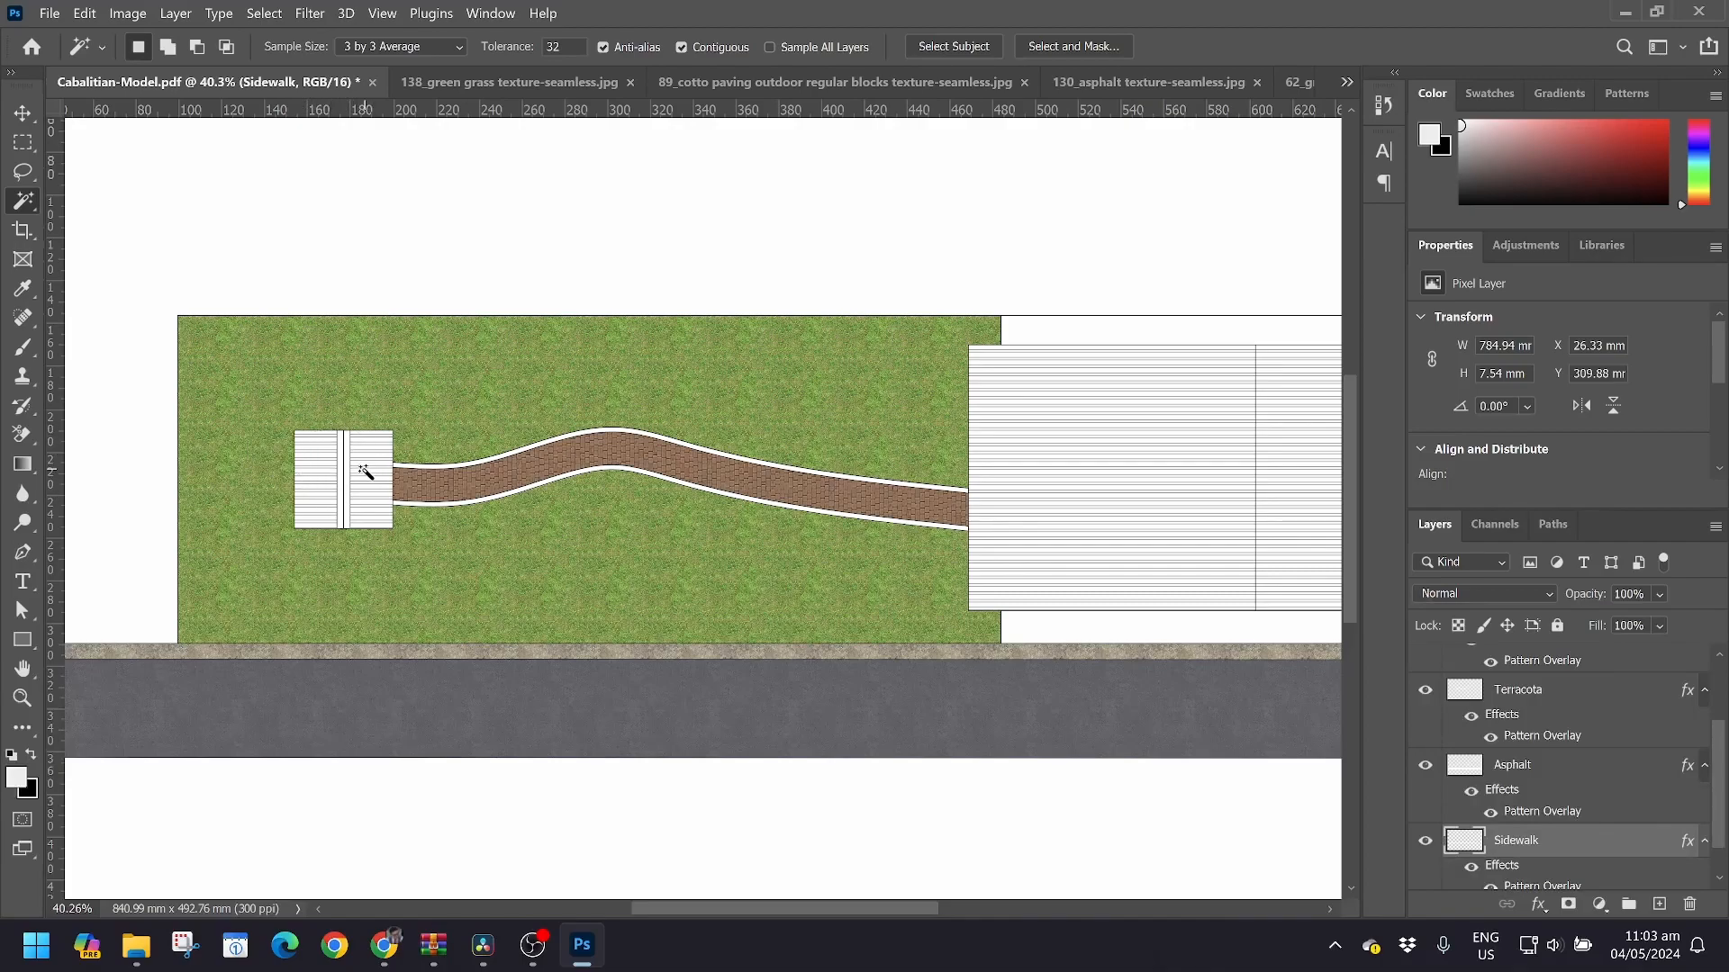
scroll(1146, 481, "down", 1)
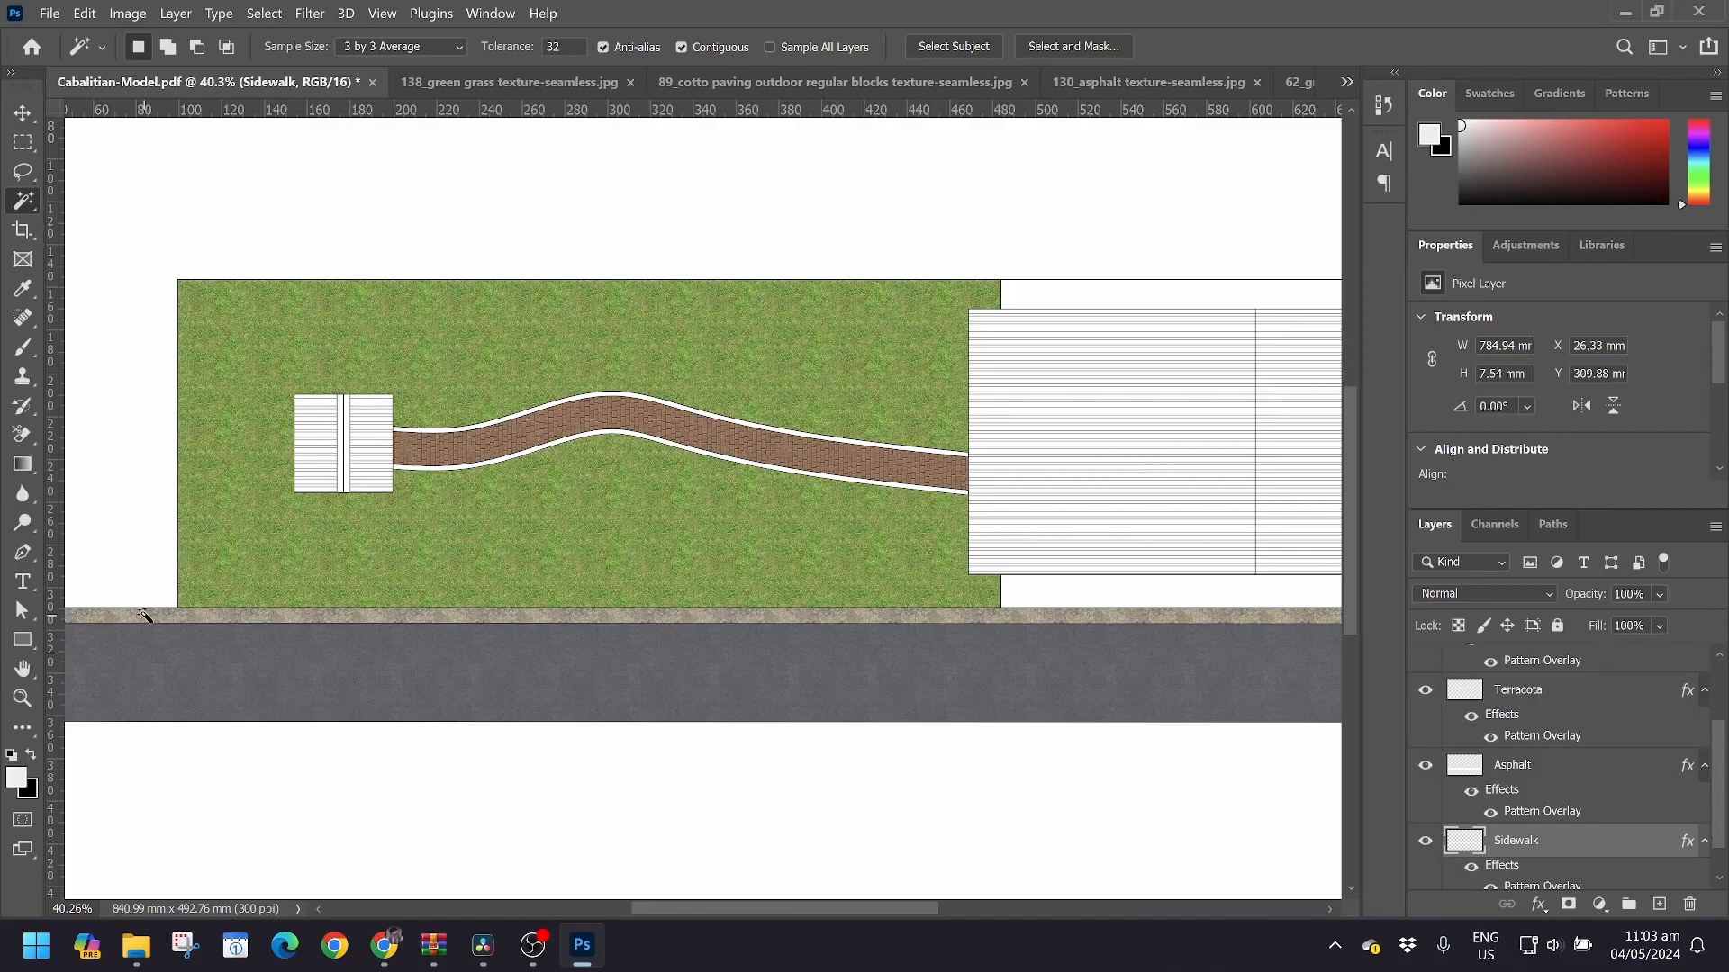
scroll(1549, 765, "up", 3)
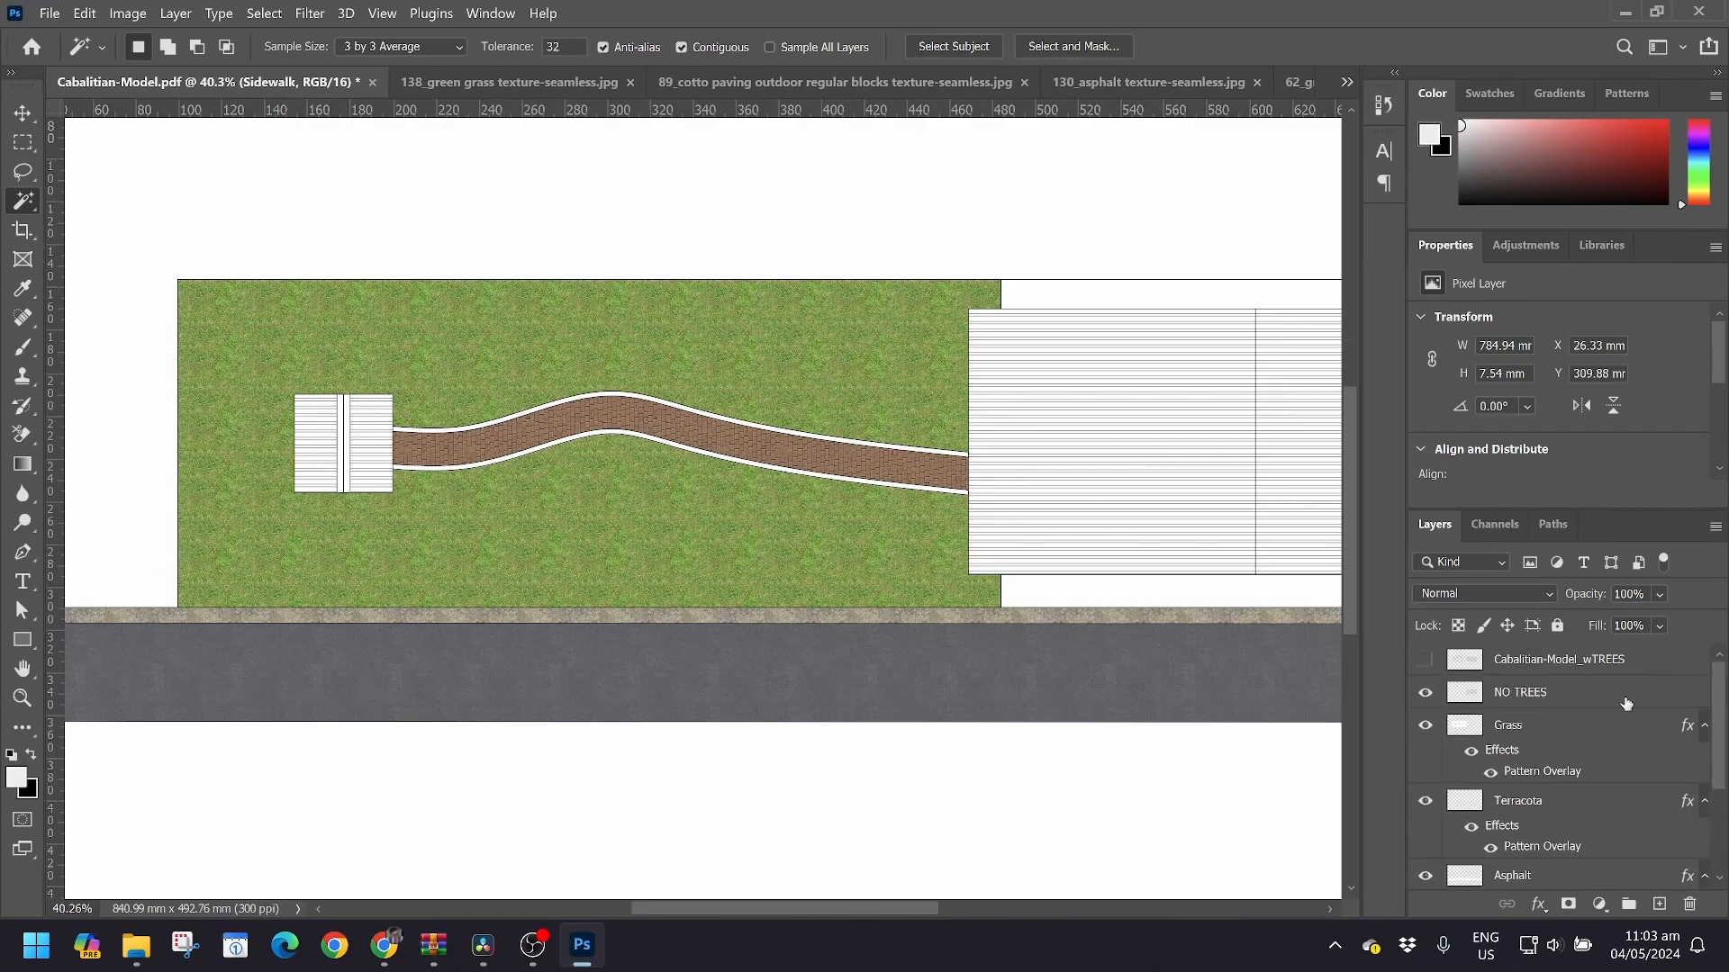
left_click(1536, 694)
left_click(23, 640)
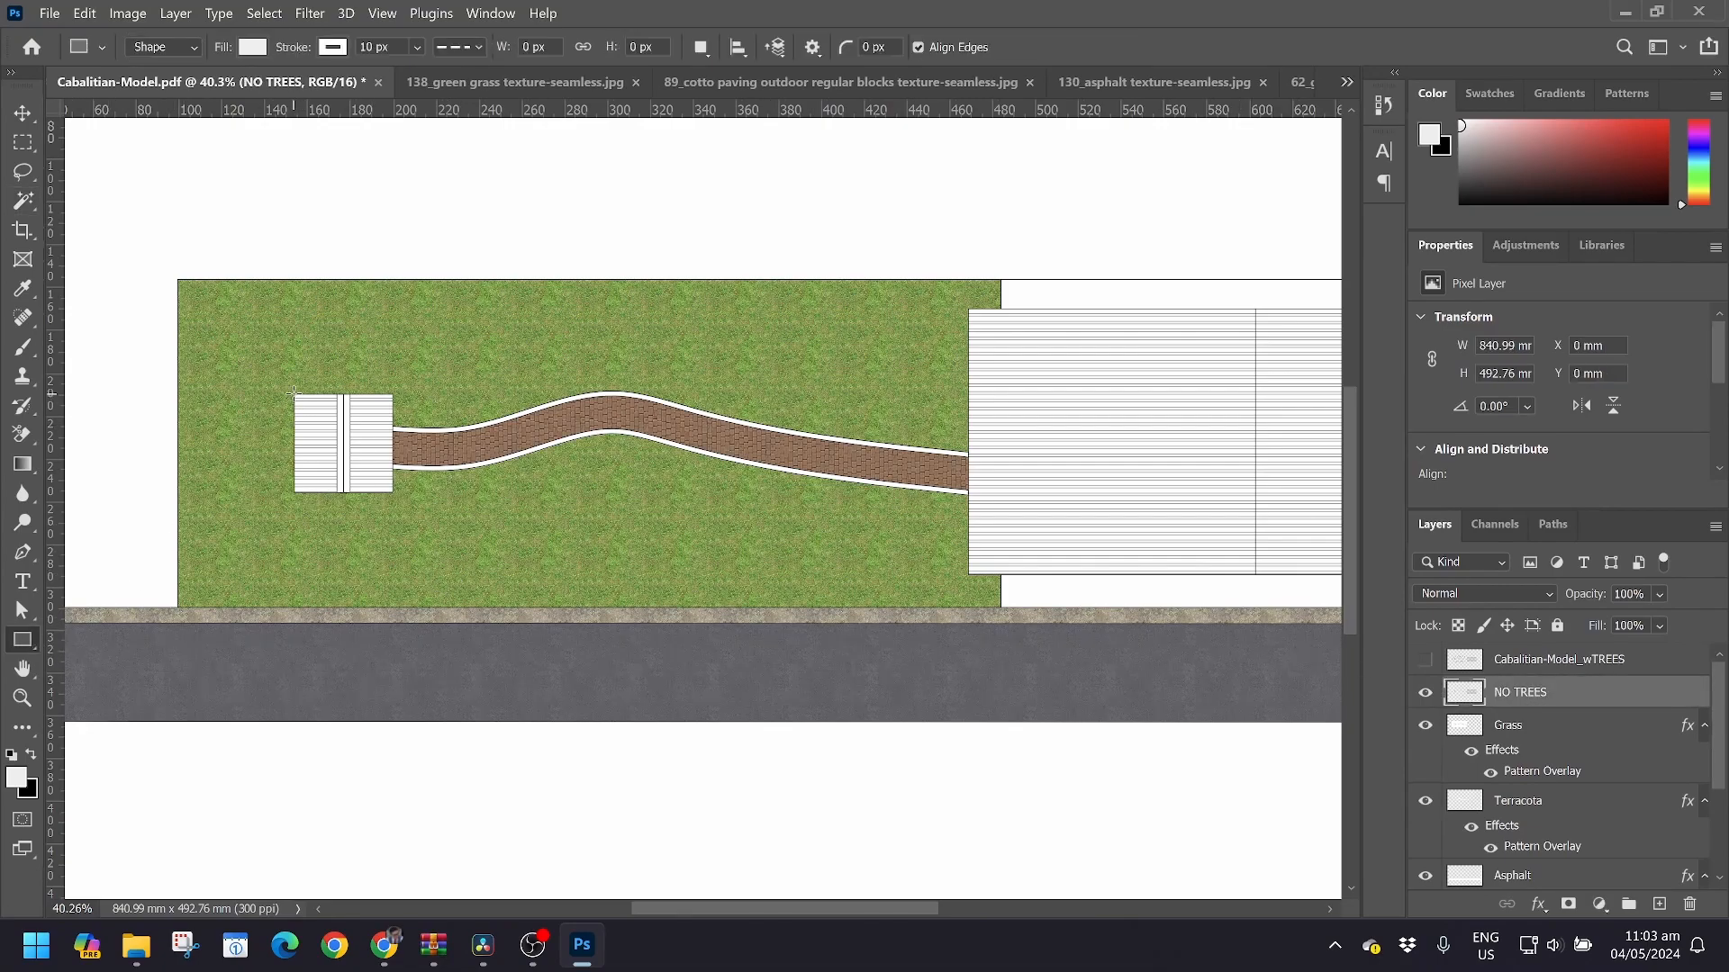
scroll(281, 420, "up", 6)
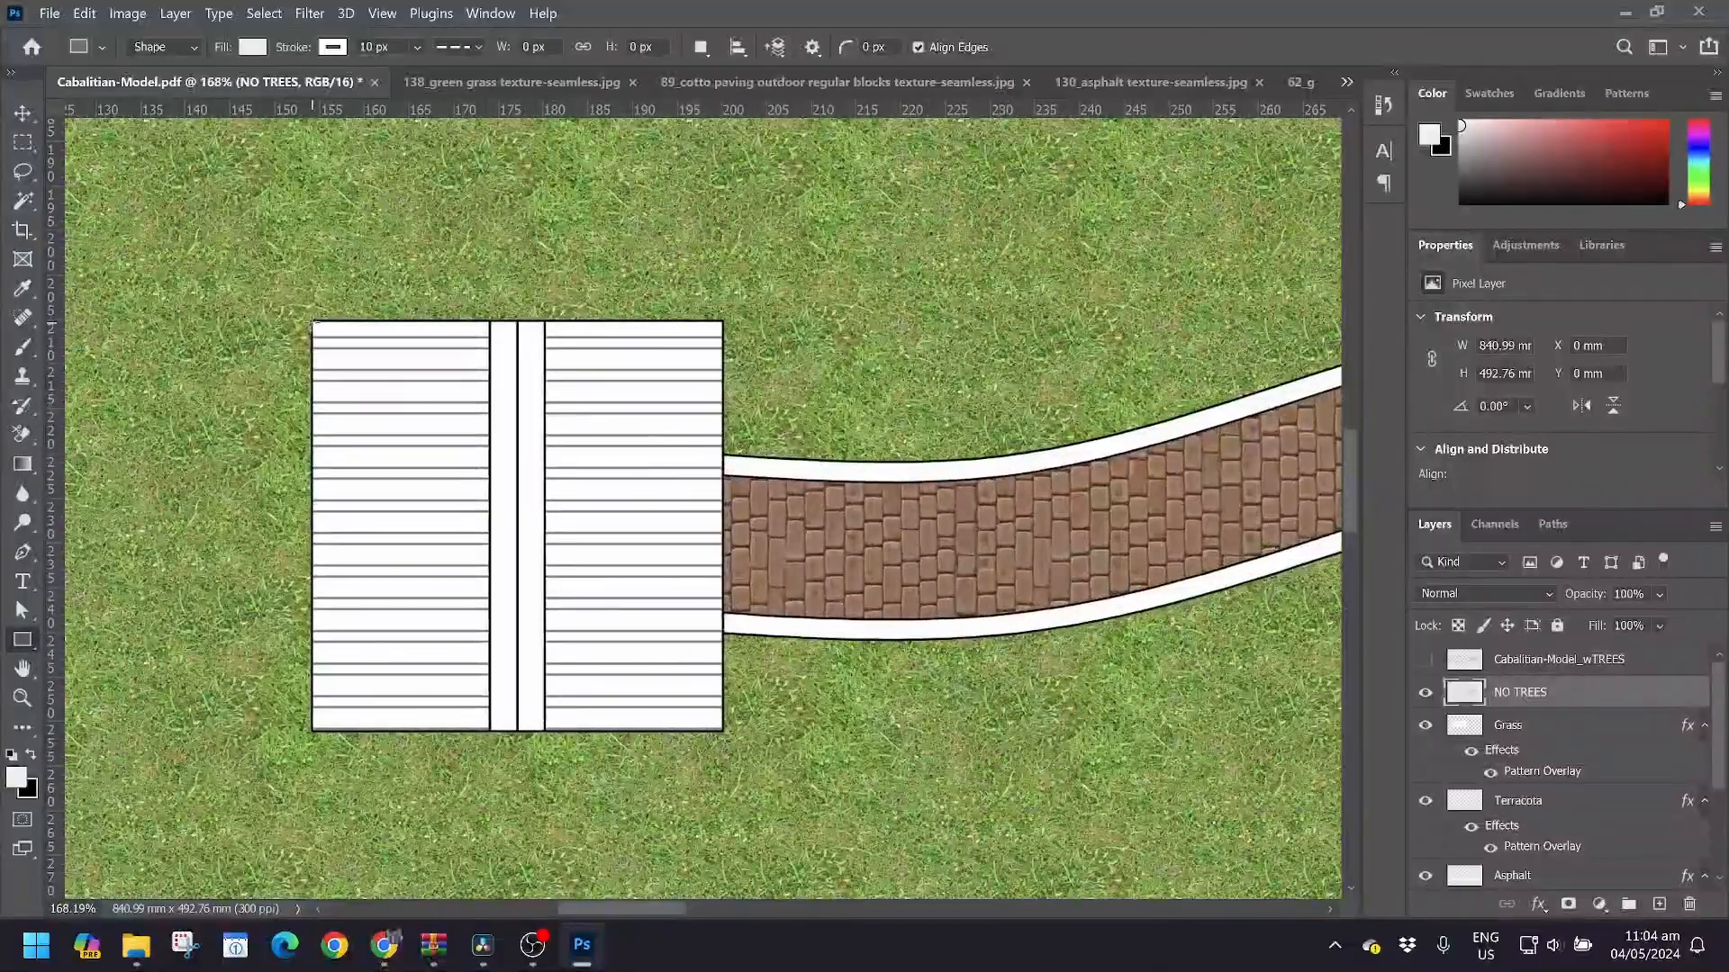
left_click_drag(313, 321, 724, 730)
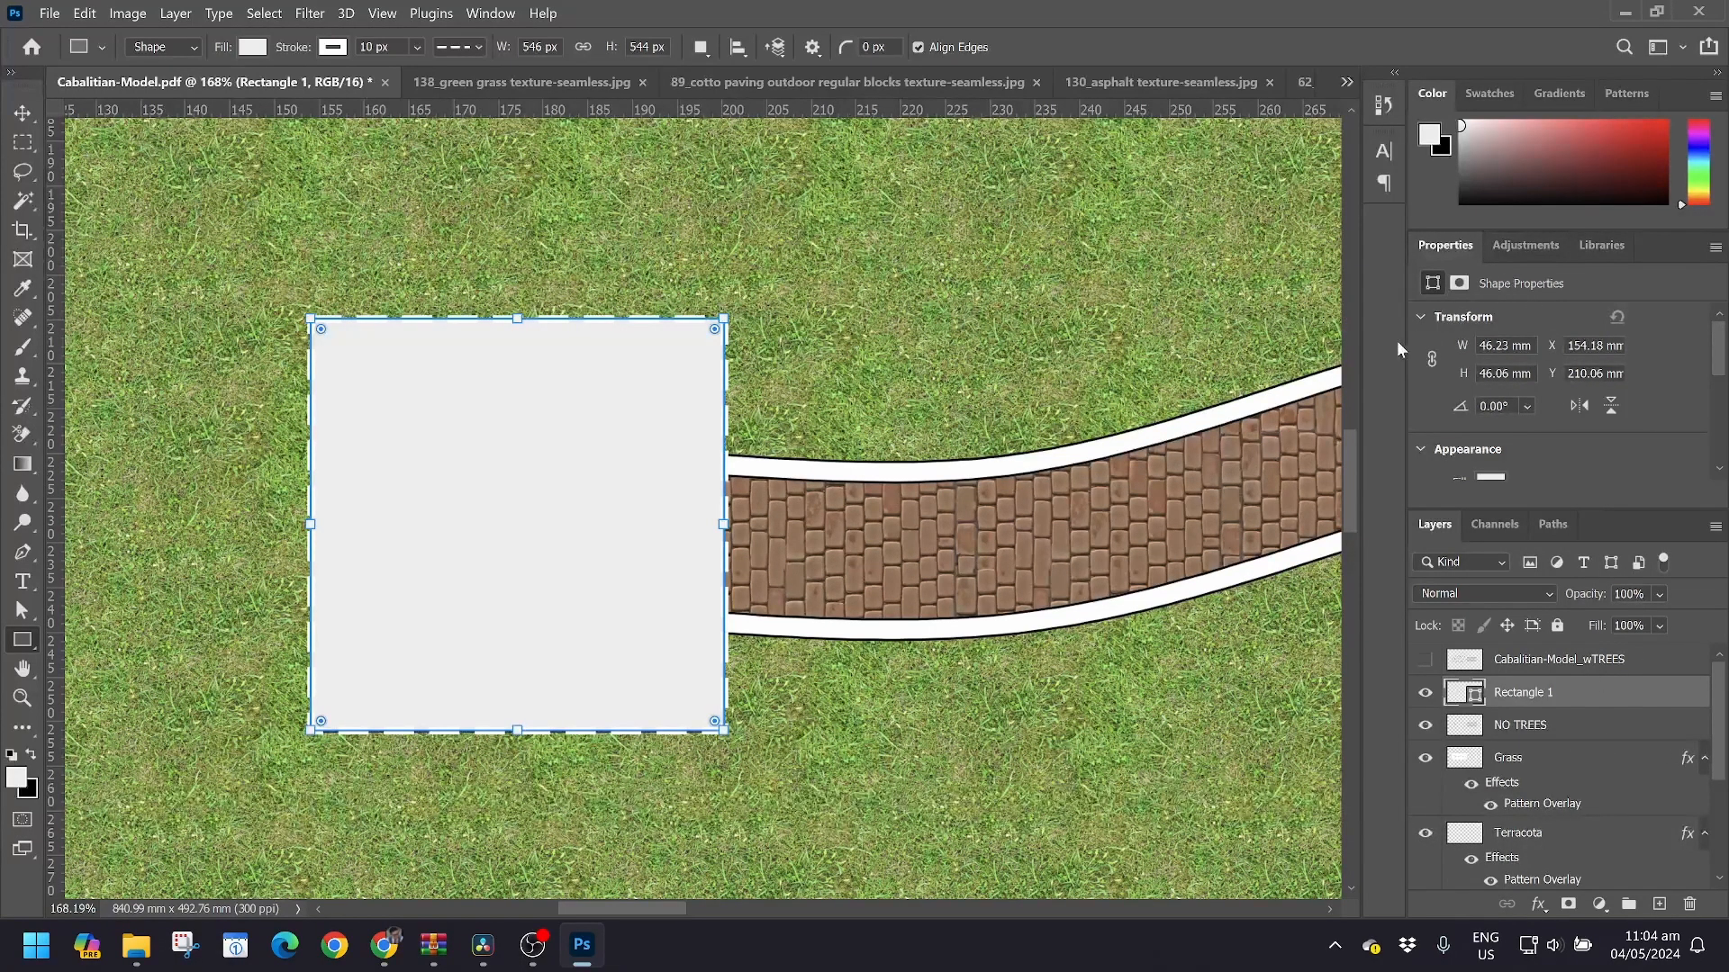
Reduce the small roof rectangle's layer opacity to 66% and change its fill to dark gray
left_click(1657, 595)
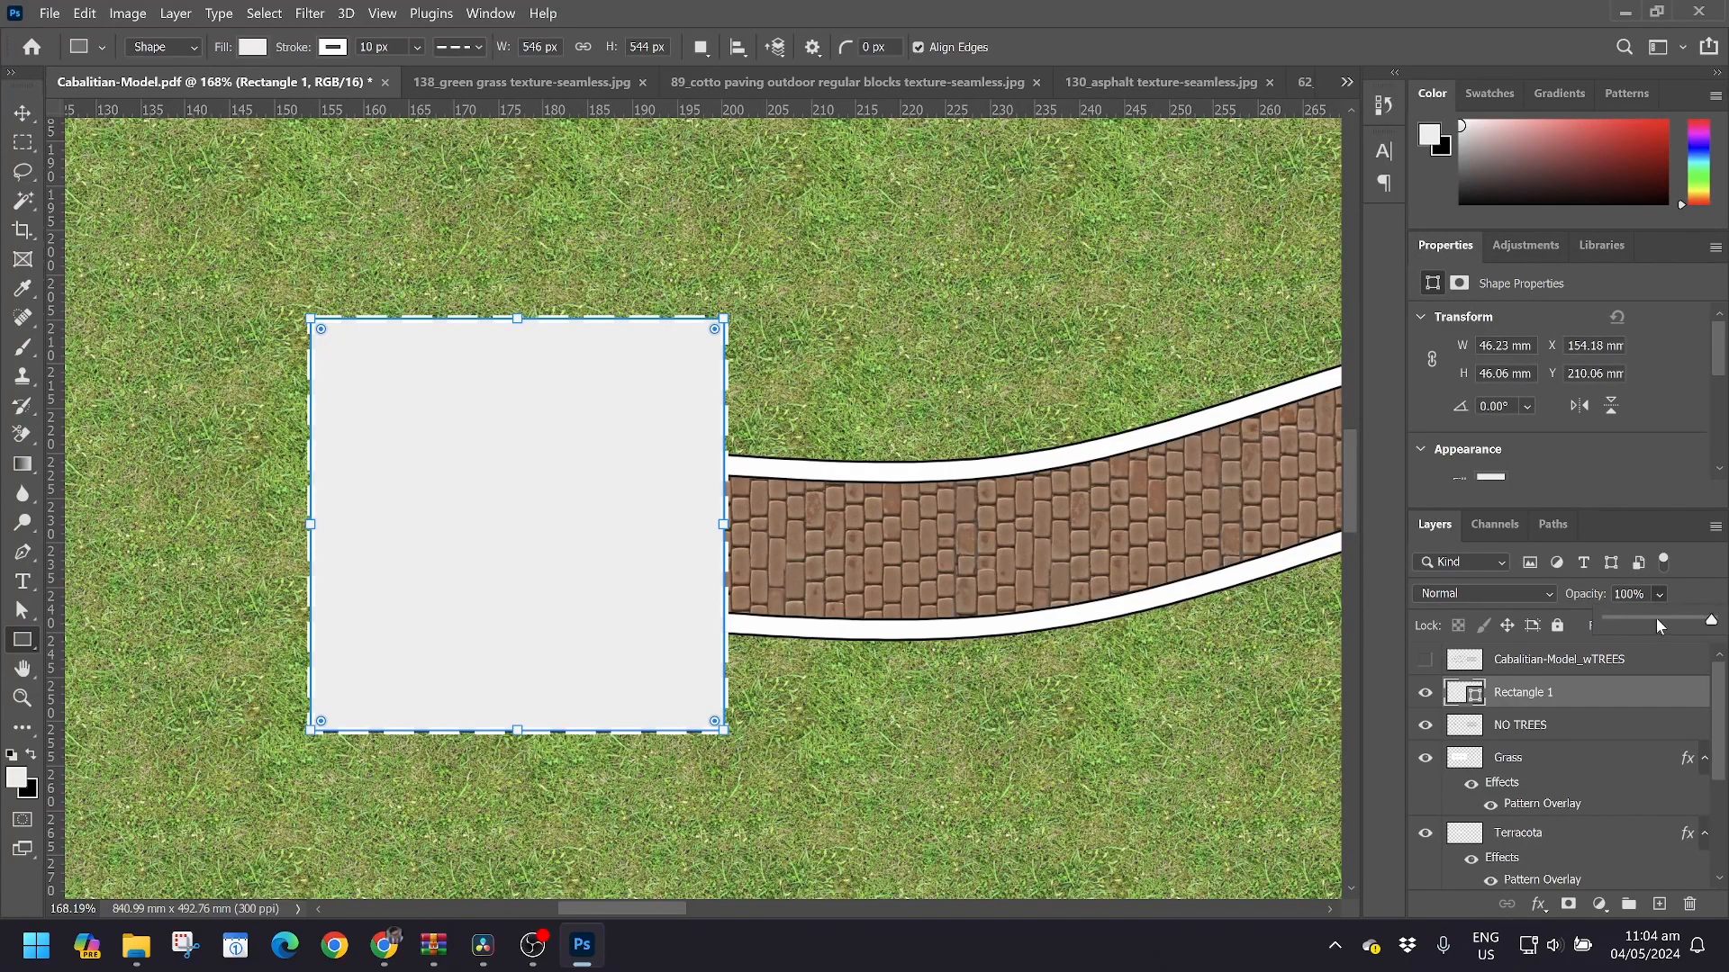
left_click_drag(1707, 621, 1676, 628)
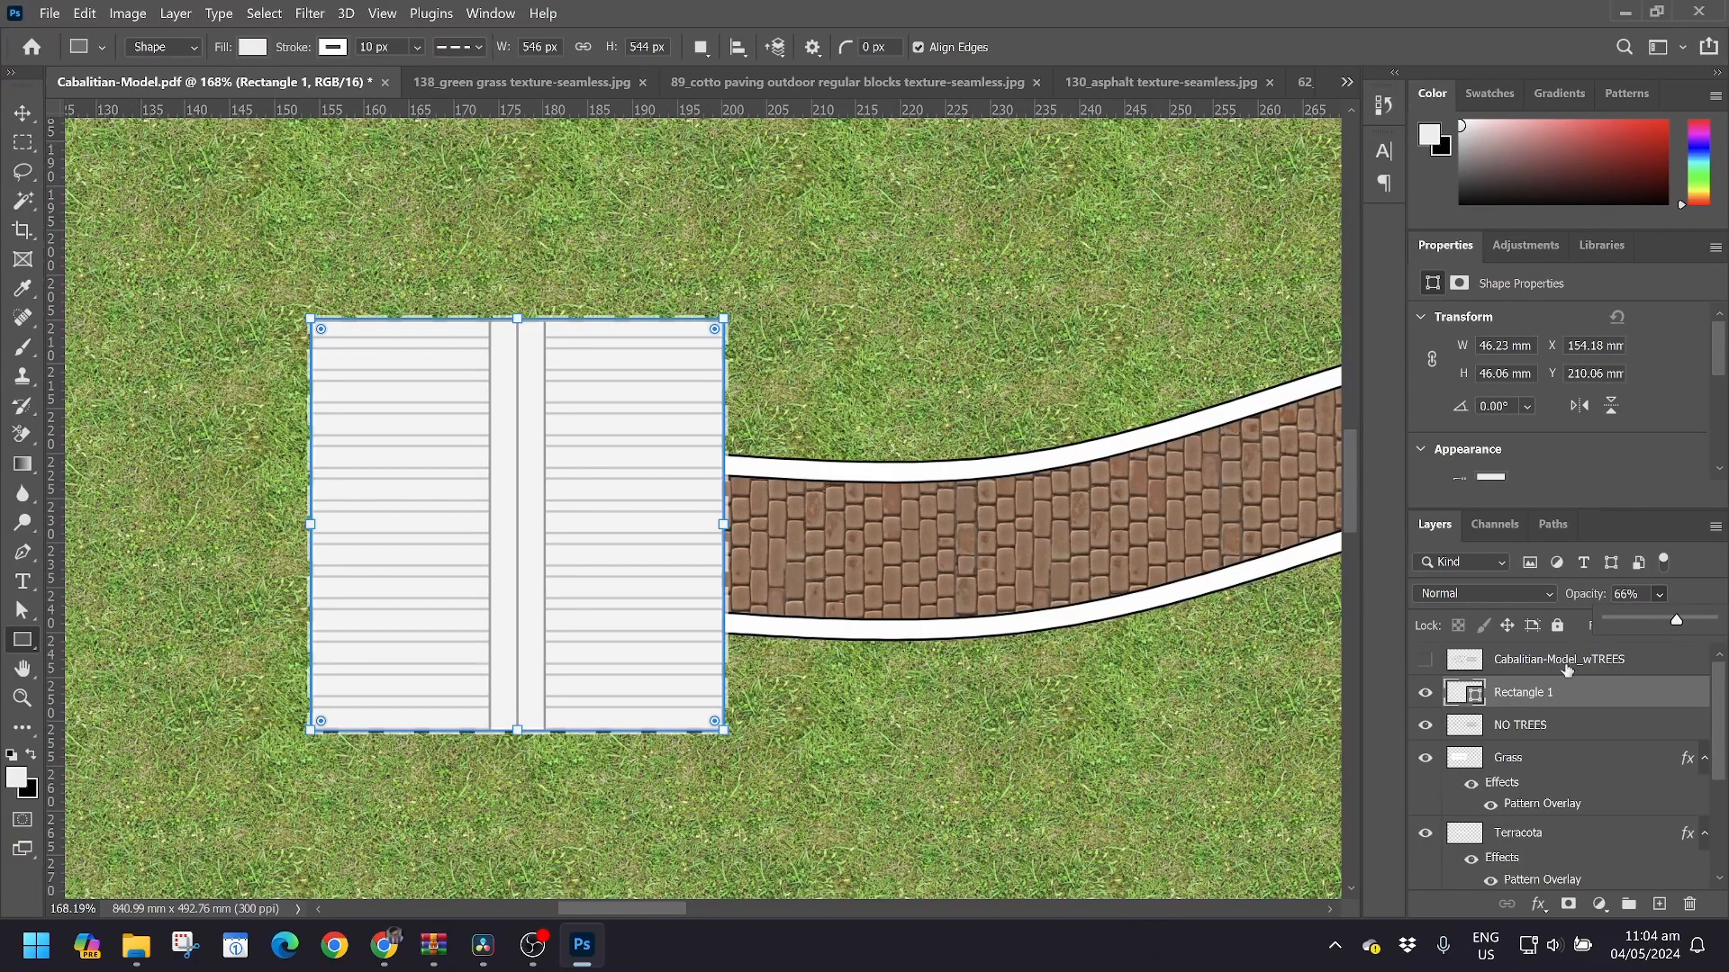
left_click(253, 47)
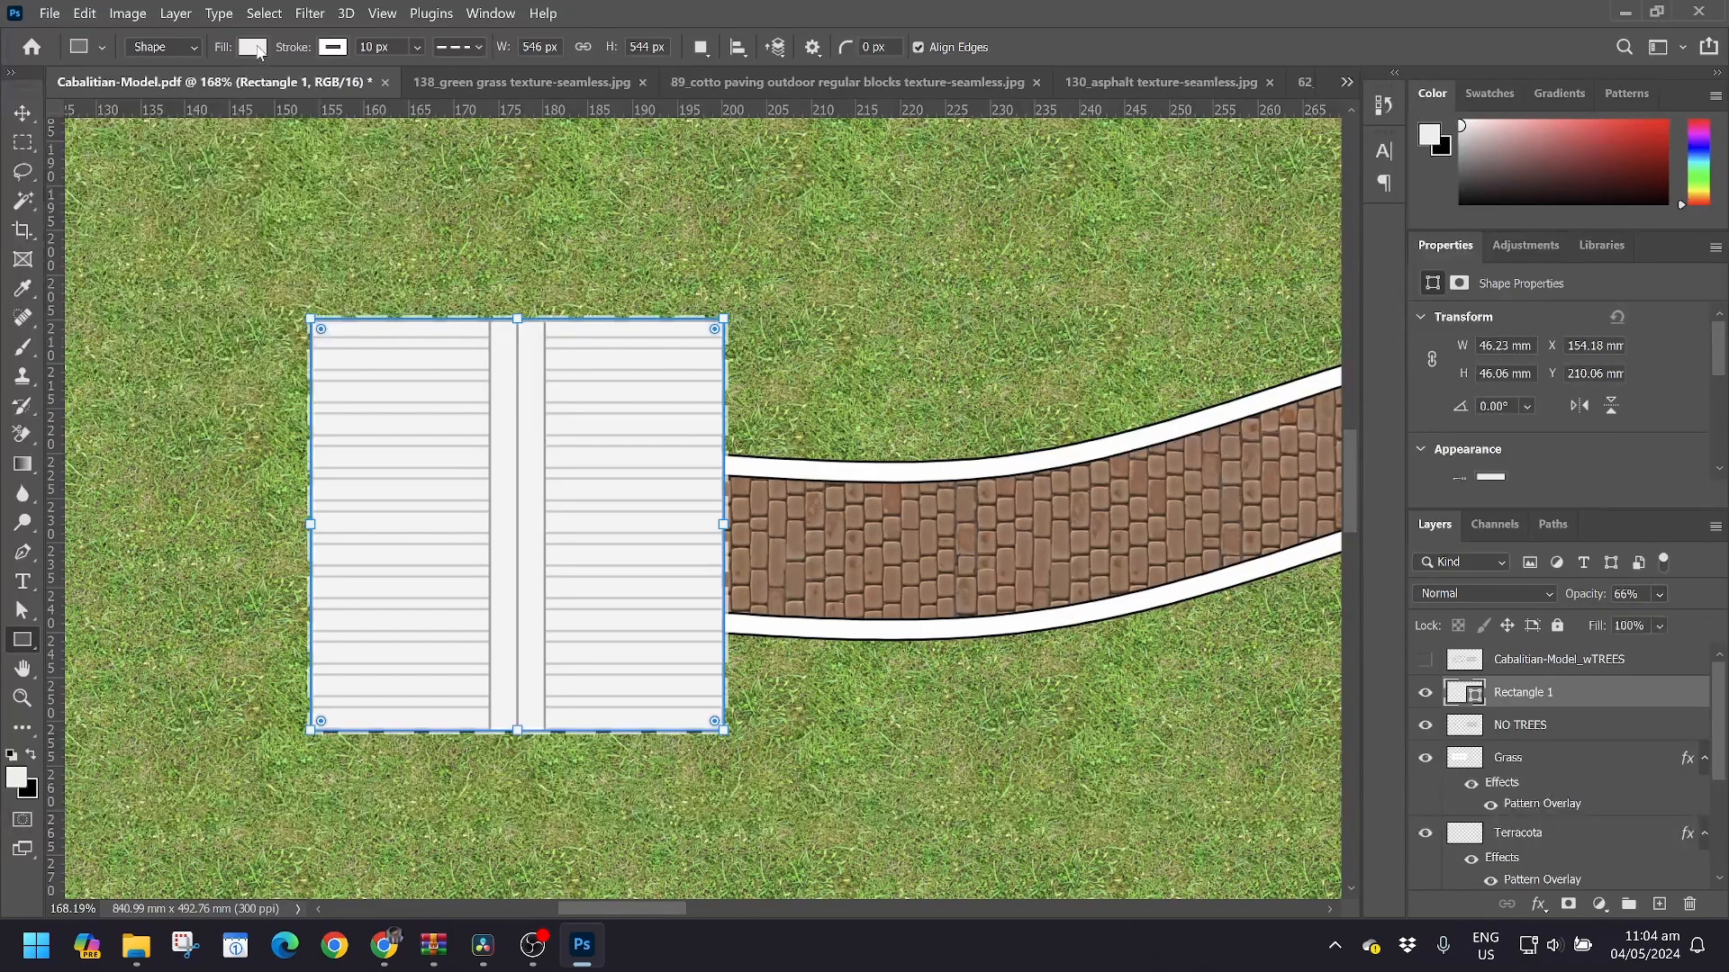
left_click(172, 165)
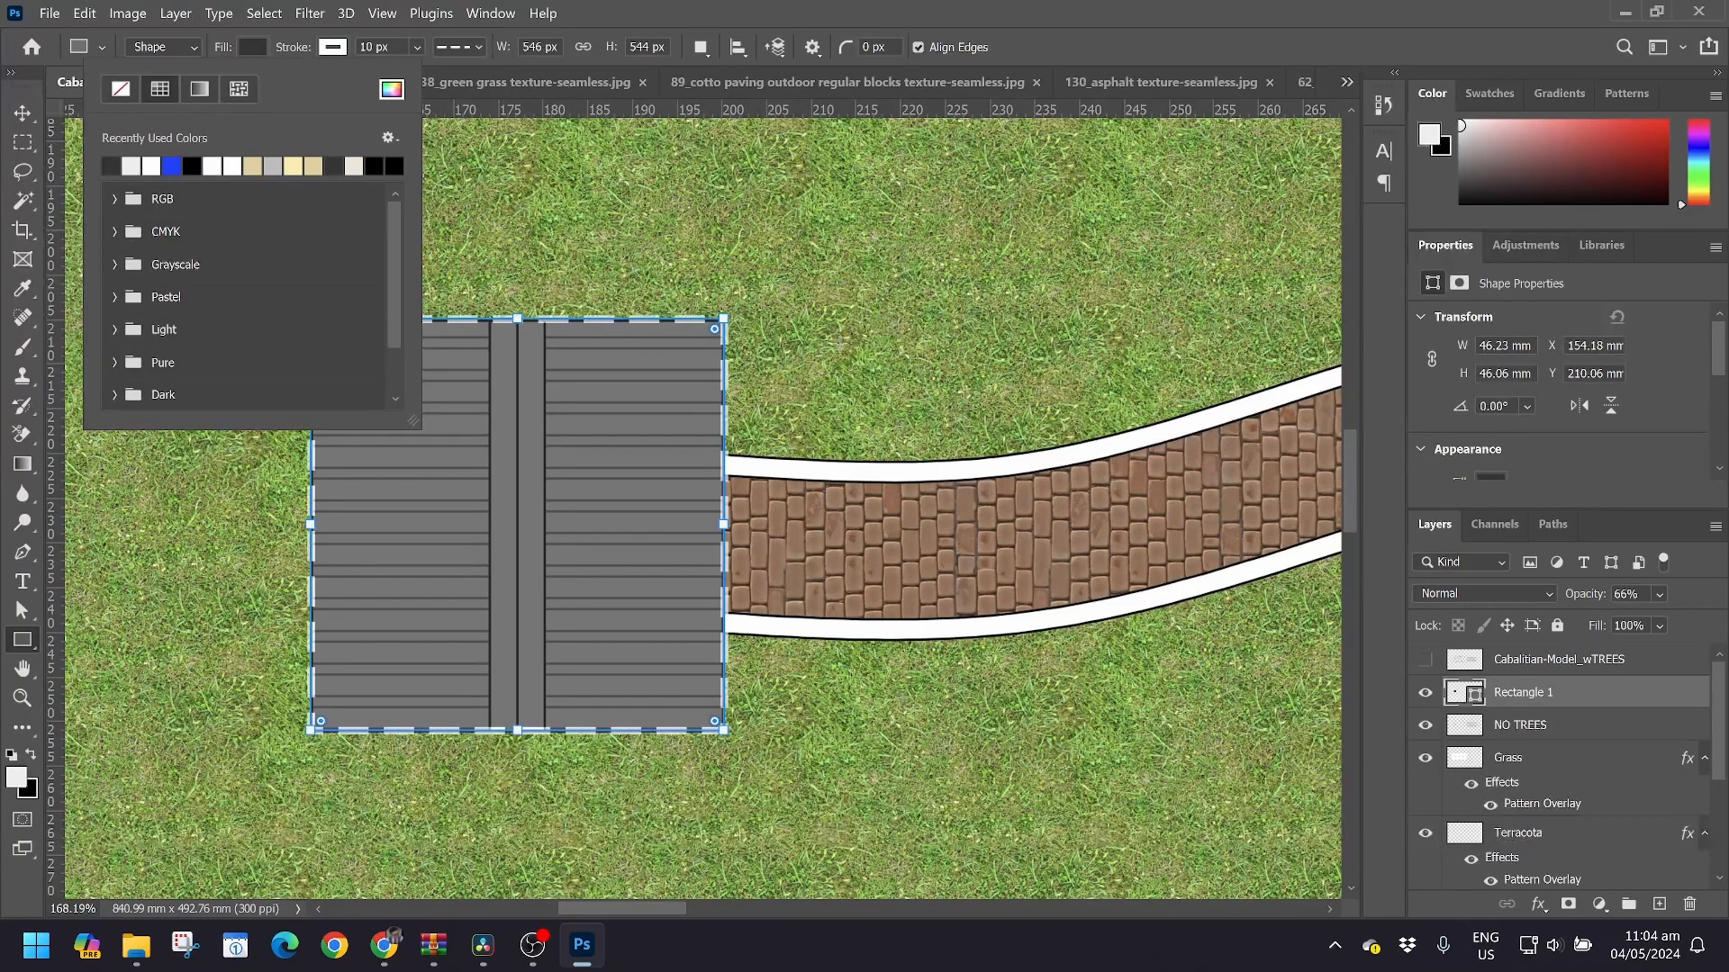
scroll(837, 350, "down", 10)
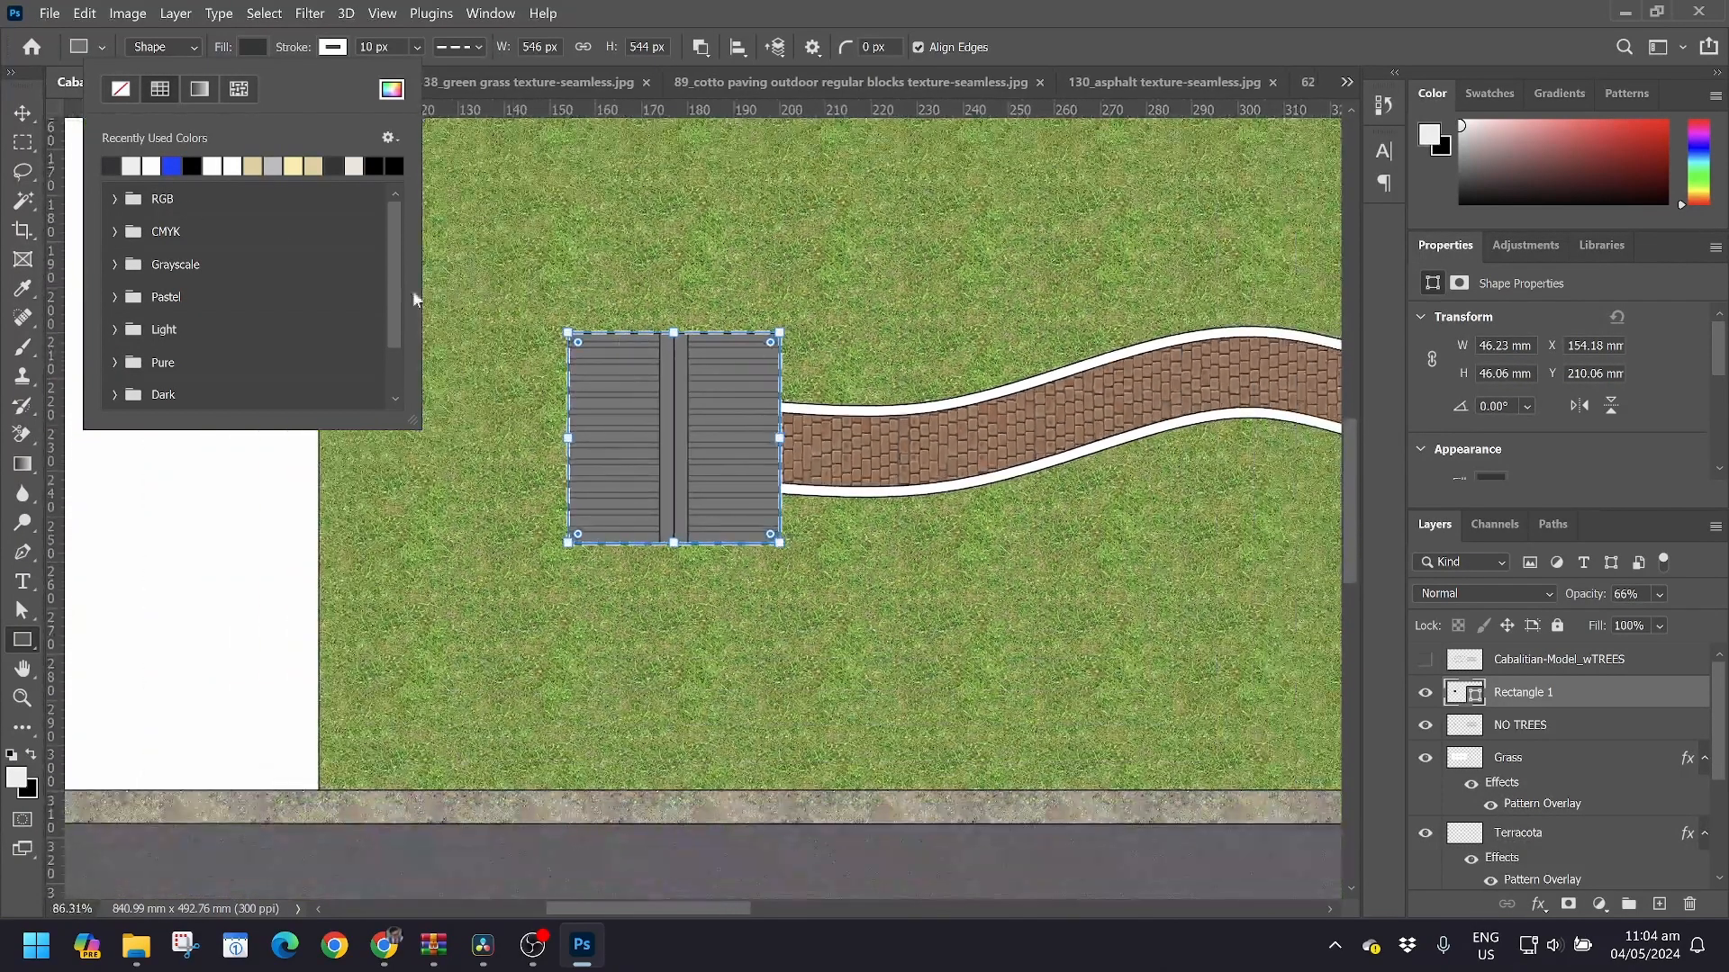
Remove the stroke from the small roof rectangle and deselect the shape
left_click(332, 47)
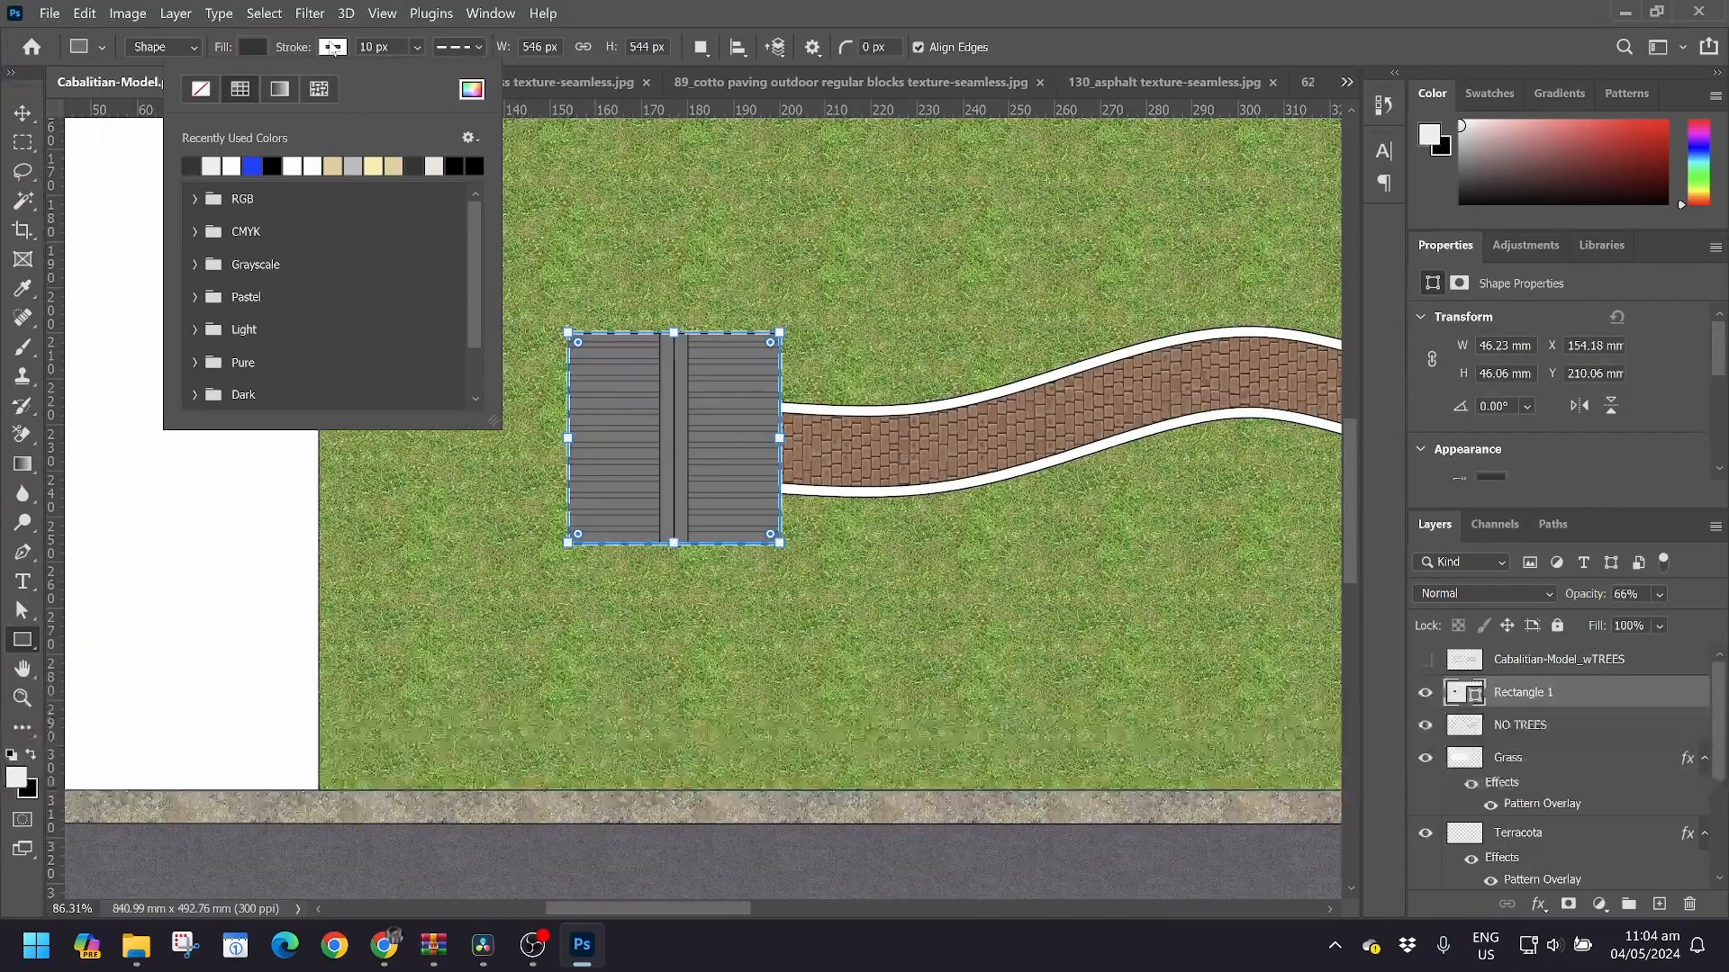
left_click(200, 89)
key("v")
left_click(280, 382)
scroll(768, 488, "down", 1)
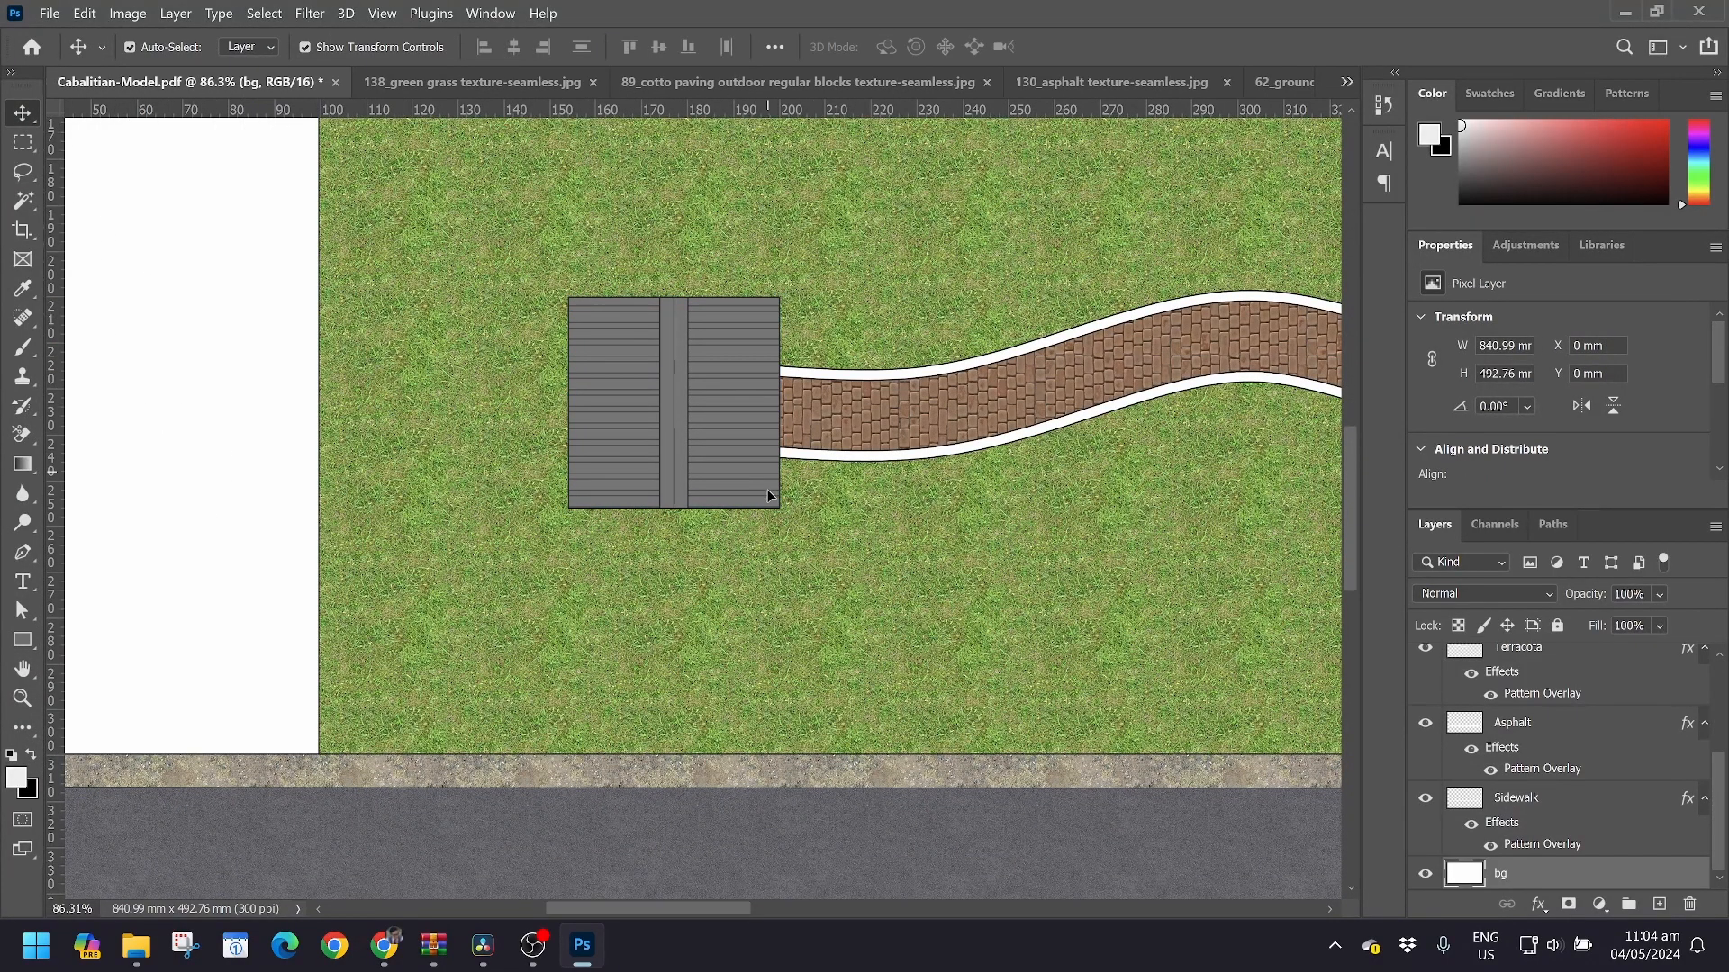
Add a Drop Shadow effect to the small roof rectangle and set its light angle to 40°
scroll(767, 489, "down", 3)
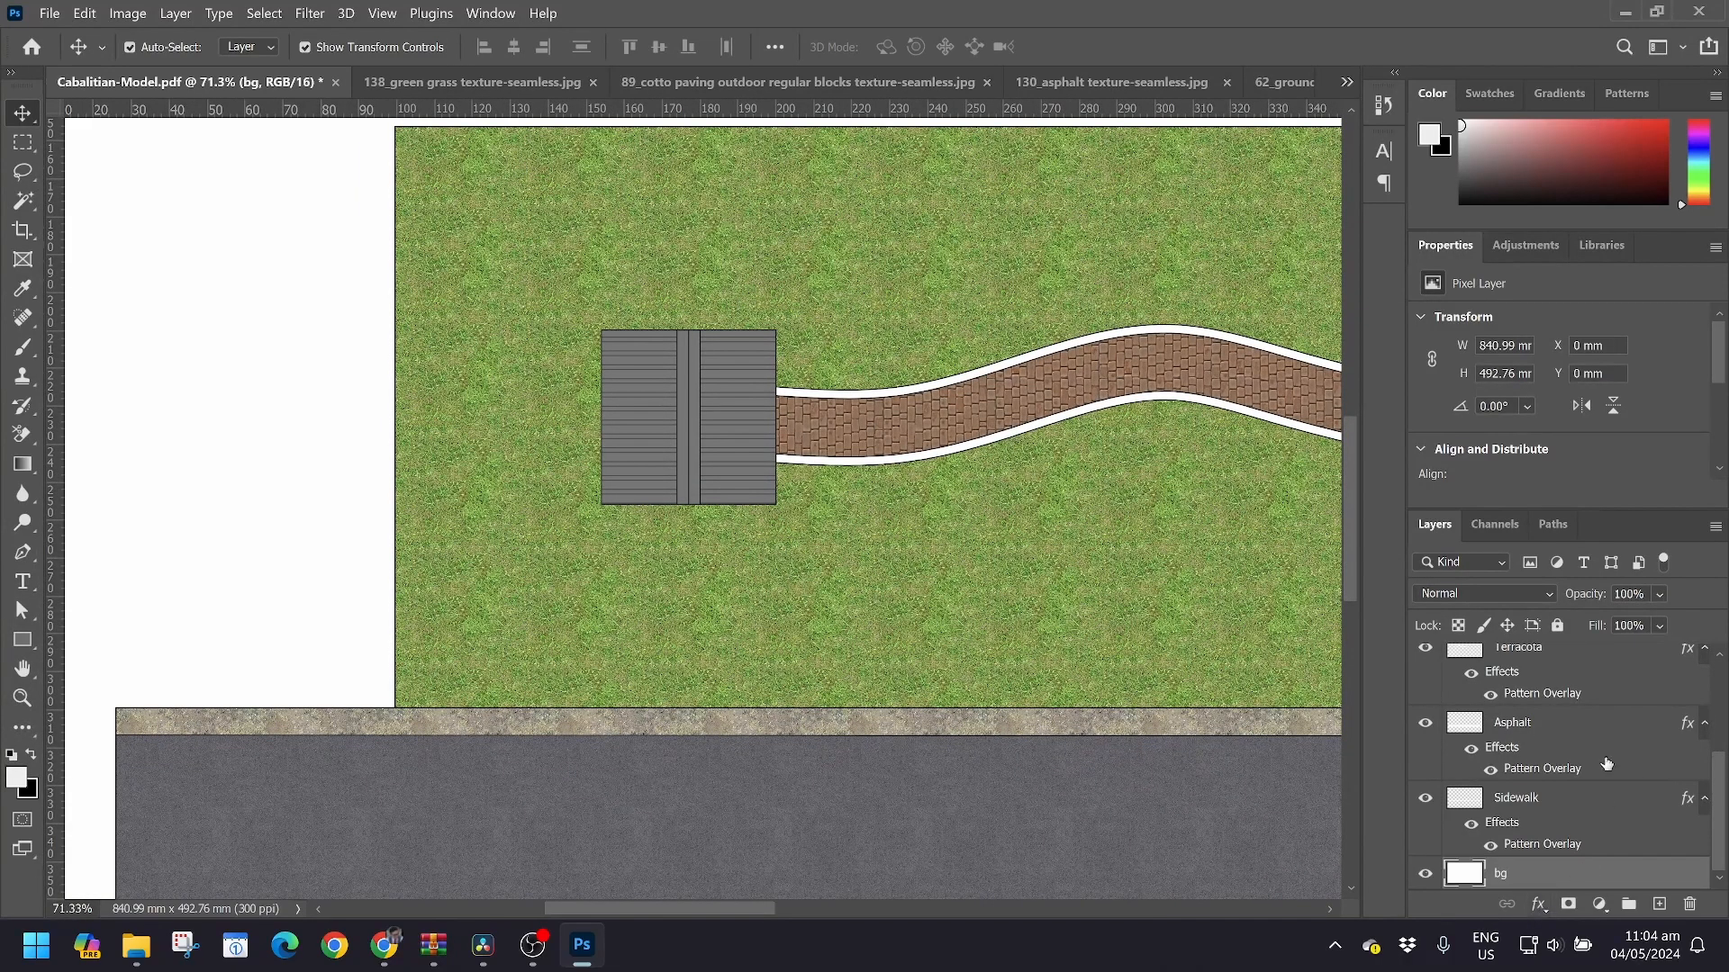
scroll(1596, 776, "up", 3)
scroll(1597, 776, "up", 2)
left_click(1520, 698)
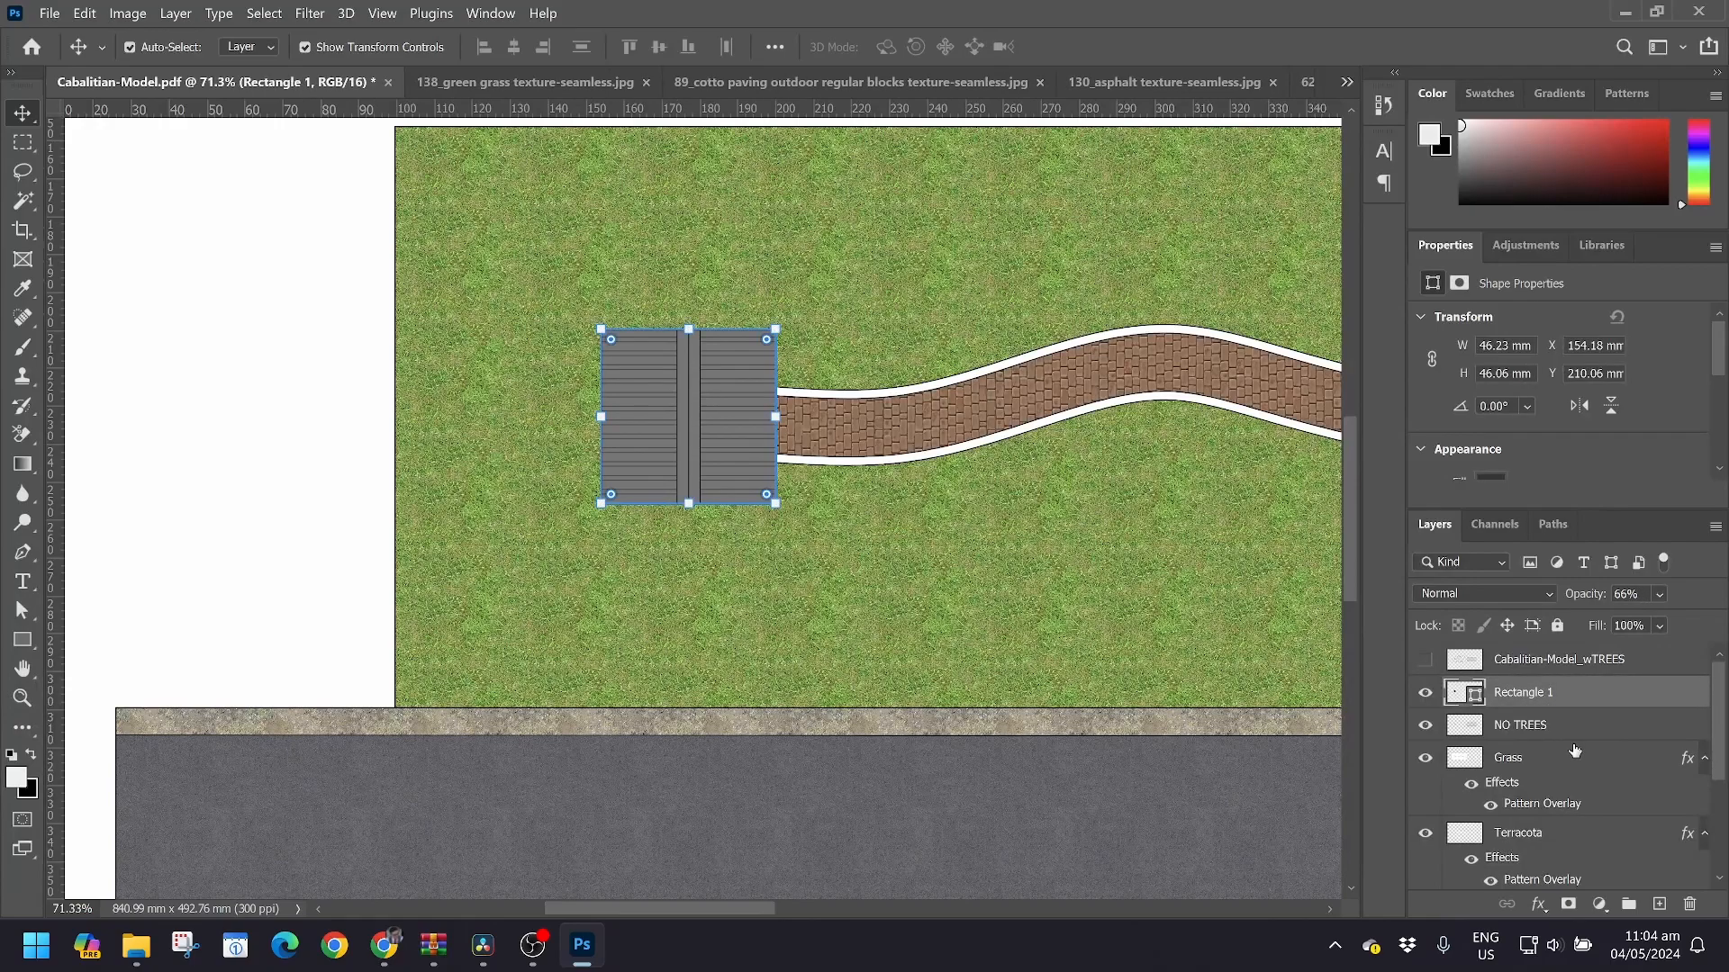
scroll(1541, 840, "down", 3)
scroll(1541, 840, "down", 2)
left_click(1538, 904)
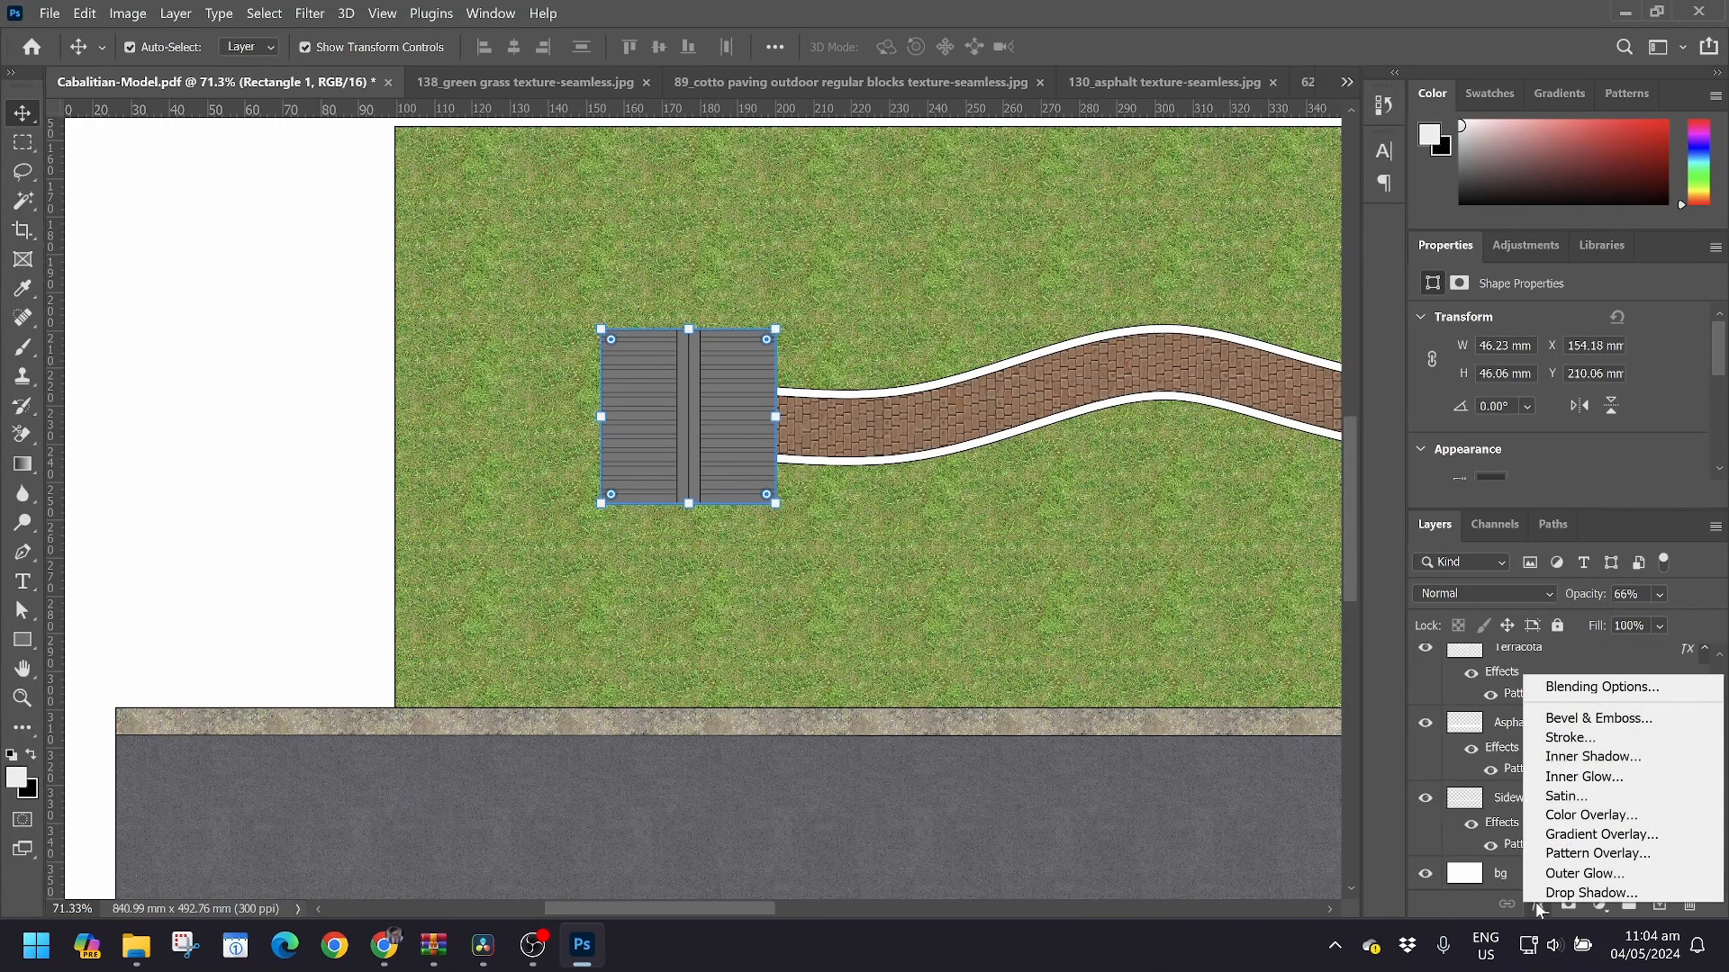
left_click(1565, 900)
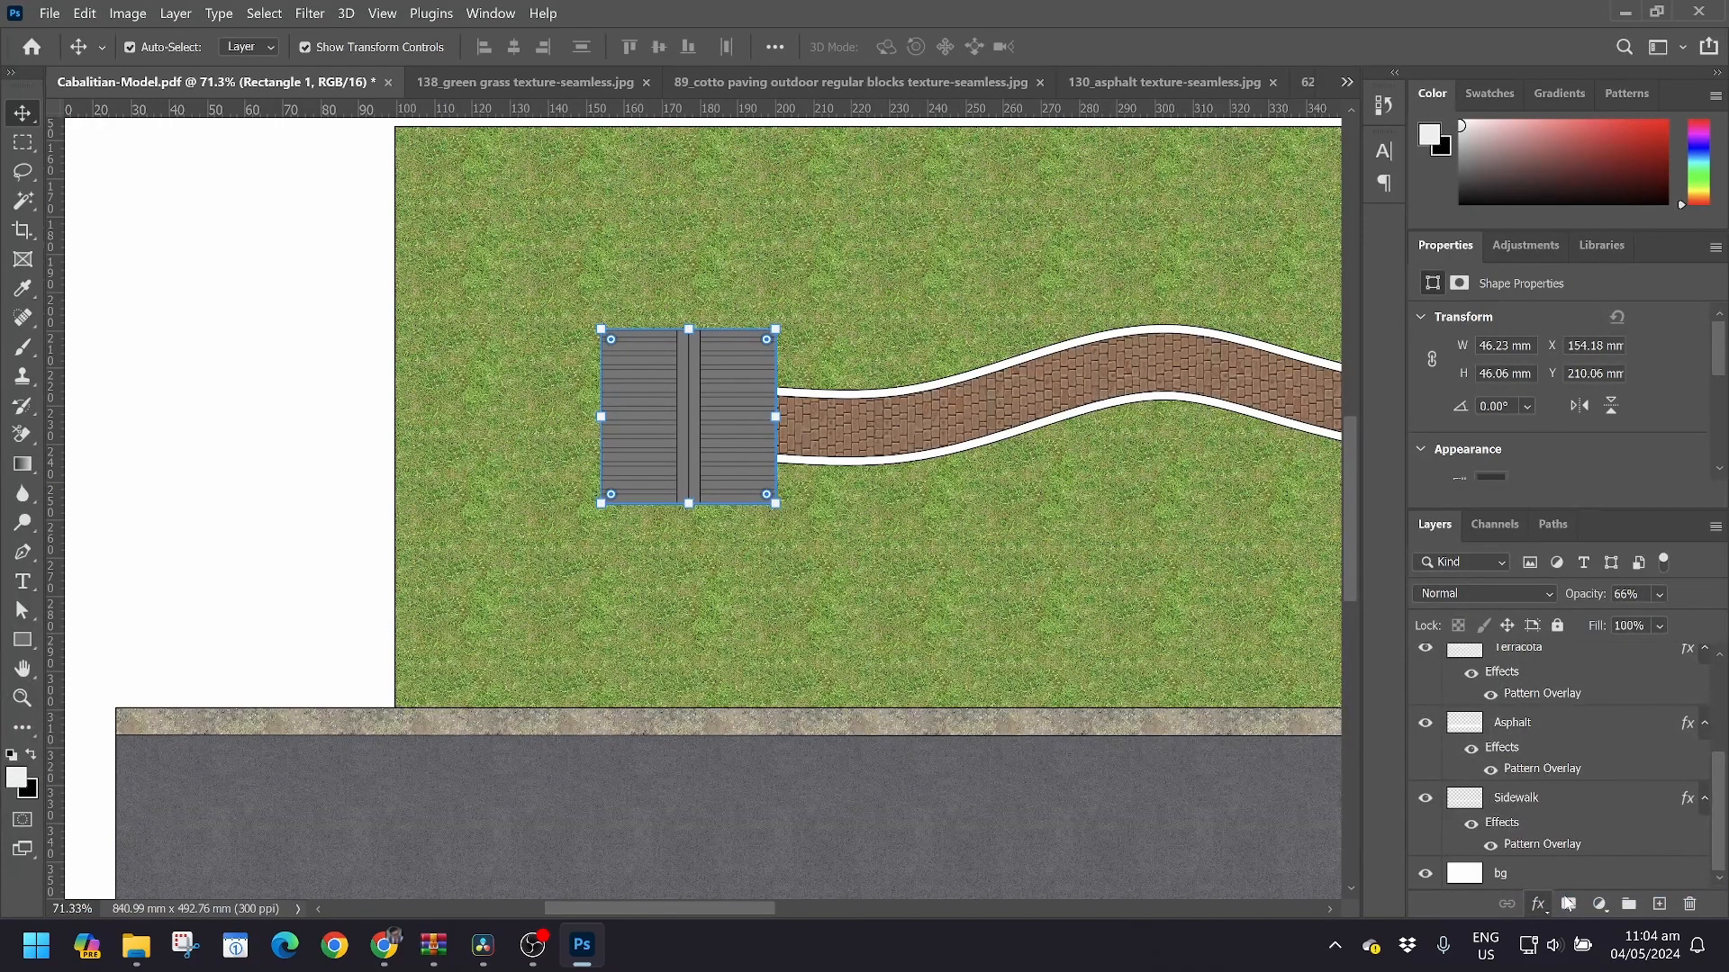
left_click_drag(1175, 120, 1291, 152)
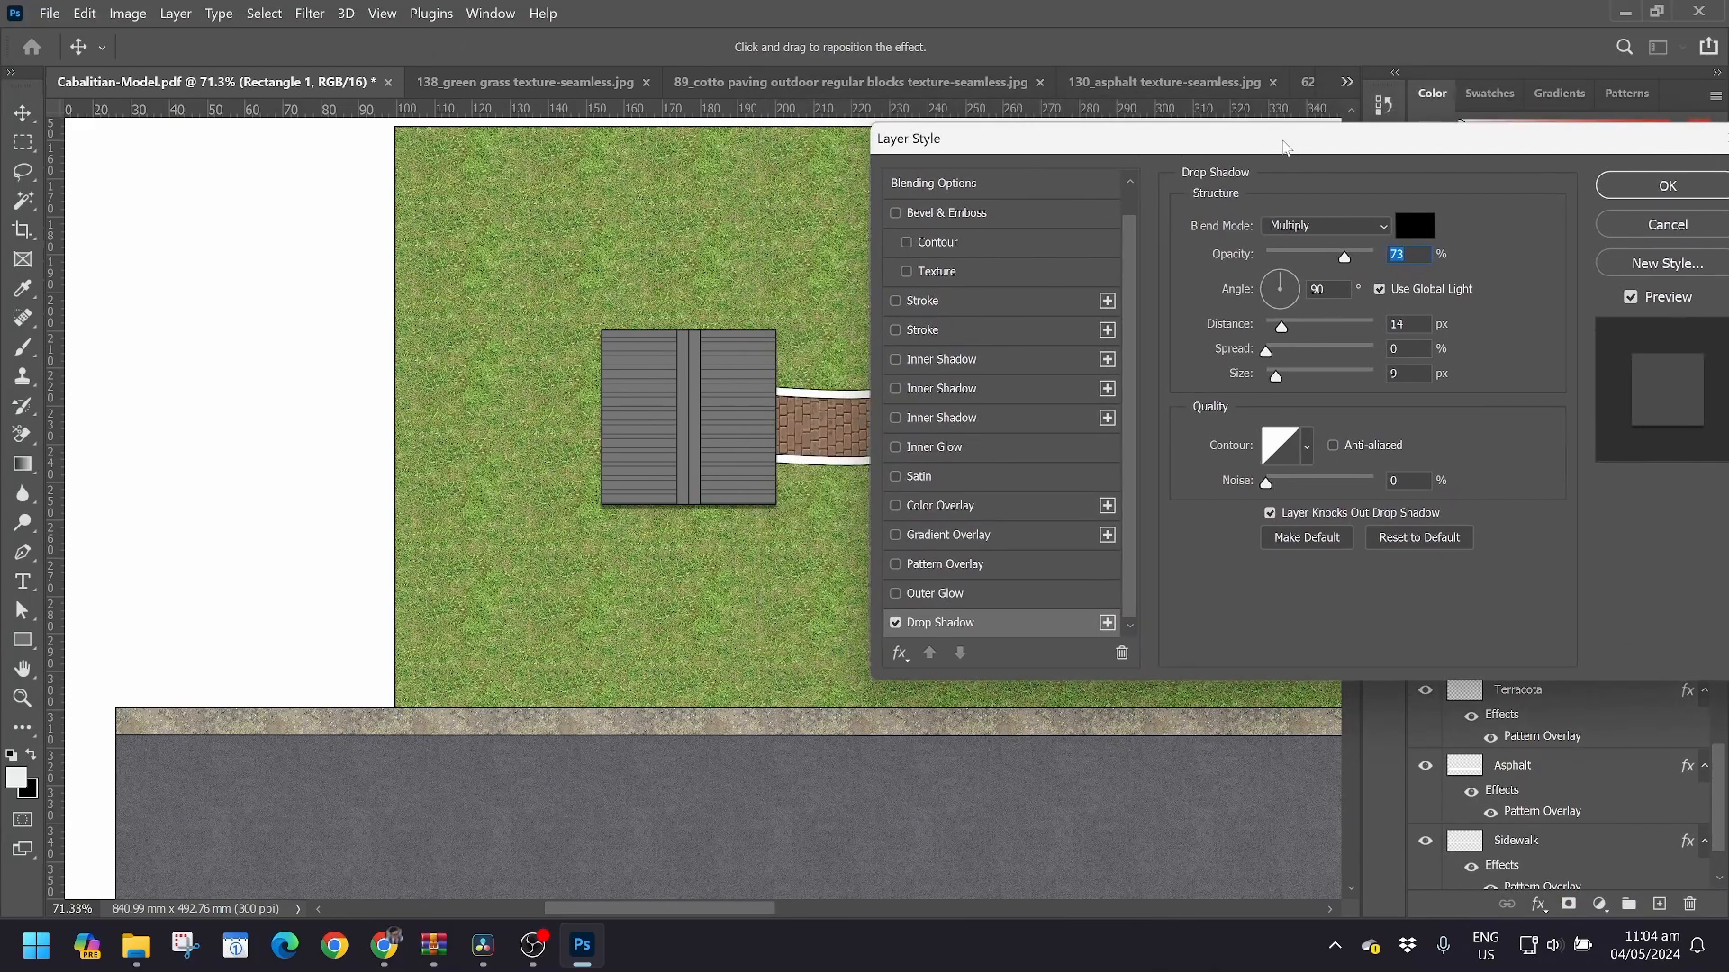
left_click_drag(1281, 274, 1300, 278)
key("Tab")
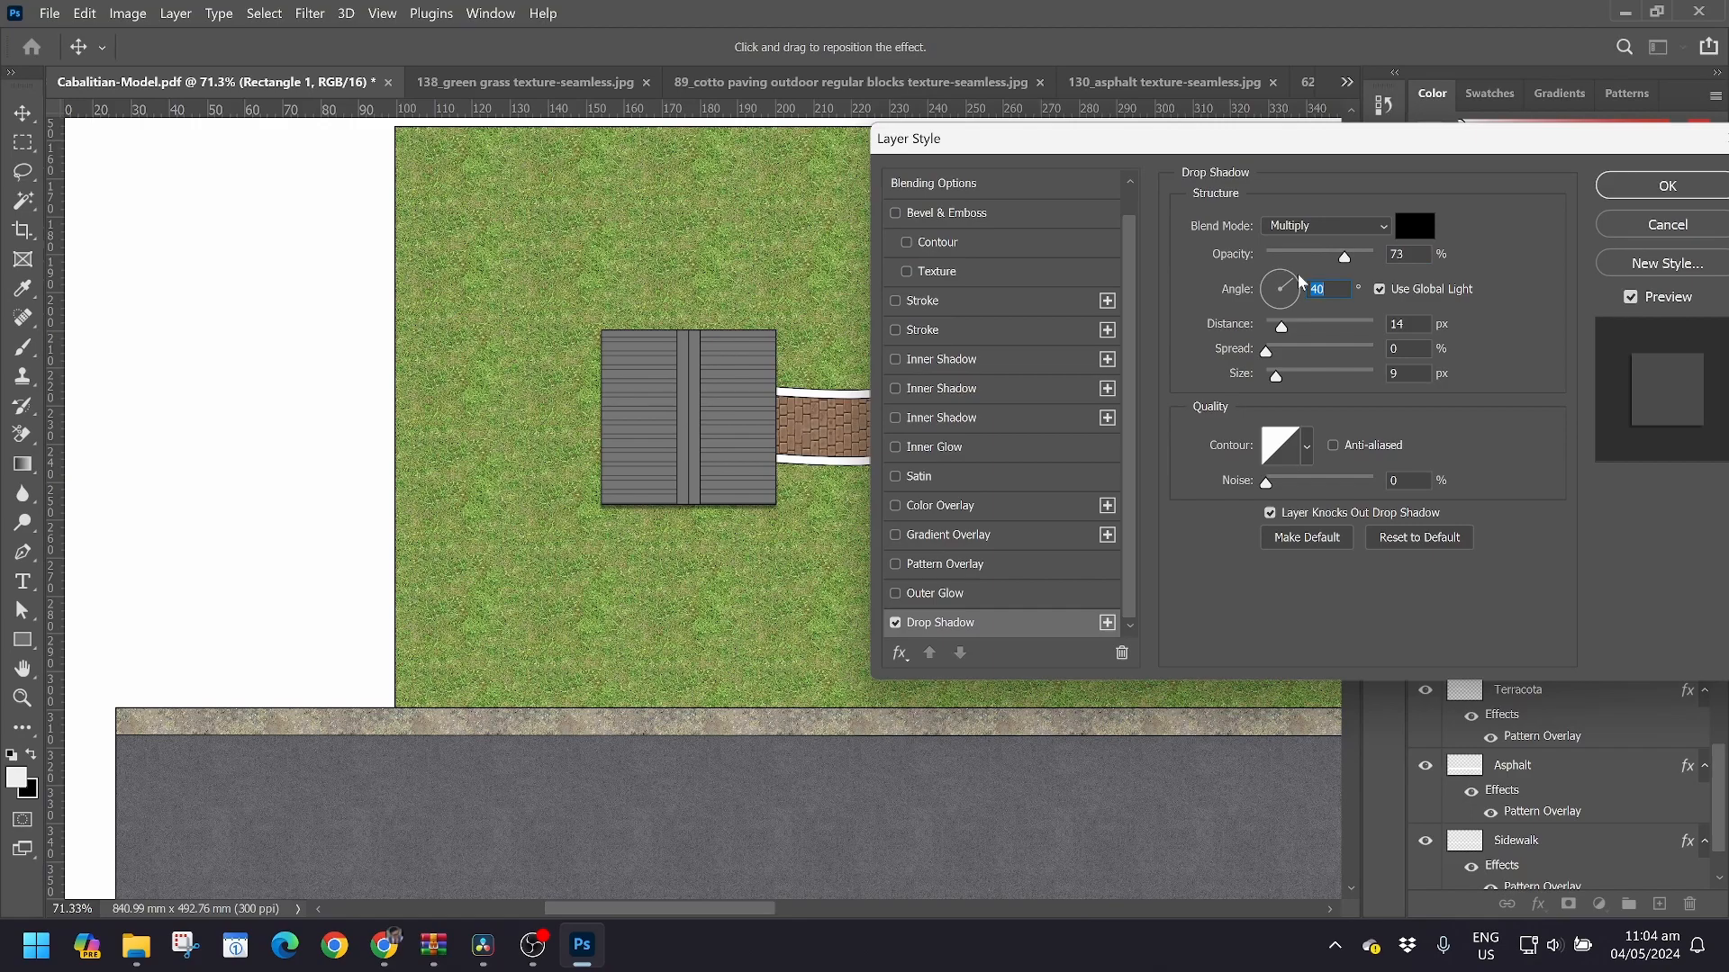
Set the small roof's drop shadow distance to about 59 px, spread to 20% and size to 40 px, and apply it
left_click_drag(1279, 326, 1293, 382)
left_click(1290, 379)
left_click_drag(1268, 355, 1326, 333)
left_click(1290, 355)
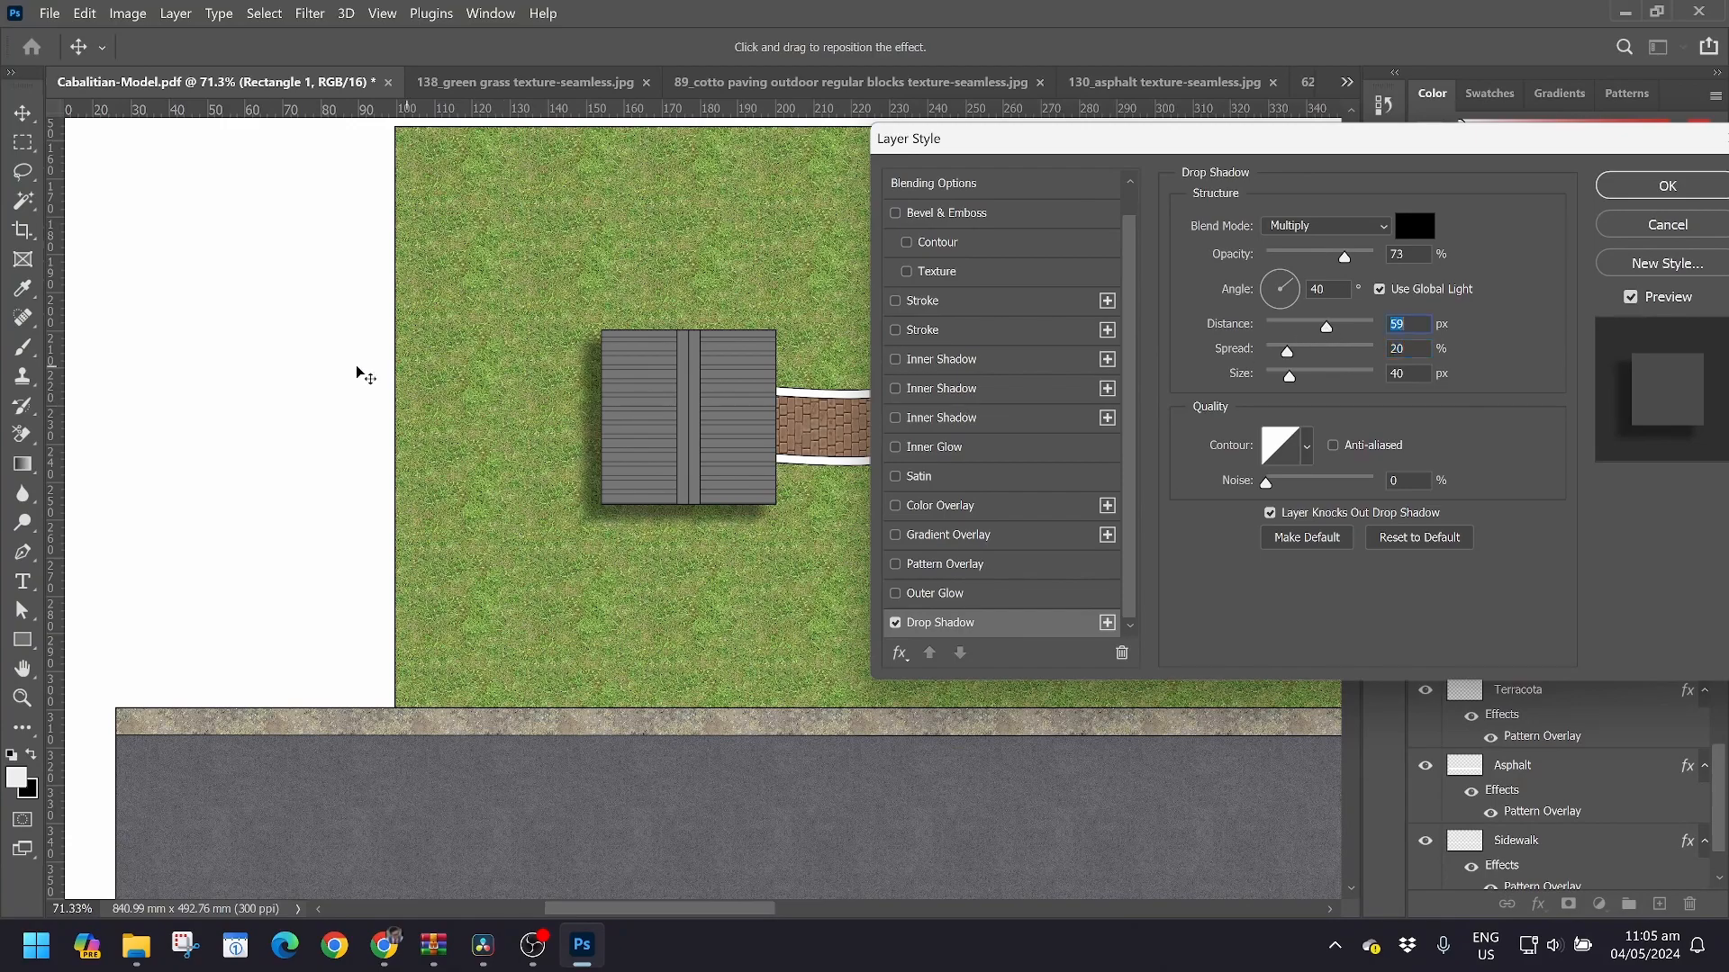
key("Down")
left_click(1660, 193)
Draw a rectangle shape of about 1587 × 1471 px over the large roof's wider left section and reduce its layer opacity to 43%
scroll(819, 432, "down", 5)
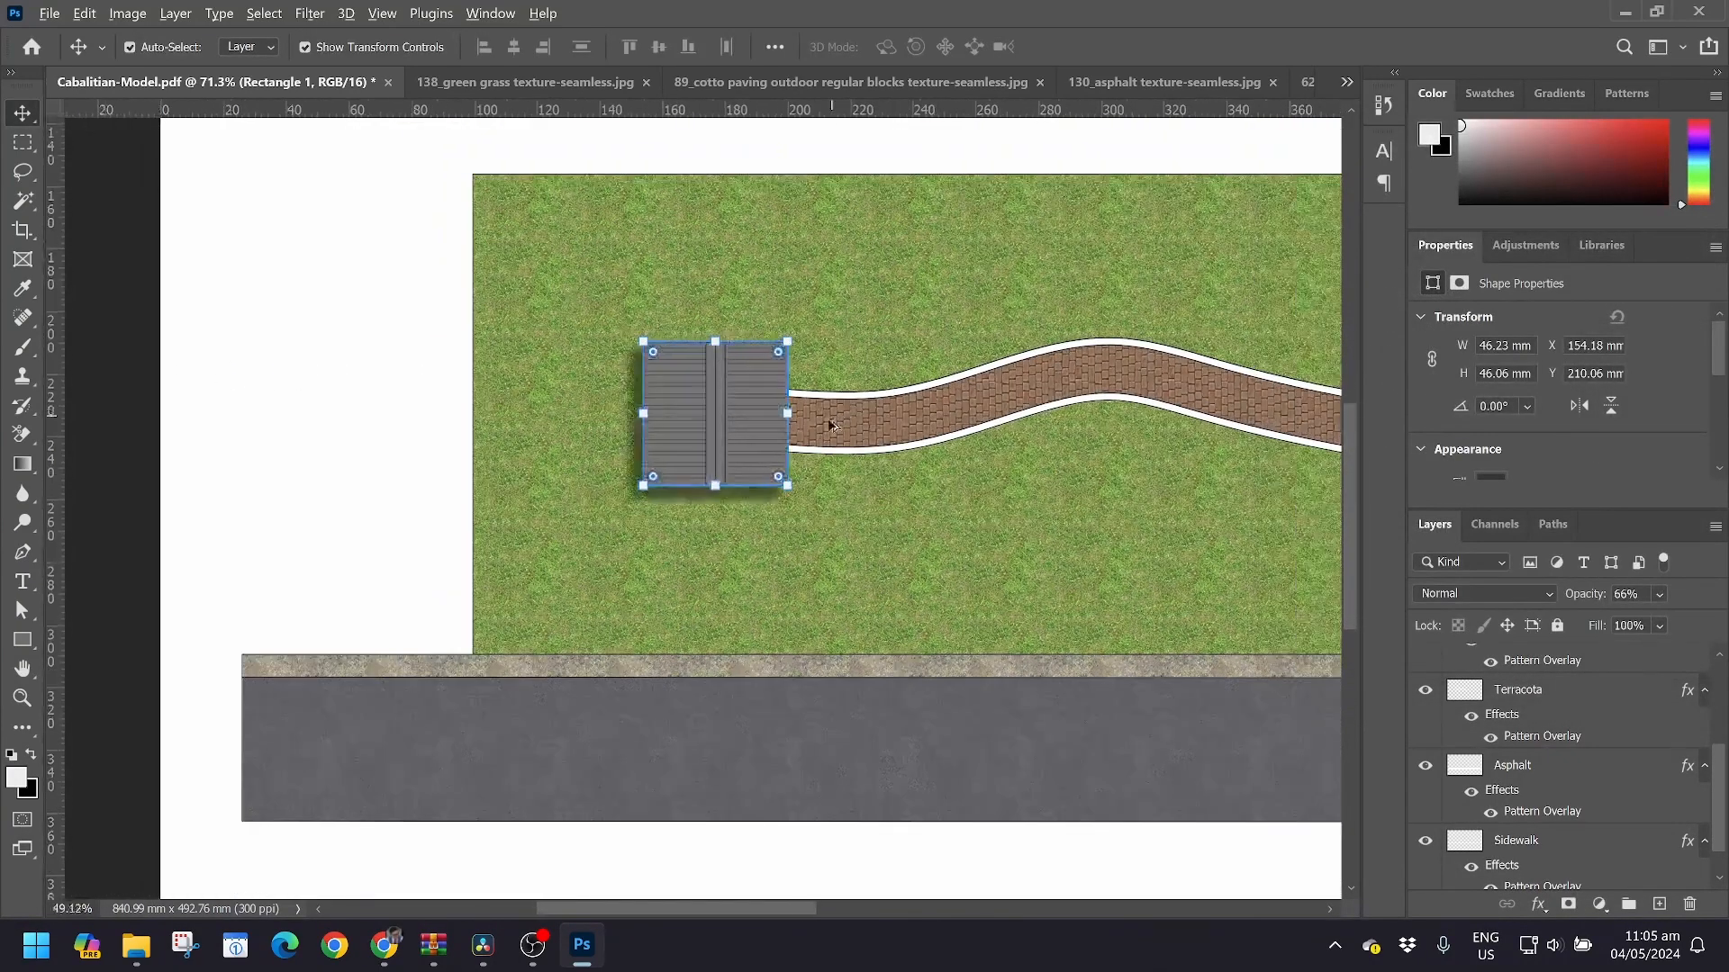
scroll(819, 433, "down", 4)
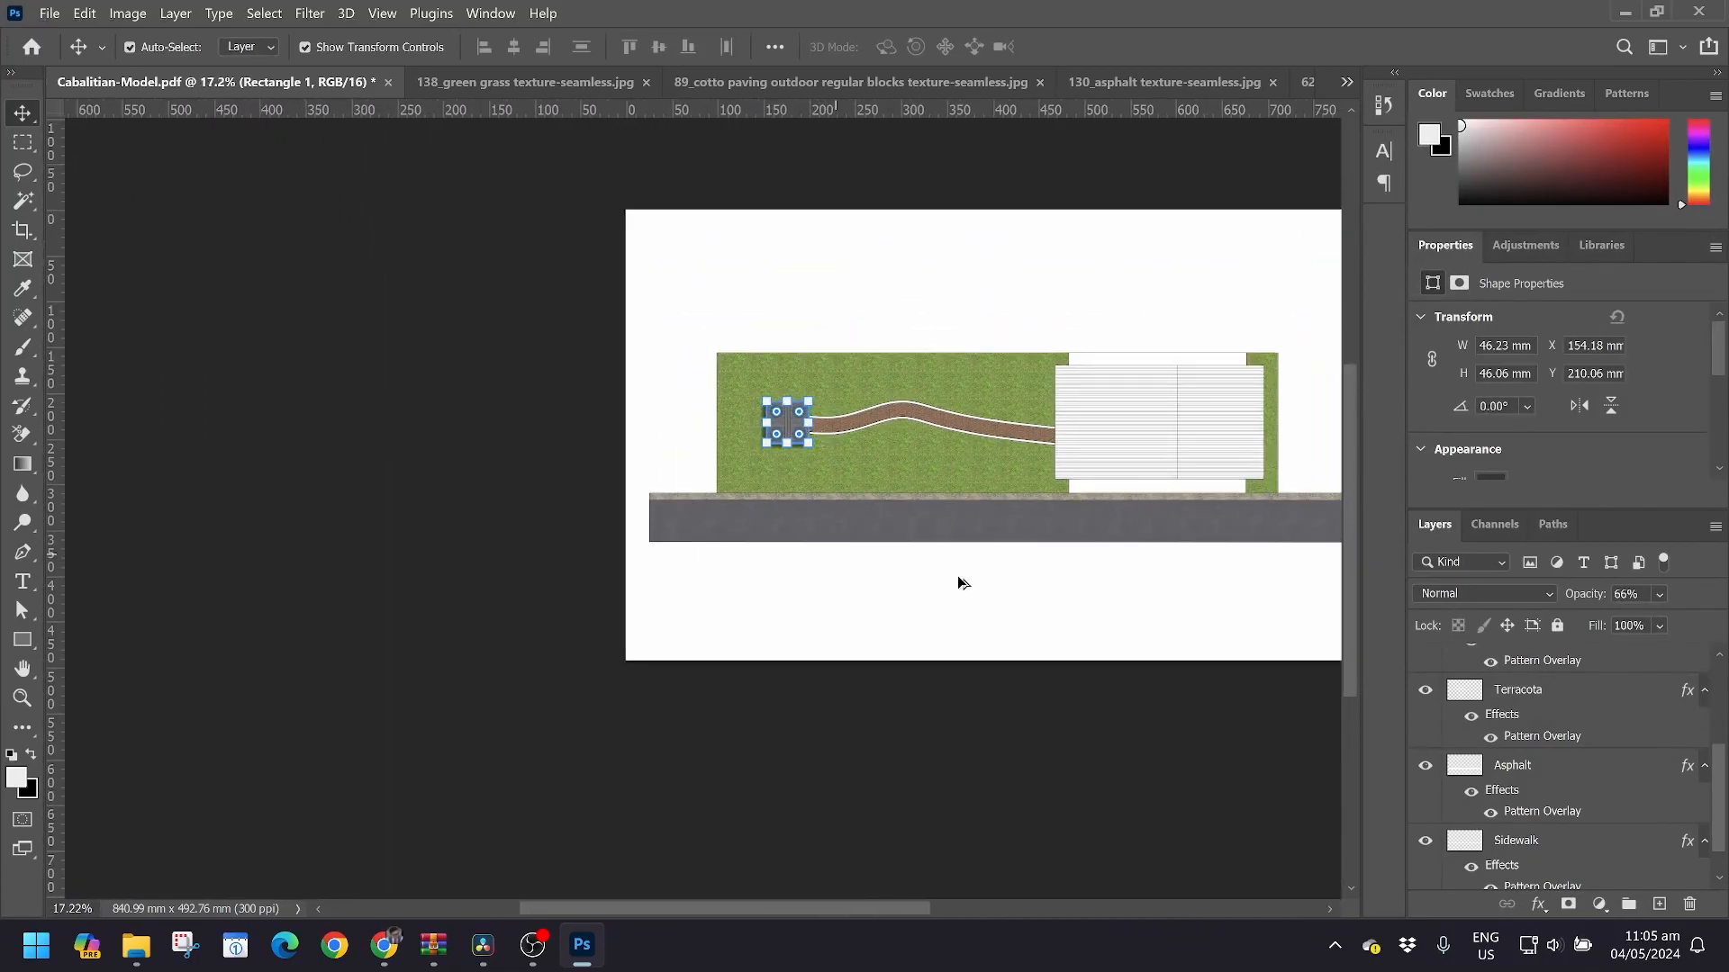
left_click_drag(913, 905, 980, 907)
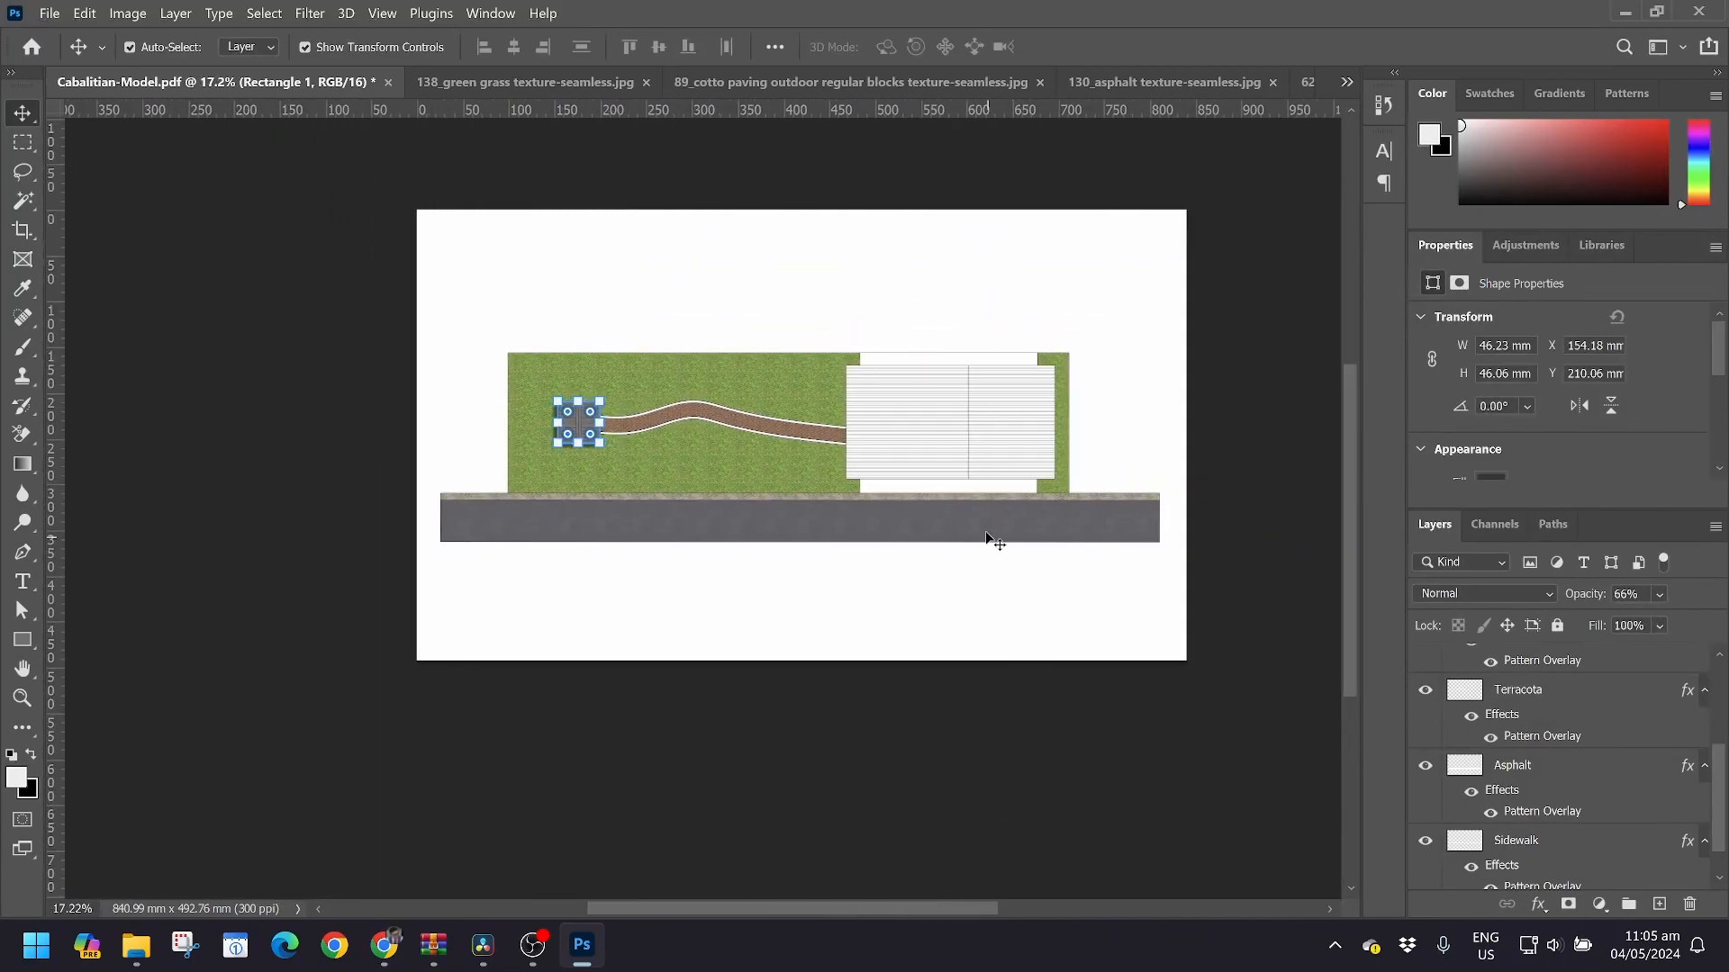
scroll(979, 464, "up", 4)
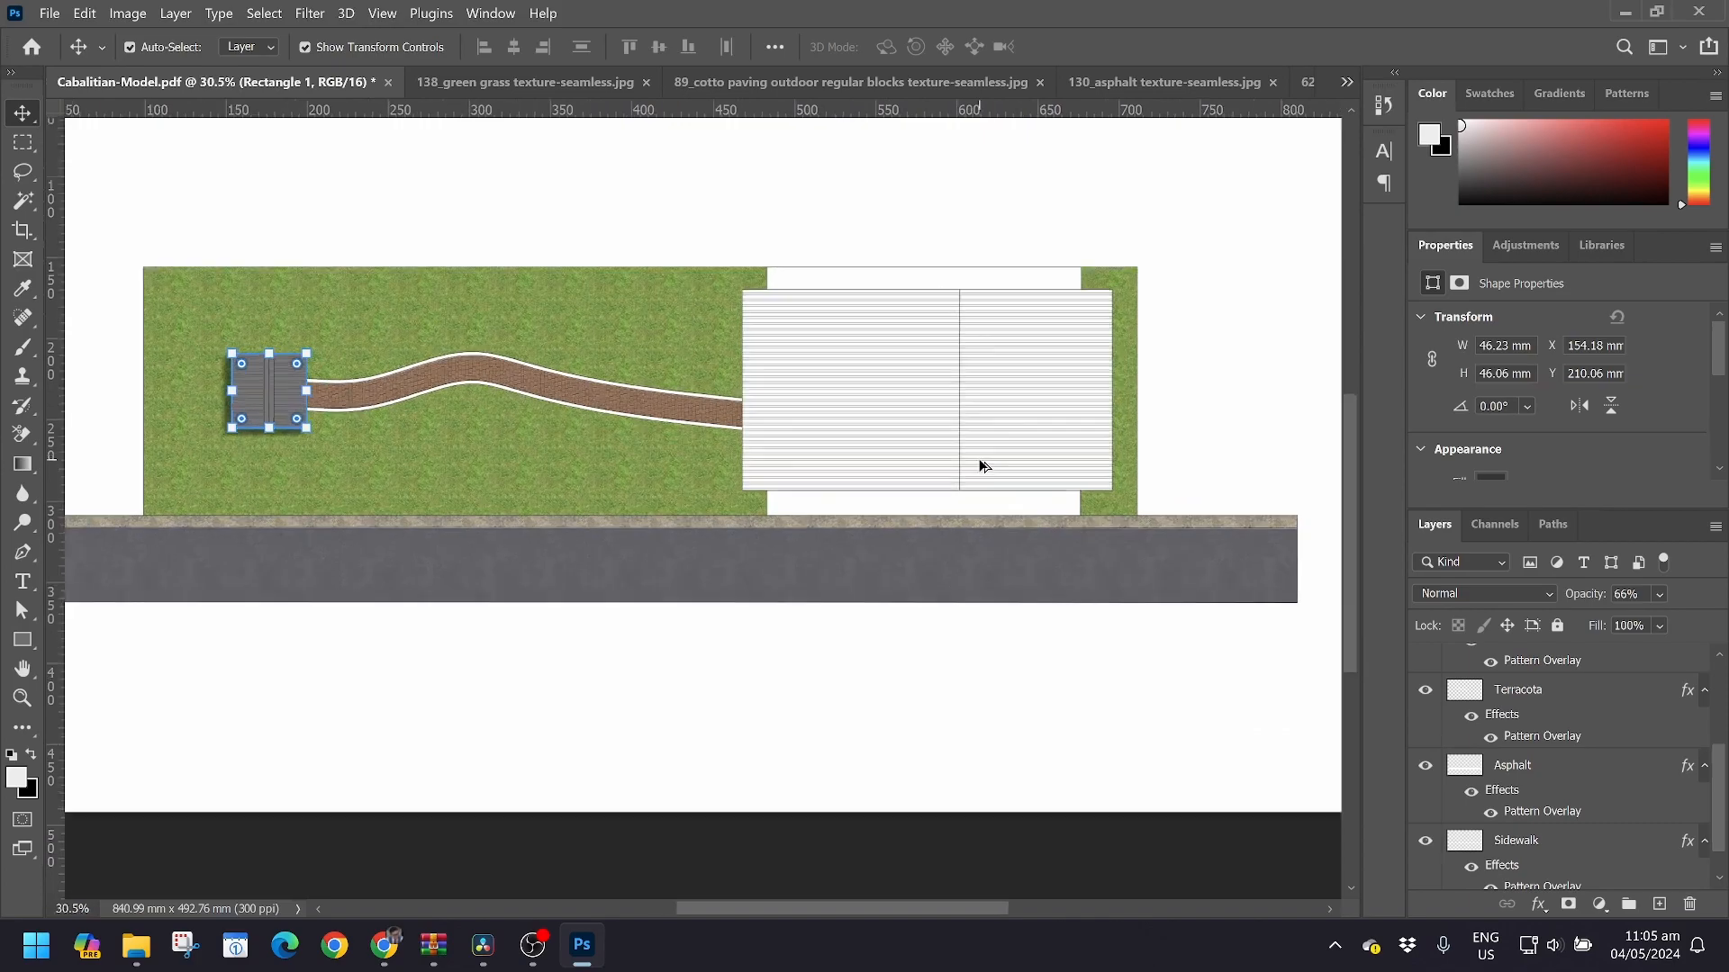
scroll(979, 464, "up", 2)
scroll(979, 464, "up", 1)
scroll(979, 463, "up", 1)
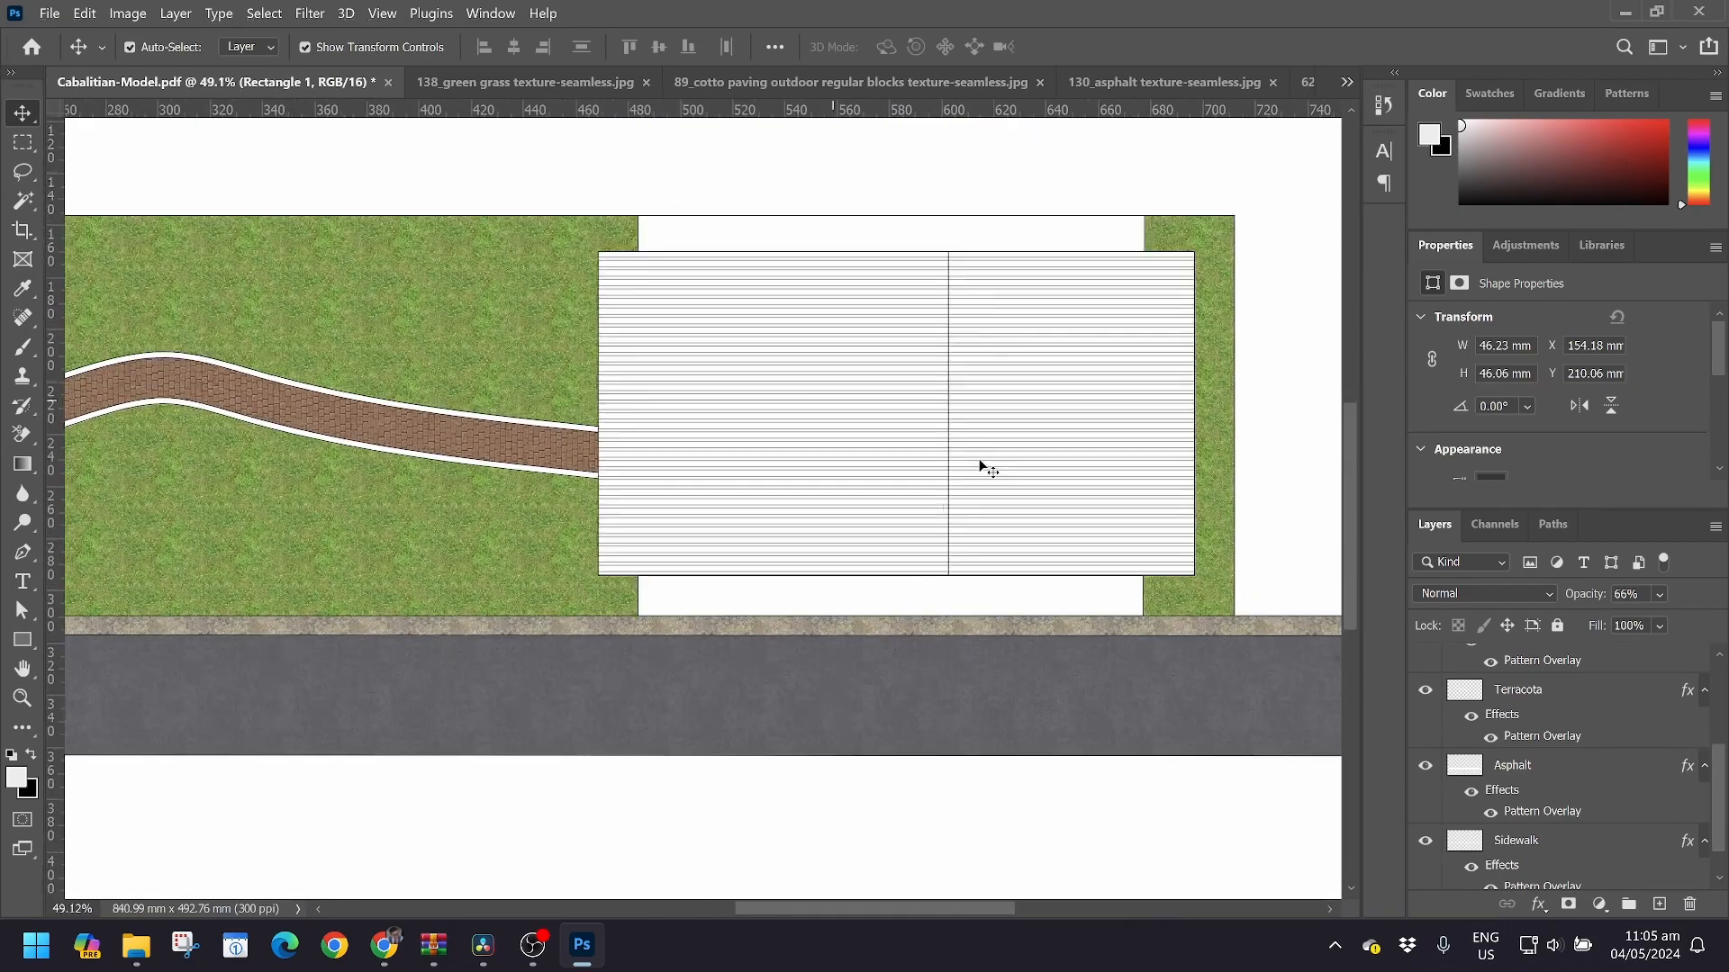
scroll(979, 461, "up", 1)
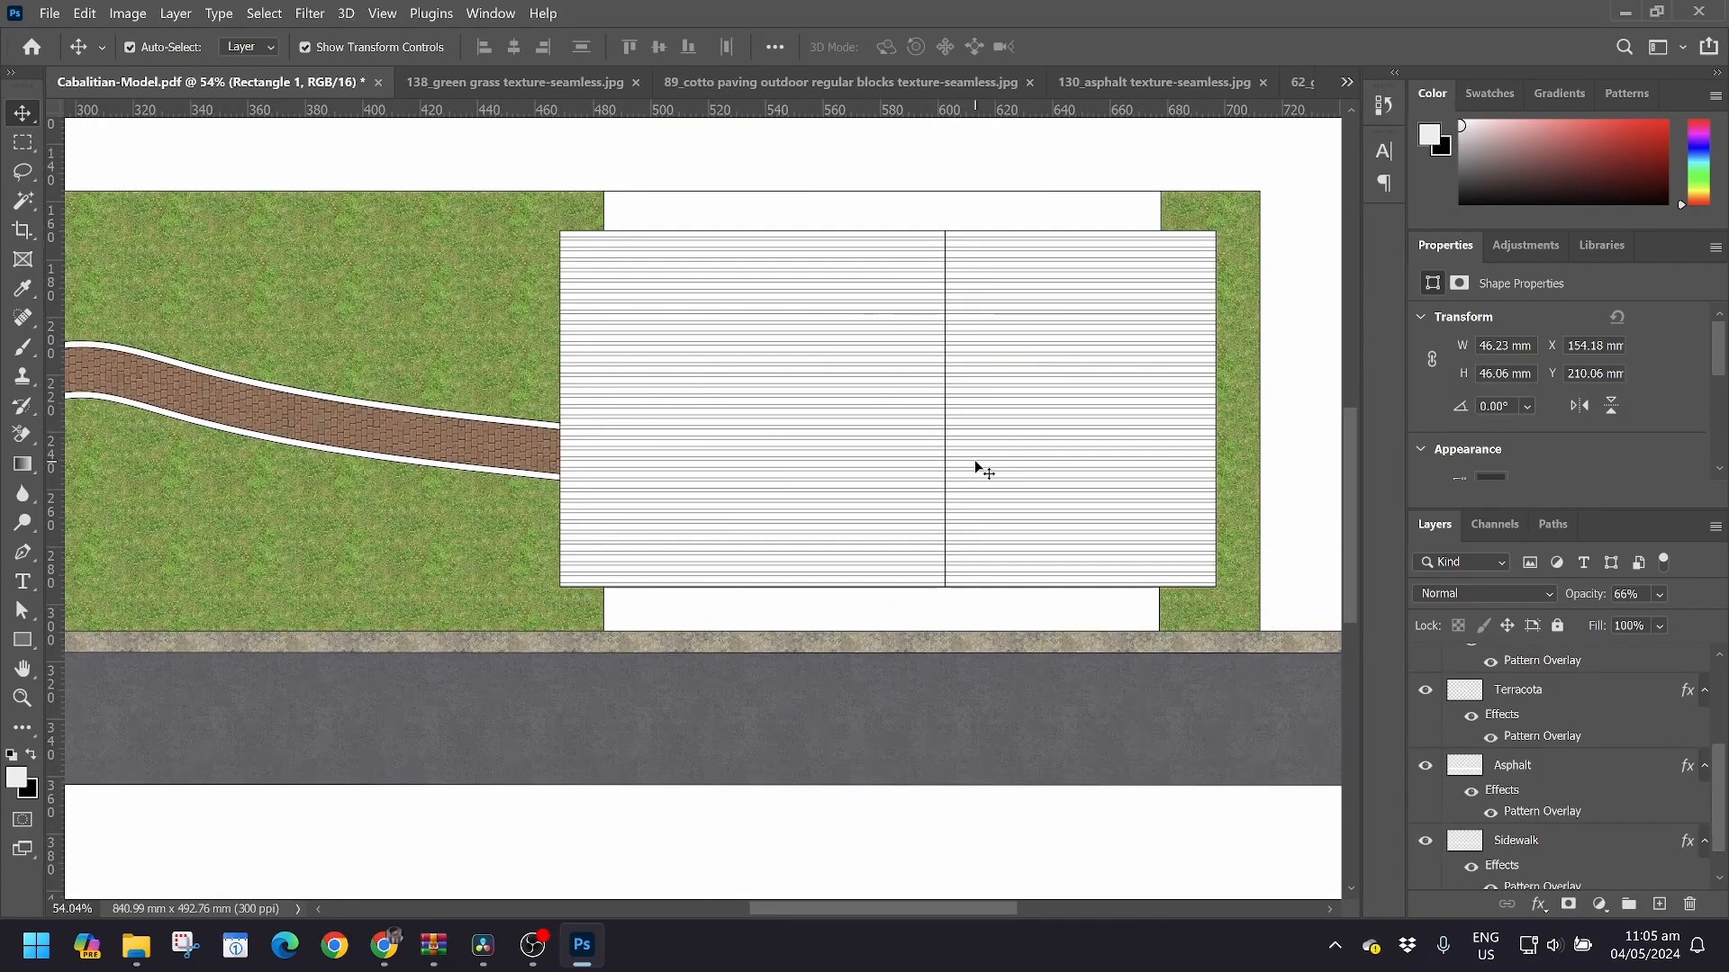
scroll(975, 462, "down", 2)
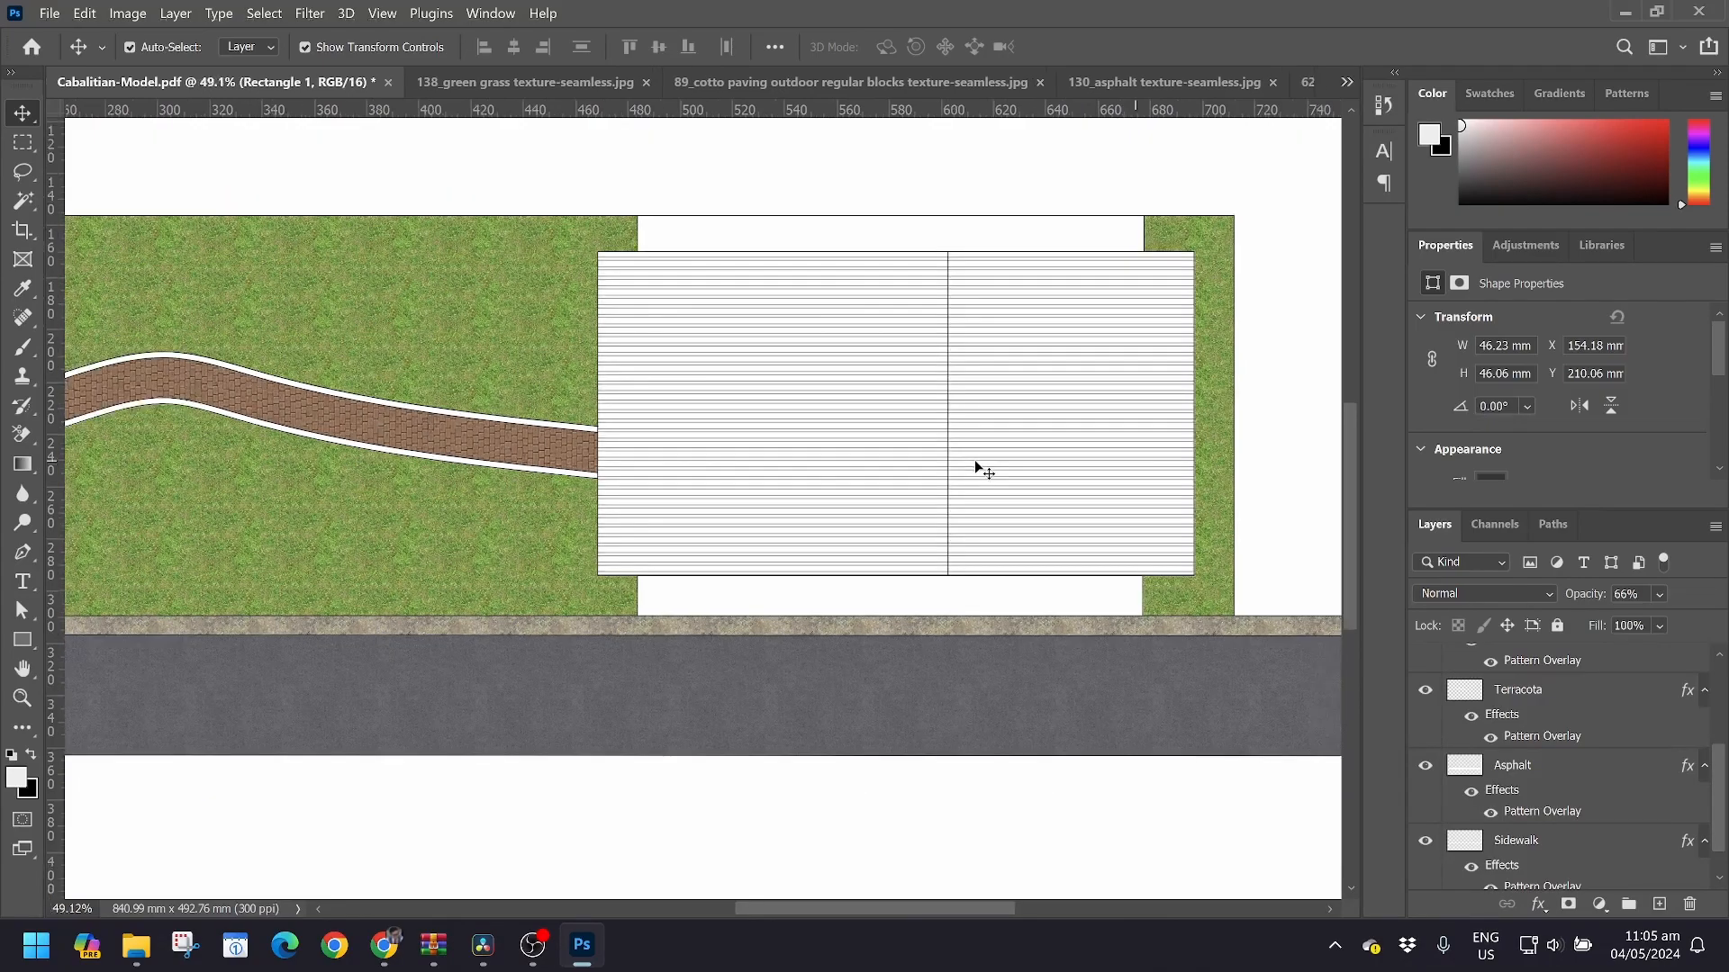
scroll(975, 461, "down", 1)
scroll(975, 461, "up", 1)
scroll(974, 462, "down", 1)
scroll(974, 462, "up", 1)
scroll(975, 472, "up", 1)
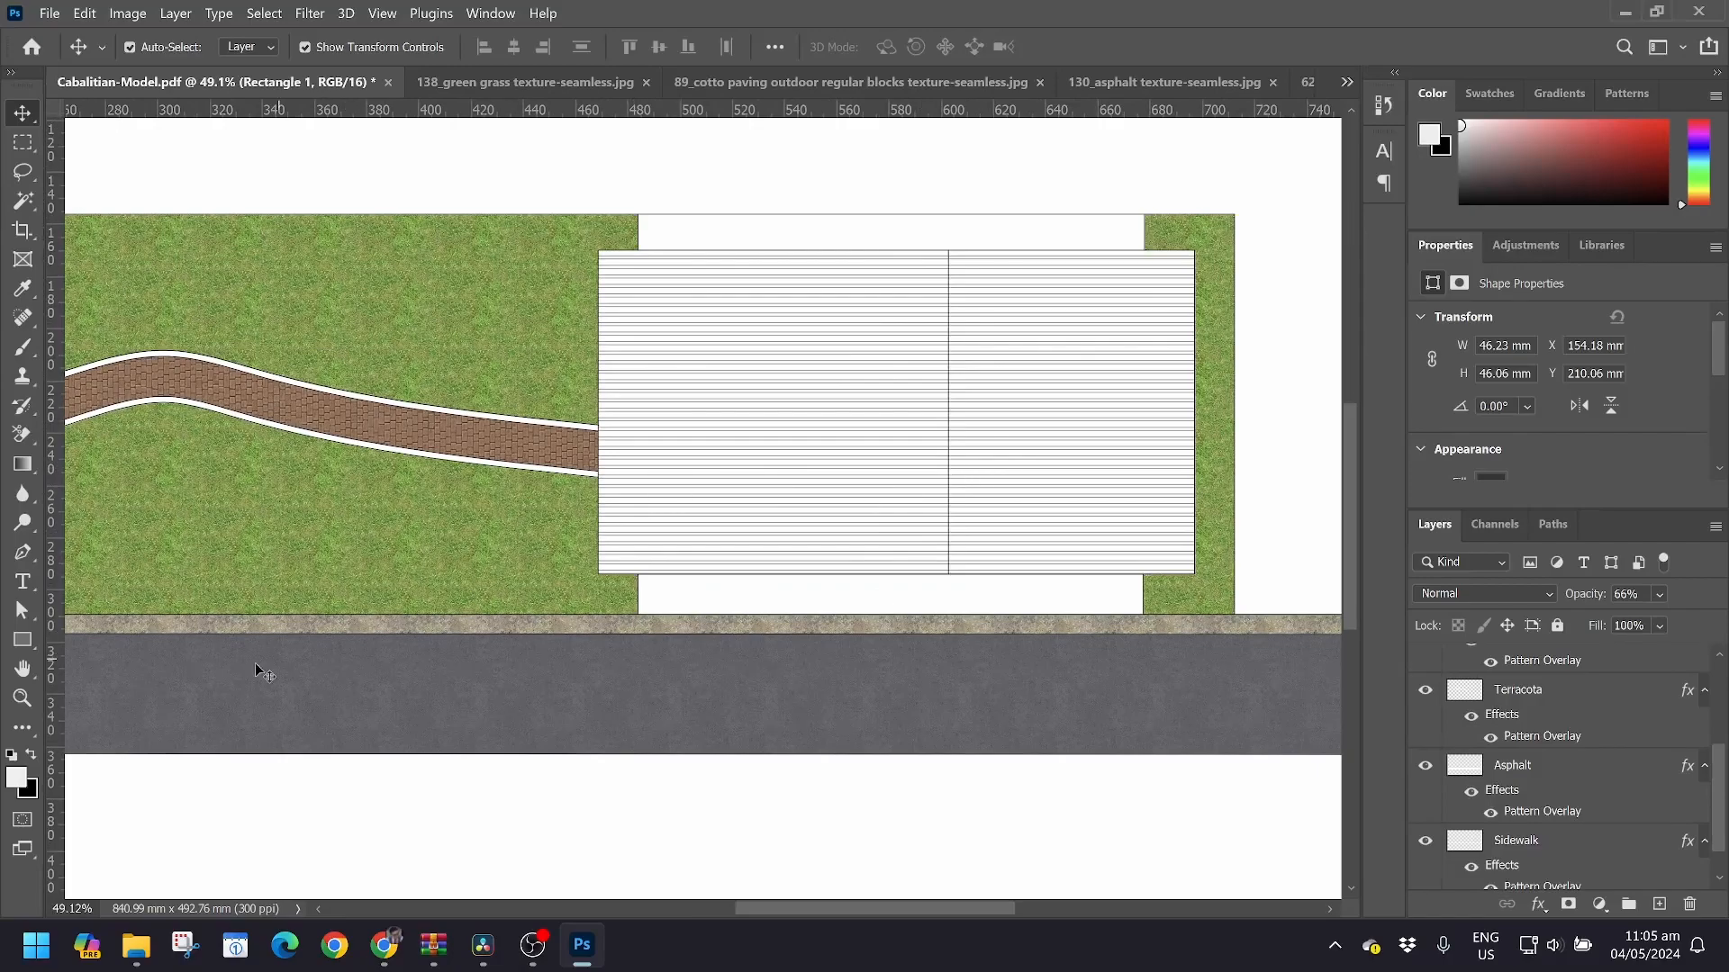
left_click(23, 640)
scroll(621, 258, "up", 8)
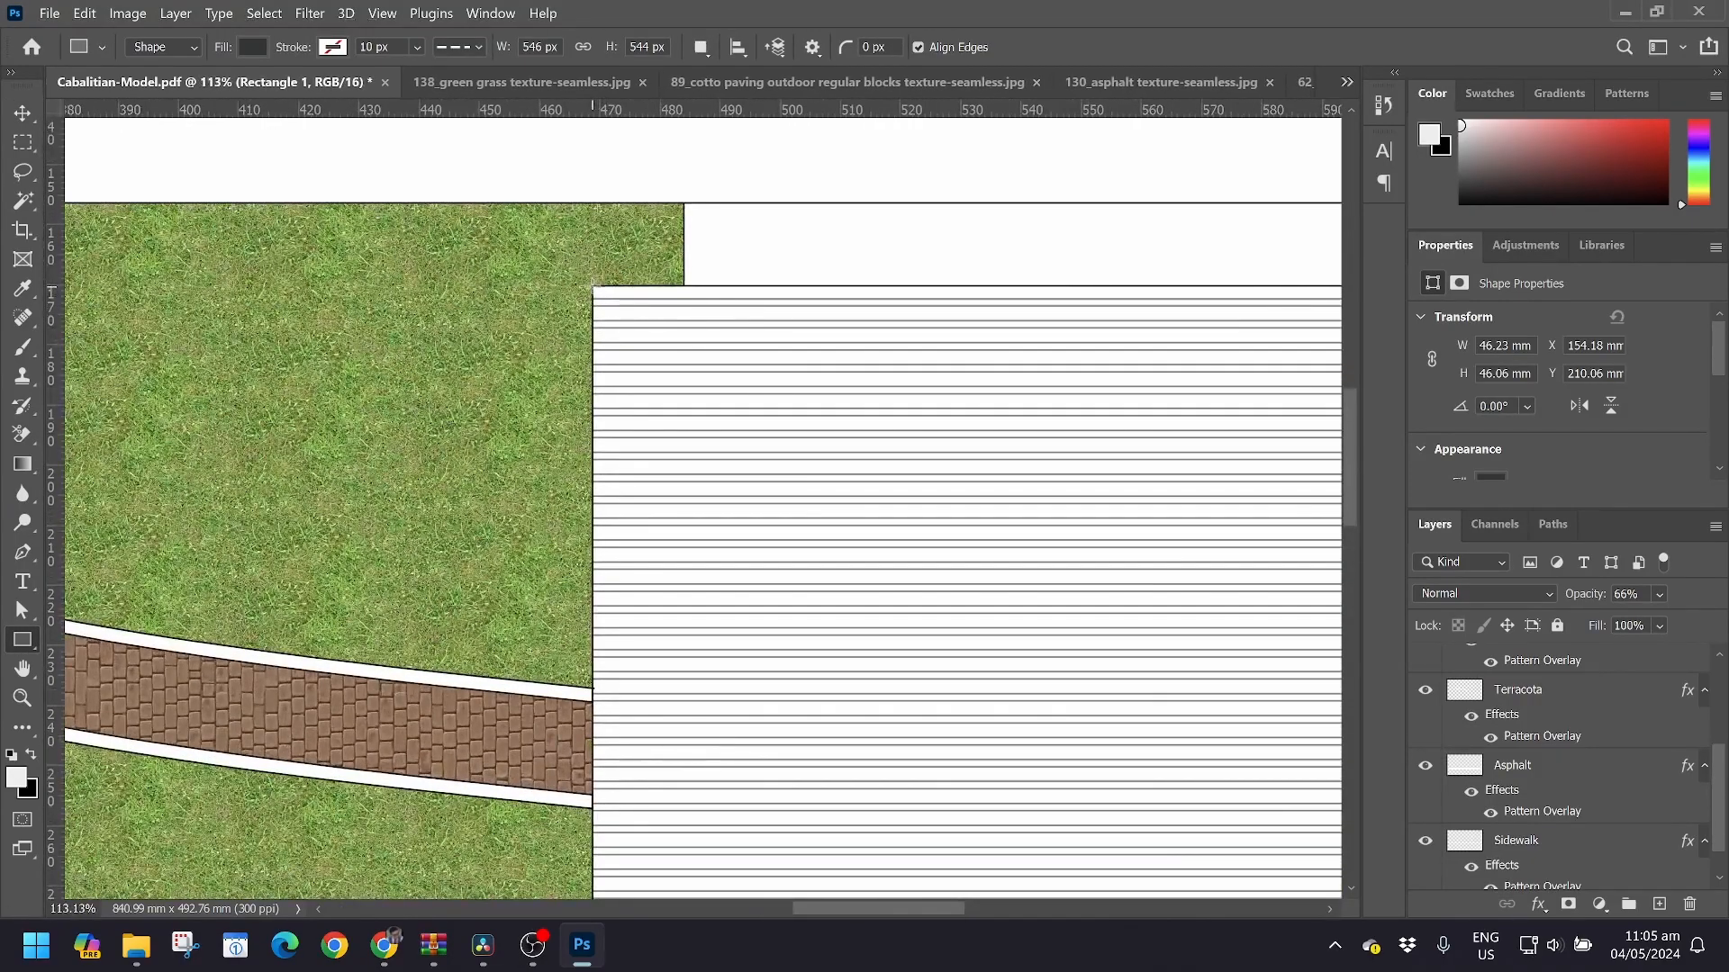
left_click_drag(592, 286, 1295, 810)
left_click(1657, 596)
left_click(1653, 623)
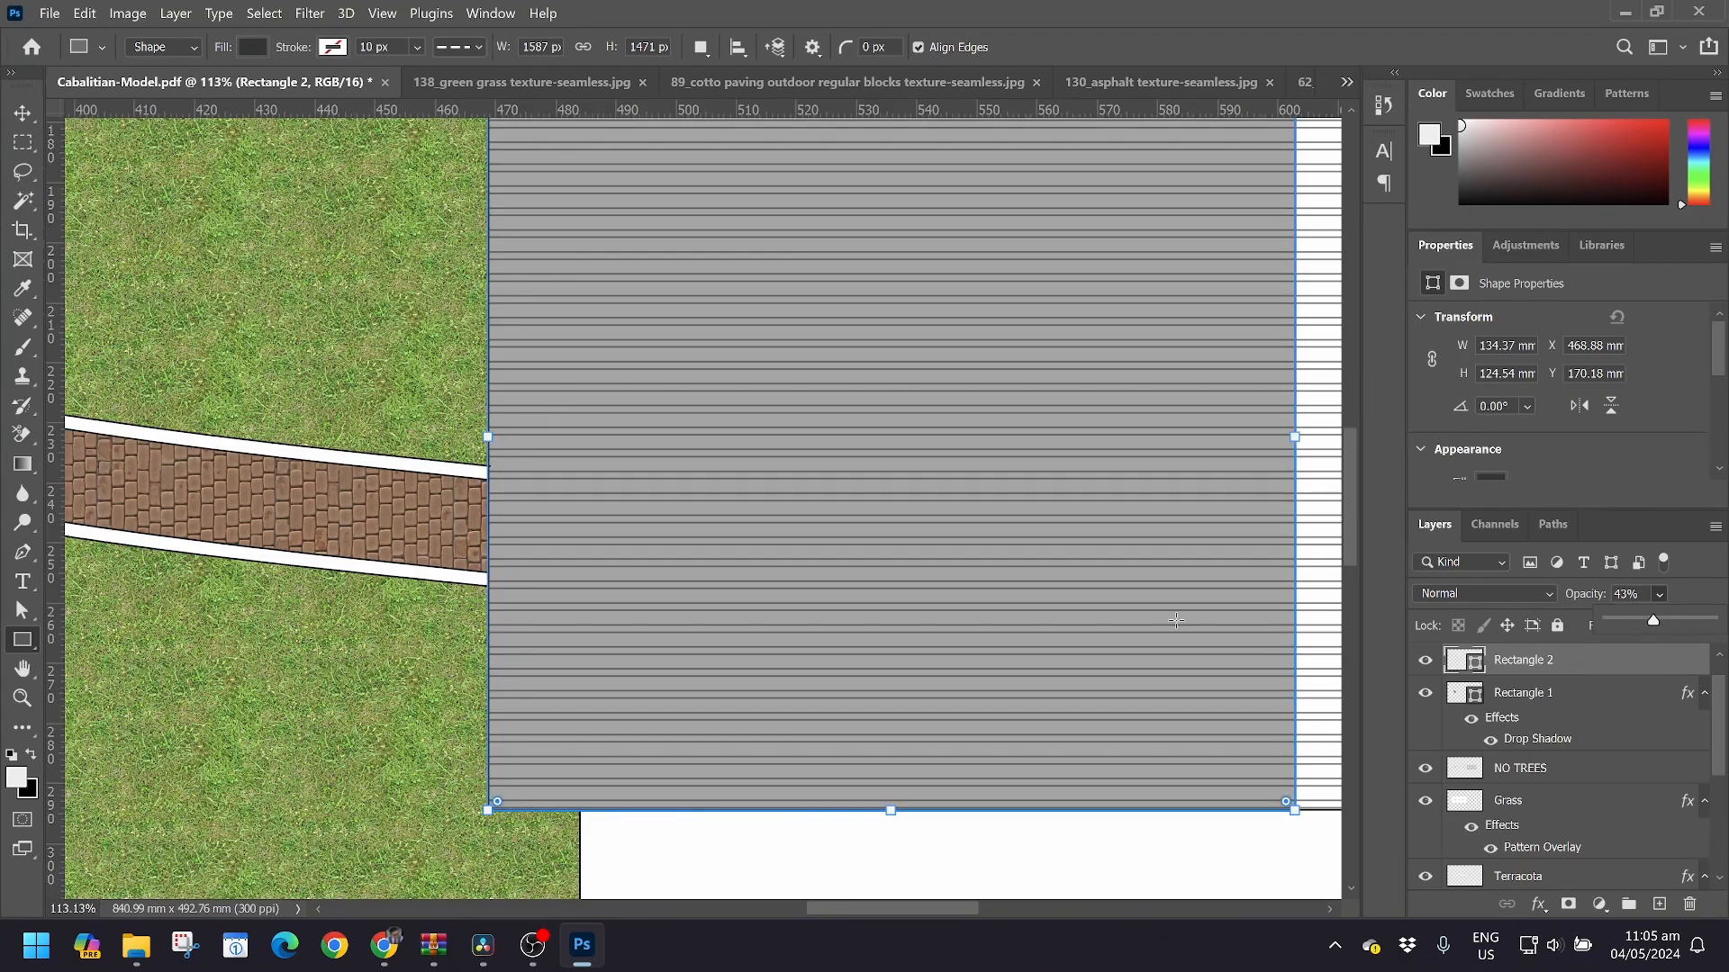
Change the fill of the large roof's left rectangle to a black-to-white linear gradient at an angle of 180°
scroll(1175, 621, "down", 3)
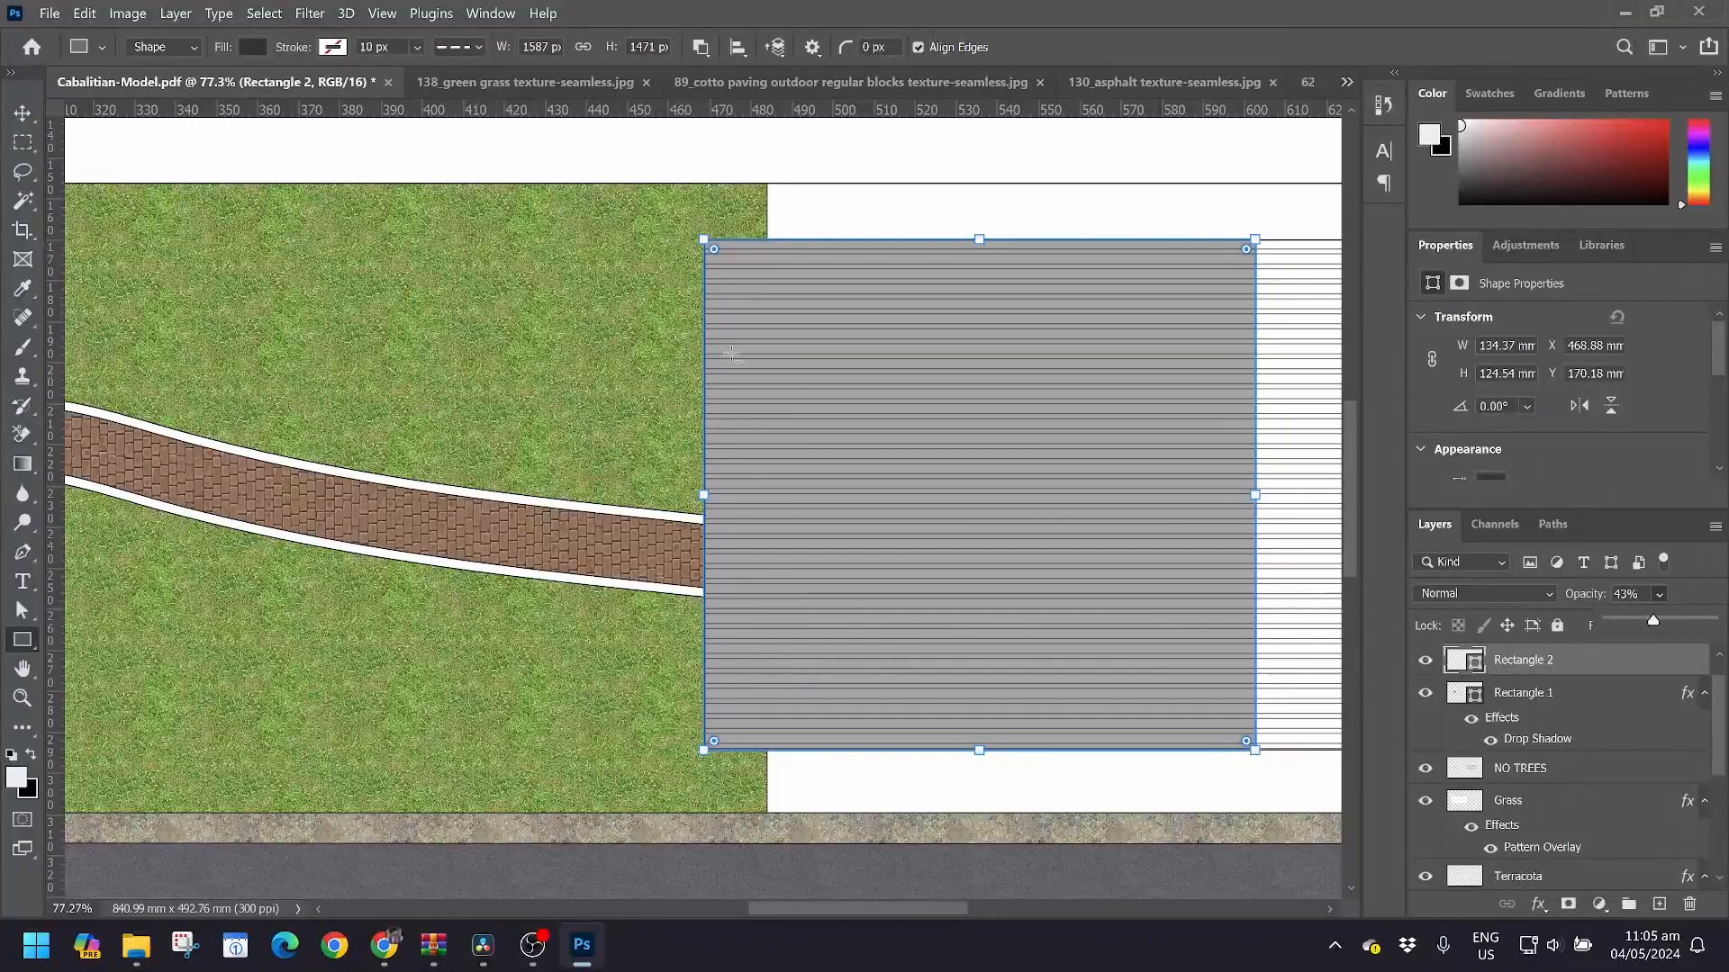
left_click(254, 46)
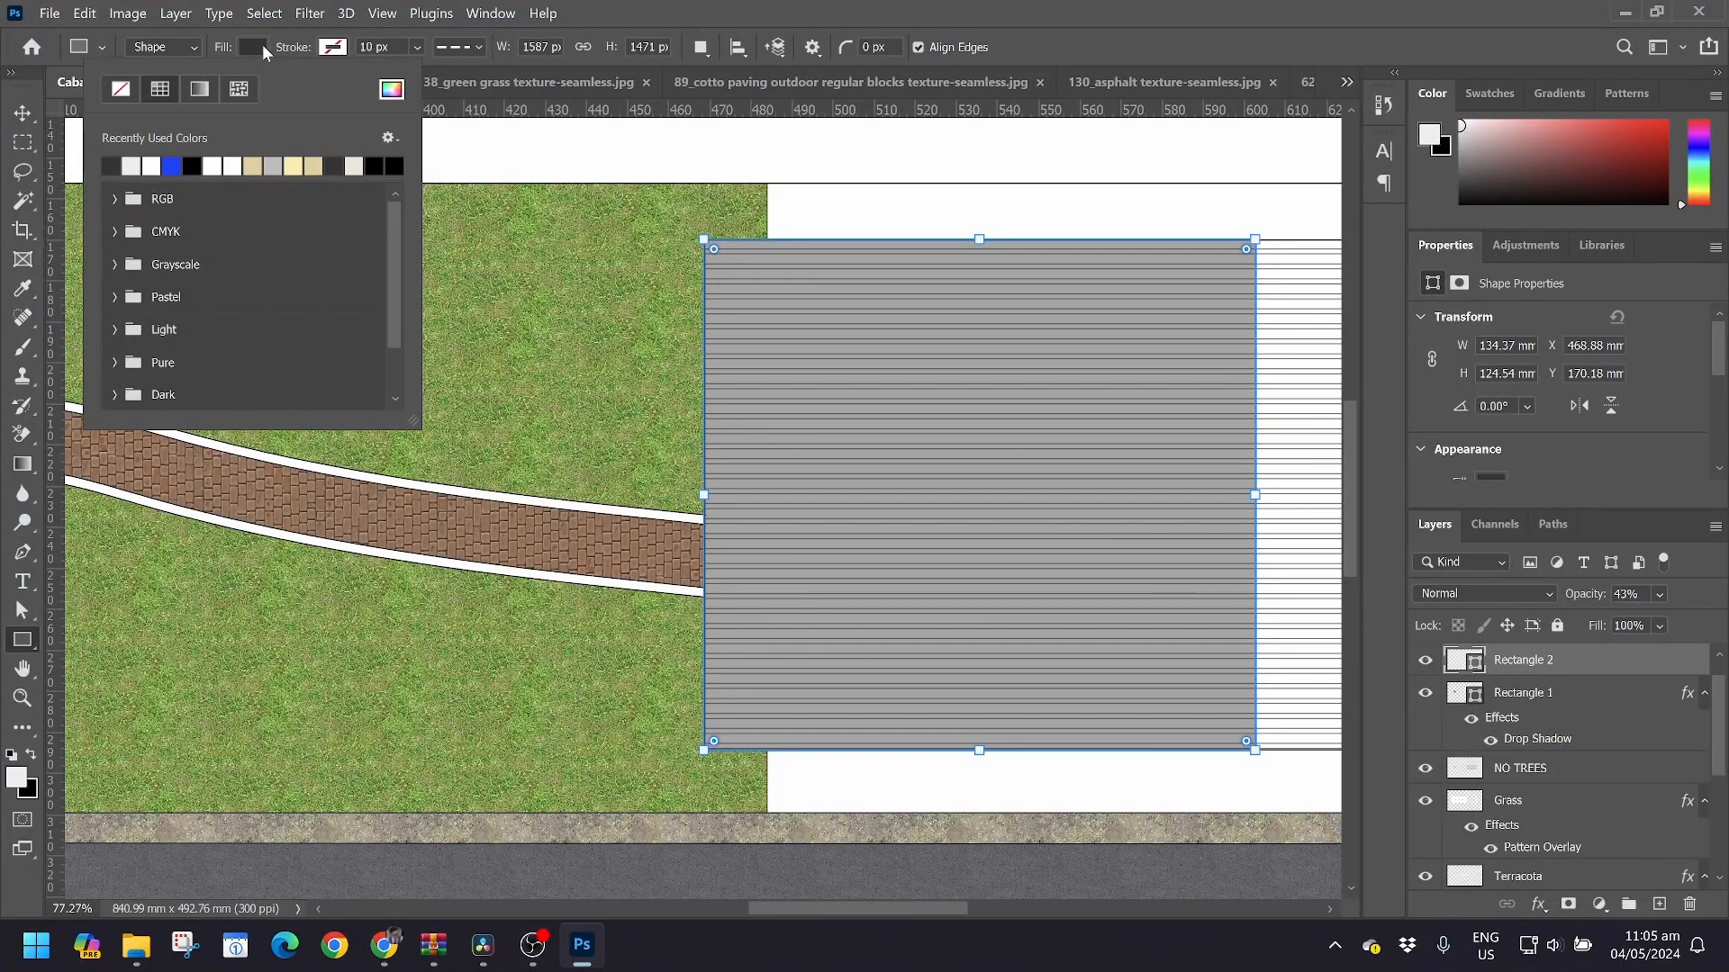
left_click(197, 93)
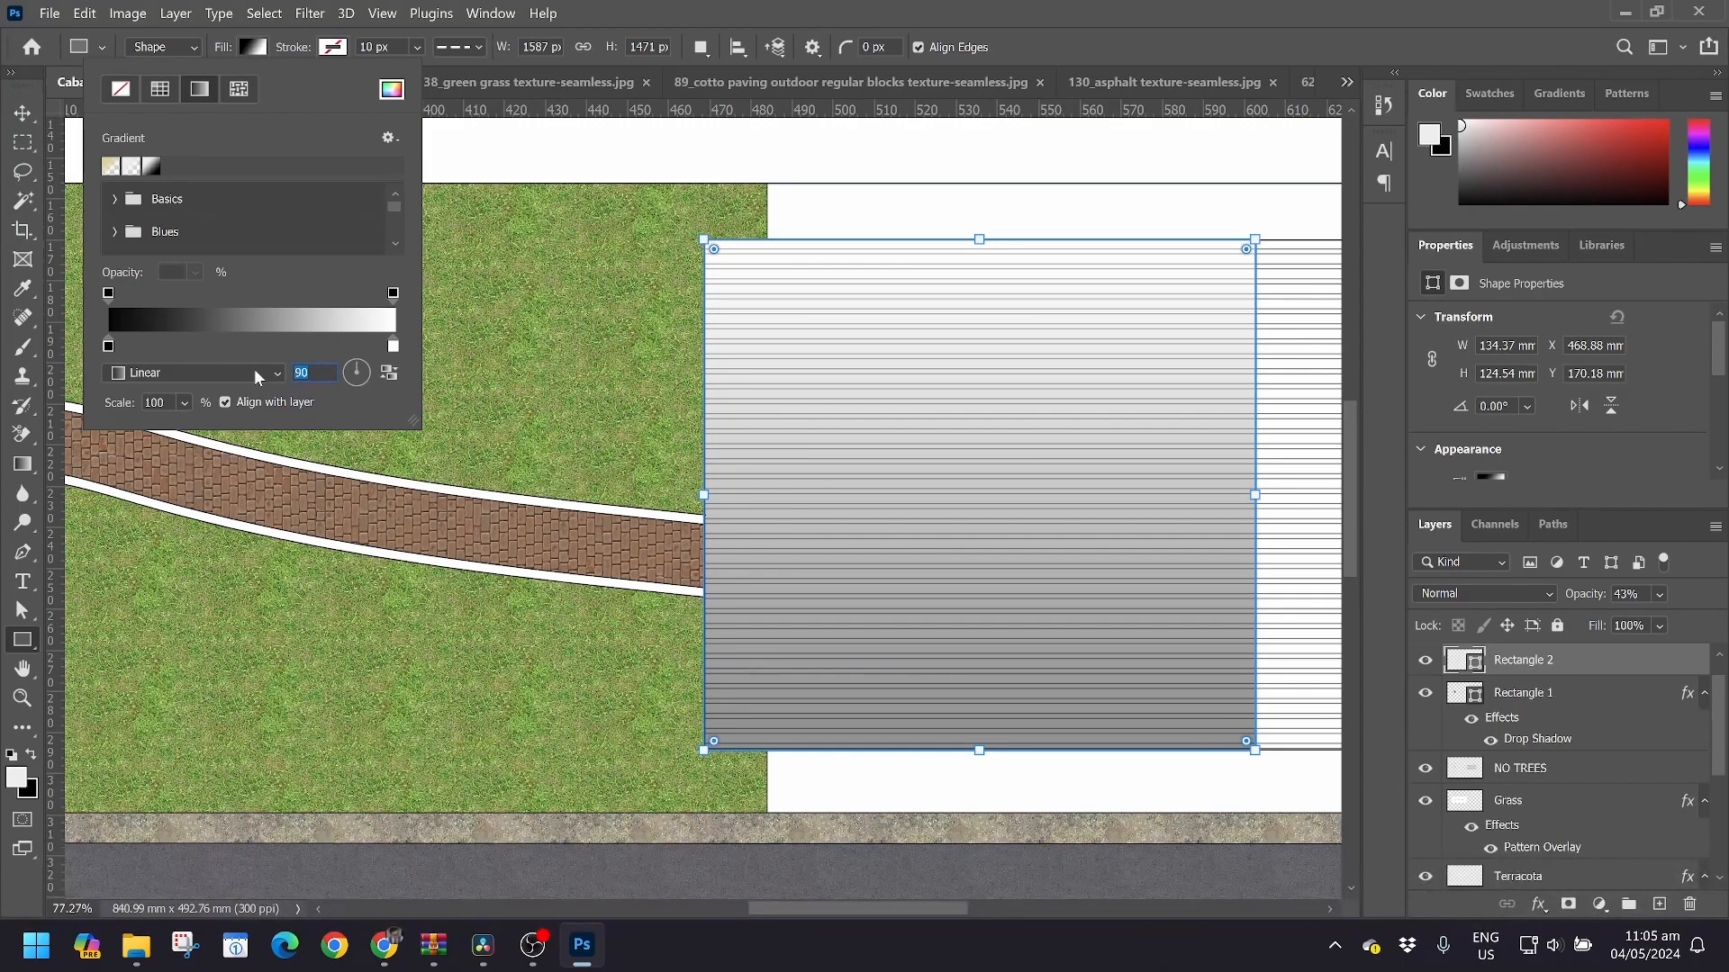
type("0")
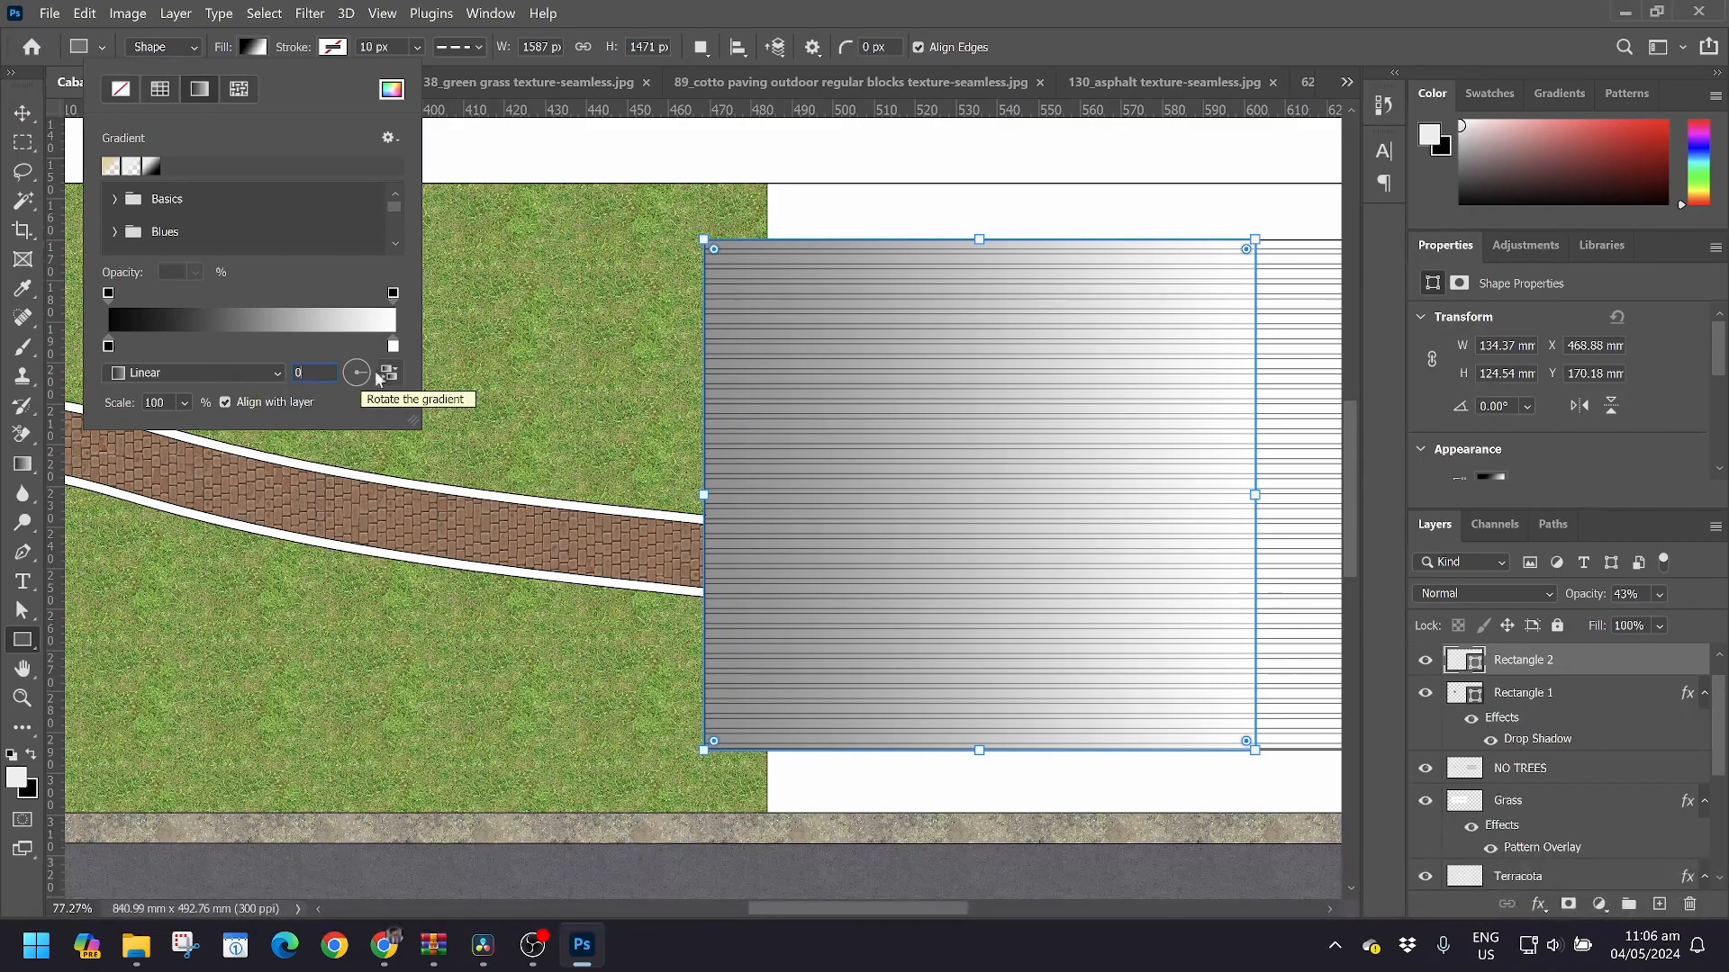
scroll(335, 375, "down", 9)
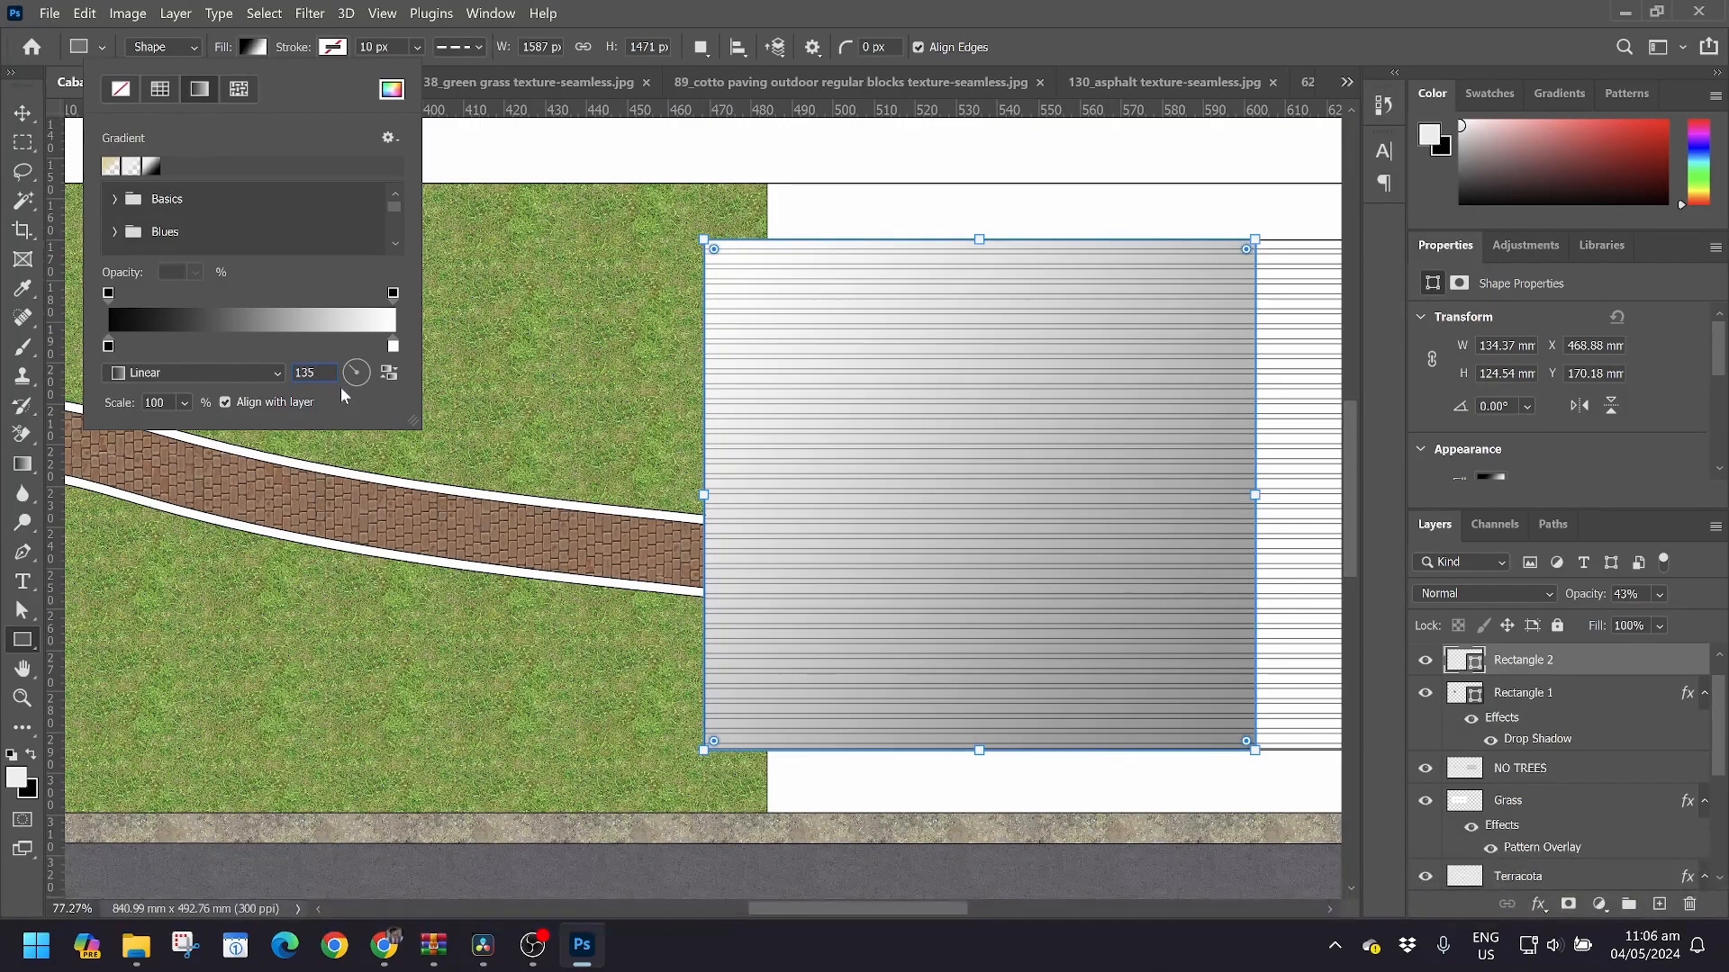
key("BackSpace")
type("180")
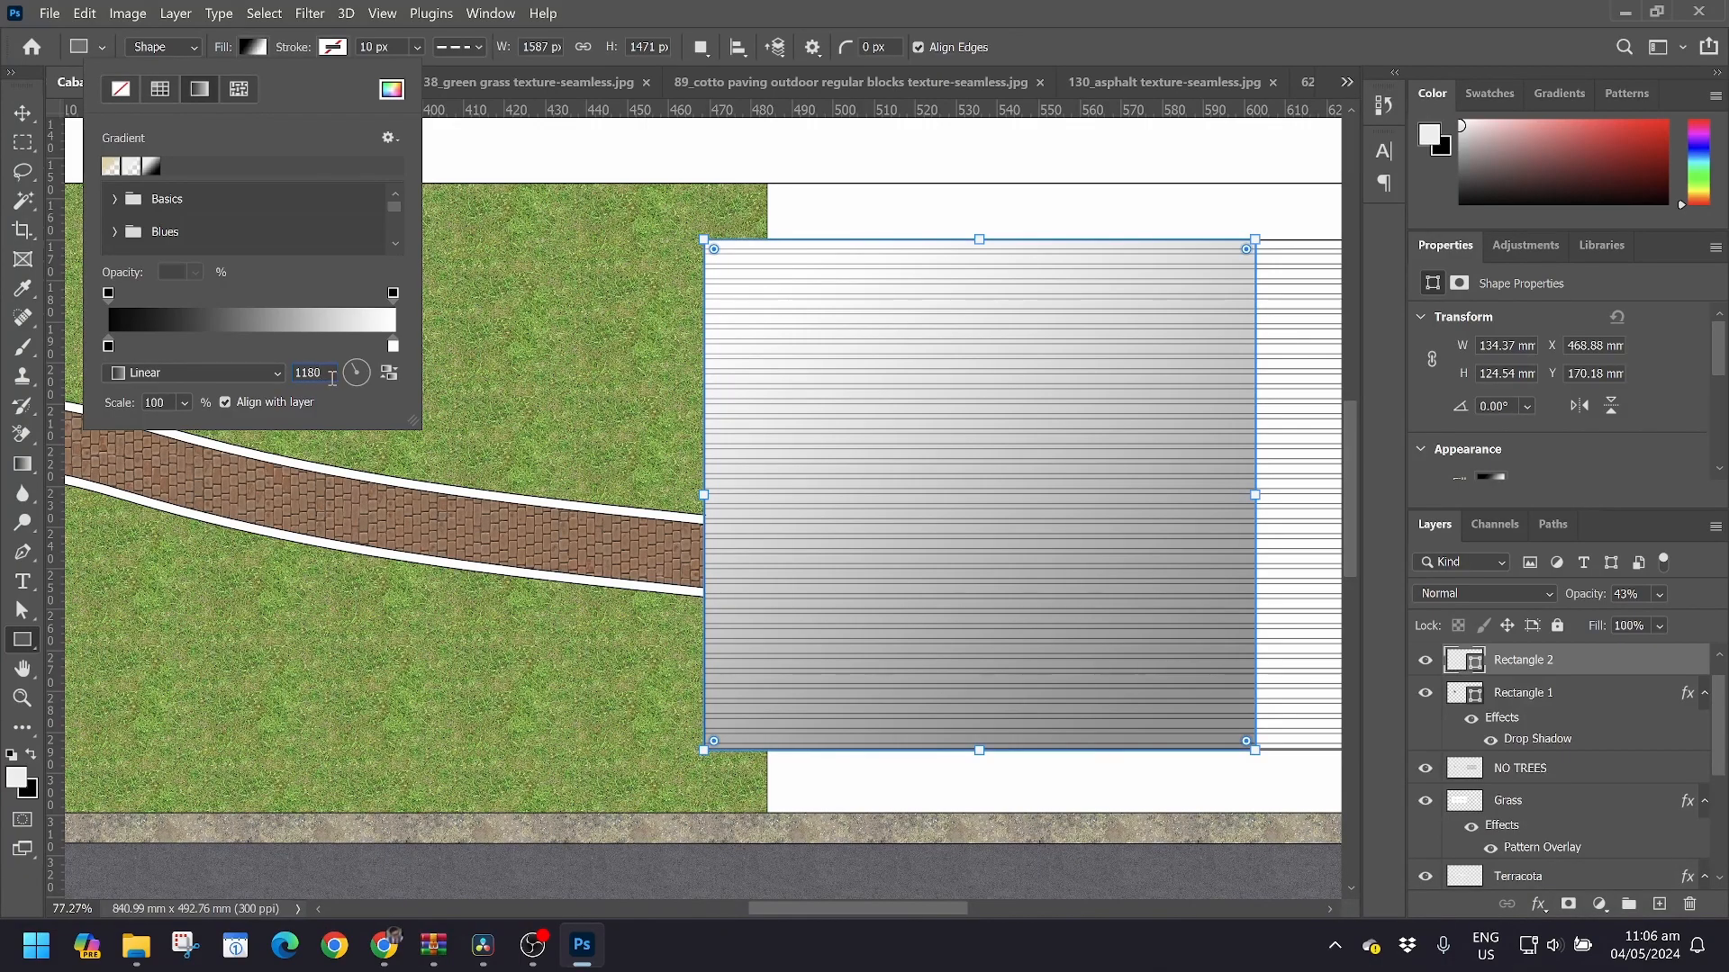
key("BackSpace")
key("BackSpace")
key("BackSpace")
type("80")
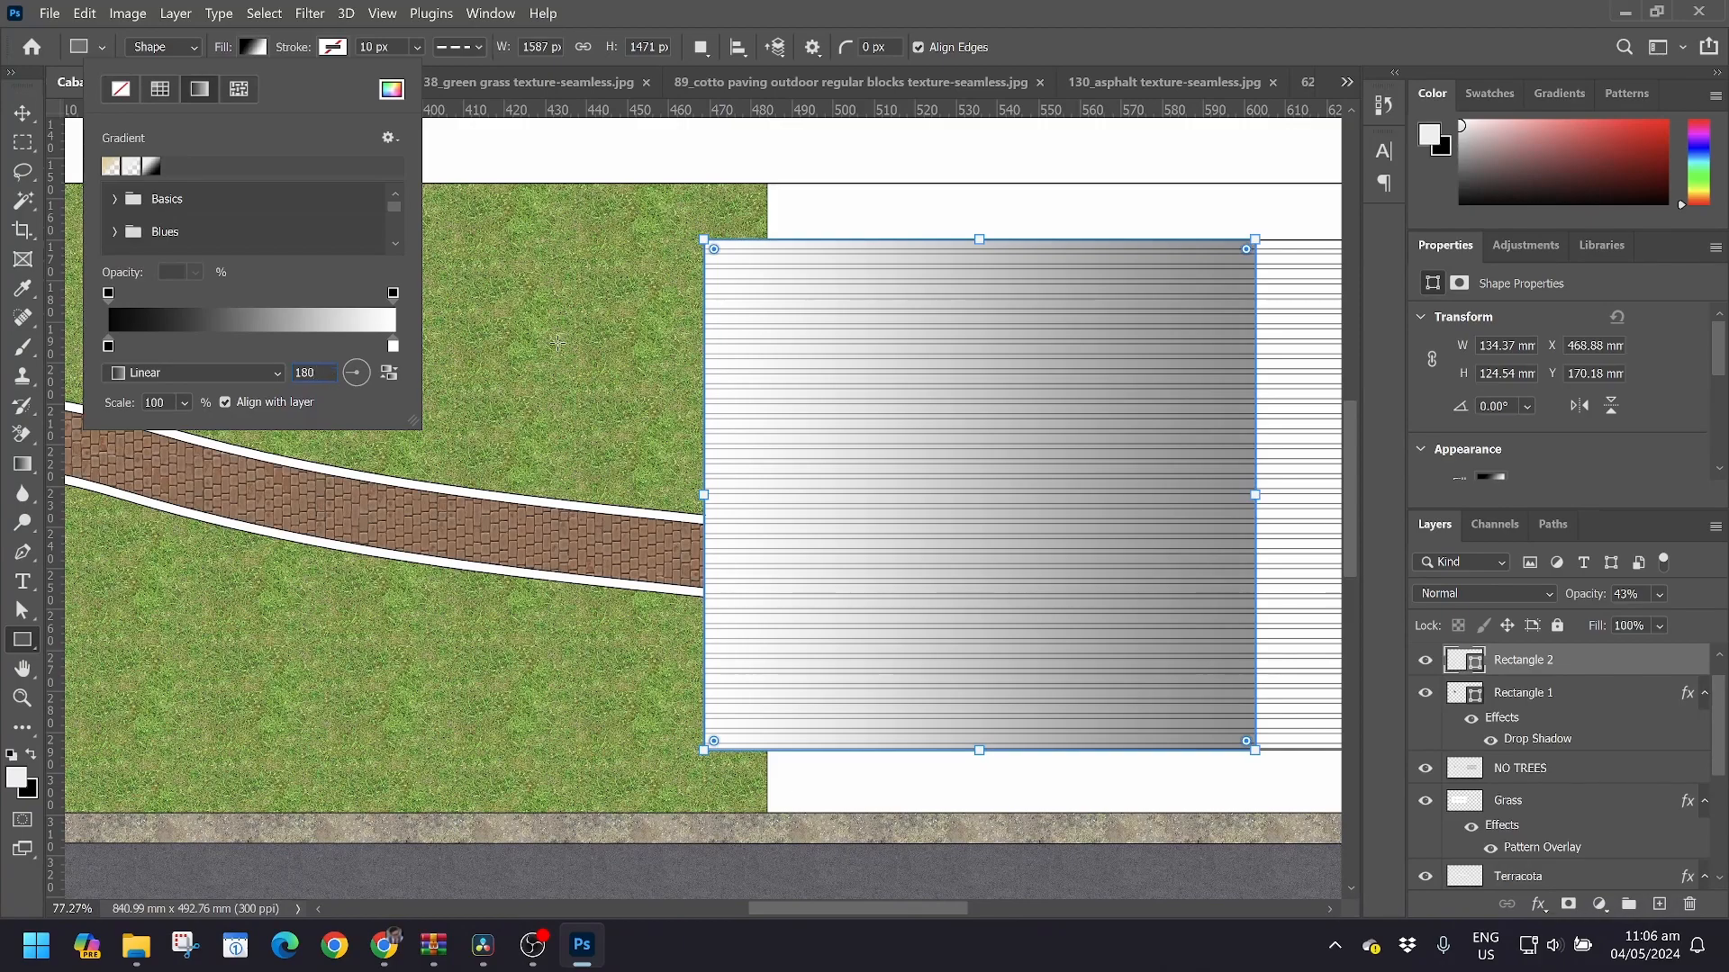
Recolor the gradient's white stop to dark gray 313131 and deselect the shape
double_click(393, 351)
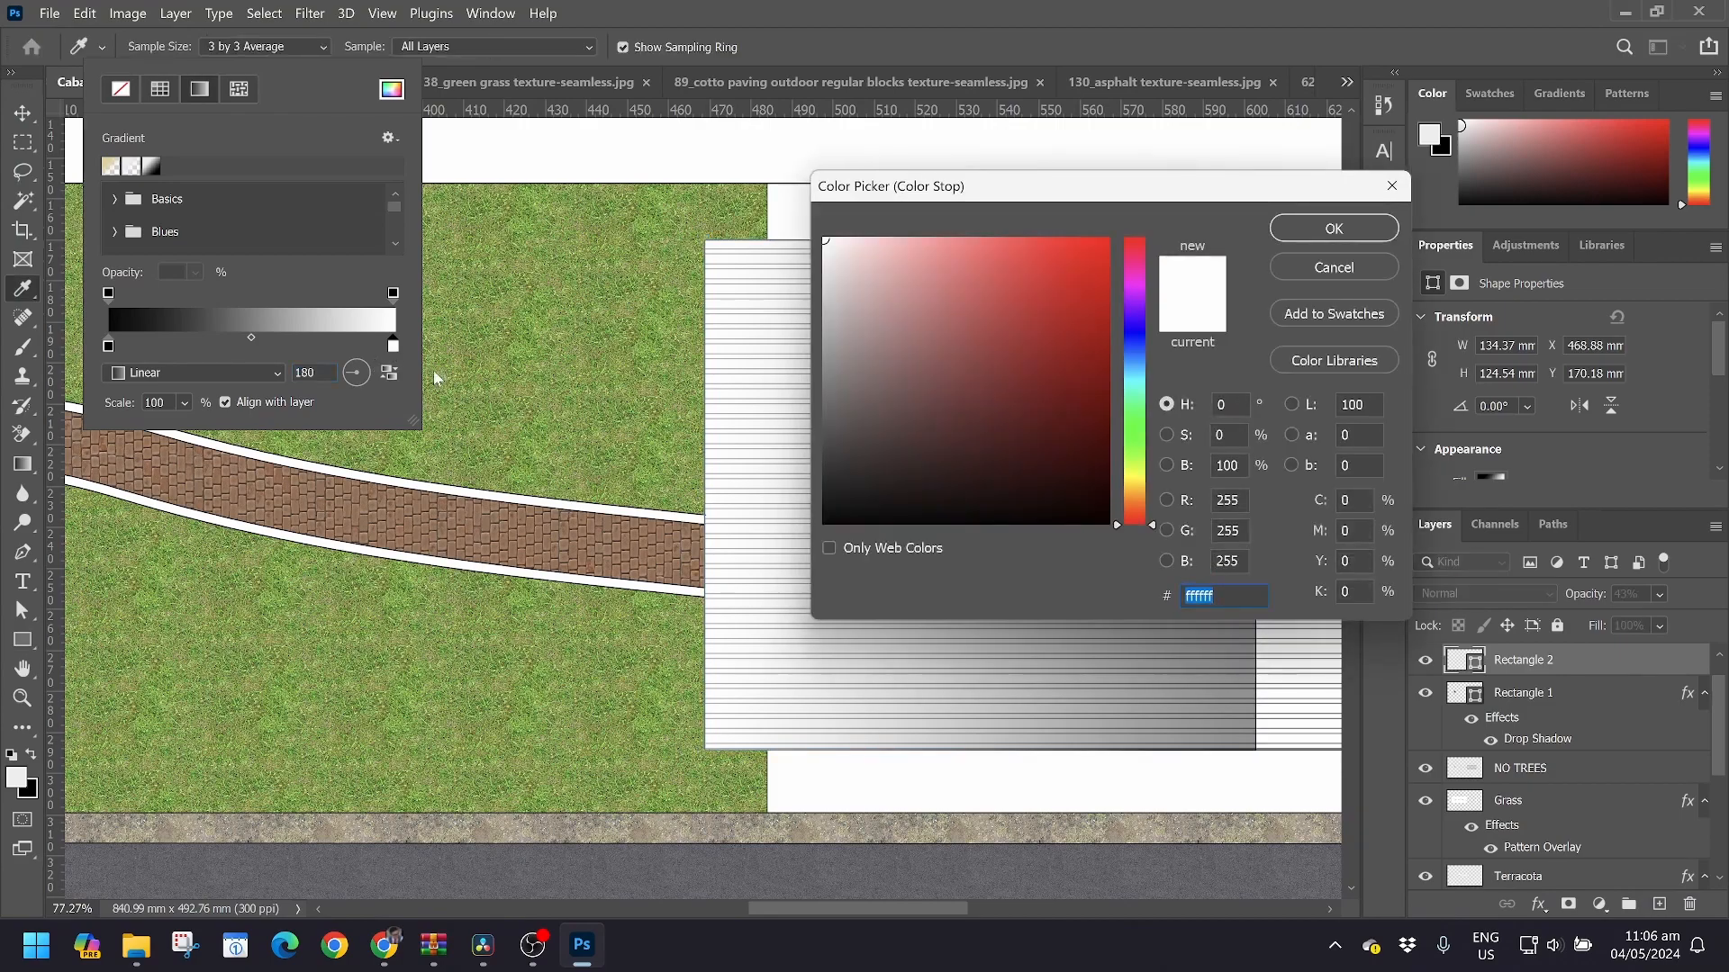
left_click(845, 427)
left_click_drag(846, 426, 825, 469)
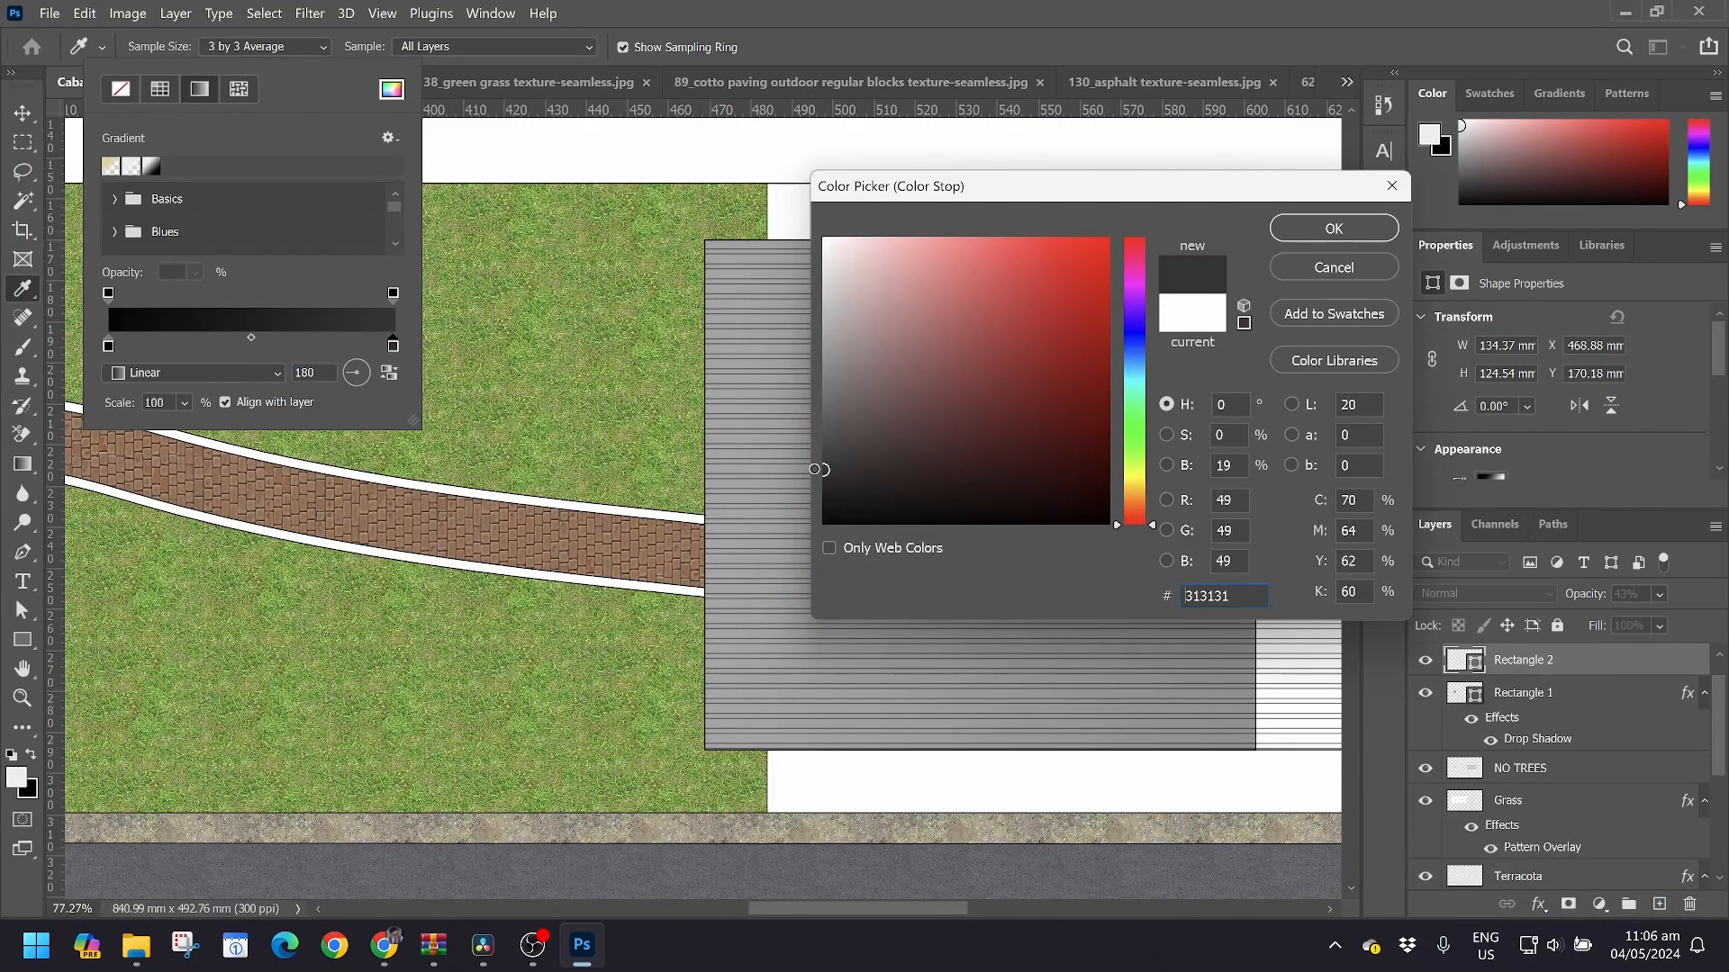
left_click(1334, 229)
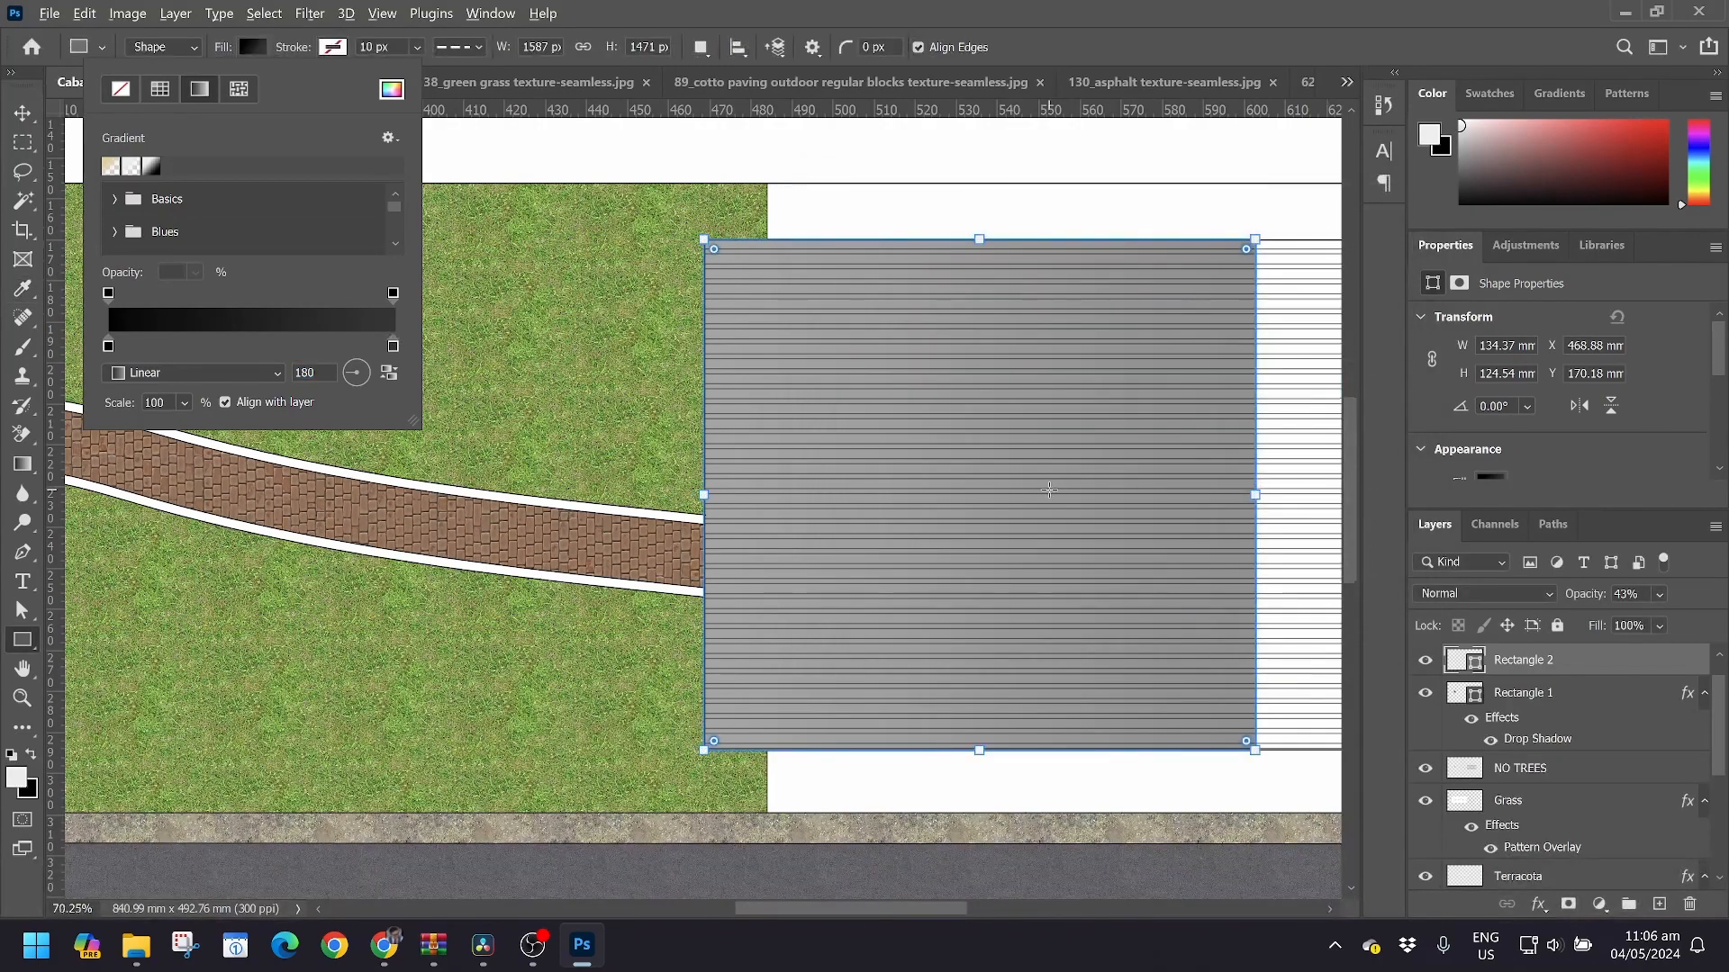
scroll(1044, 487, "down", 3)
key("v")
left_click(515, 223)
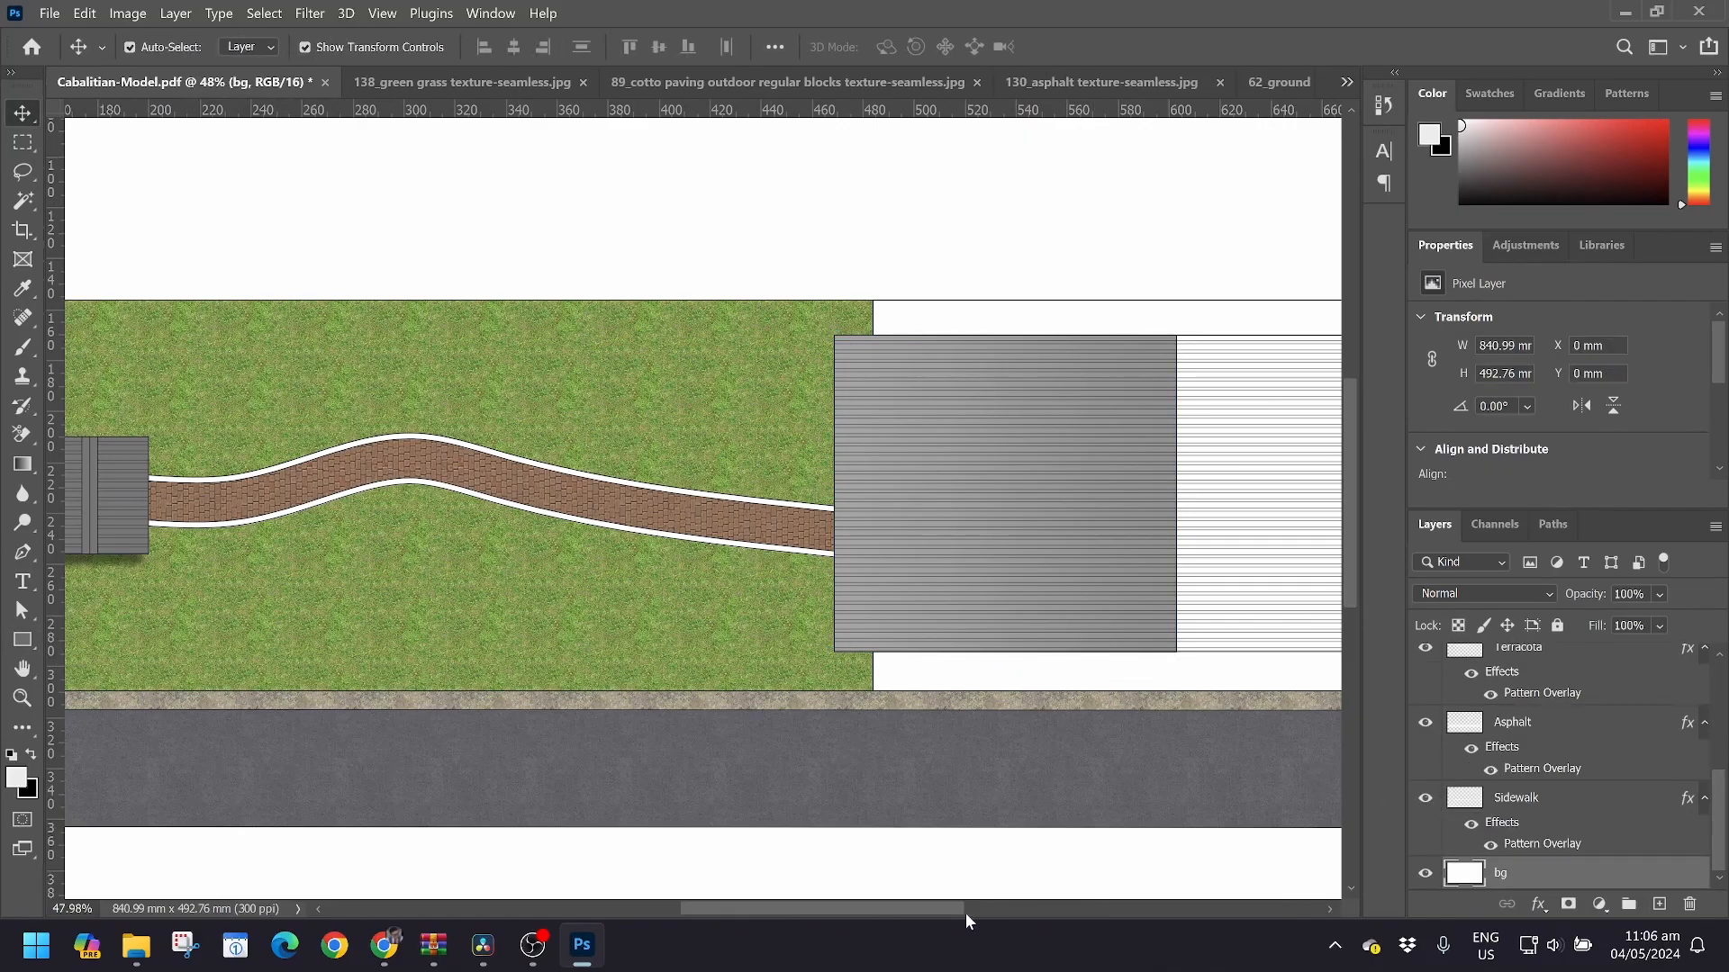
Draw a rectangle shape of about 1115 × 1467 px over the large roof's narrower right section
scroll(972, 910, "right", 4)
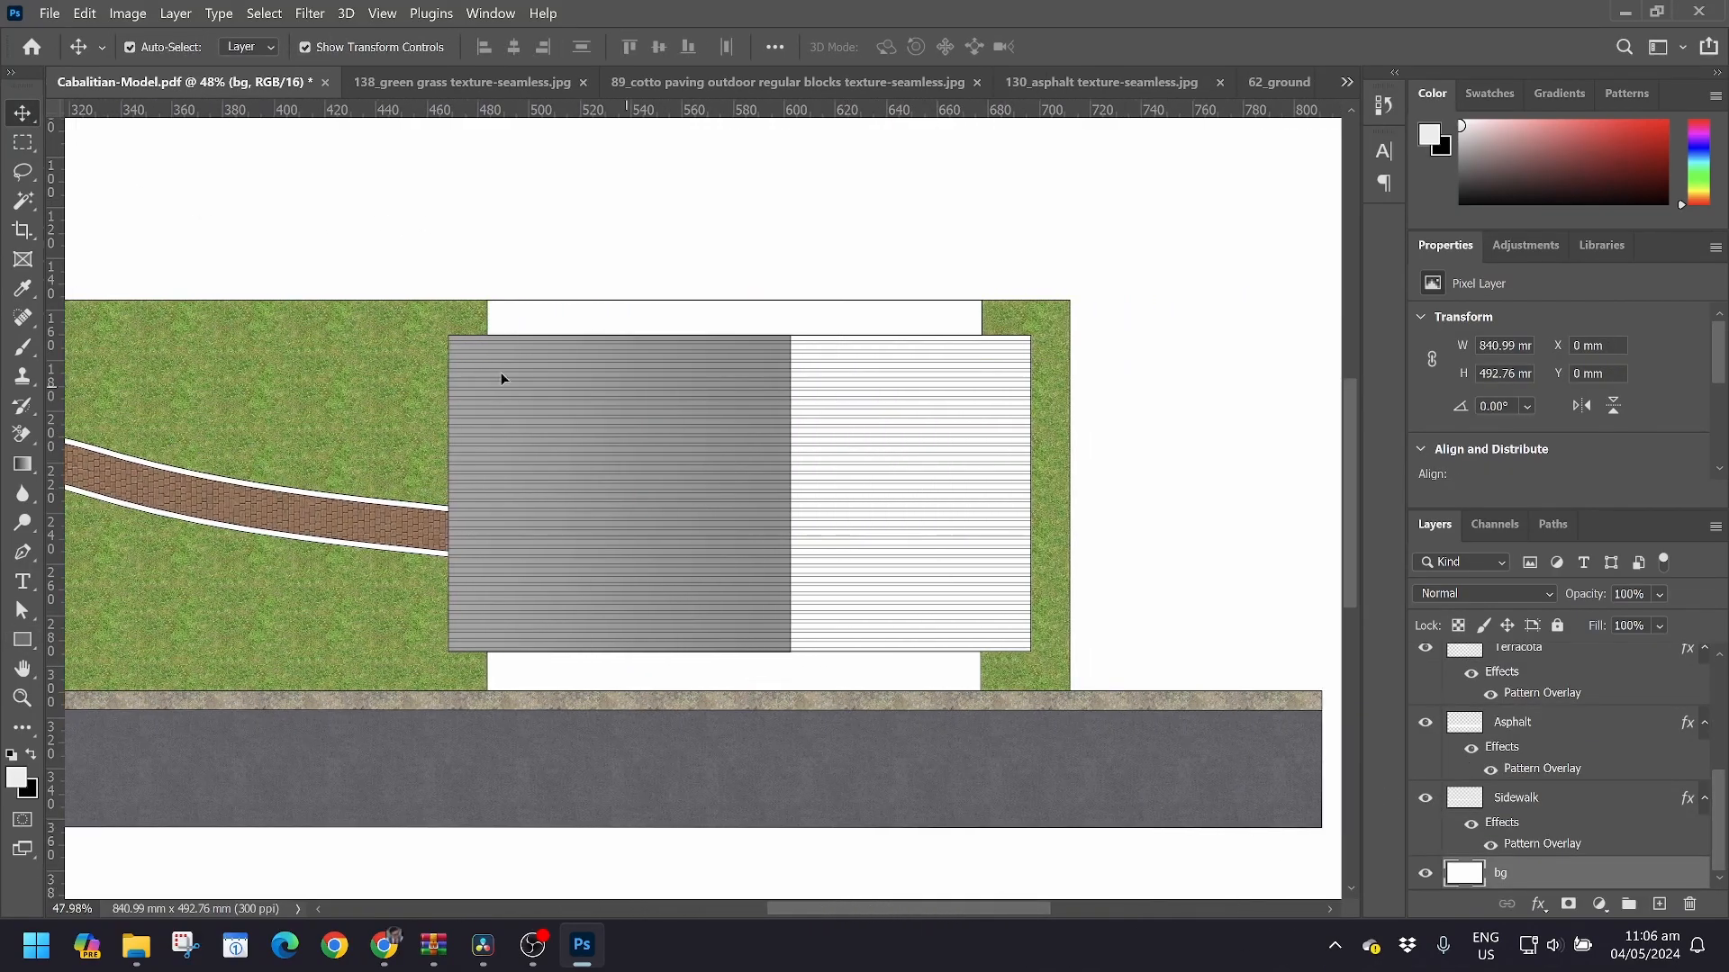
left_click(22, 641)
scroll(818, 361, "up", 6)
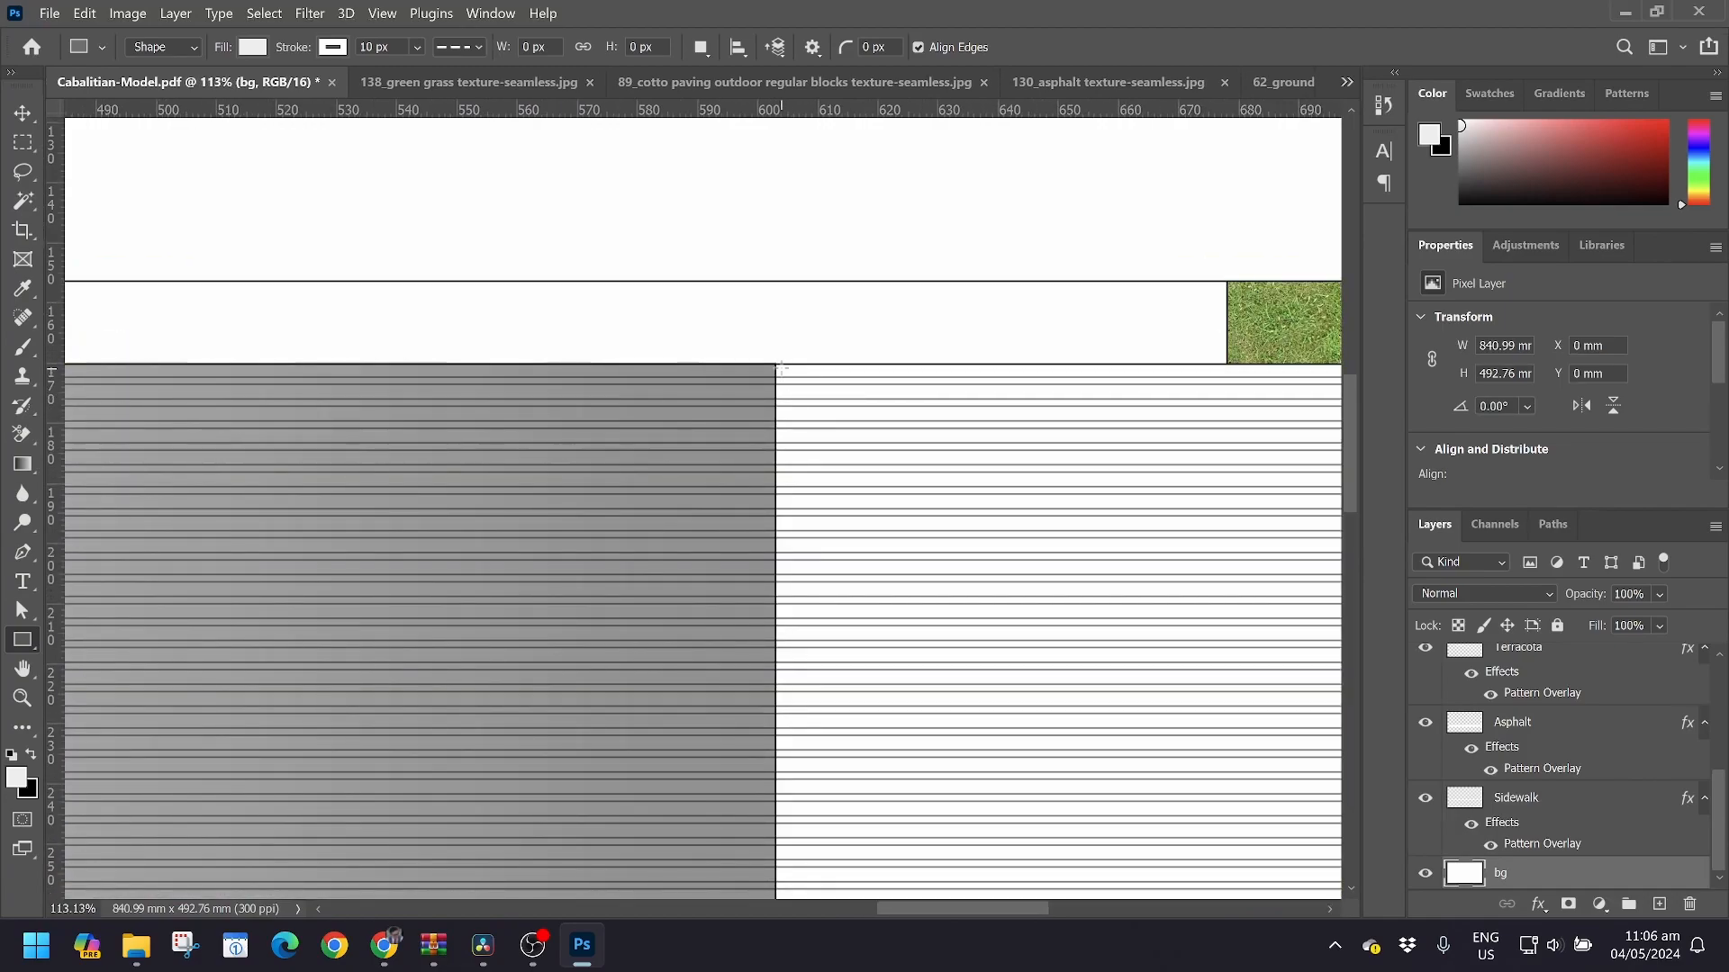
left_click_drag(775, 364, 1088, 701)
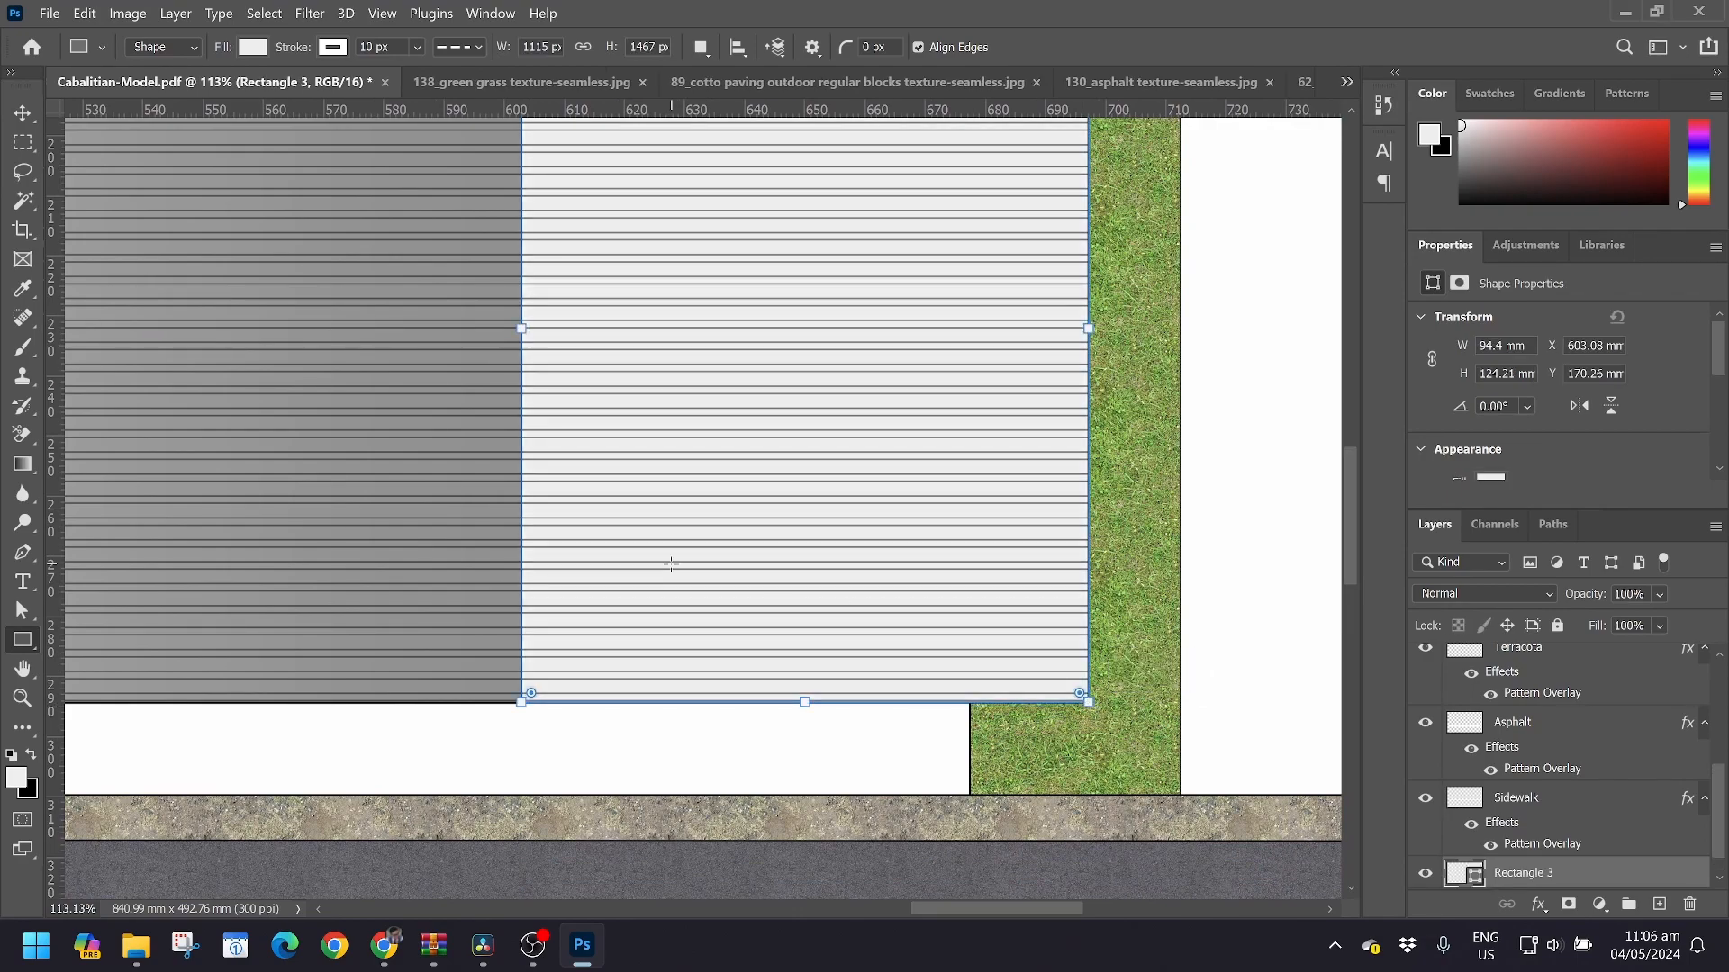
Fill the large roof's right rectangle with a linear gradient and recolor its white stop to dark gray 454444
scroll(671, 564, "down", 1)
scroll(671, 565, "up", 2)
scroll(670, 565, "down", 1, "alt")
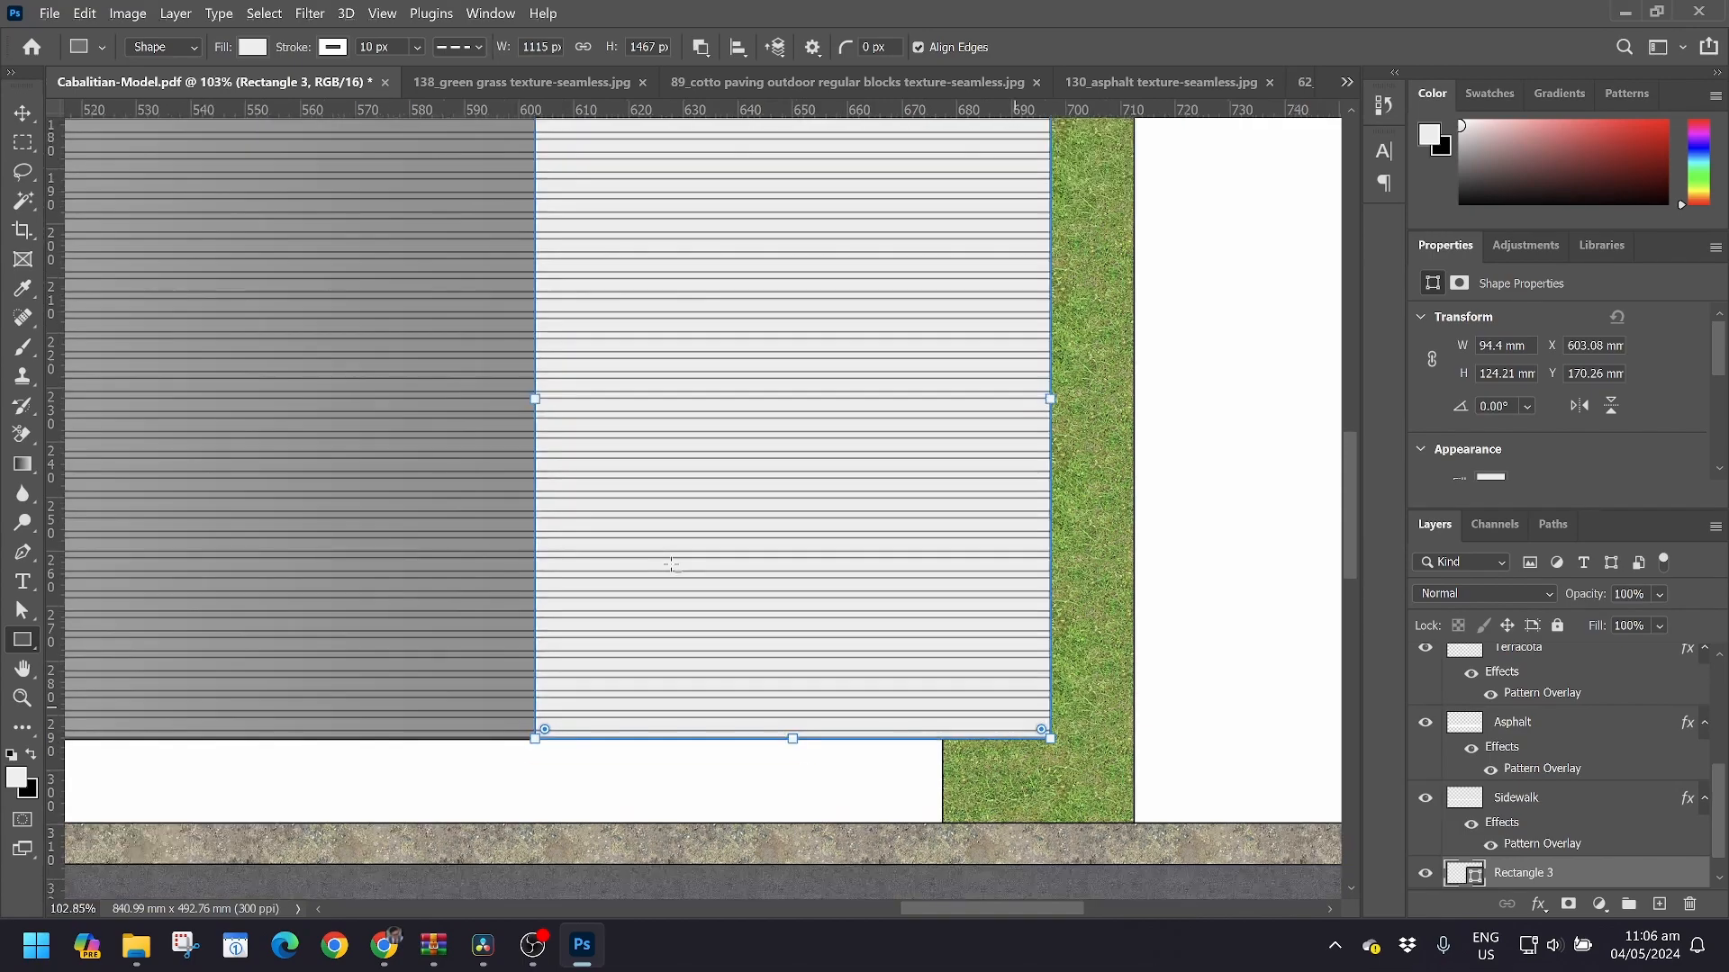
scroll(671, 564, "down", 2, "alt")
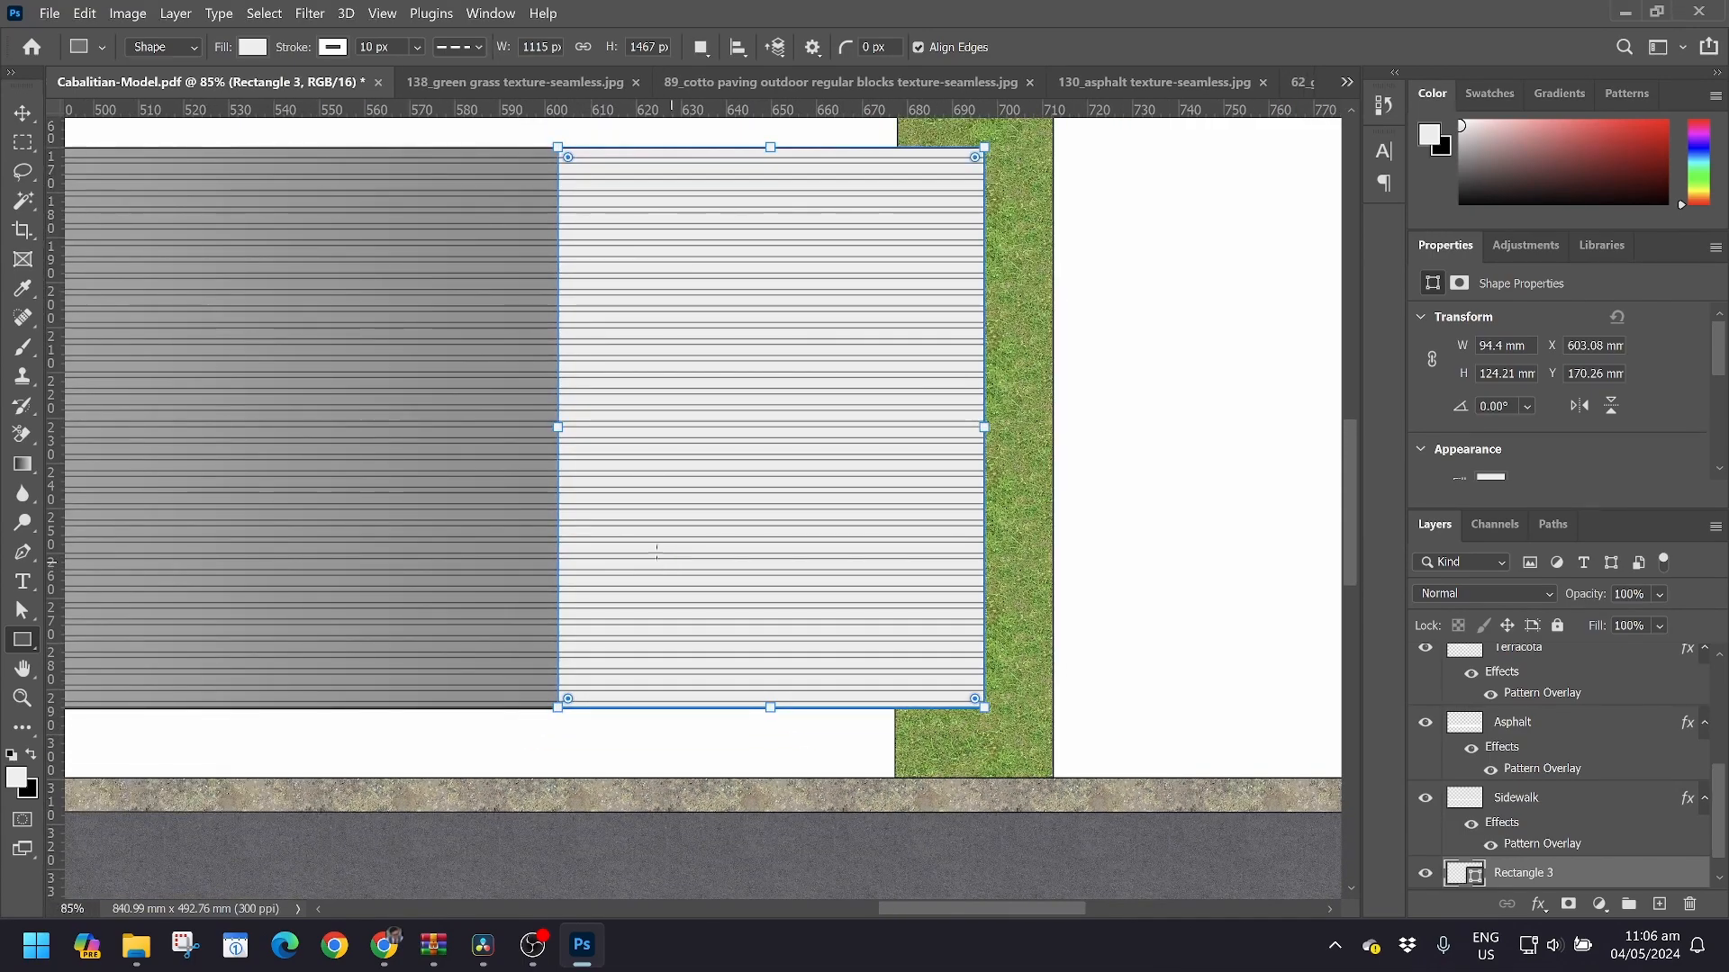
left_click(252, 48)
left_click(199, 88)
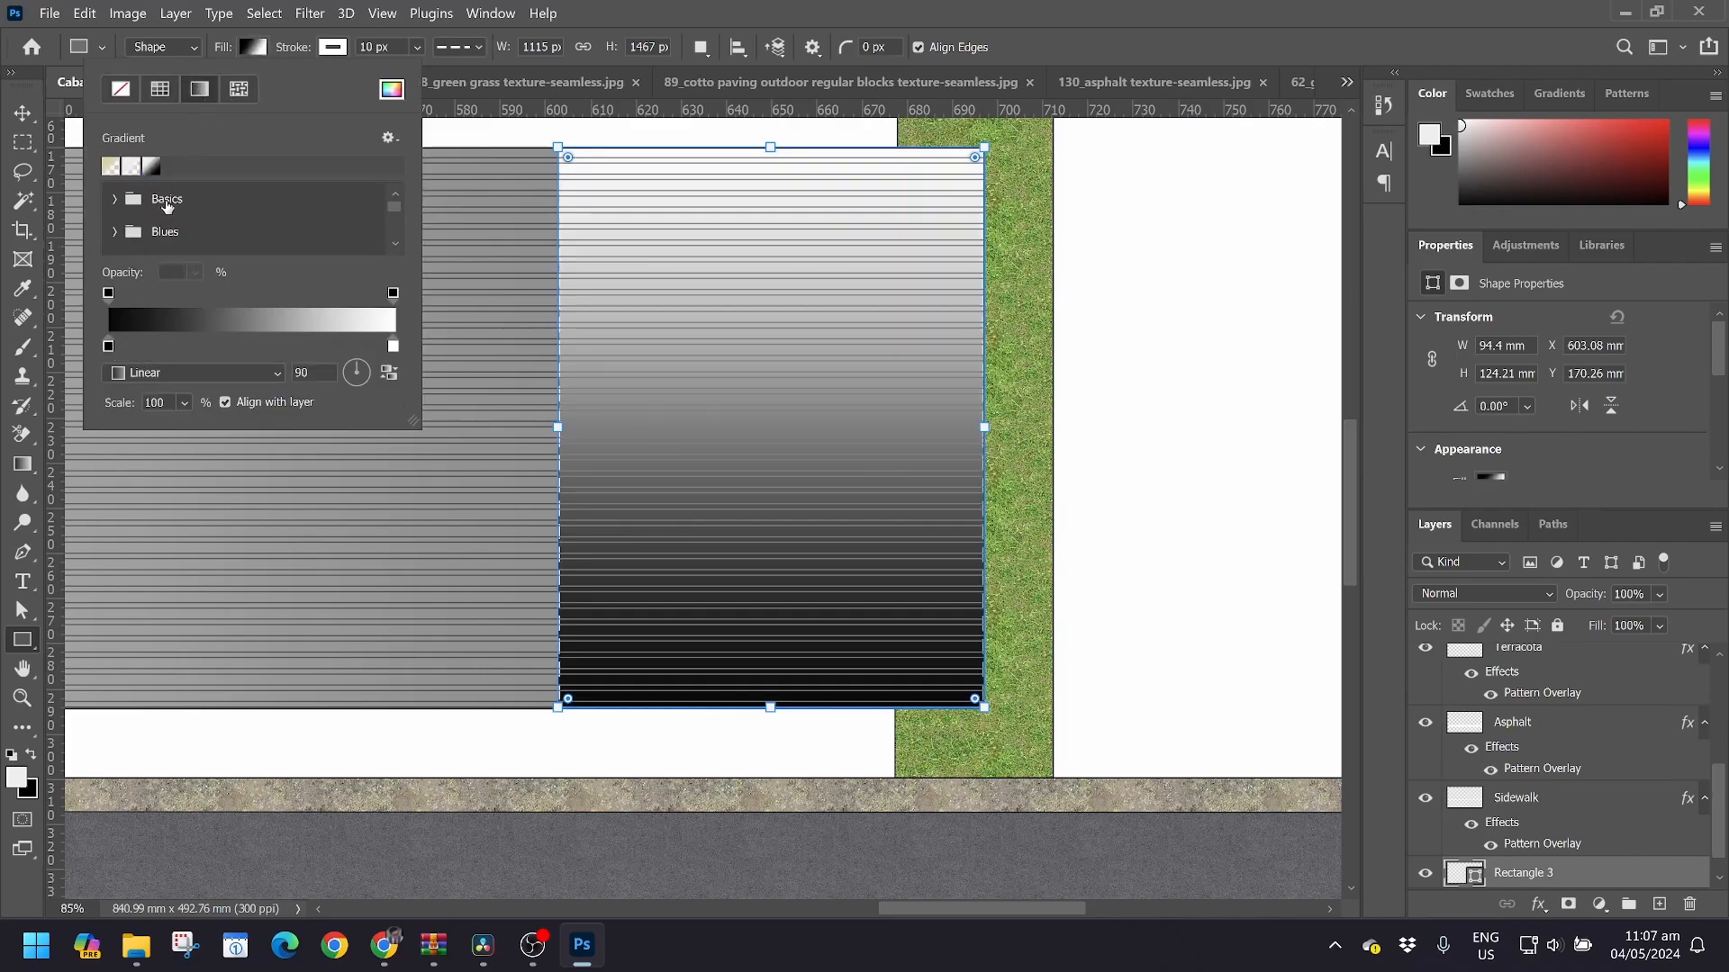
double_click(392, 347)
mouse_move(925, 517)
left_mouse_down()
mouse_move(826, 475)
mouse_move(828, 448)
left_mouse_up()
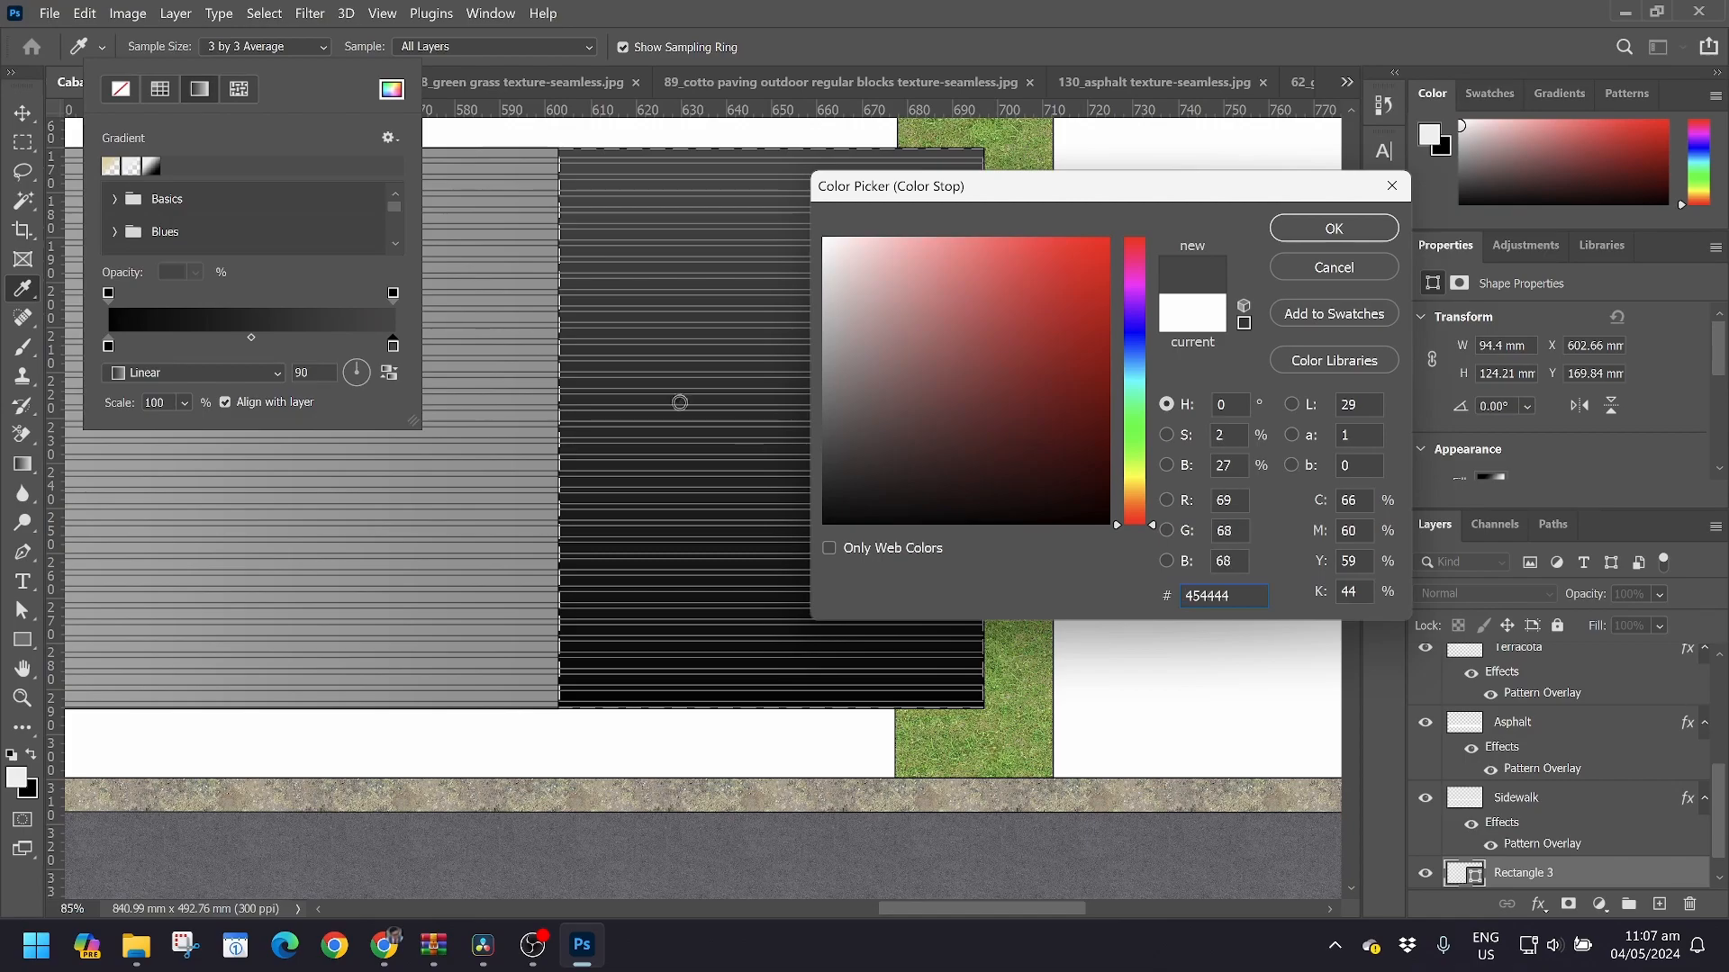
left_click(1339, 241)
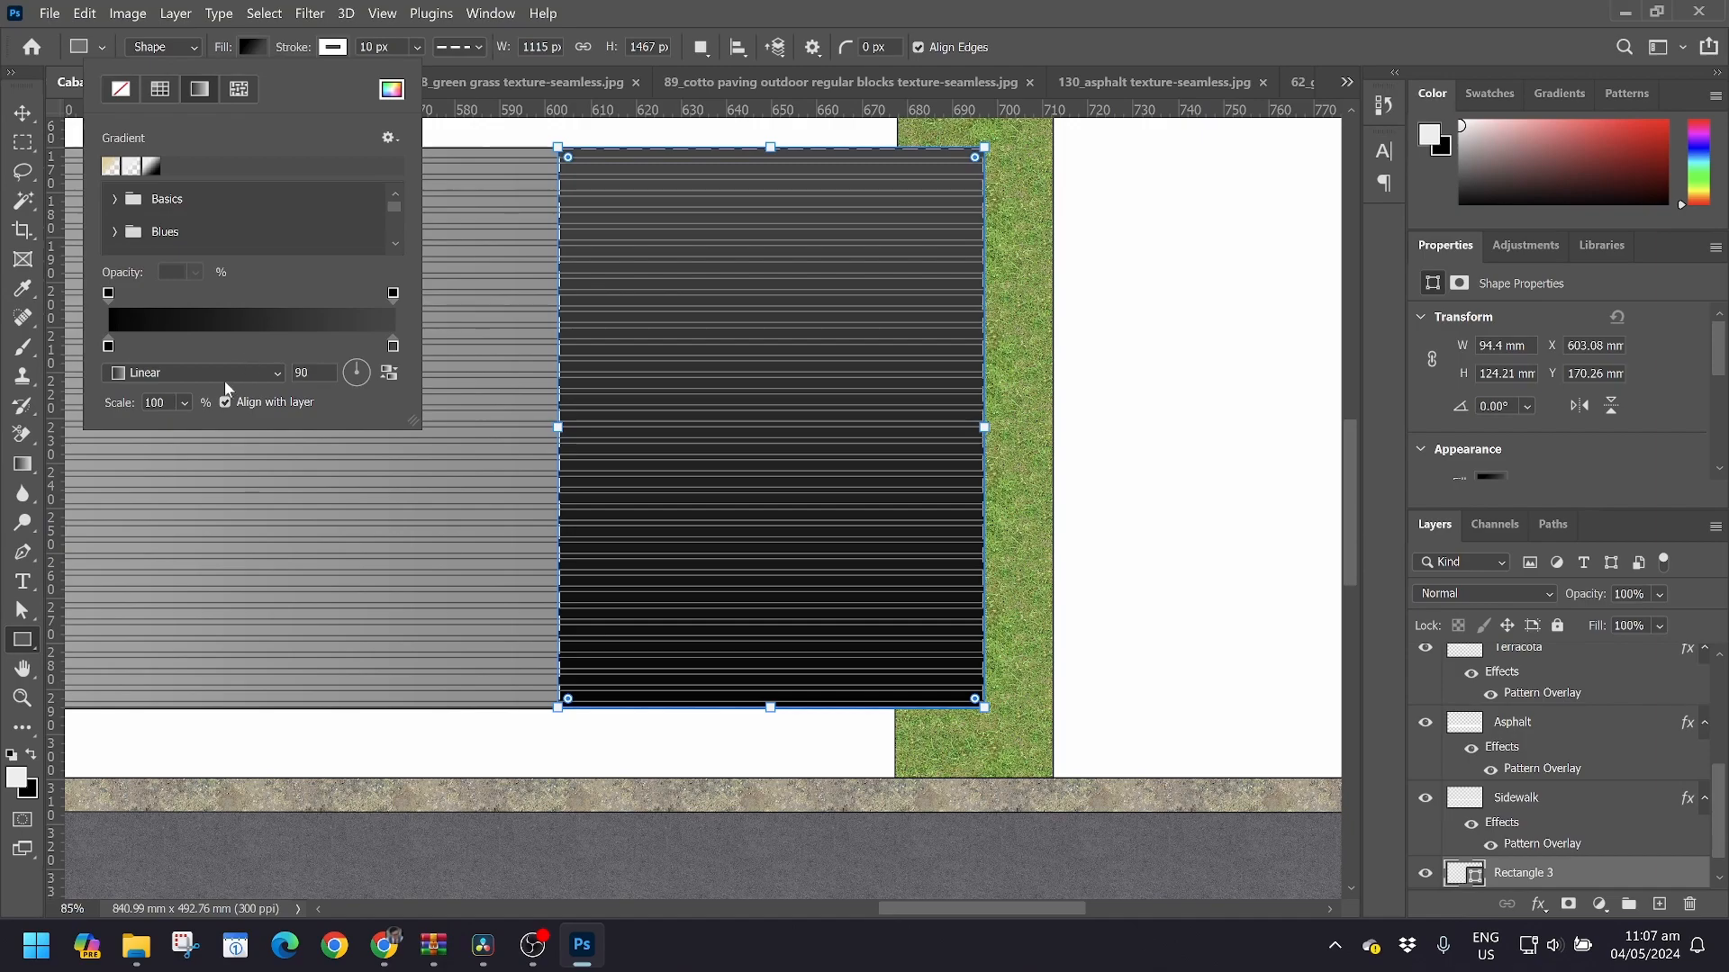
Recolor the gradient's black stop to medium gray 797979 and set the gradient angle to -180°
double_click(109, 346)
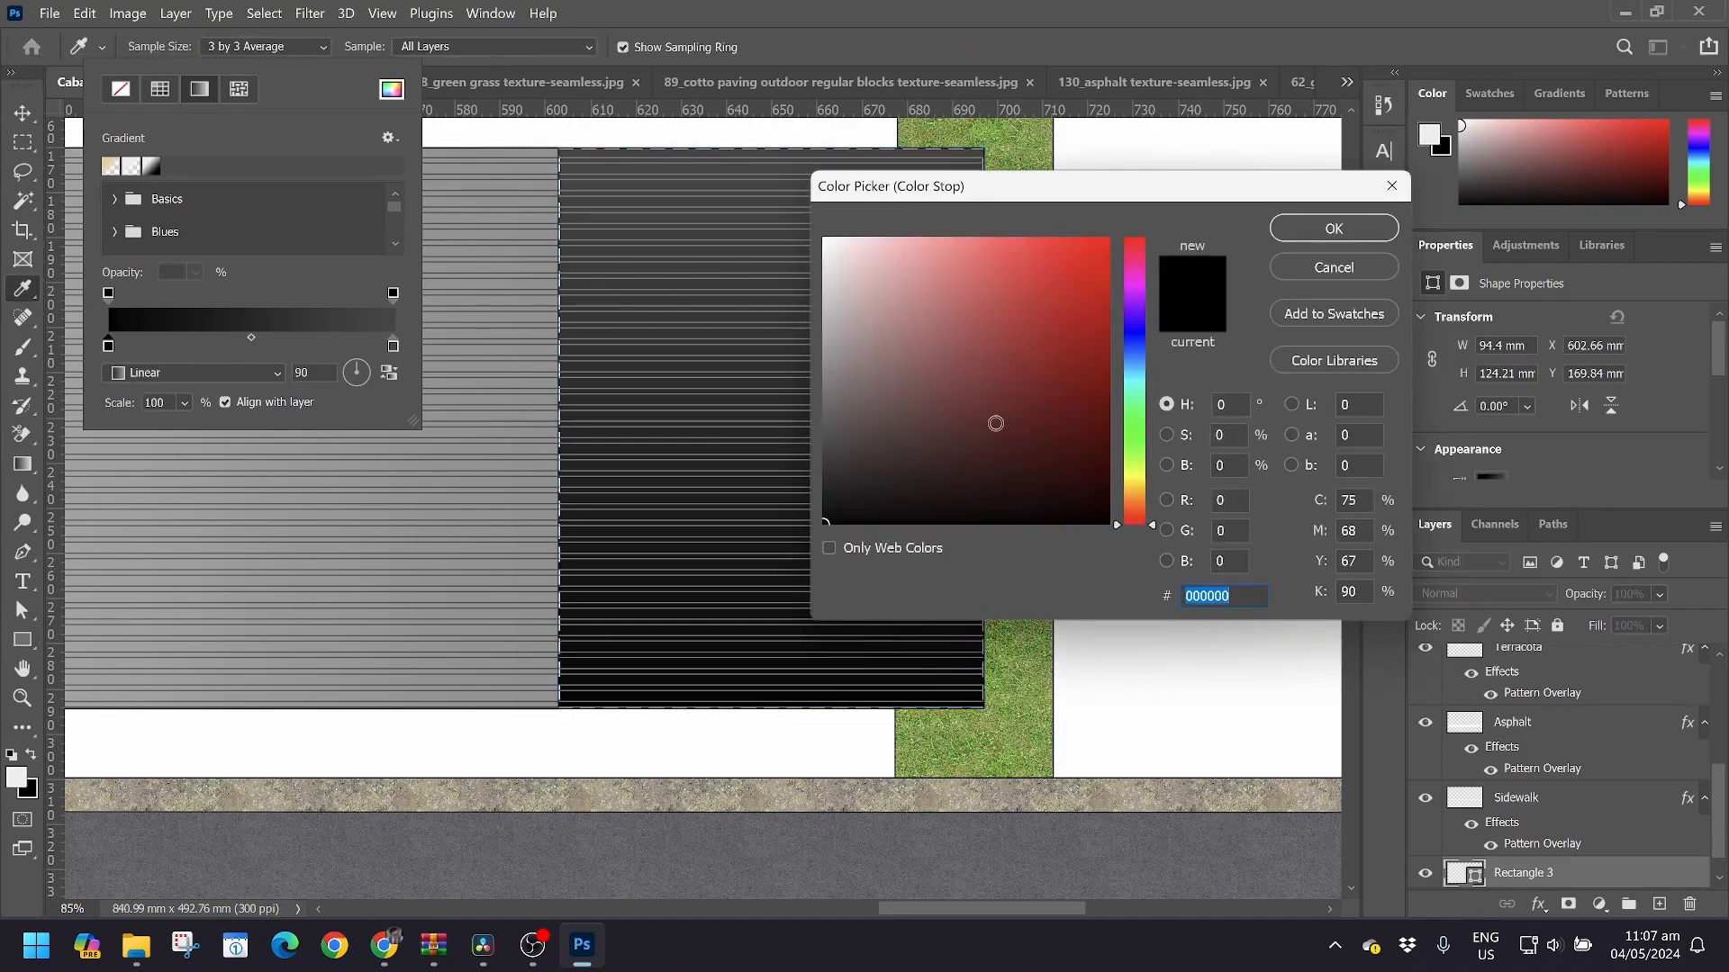
mouse_move(903, 405)
left_mouse_down()
mouse_move(825, 375)
mouse_move(826, 389)
left_mouse_up()
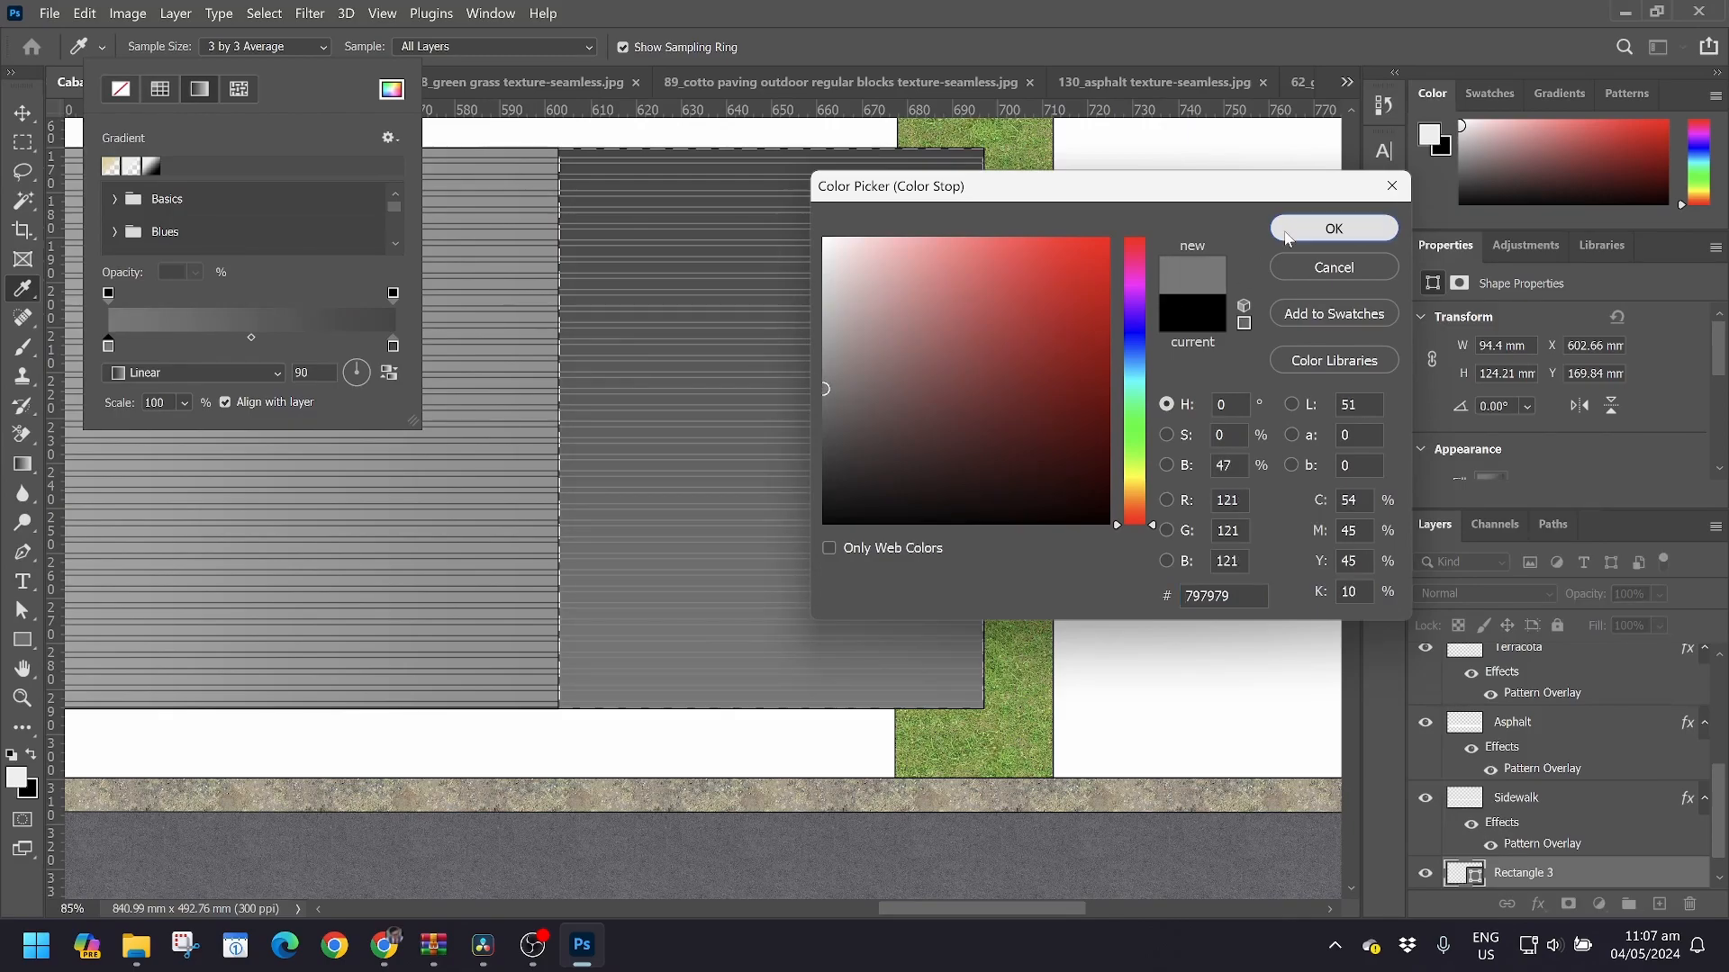
left_click(1288, 239)
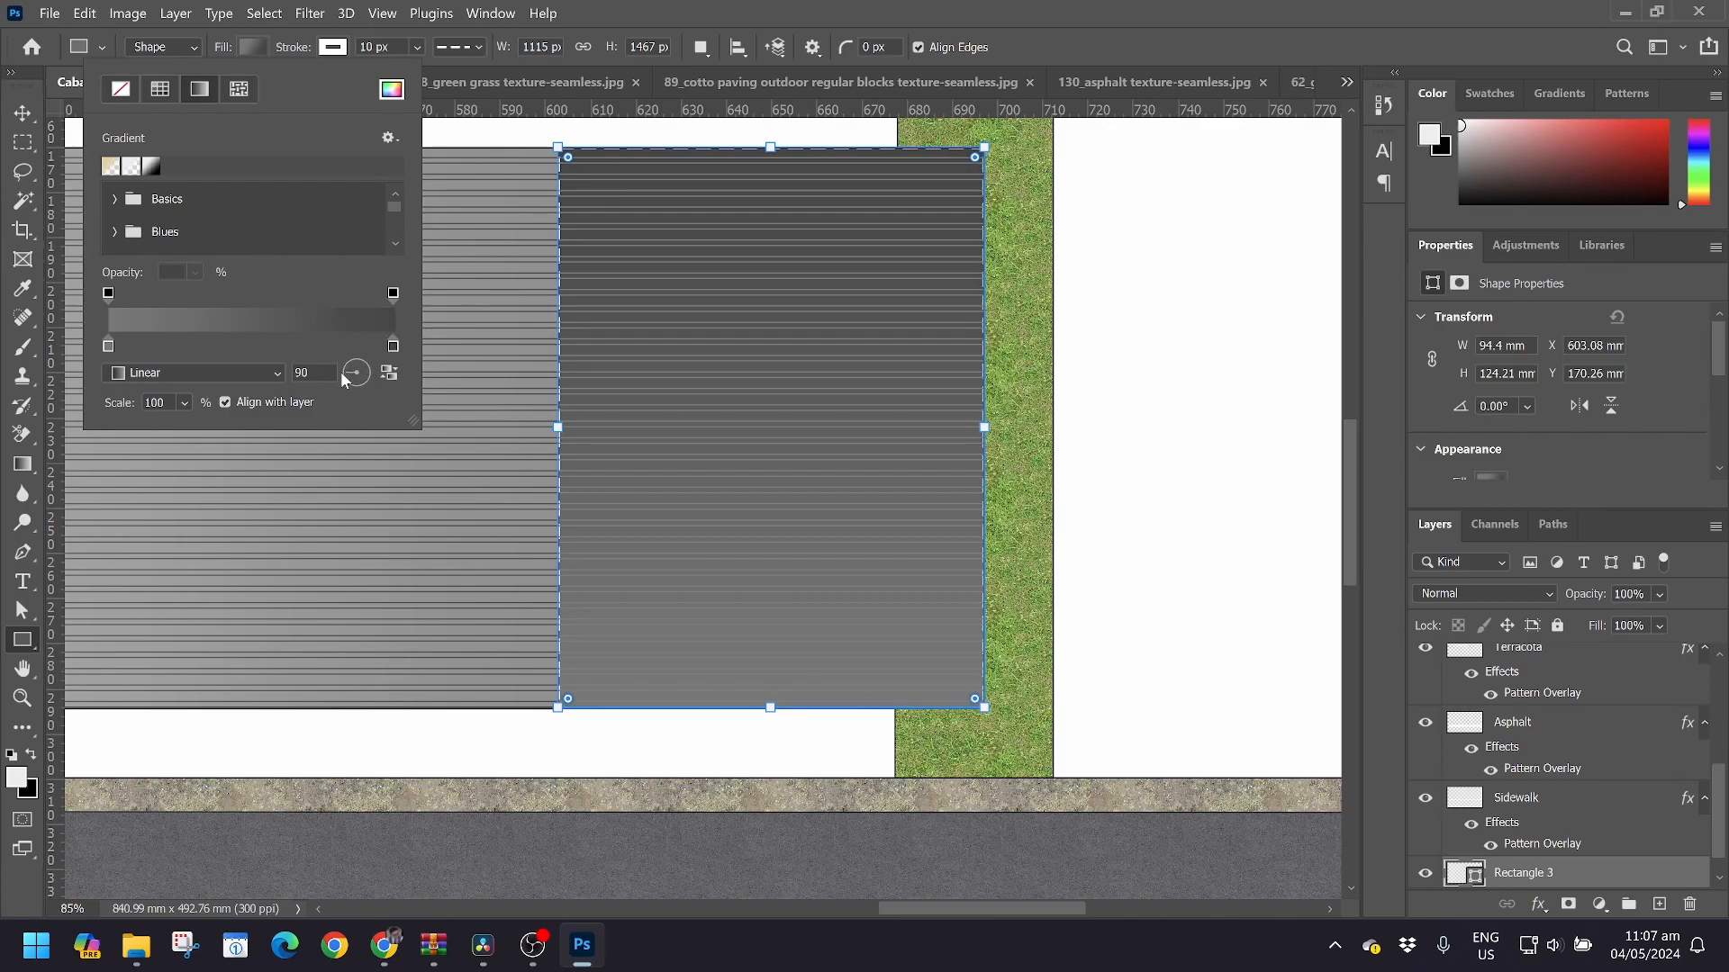
left_click(341, 371)
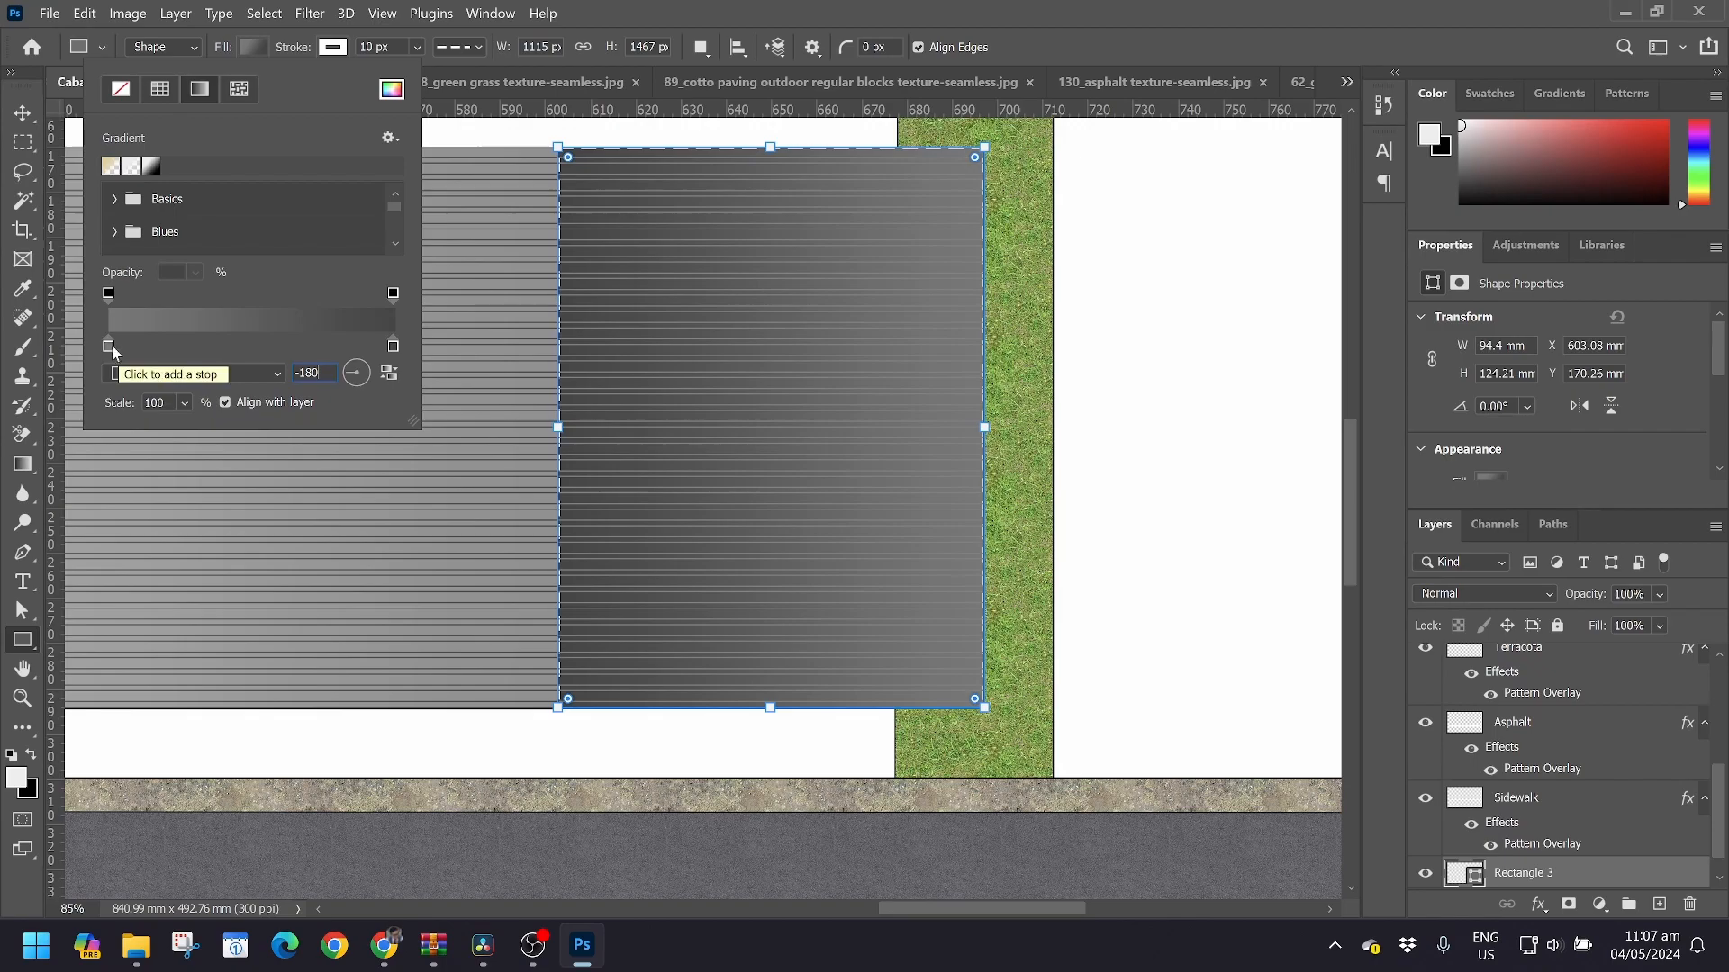
Darken the gradient's dark gray stop to 393939
double_click(393, 345)
mouse_move(849, 451)
left_mouse_down()
mouse_move(823, 376)
mouse_move(825, 464)
left_mouse_up()
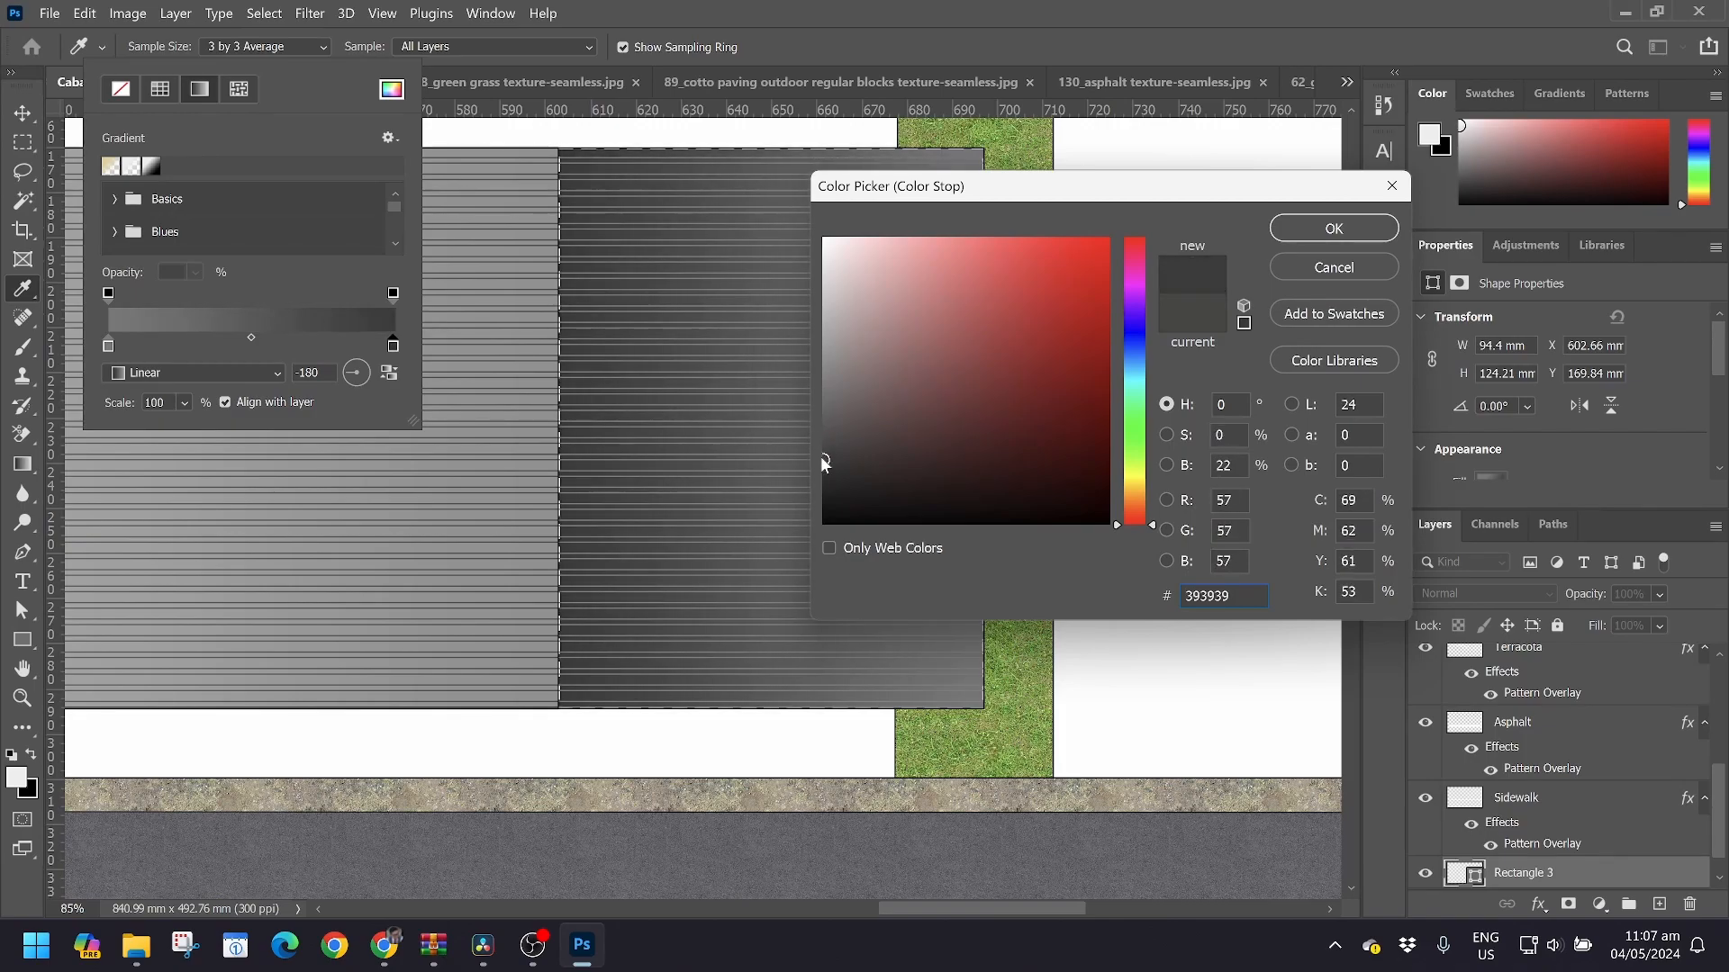
left_click(1384, 231)
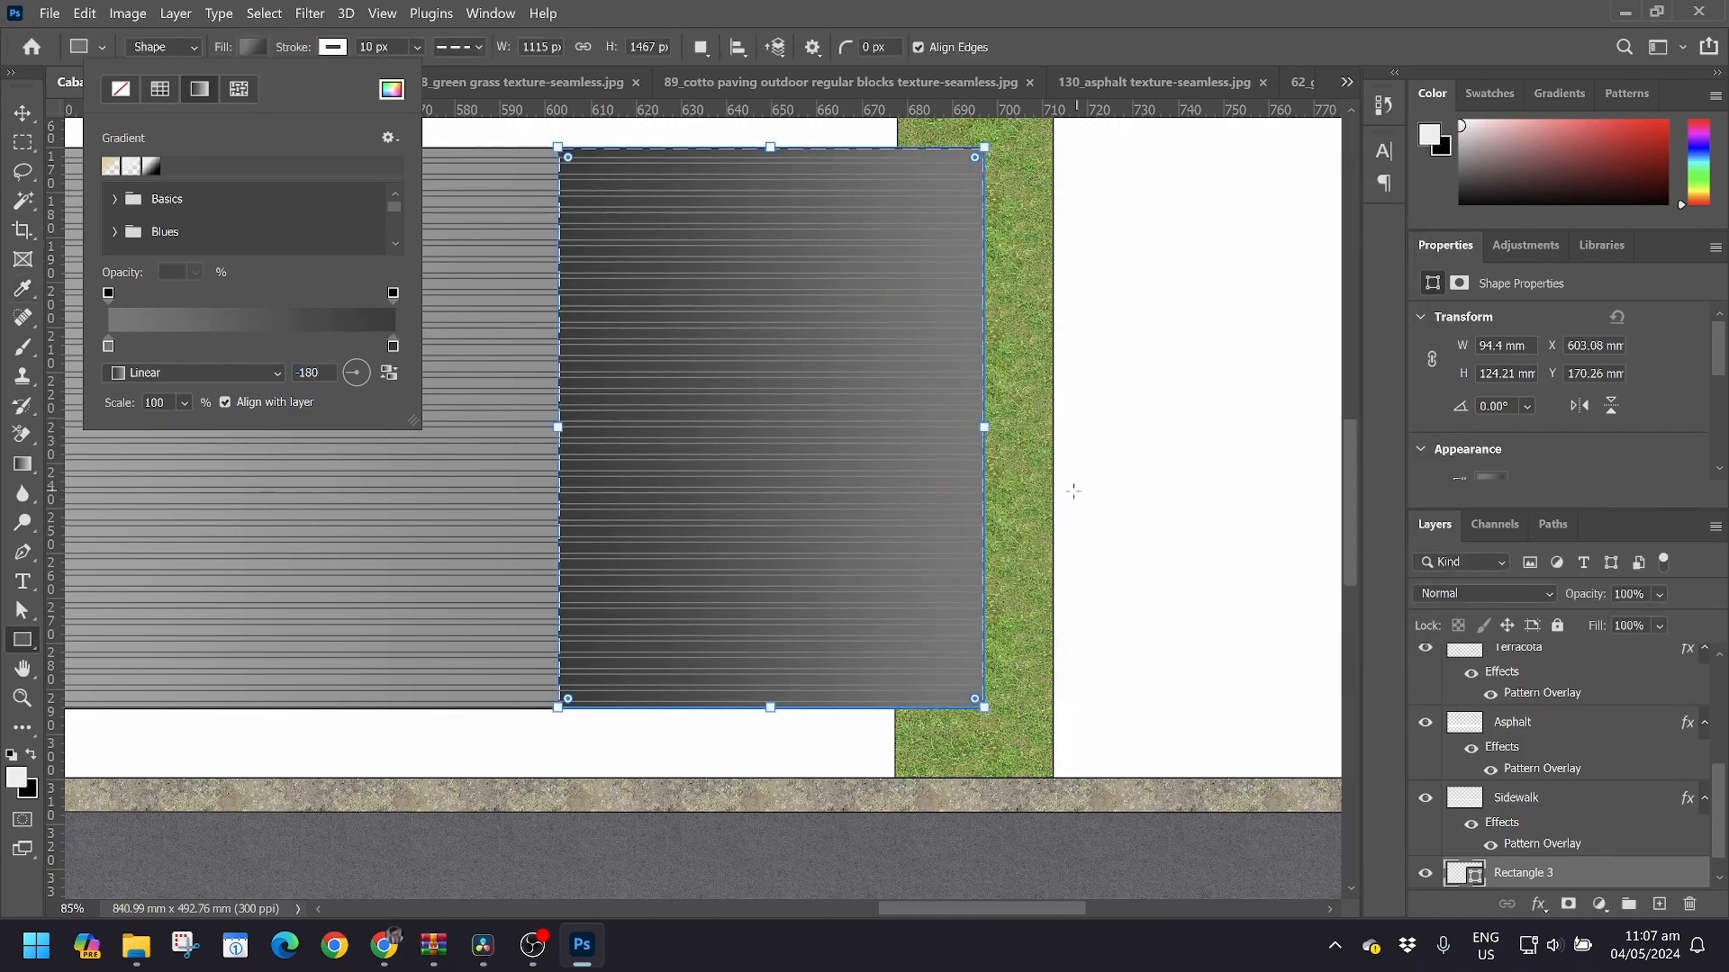
left_click(936, 906)
left_click_drag(944, 904, 898, 907)
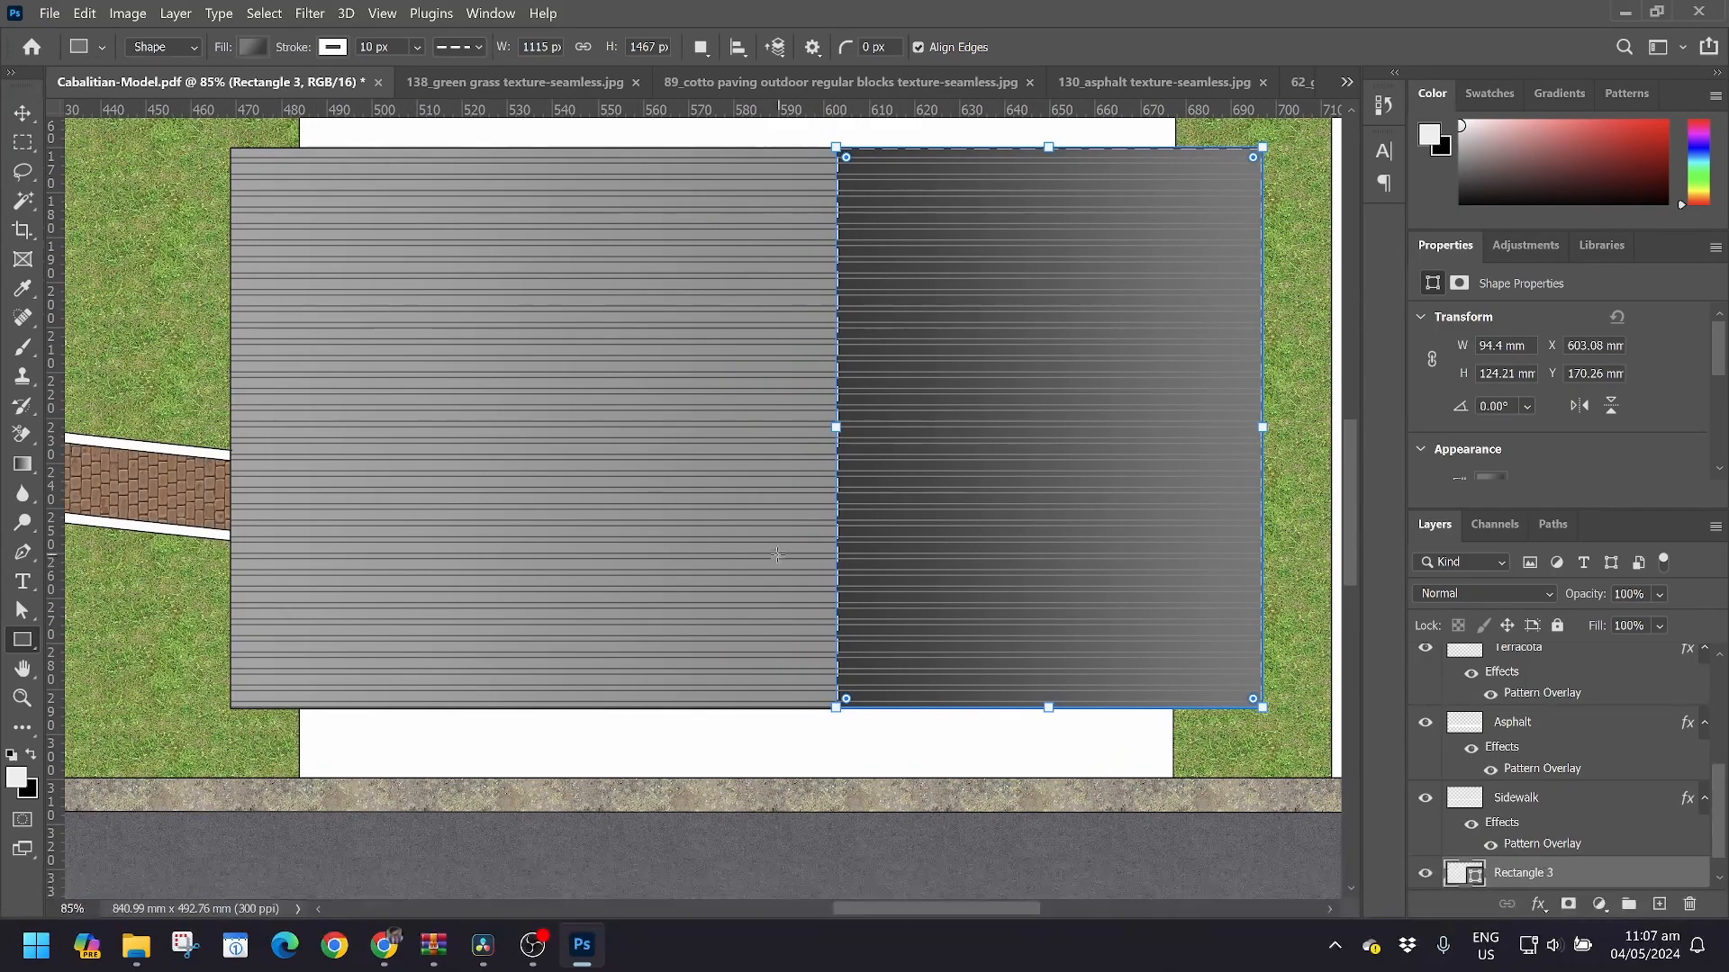
left_click(22, 113)
left_click(642, 484)
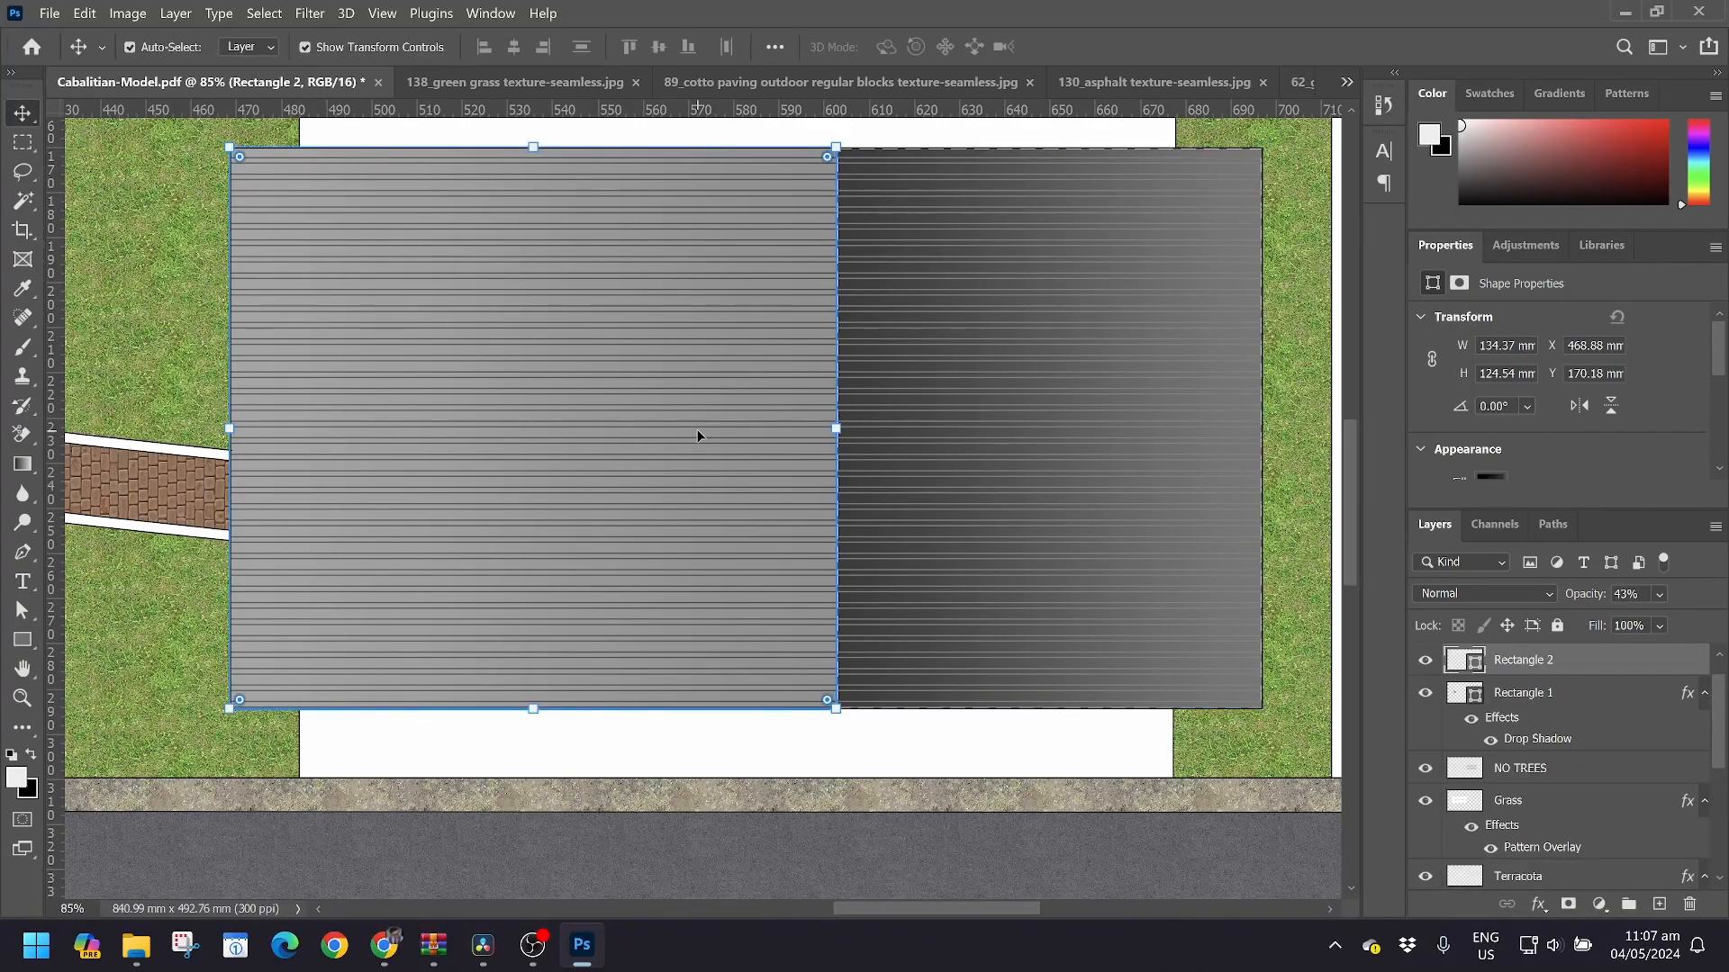
left_click(22, 464)
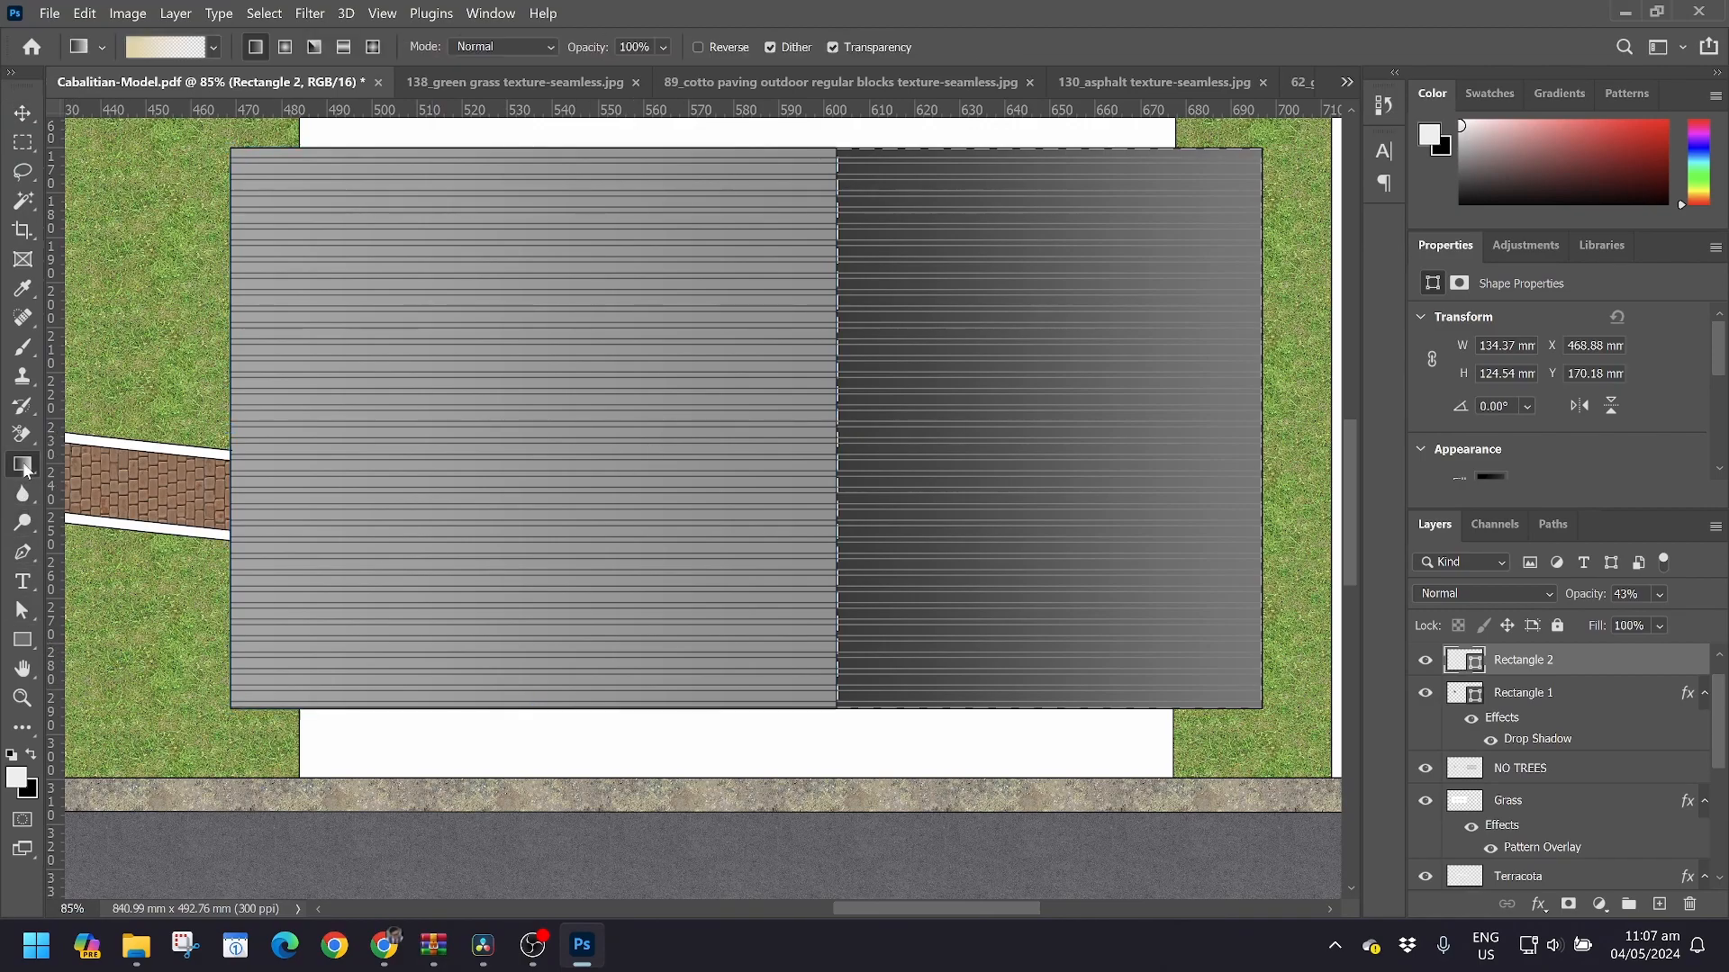
left_click(189, 52)
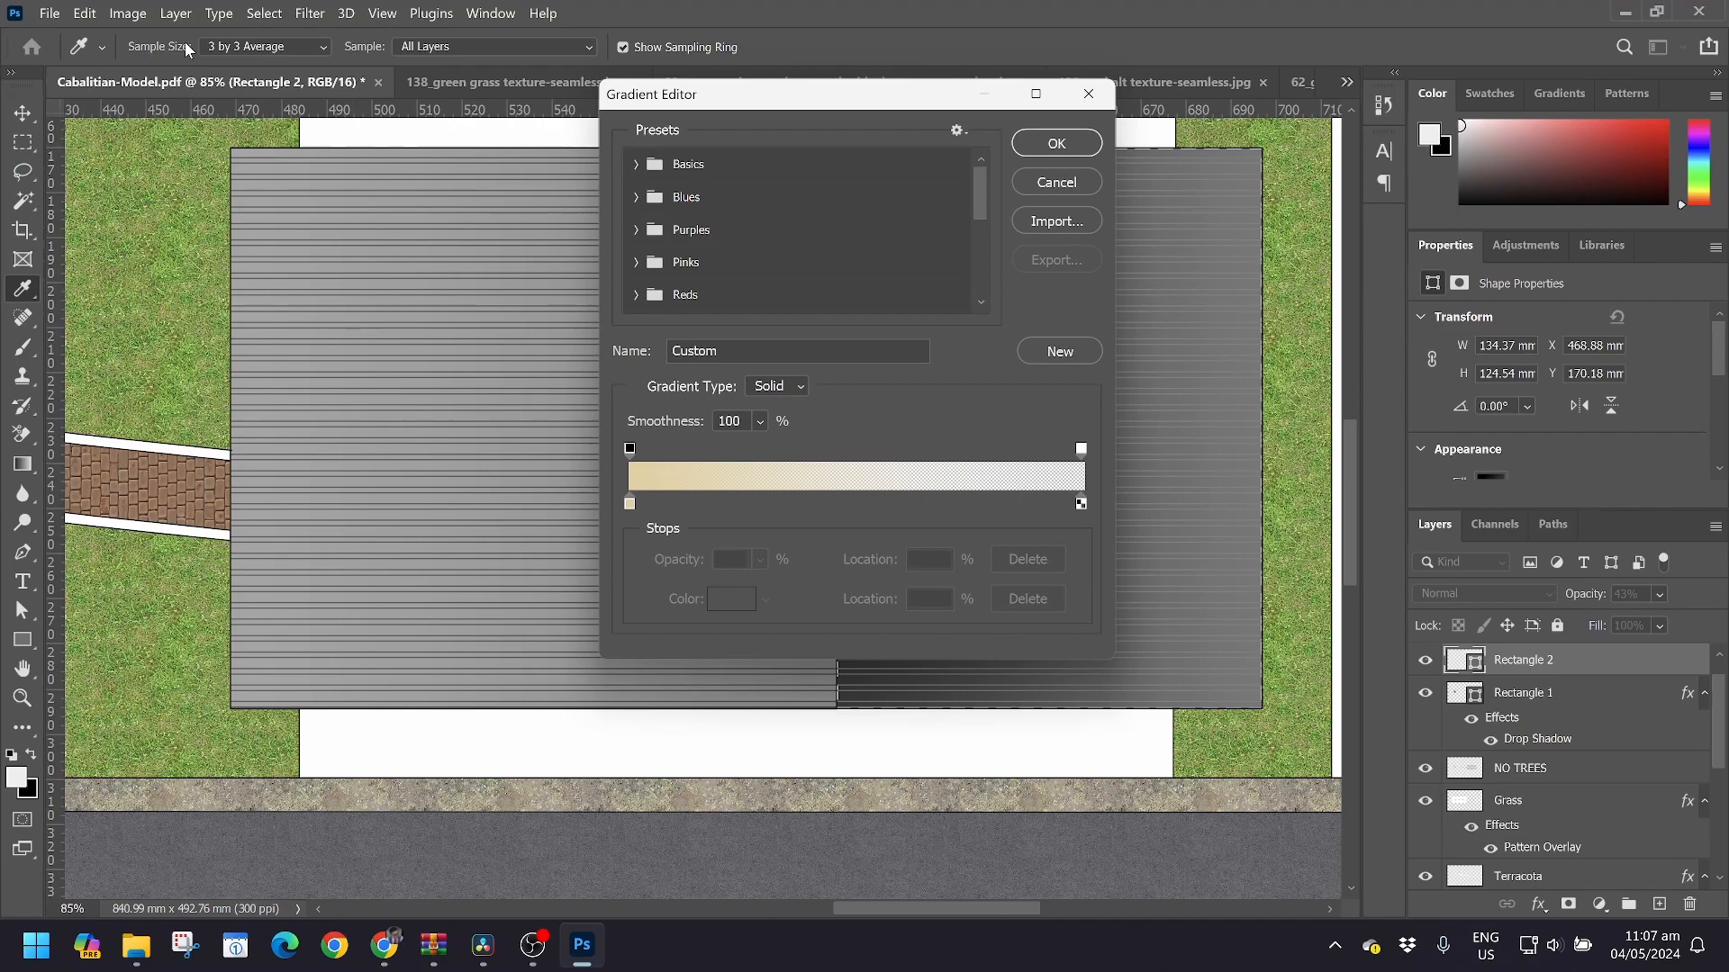
left_click(1092, 95)
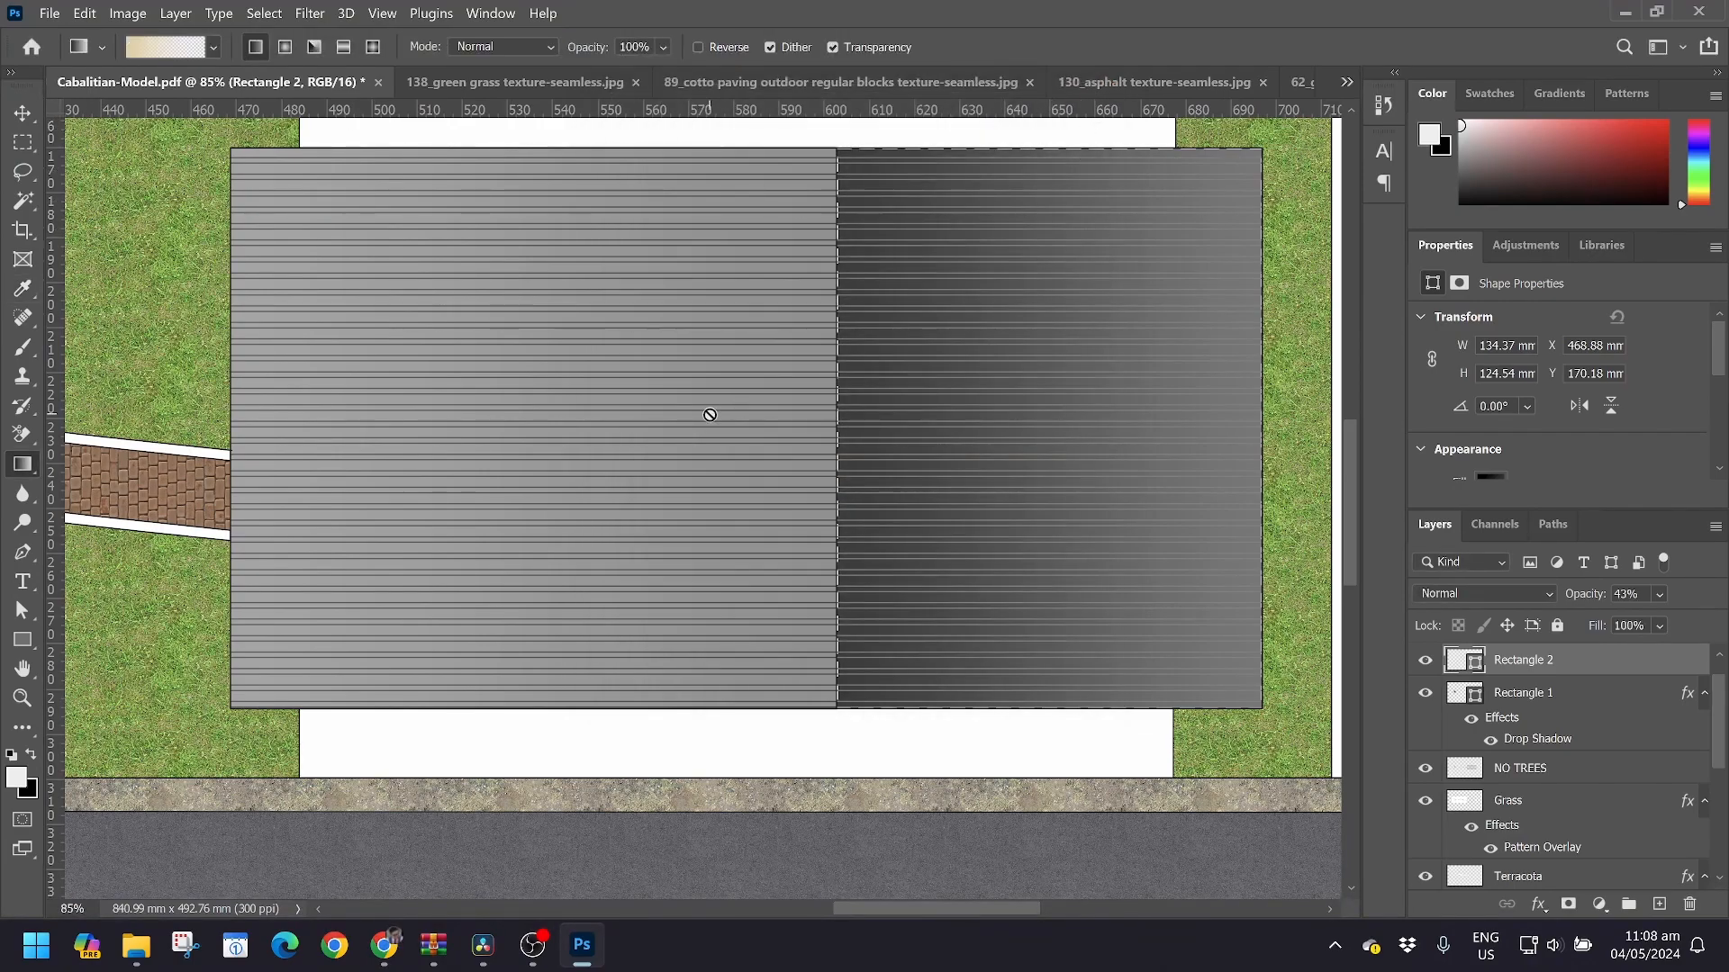
Copy the layer style with the drop shadow from the small roof's Rectangle 1 and paste it onto the large roof's left rectangle, Rectangle 2
scroll(709, 414, "down", 5)
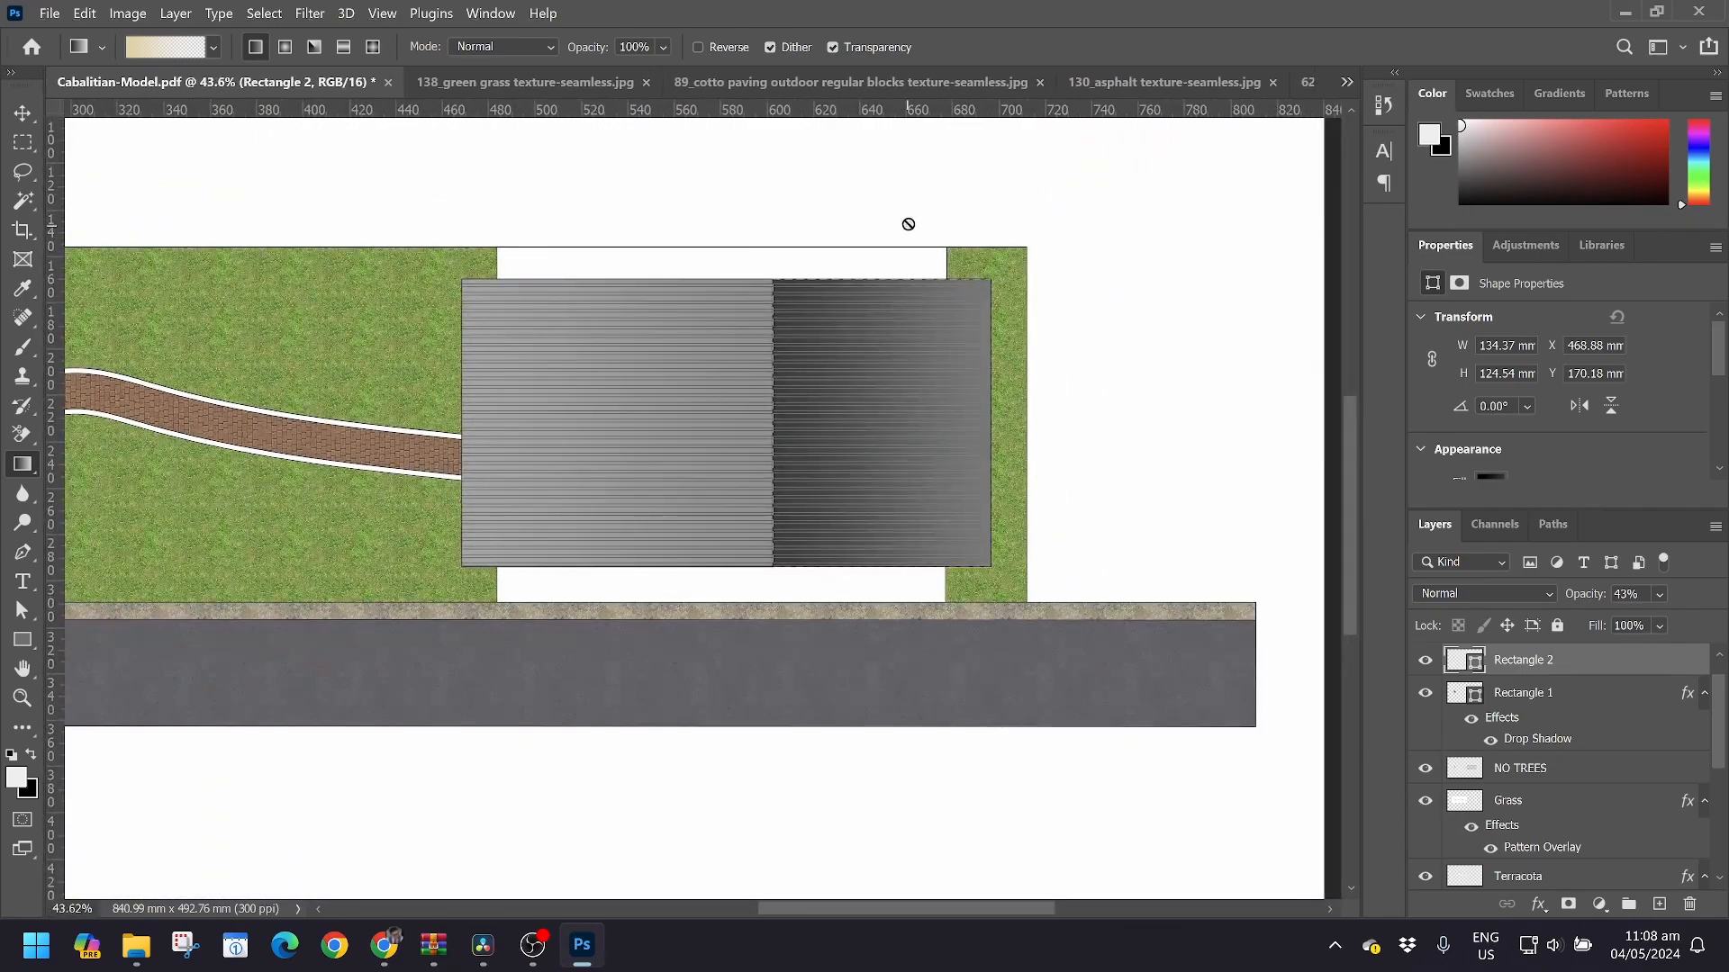
left_click(1528, 696)
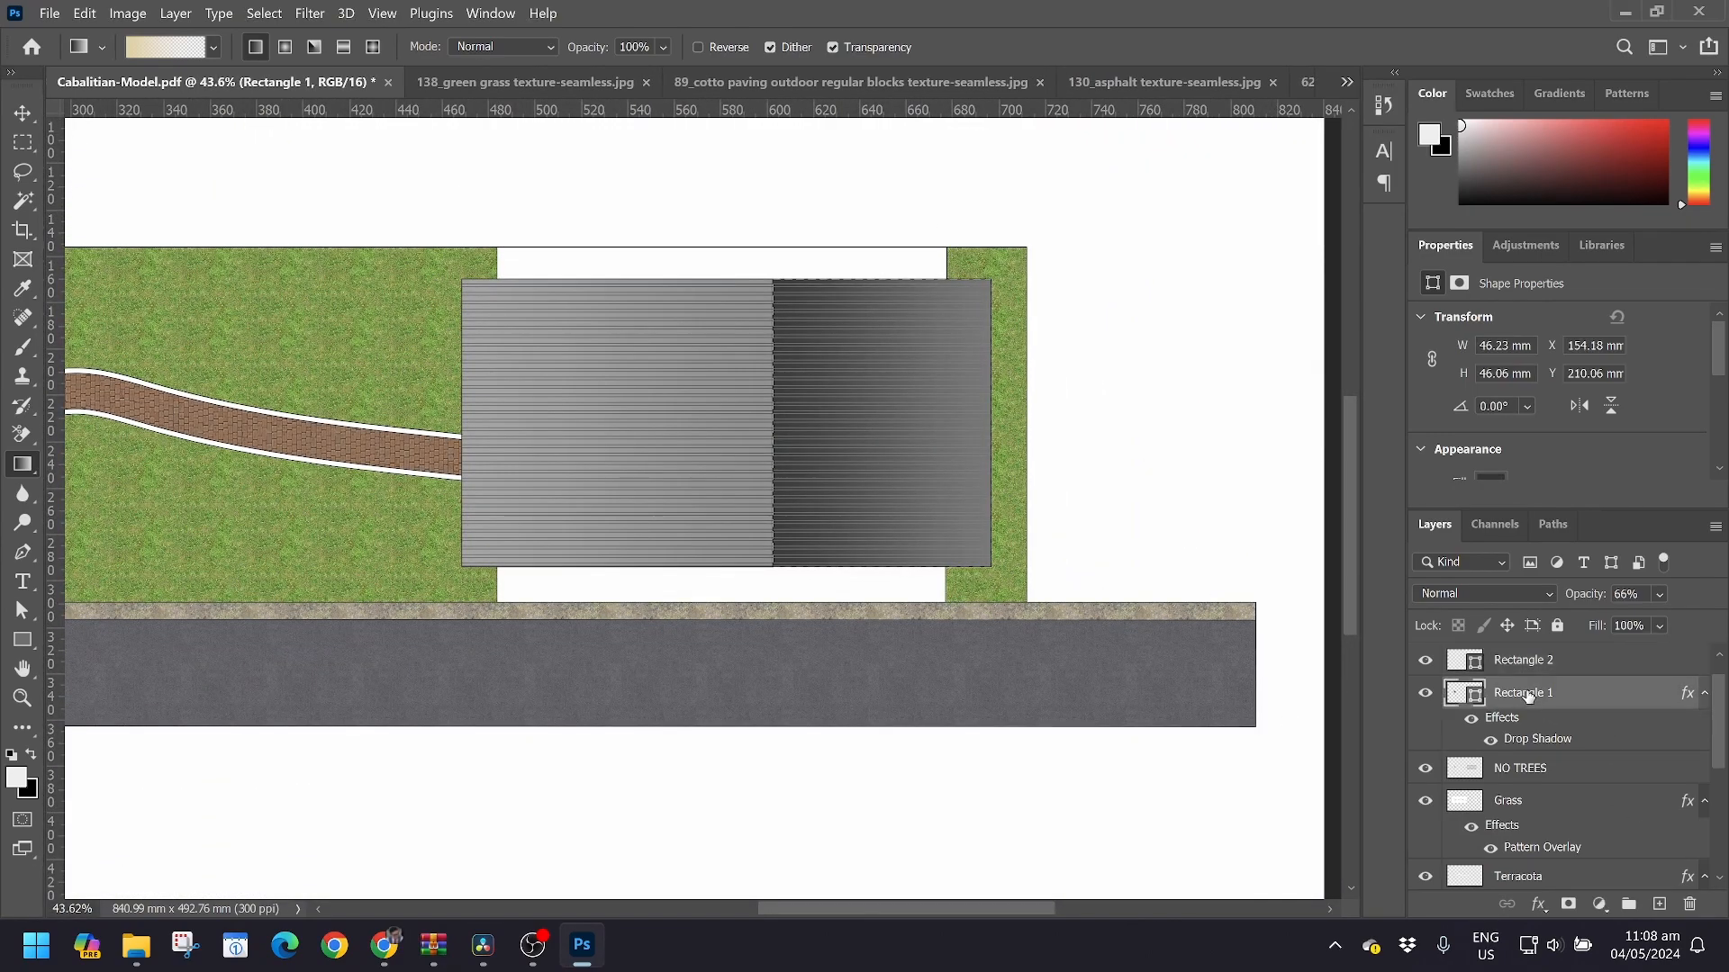
scroll(1534, 666, "up", 1)
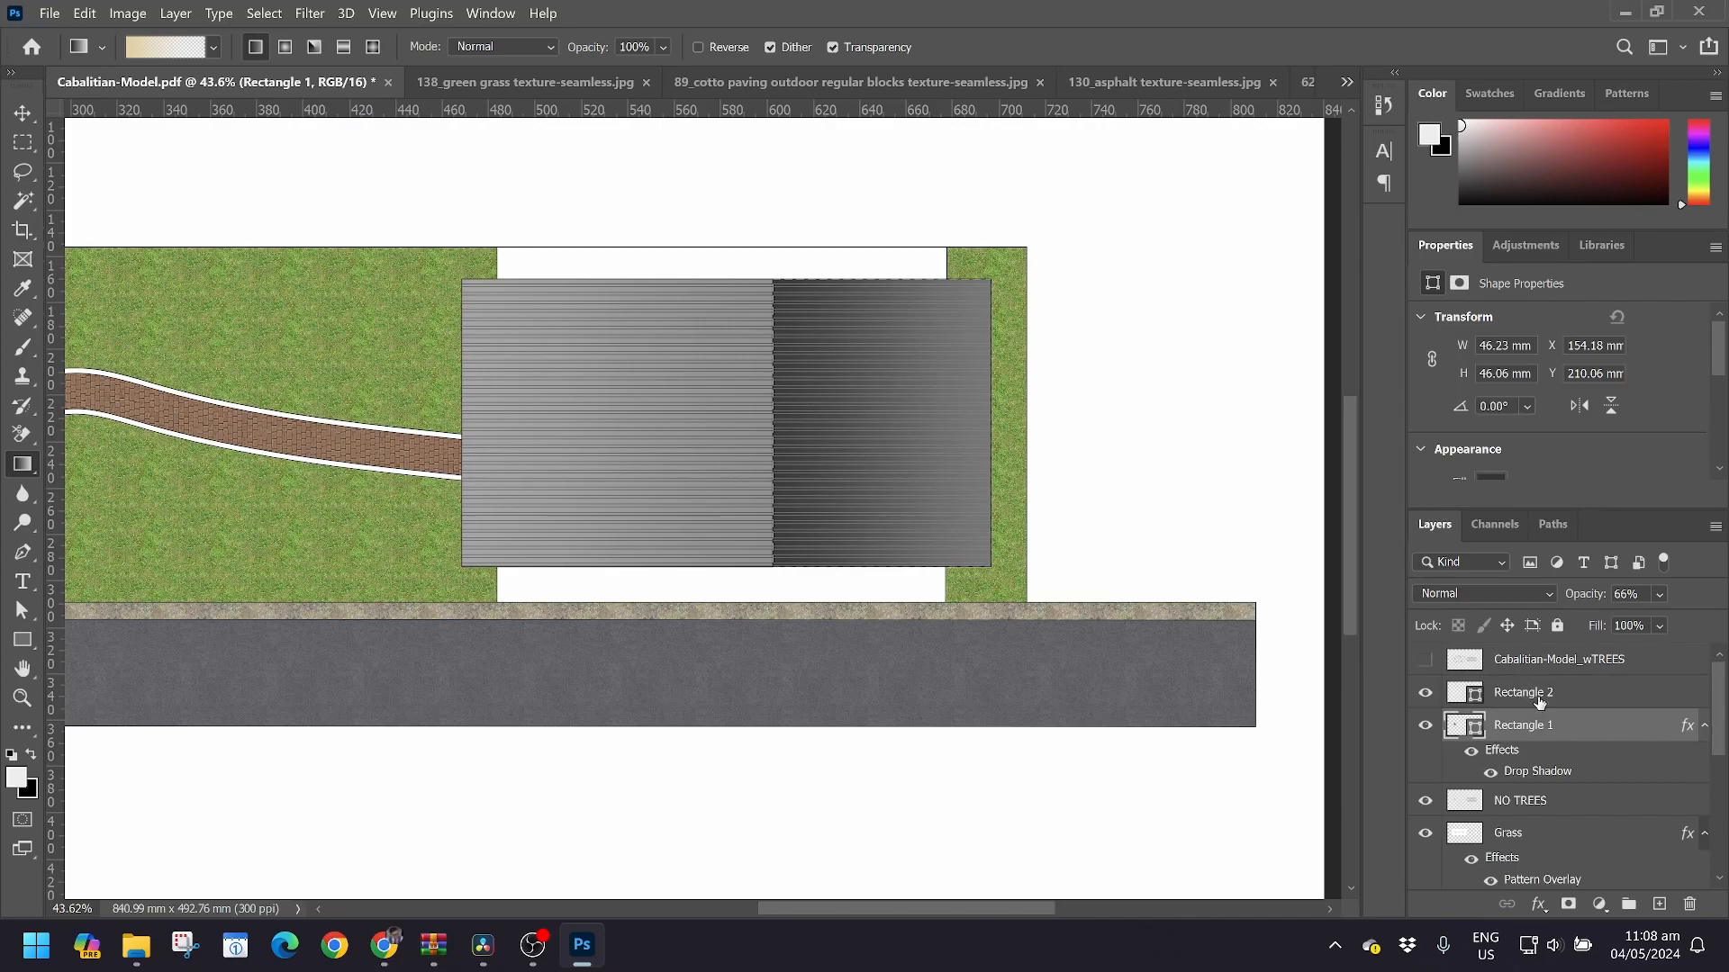
left_click(1538, 695)
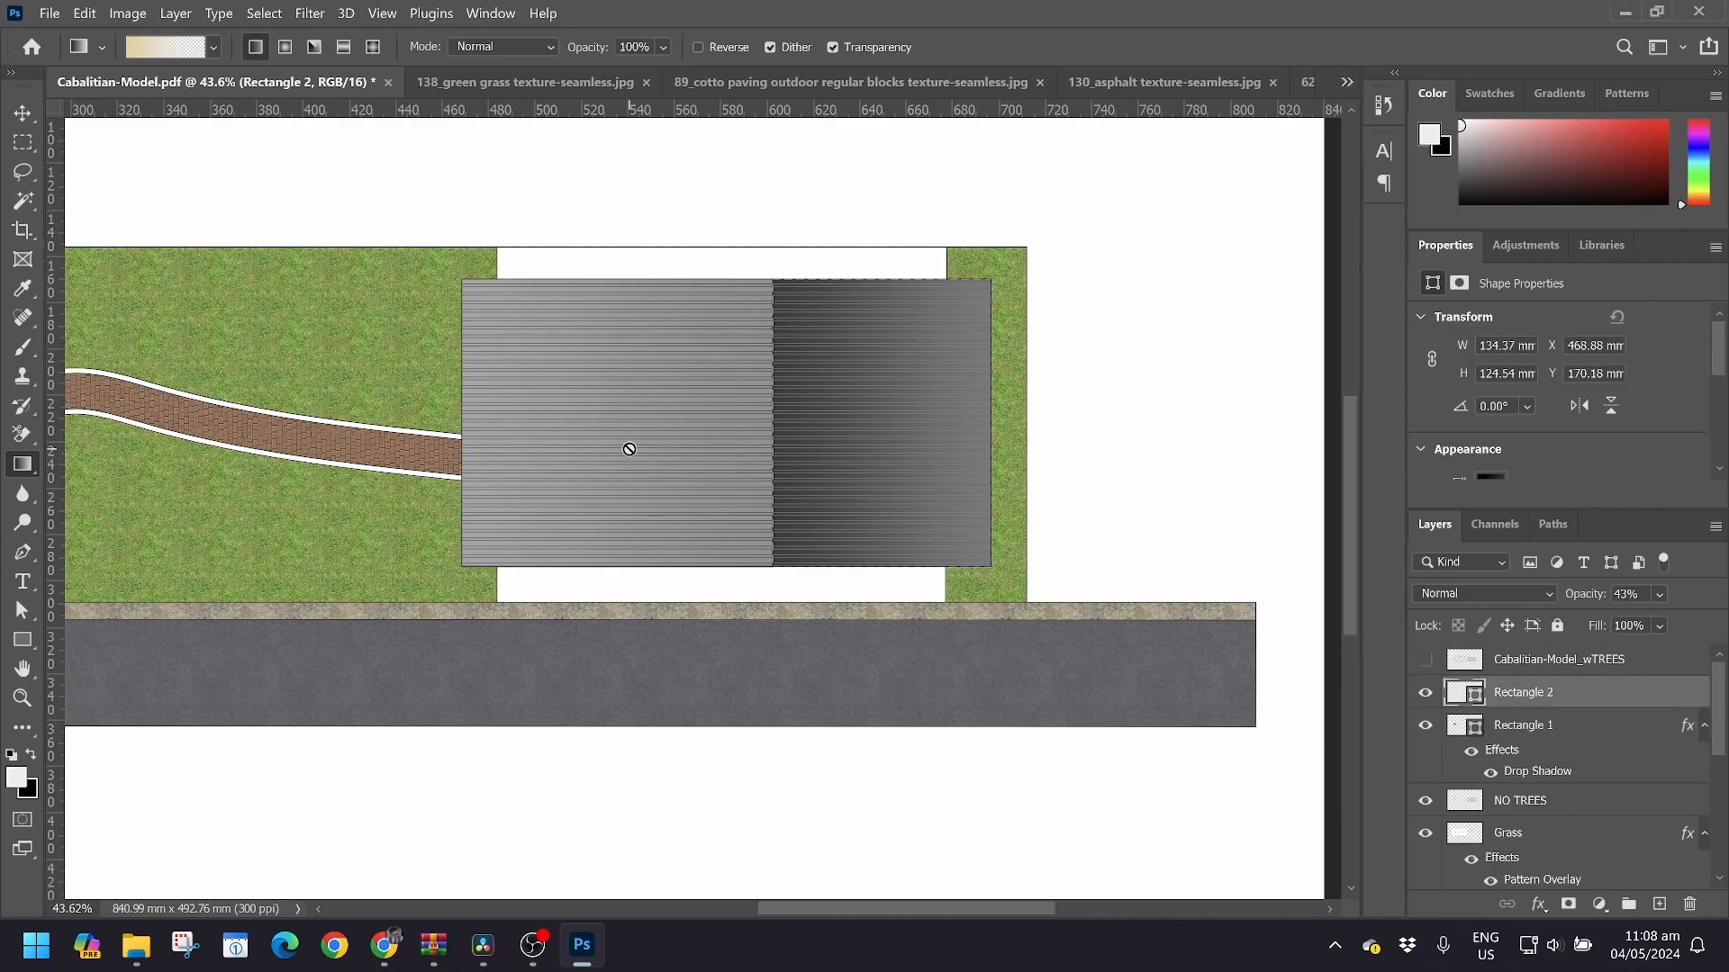
key("v")
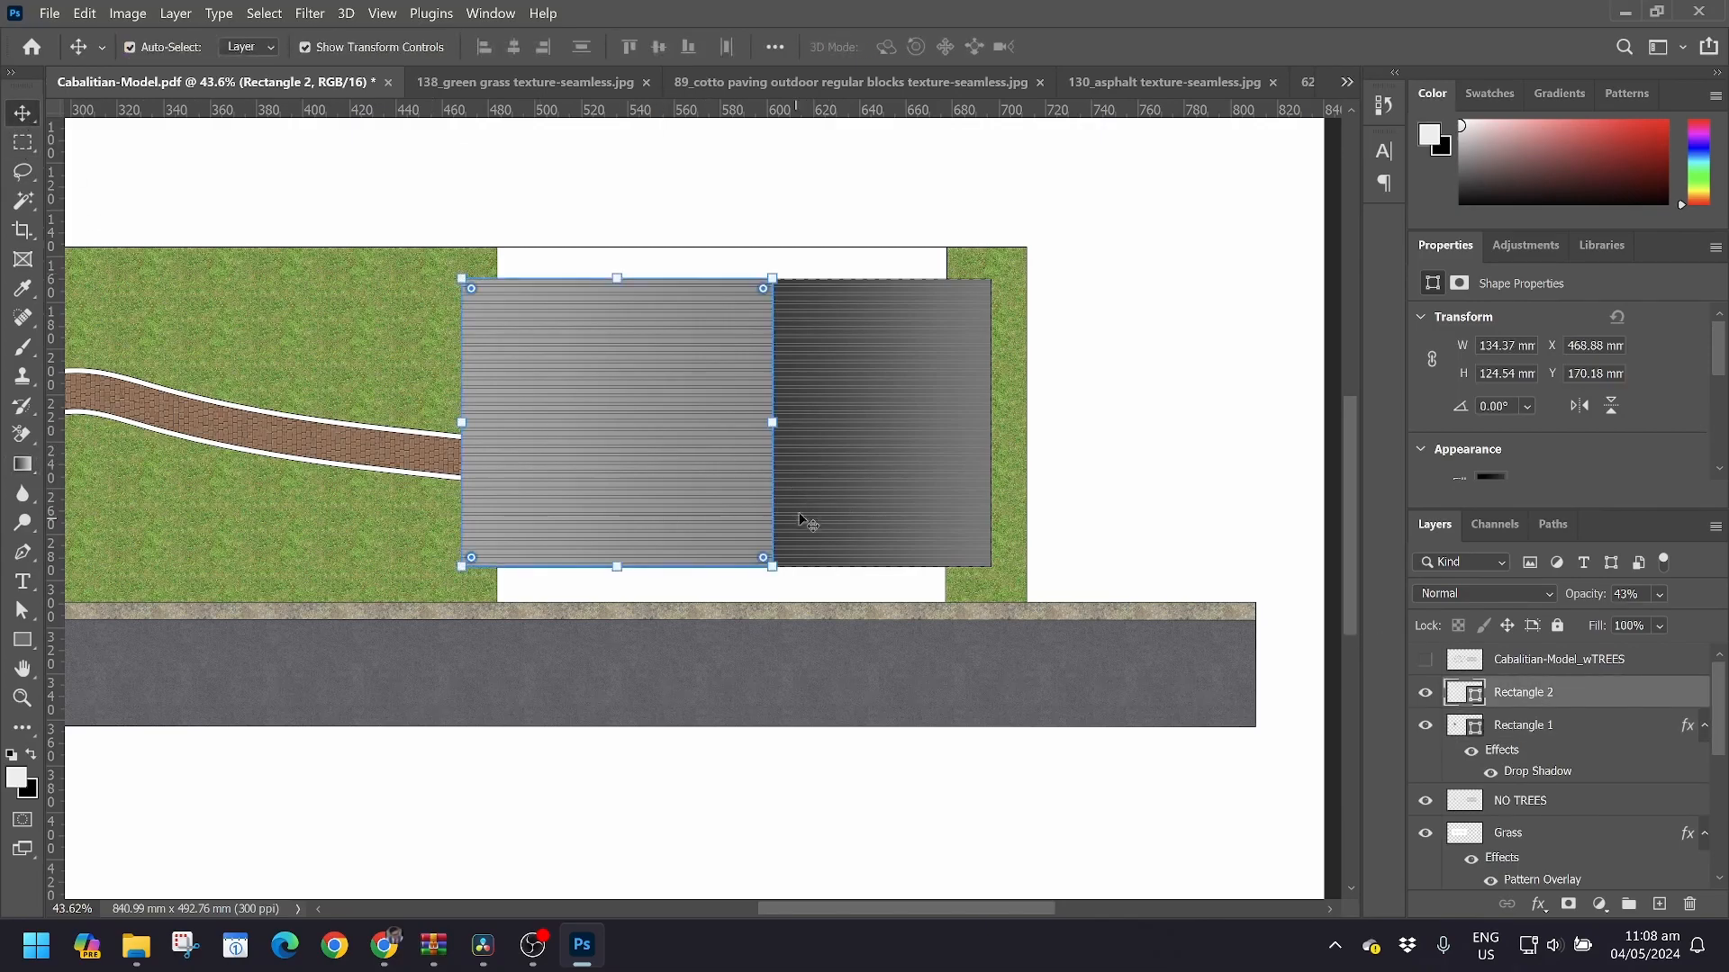
left_click(860, 527)
left_click(699, 487)
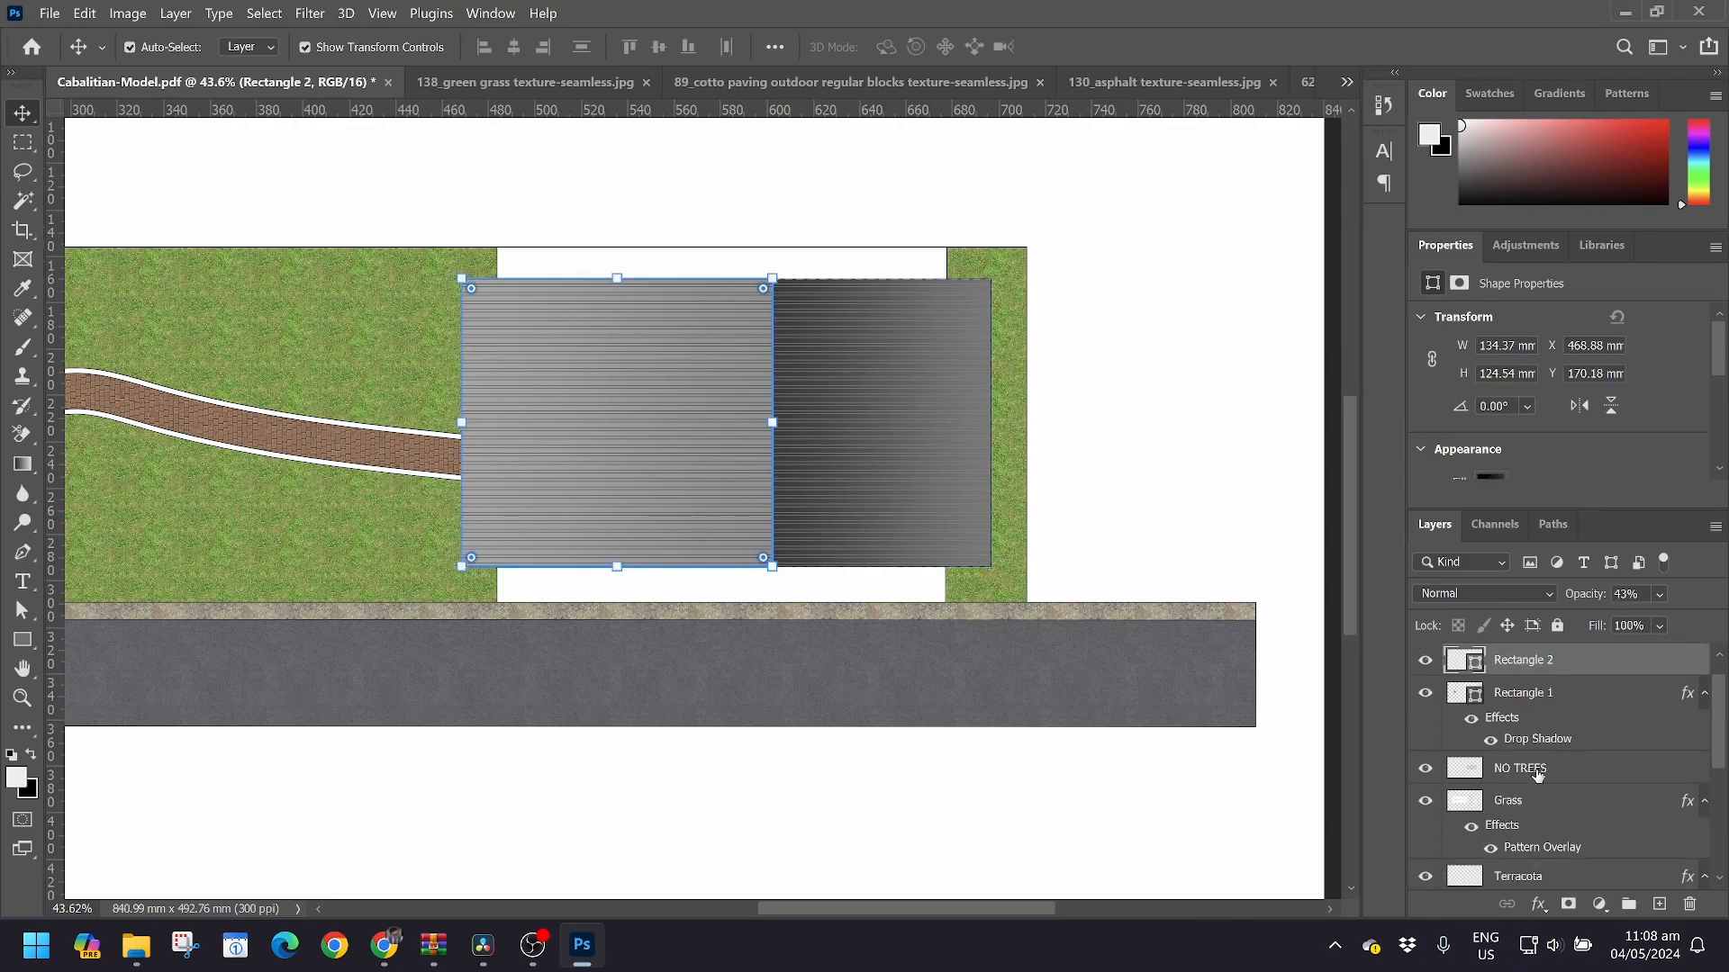
right_click(1525, 733)
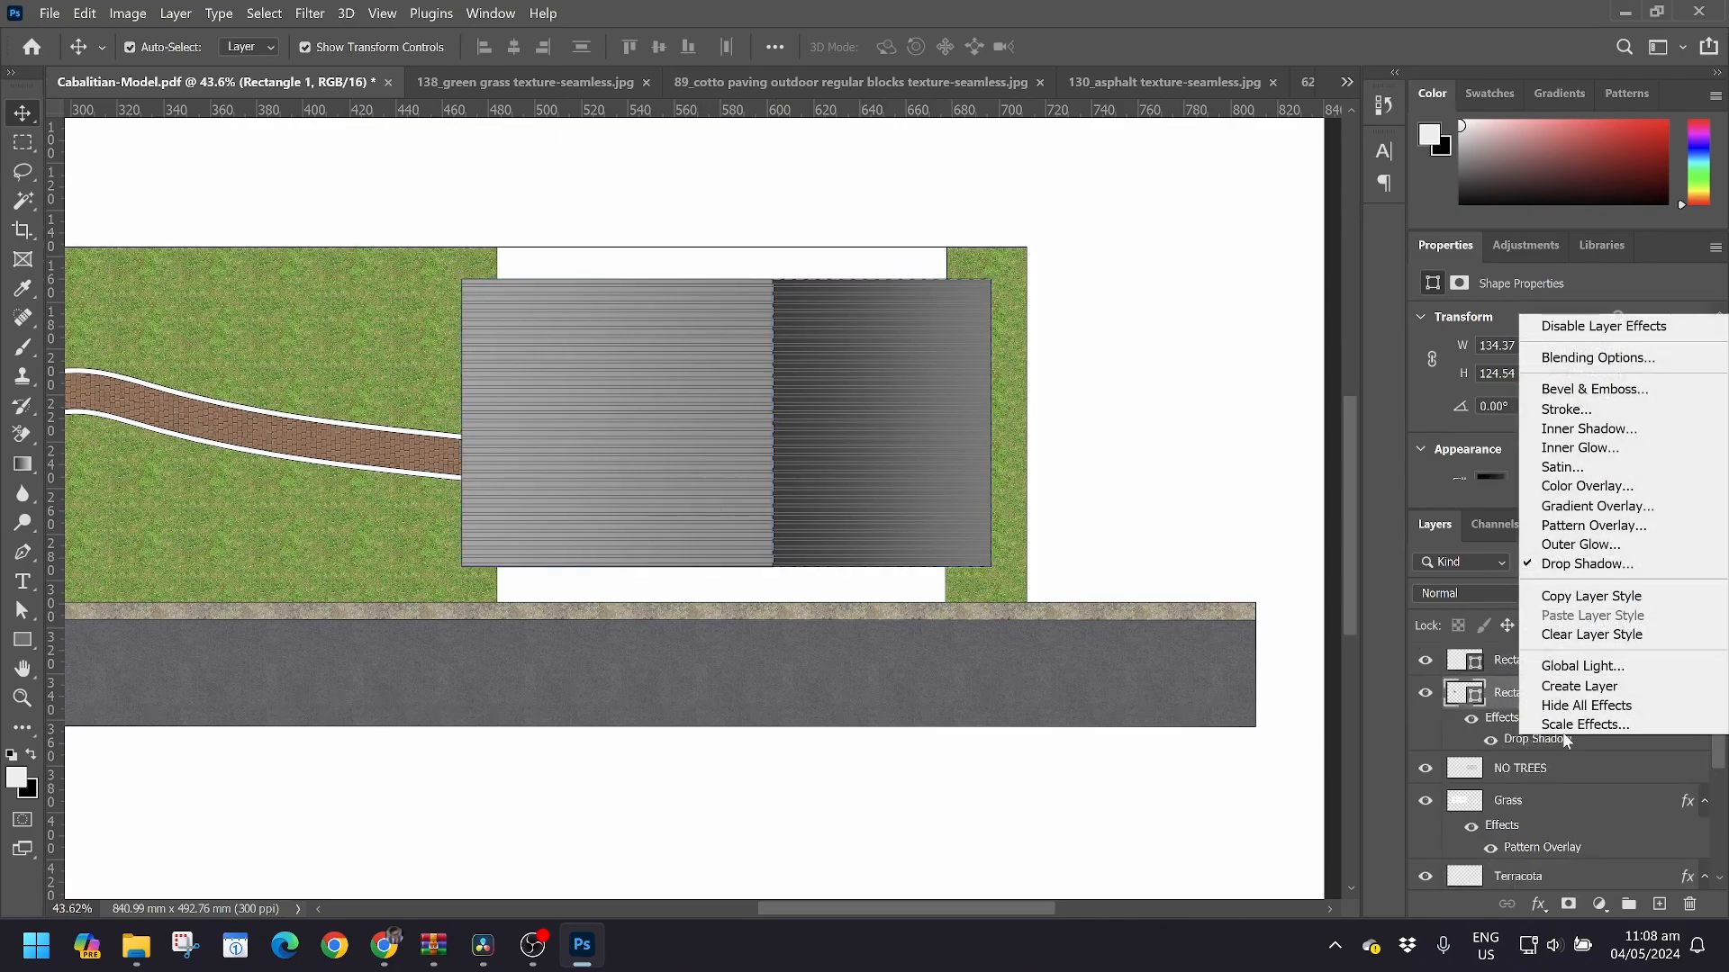
left_click(1592, 596)
right_click(1529, 661)
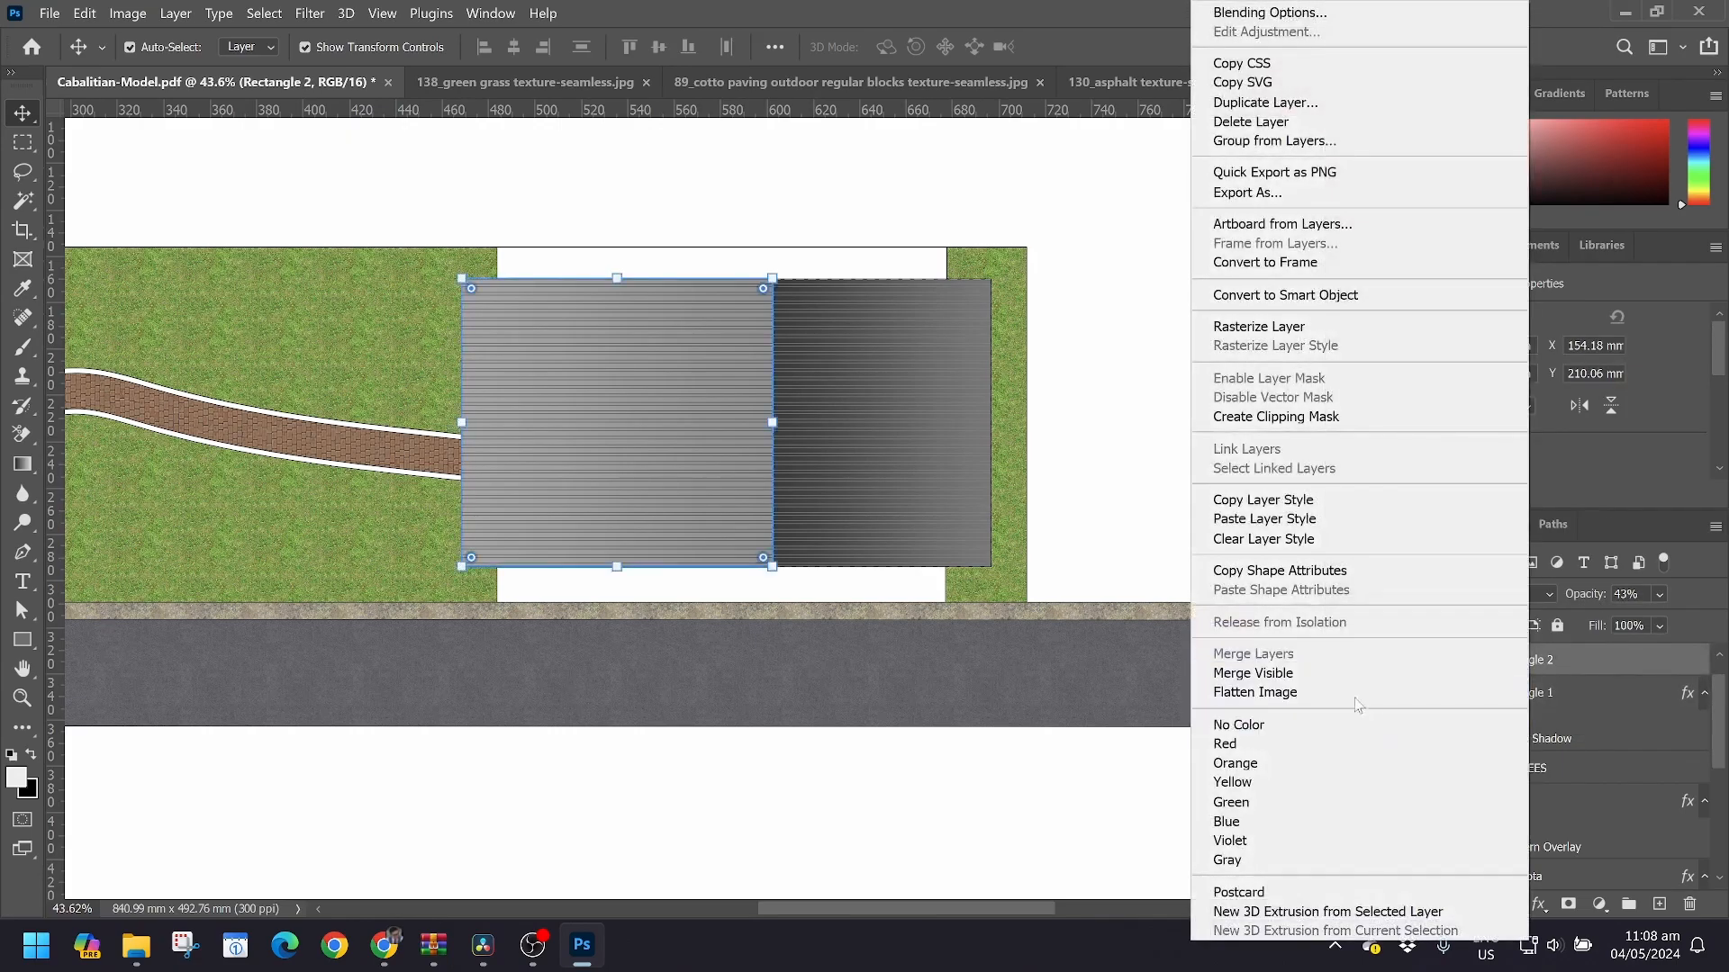
left_click(1272, 519)
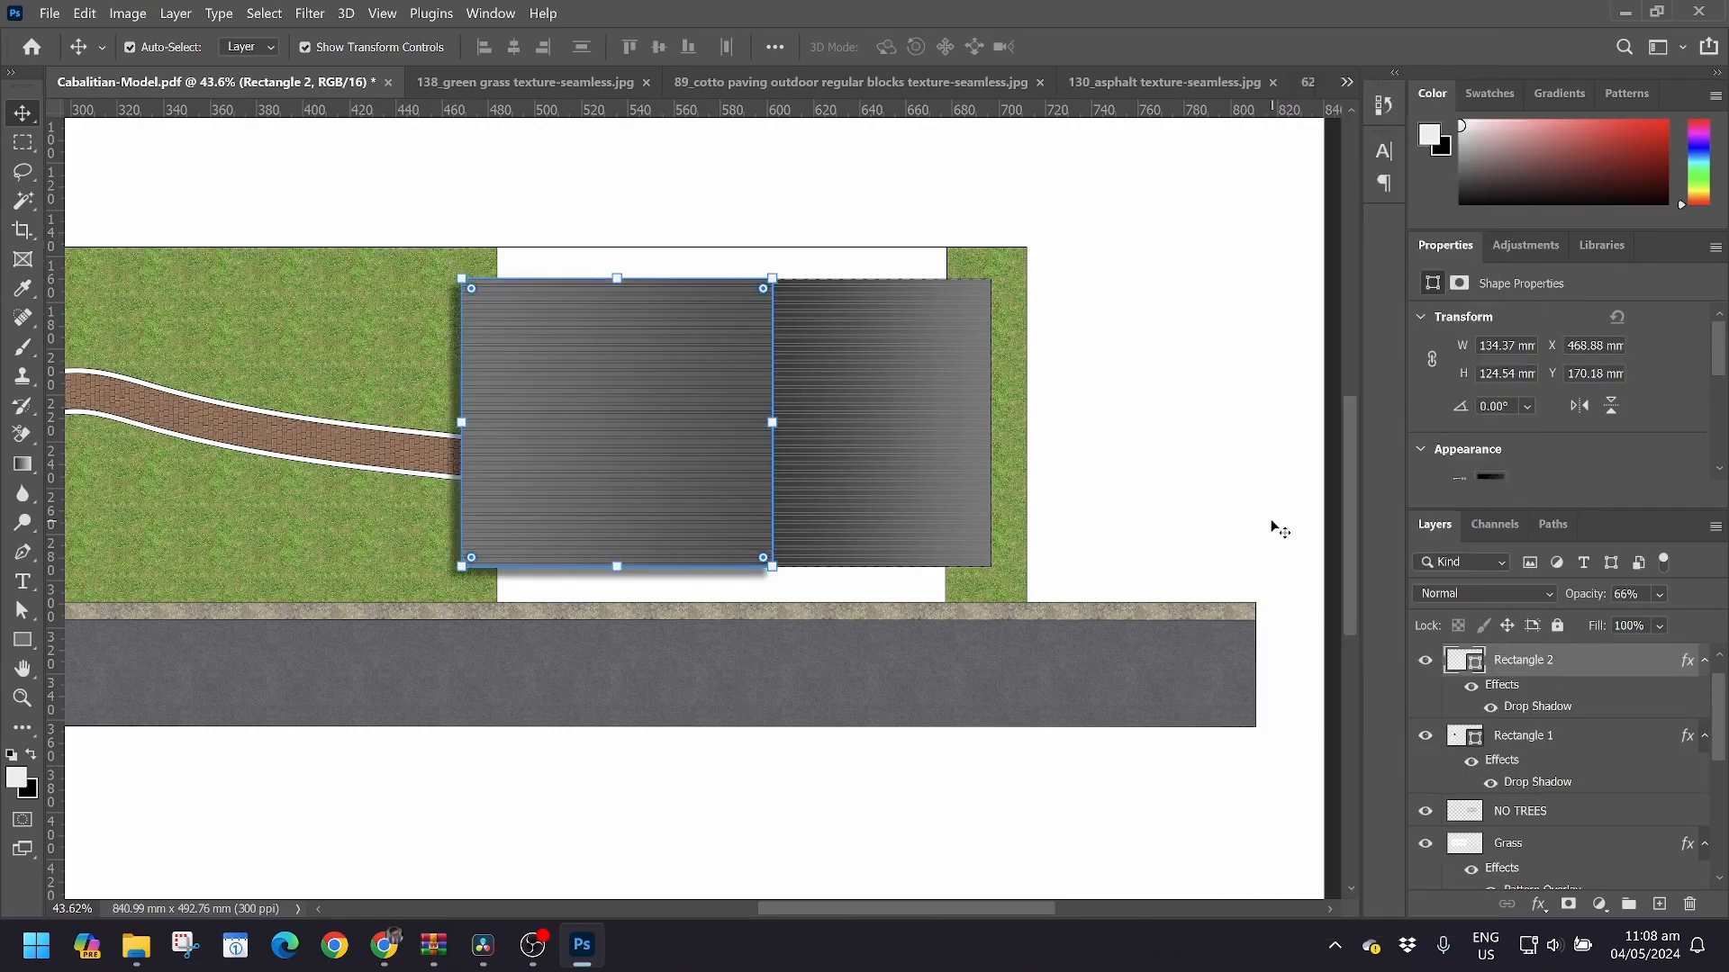
Increase the drop shadow distance of the large roof's left rectangle to 93 px
double_click(1536, 708)
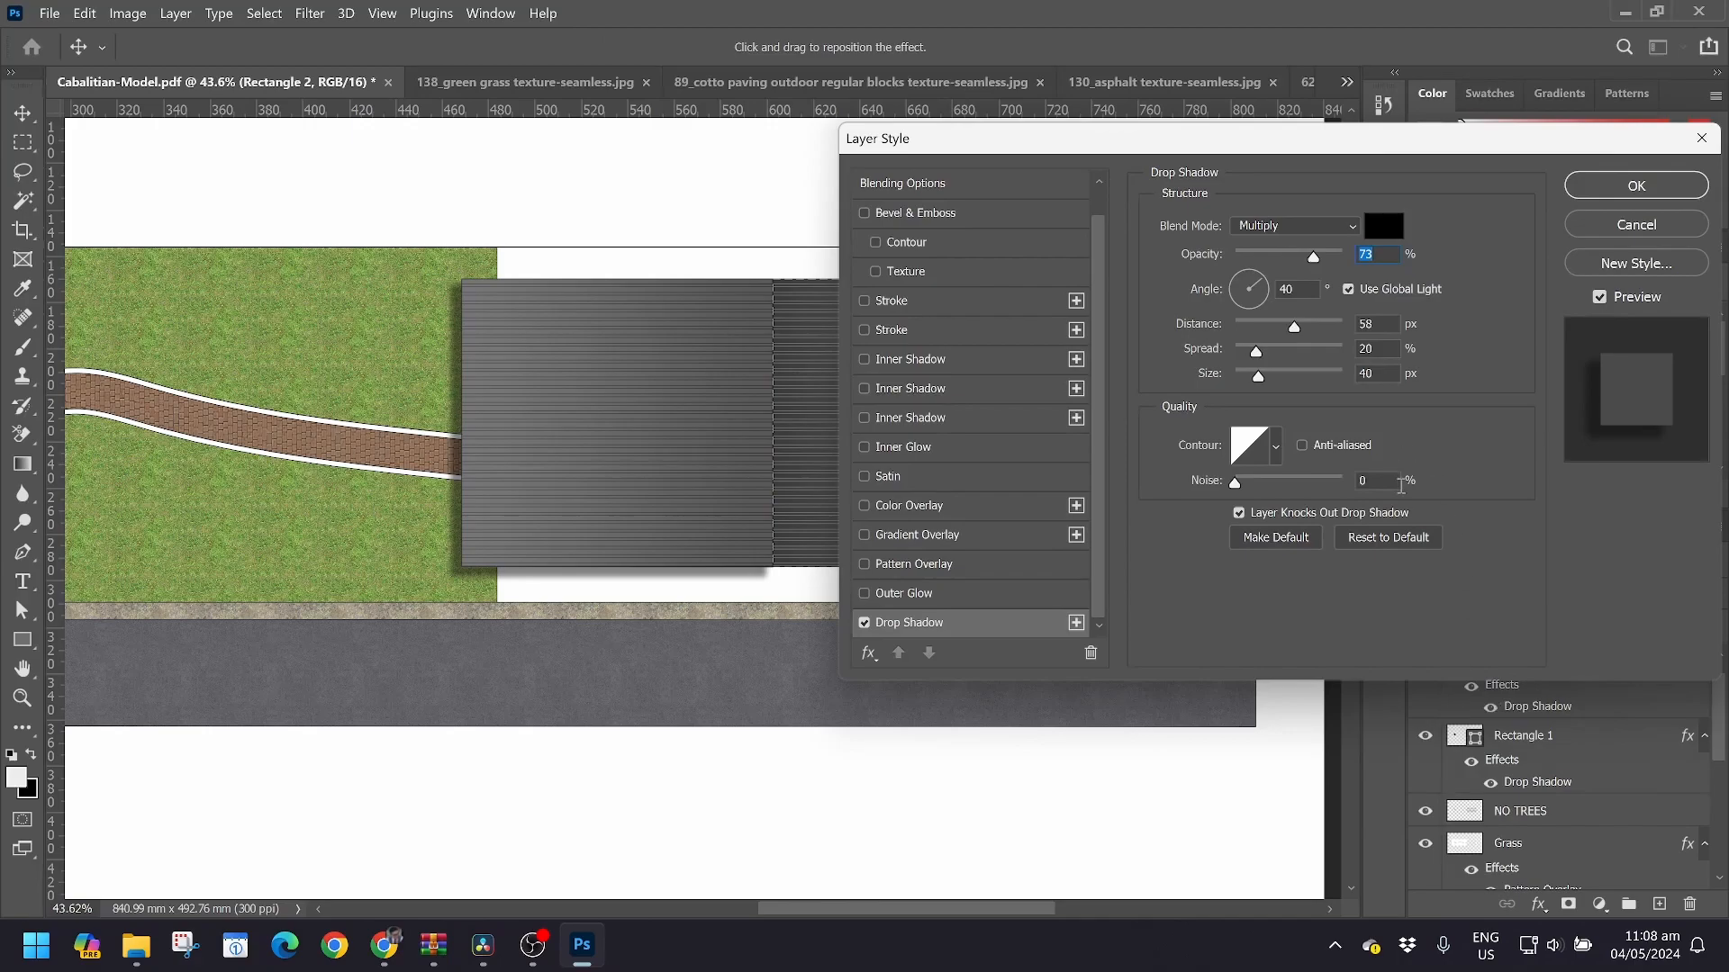
left_click_drag(1298, 330, 1315, 330)
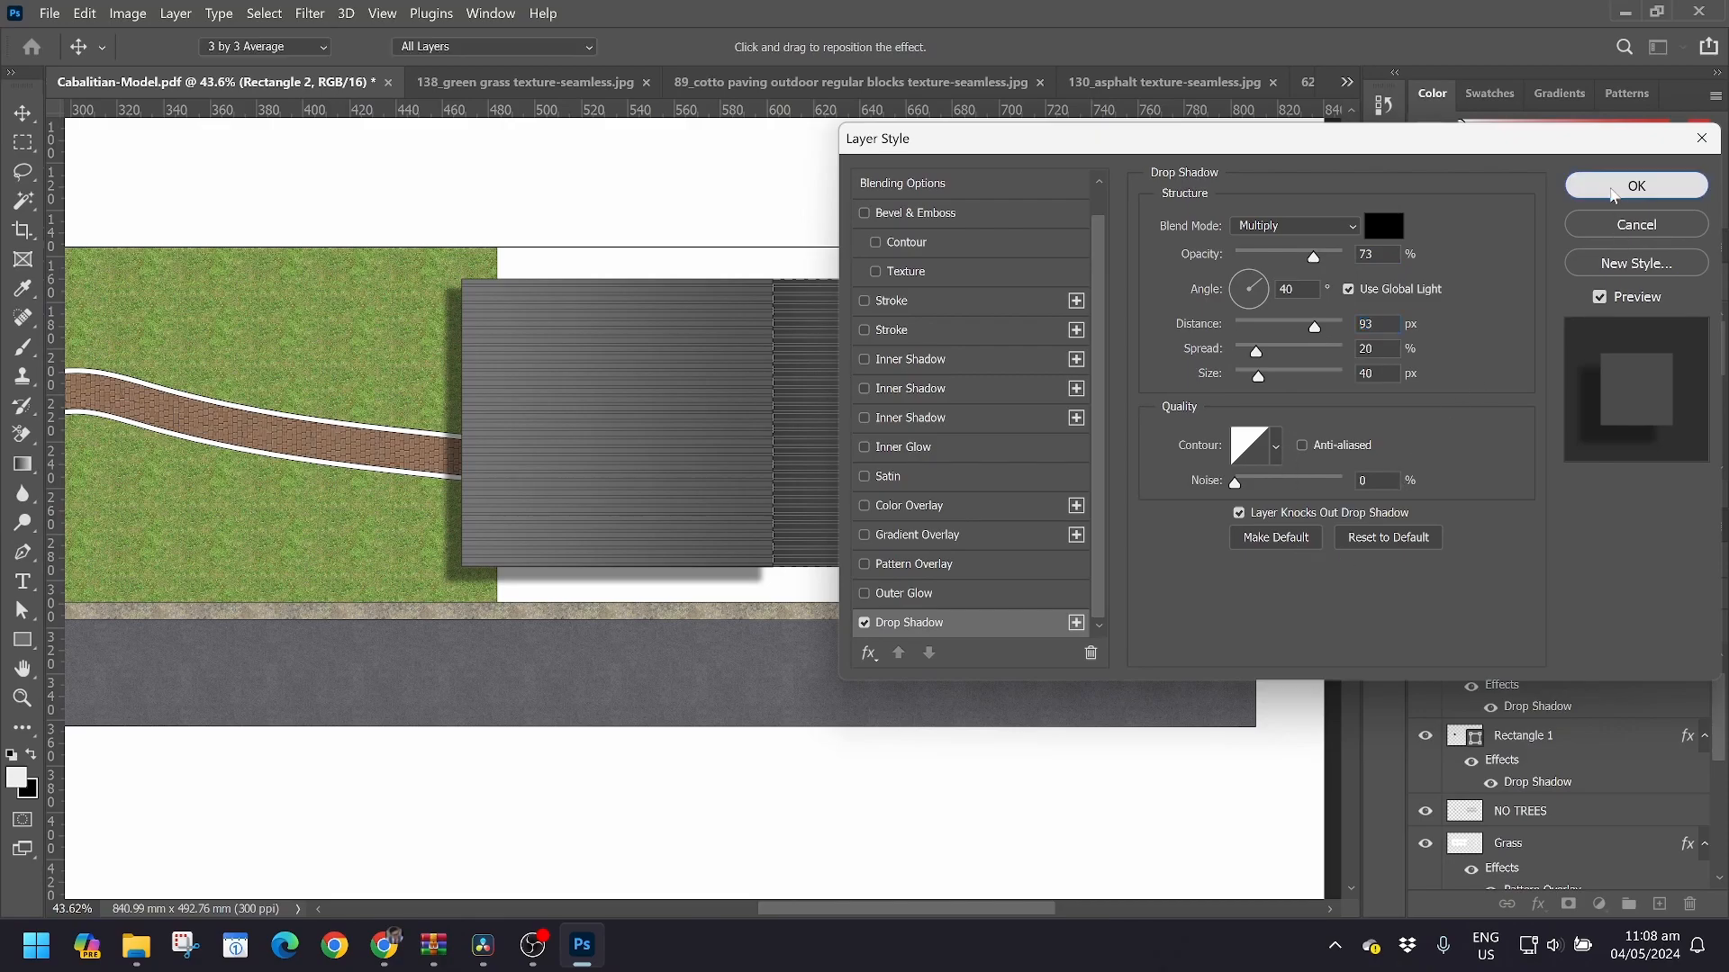
left_click(1639, 186)
Paste the copied drop shadow layer style onto the large roof's right rectangle, Rectangle 3
scroll(1531, 765, "down", 6)
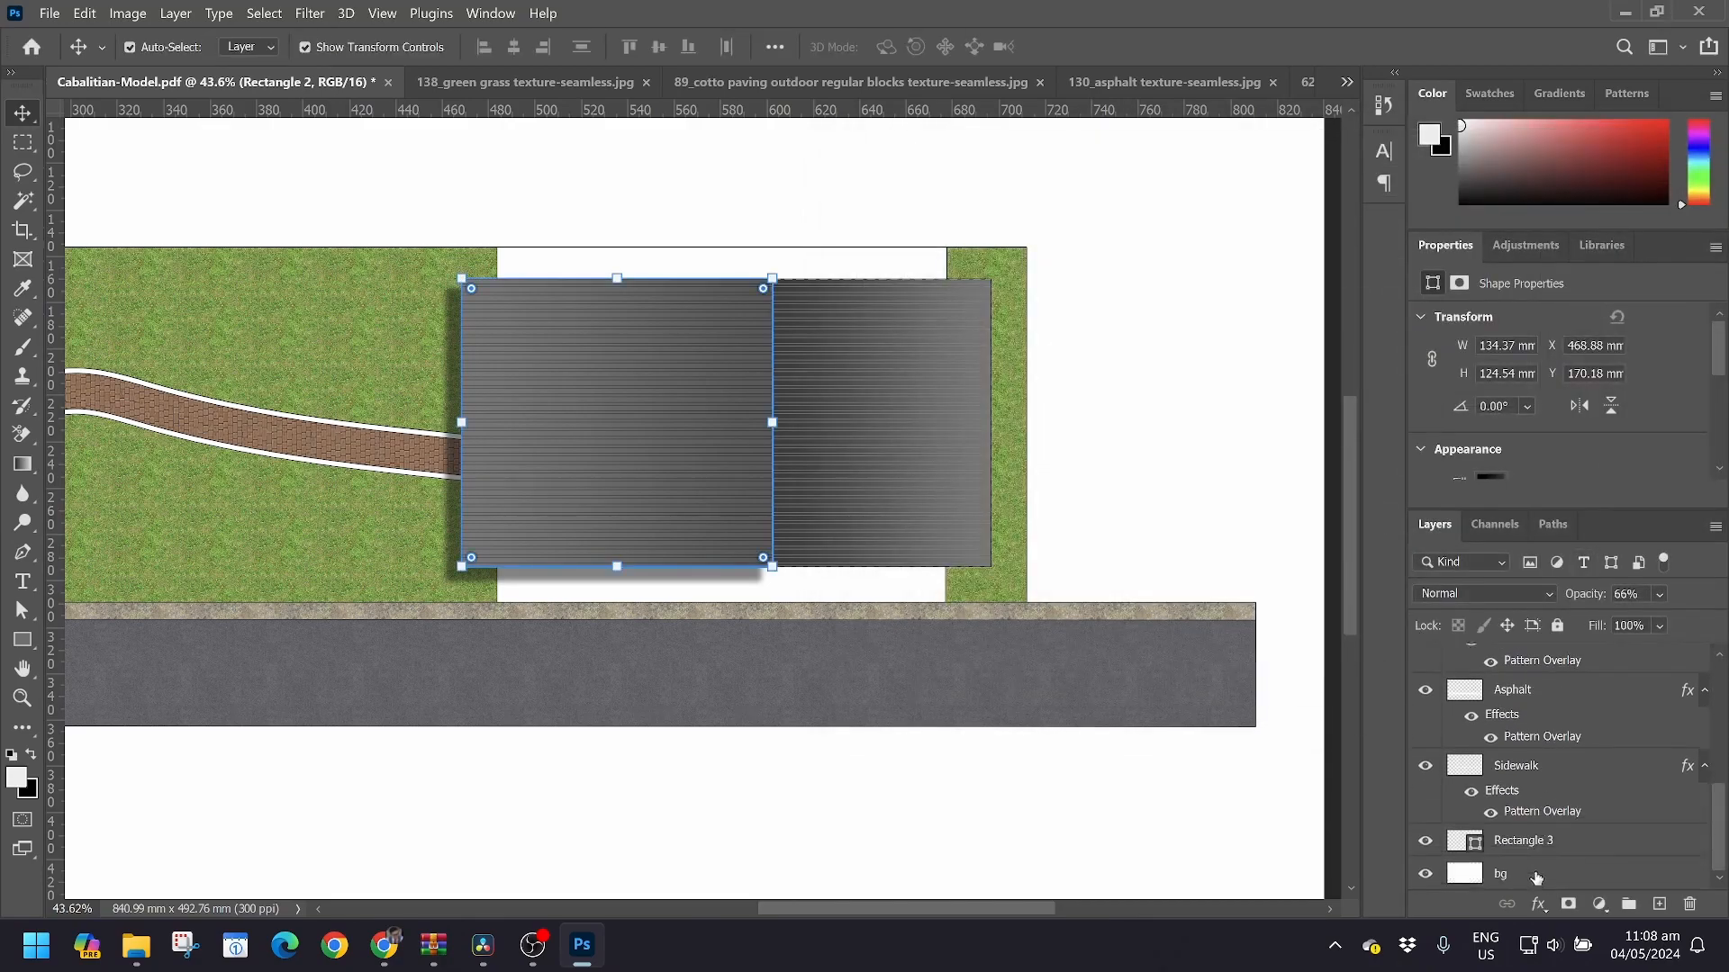
left_click(1522, 840)
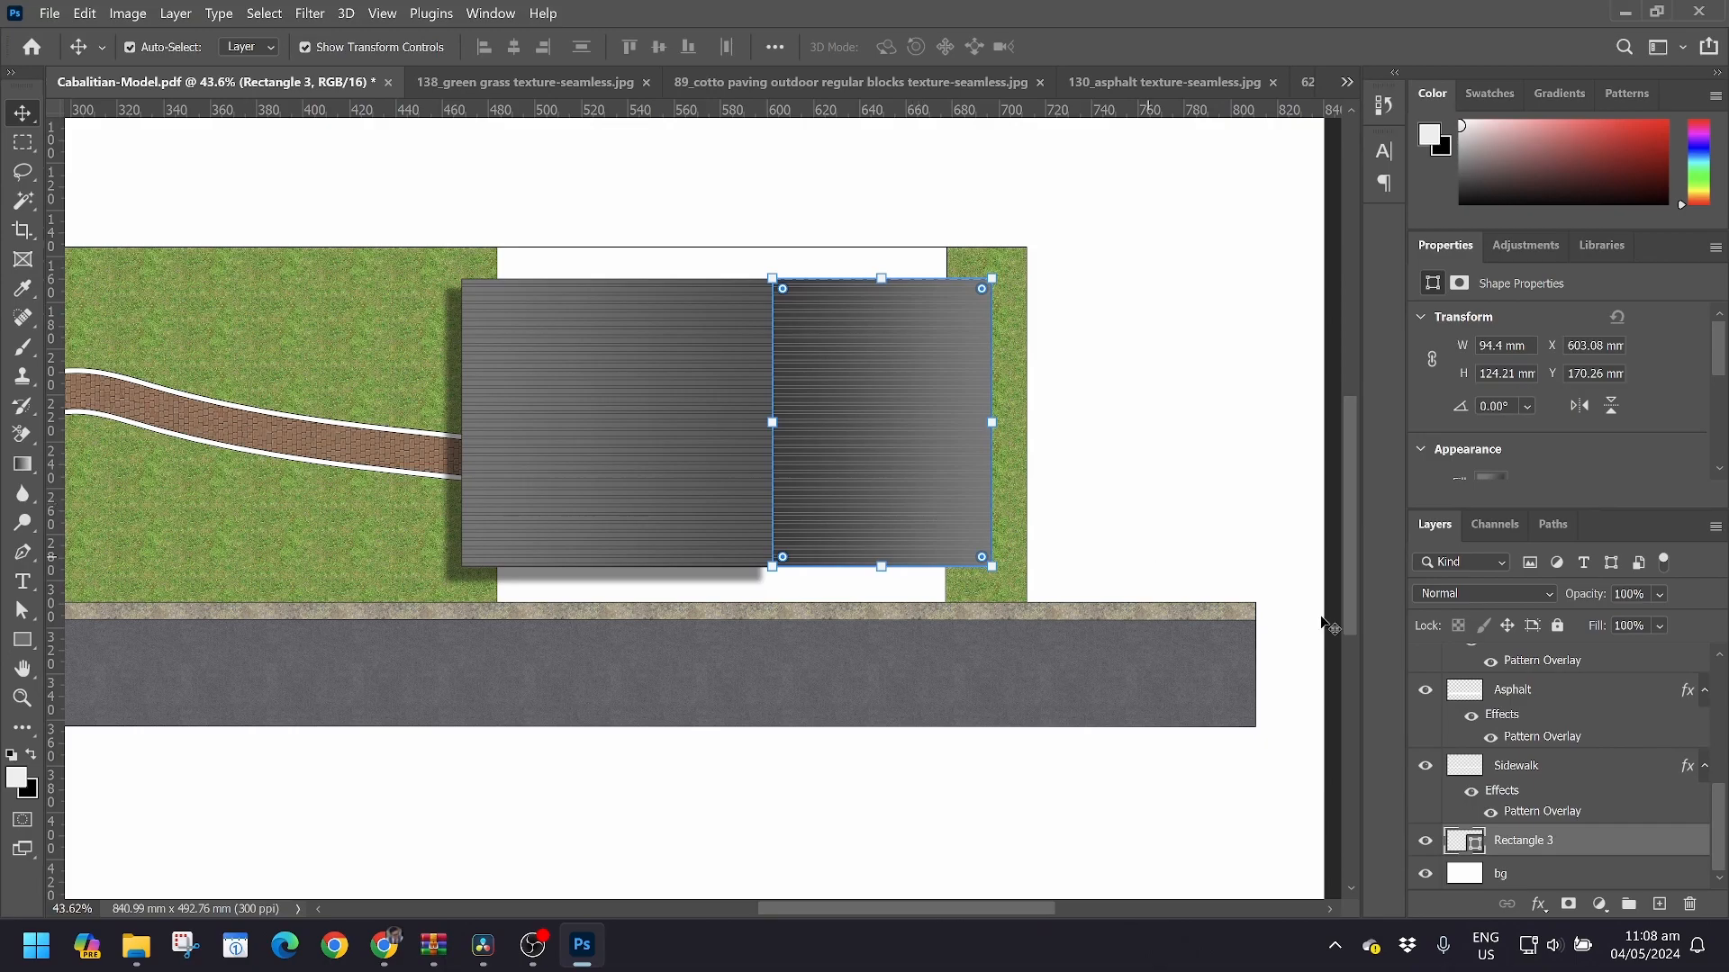
right_click(1541, 840)
left_click(1317, 527)
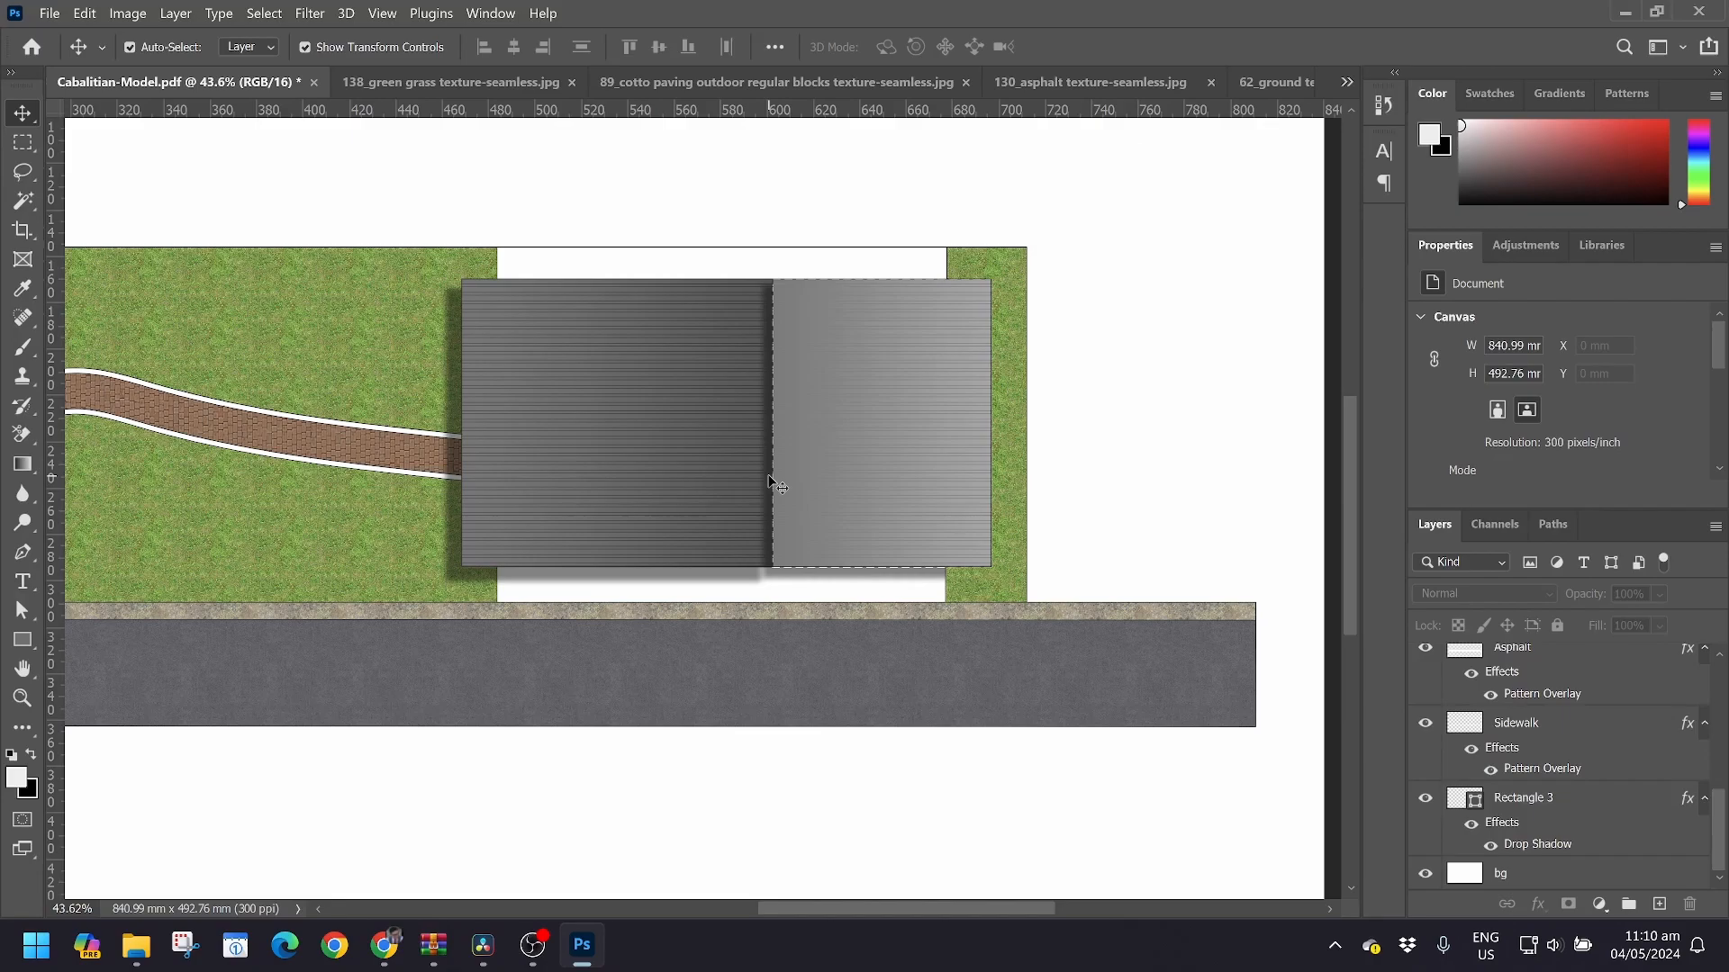
scroll(765, 482, "down", 3)
scroll(768, 481, "down", 2)
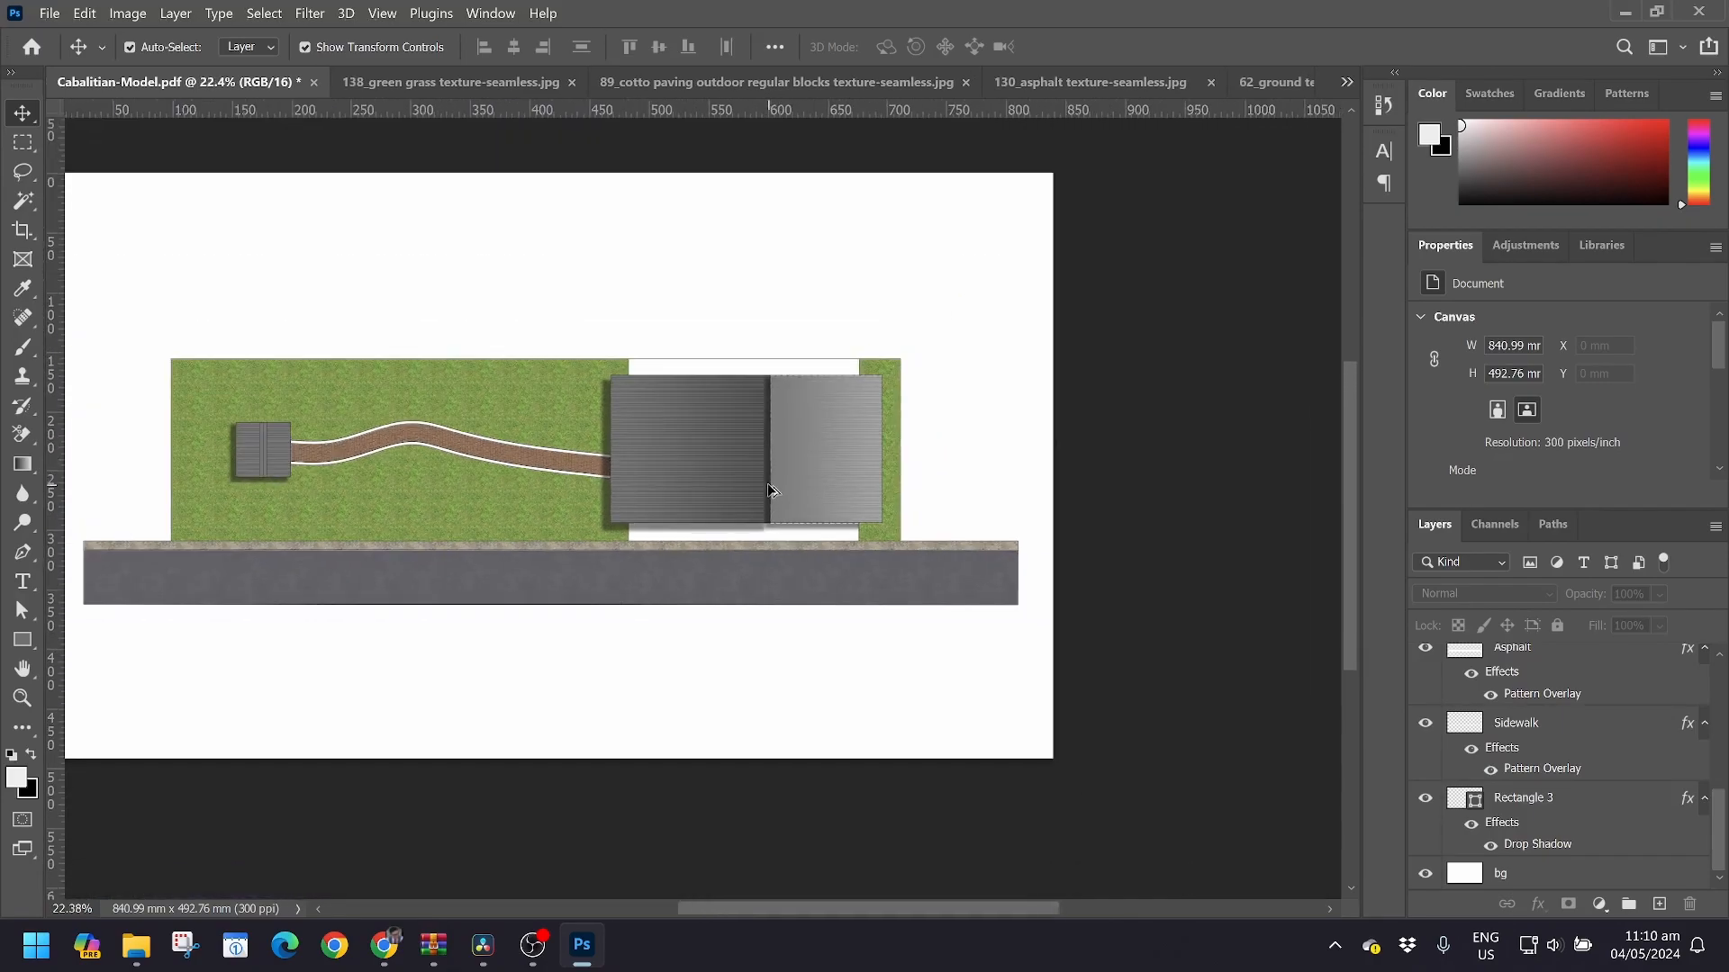
scroll(578, 521, "down", 1)
scroll(413, 524, "up", 2)
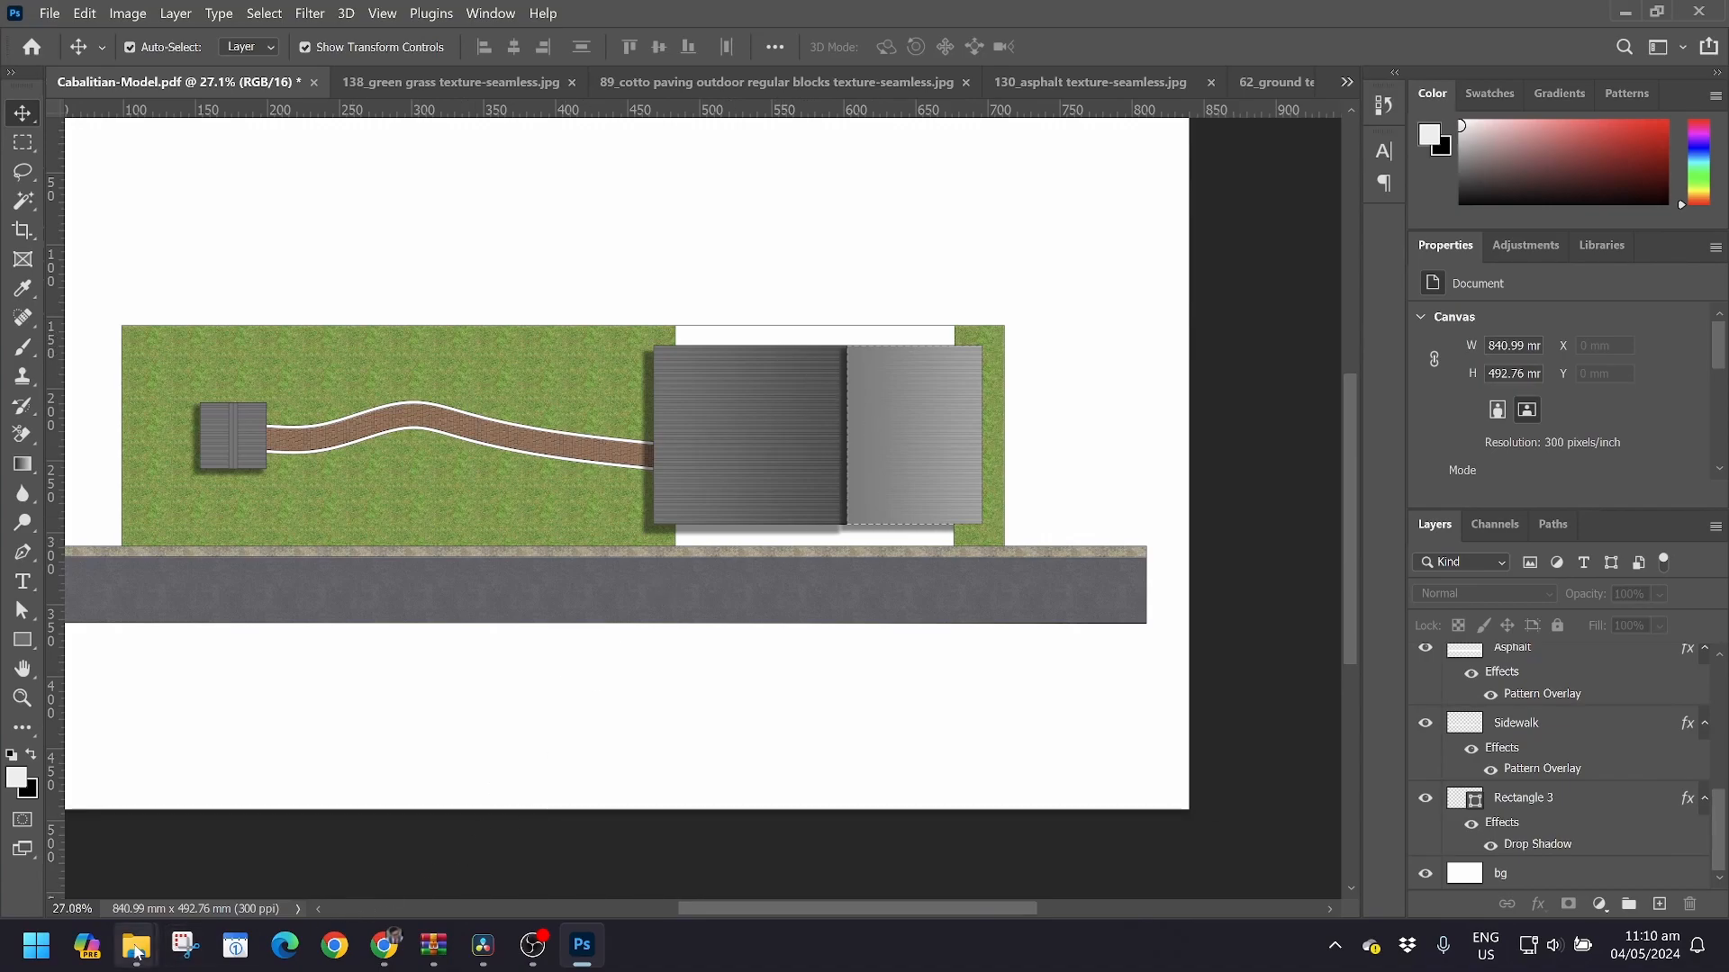
Switch to File Explorer and open 172_concrete wall texture-seamless.jpg from the concrete wall texture folder in Downloads with Photoshop
mouse_move(136, 945)
left_click(87, 871)
left_click(30, 64)
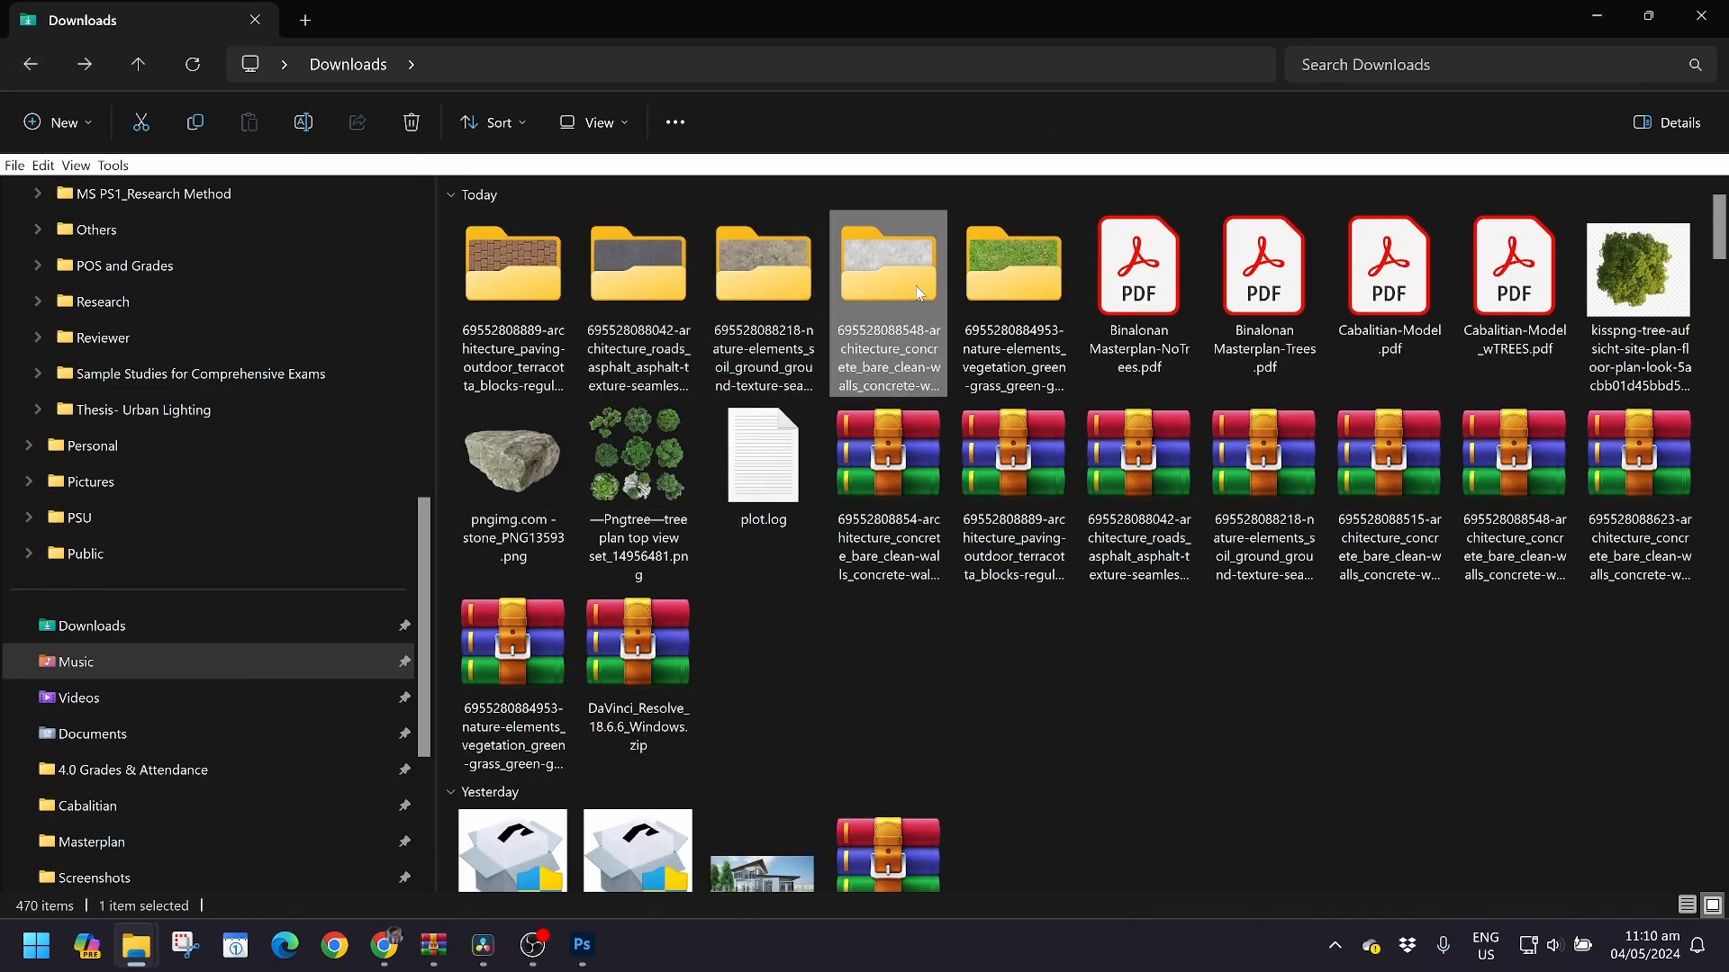
double_click(895, 295)
right_click(499, 265)
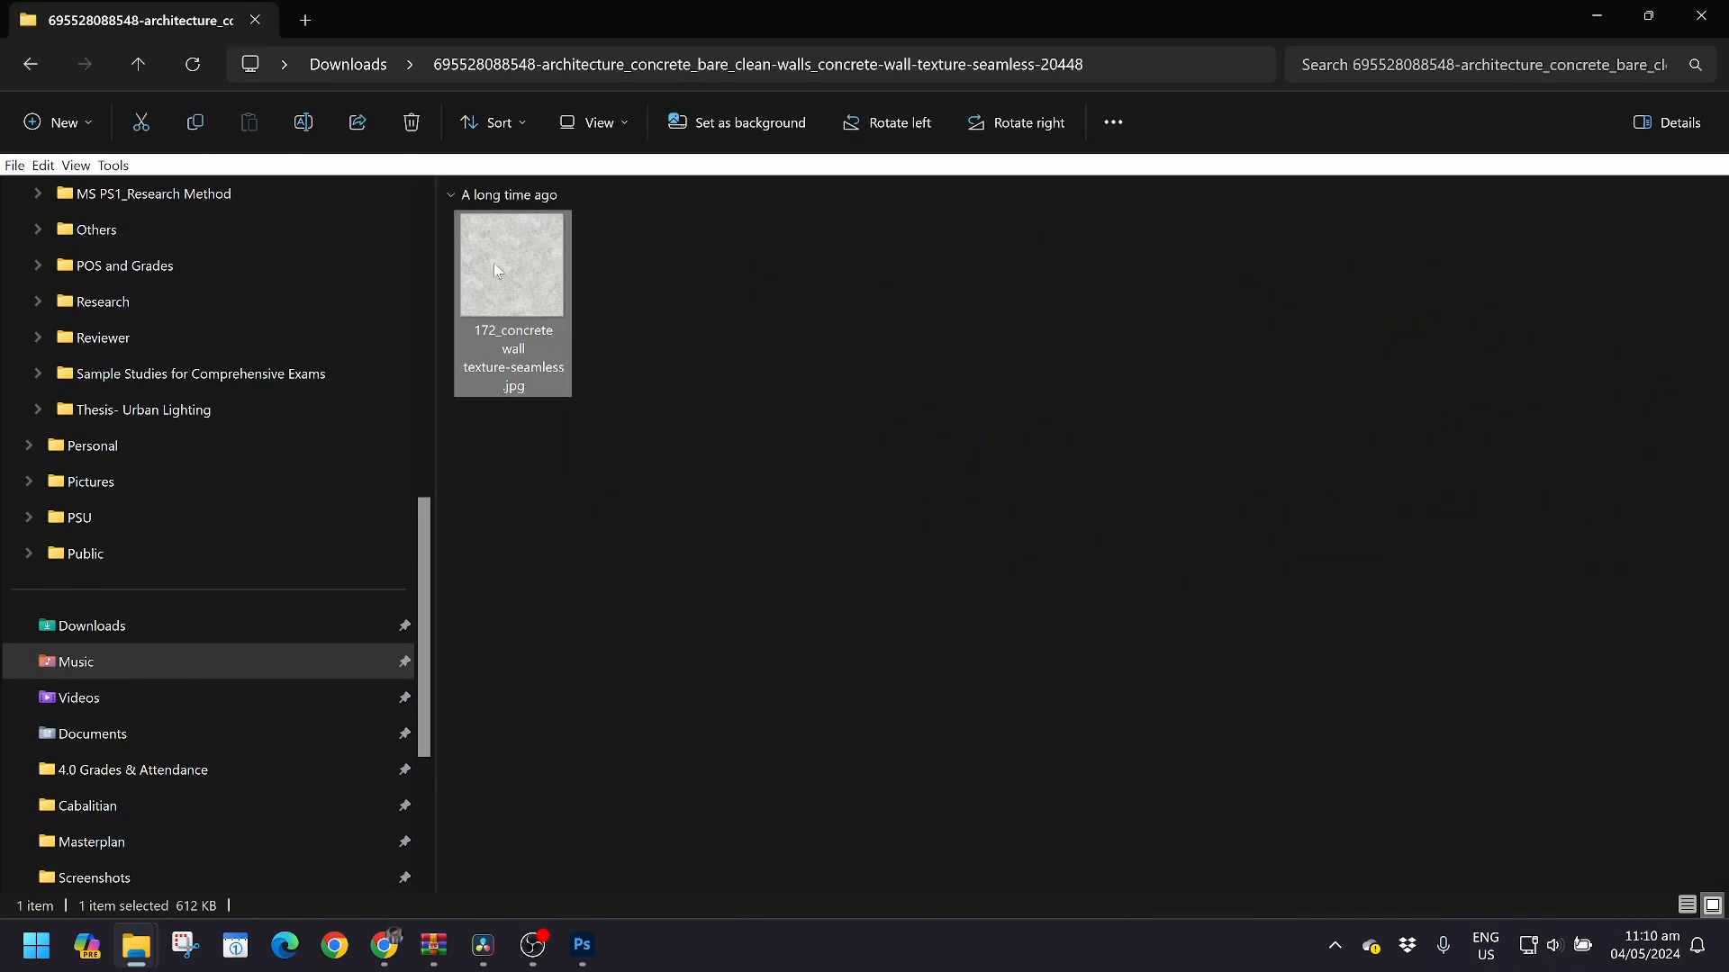
mouse_move(629, 281)
left_click(1006, 300)
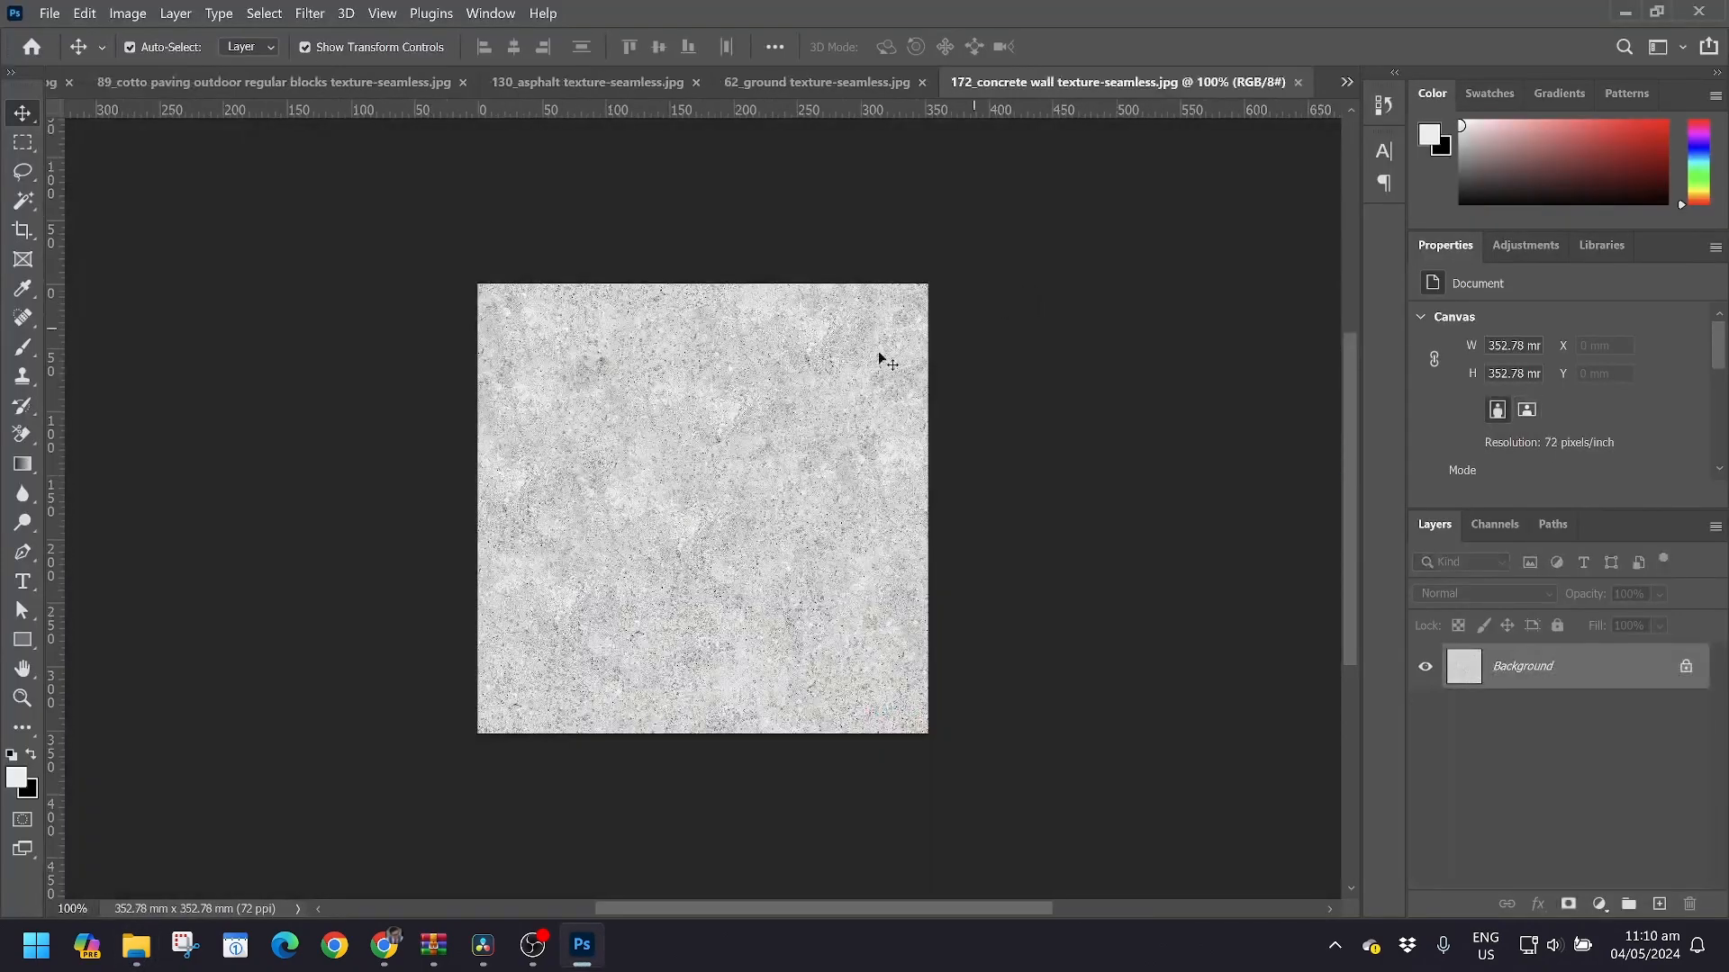
Define the concrete wall texture as a pattern and return to the Cabalitian-Model.pdf document
left_click(86, 14)
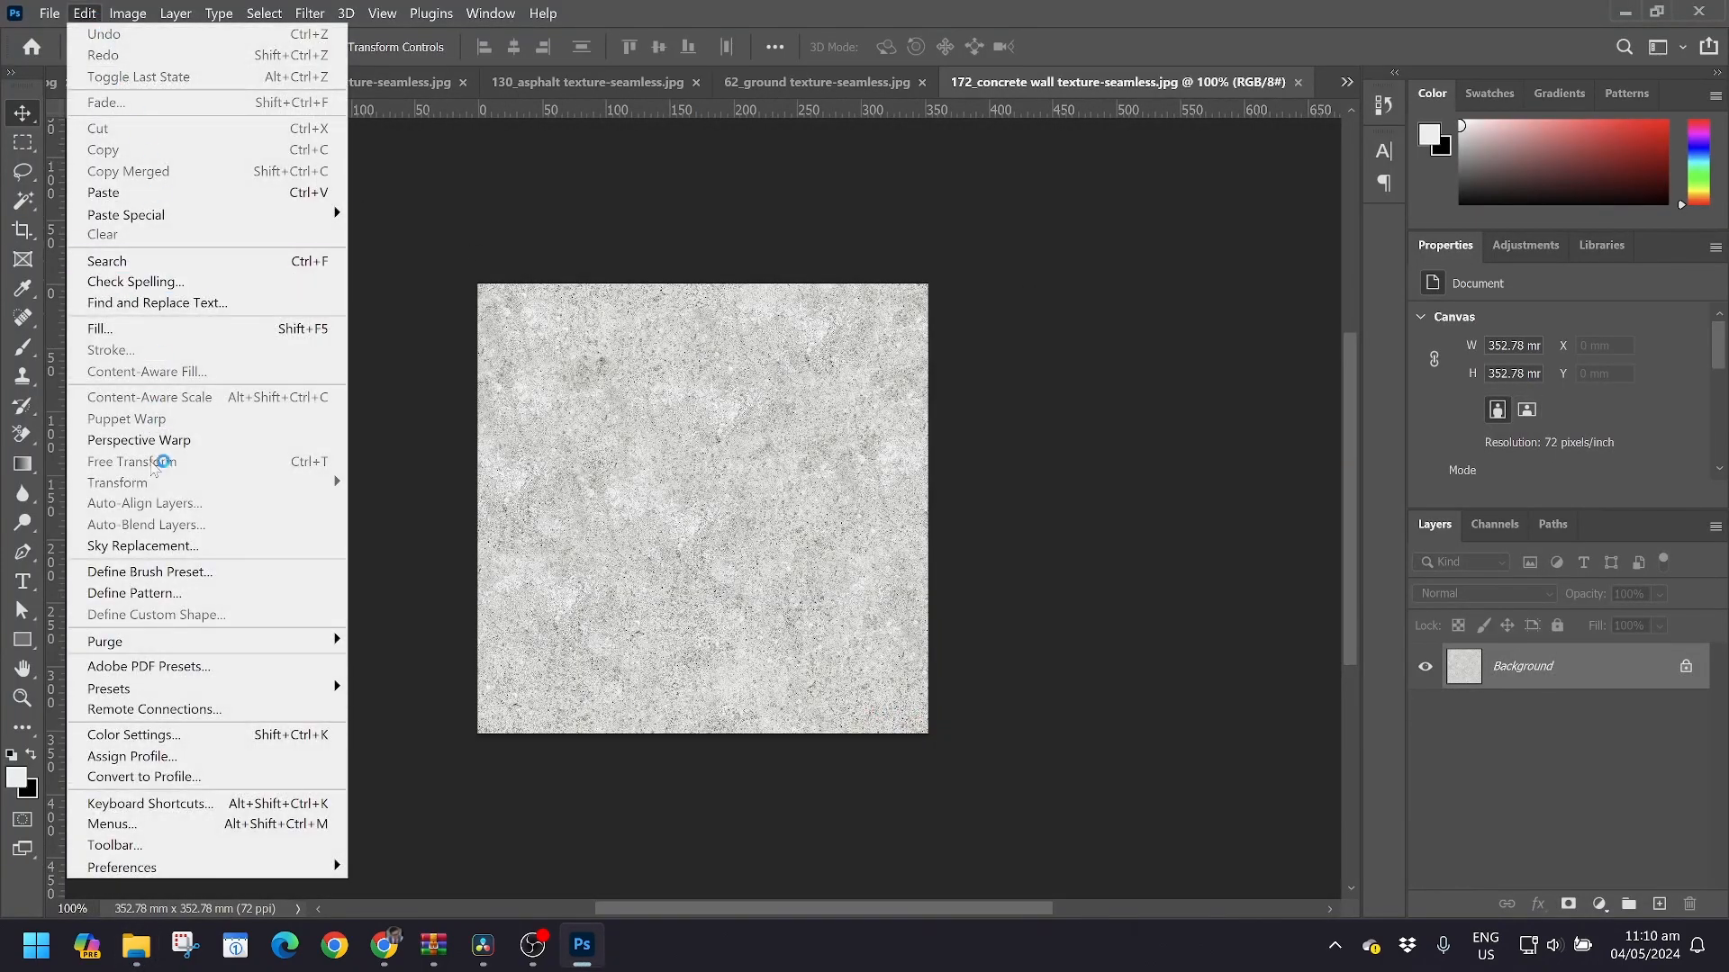
left_click(1129, 418)
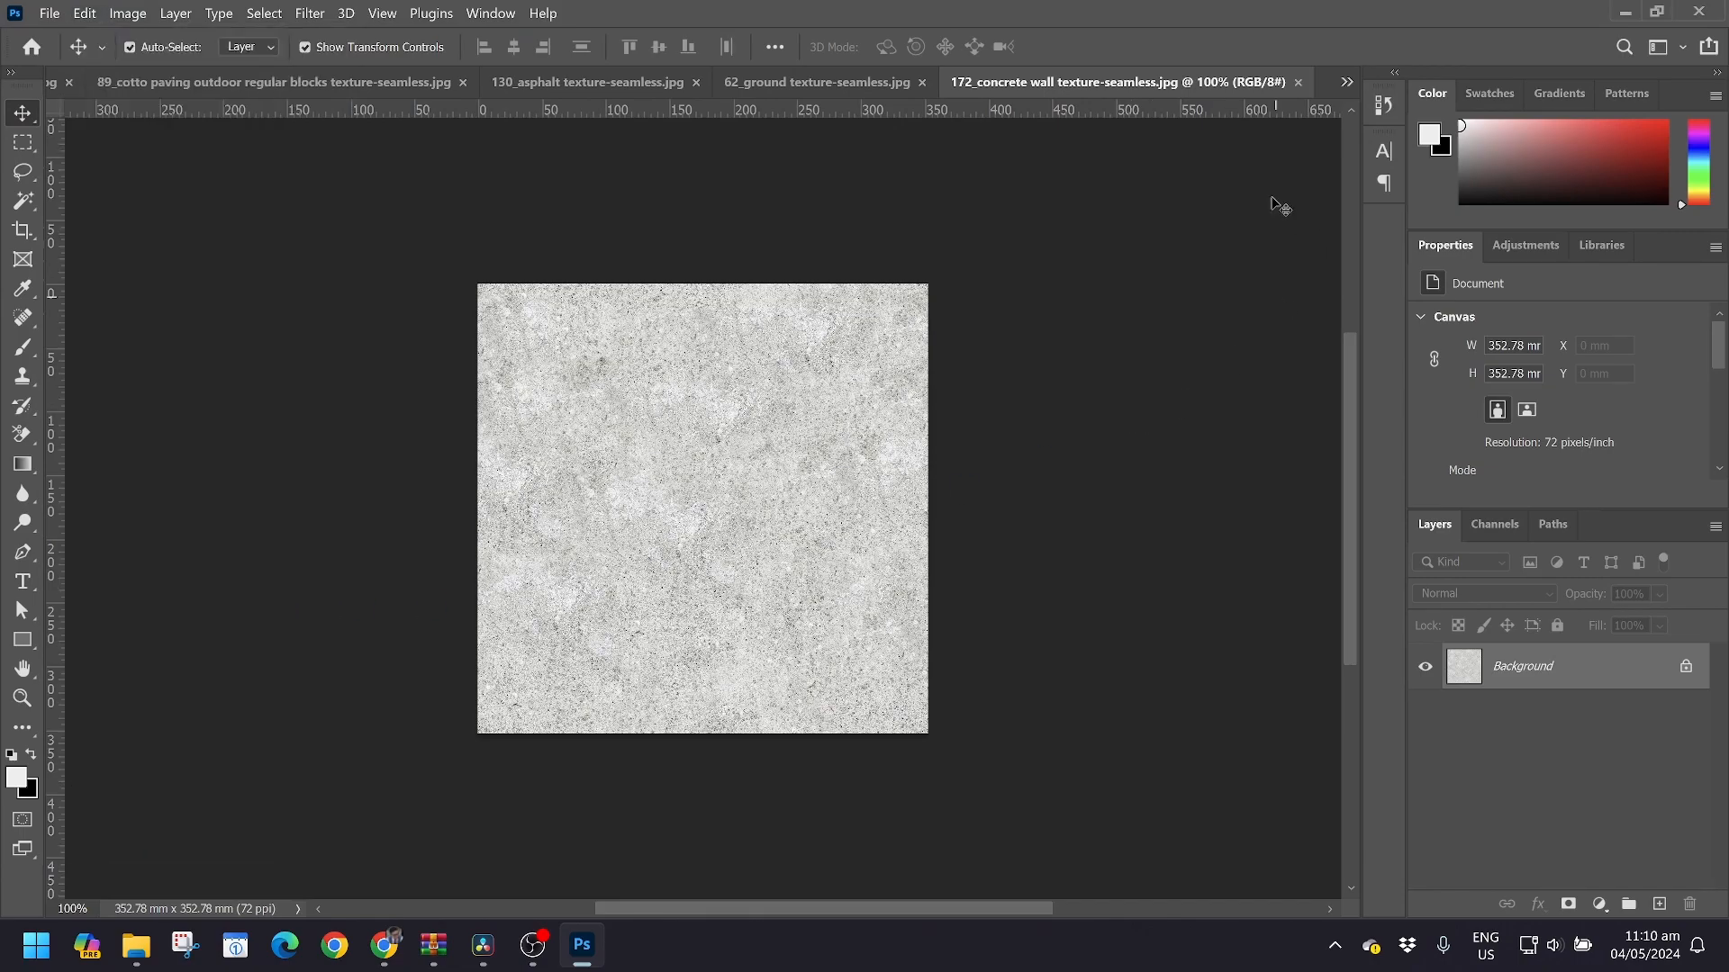
left_click(1347, 83)
left_click(1003, 91)
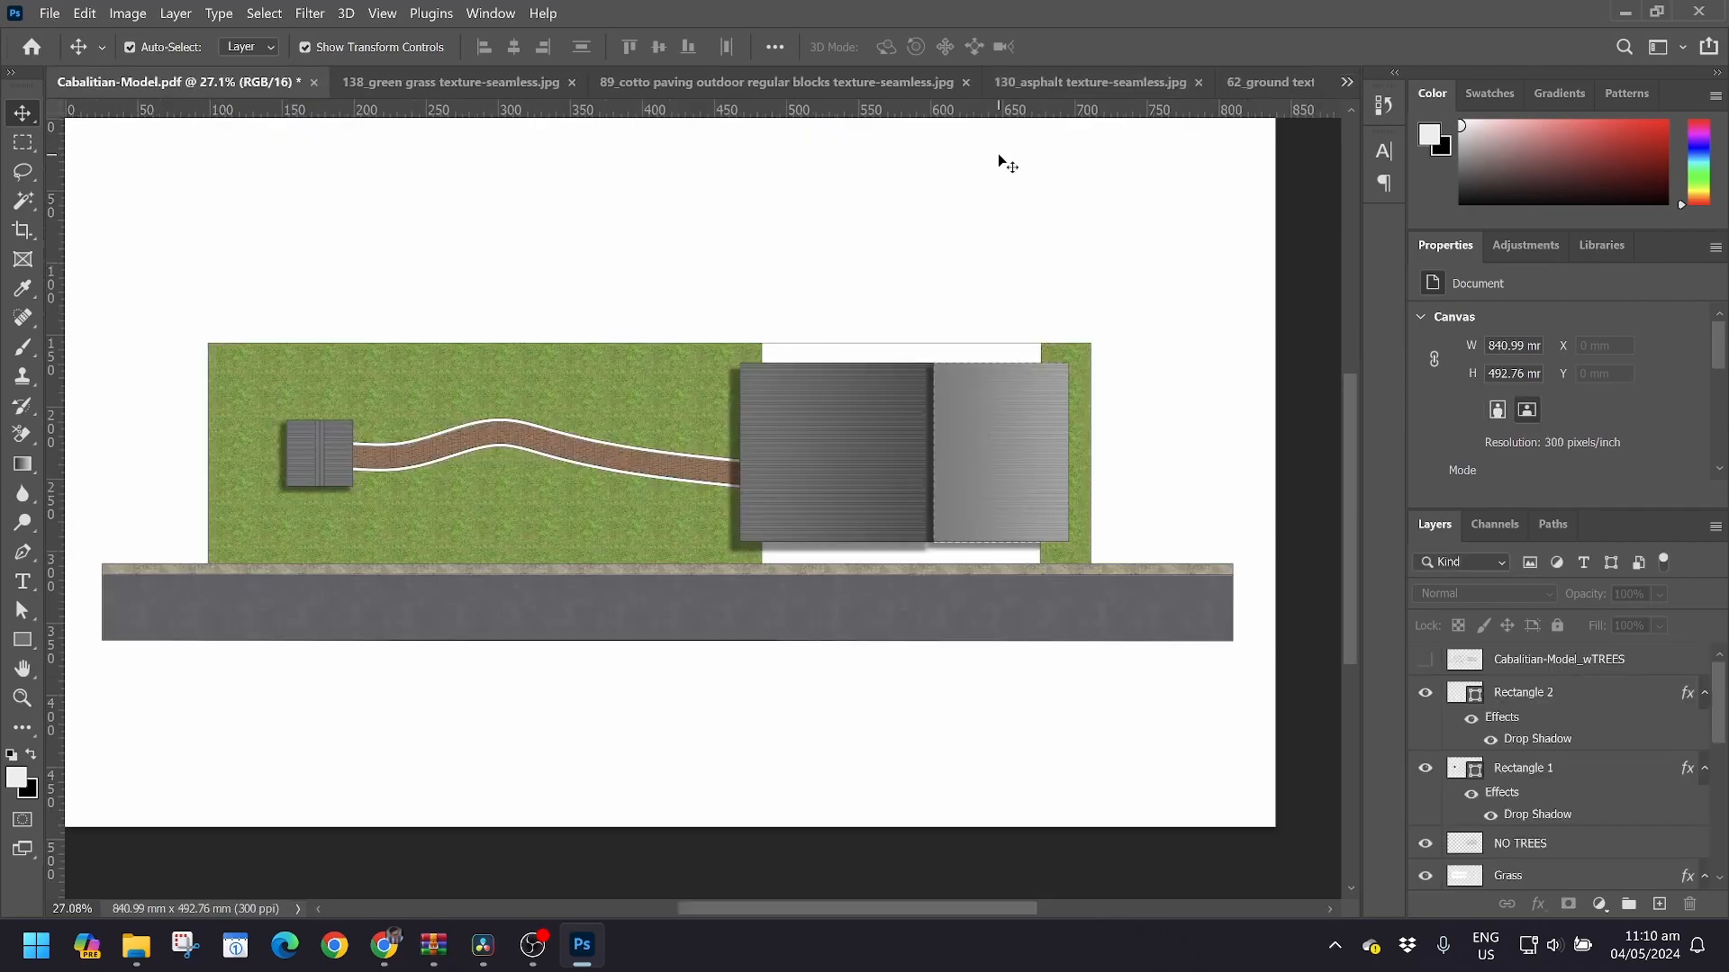
On the NO TREES layer, select the white strips above and below the large roof with the Magic Wand
scroll(1518, 731, "down", 3)
scroll(1518, 731, "up", 3)
scroll(1523, 756, "down", 2)
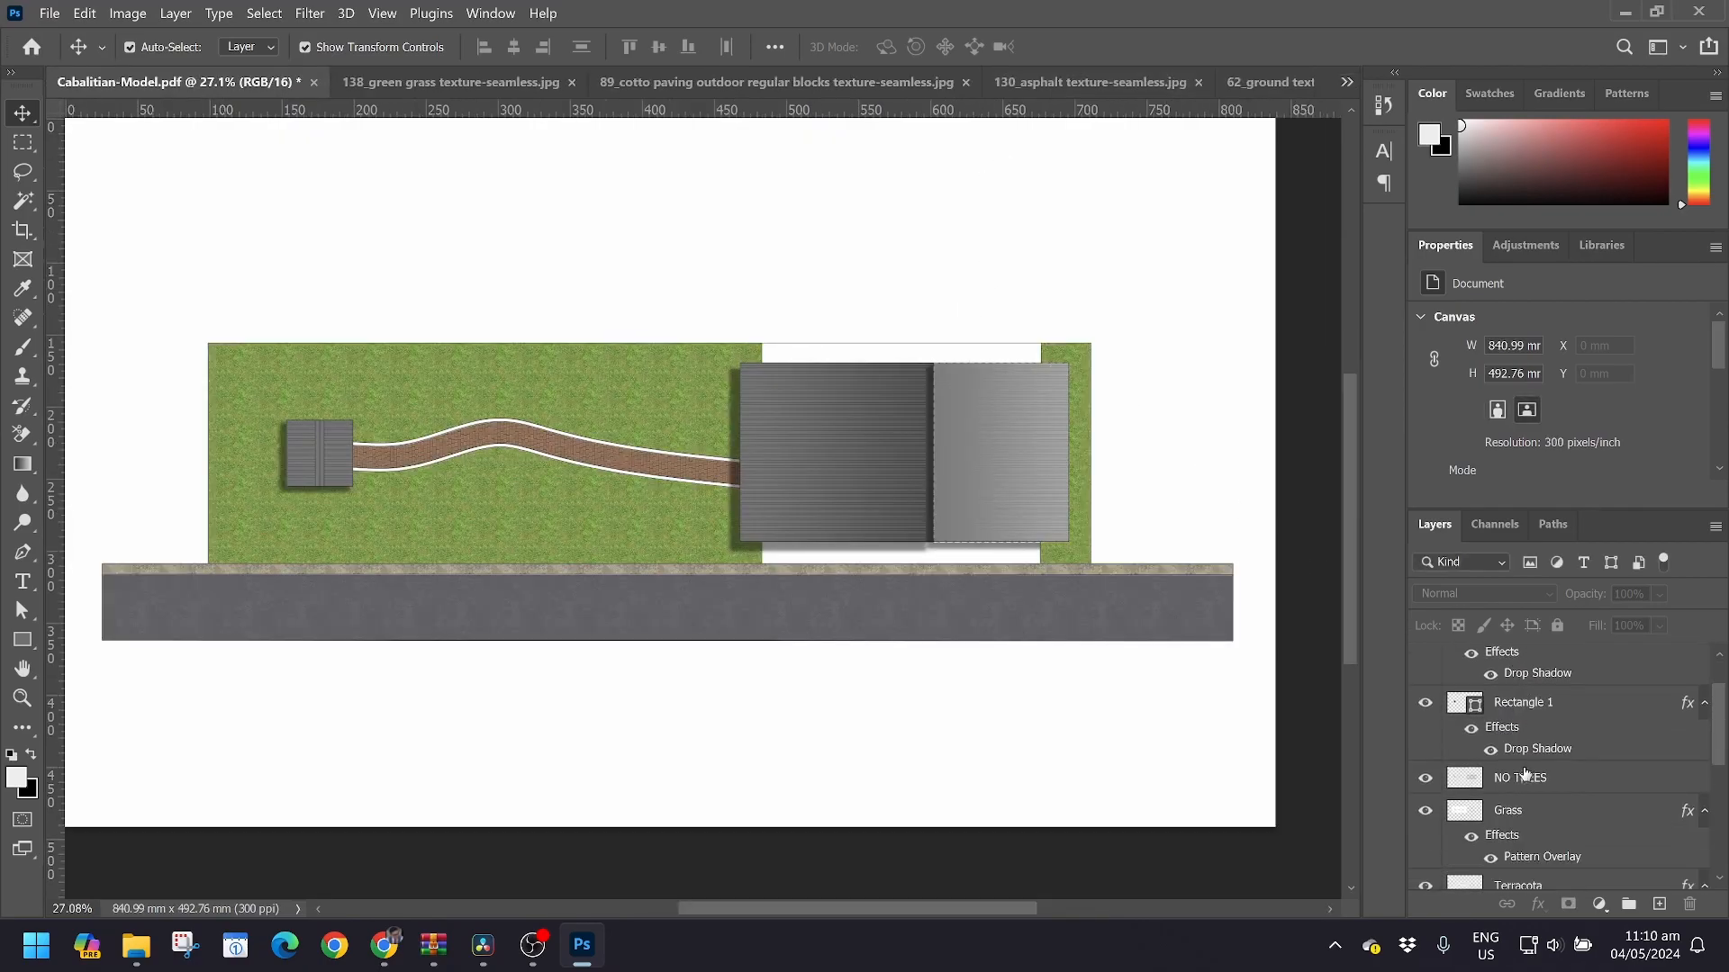
left_click(1525, 780)
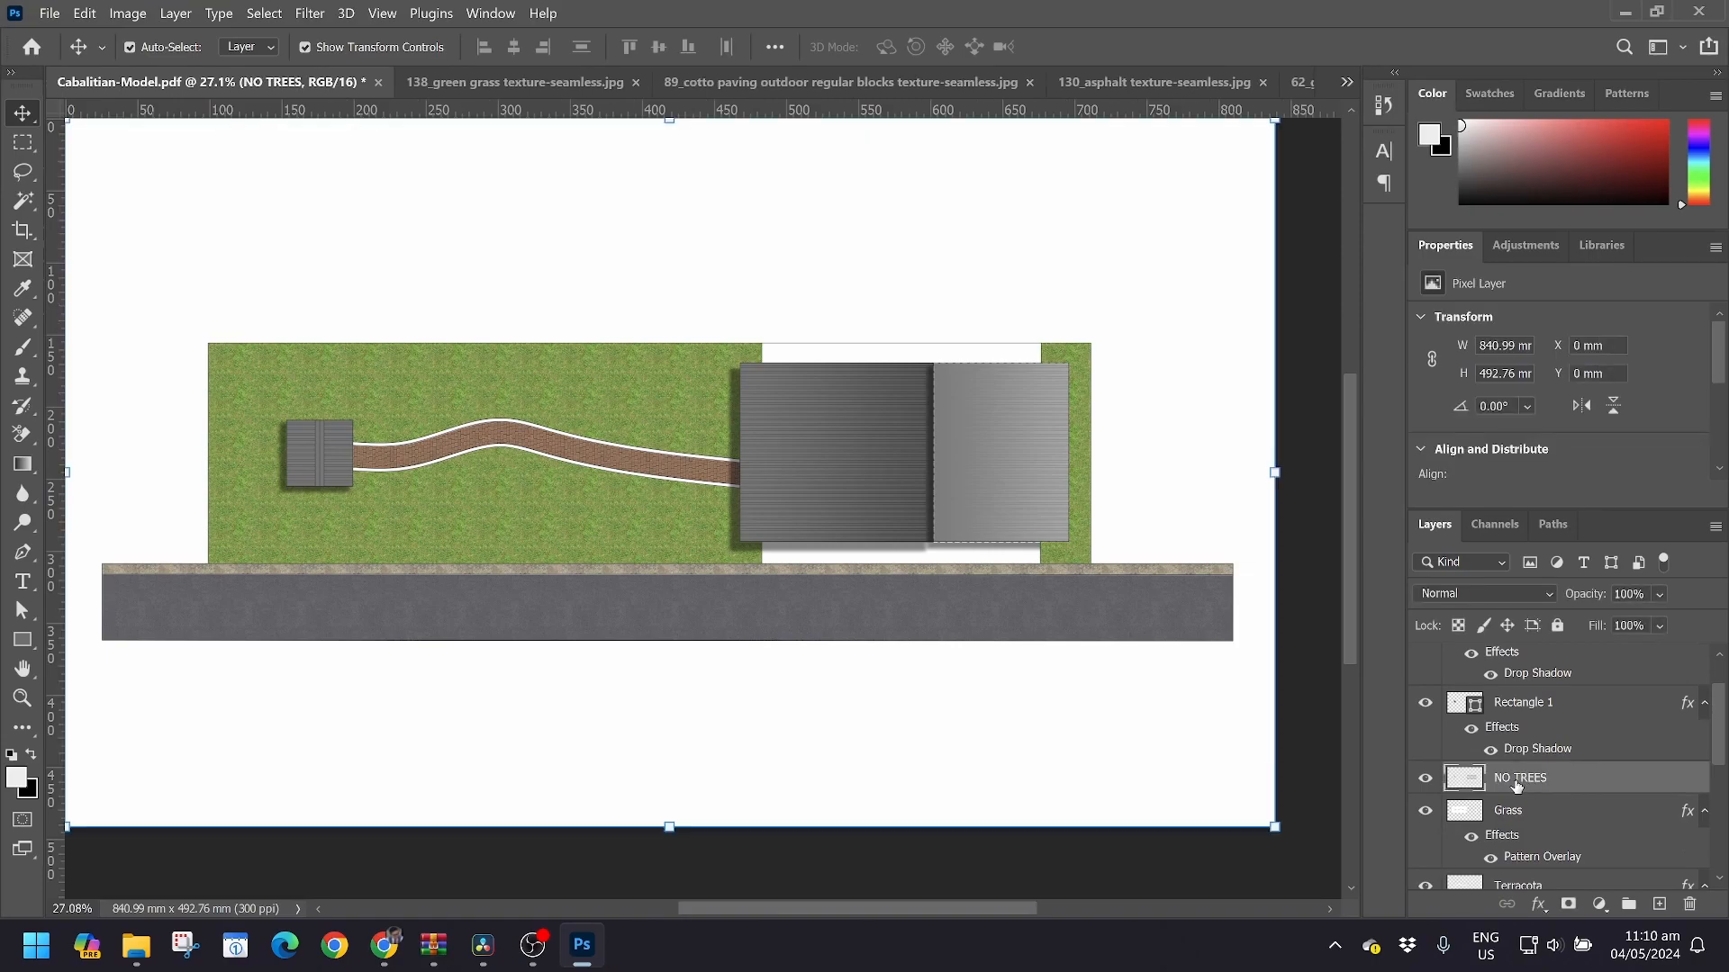
scroll(1516, 785, "down", 5)
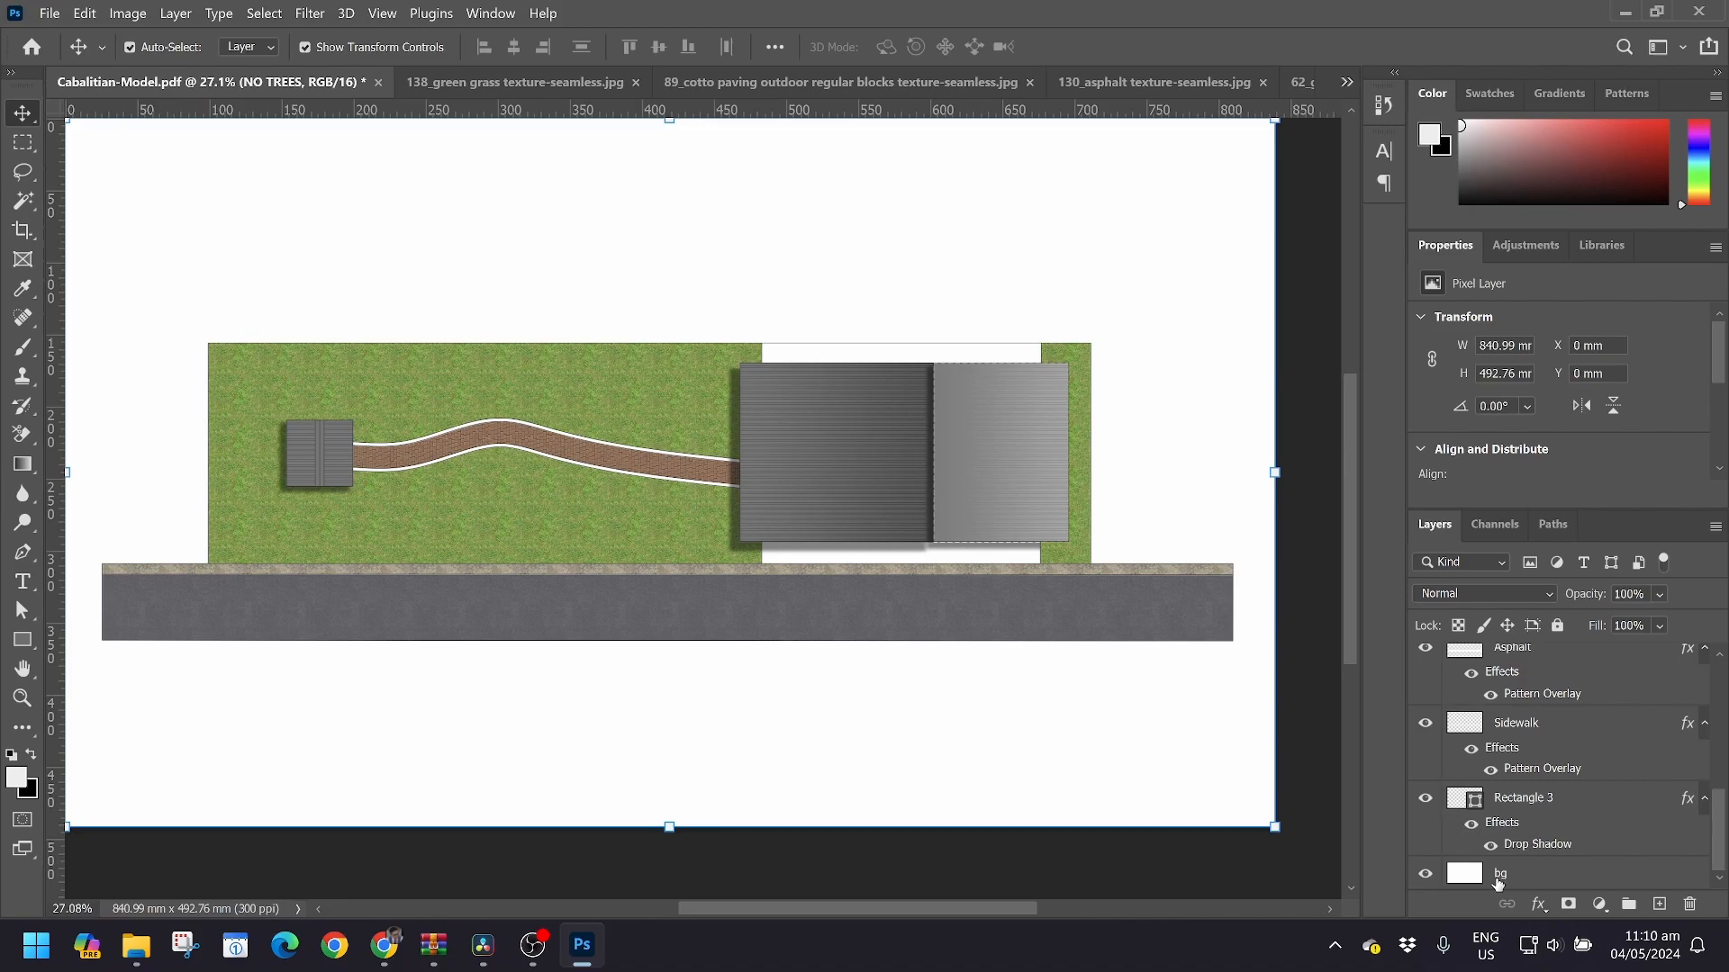
left_click(22, 200)
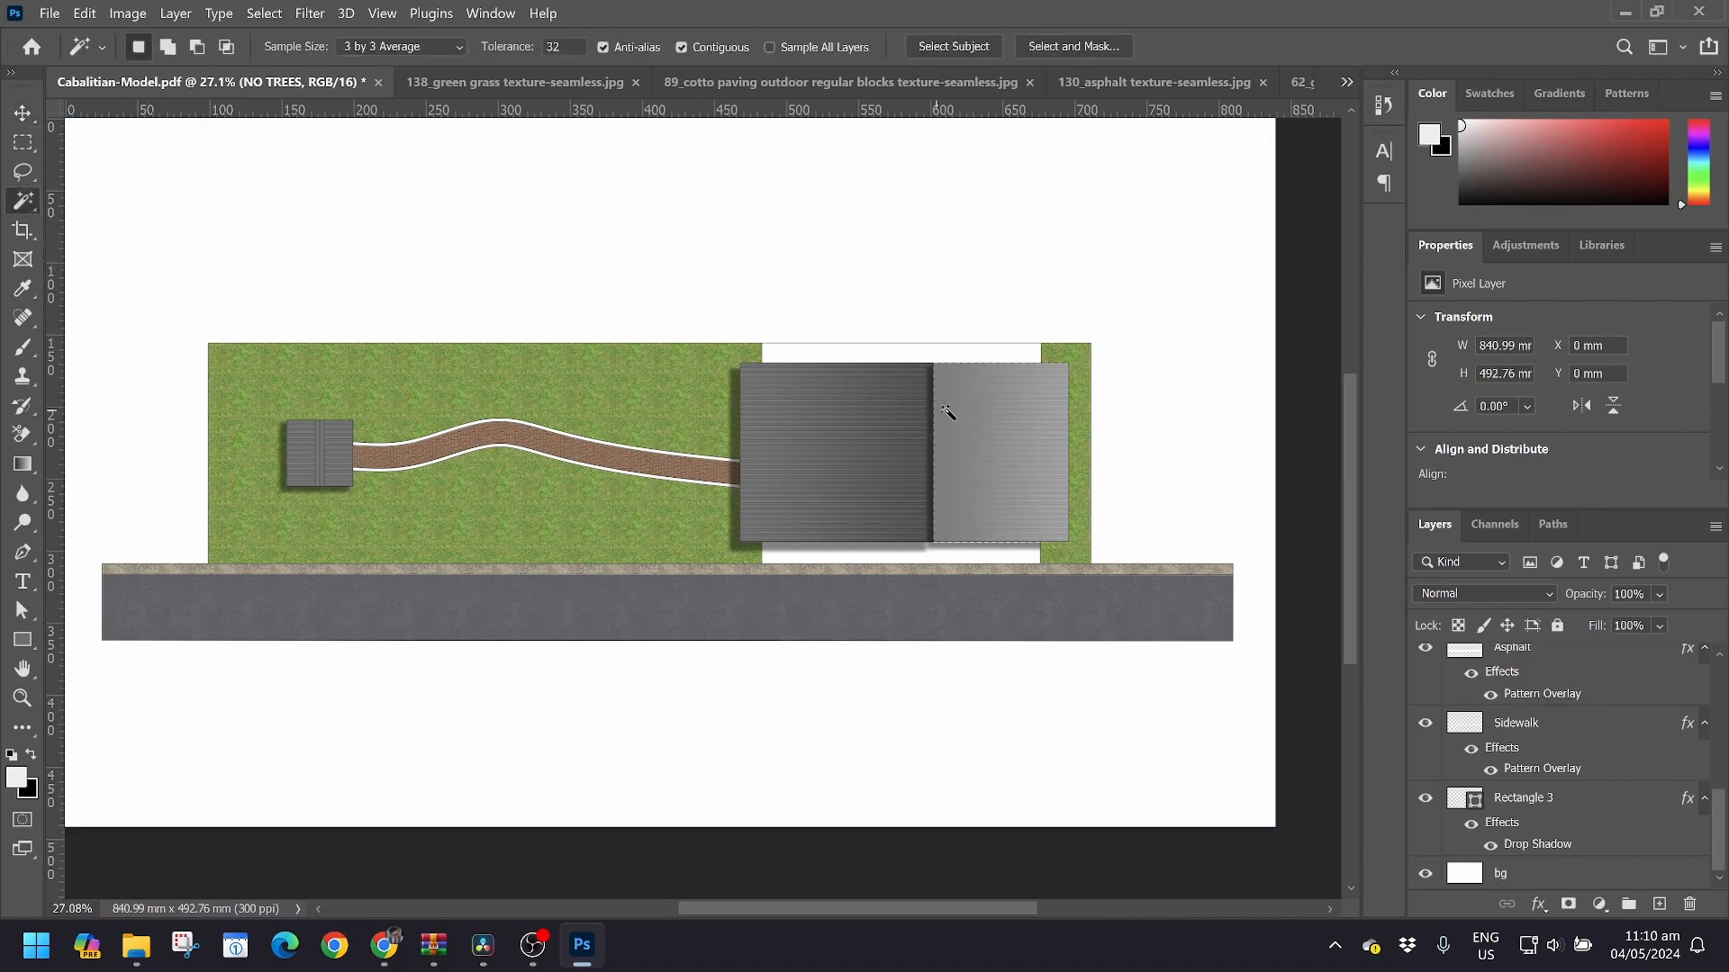
left_click(881, 354)
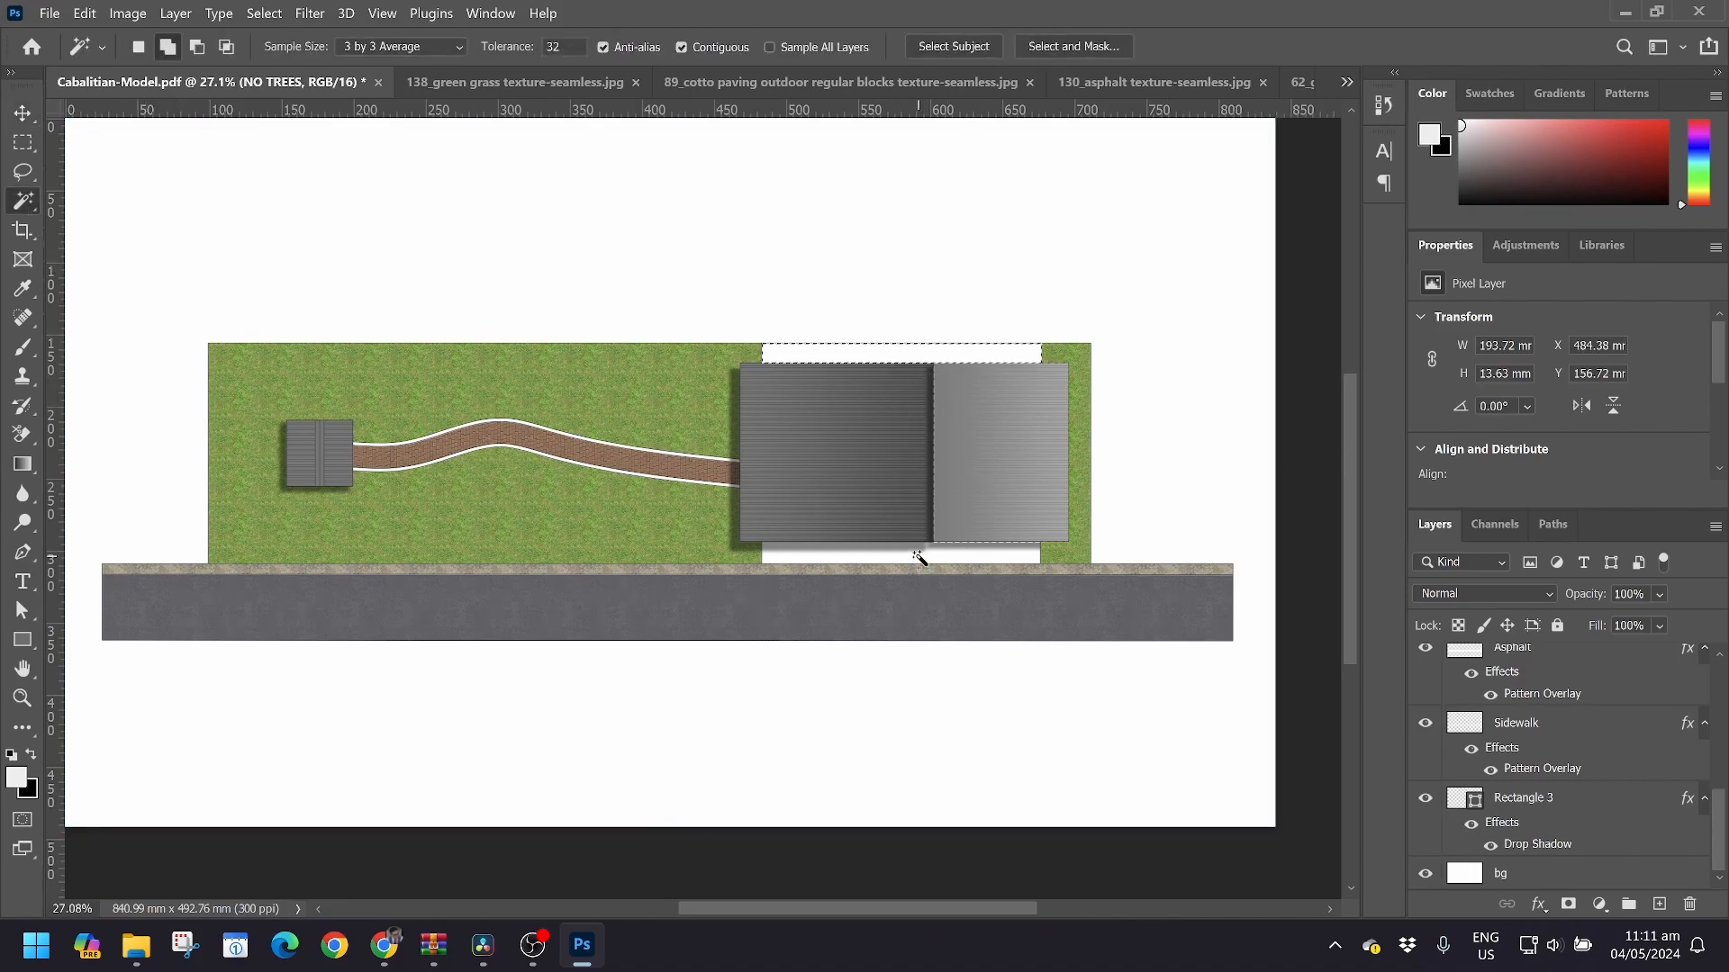
left_click(917, 557, "shift")
Copy the selected strips from the bg layer to a new layer and name it Concrete
left_click(1499, 875)
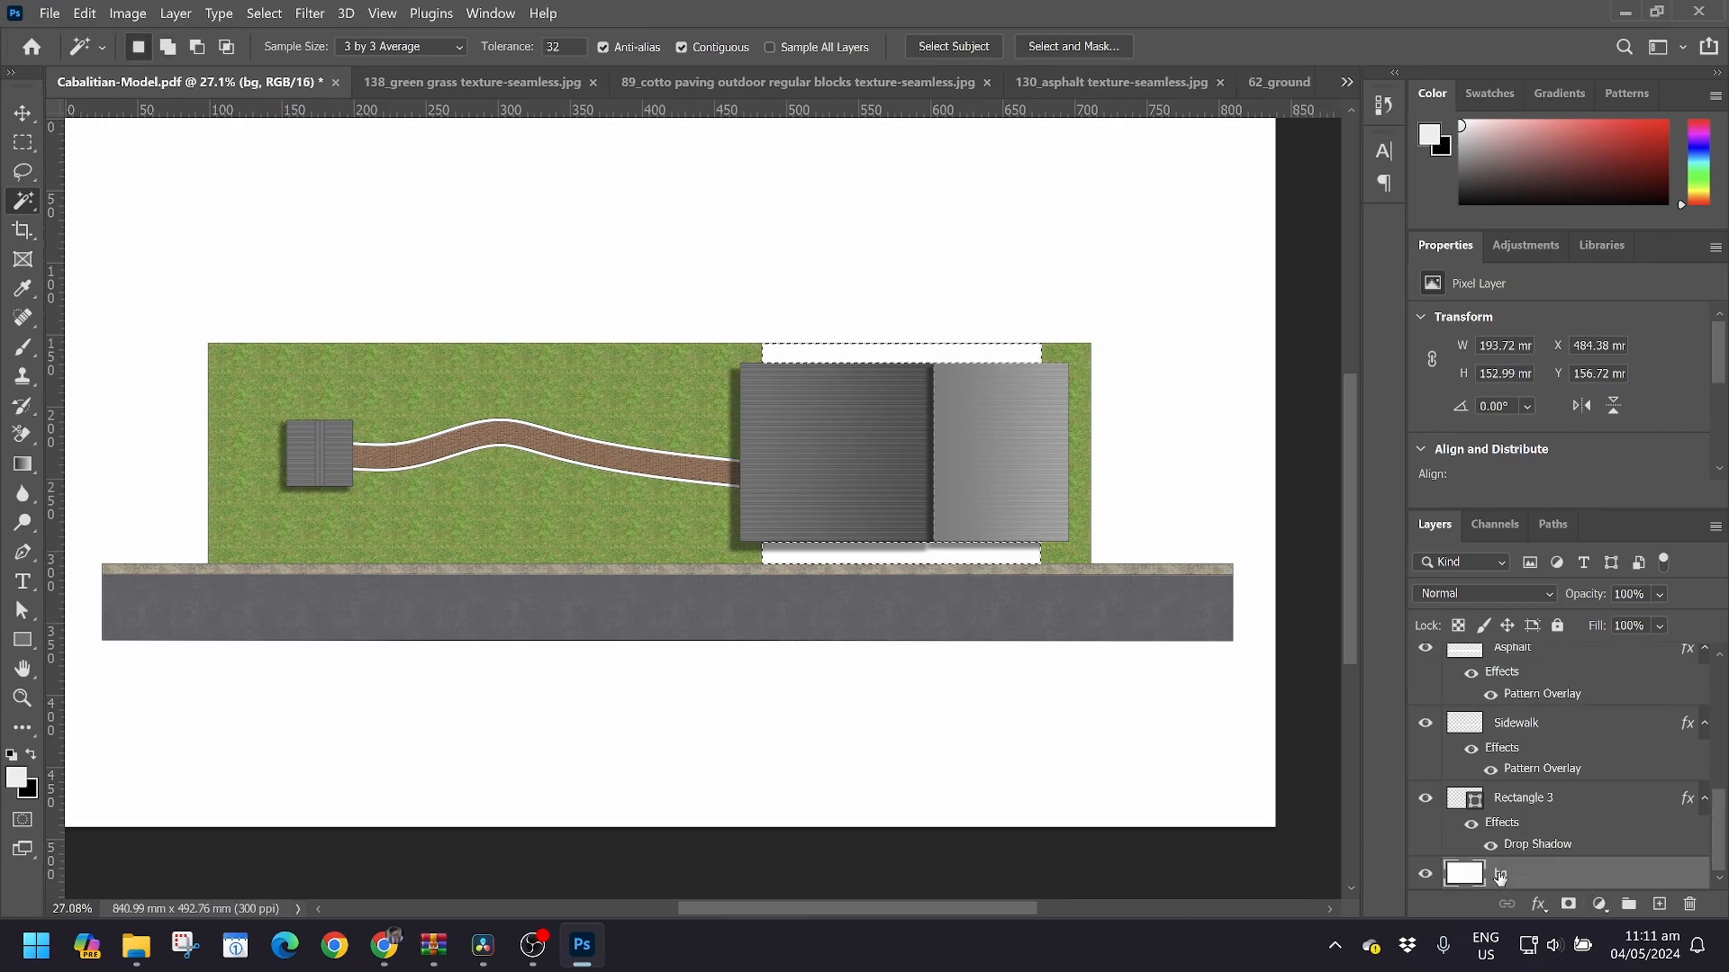
key("ctrl+j")
scroll(1558, 893, "down", 1)
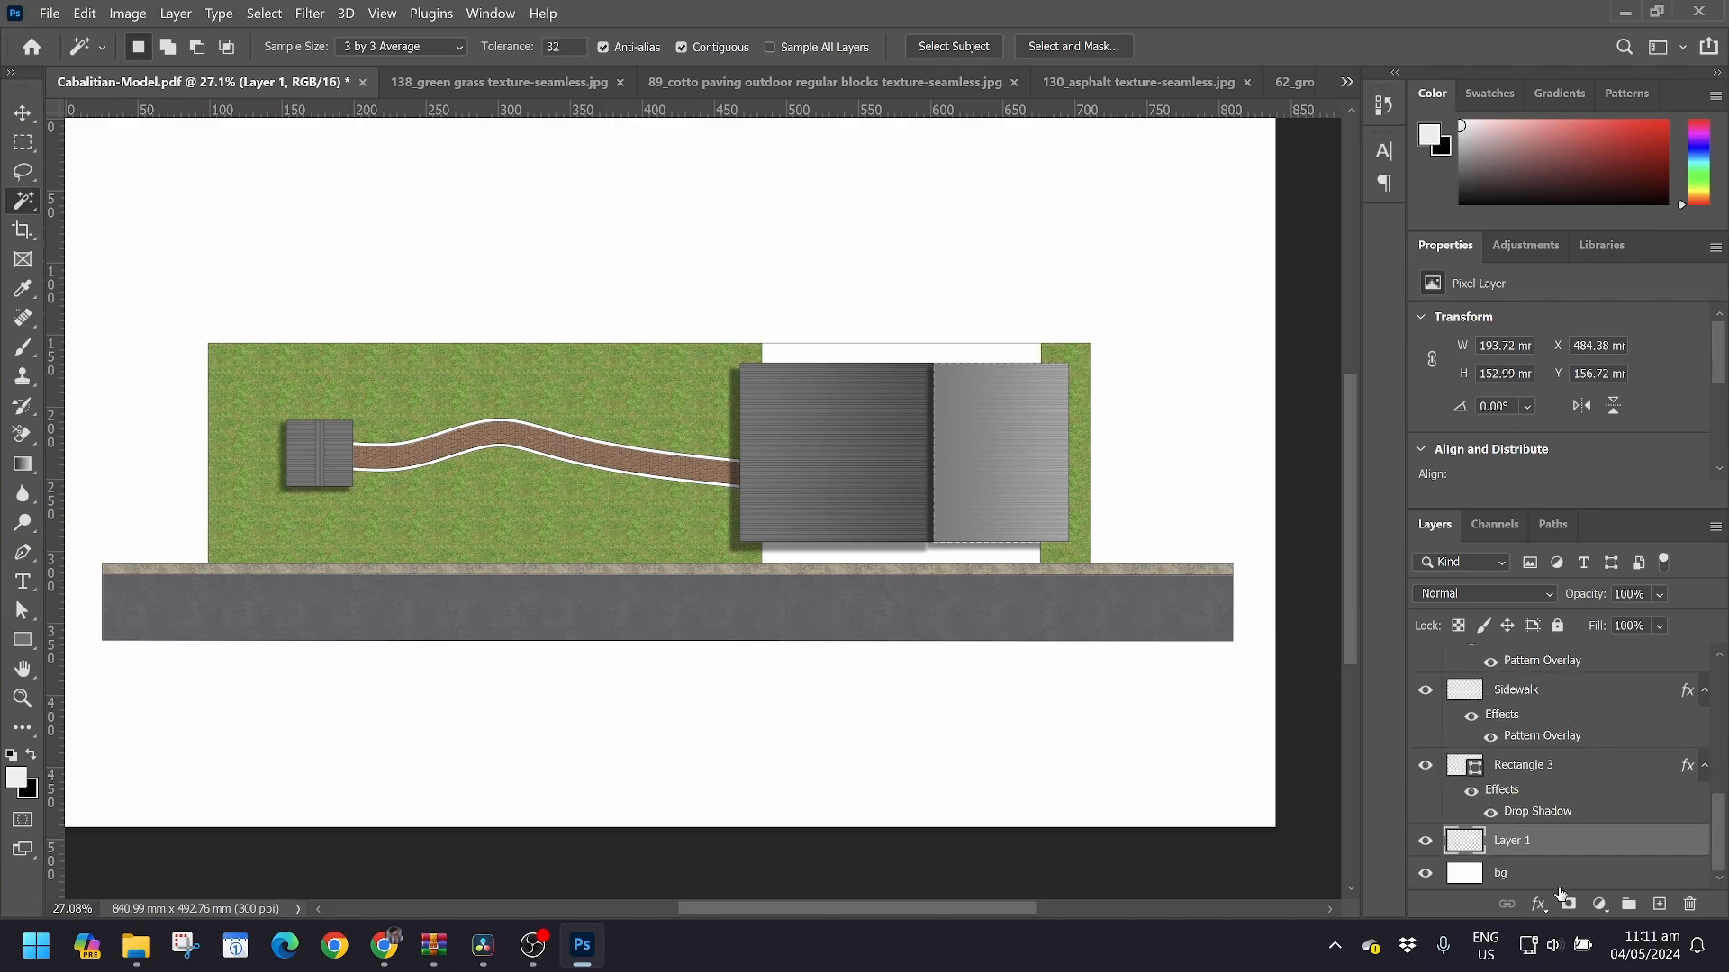
double_click(1518, 843)
type("Concrete")
left_click(1599, 842)
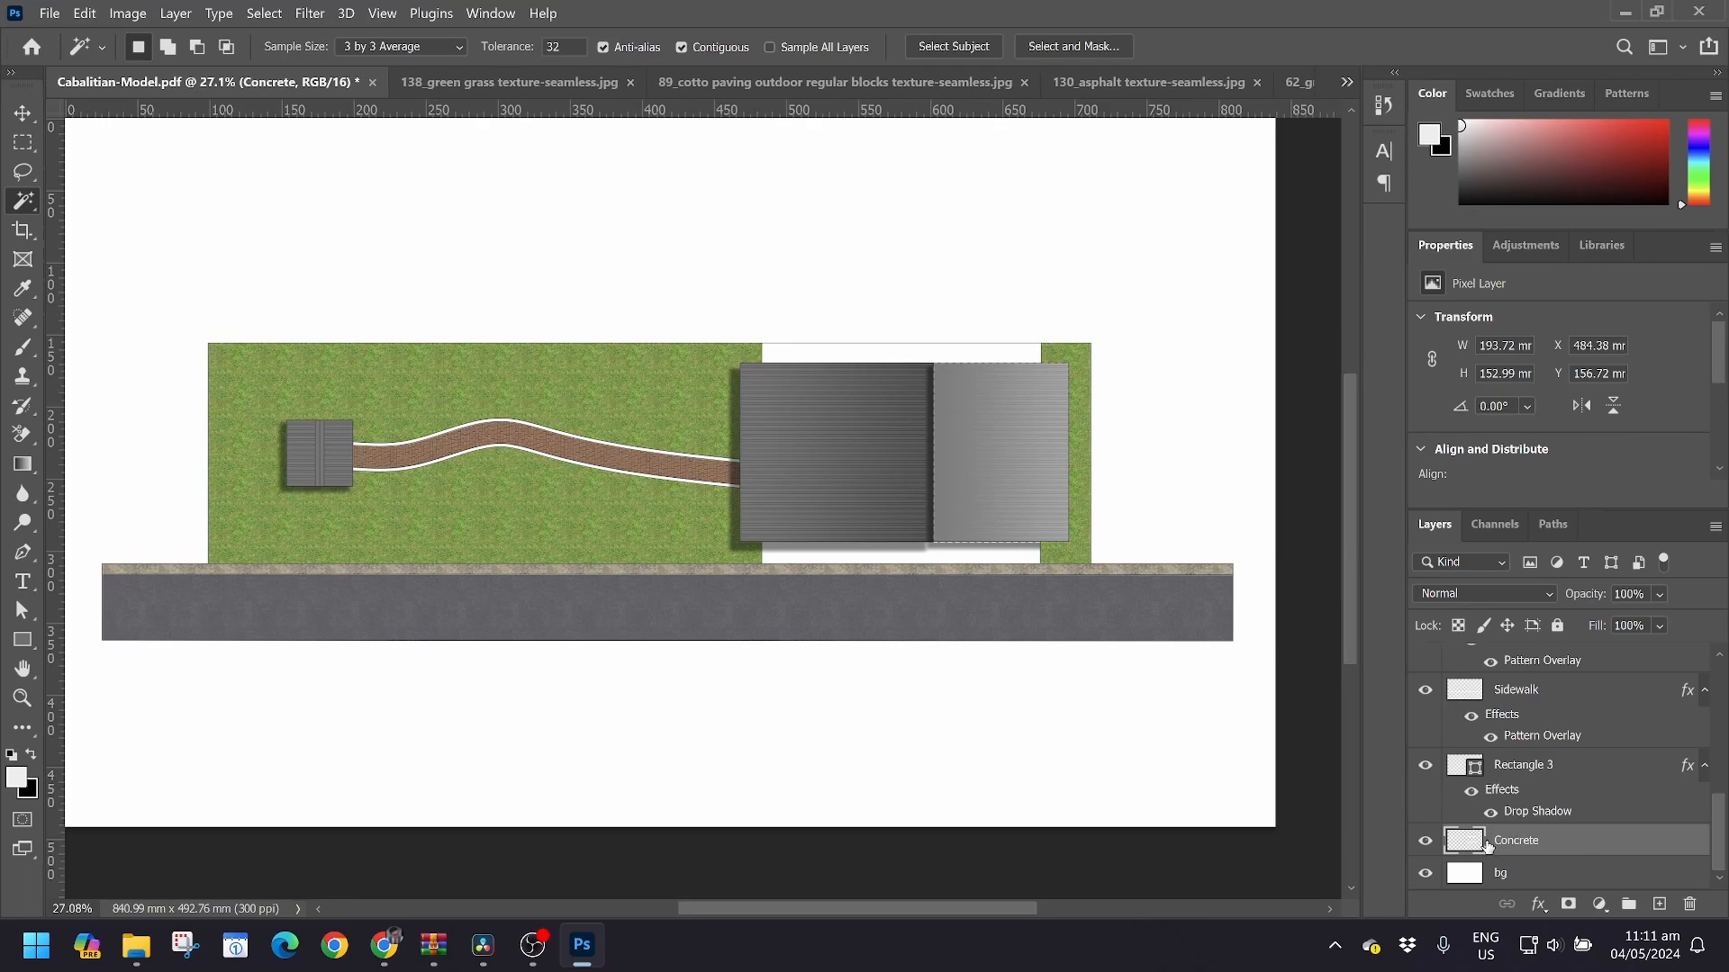
Apply a Pattern Overlay with the light grey concrete wall texture to the Concrete layer
right_click(1512, 843)
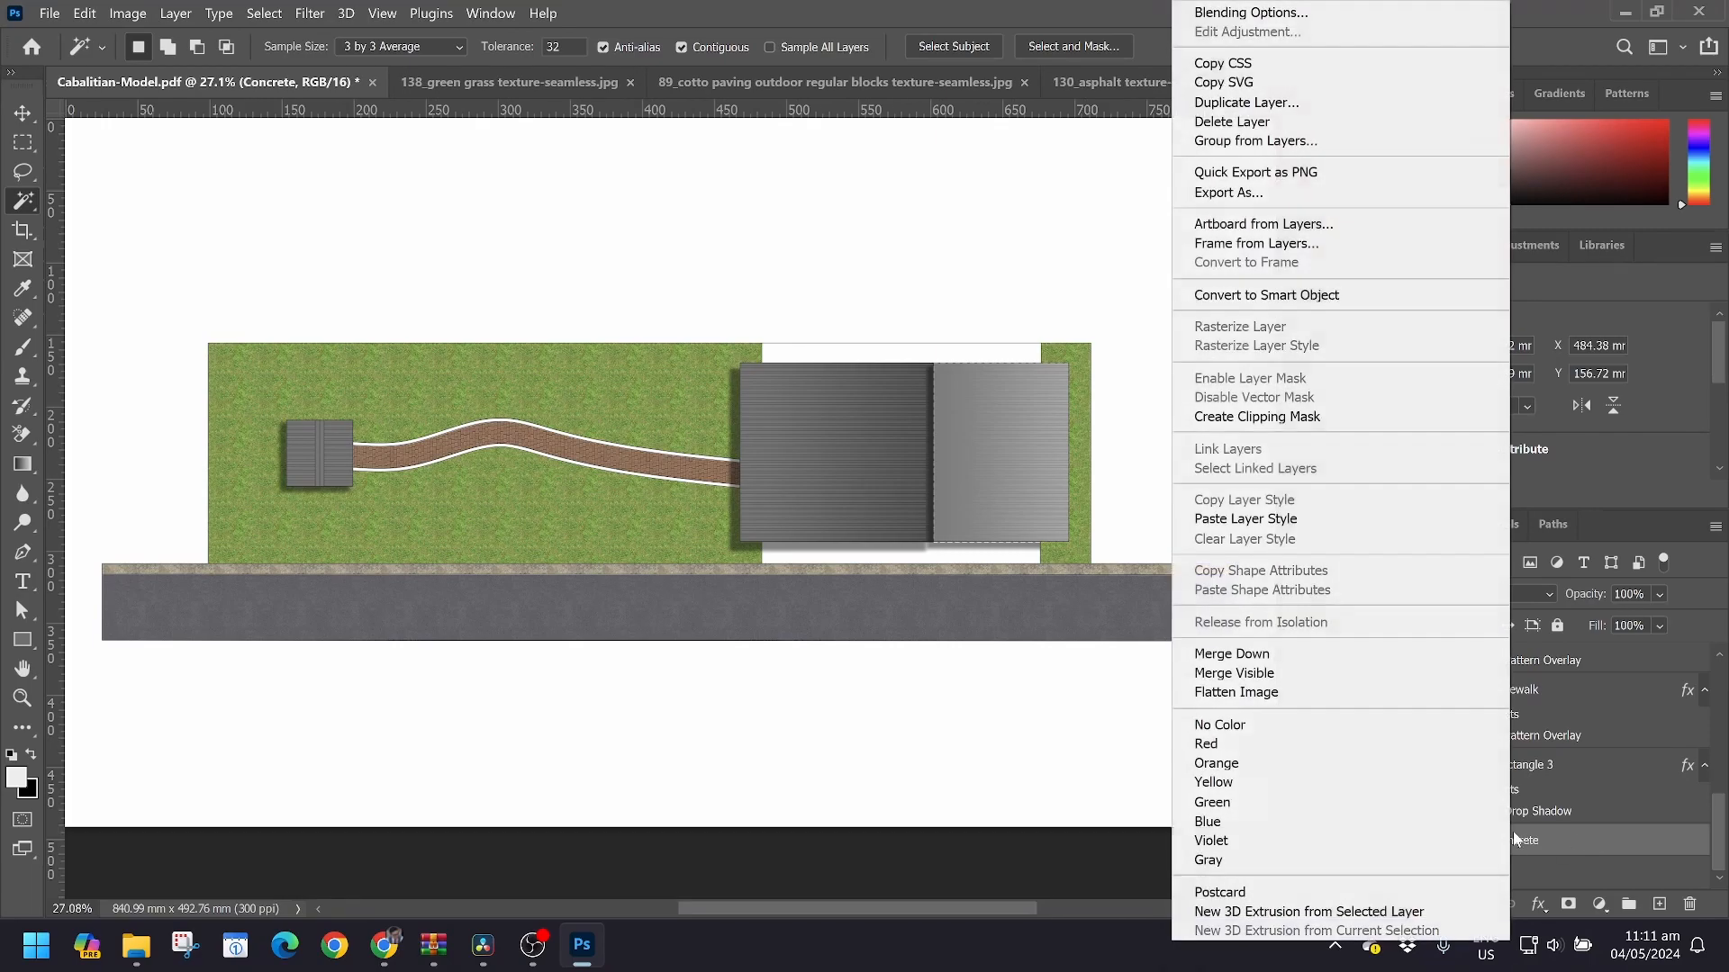
left_click(1283, 18)
scroll(1028, 573, "down", 1)
left_click(927, 565)
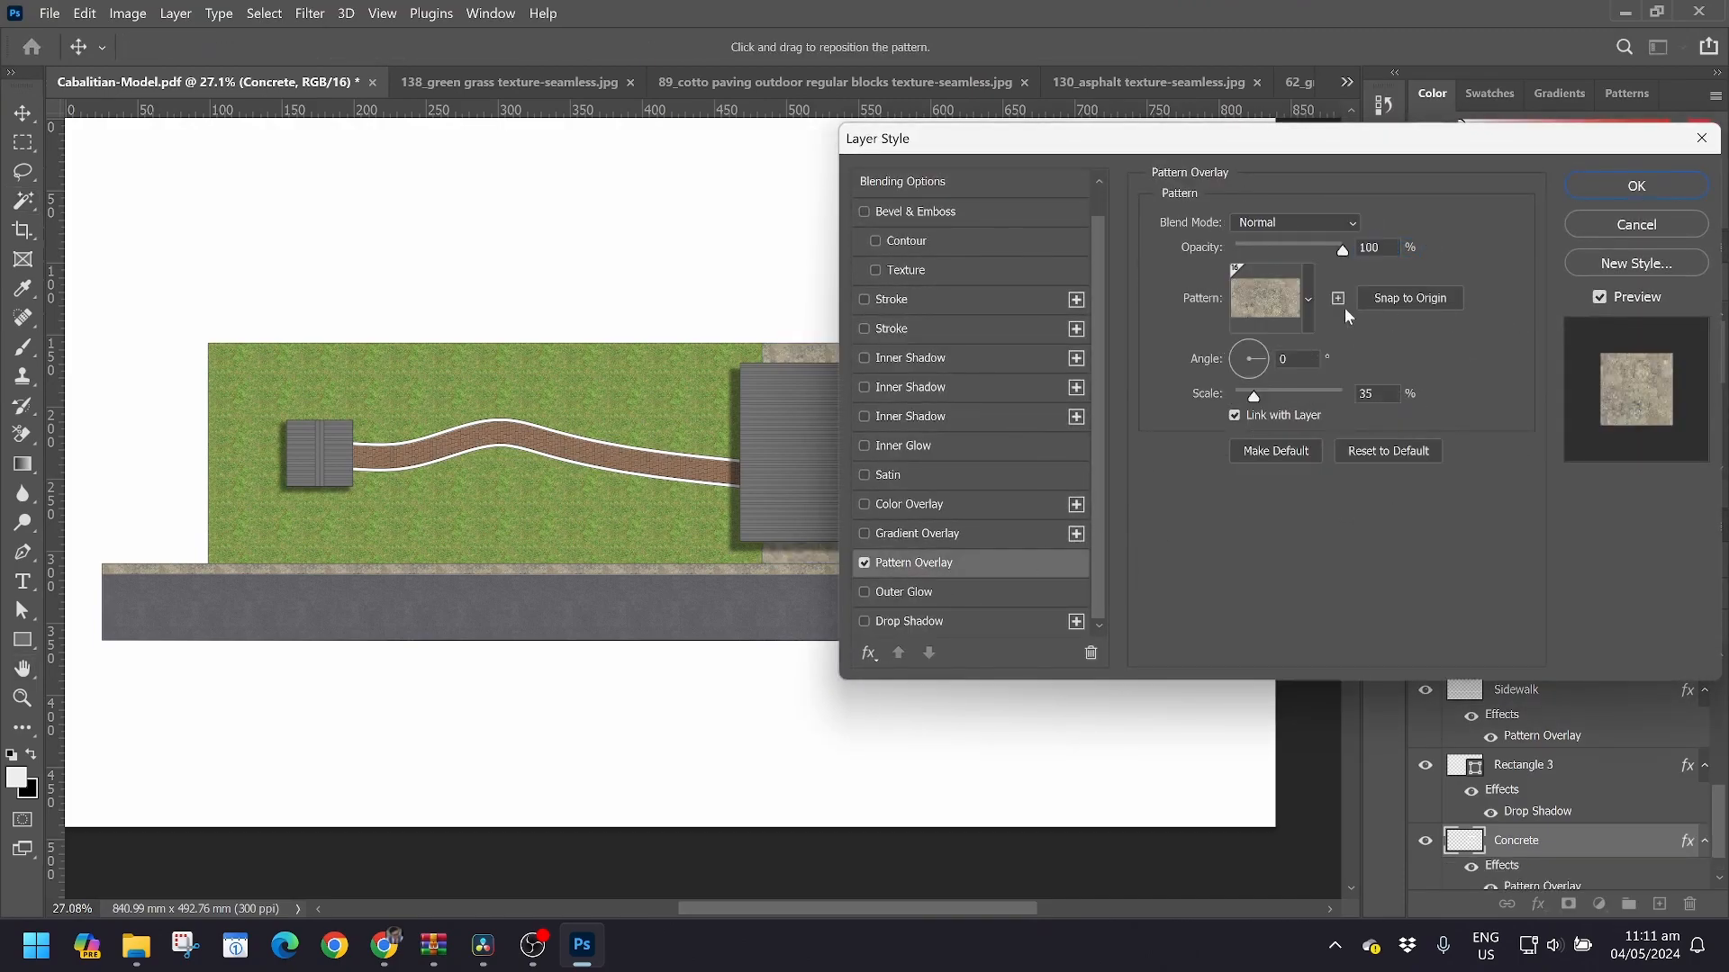
left_click(1309, 297)
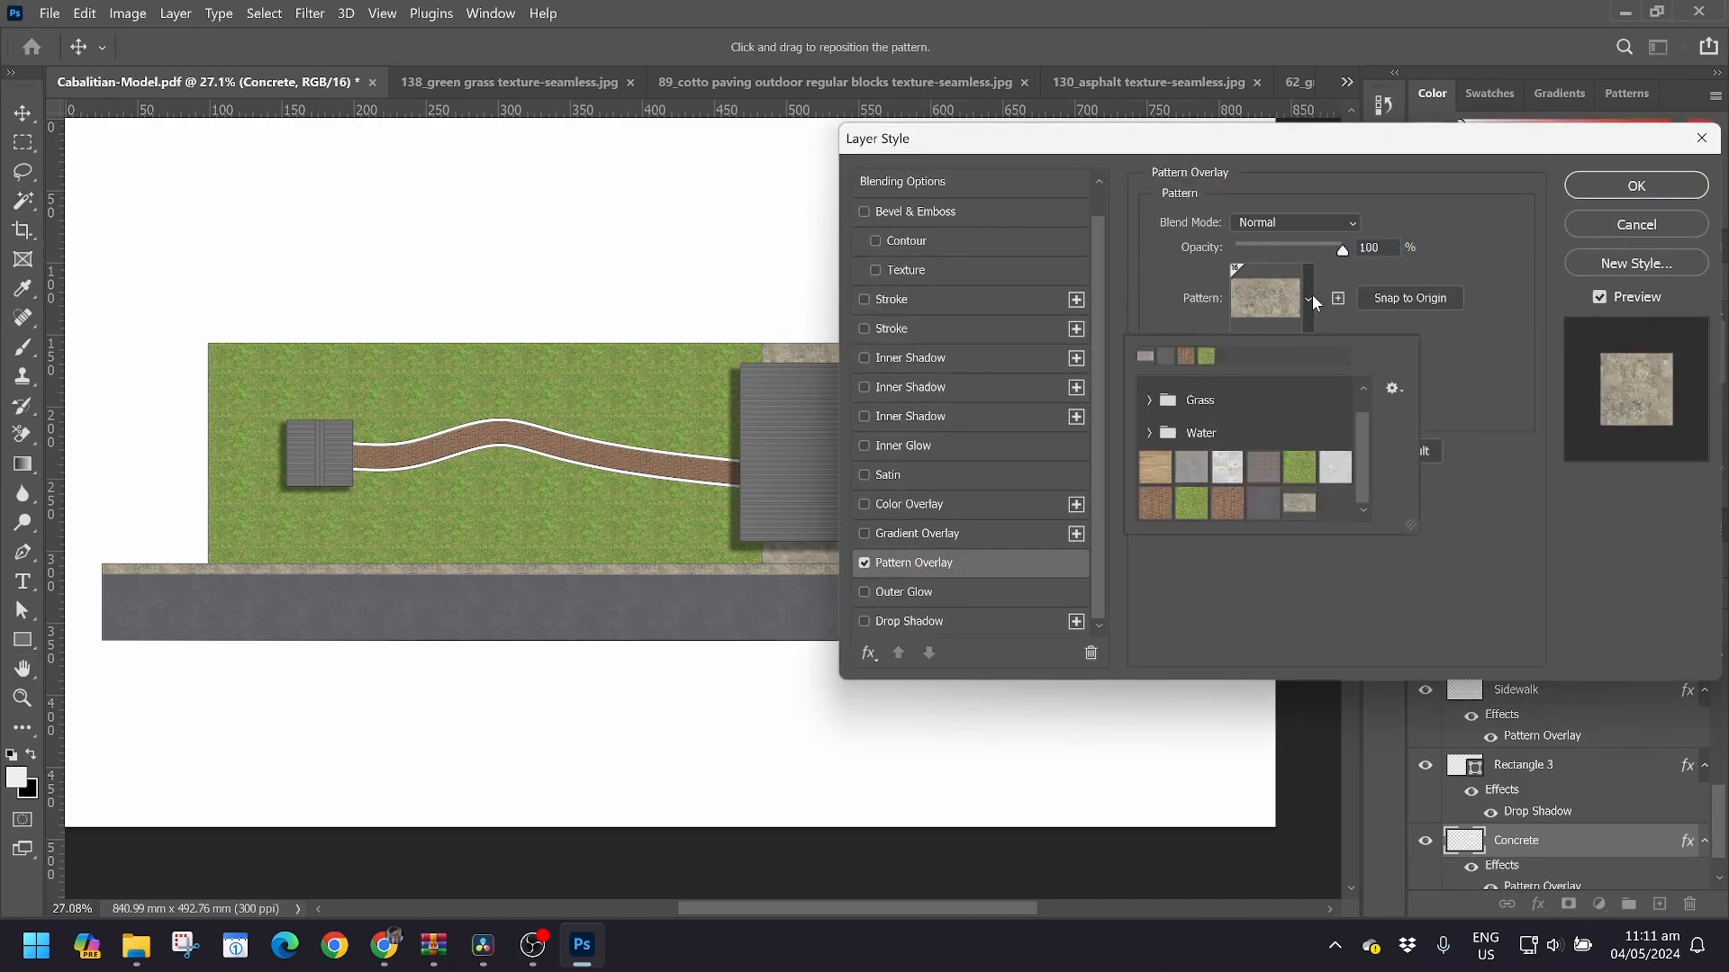
left_click(1336, 468)
left_click(1636, 186)
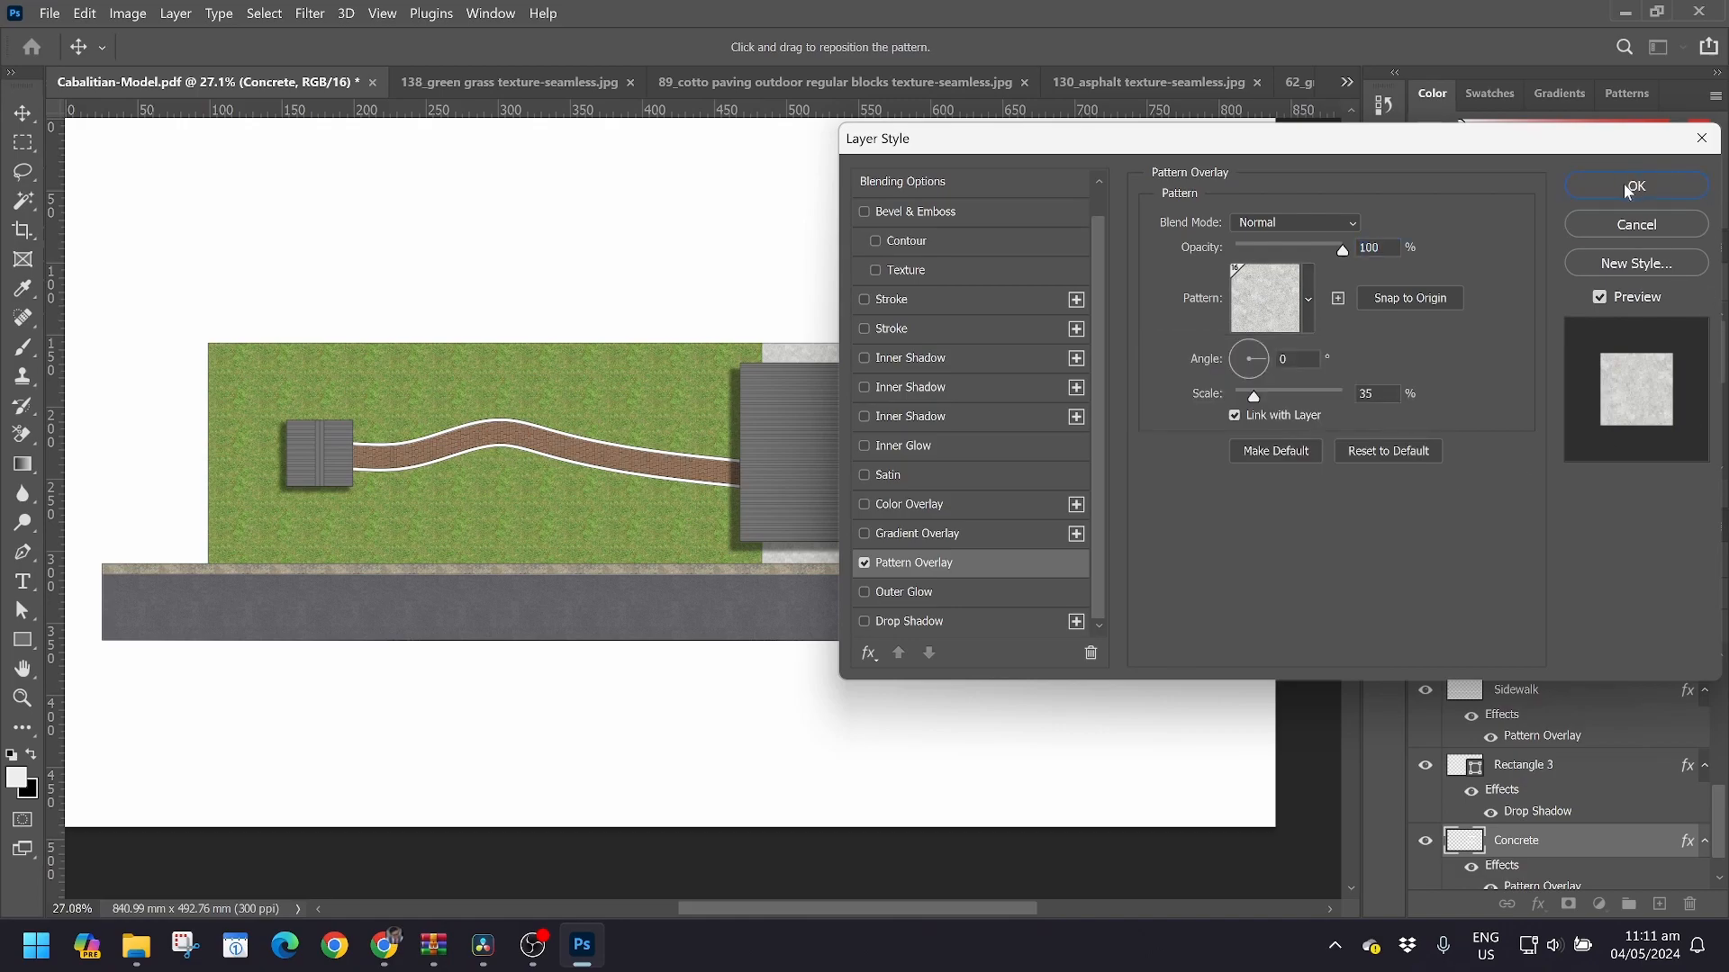
left_click(1634, 186)
key("w")
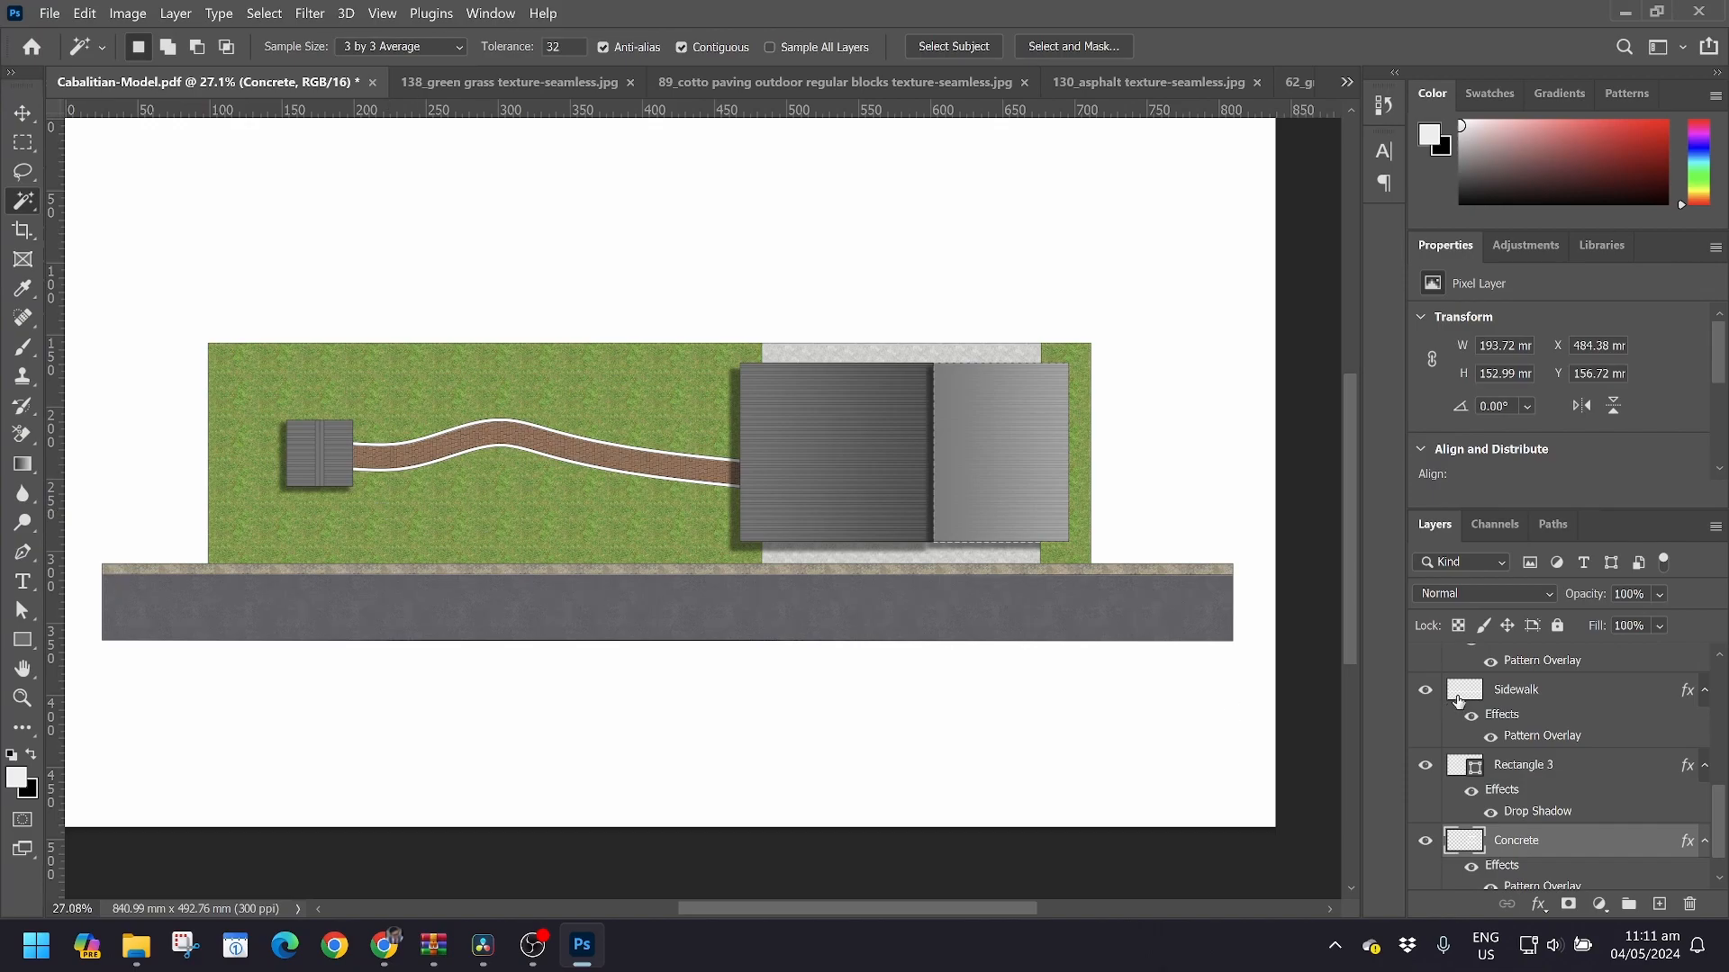
Turn on the visibility of the Cabalitian-Model_wTREES layer
scroll(1562, 734, "up", 5)
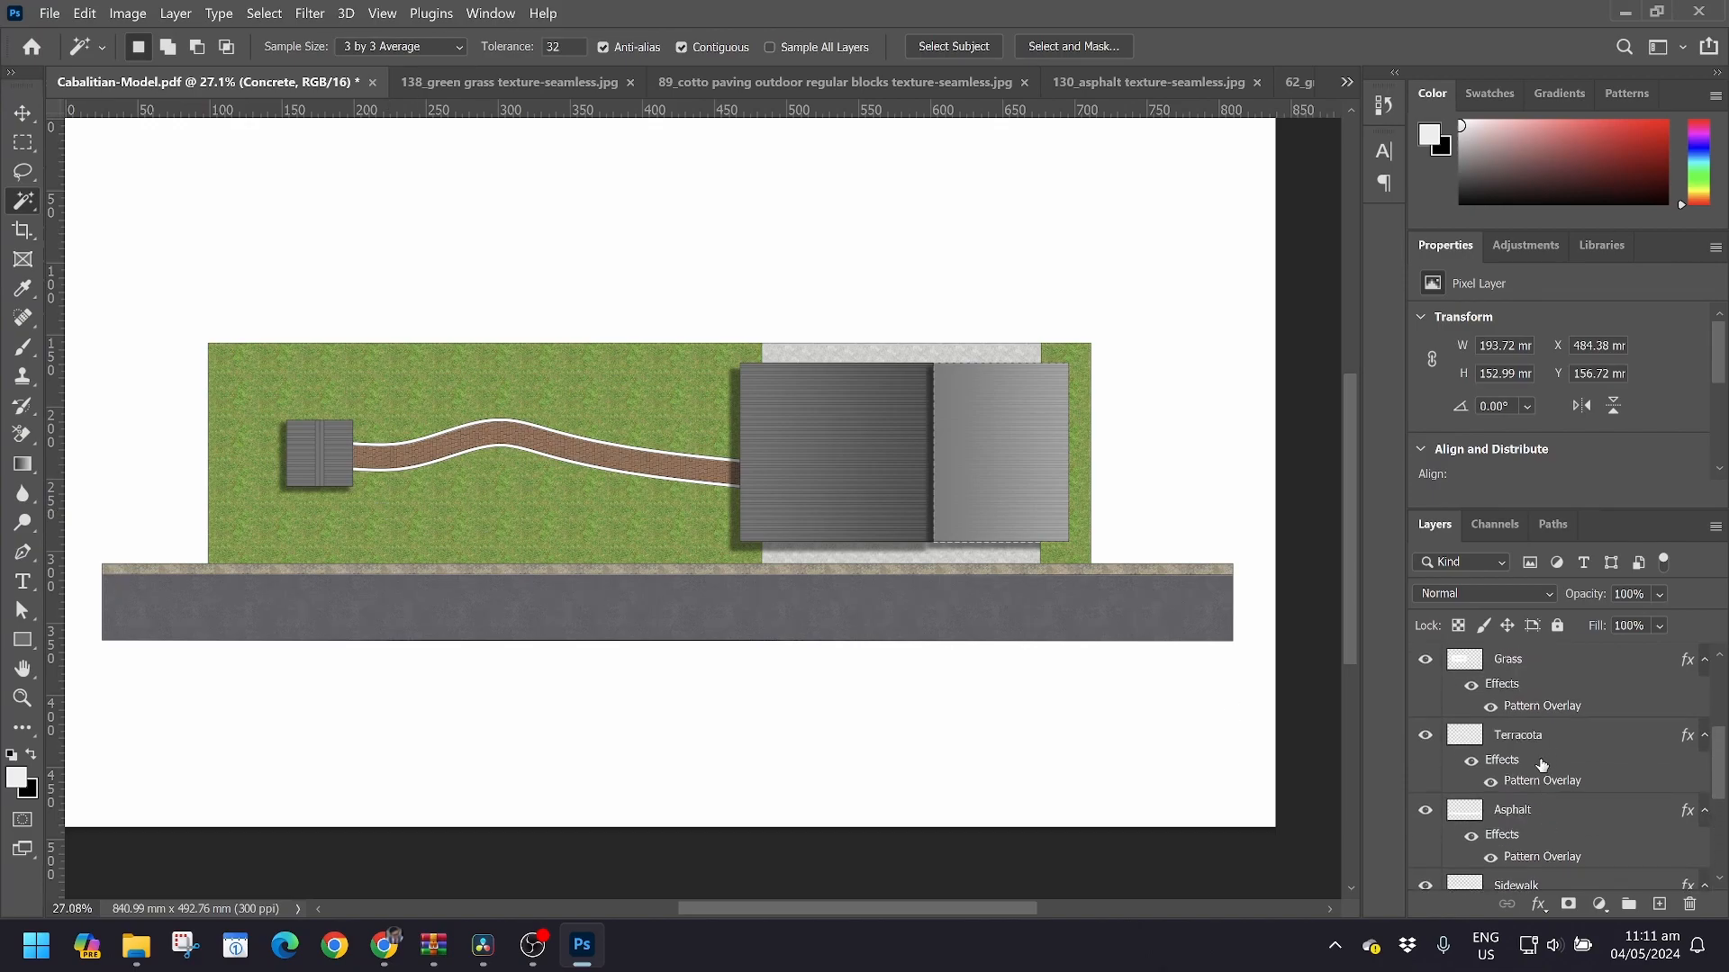
scroll(1539, 768, "up", 3)
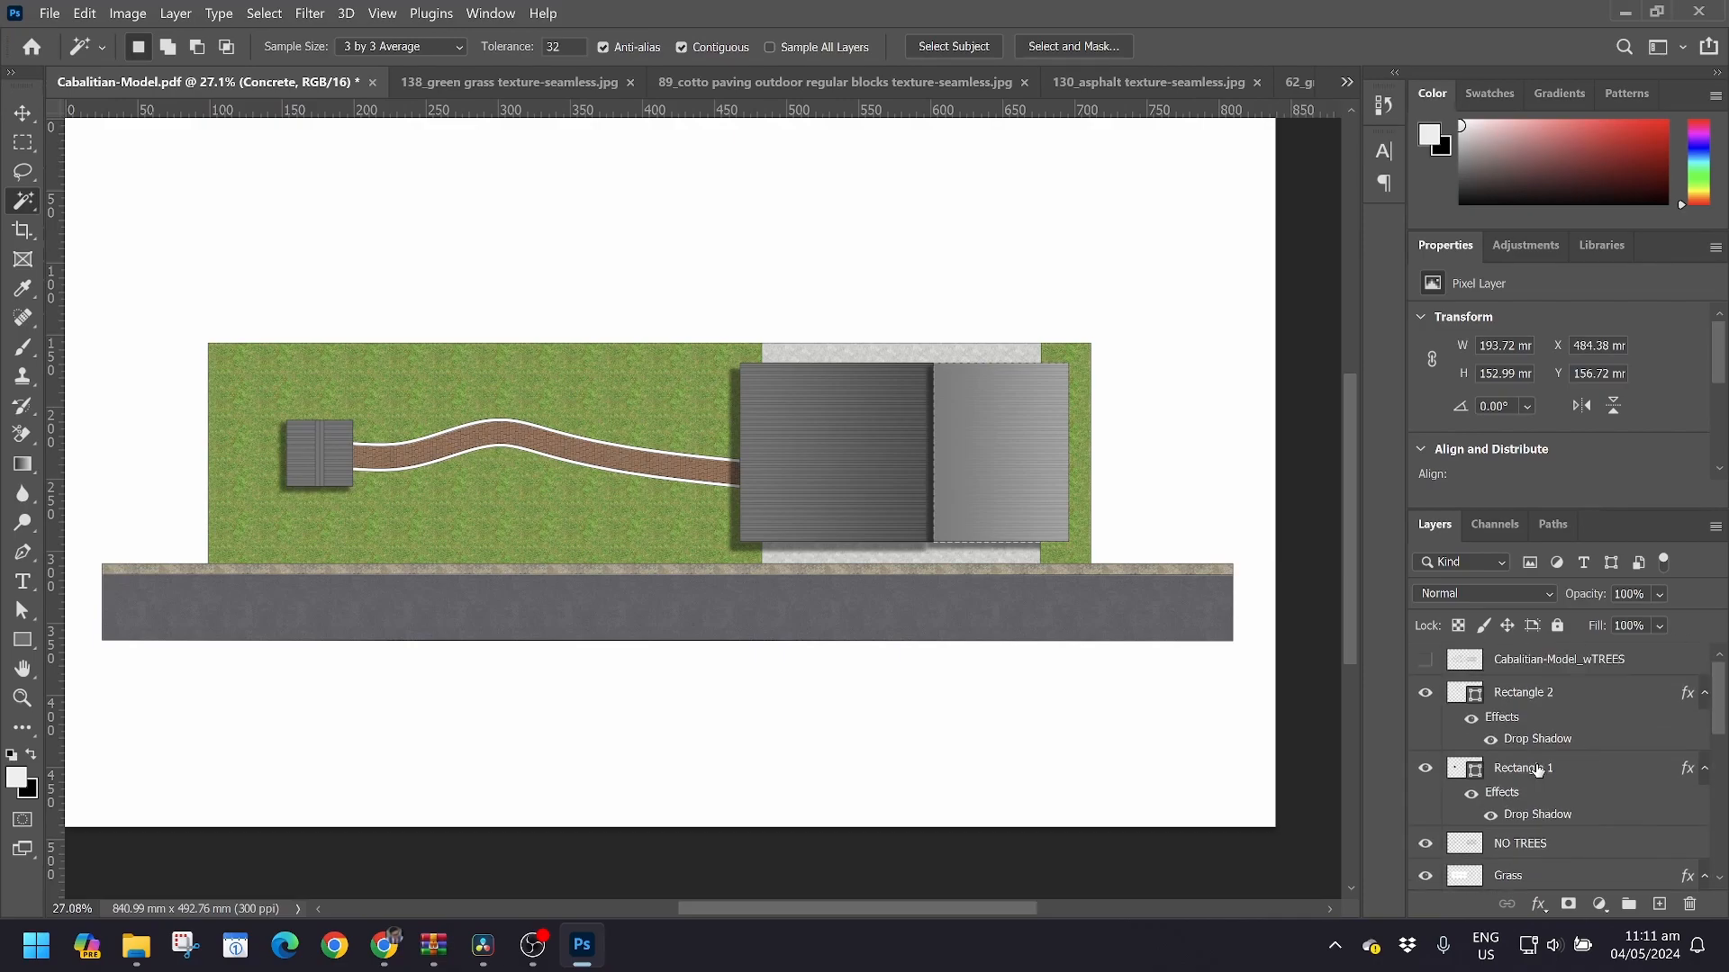
left_click(1427, 662)
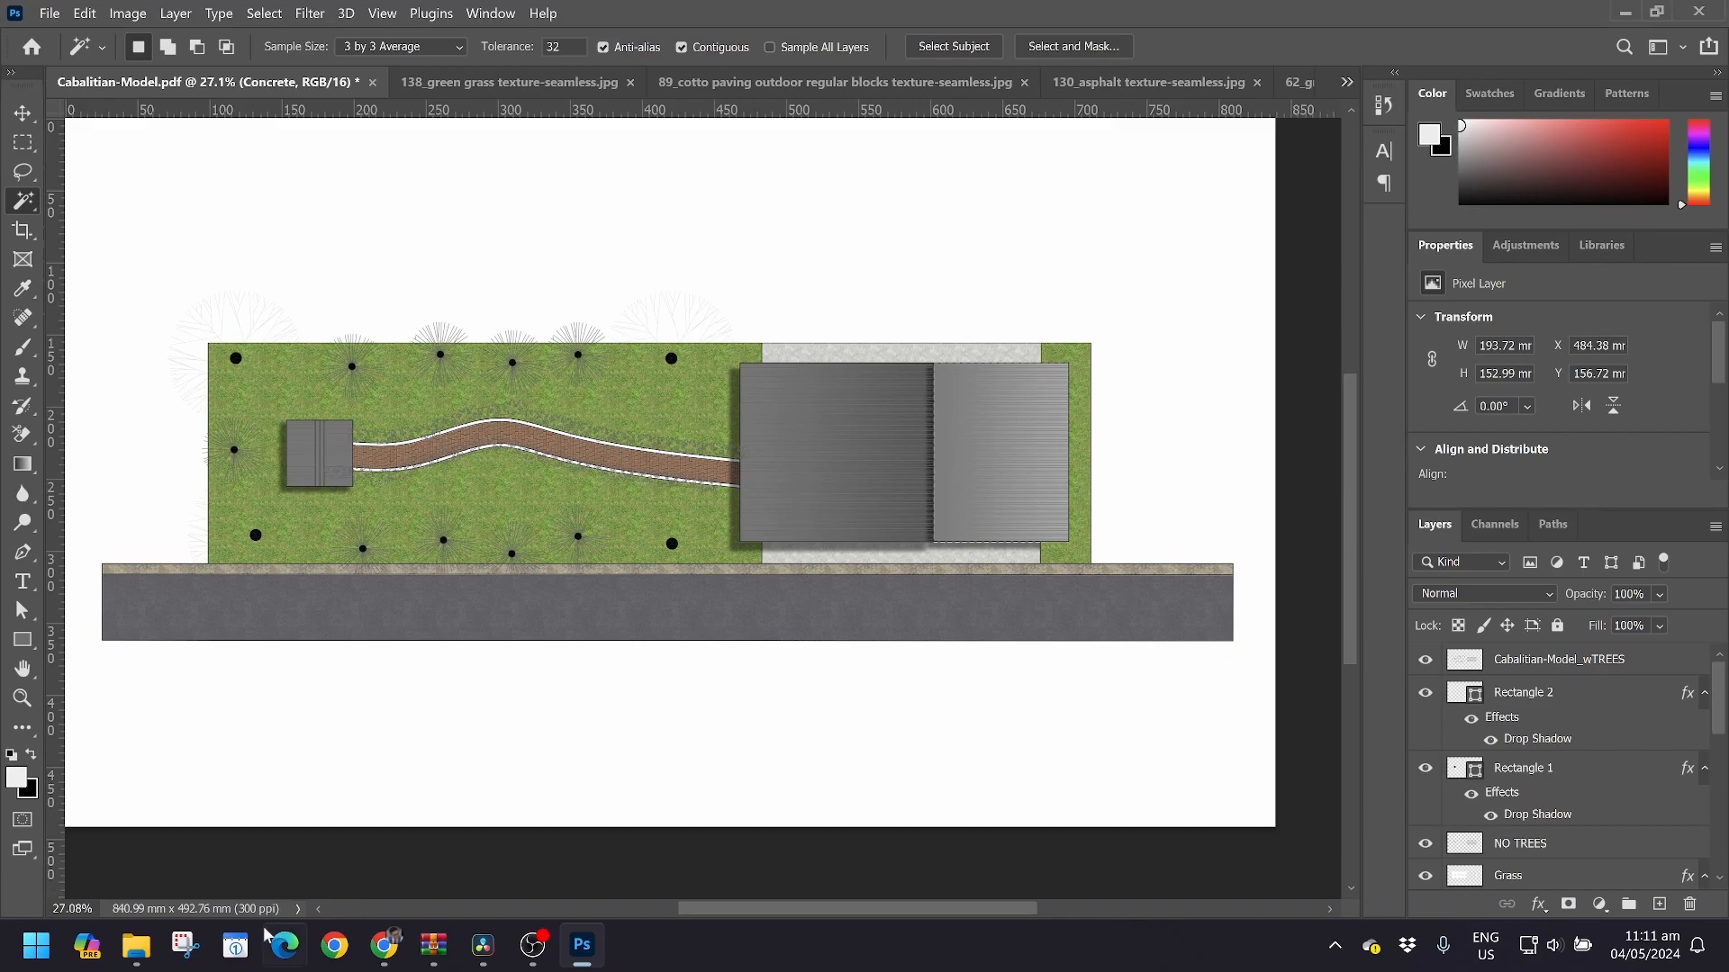
Switch to File Explorer and open the Pngtree tree plan top view set_14956481.png from Downloads with Photoshop
mouse_move(136, 945)
left_click(145, 868)
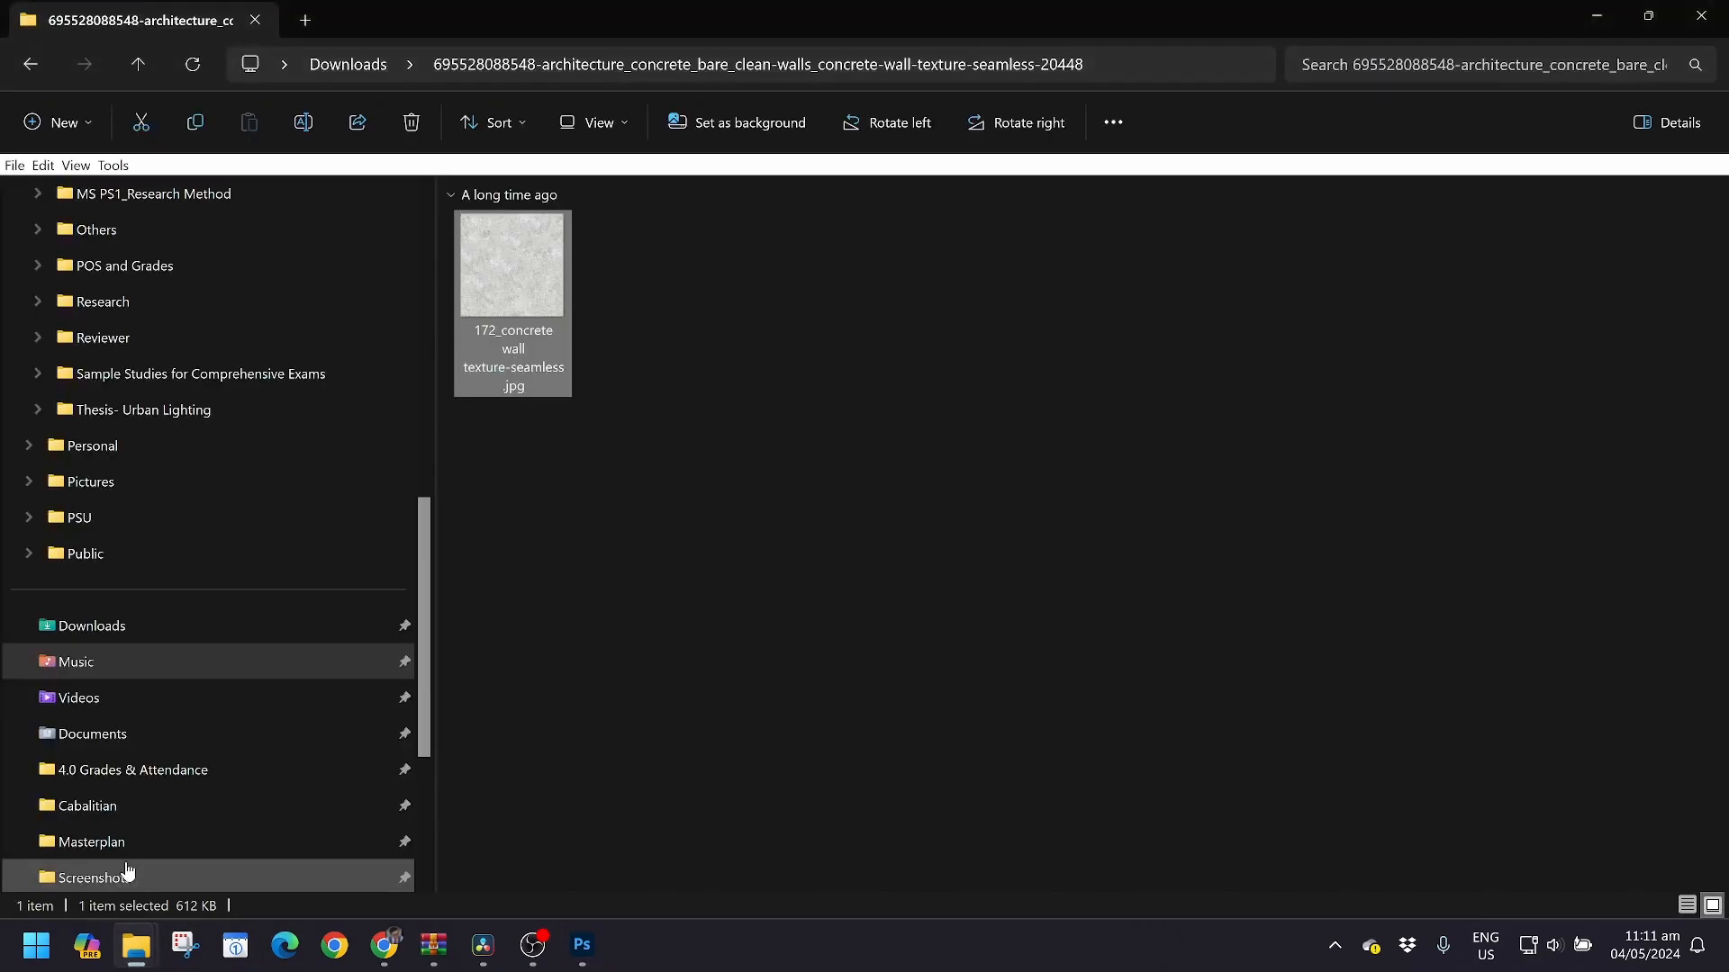
left_click(30, 70)
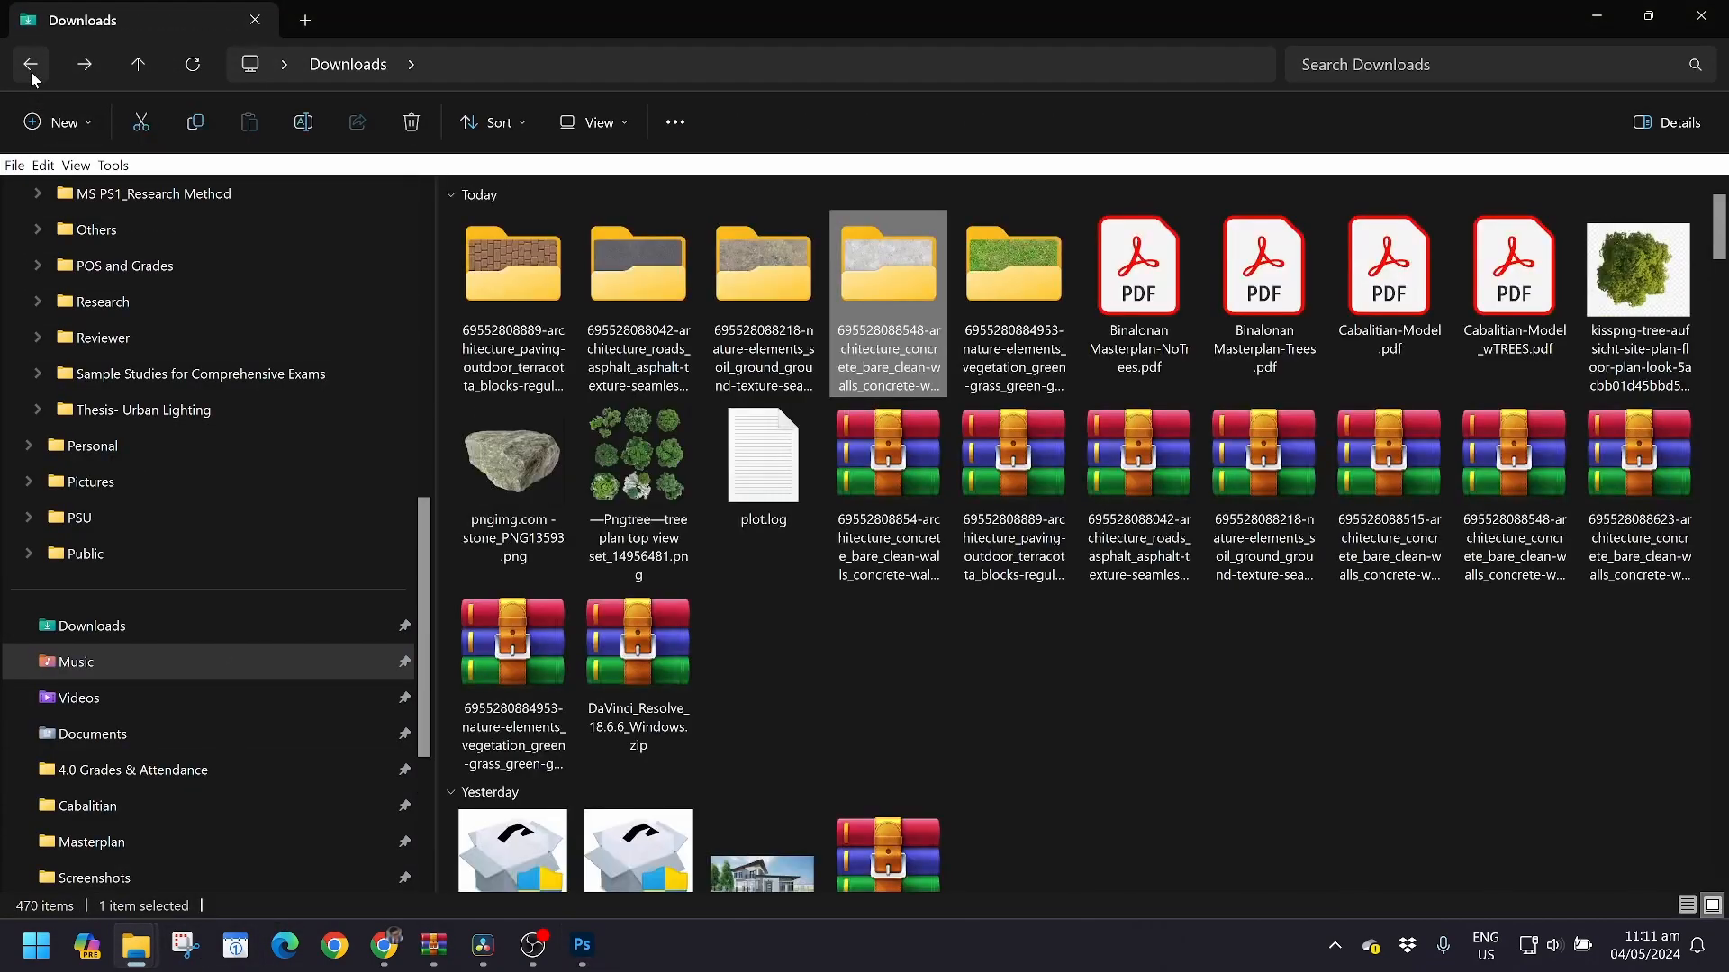
right_click(627, 480)
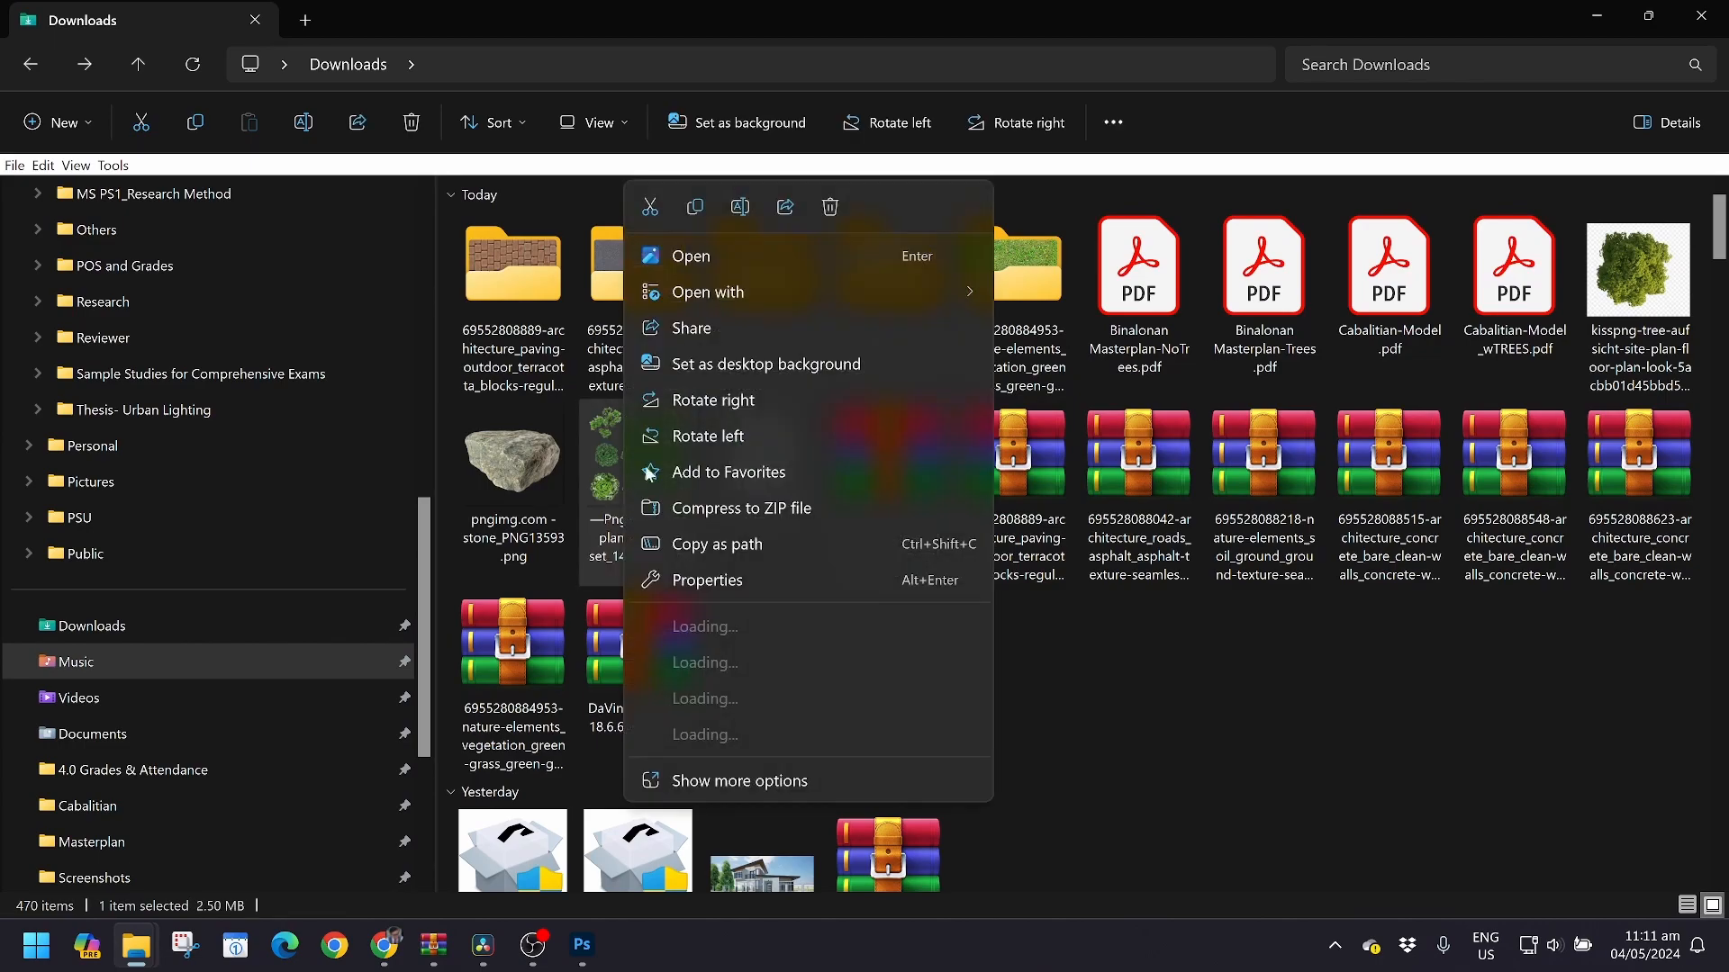
mouse_move(753, 288)
left_click(1106, 294)
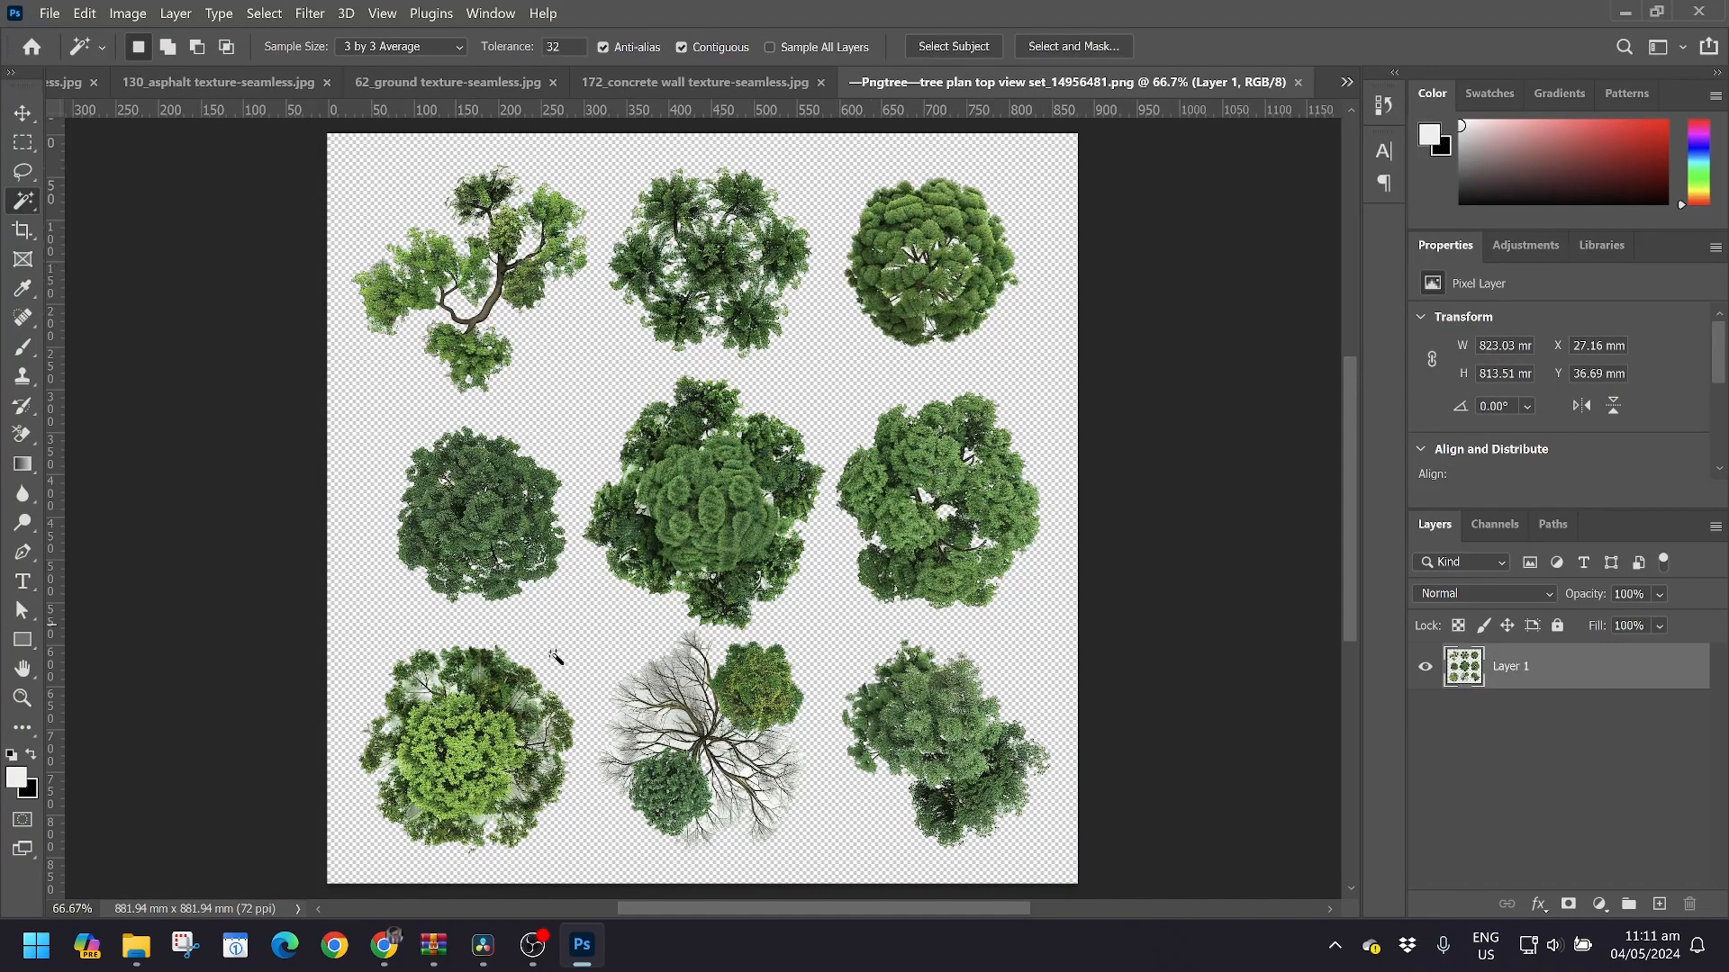
Lasso the light green tree in the lower-left corner of the tree set and copy it to a new layer
left_click(20, 174)
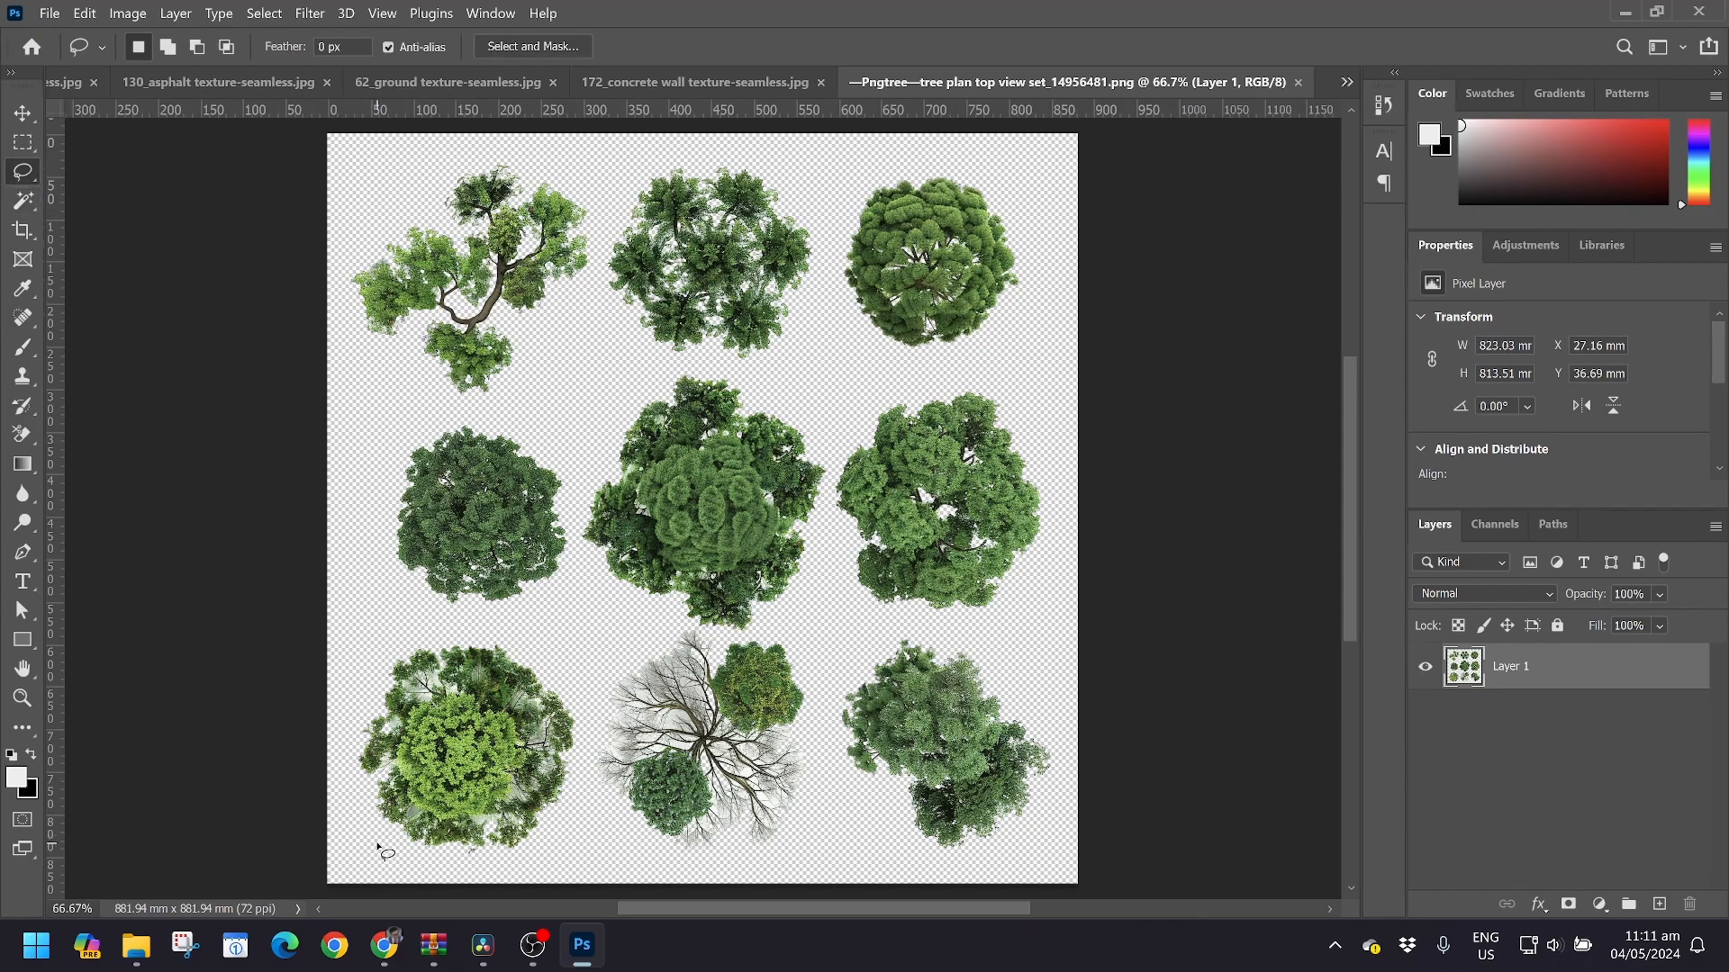
mouse_move(392, 853)
left_mouse_down()
mouse_move(496, 873)
mouse_move(547, 860)
mouse_move(577, 818)
mouse_move(592, 689)
mouse_move(488, 637)
mouse_move(379, 651)
mouse_move(342, 744)
mouse_move(387, 852)
left_mouse_up()
key("ctrl+j")
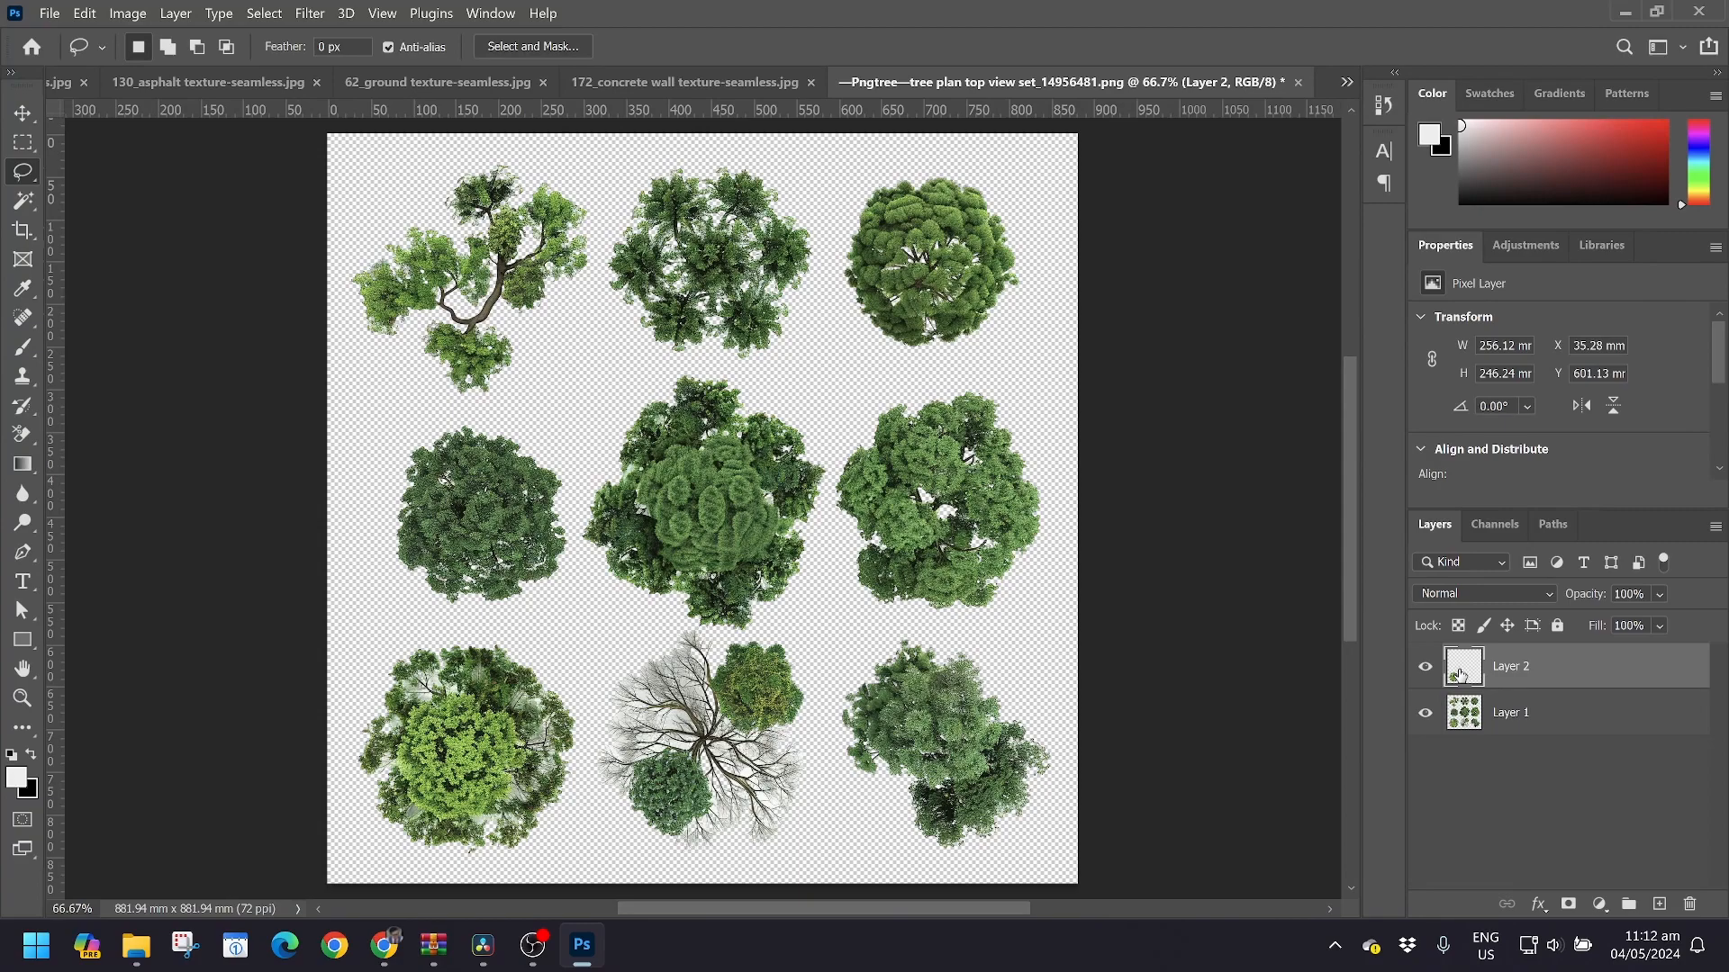
Duplicate the isolated tree layer into the Cabalitian-Model.pdf document and switch to that document
left_click_drag(1458, 674, 510, 241)
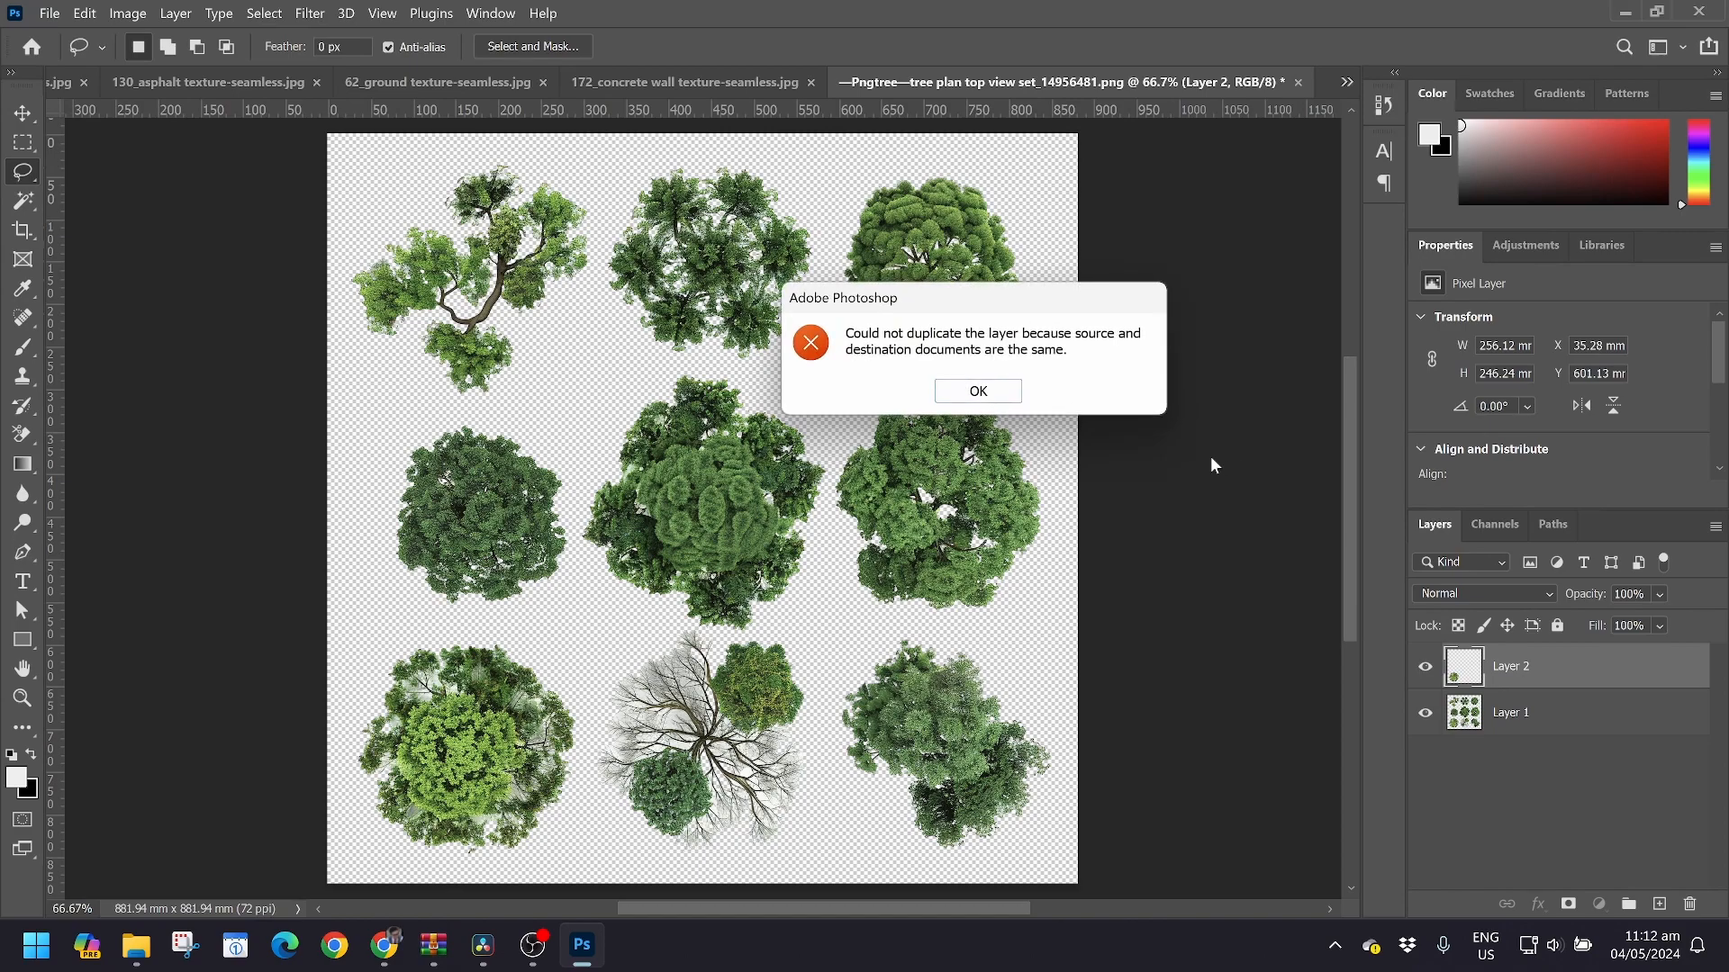
left_click(1004, 394)
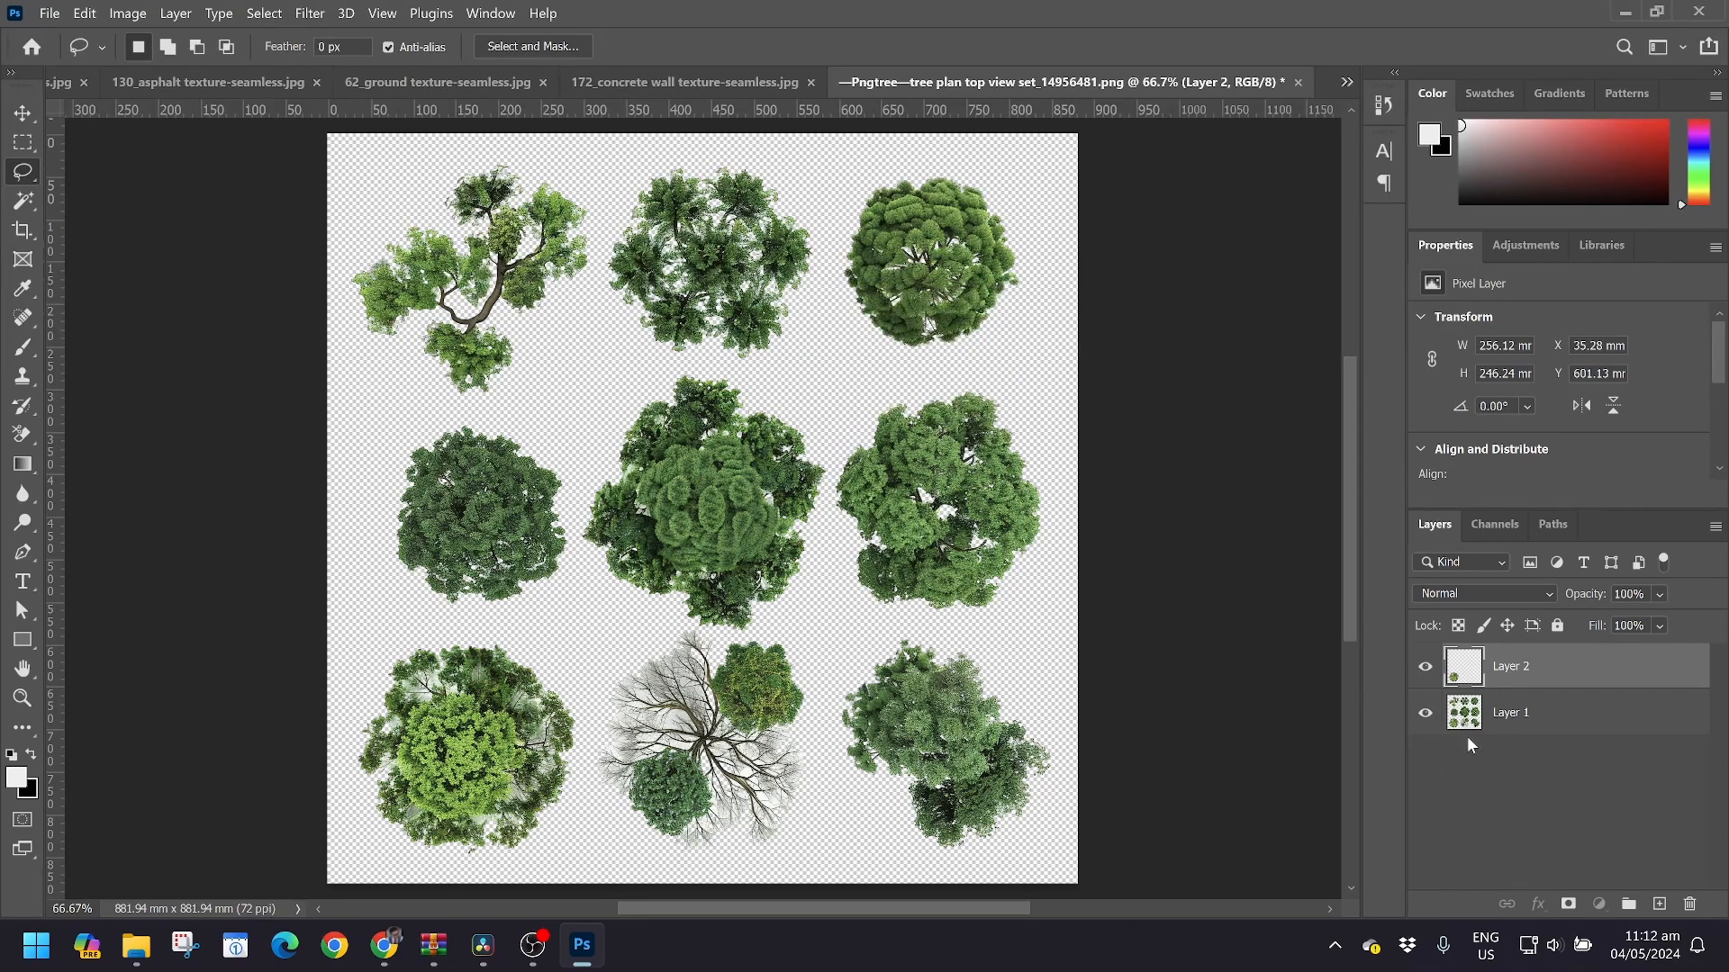
left_click(1347, 82)
left_click(988, 89)
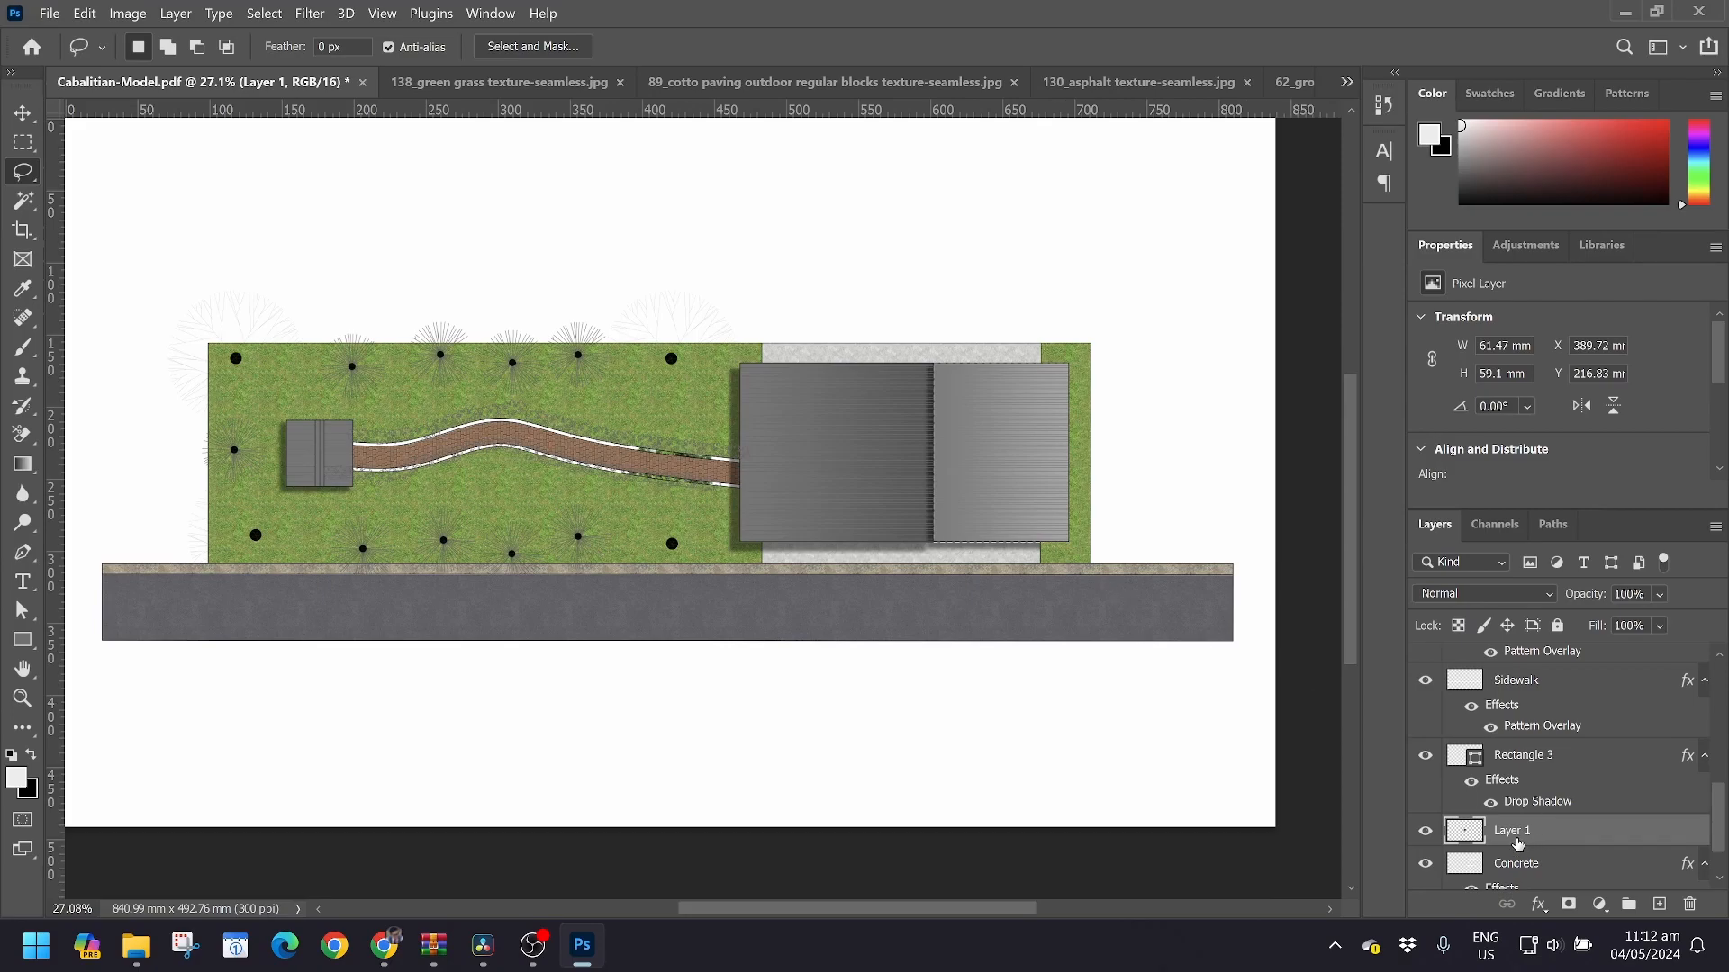
Move the tree to the blank area below the road and raise its layer to just beneath Cabalitian-Model_wTREES
scroll(633, 572, "down", 2)
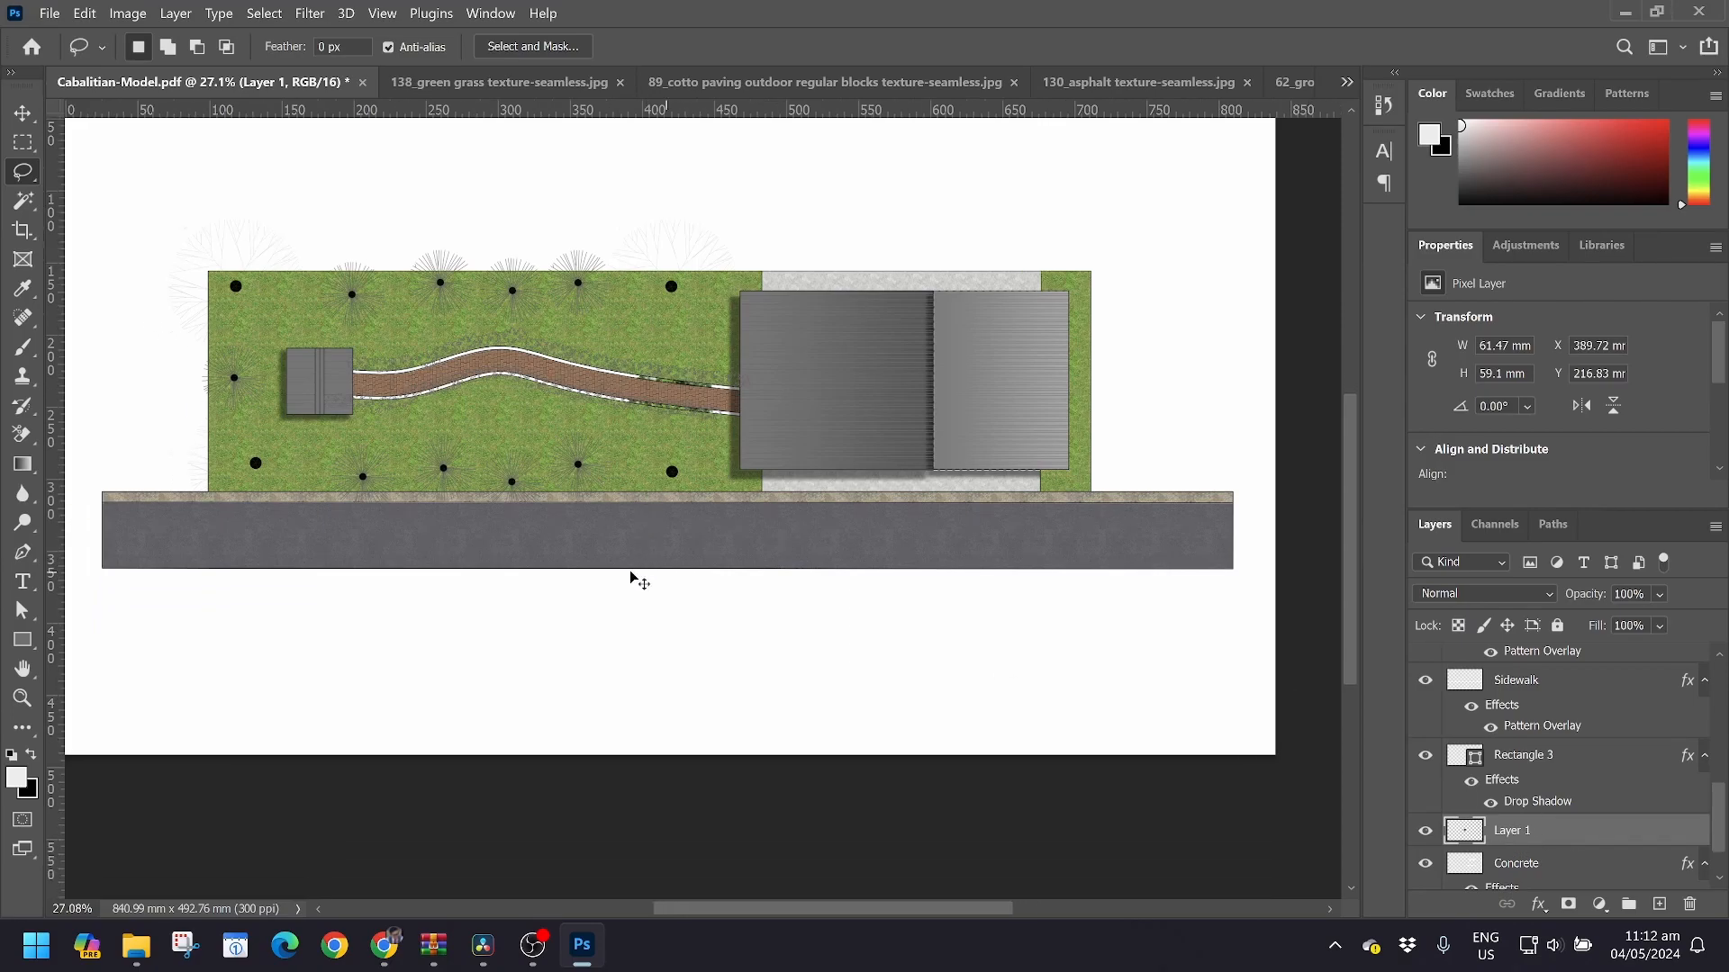
scroll(629, 569, "left", 2)
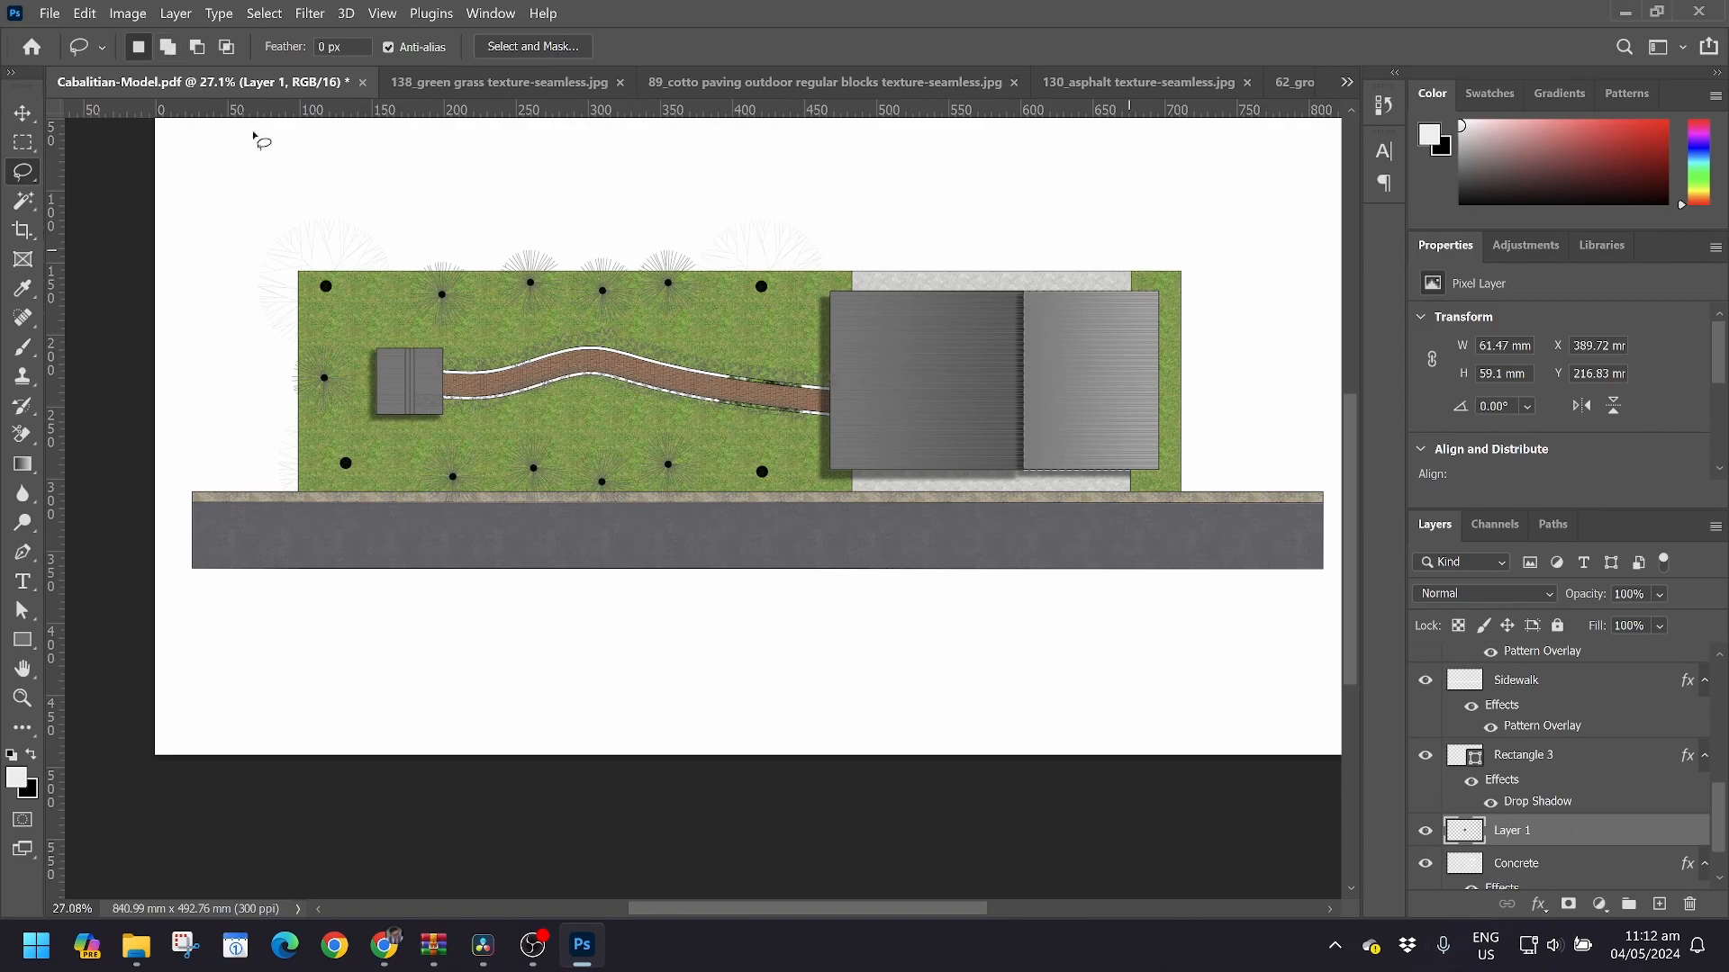
left_click(36, 115)
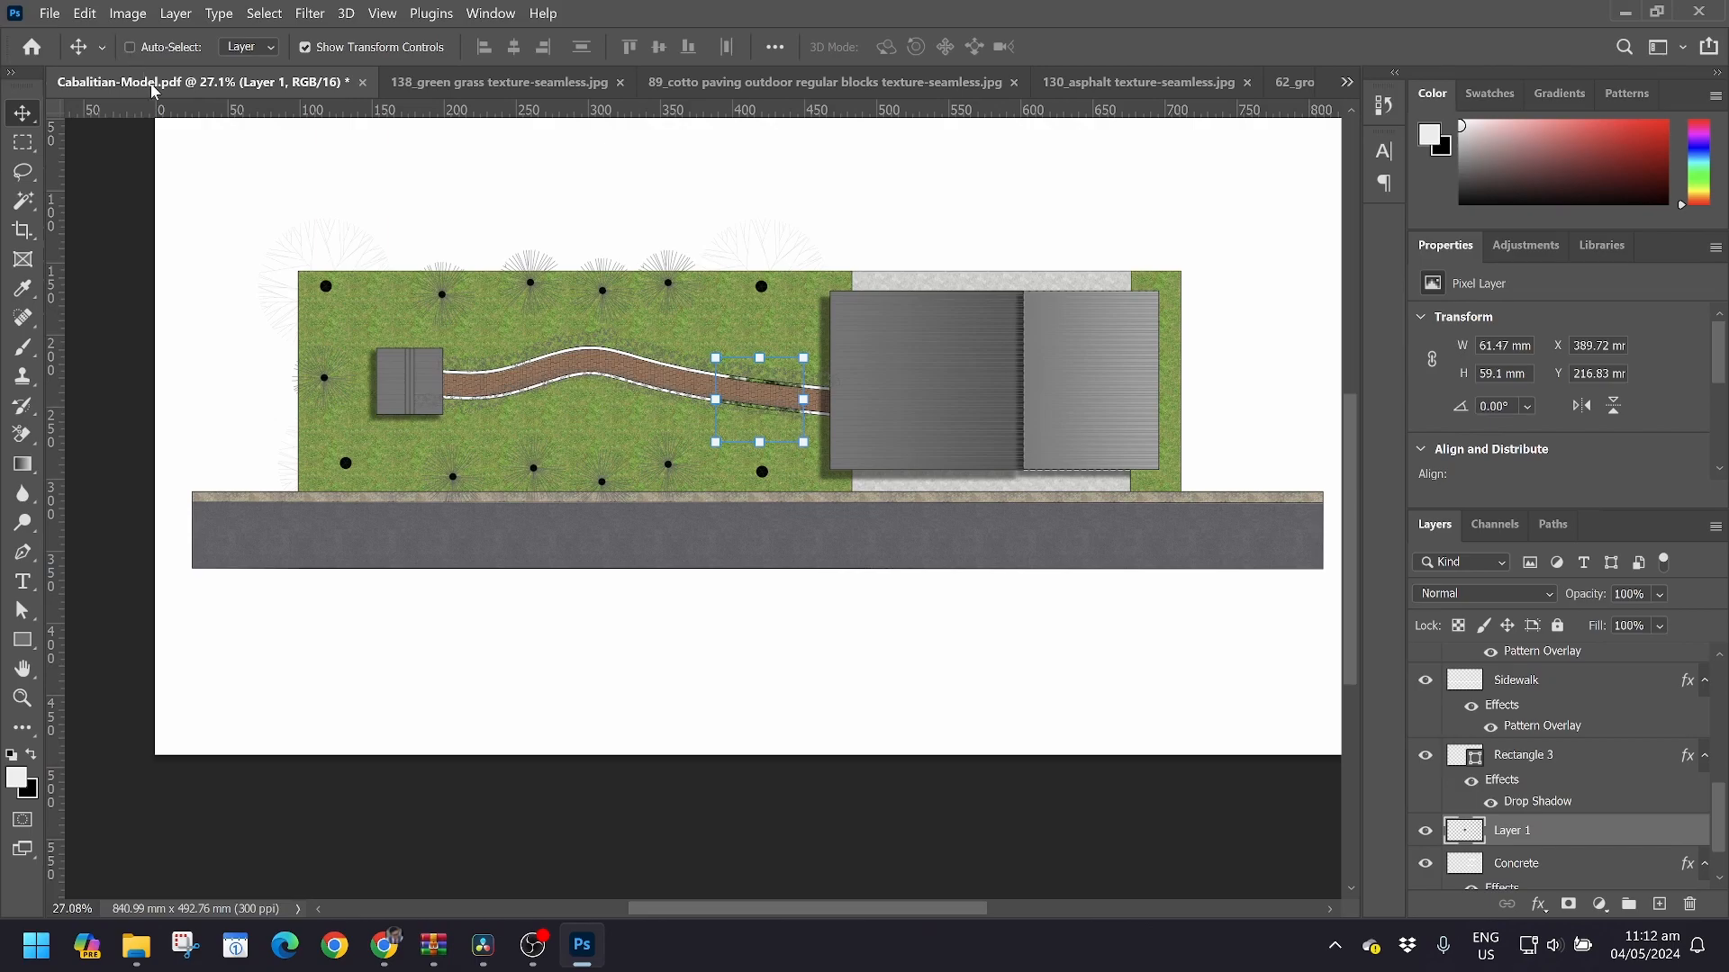
scroll(987, 640, "right", 1)
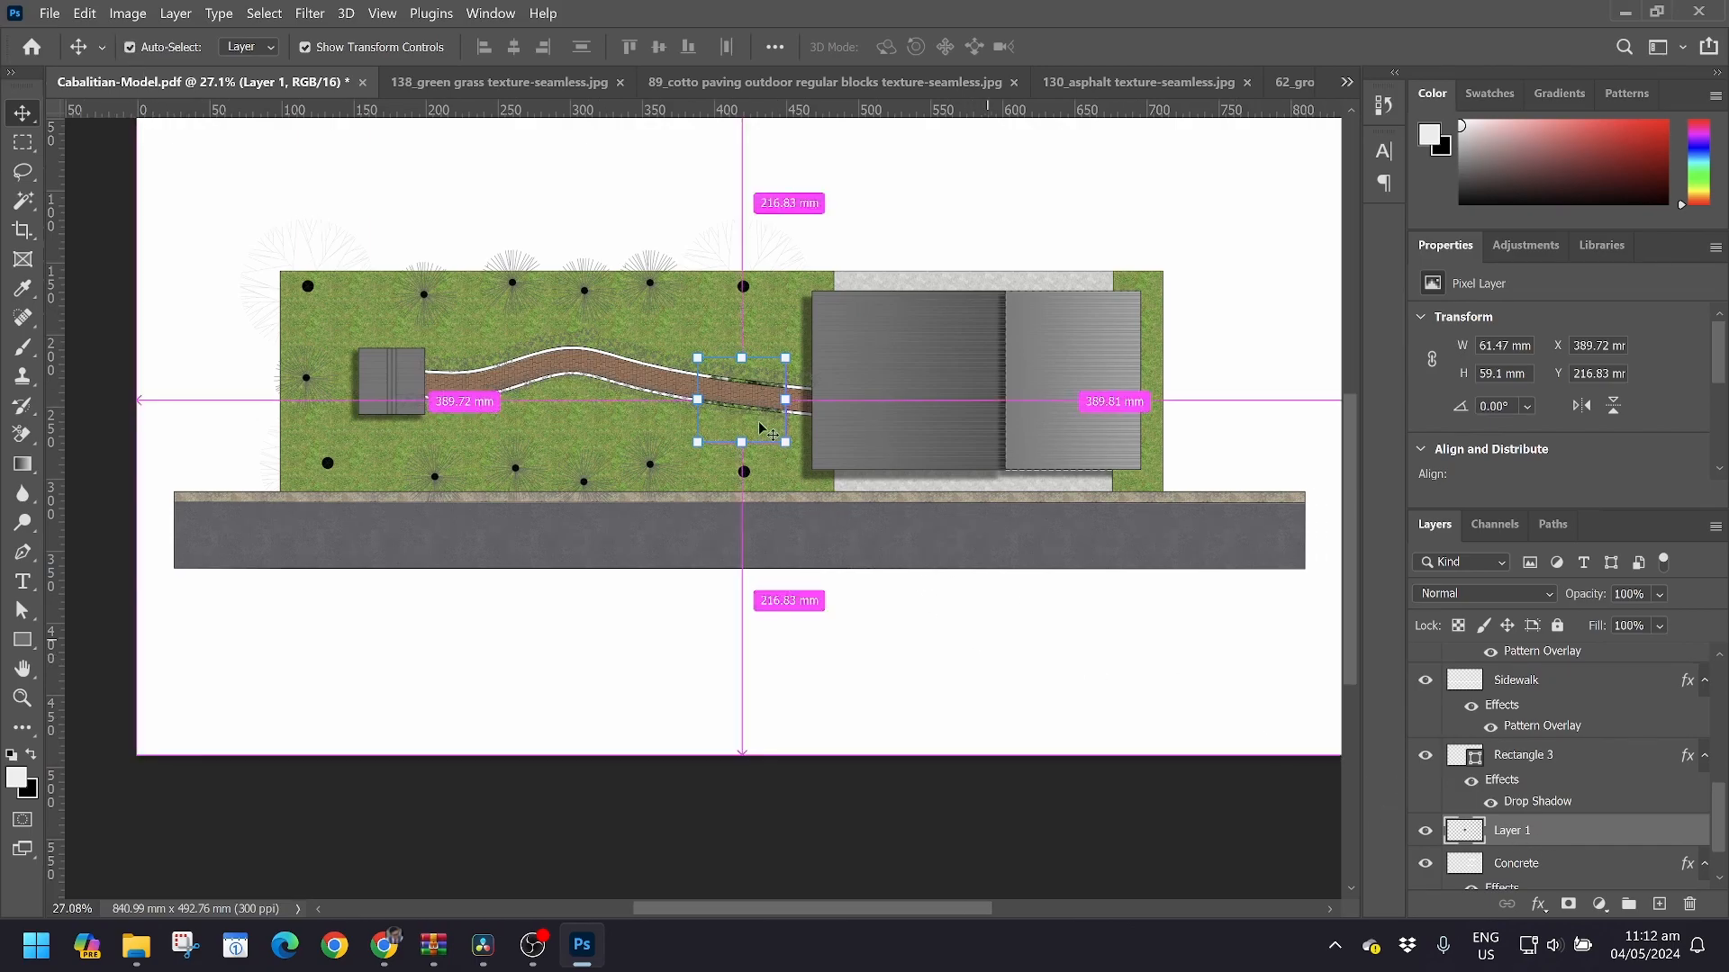
left_click_drag(749, 415, 508, 679)
left_click_drag(1510, 823, 1475, 674)
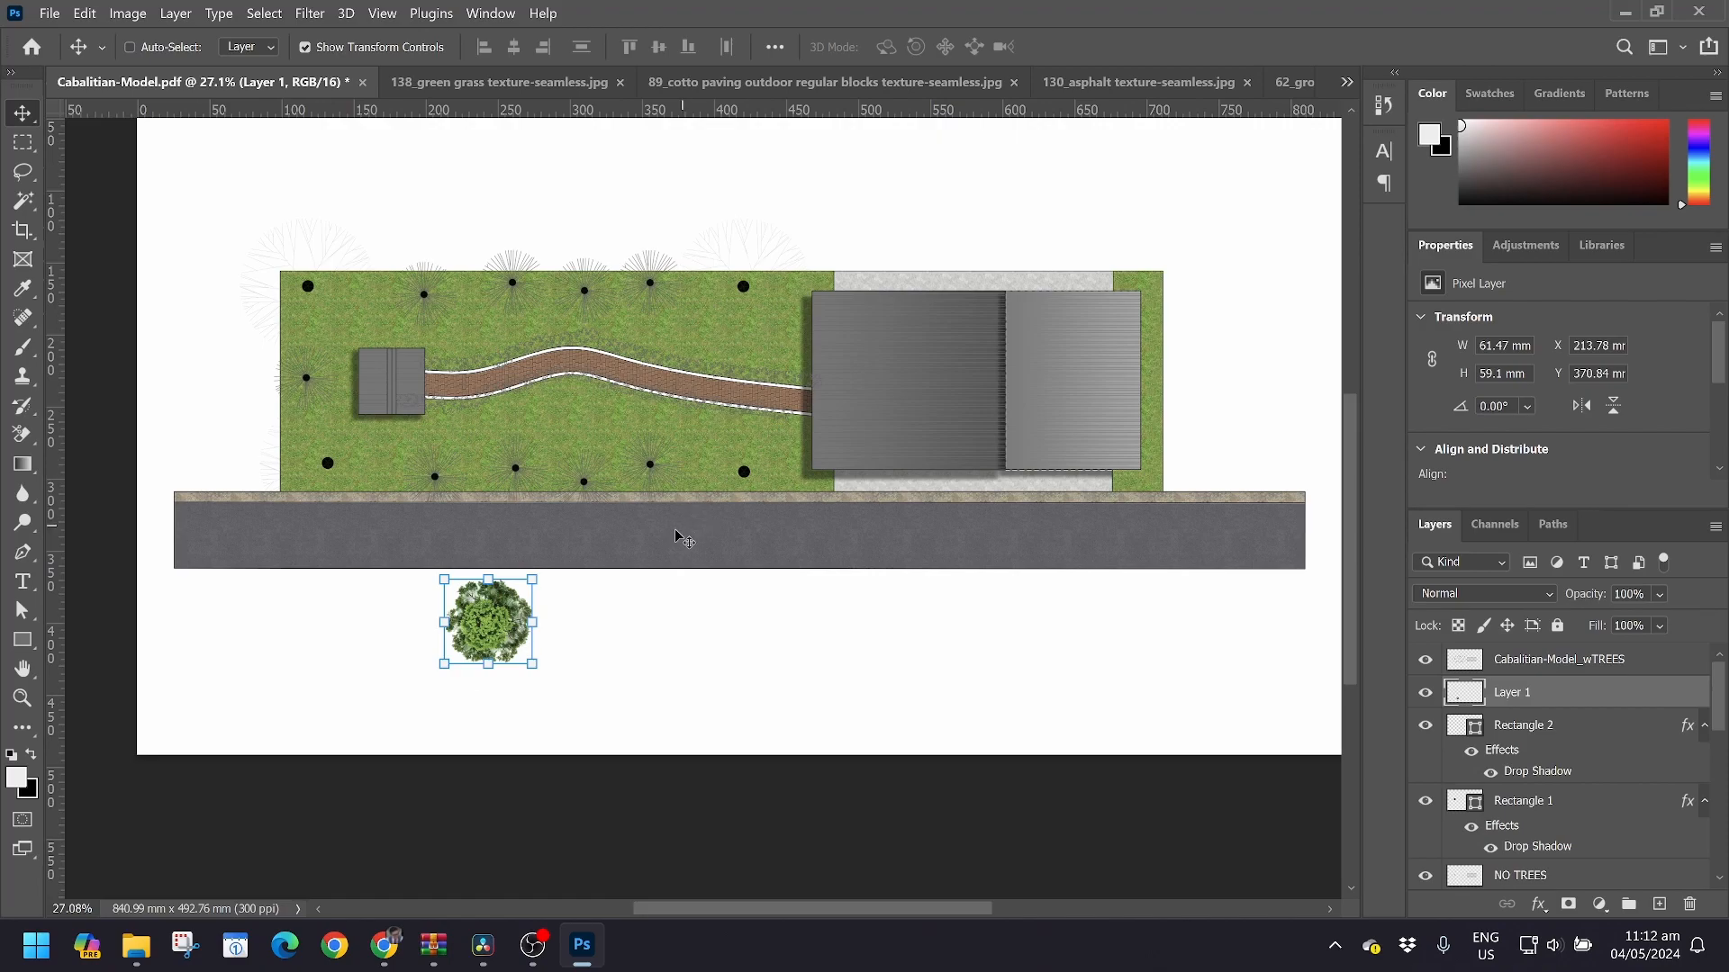
Place the tree over the trunk marker beside the large roof's lower-left corner, at about X 388 mm, Y 265 mm
left_click_drag(493, 627, 736, 475)
scroll(739, 475, "up", 5)
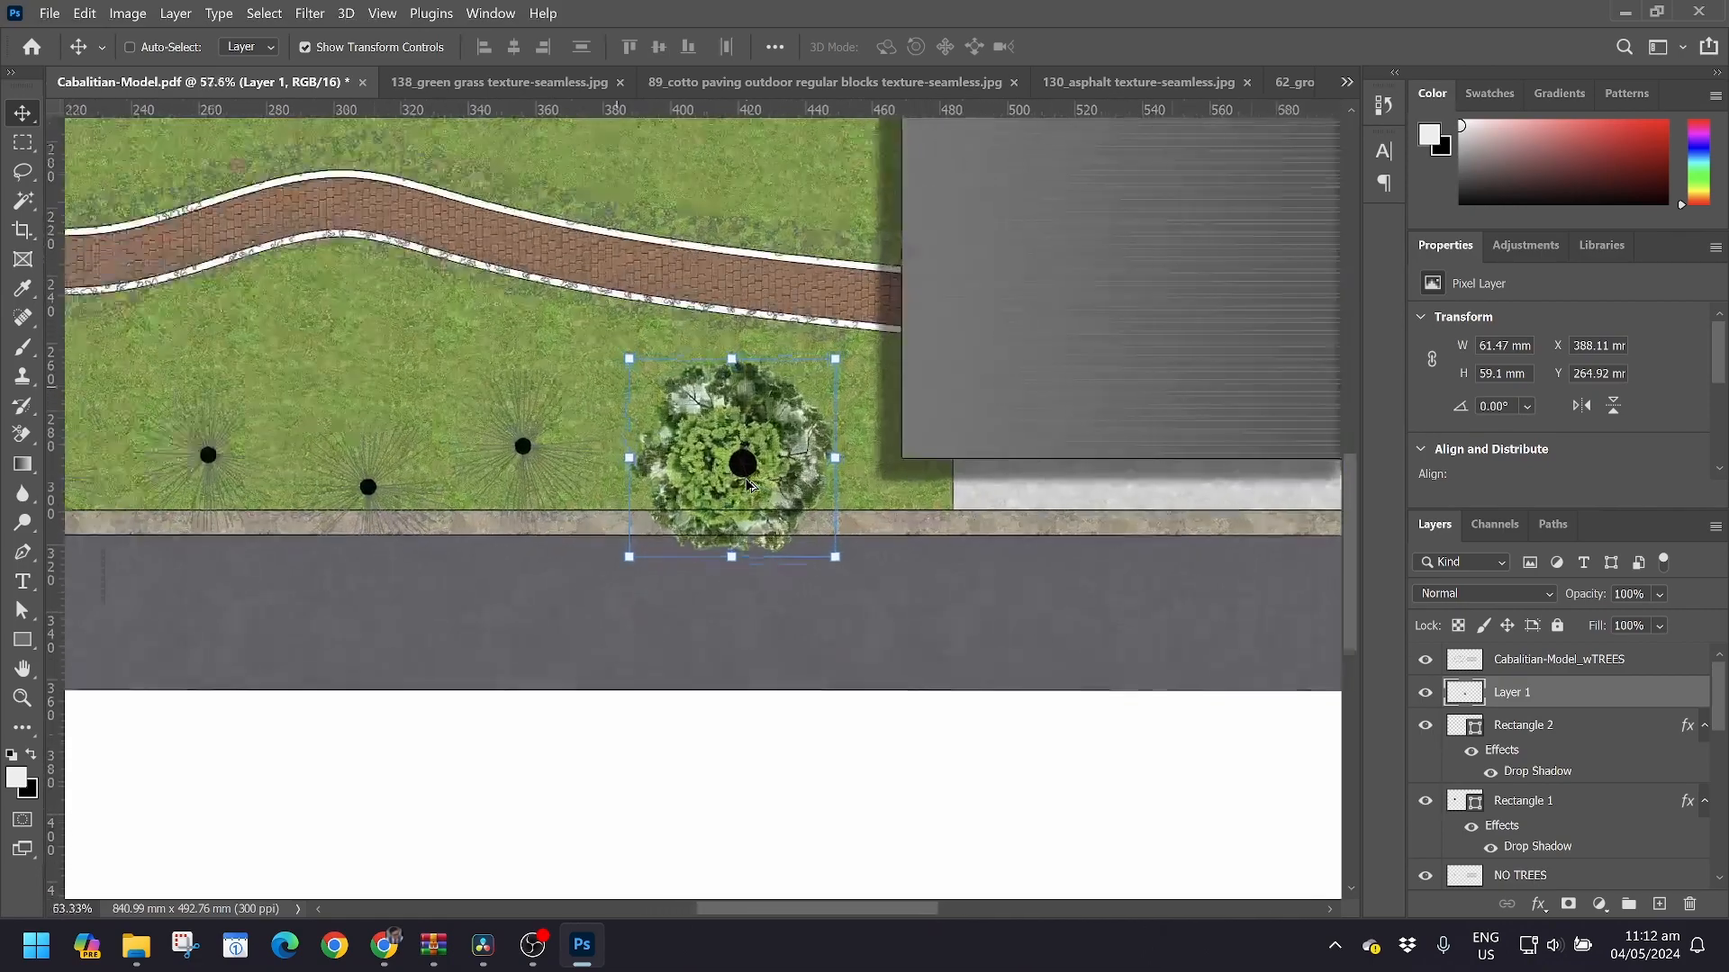
scroll(749, 486, "up", 1)
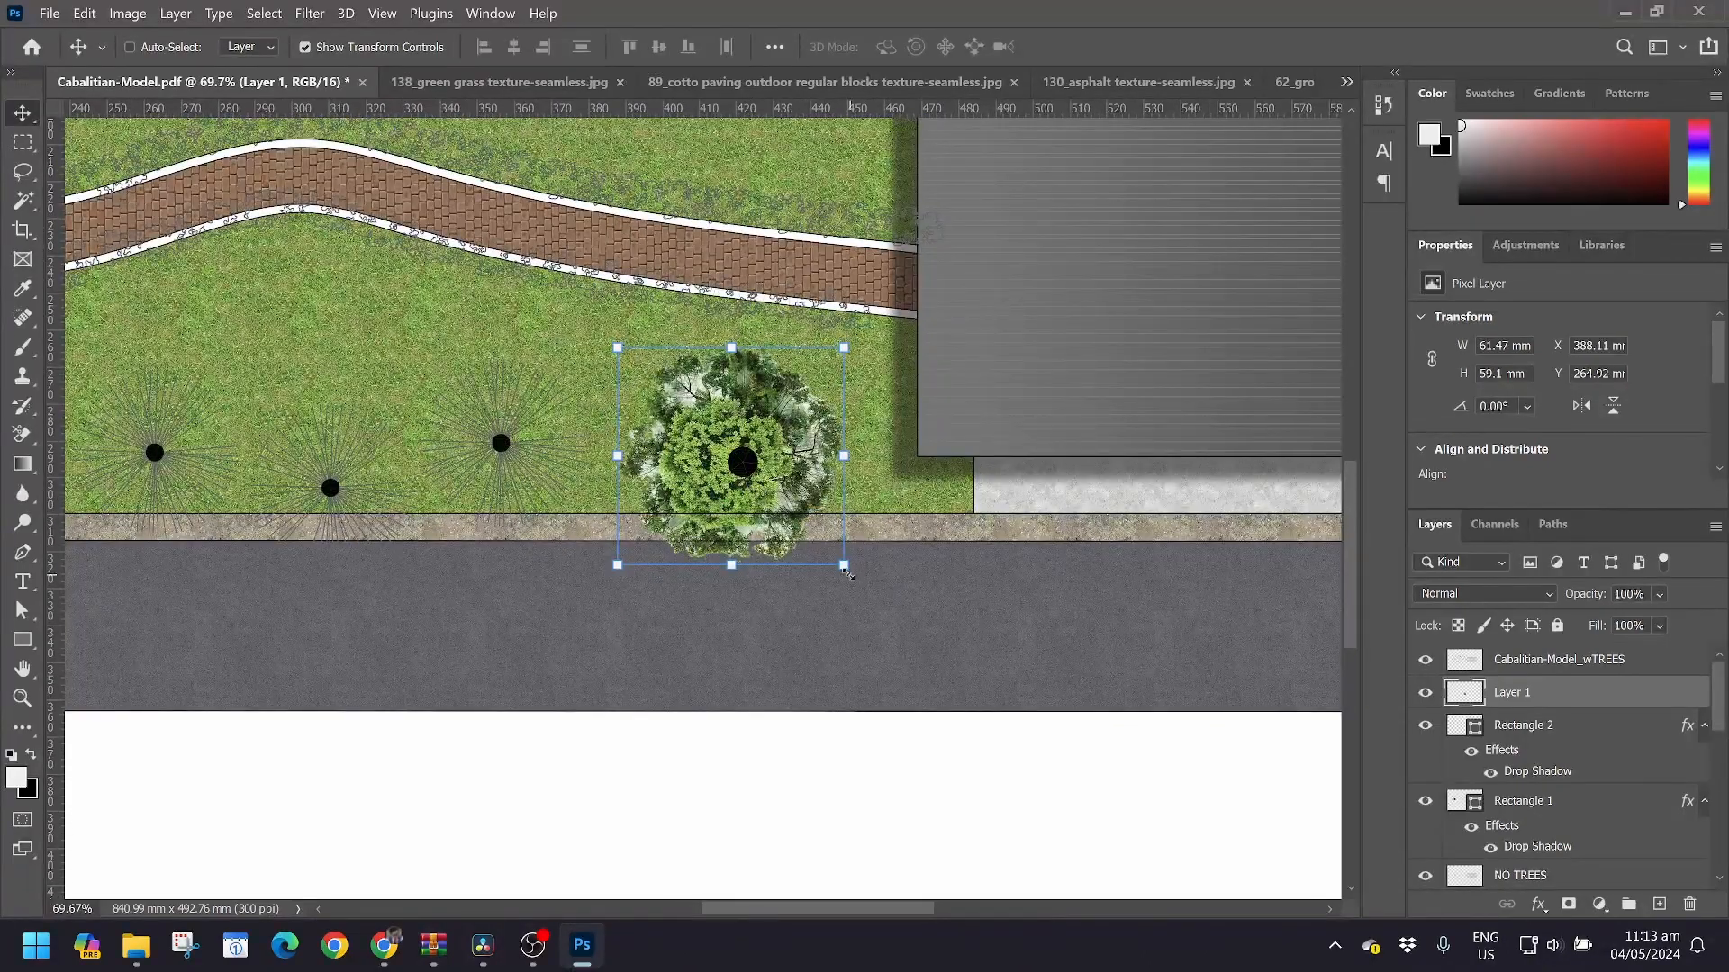
left_click_drag(842, 565, 934, 663)
left_click_drag(821, 569, 782, 520)
scroll(806, 547, "down", 3)
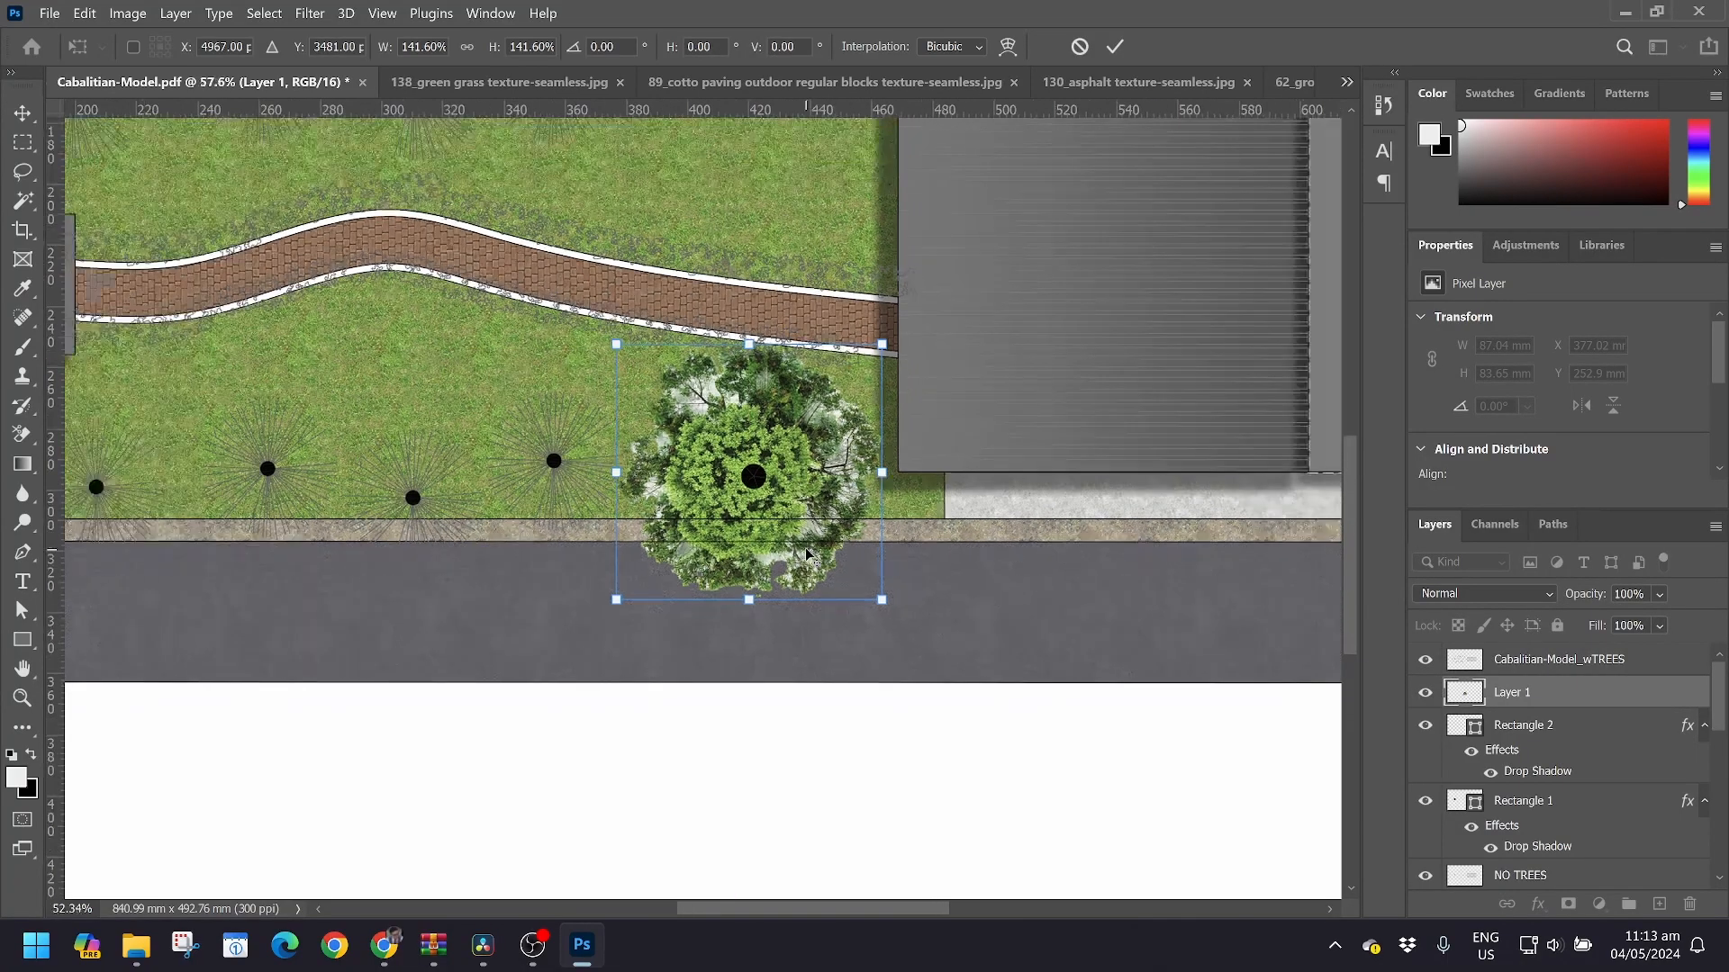
scroll(805, 547, "down", 3)
scroll(805, 547, "down", 1)
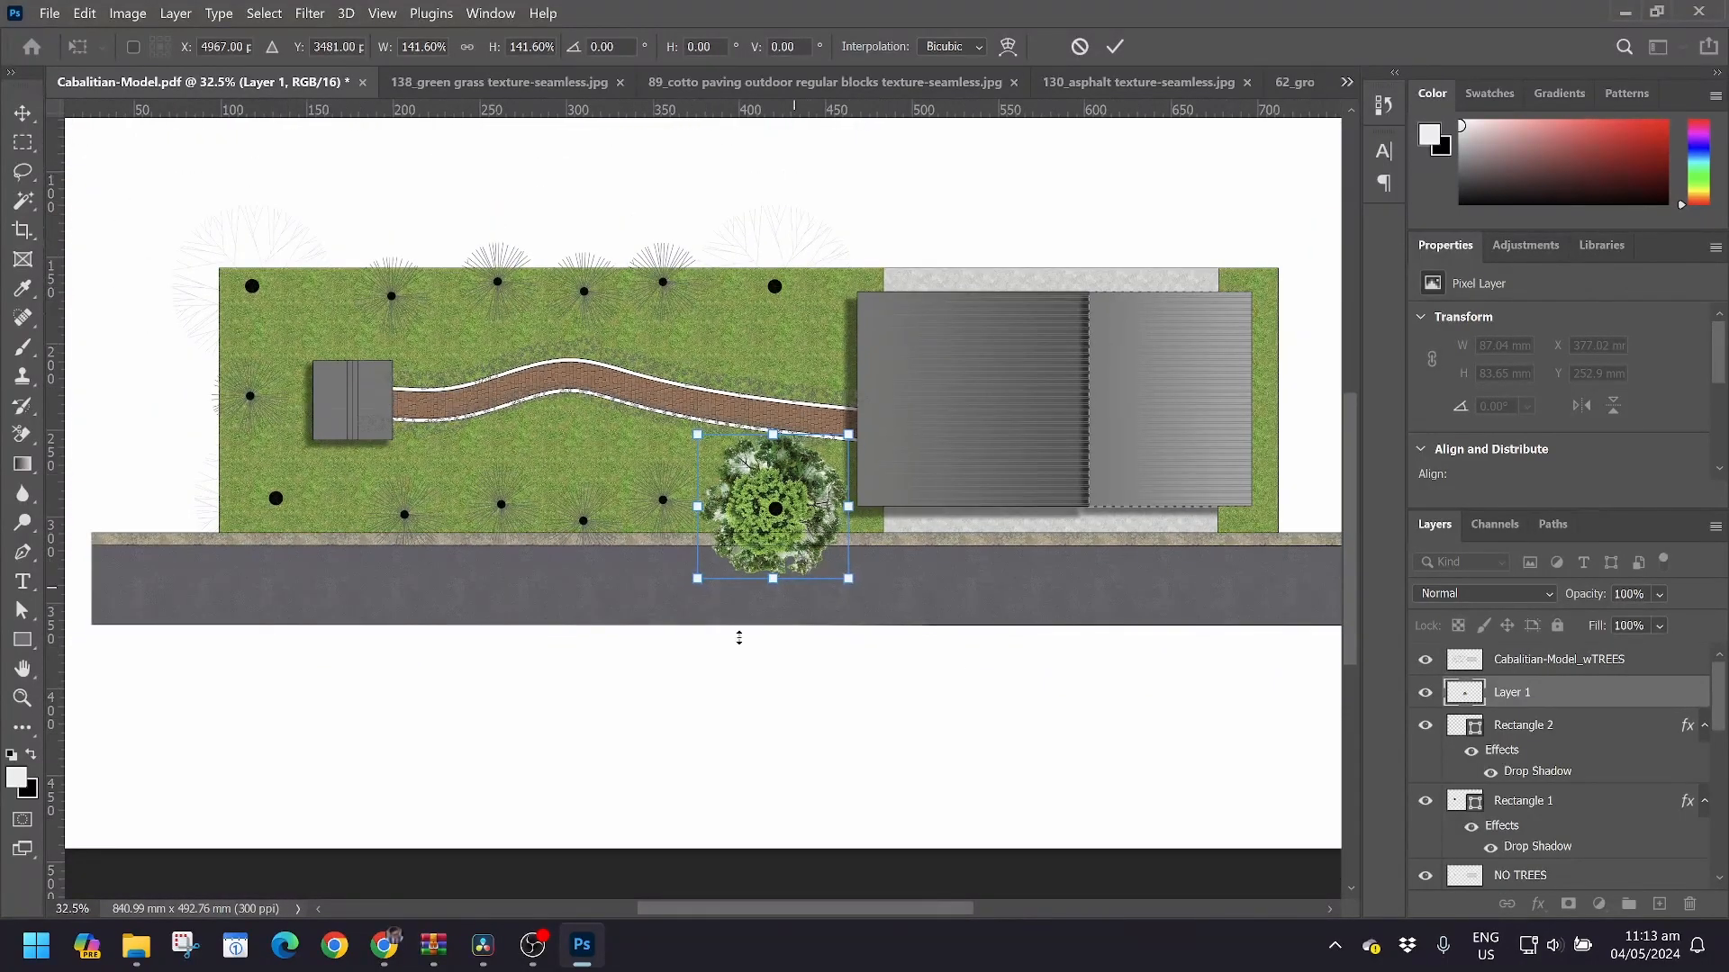
mouse_move(536, 960)
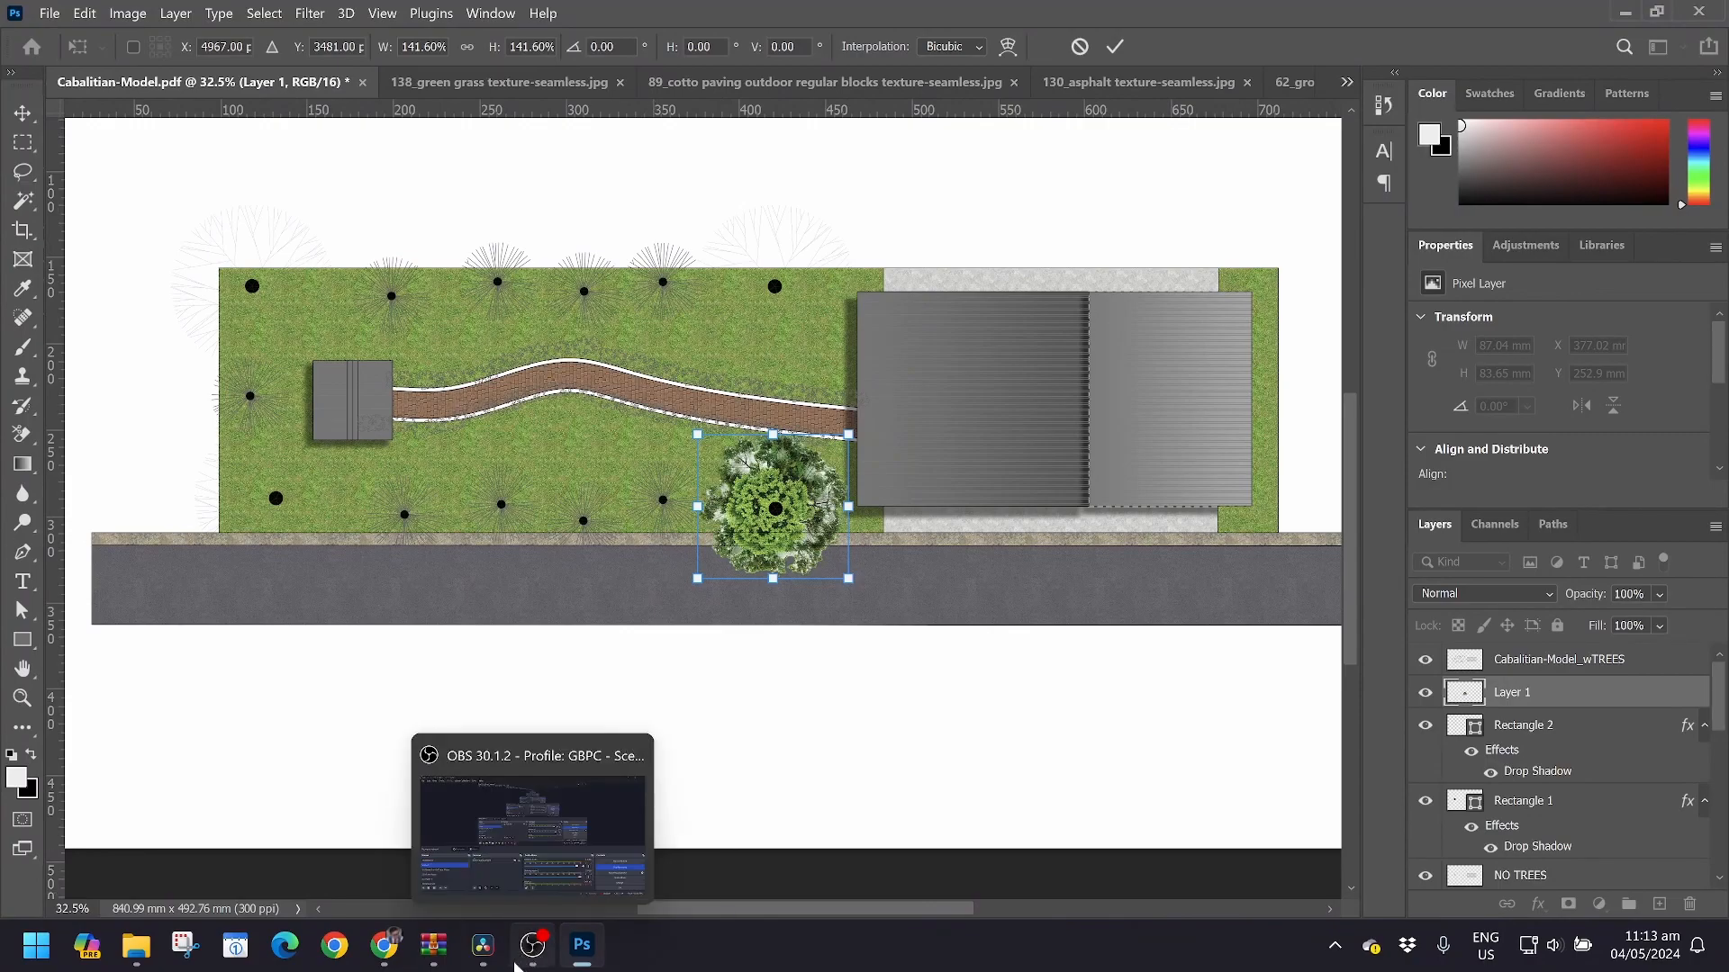
mouse_move(591, 954)
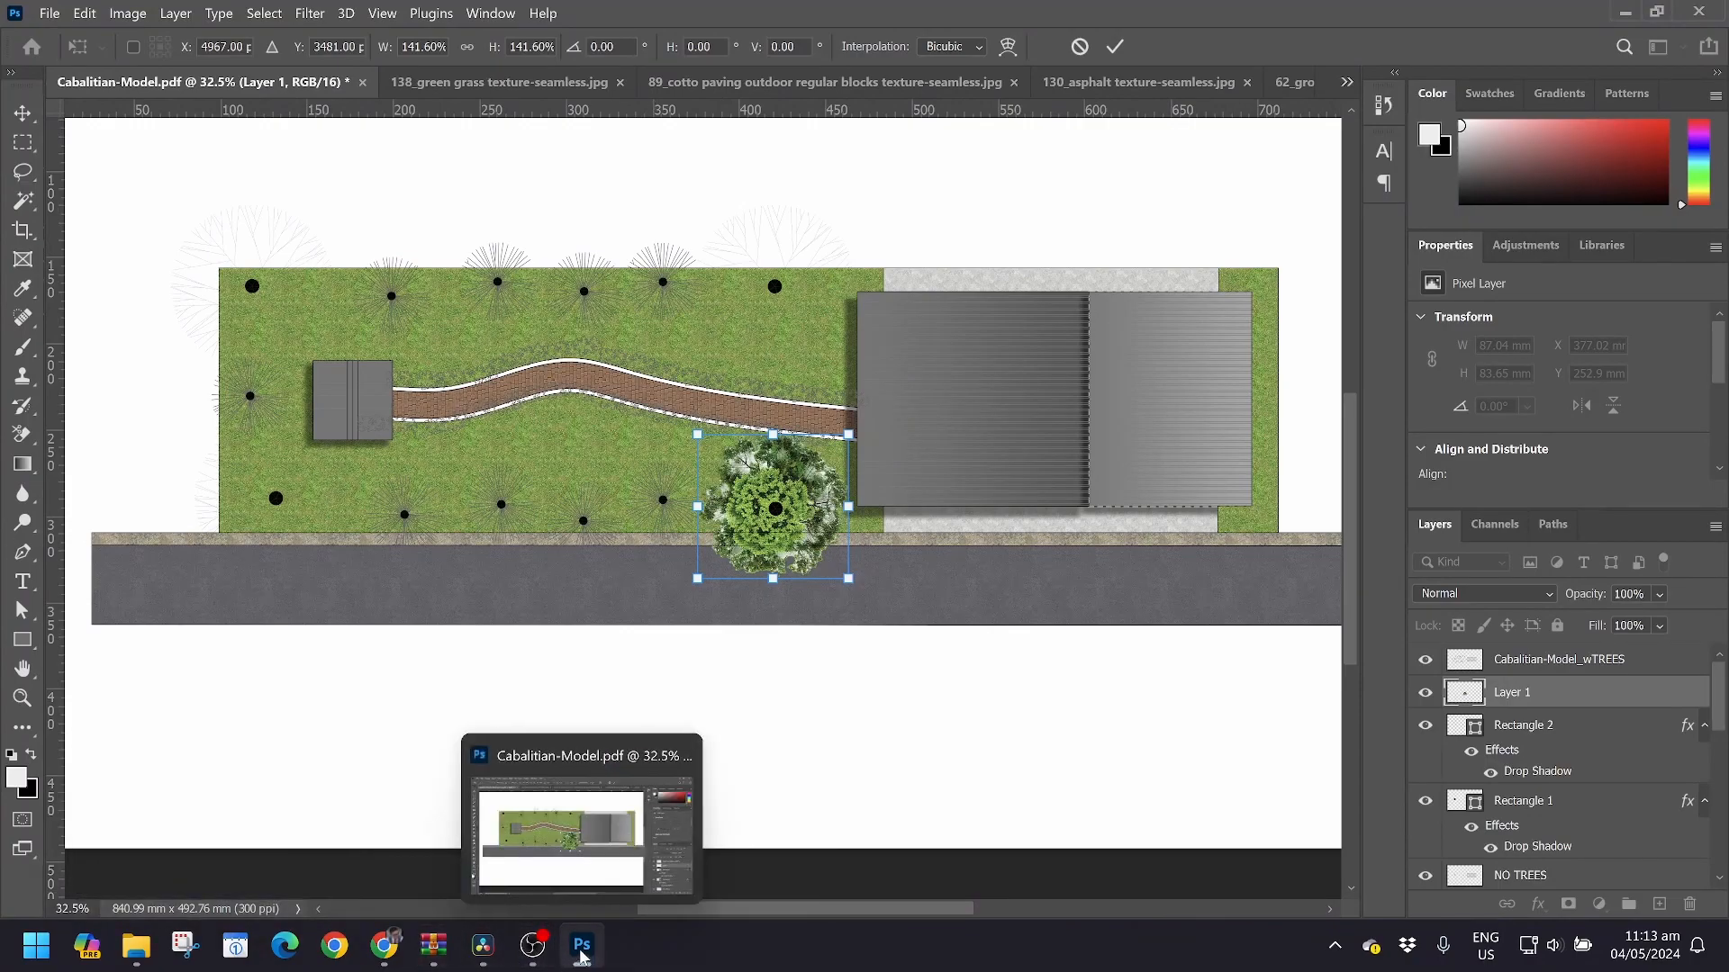
Close the open texture image documents and switch to the top-view tree set document
left_click(1248, 83)
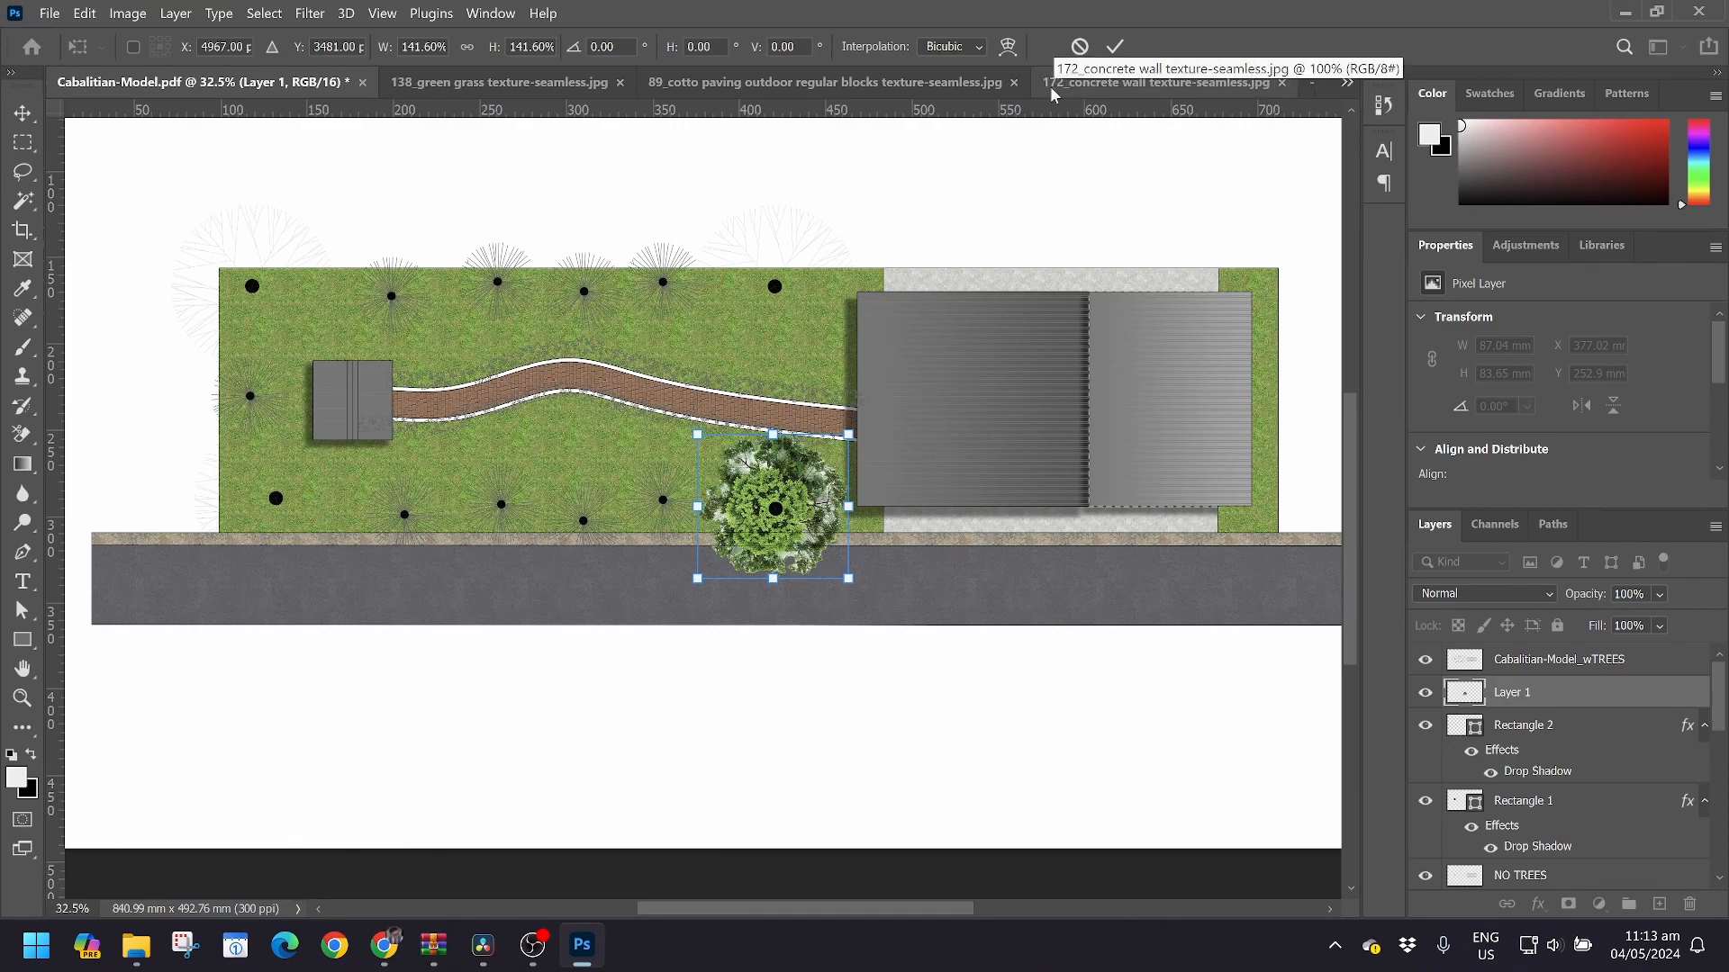
left_click(1281, 83)
left_click(1069, 83)
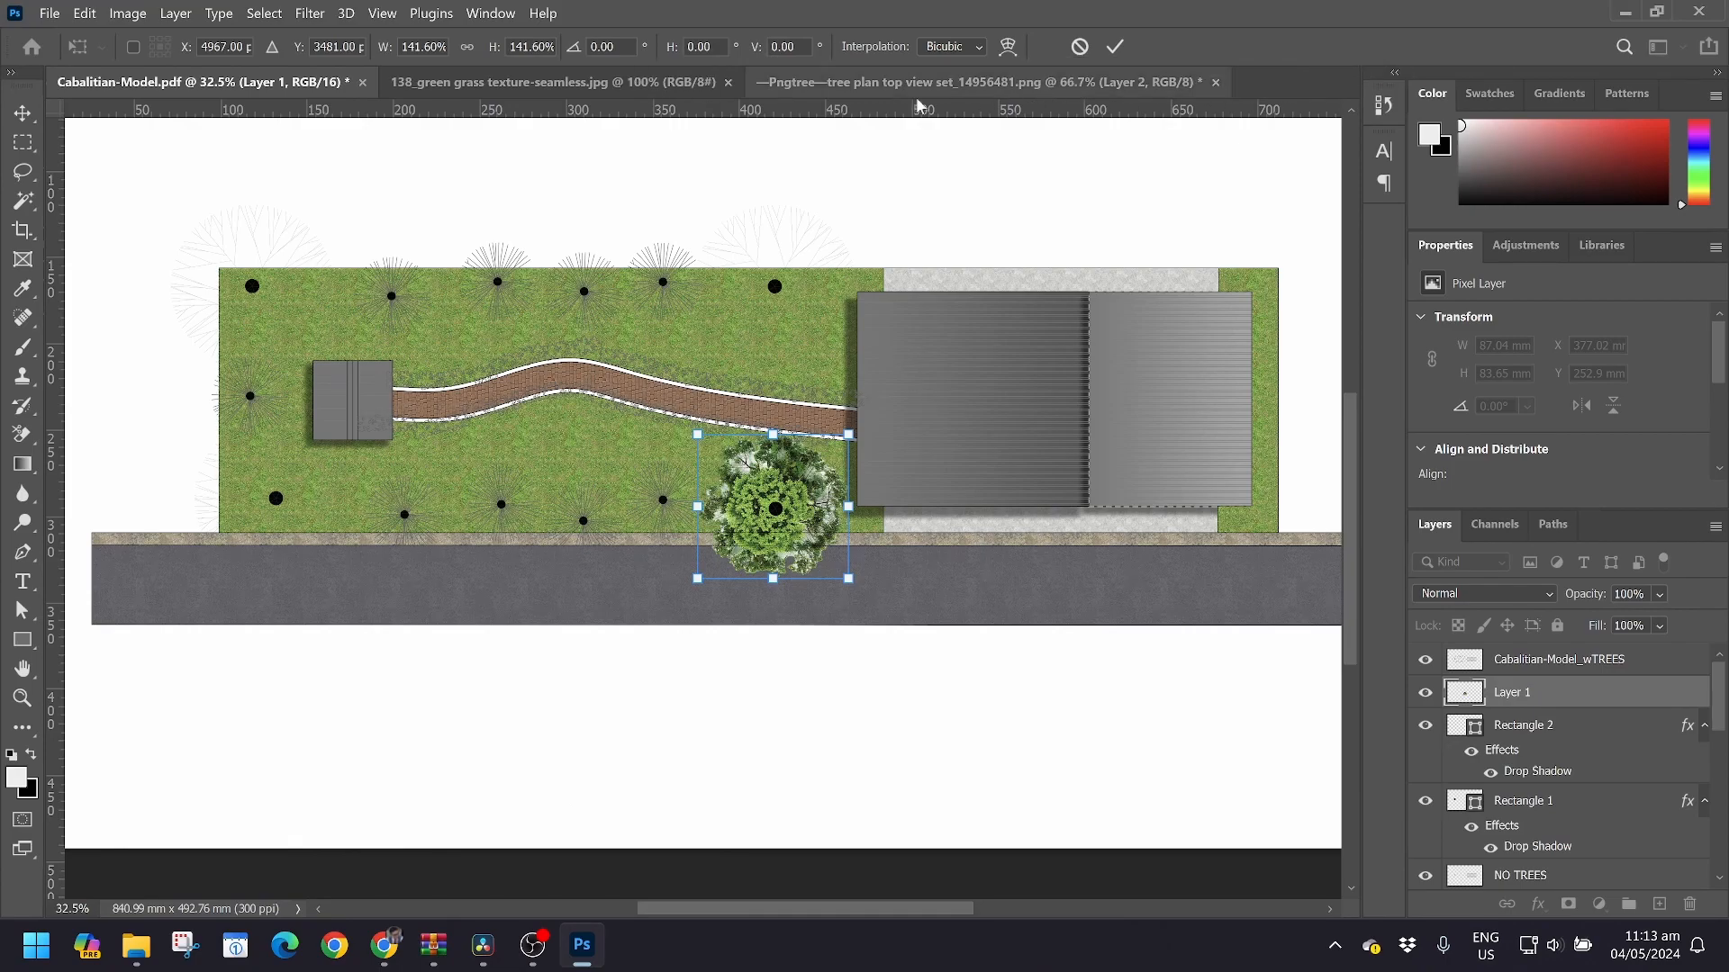
left_click(673, 82)
left_click(662, 85)
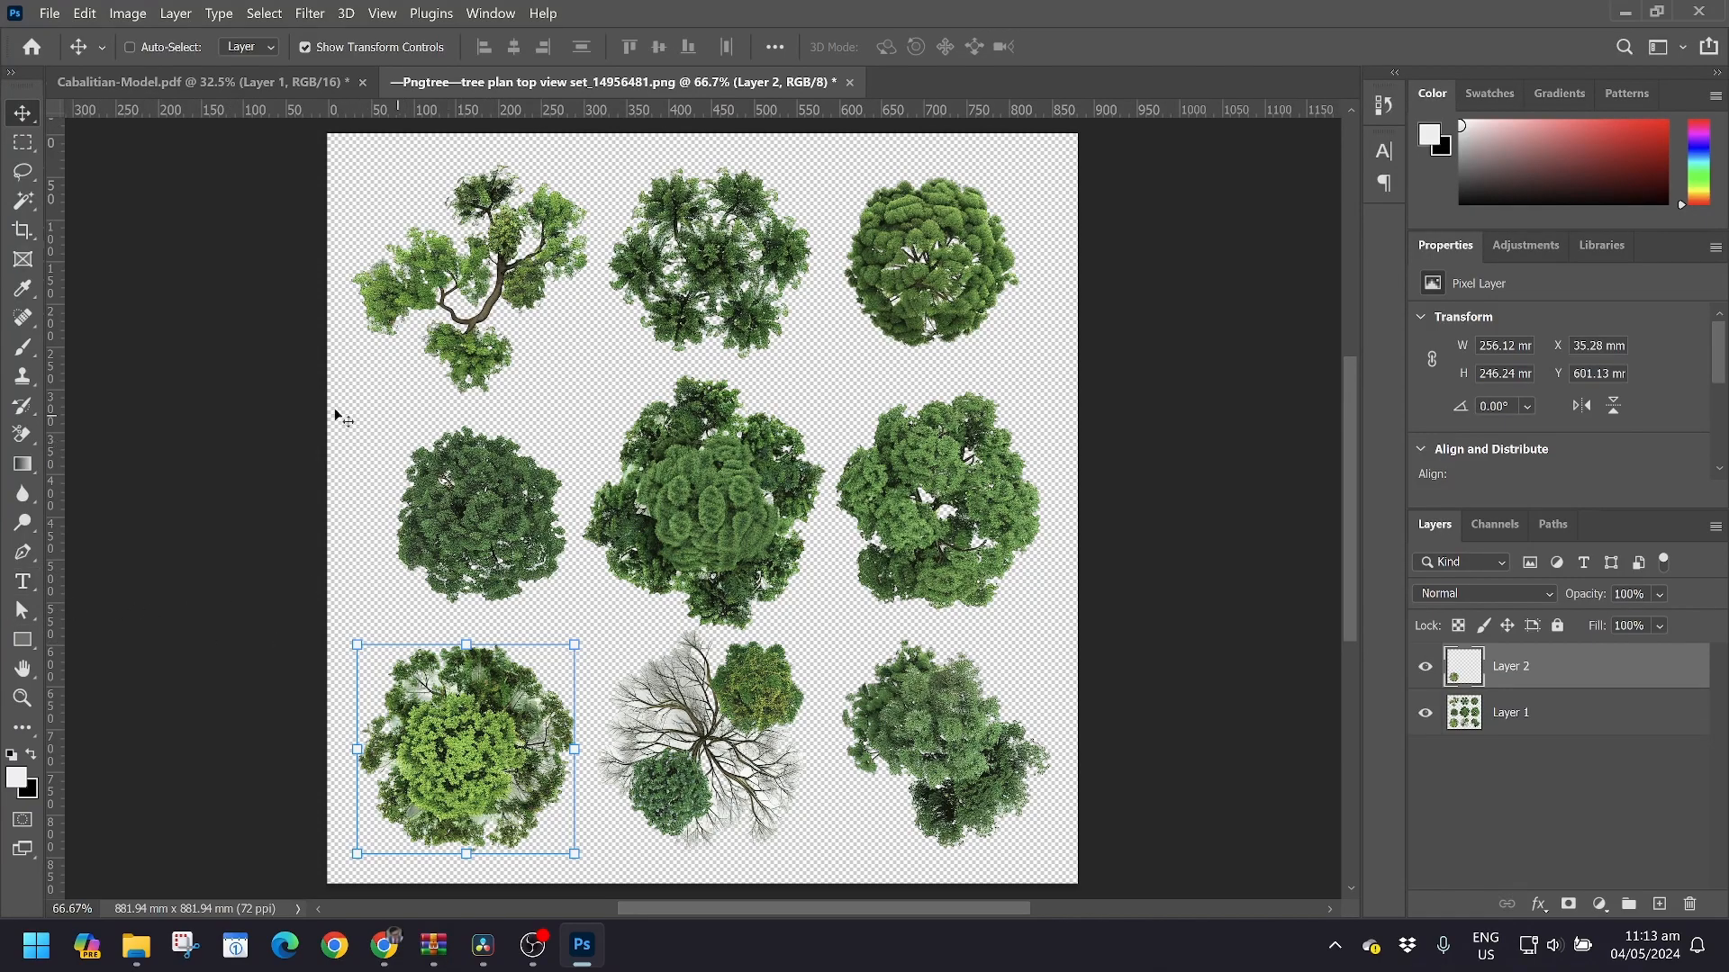
Lasso the dark green tree at the left of the tree set's middle row and copy it from Layer 1 to a new layer
left_click(28, 177)
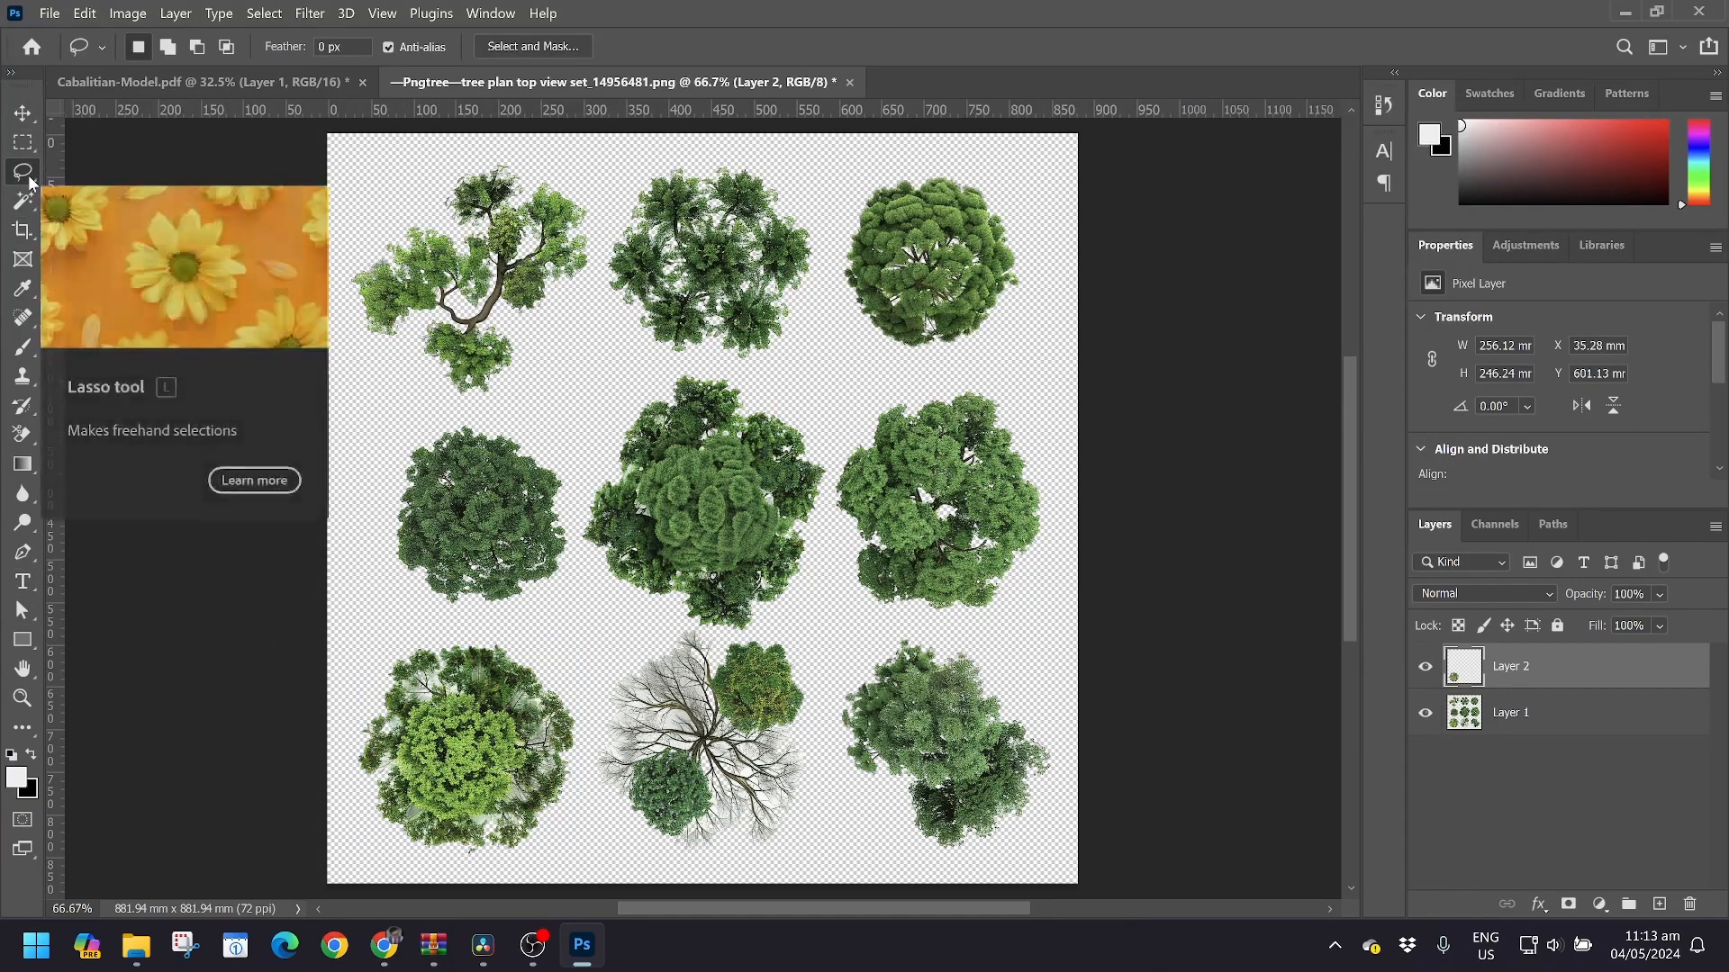
mouse_move(559, 436)
left_mouse_down()
mouse_move(425, 407)
mouse_move(362, 479)
mouse_move(369, 558)
mouse_move(417, 610)
mouse_move(465, 625)
mouse_move(528, 613)
mouse_move(583, 512)
mouse_move(567, 443)
left_mouse_up()
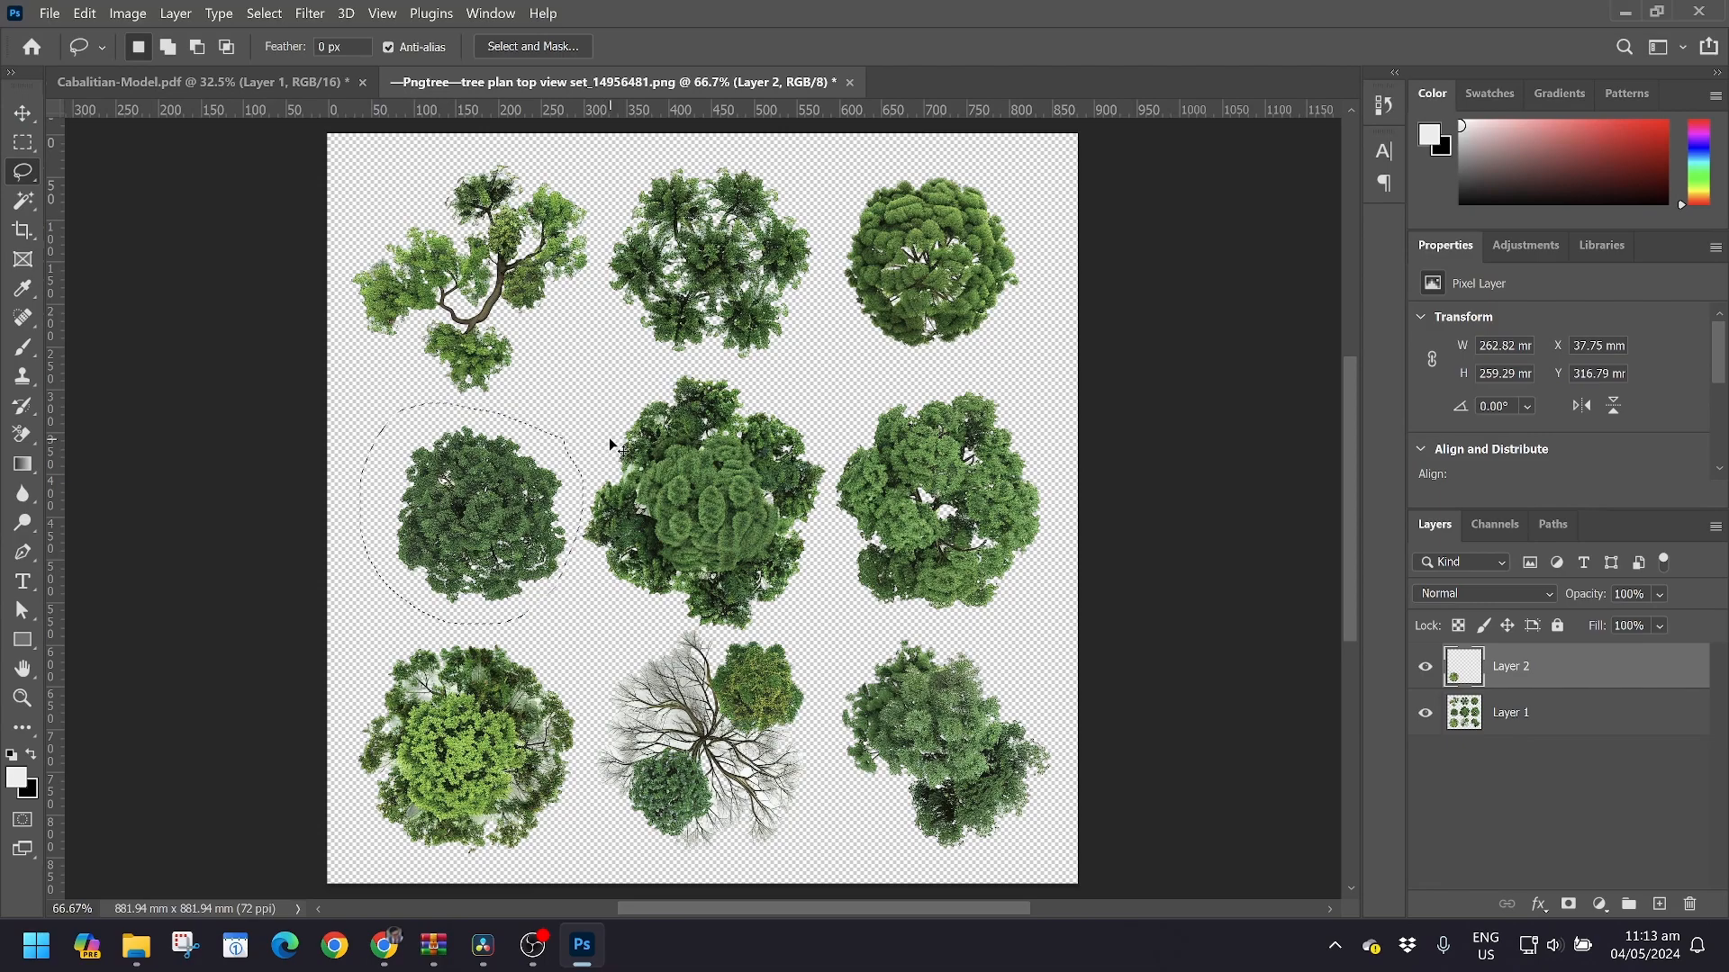
key("ctrl+j")
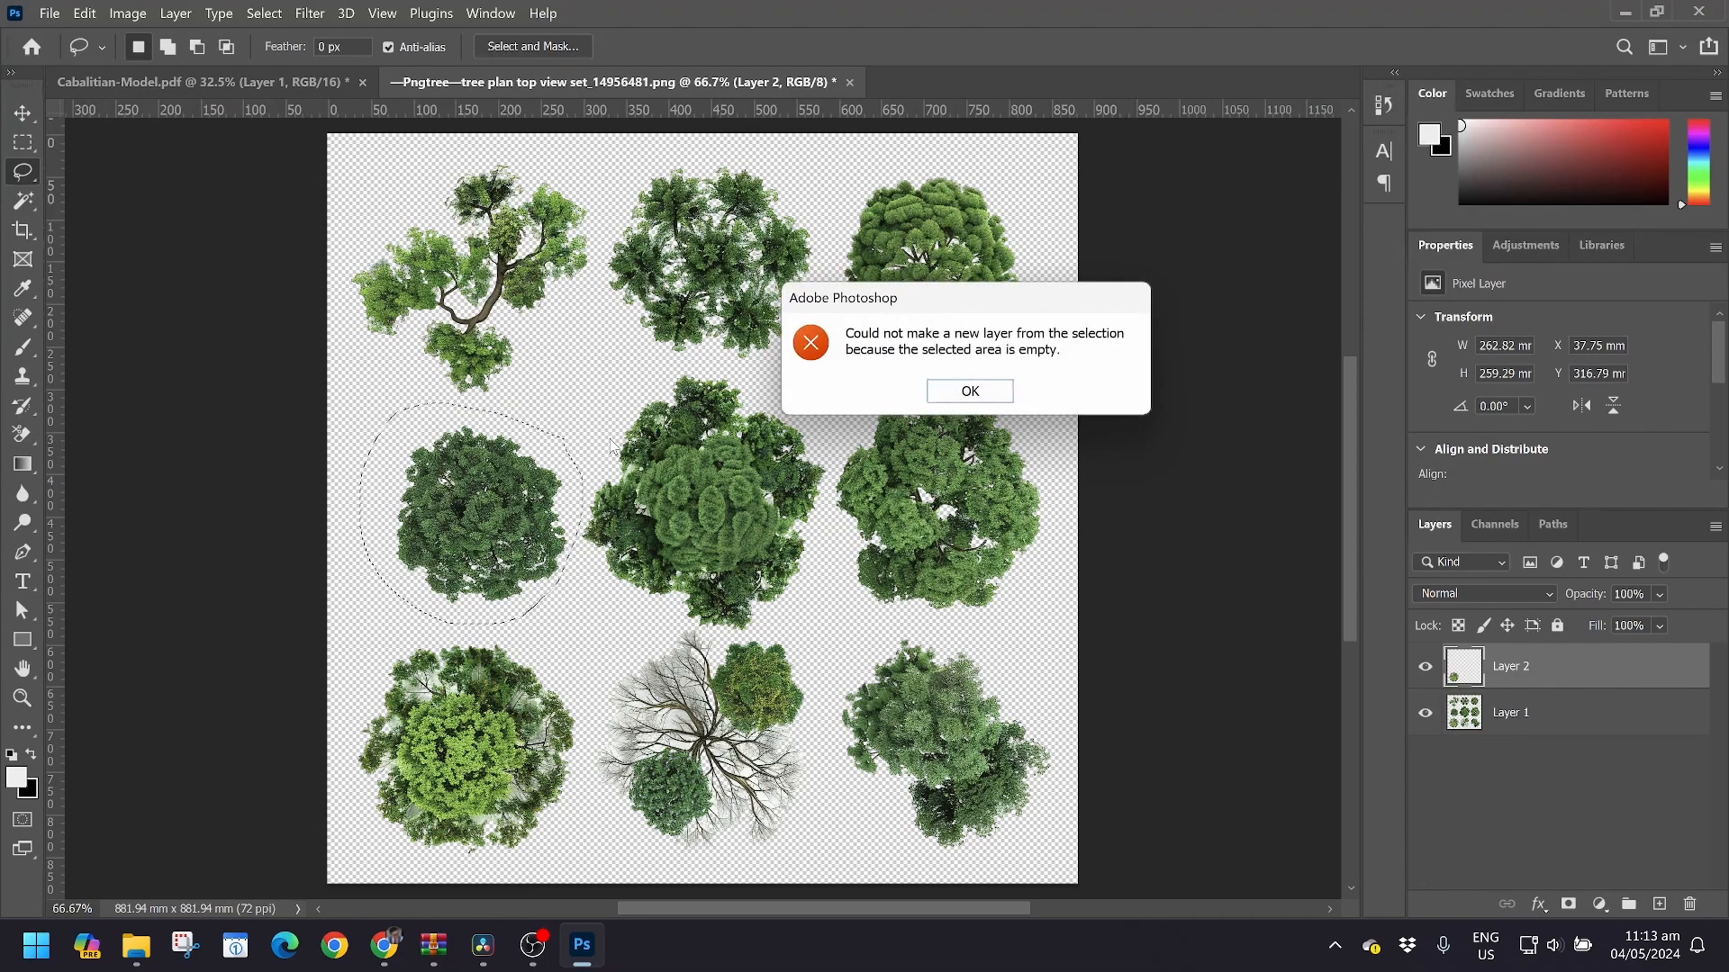
left_click(969, 390)
left_click(1530, 716)
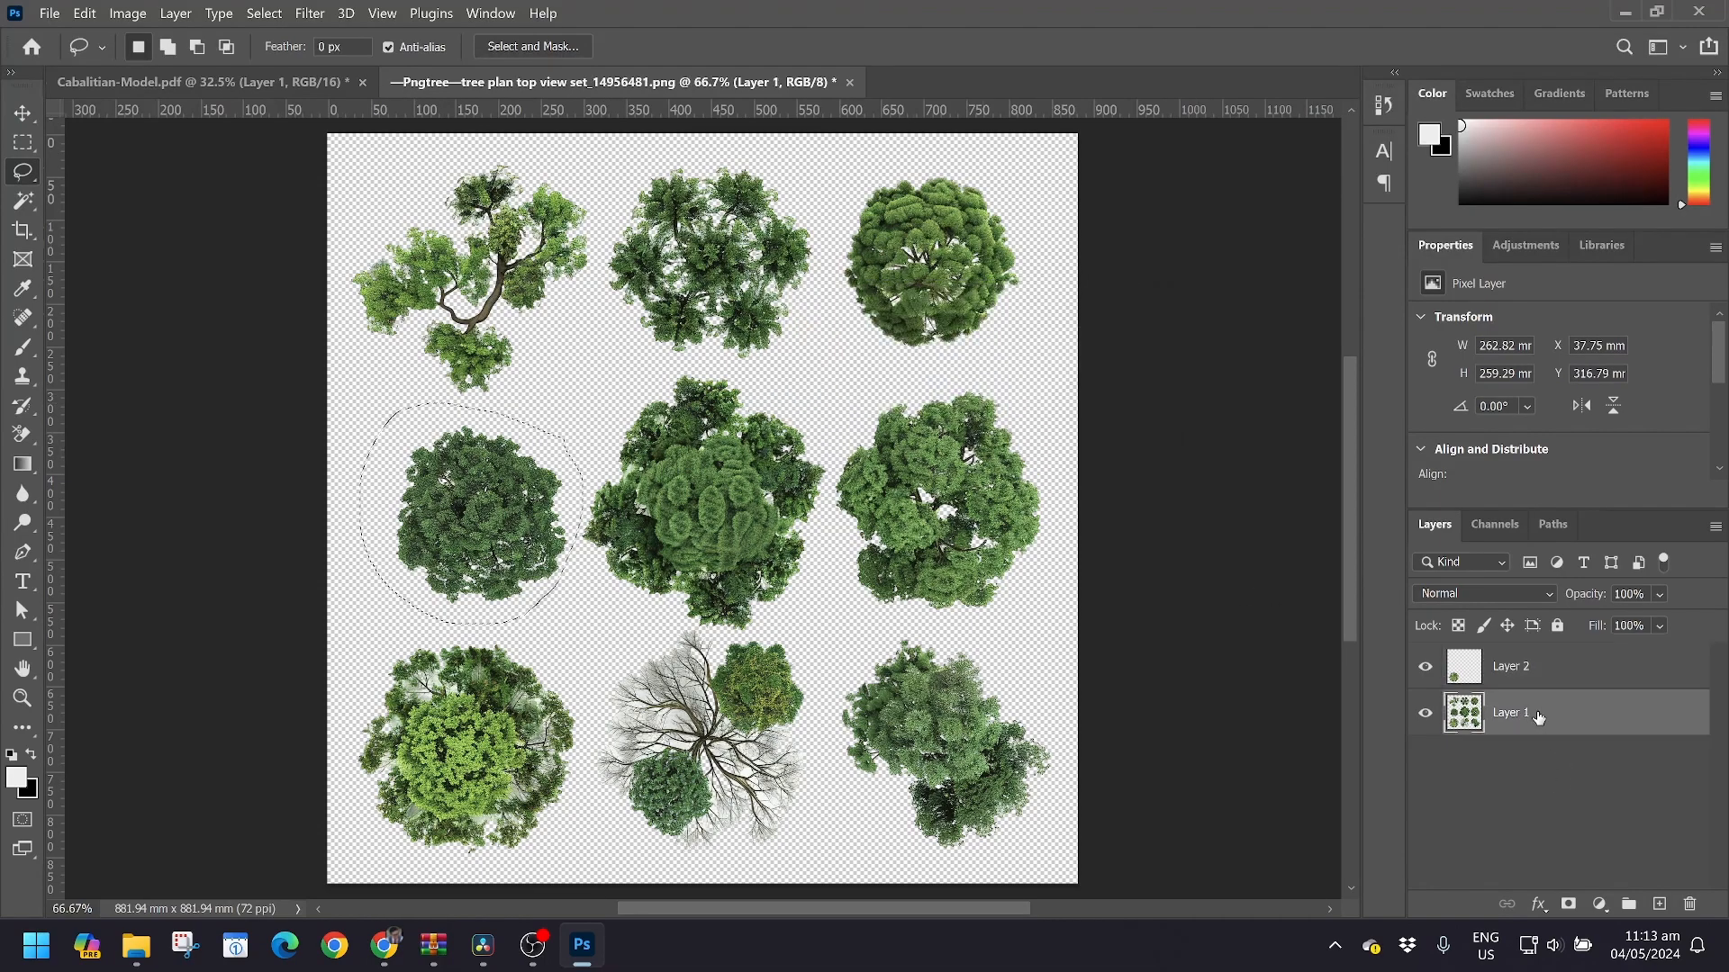
key("ctrl+j")
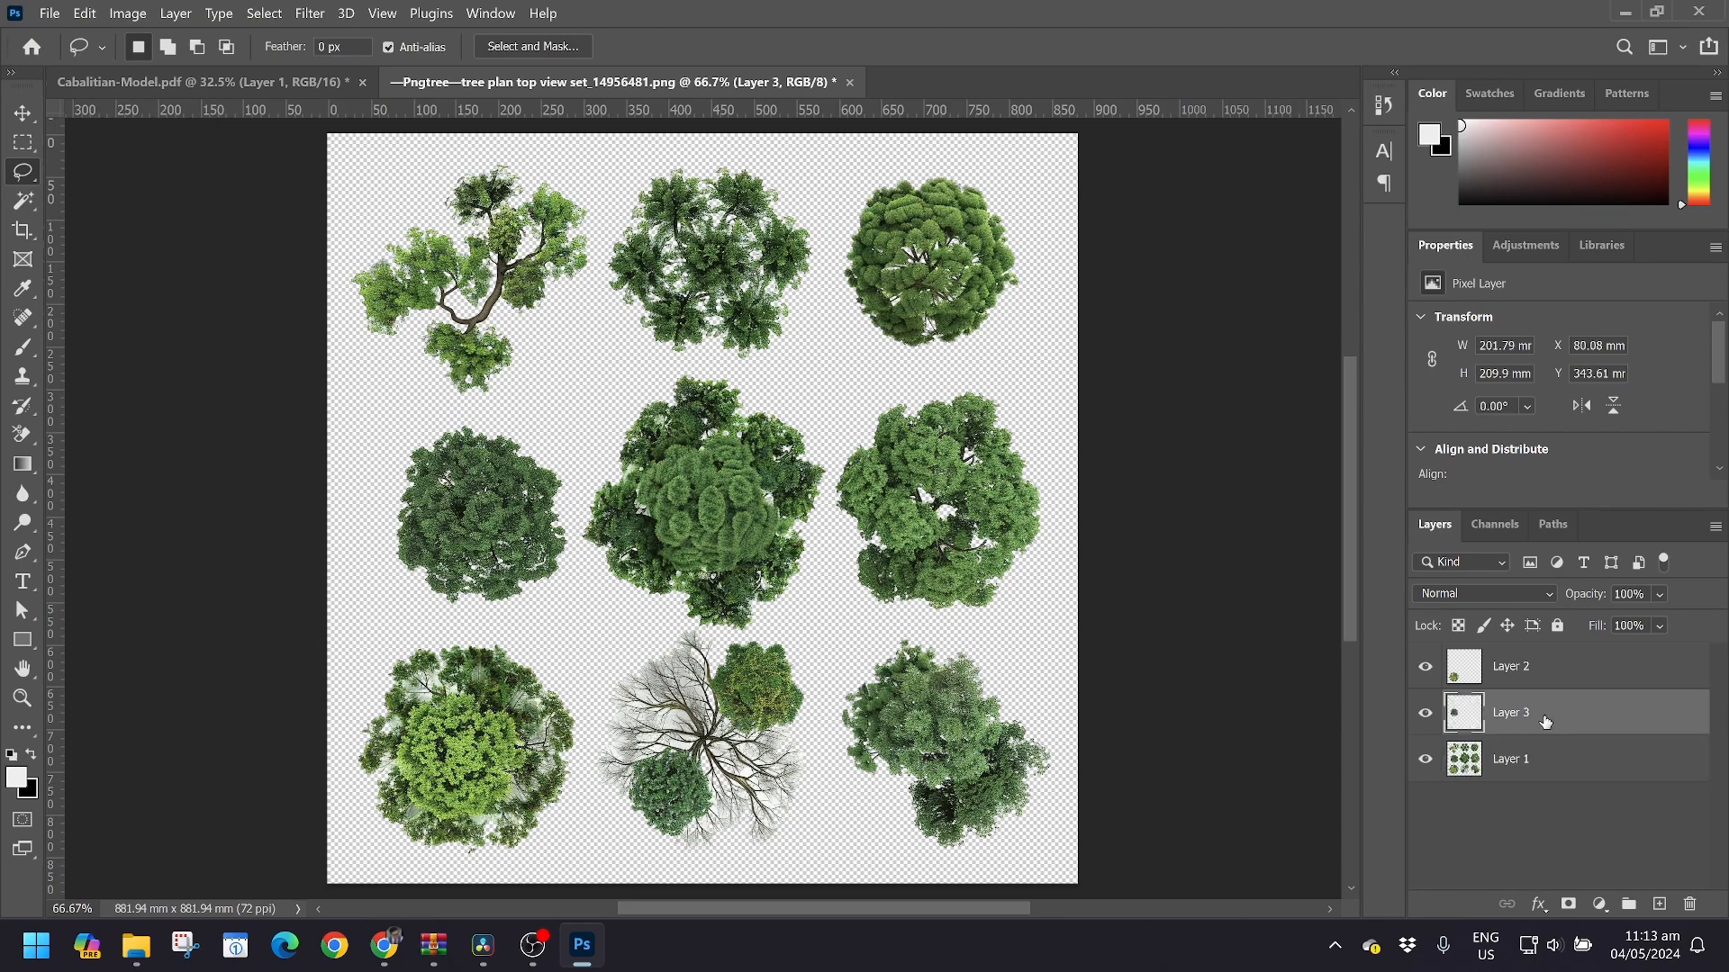
Bring the dark tree layer into Cabalitian-Model.pdf and place it on the small marker beside the light green tree, at about X 333.5 mm, Y 262.4 mm
left_click_drag(1512, 715, 503, 450)
left_click(983, 412)
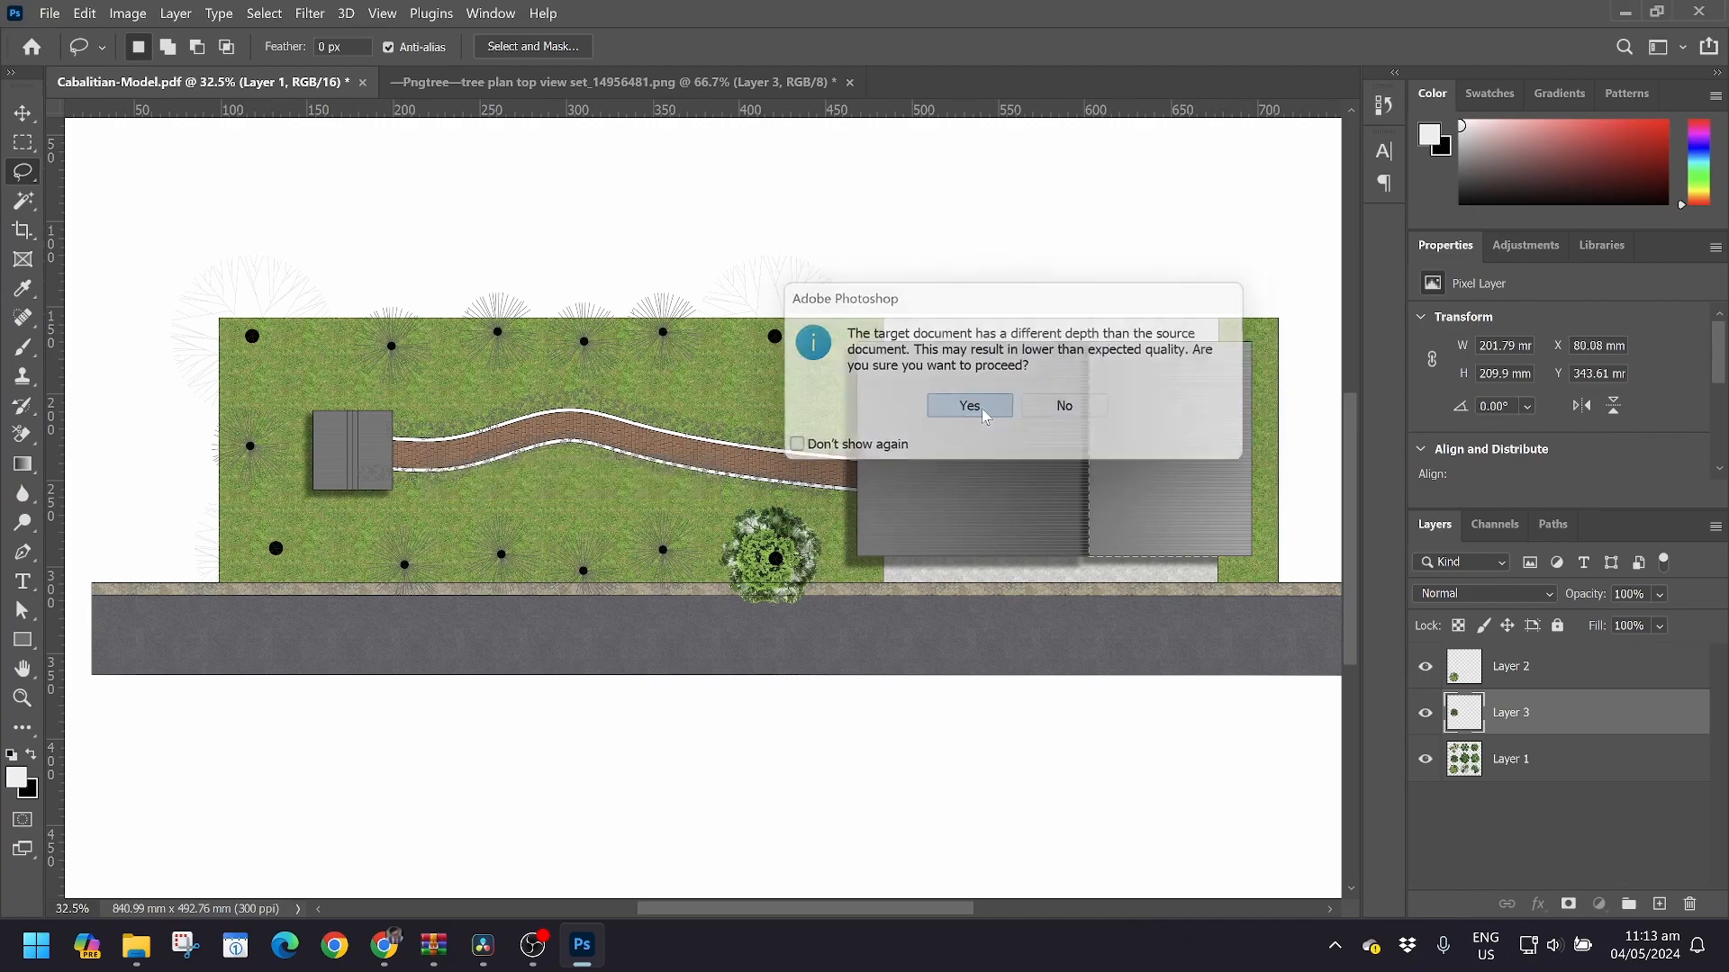
left_click(23, 113)
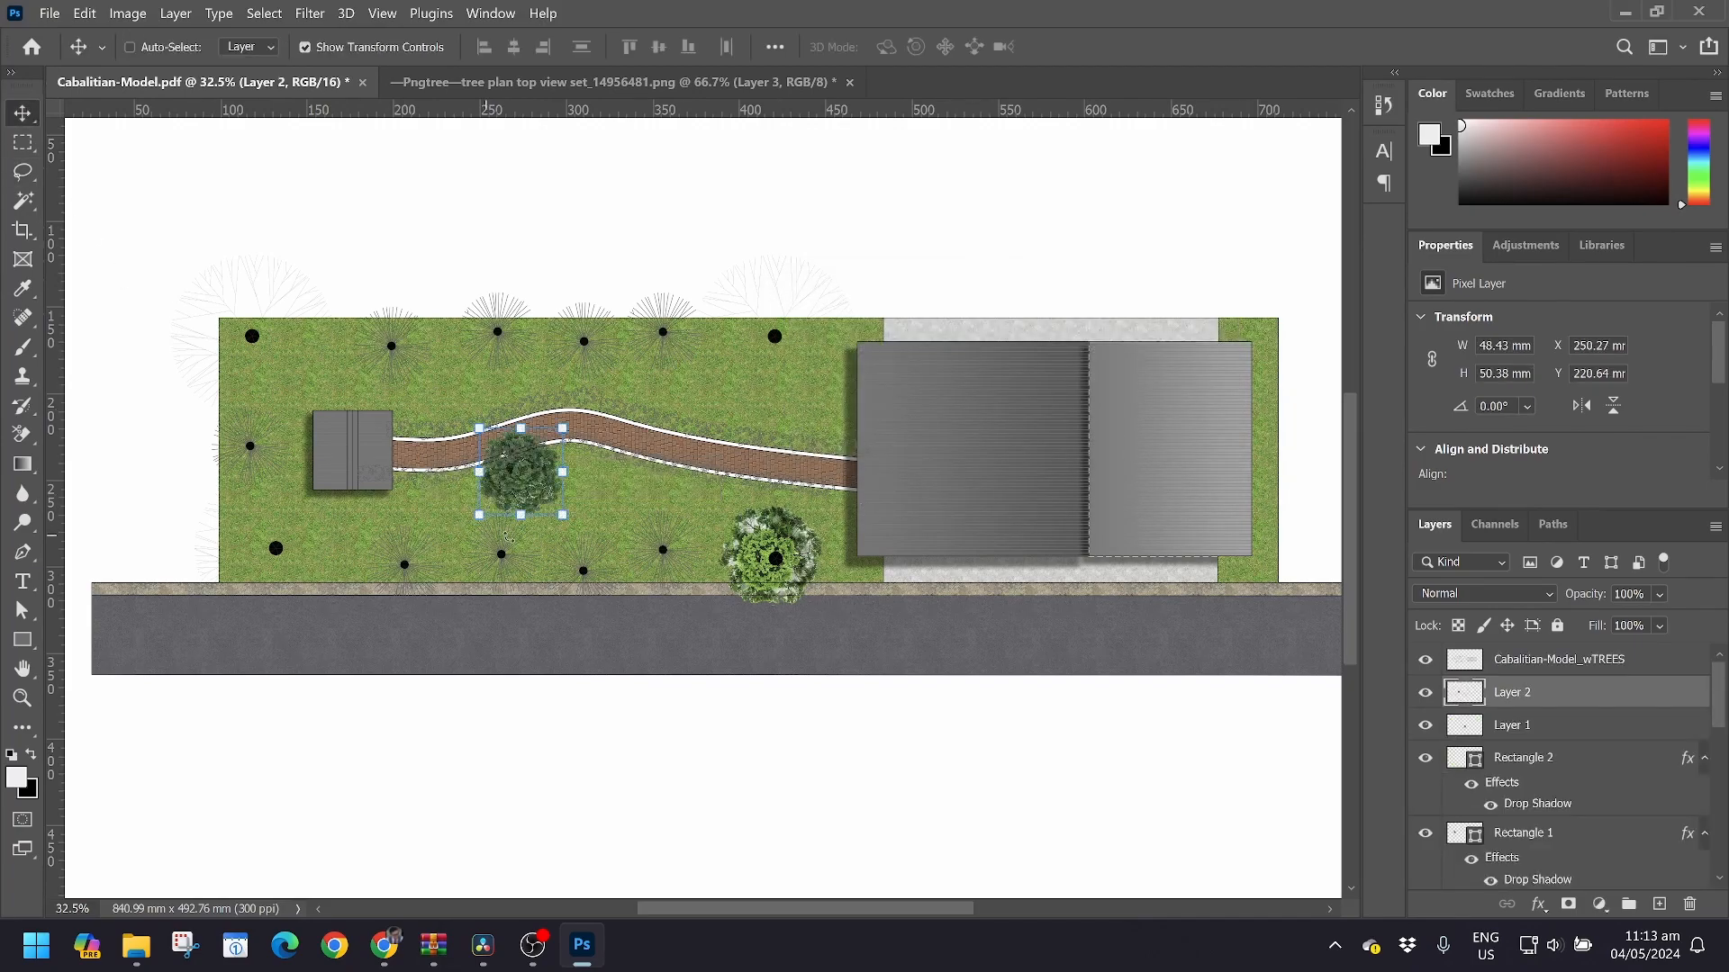
left_click_drag(545, 491, 688, 565)
Duplicate the dark tree onto the three remaining small tree markers in the row along the road
left_click(755, 585, "alt")
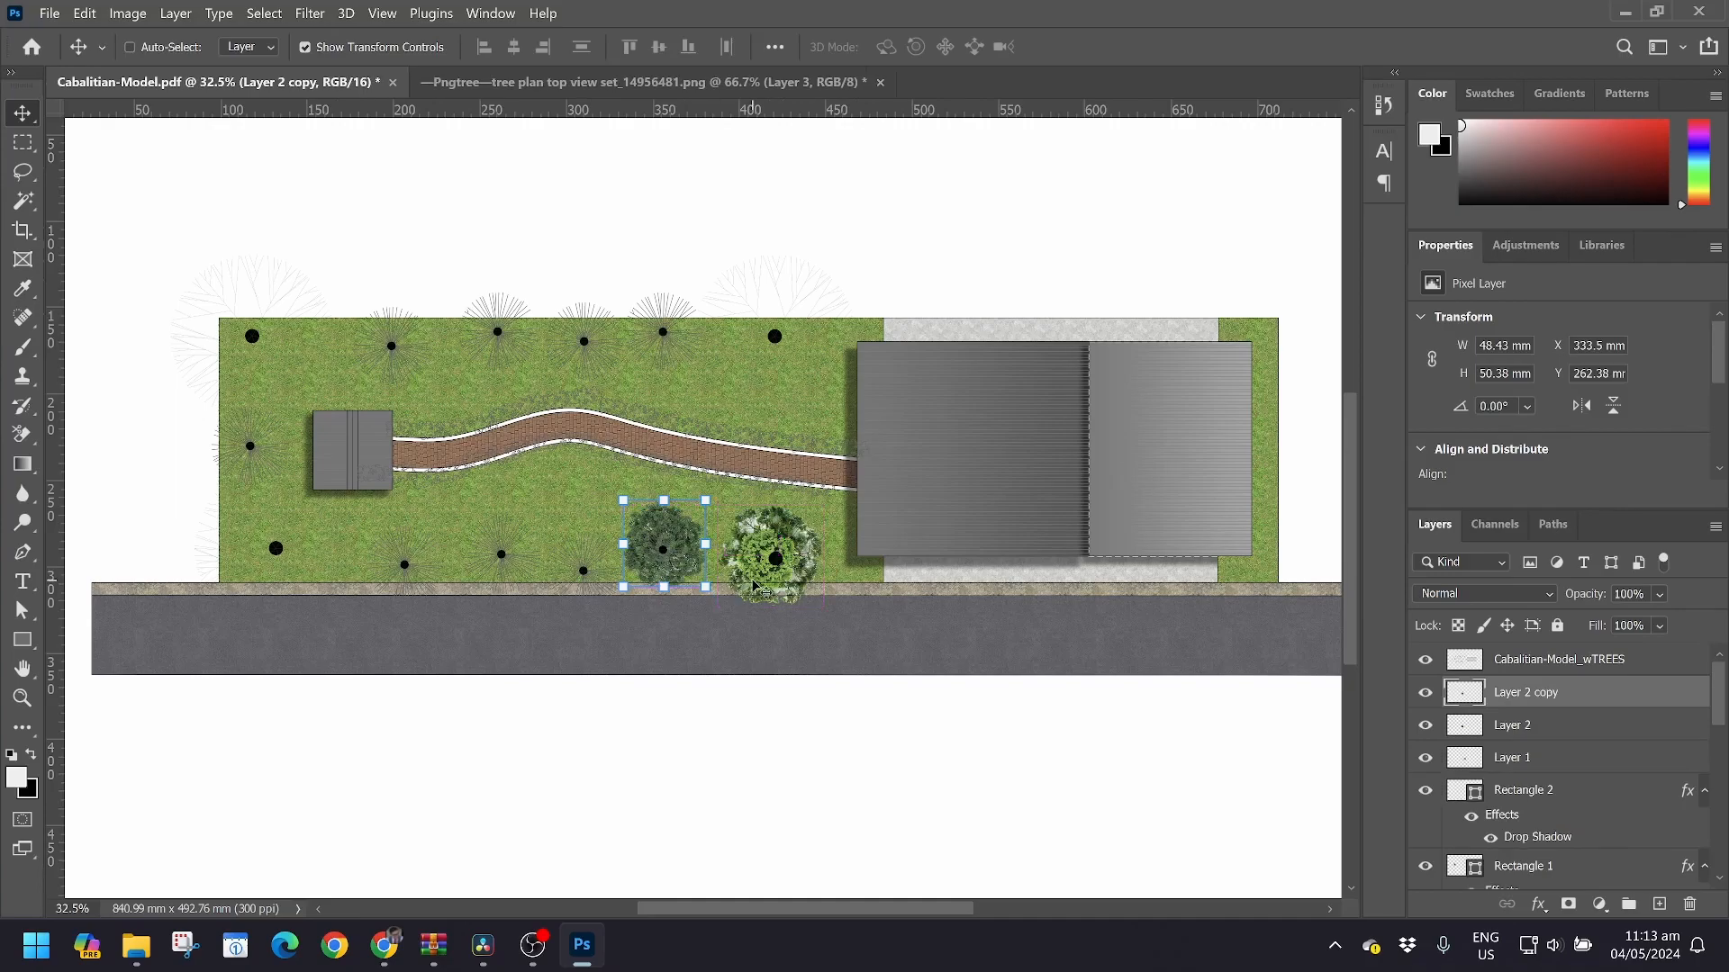
left_click_drag(701, 541, 415, 567)
key("ctrl+j")
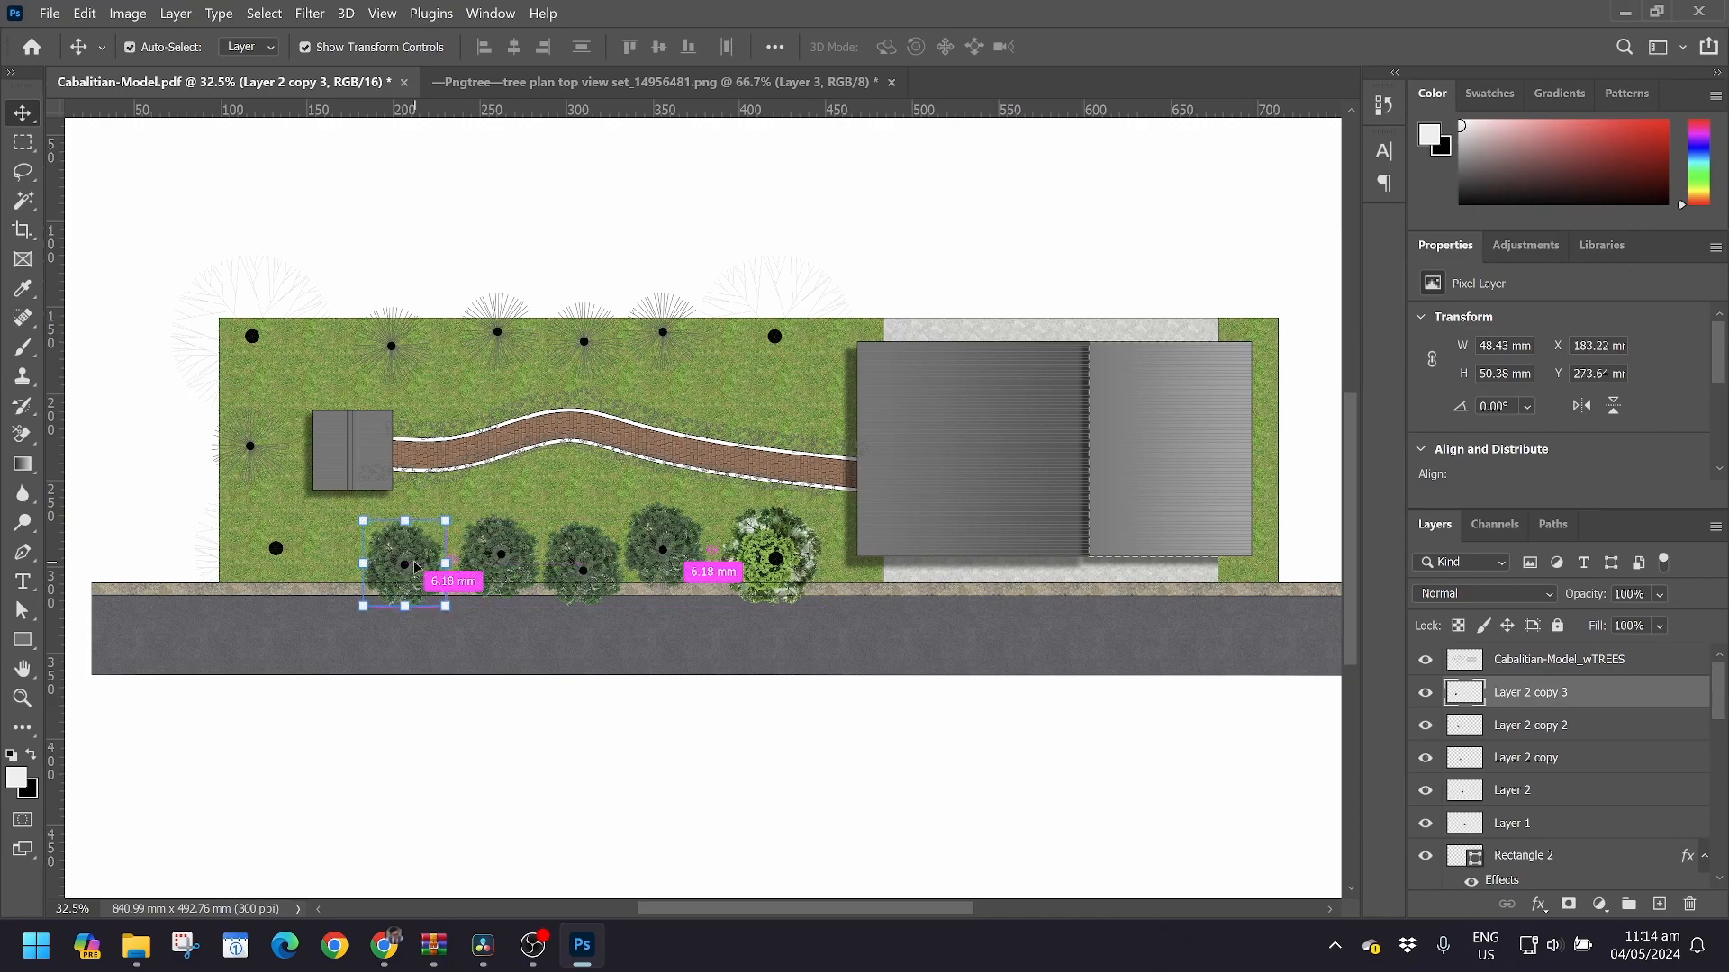
key("ctrl+j")
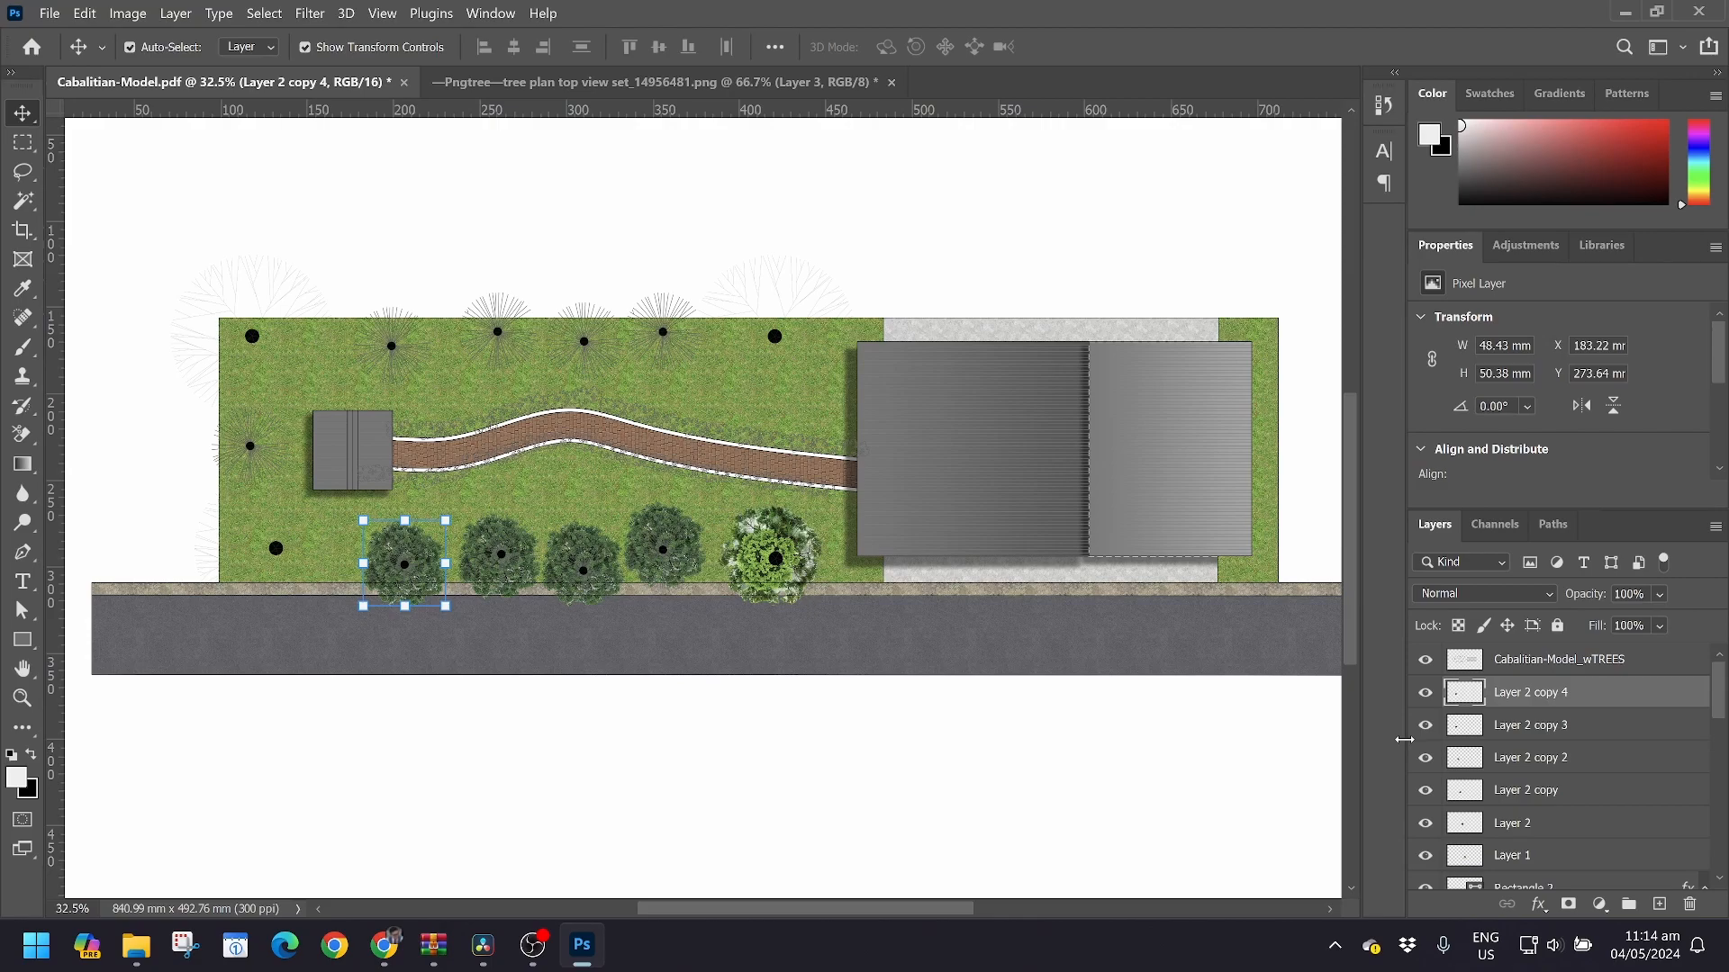
key("ctrl+z")
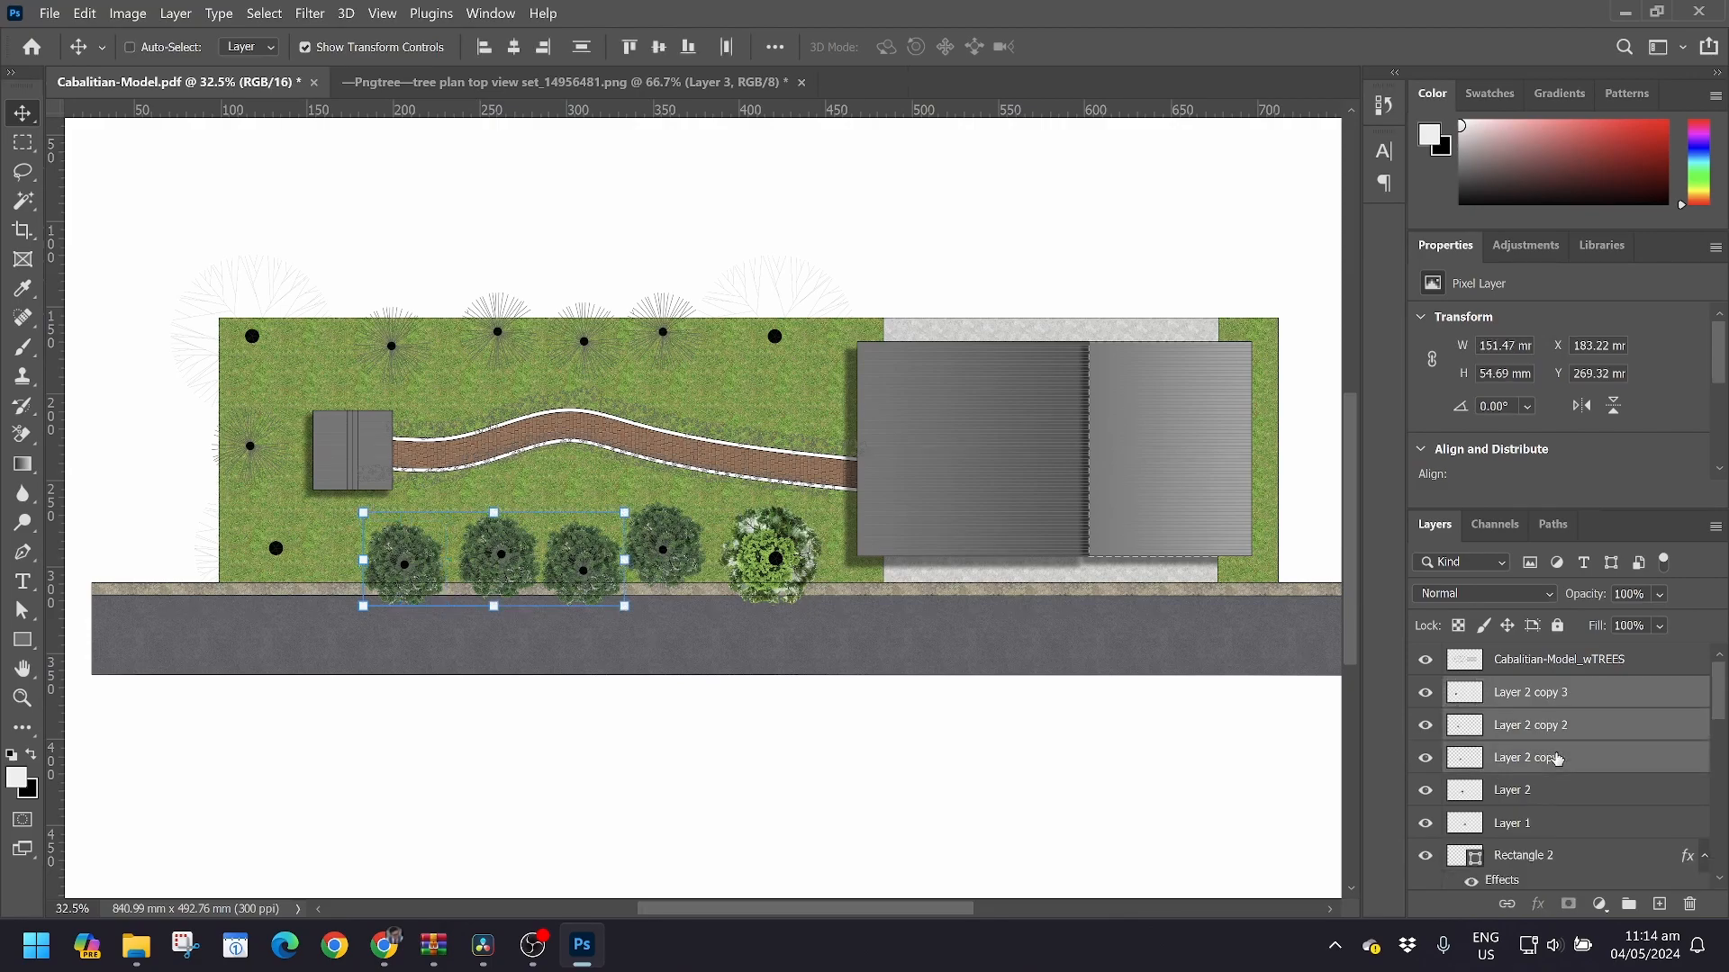
Copy the row of four dark trees up onto the small markers along the site's upper edge, at about X 183 mm, Y 134 mm
left_click(1552, 789, "shift")
key("ctrl")
left_click_drag(682, 558, 667, 340)
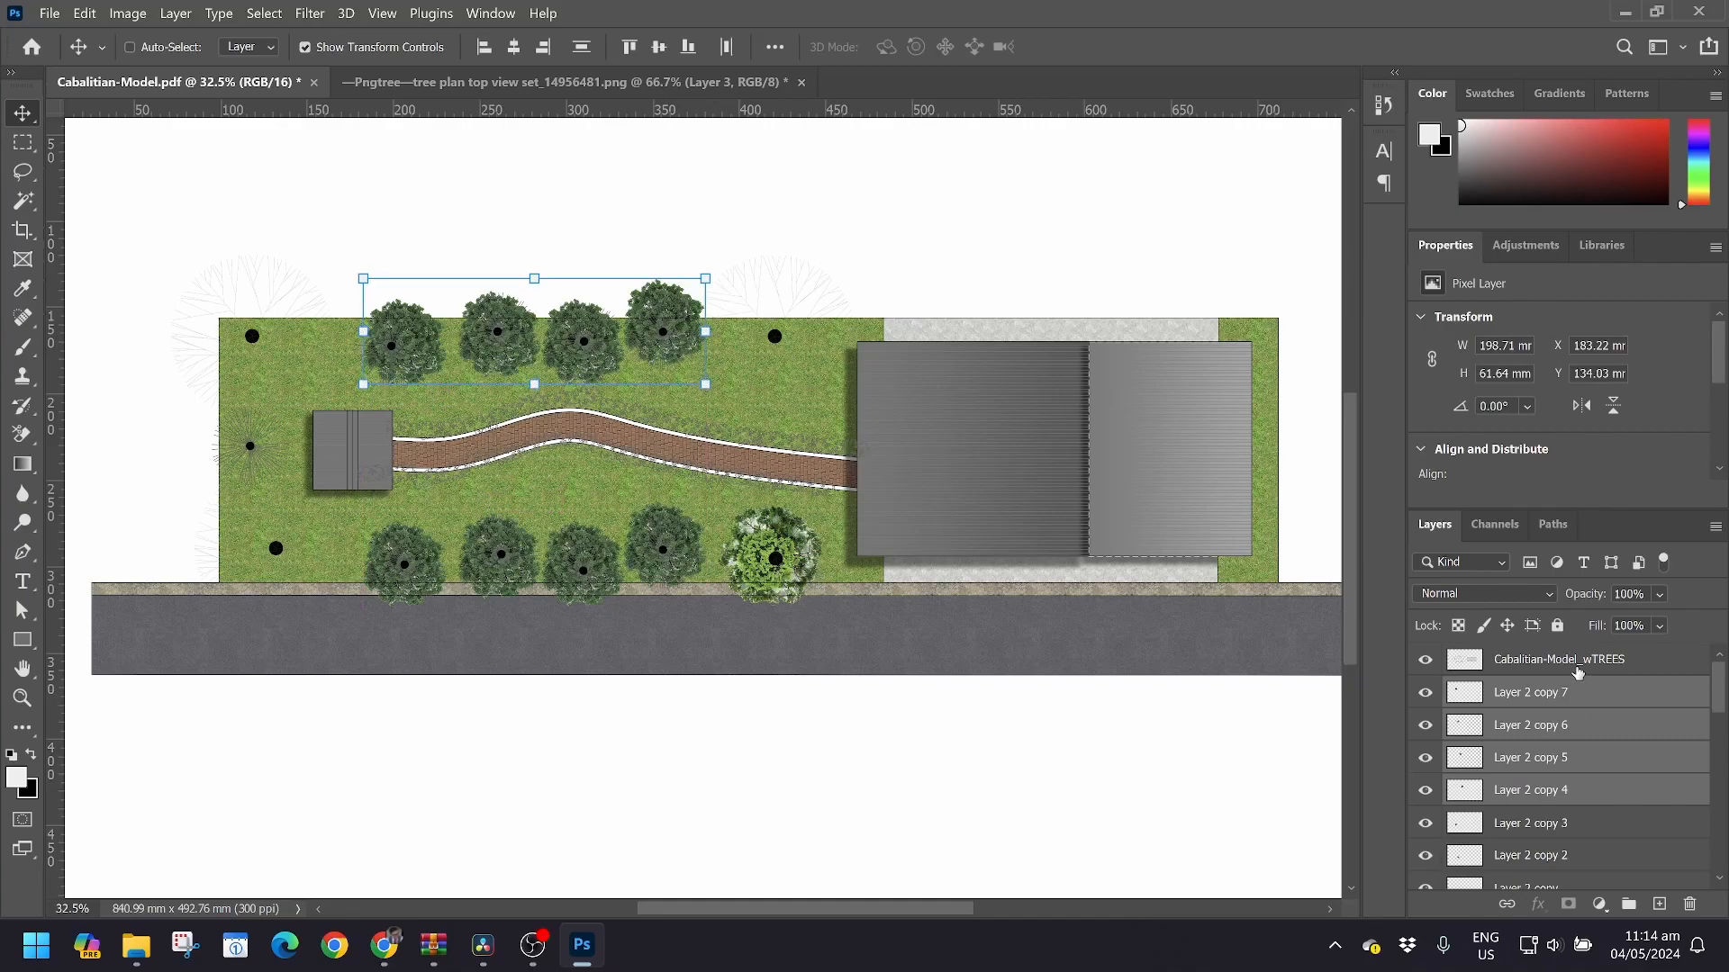
Duplicate the light green tree onto the three other large markers, two at the site's left corners and one near the large roof's upper-left corner
left_click(161, 46)
left_click(789, 587)
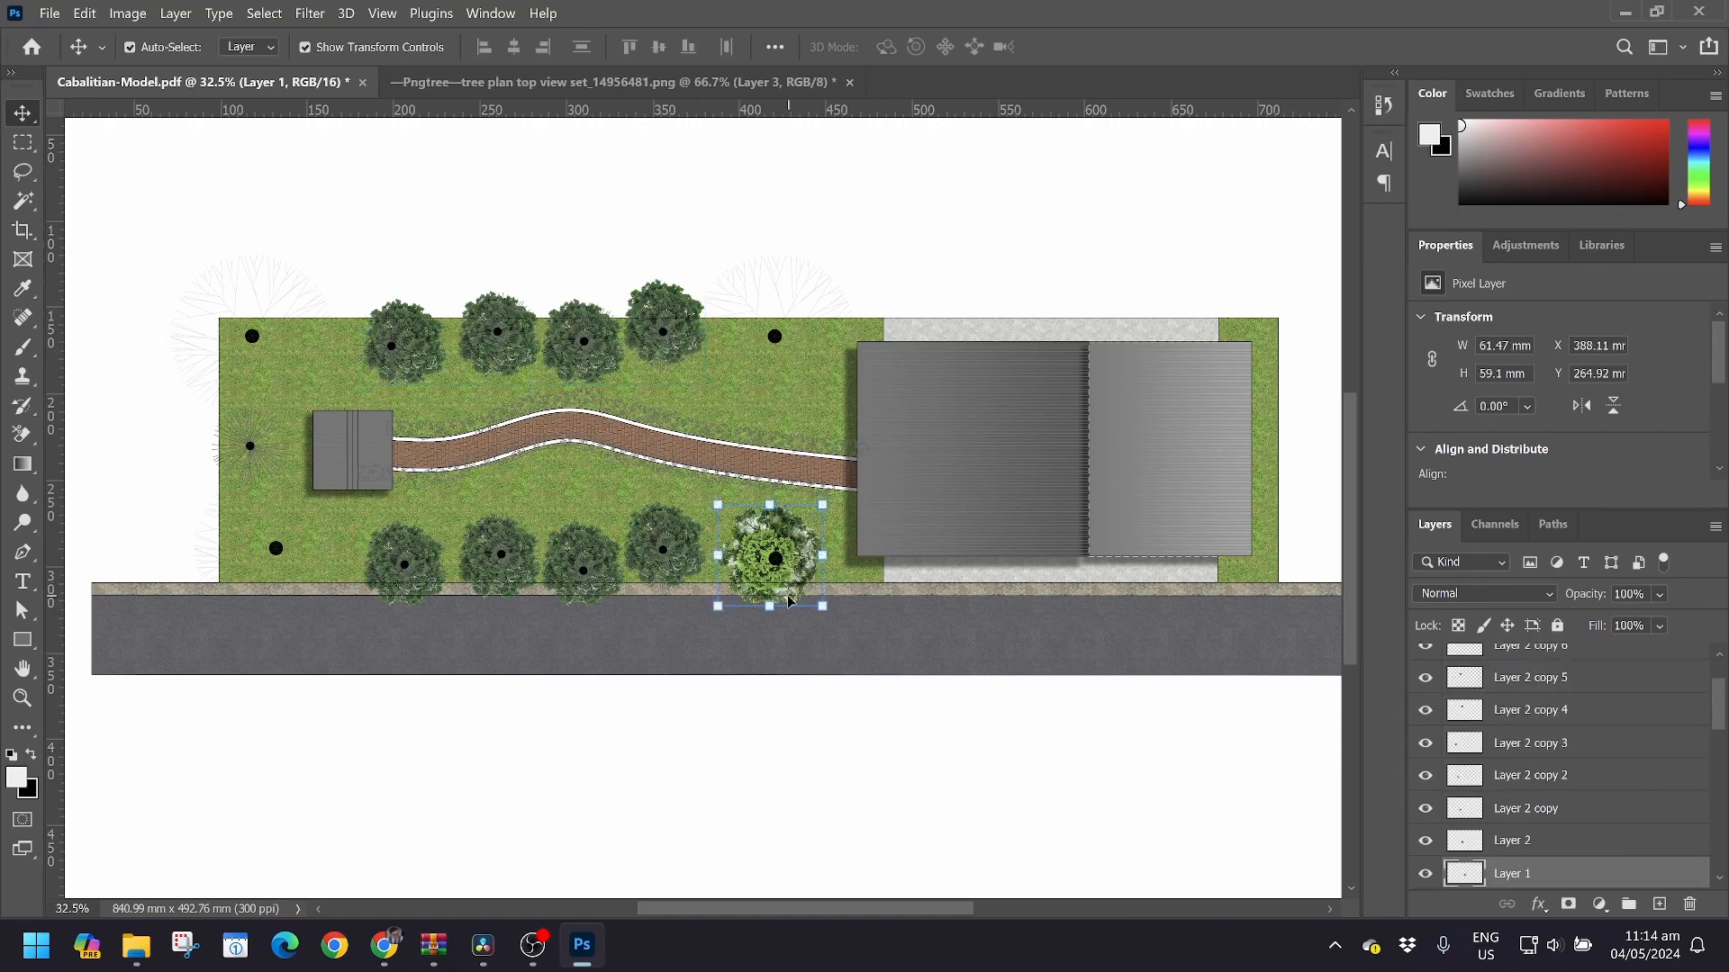
key("ctrl+j")
left_click_drag(790, 587, 806, 342)
key("ctrl+j")
key("ctrl+j")
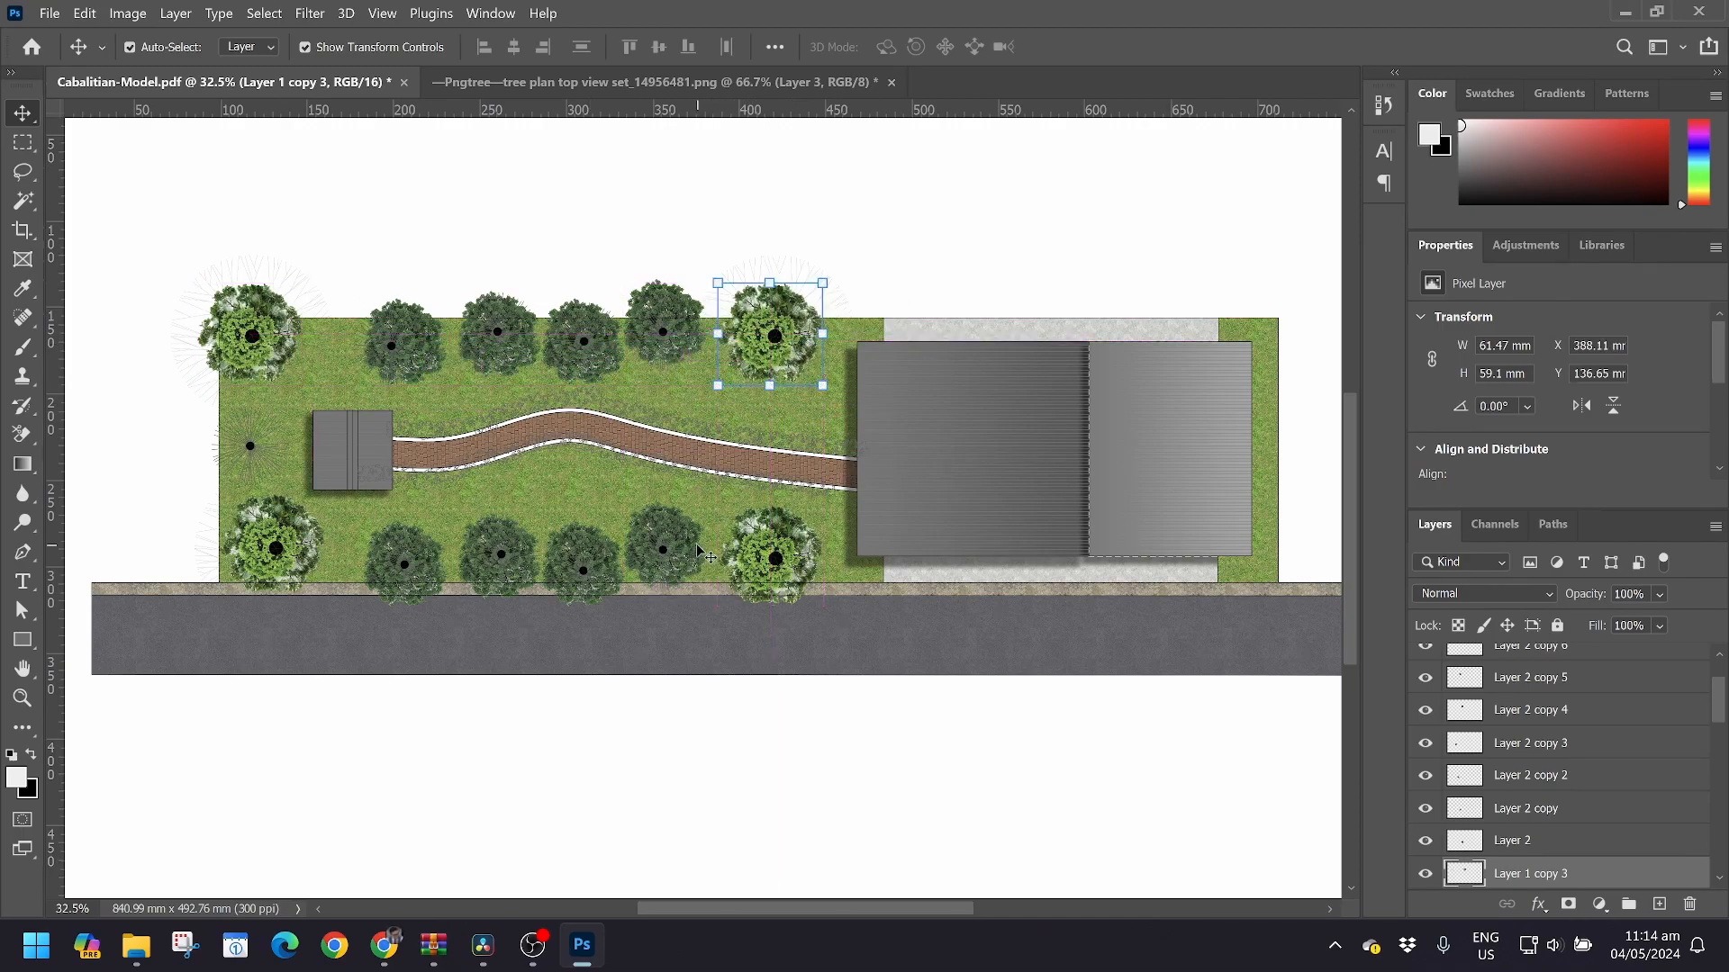
Copy a dark tree onto the marker left of the small roof, at about X 93 mm, Y 203 mm, and hide the Cabalitian-Model_wTREES layer
left_click(662, 550)
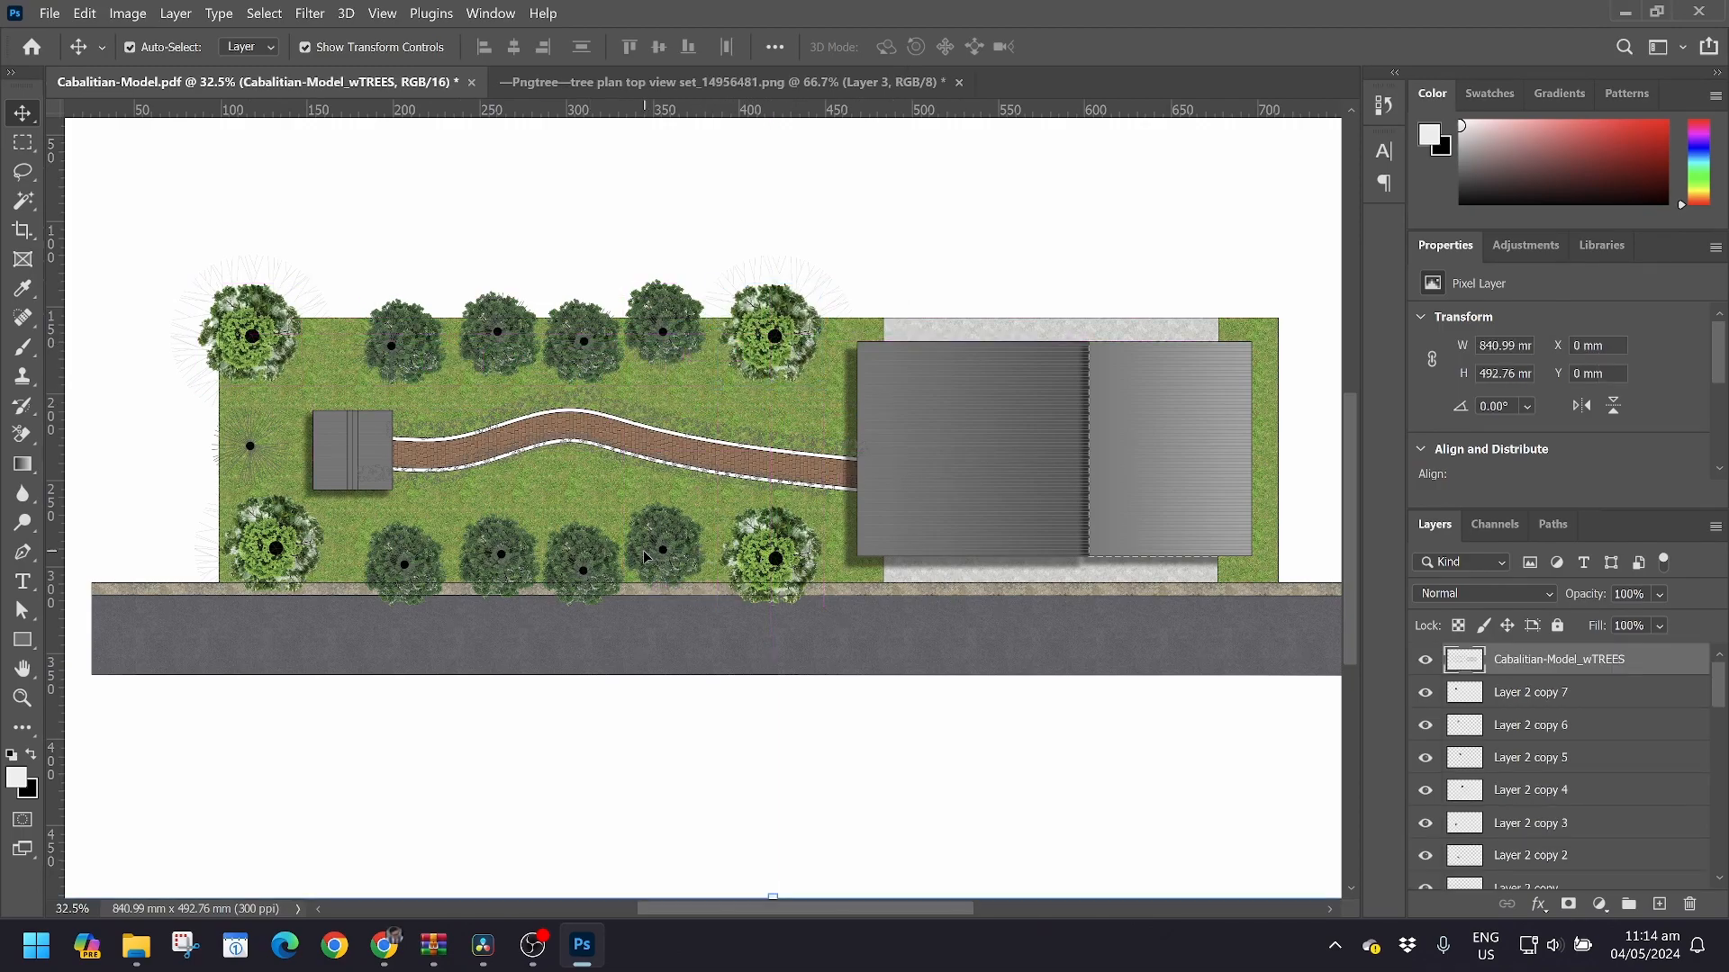
left_click(1541, 698)
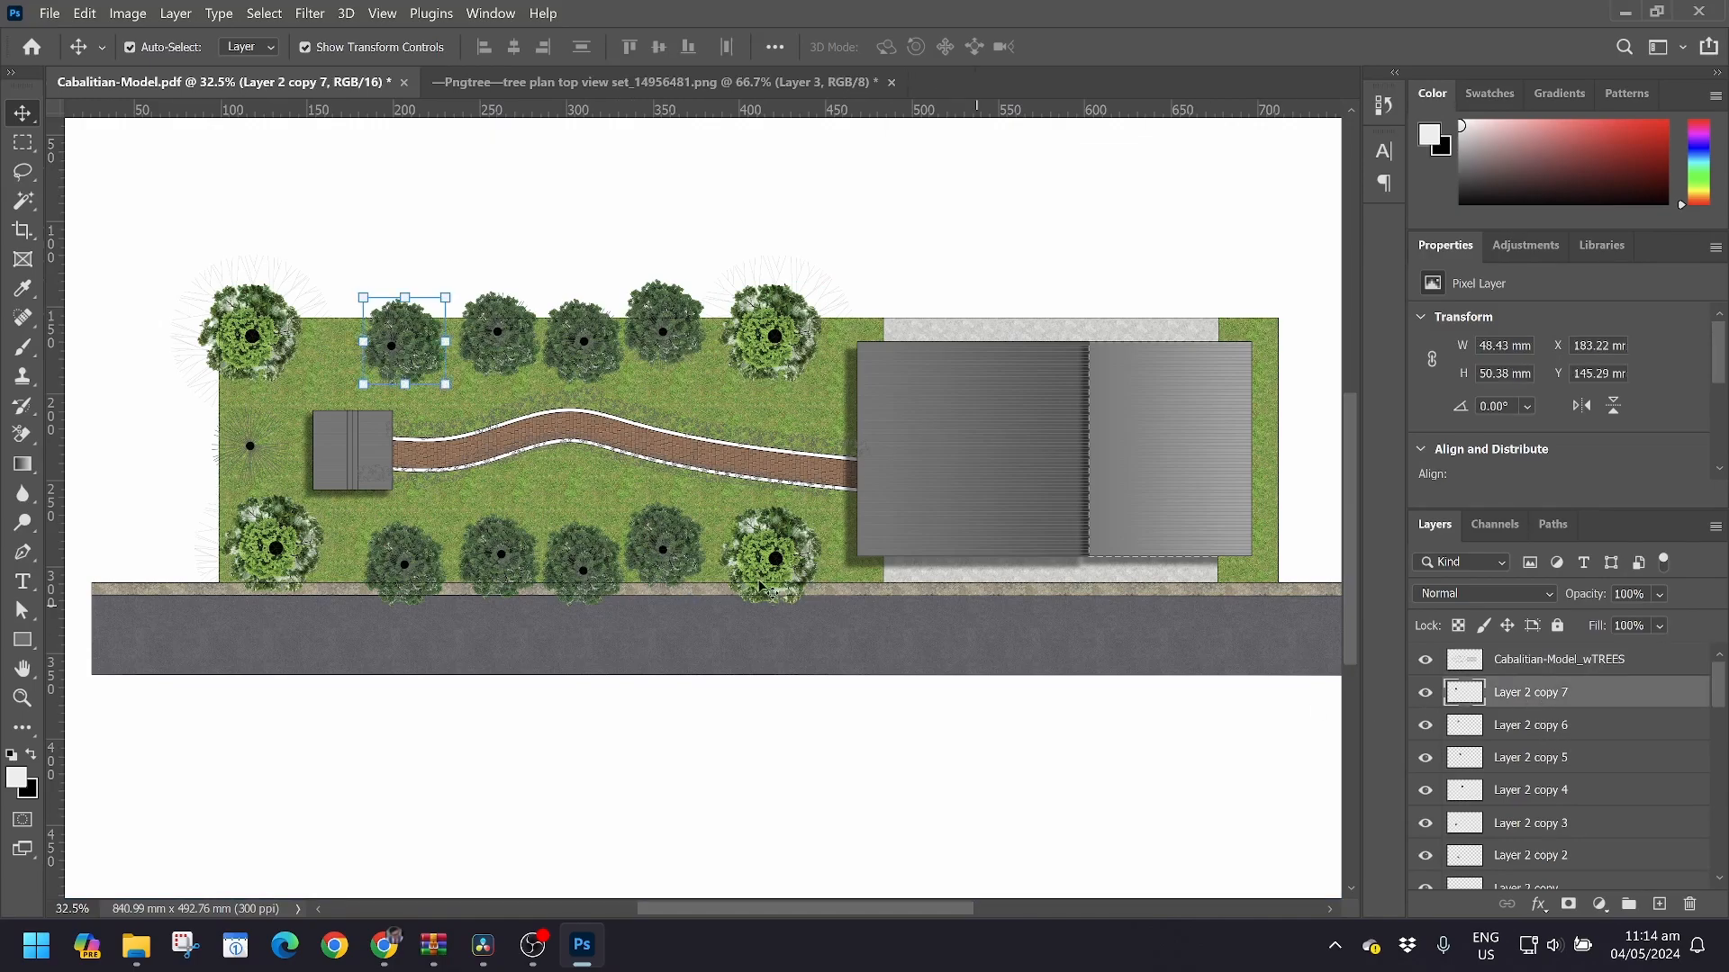
left_click_drag(416, 355, 279, 450)
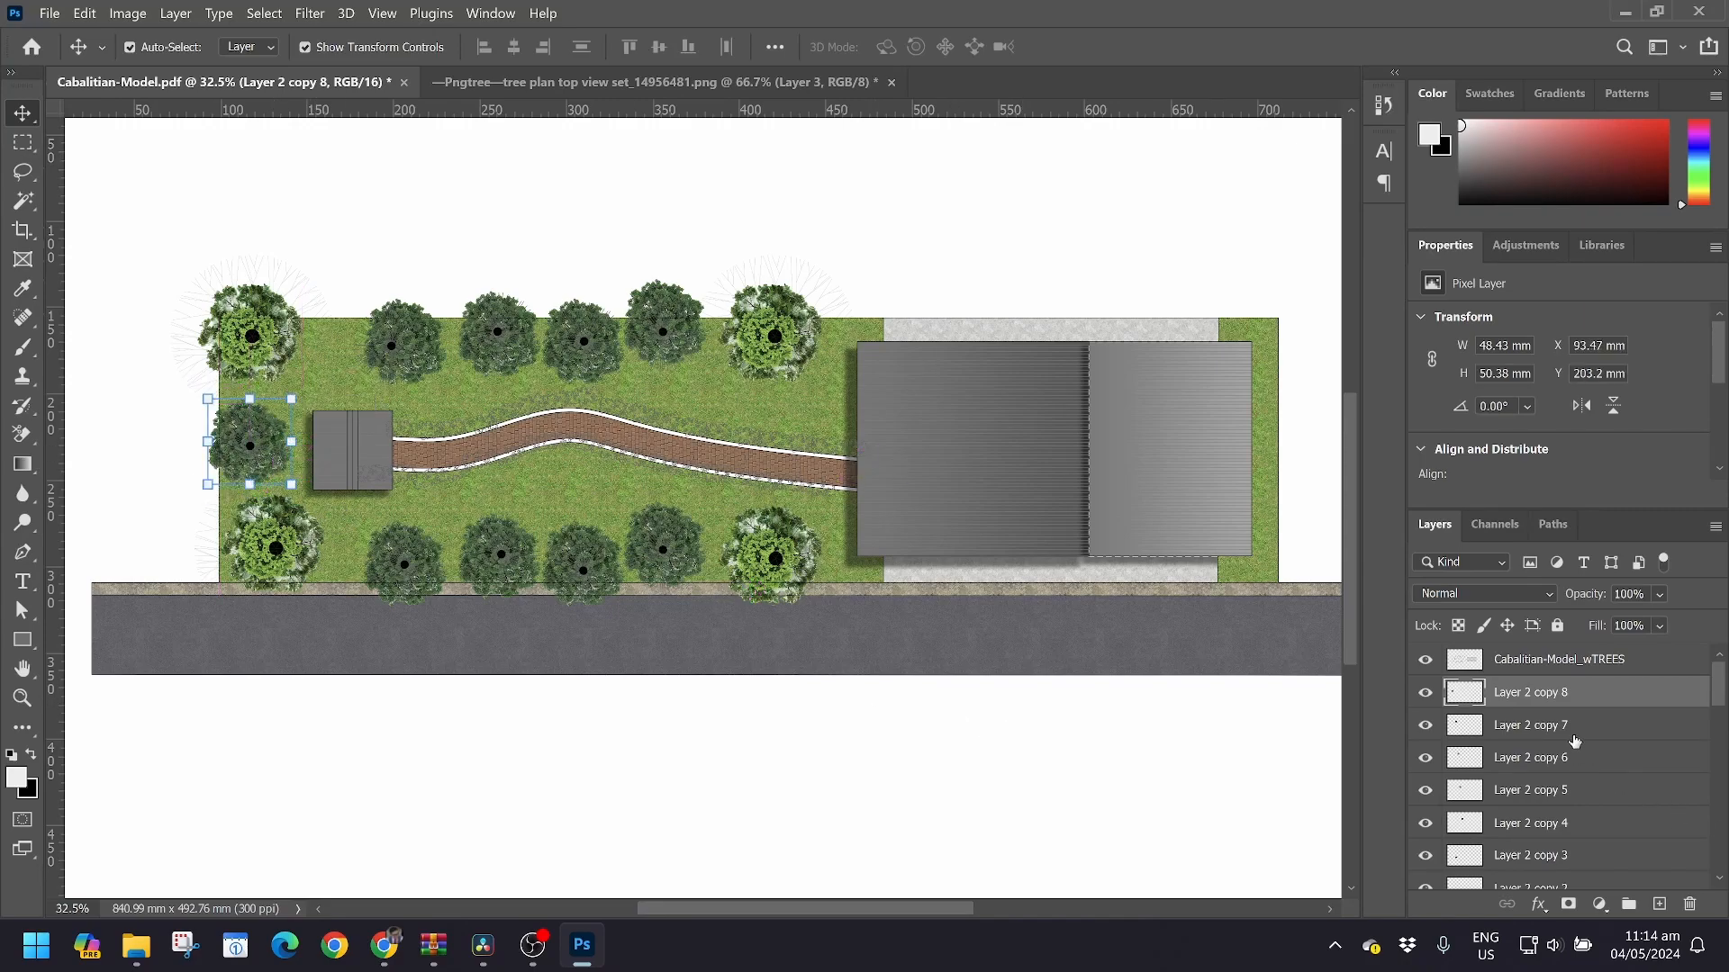
left_click(1425, 661)
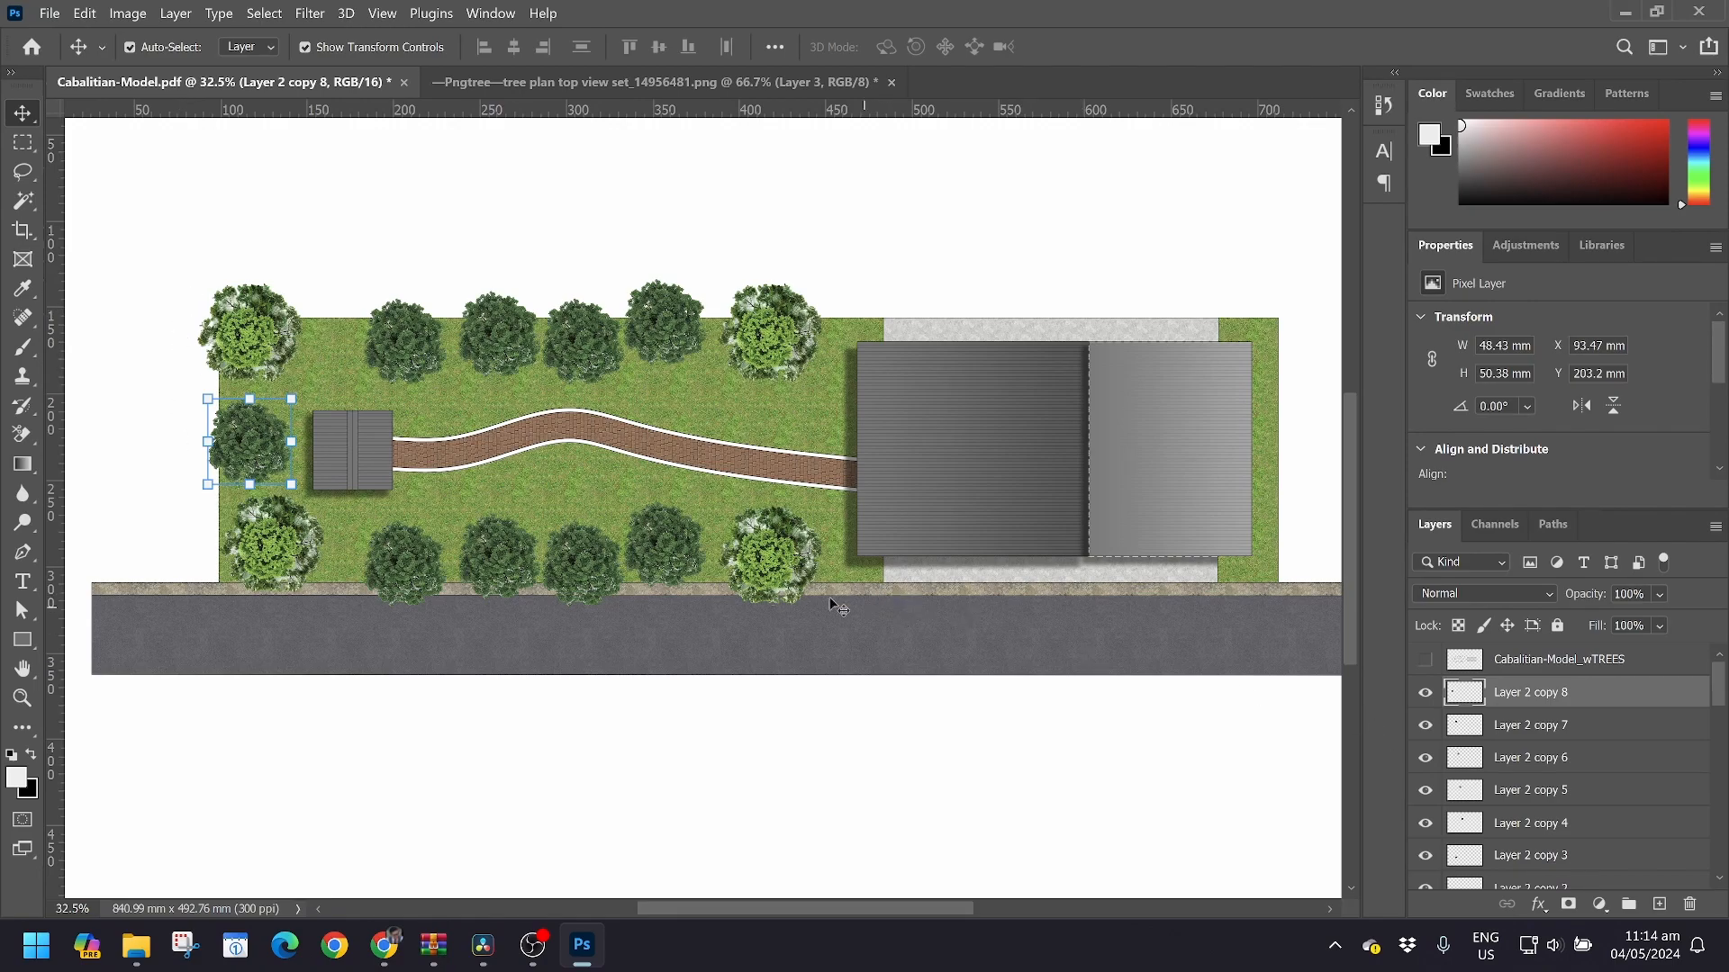
Select the four light green tree layers and put them in a new layer group
left_click(782, 581)
key("ctrl")
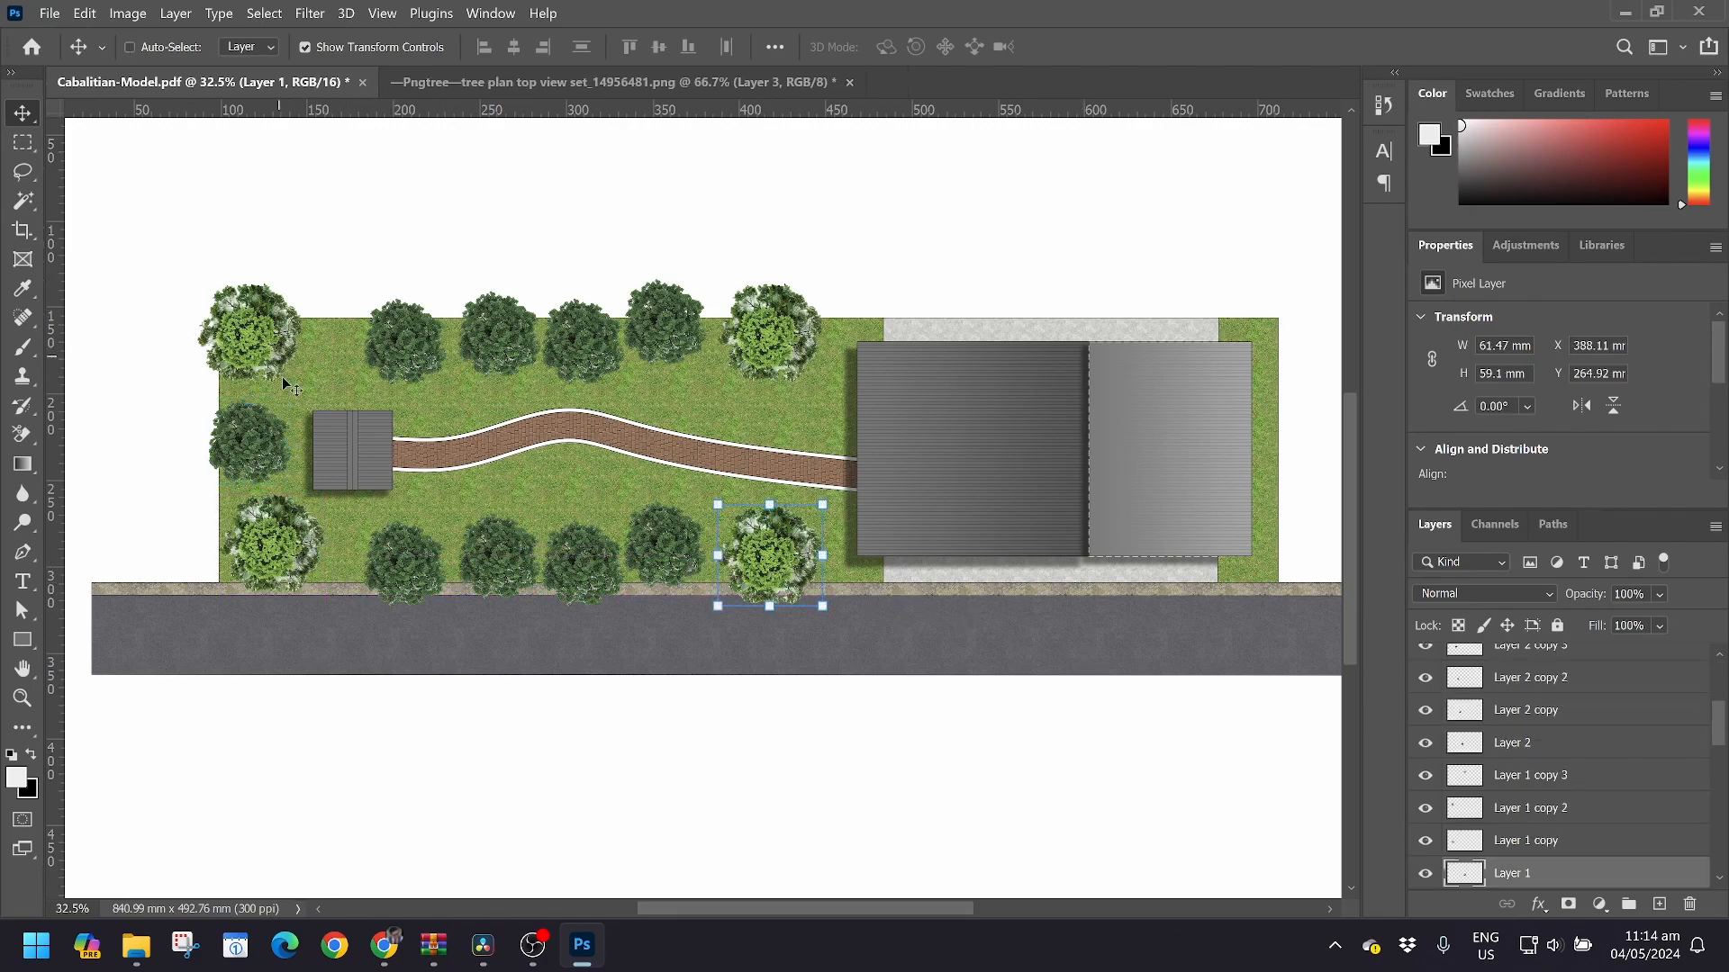
left_click(286, 565, "ctrl+shift")
left_click(253, 324, "shift")
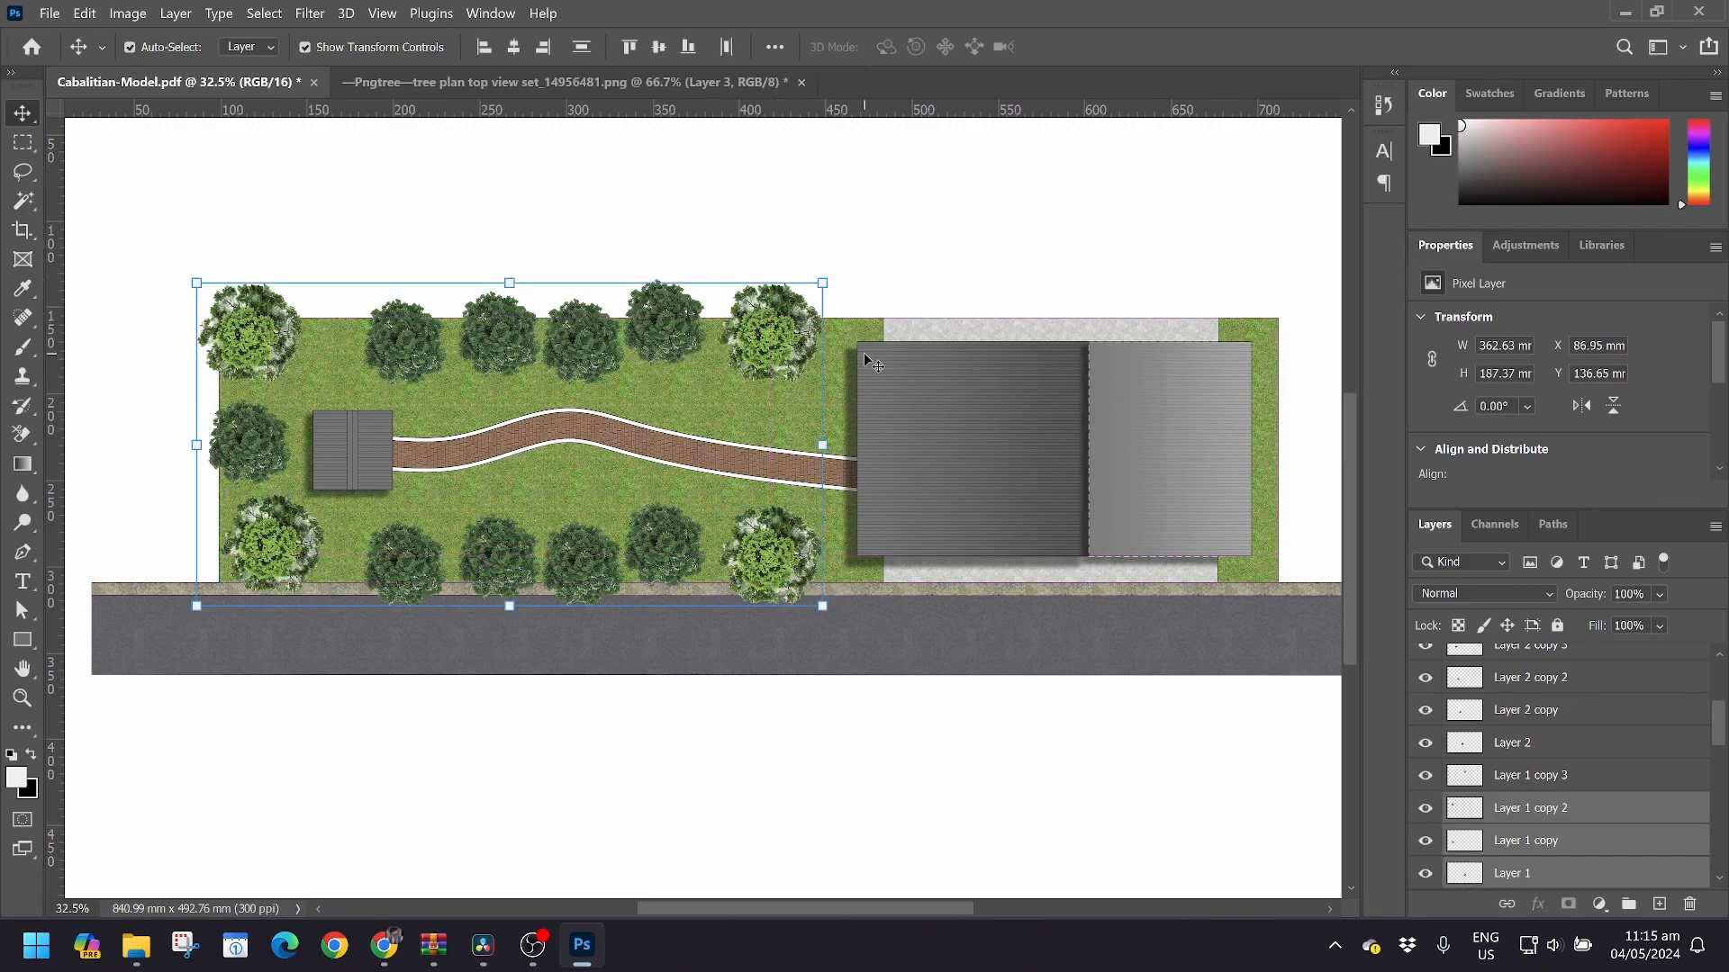
left_click(784, 351, "shift")
scroll(1533, 776, "down", 2)
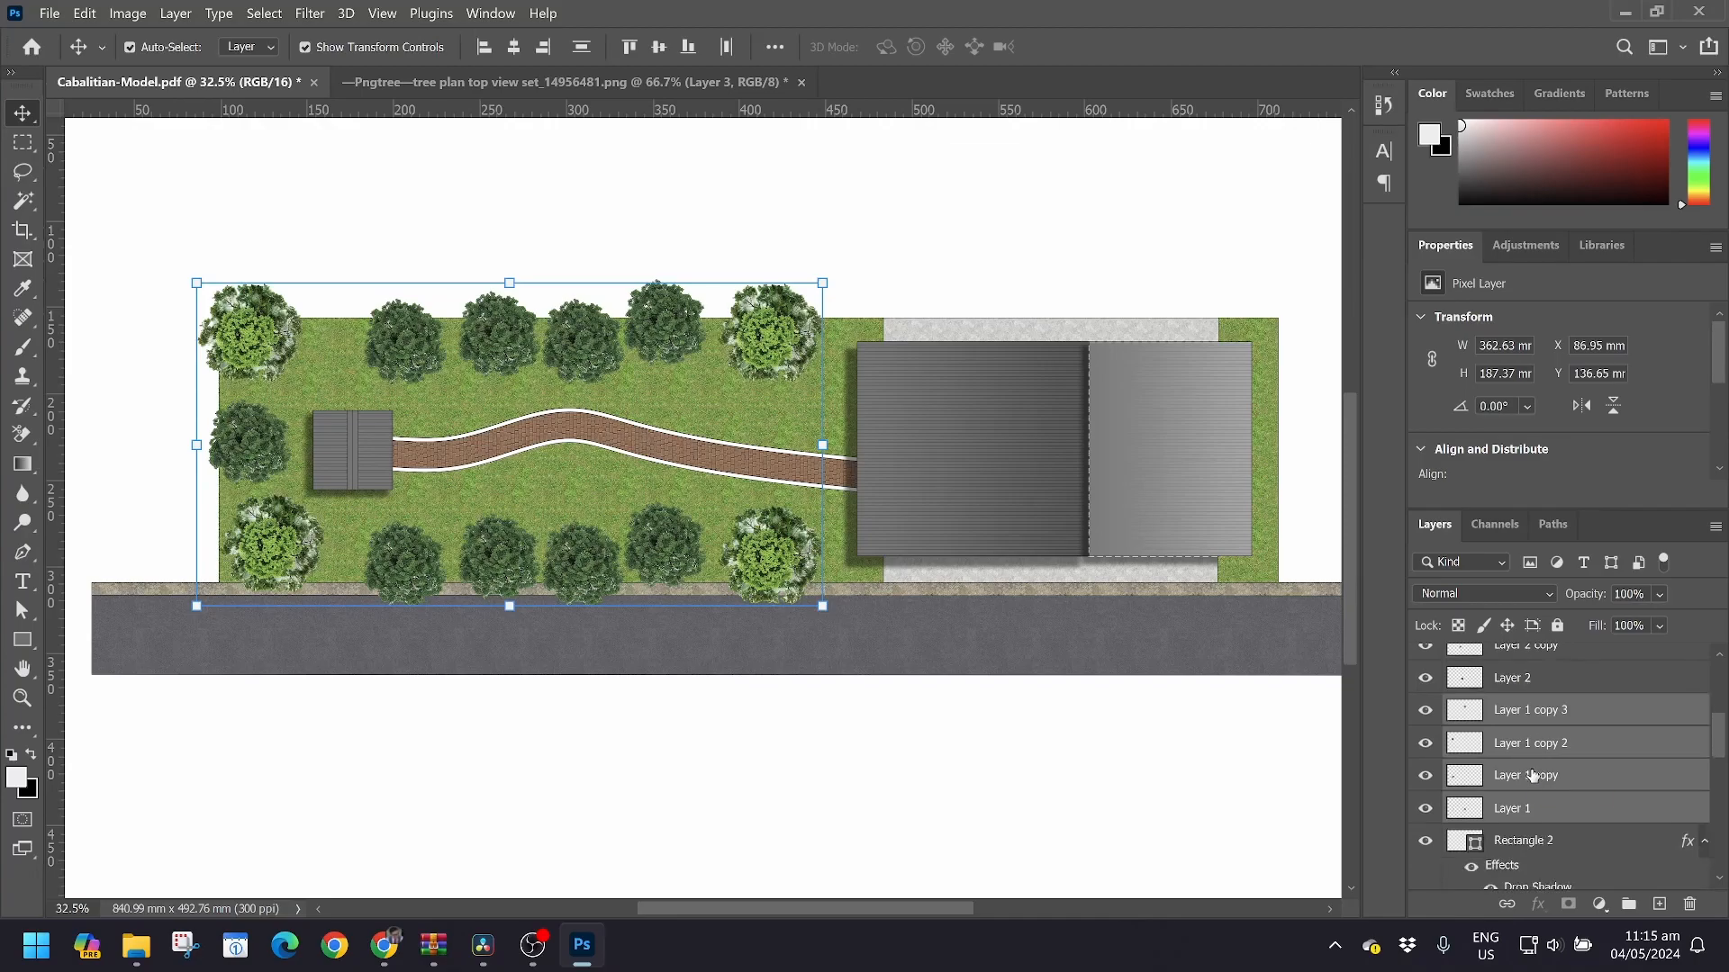
left_click(1632, 905)
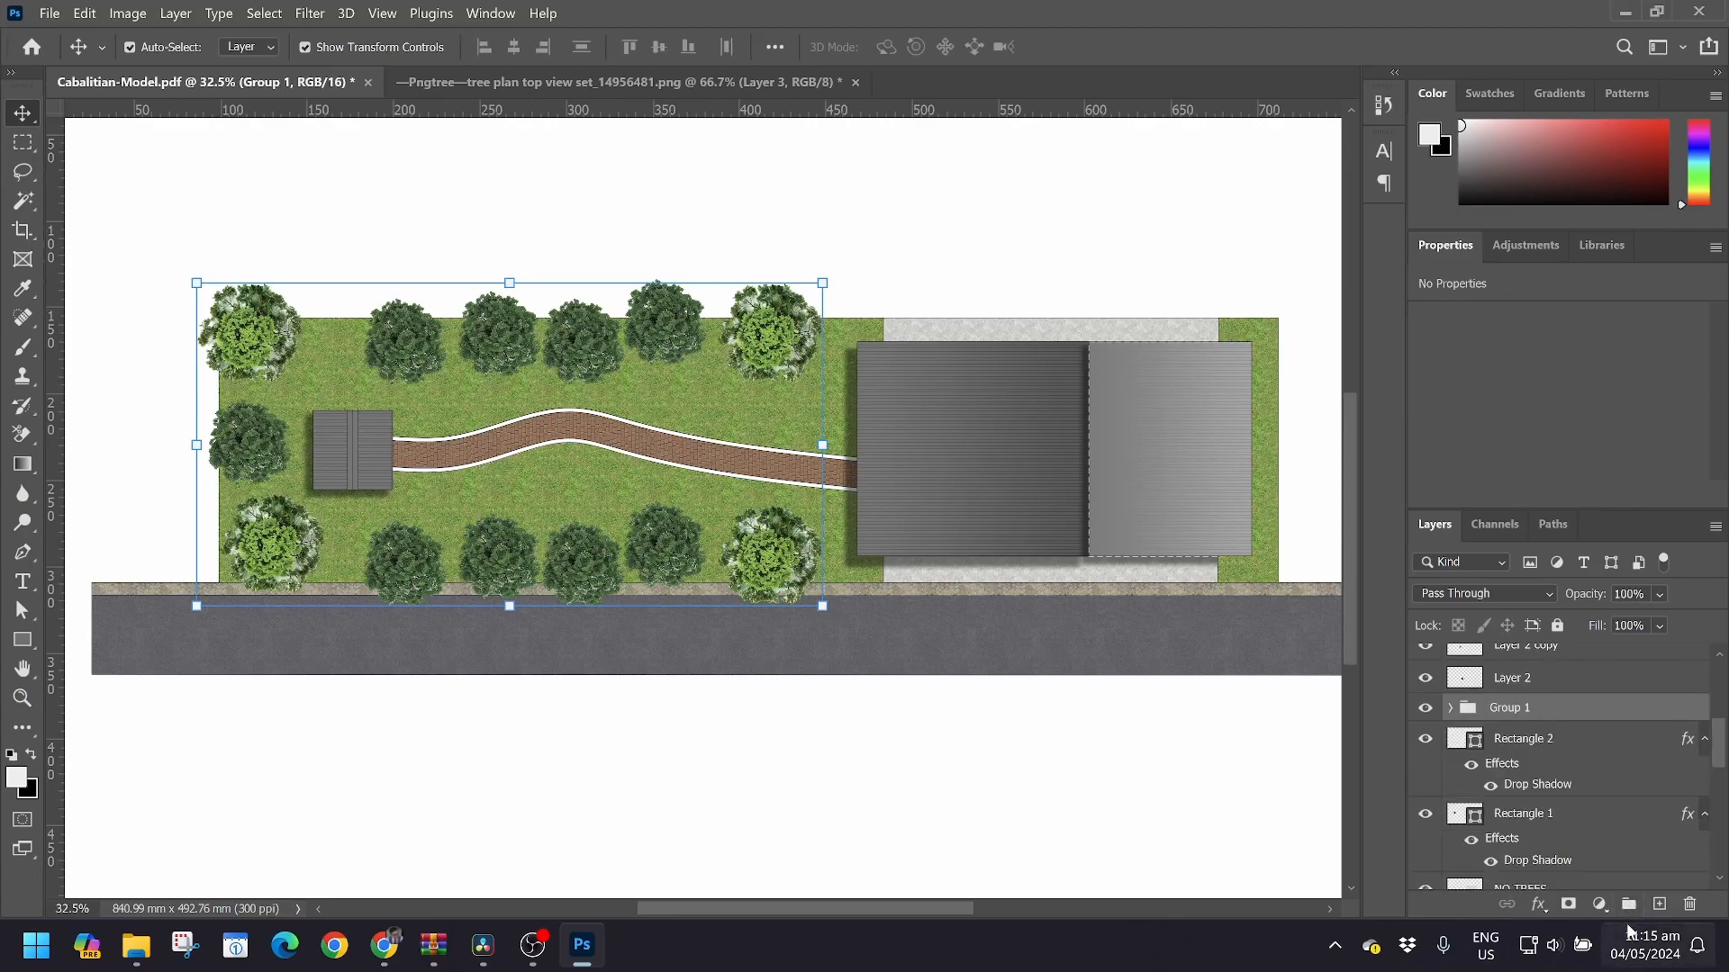
Add a drop shadow to the light green tree group with 53% opacity, 51° angle, 38 px distance, 40% spread and 21 px size
left_click(1540, 904)
left_click(1561, 896)
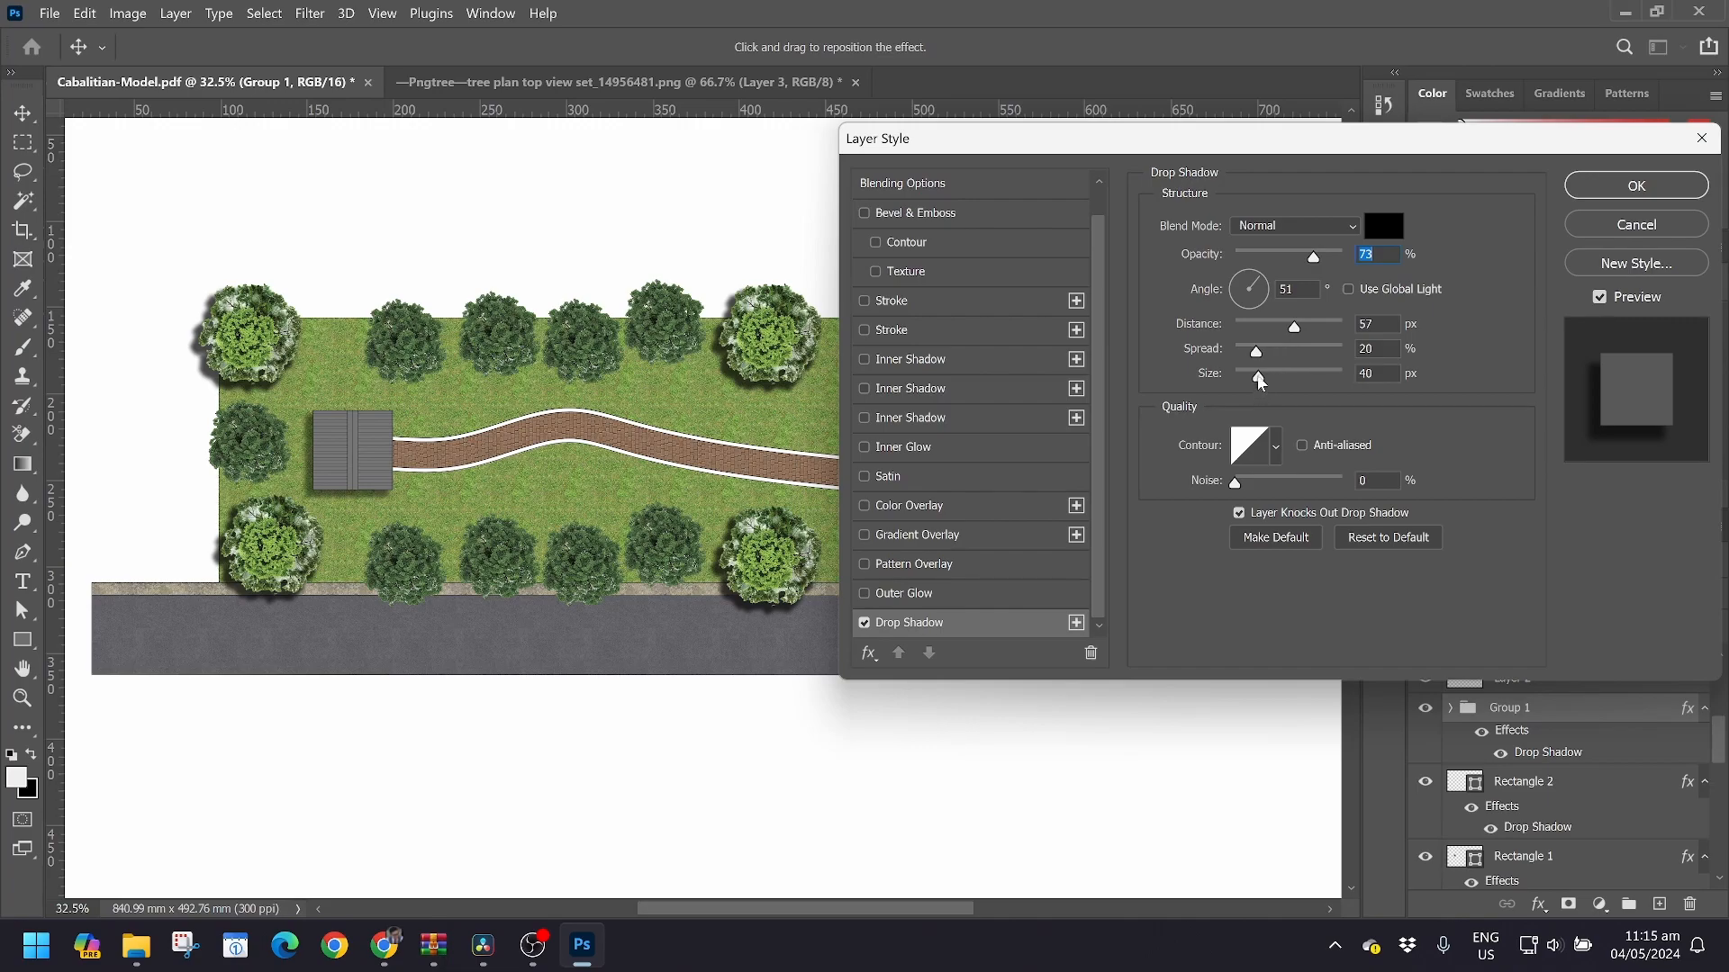
mouse_move(1255, 373)
left_mouse_down()
mouse_move(1299, 351)
mouse_move(1278, 352)
mouse_move(1283, 329)
mouse_move(1254, 379)
left_mouse_up()
left_click_drag(1314, 261, 1294, 260)
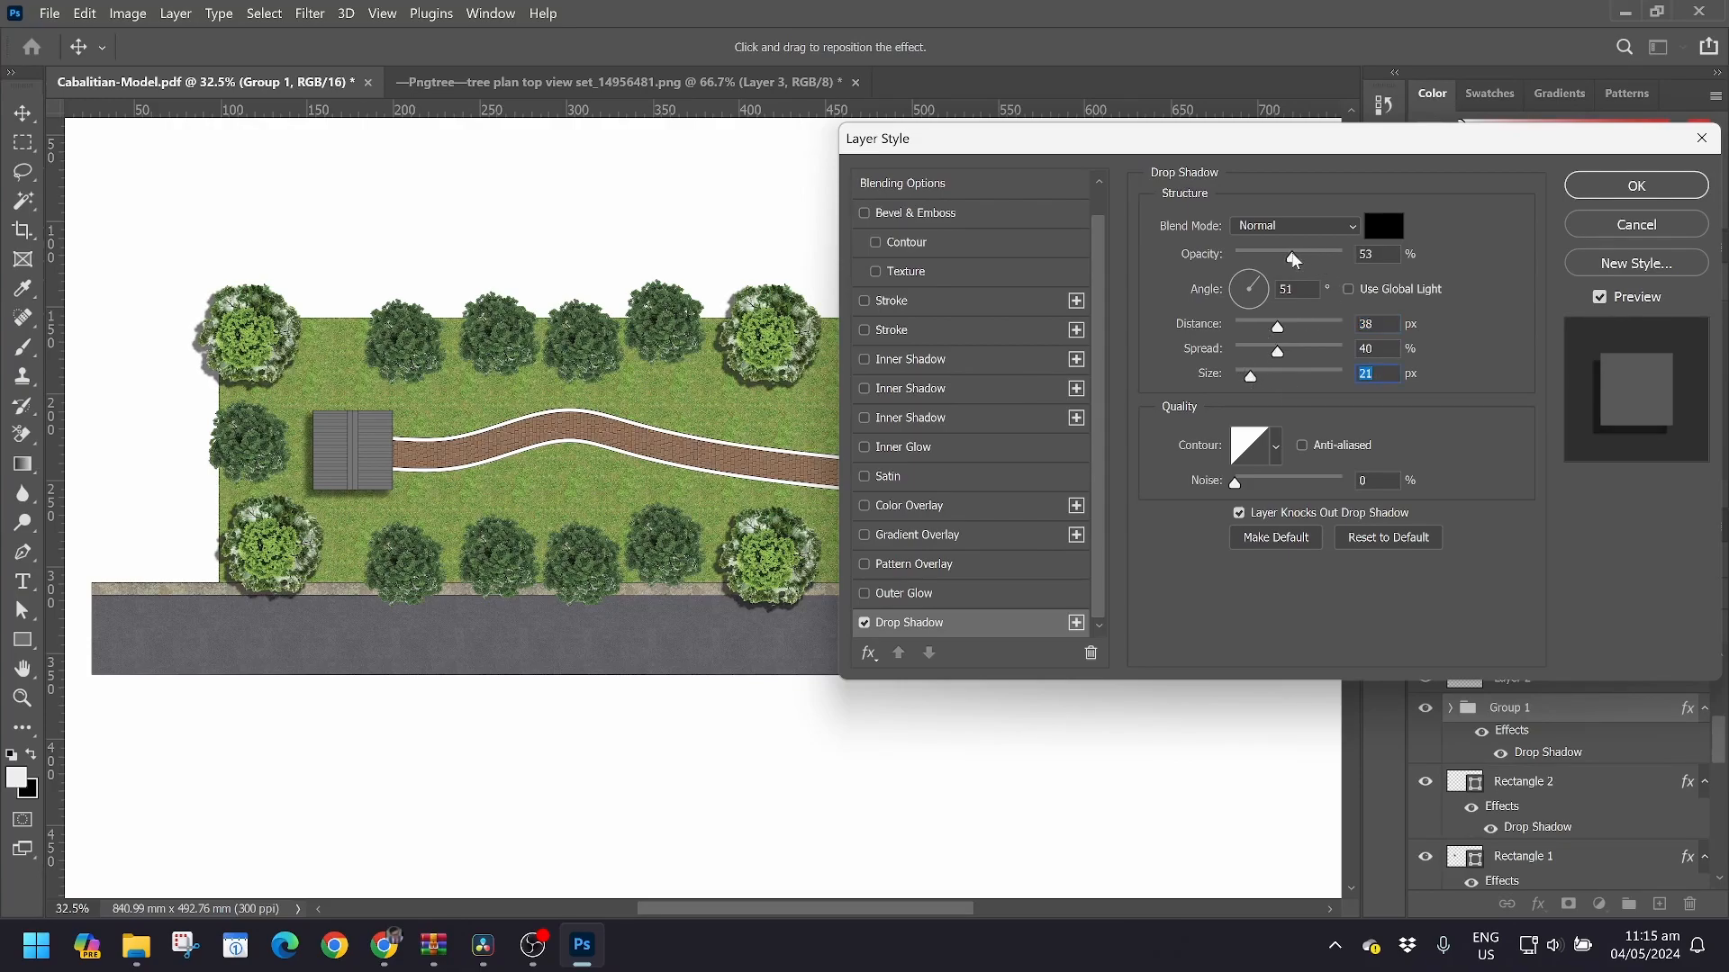
left_click(1626, 188)
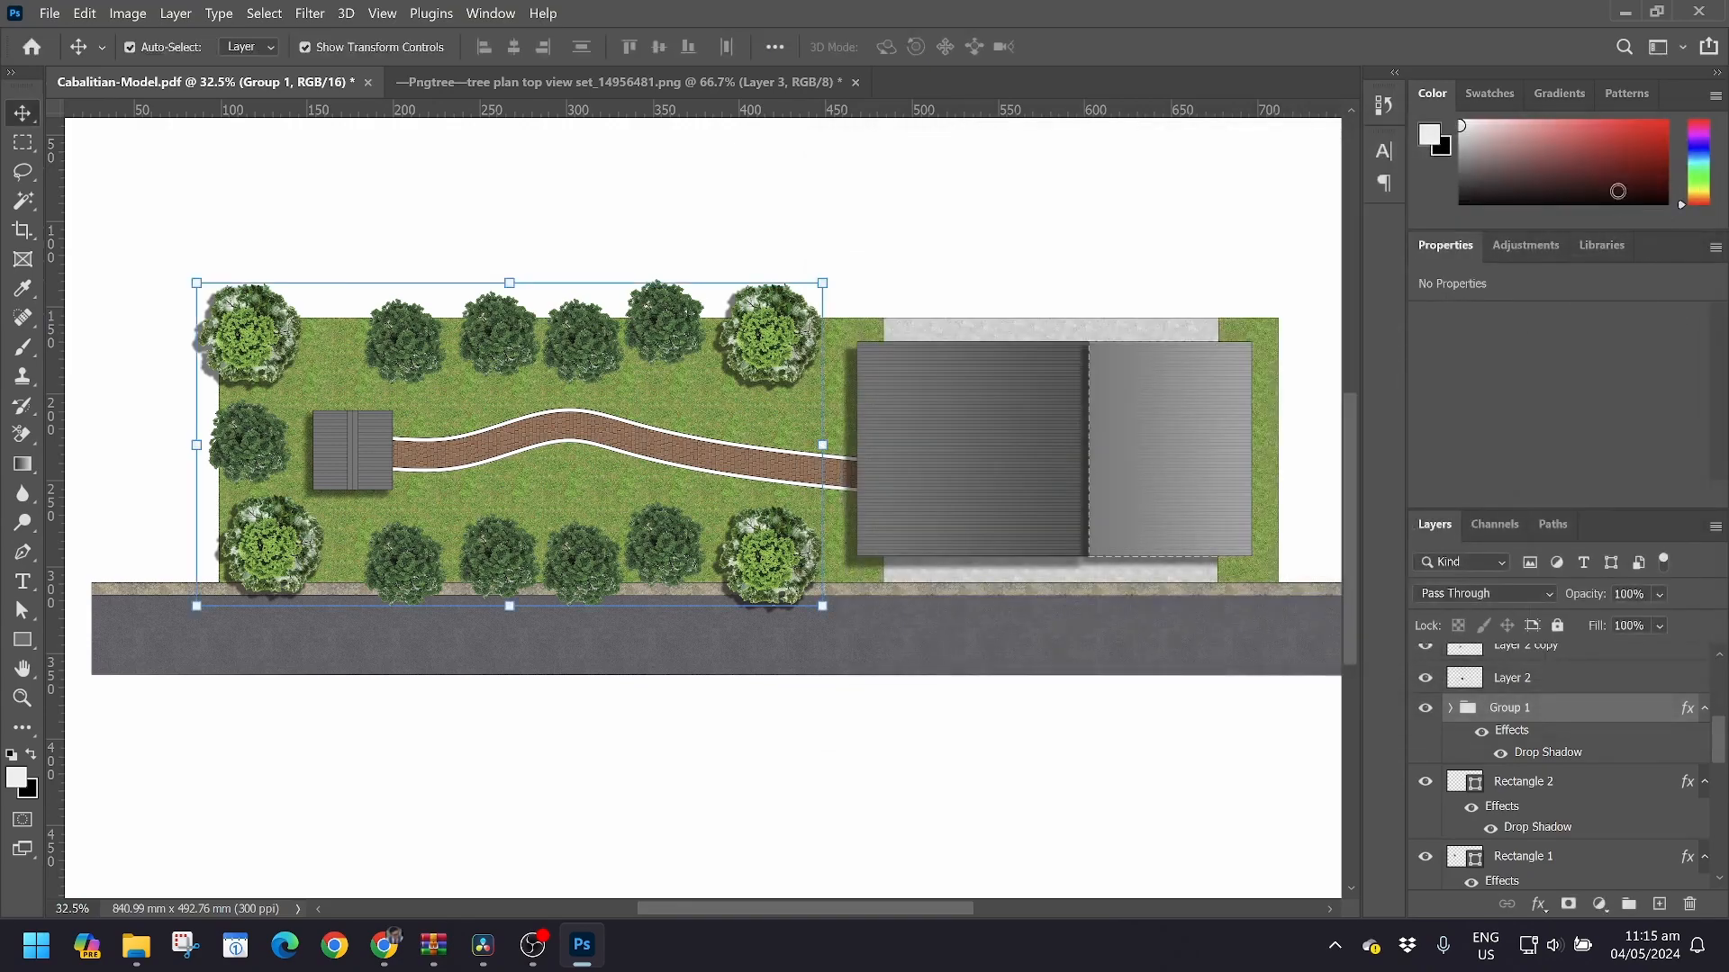
Select all the dark tree layers, from Layer 2 through Layer 2 copy 8, and put them in a new layer group
scroll(1533, 735, "up", 2)
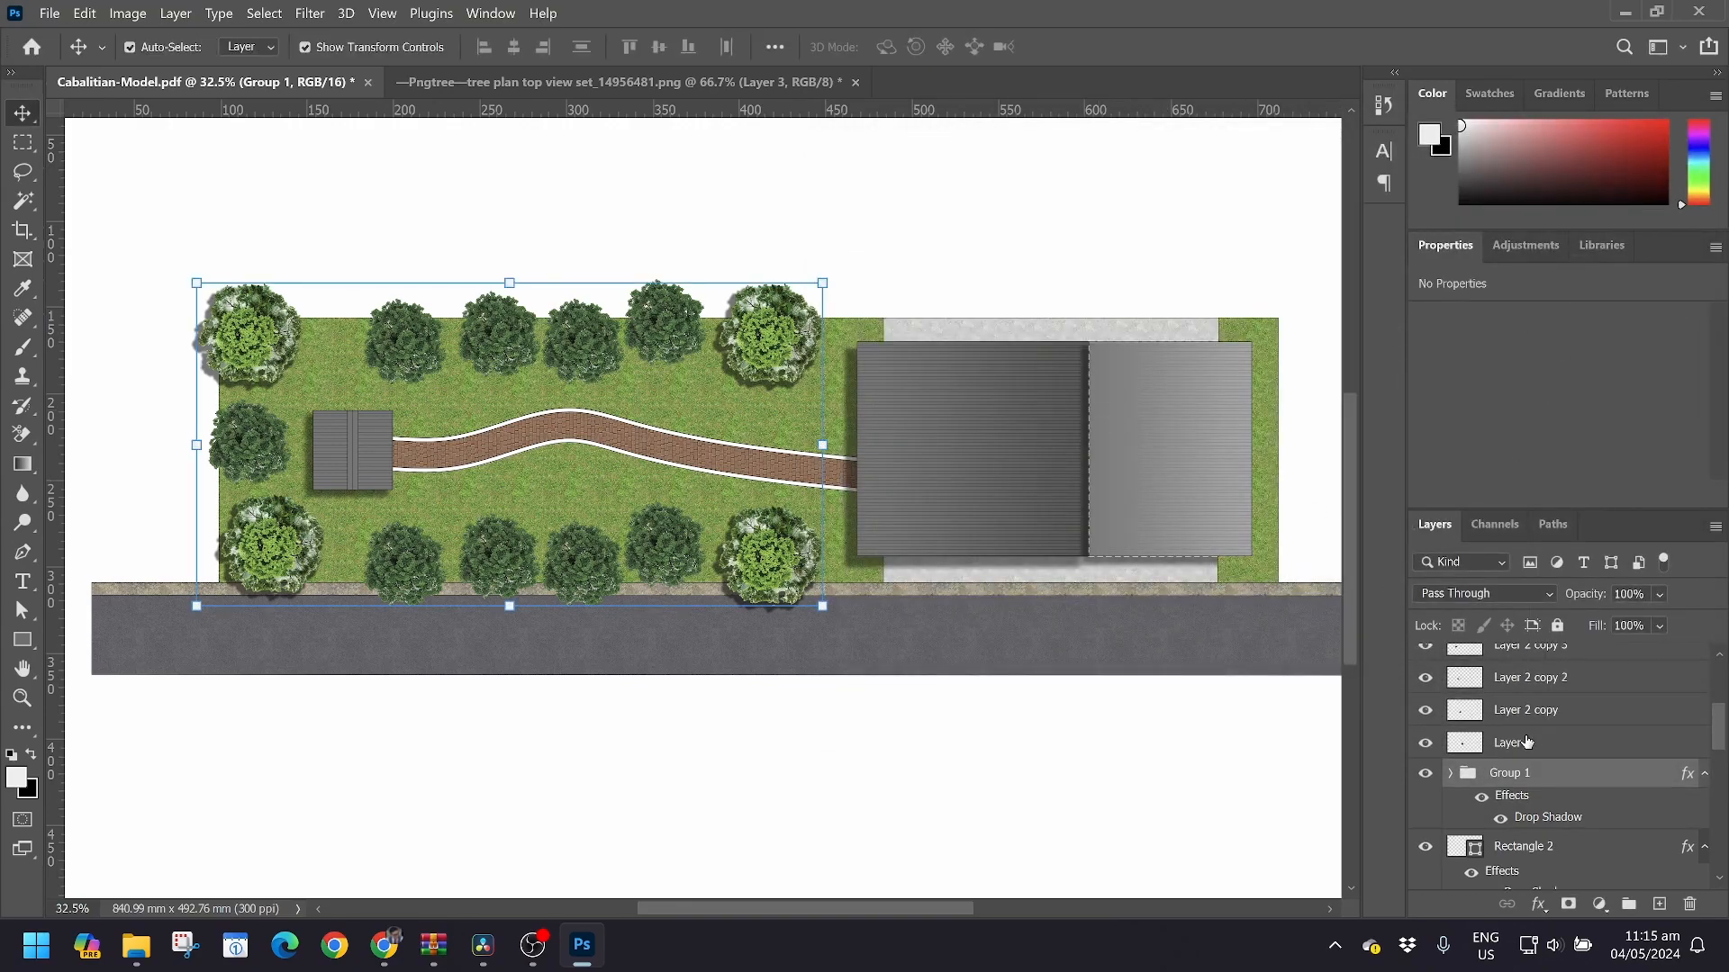
left_click(1530, 743)
scroll(1521, 765, "up", 3)
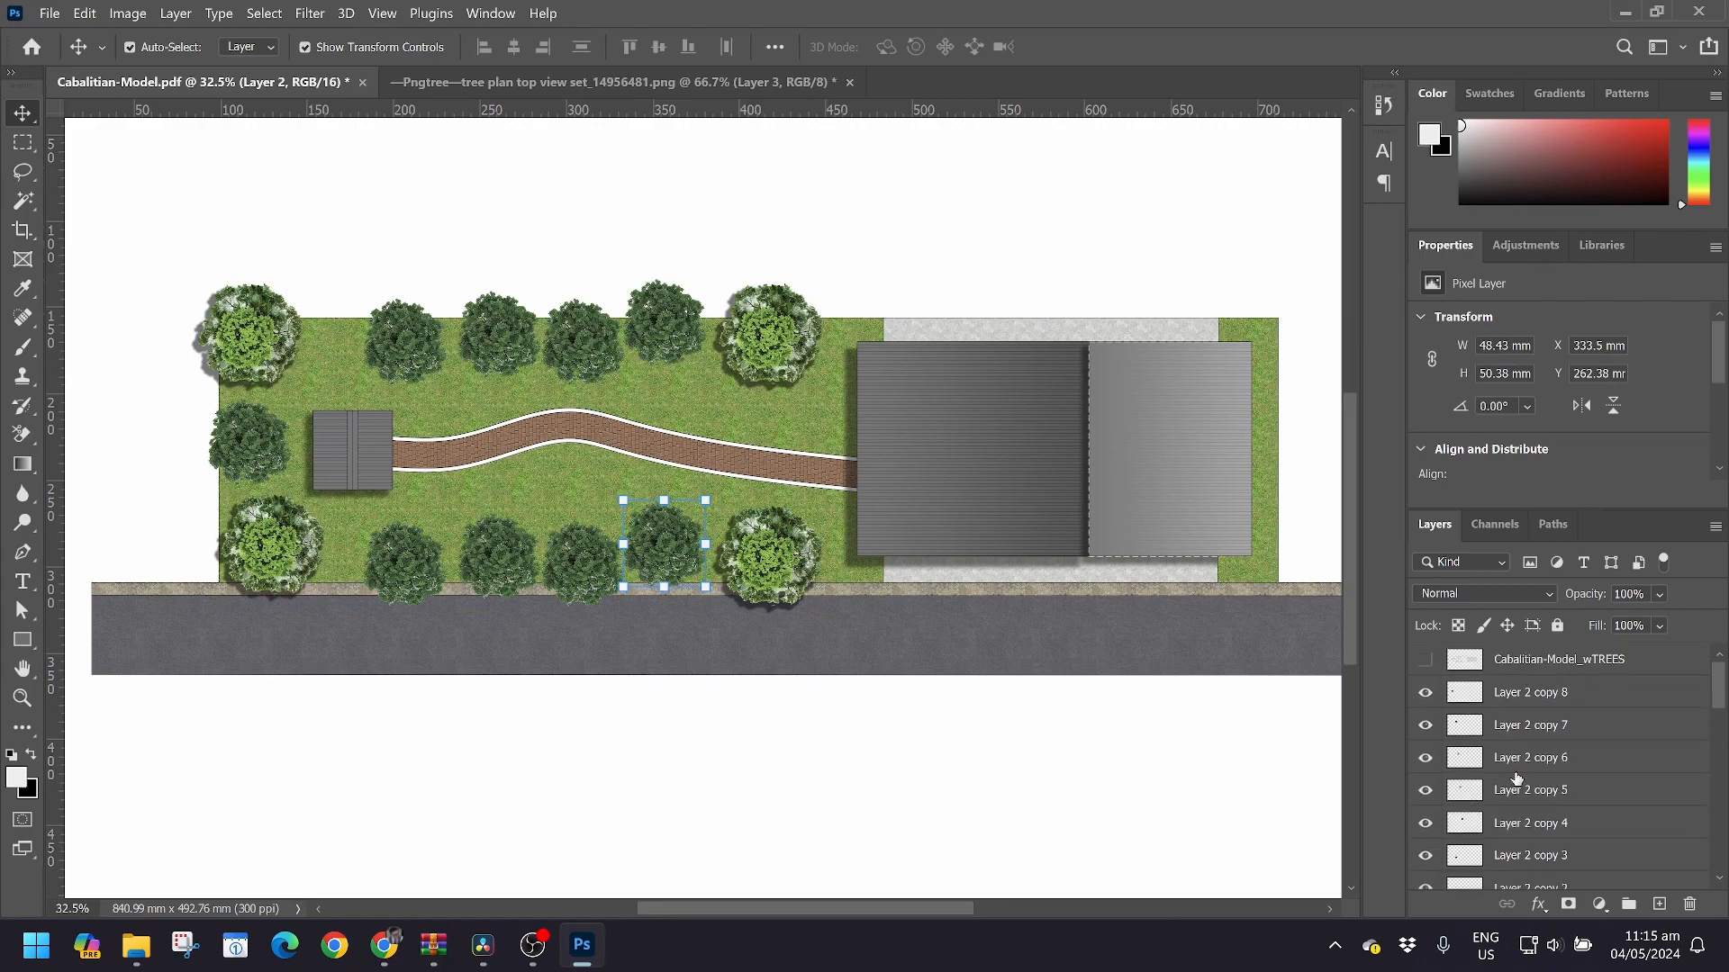
left_click(1533, 693, "shift")
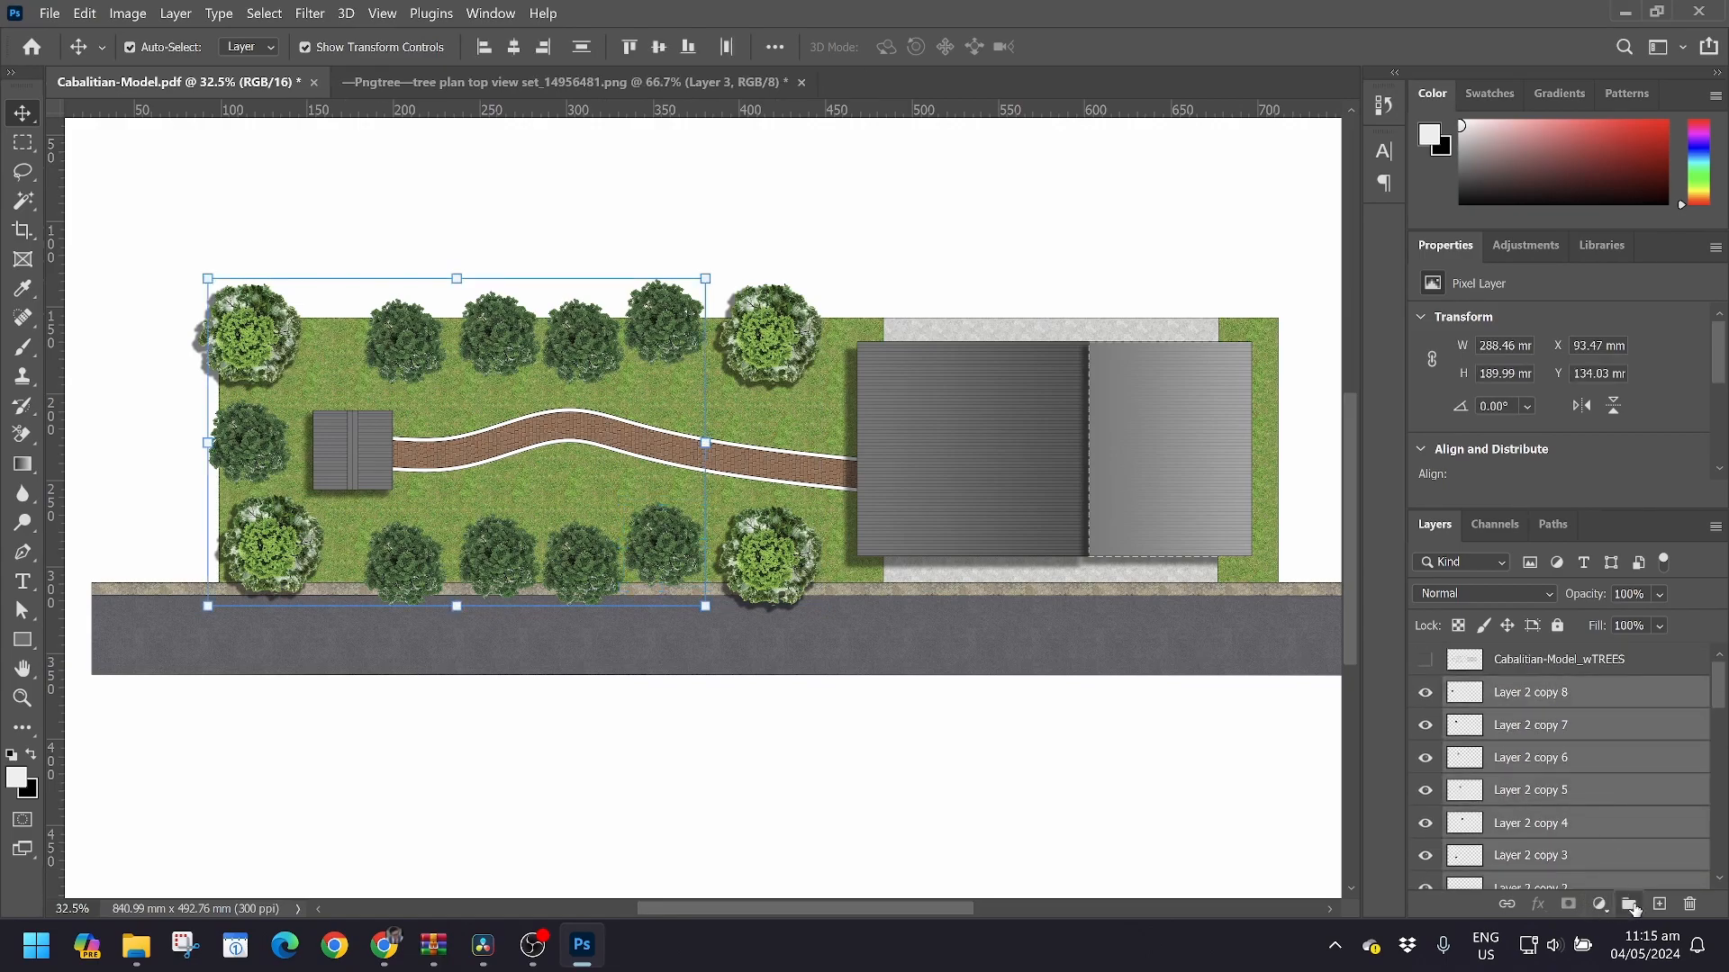
left_click(1628, 904)
Add a drop shadow to the dark tree group with 53% opacity, 51° angle, 22 px distance, 19% spread and 21 px size
left_click(1539, 904)
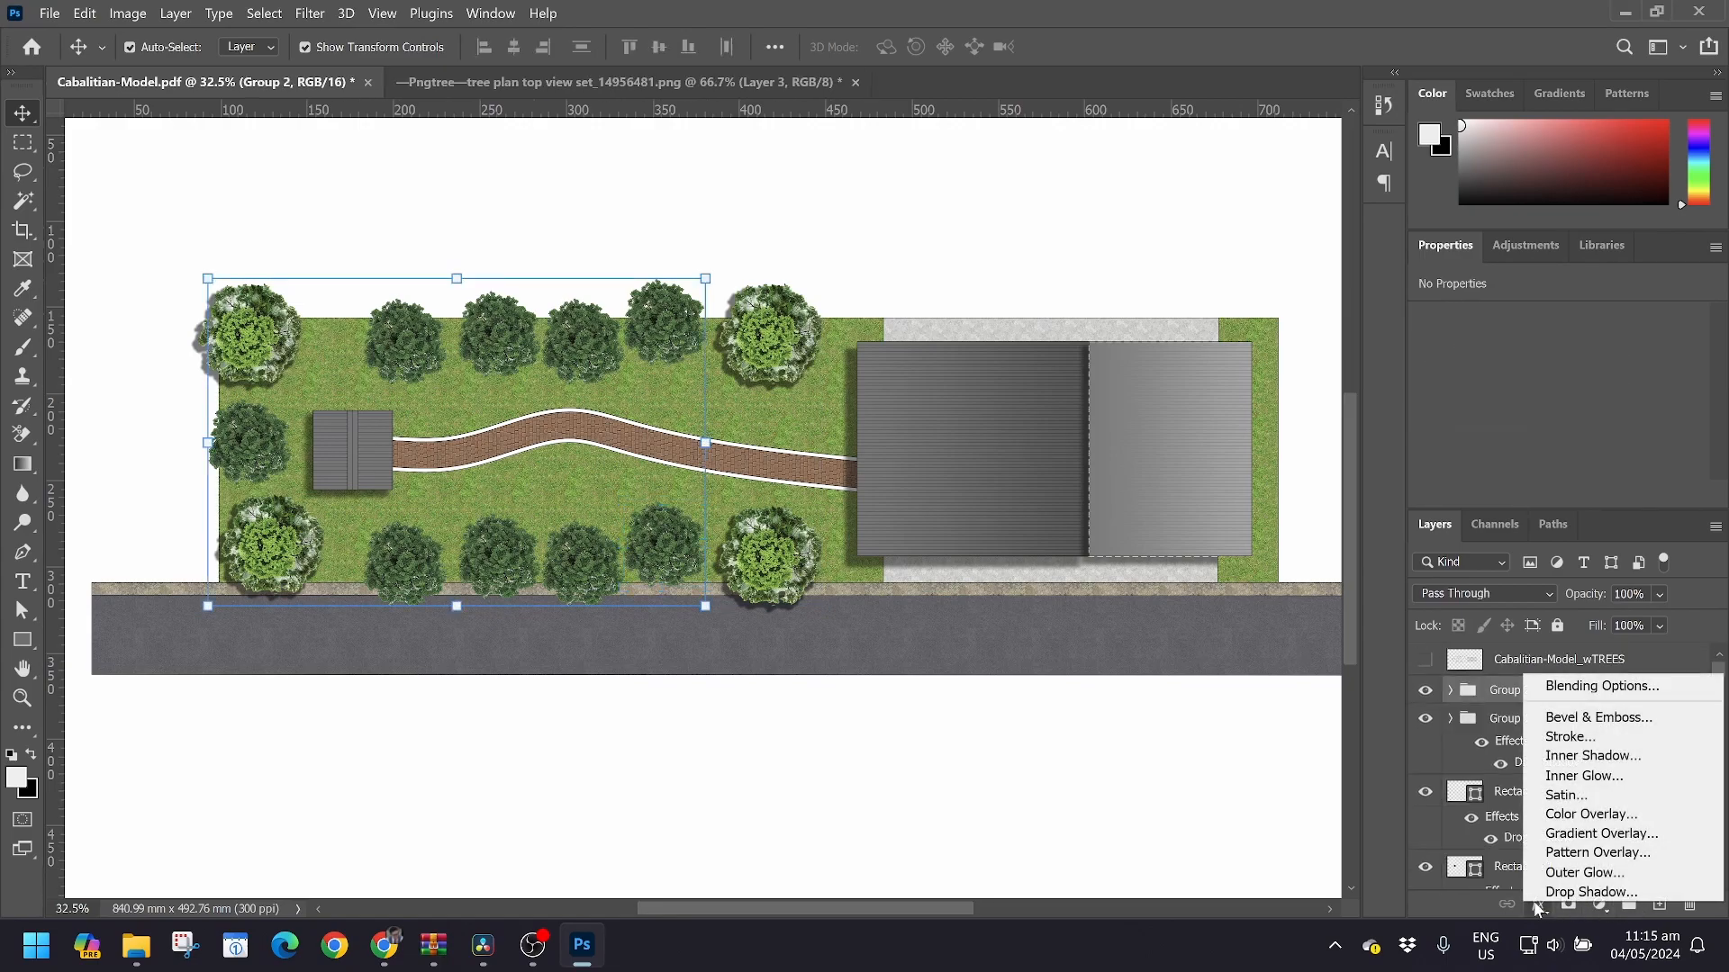
left_click(1551, 887)
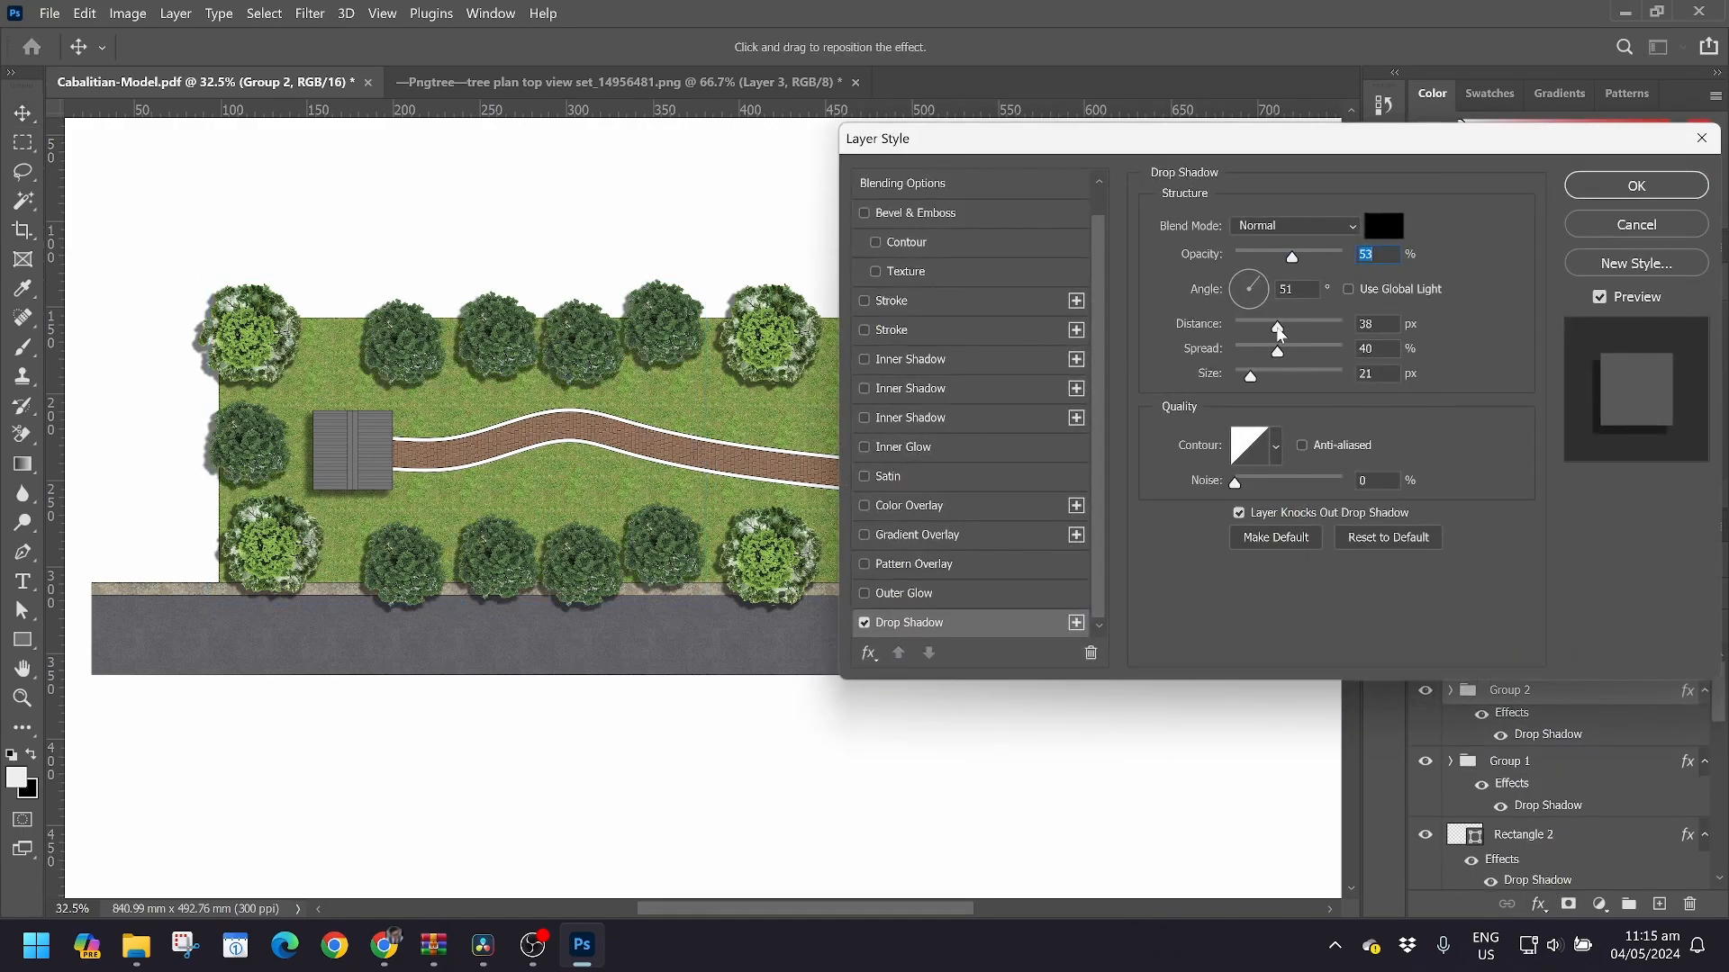
left_click_drag(1273, 324, 1257, 358)
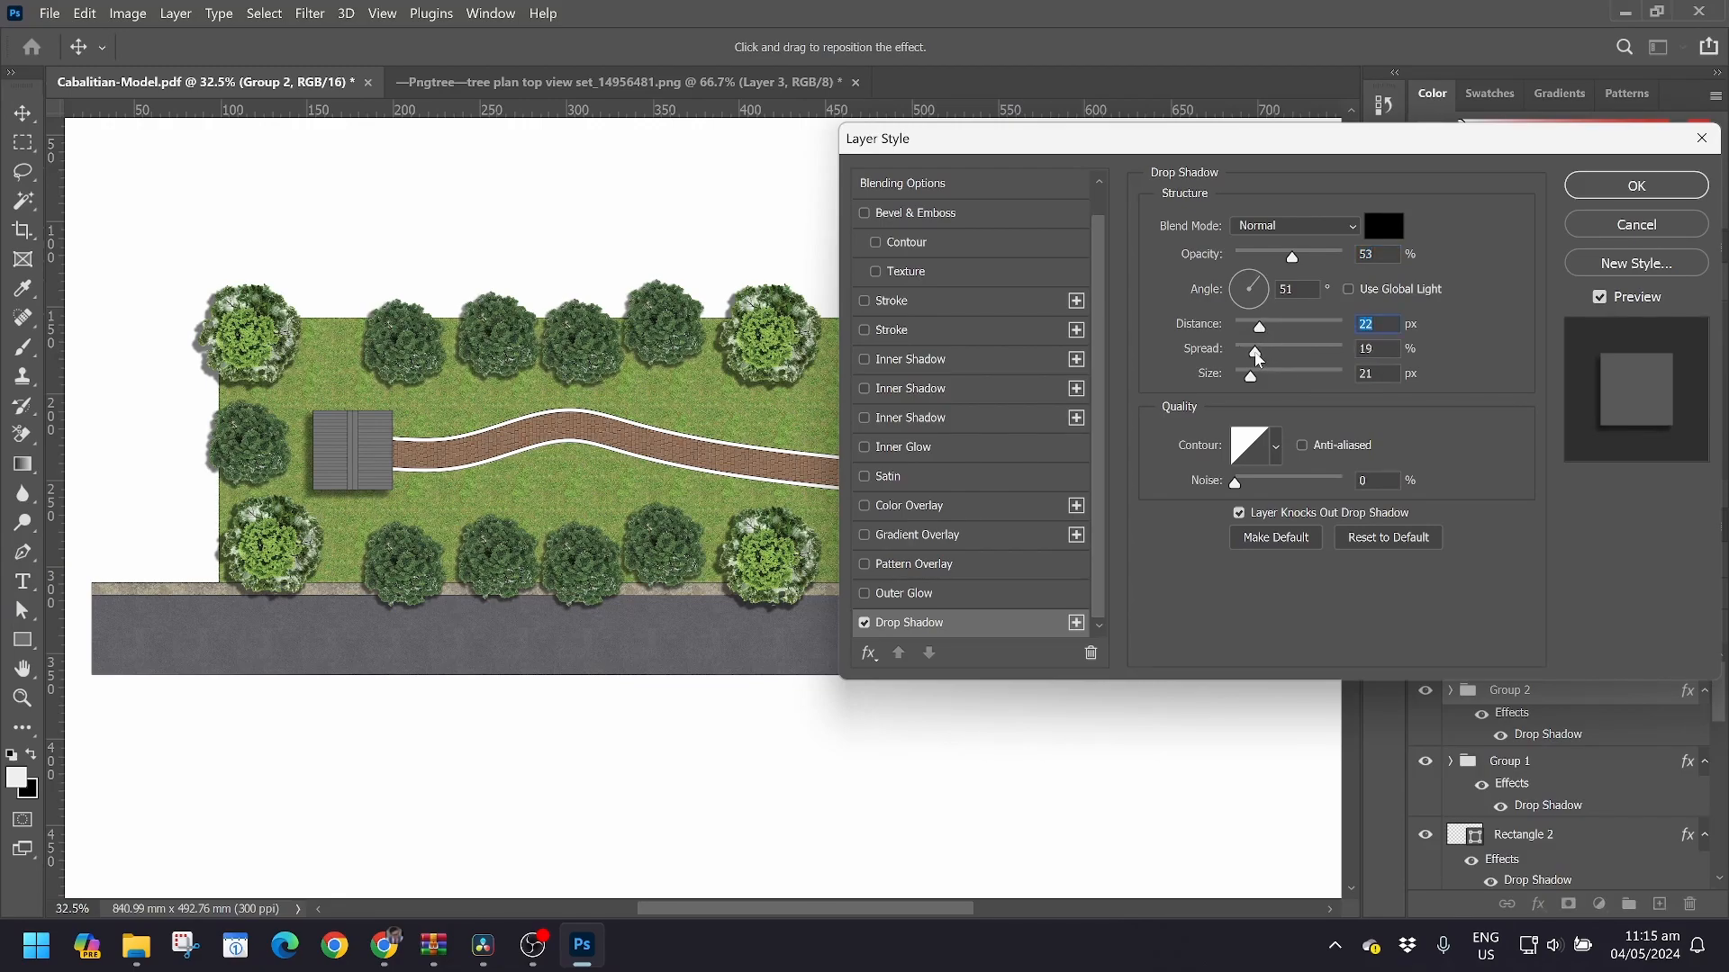
left_click(1636, 186)
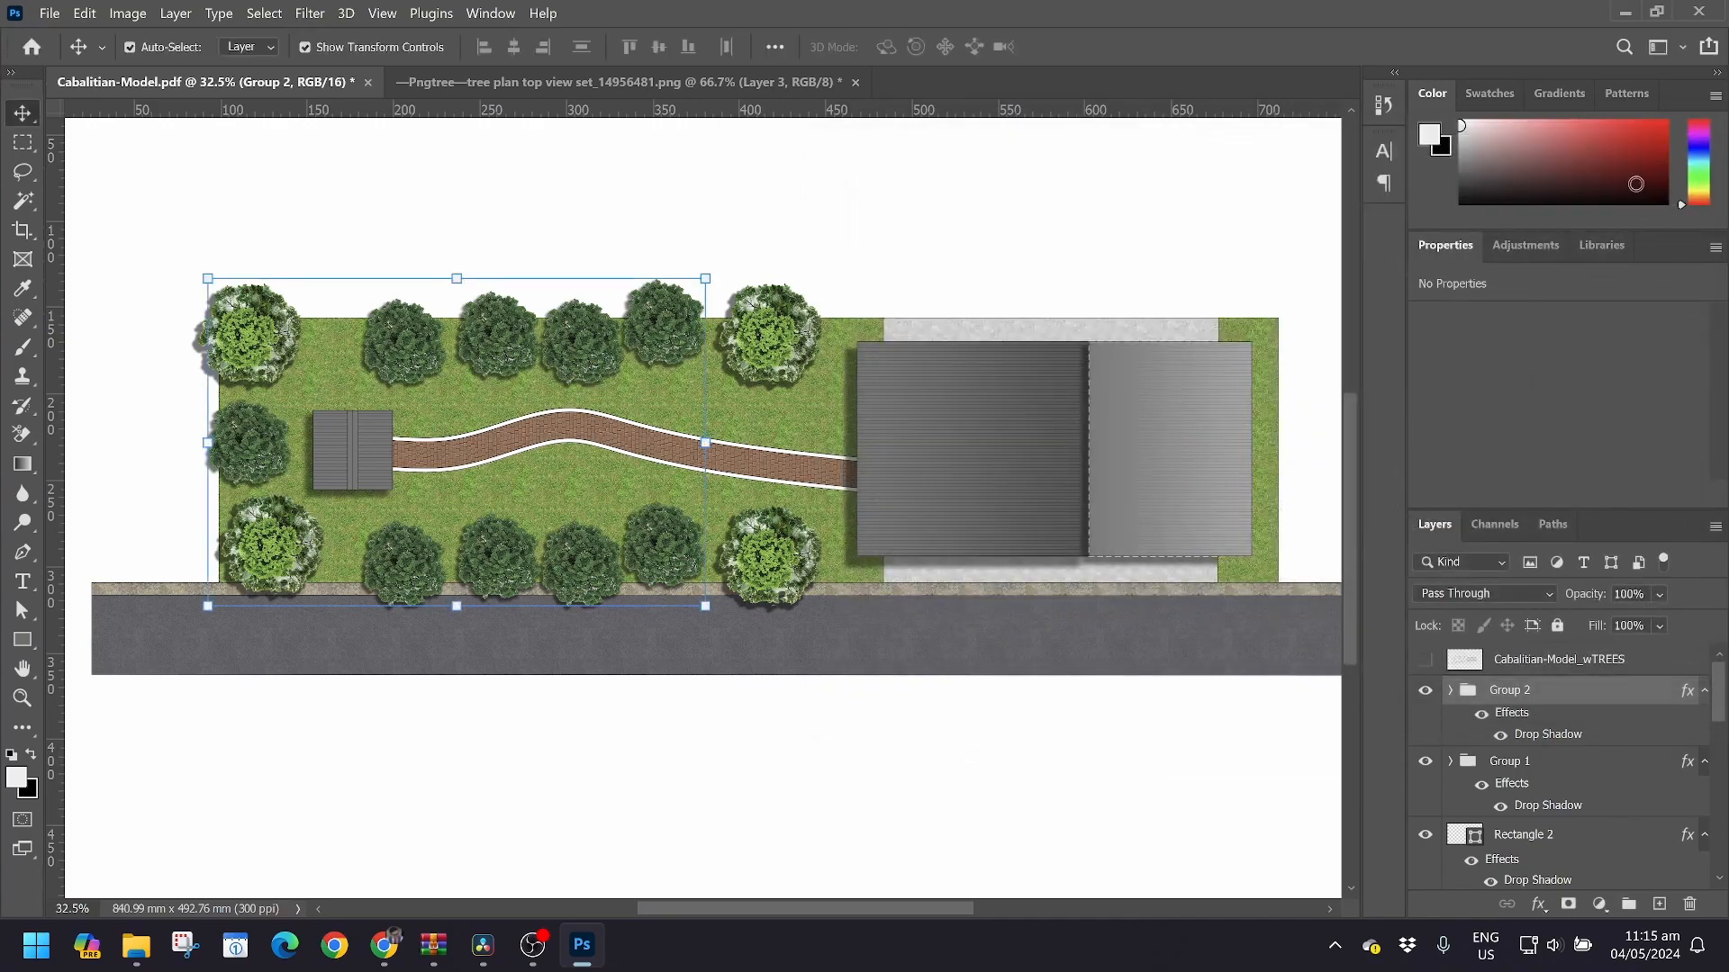
left_click(1188, 622)
left_click(971, 737)
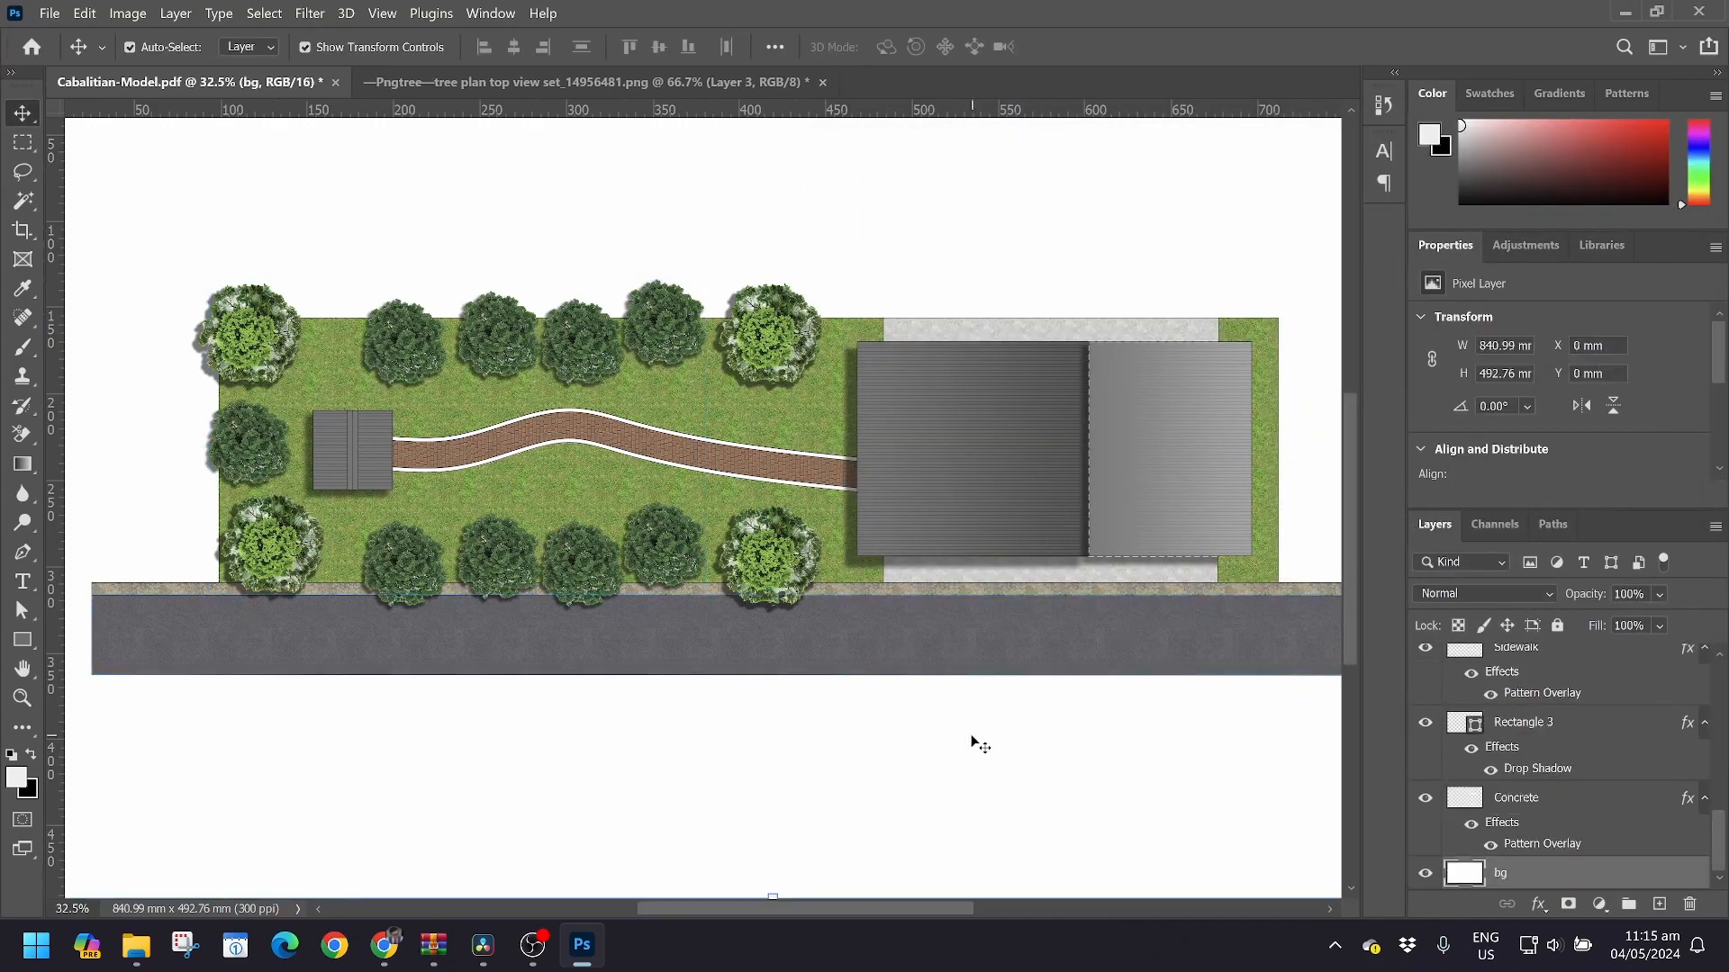
scroll(966, 730, "down", 2)
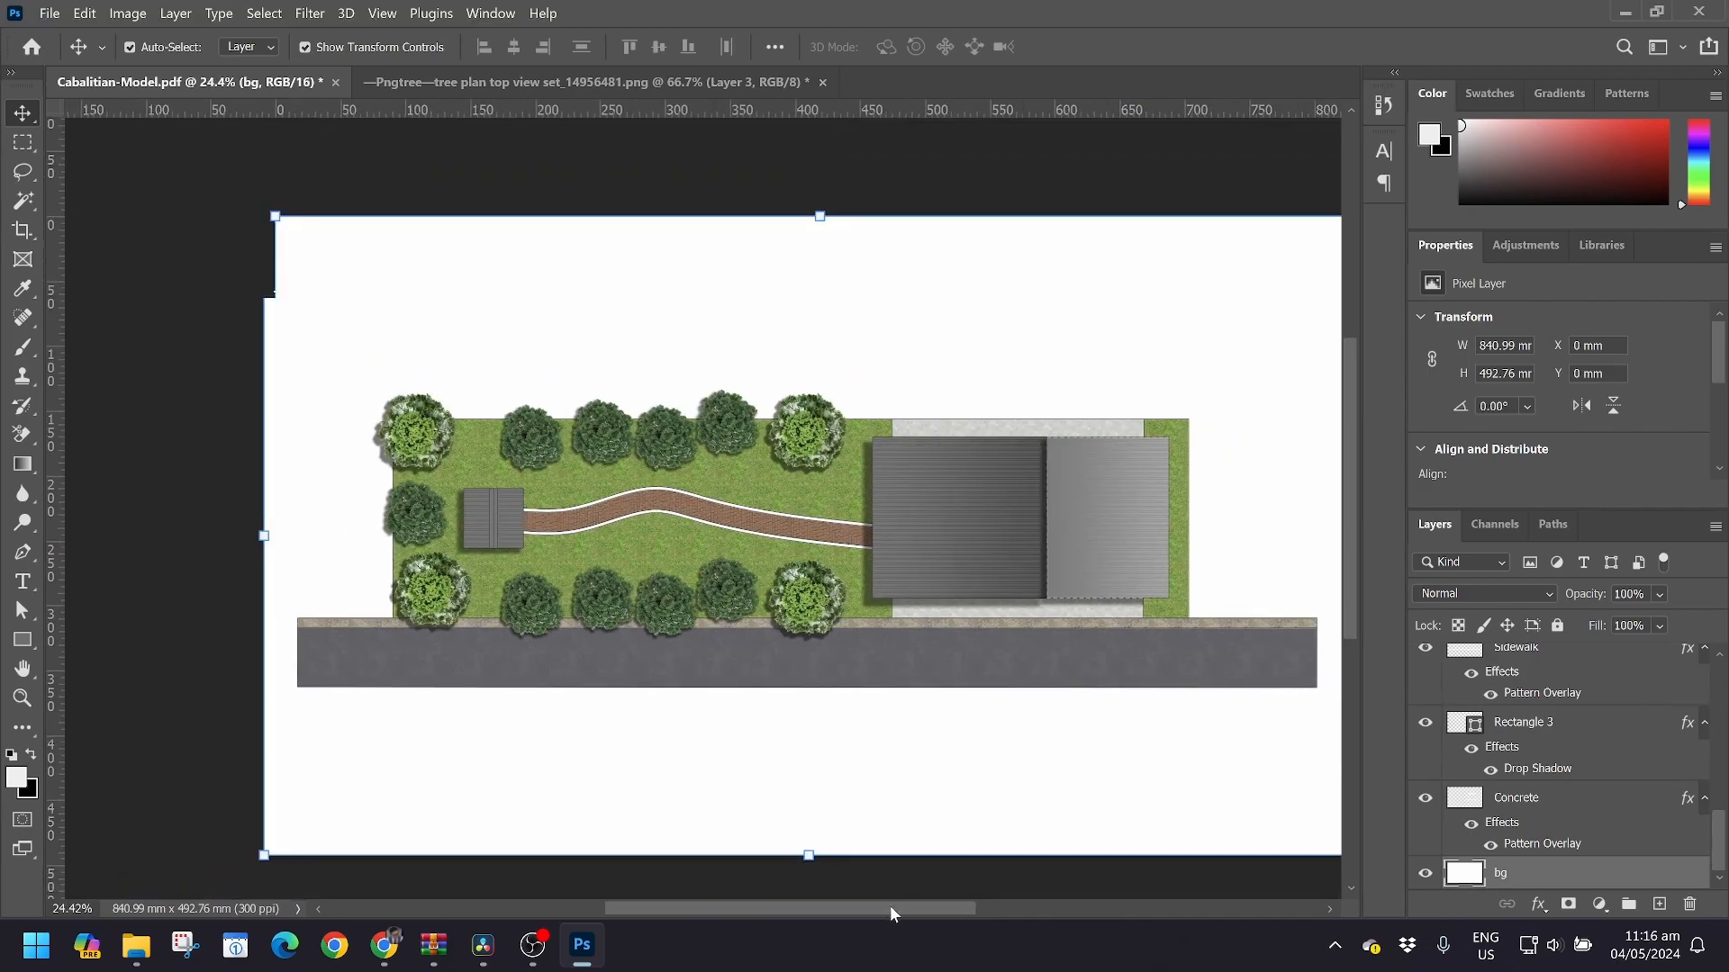
left_click_drag(890, 905, 905, 908)
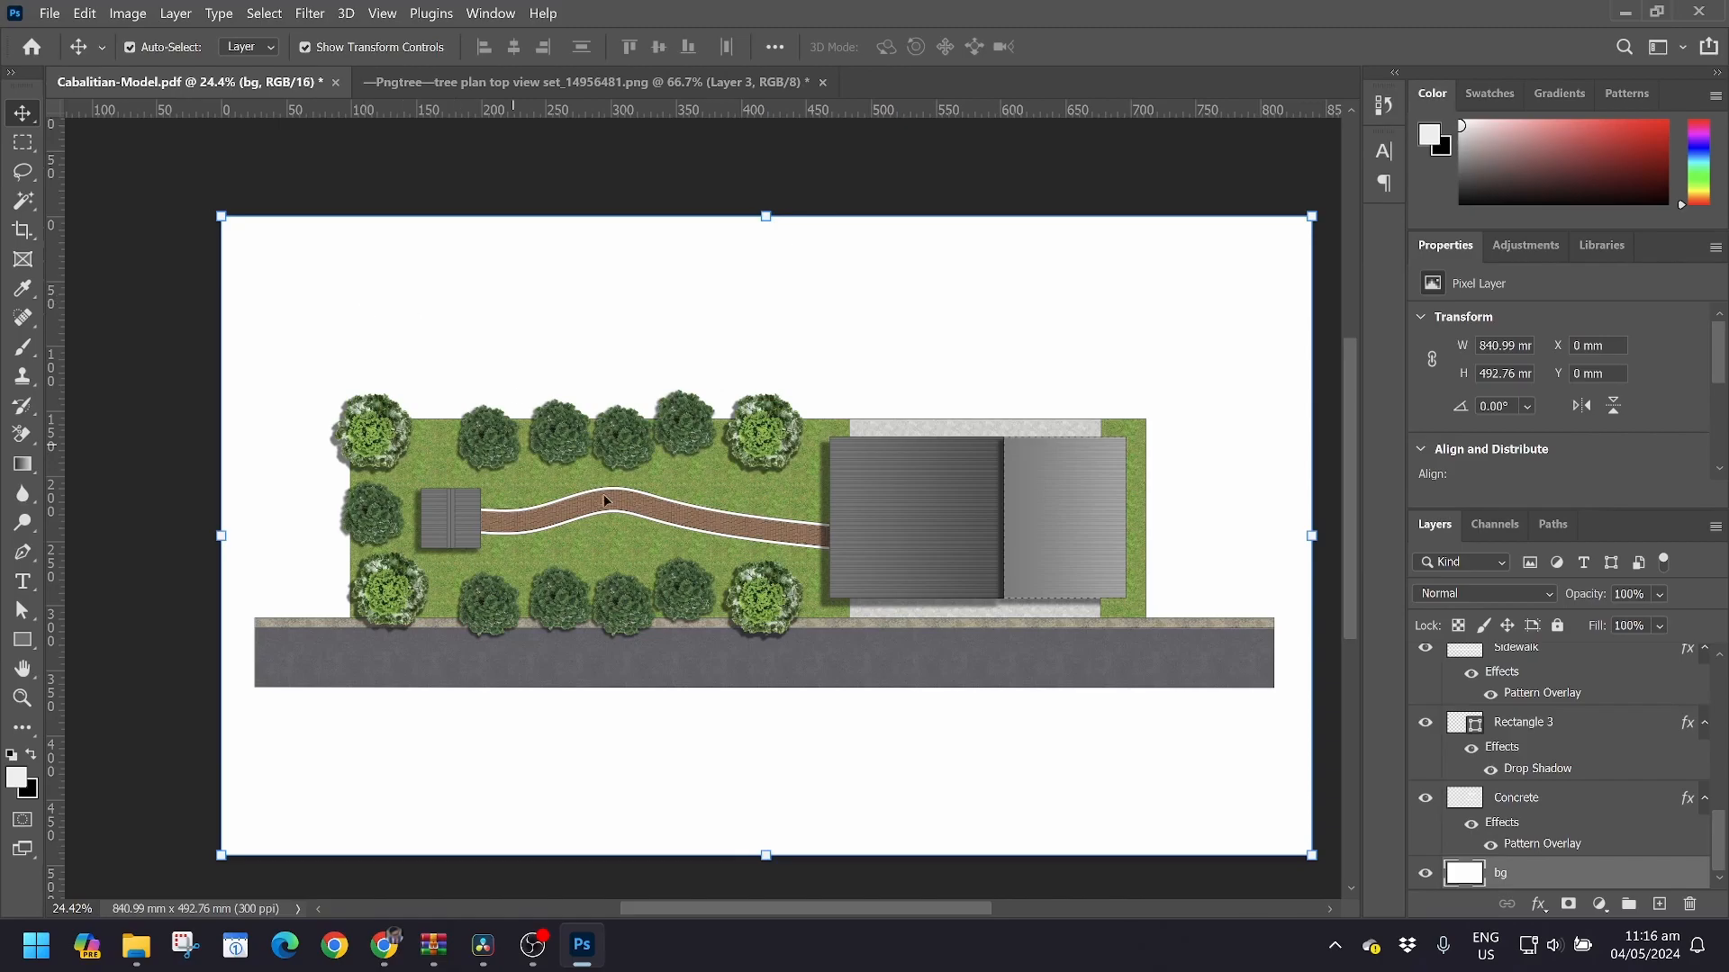
scroll(657, 666, "up", 1)
scroll(668, 661, "up", 4)
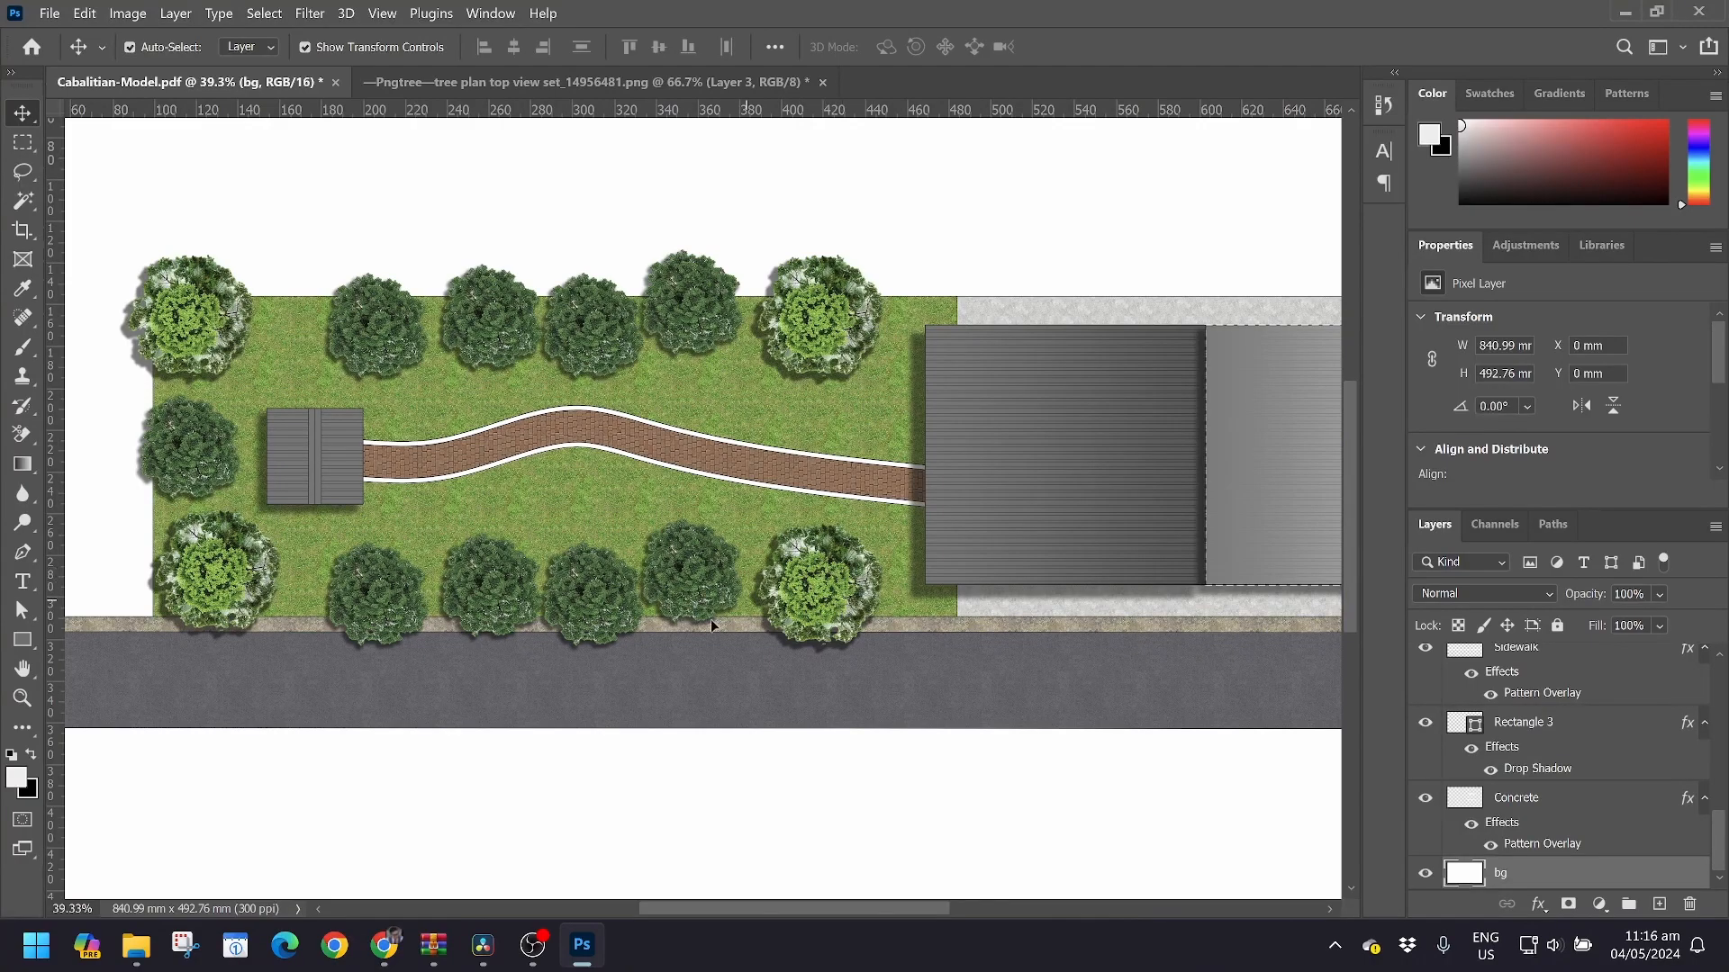
Switch to the Downloads folder in File Explorer and place the stone image pngimg.com - stone_PNG13593.png into the Photoshop site plan
mouse_move(144, 949)
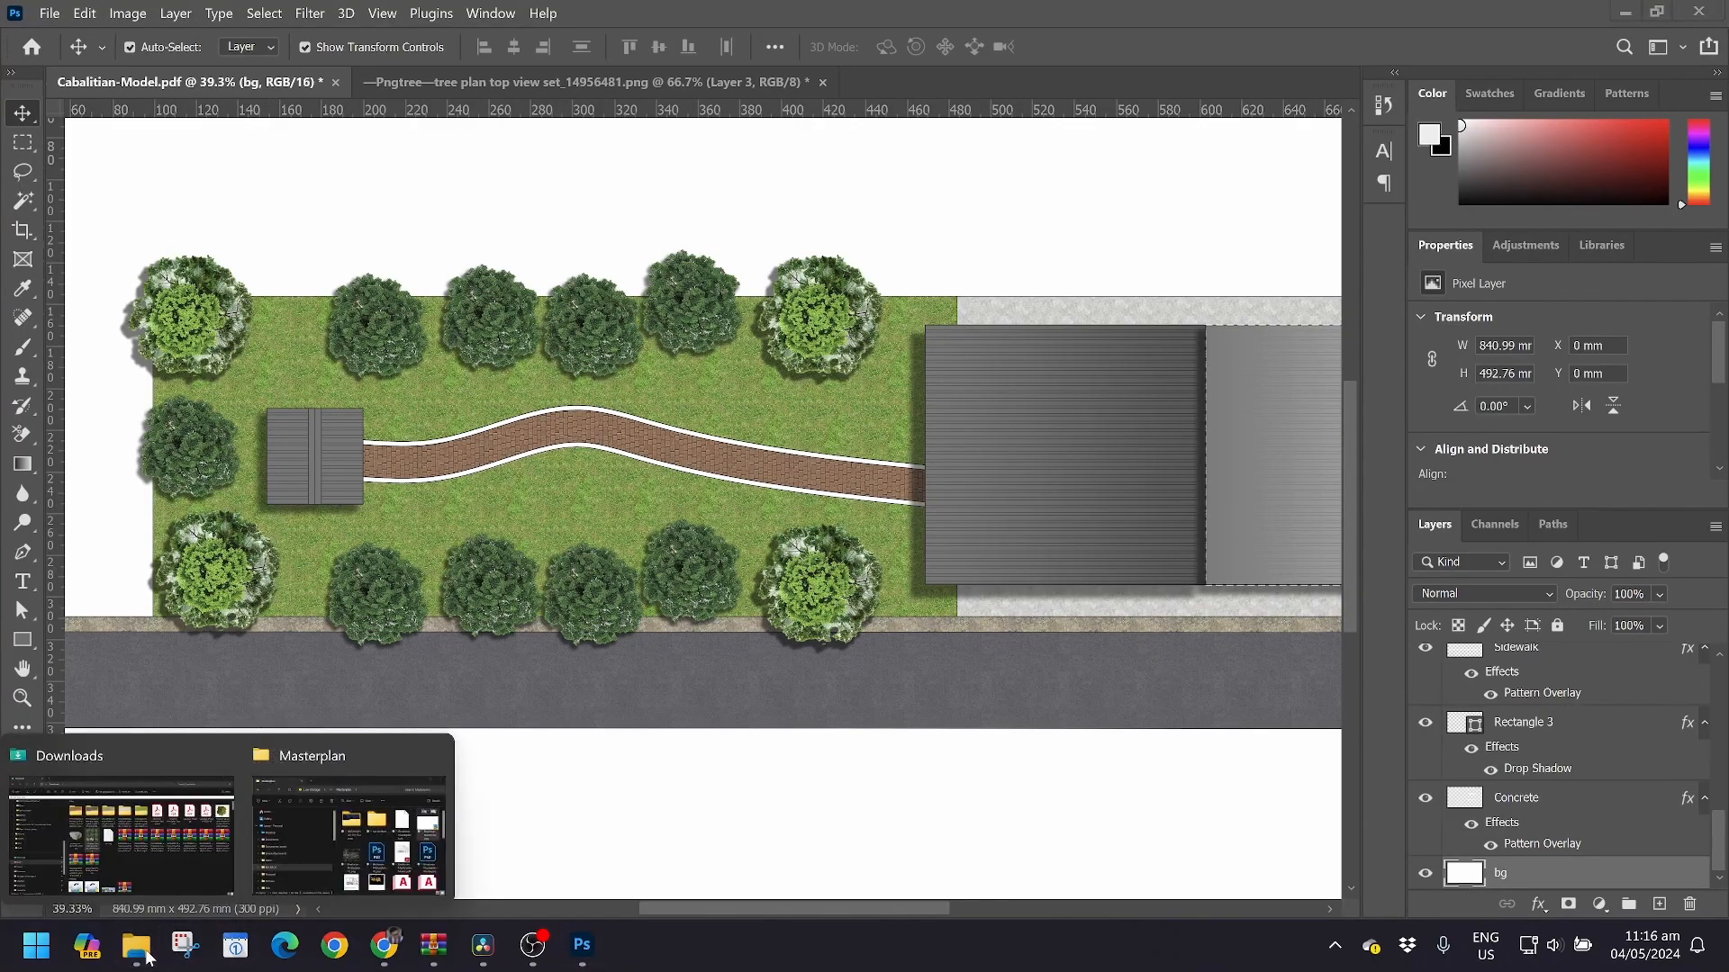
left_click(207, 886)
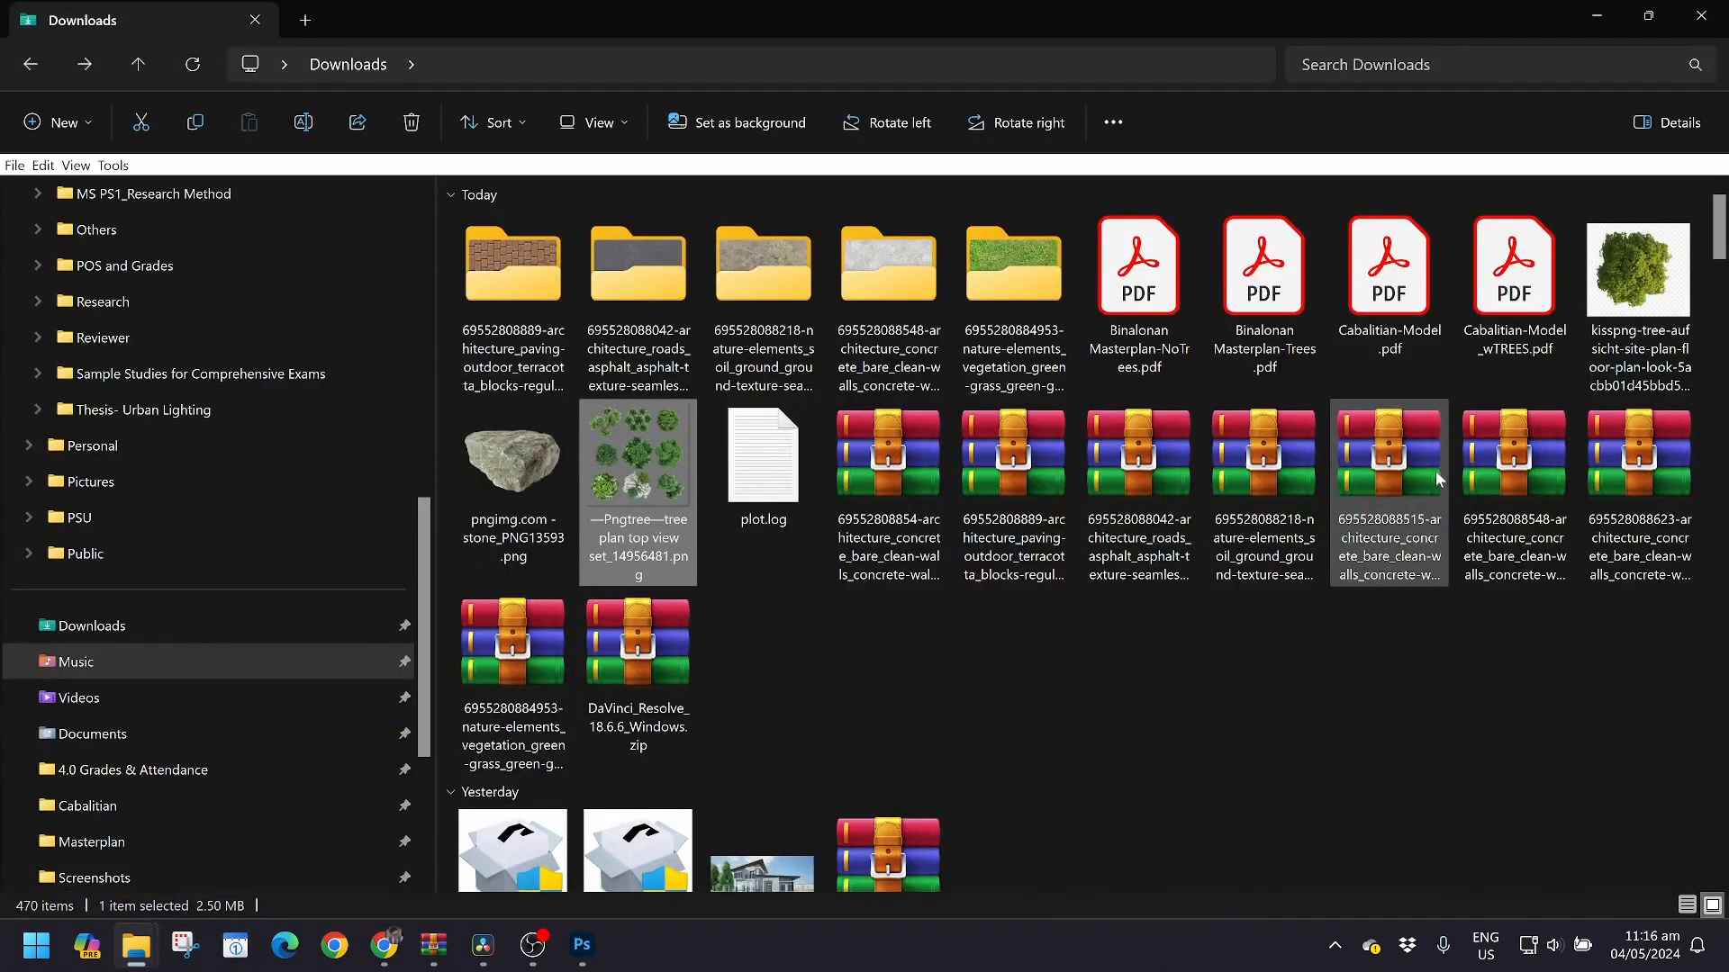
left_click(507, 478)
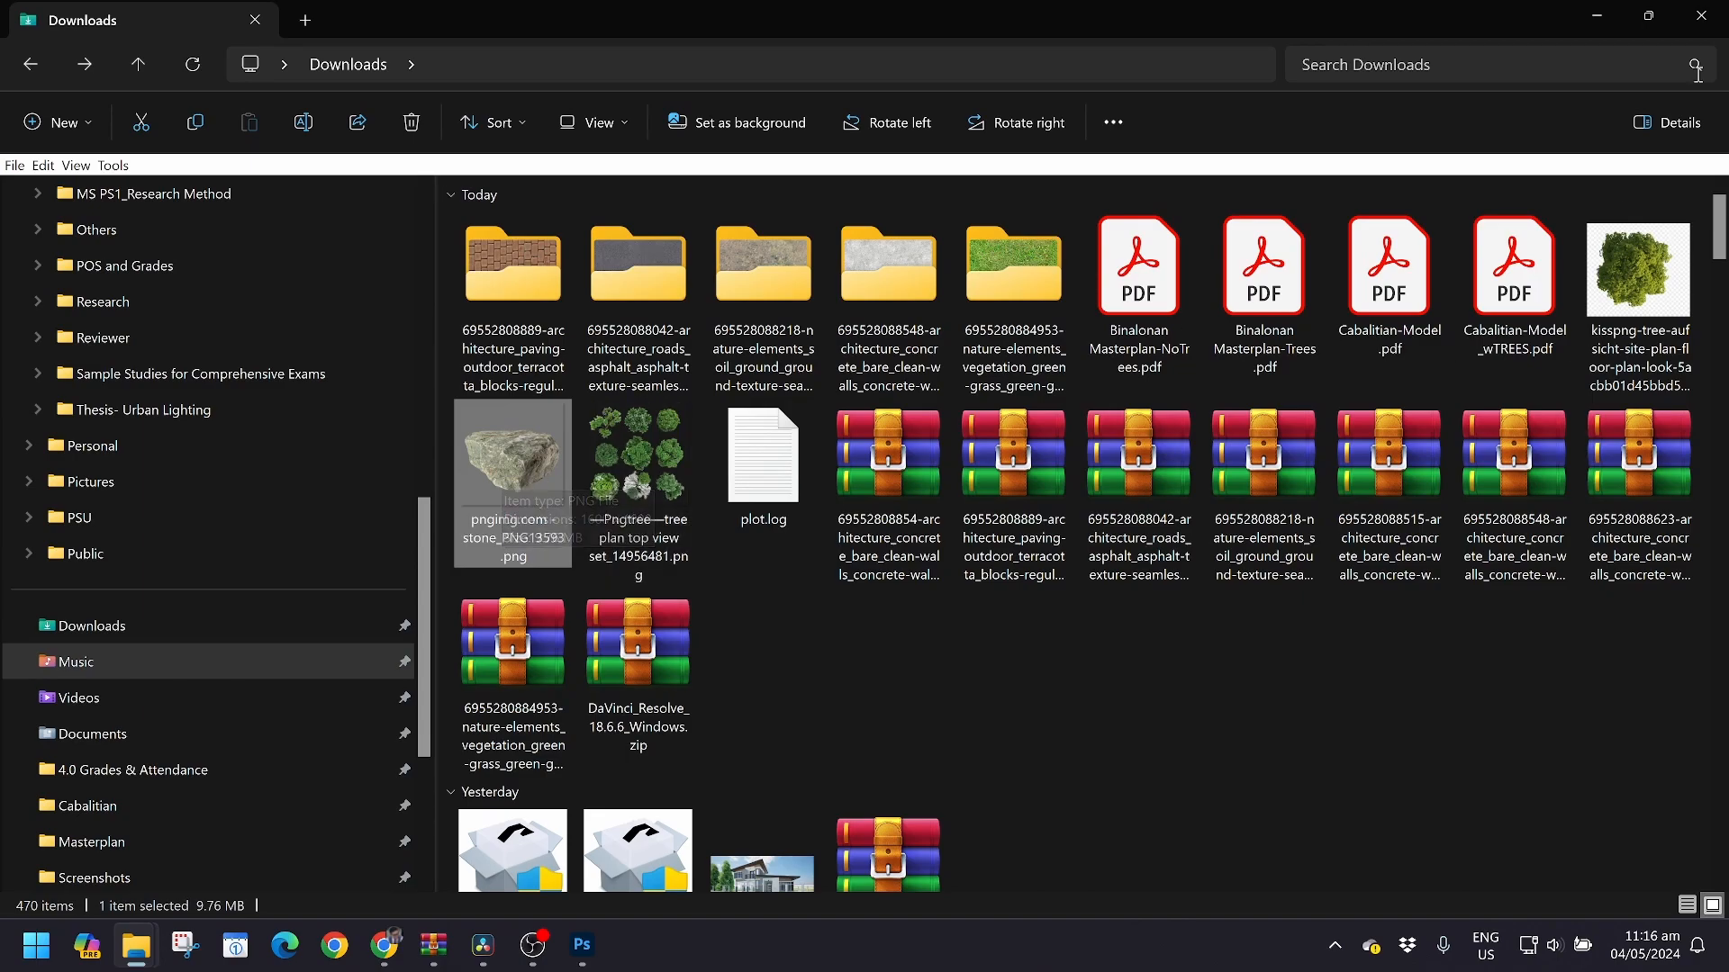
left_click(1647, 16)
scroll(1342, 432, "down", 2)
left_click_drag(1409, 576, 484, 486)
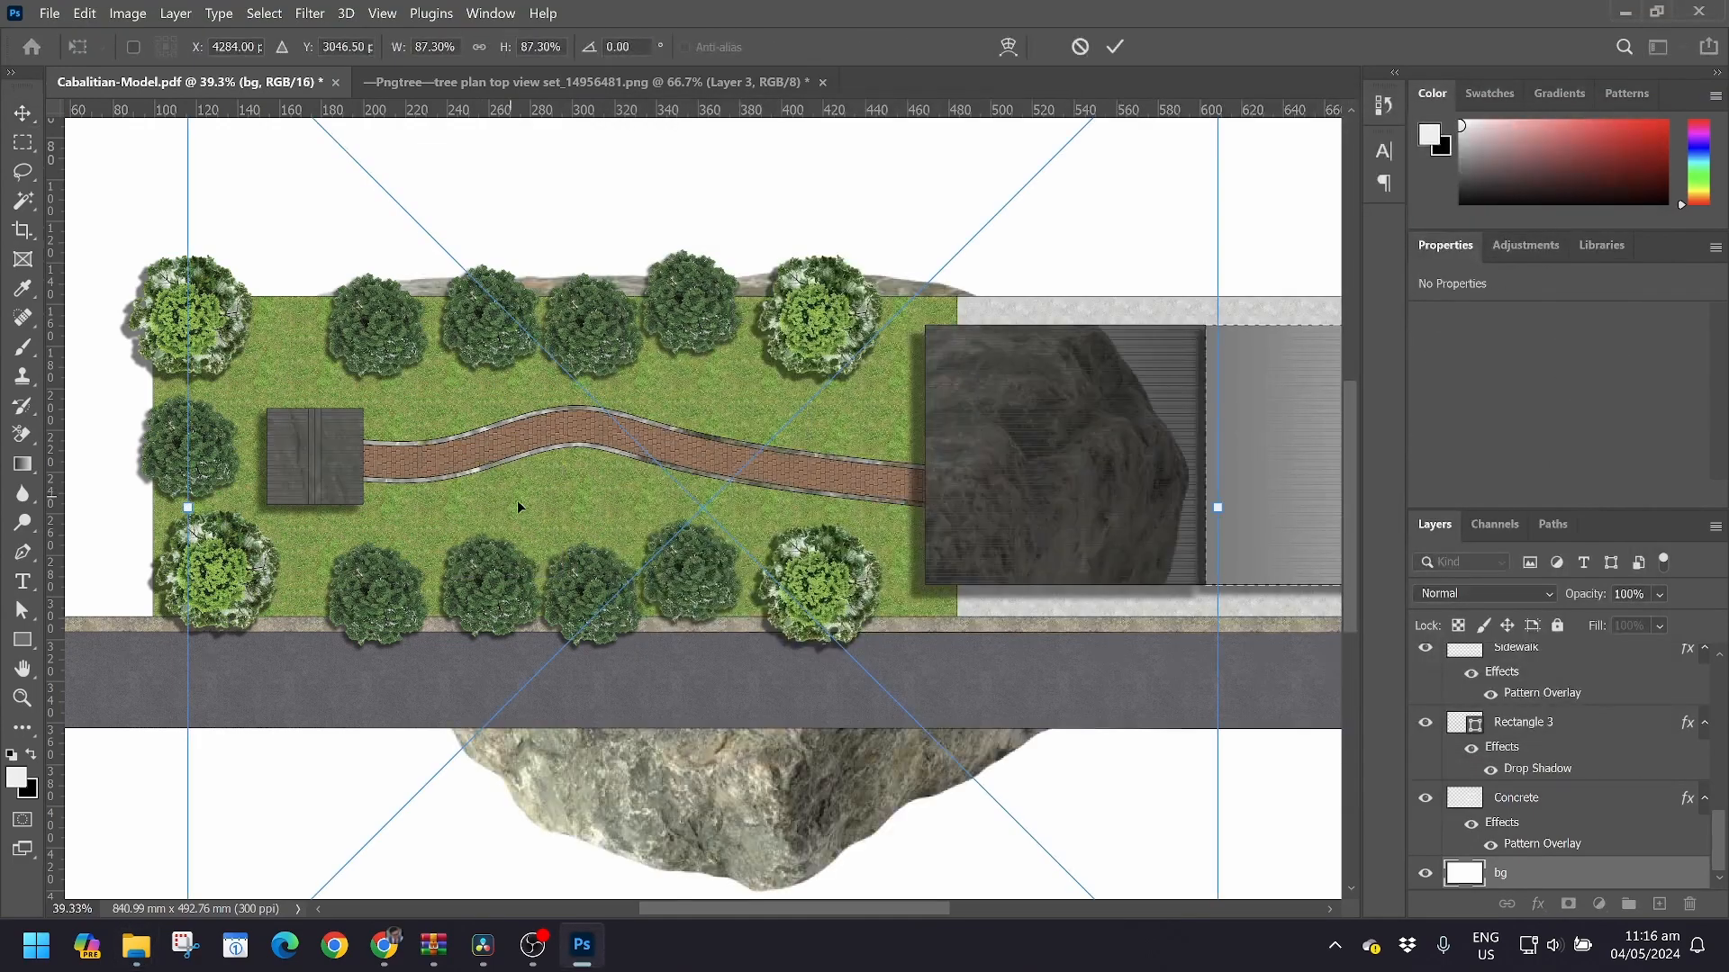
Scale the placed stone image down proportionally to about 5.67% and commit the placement
scroll(1161, 684, "down", 1)
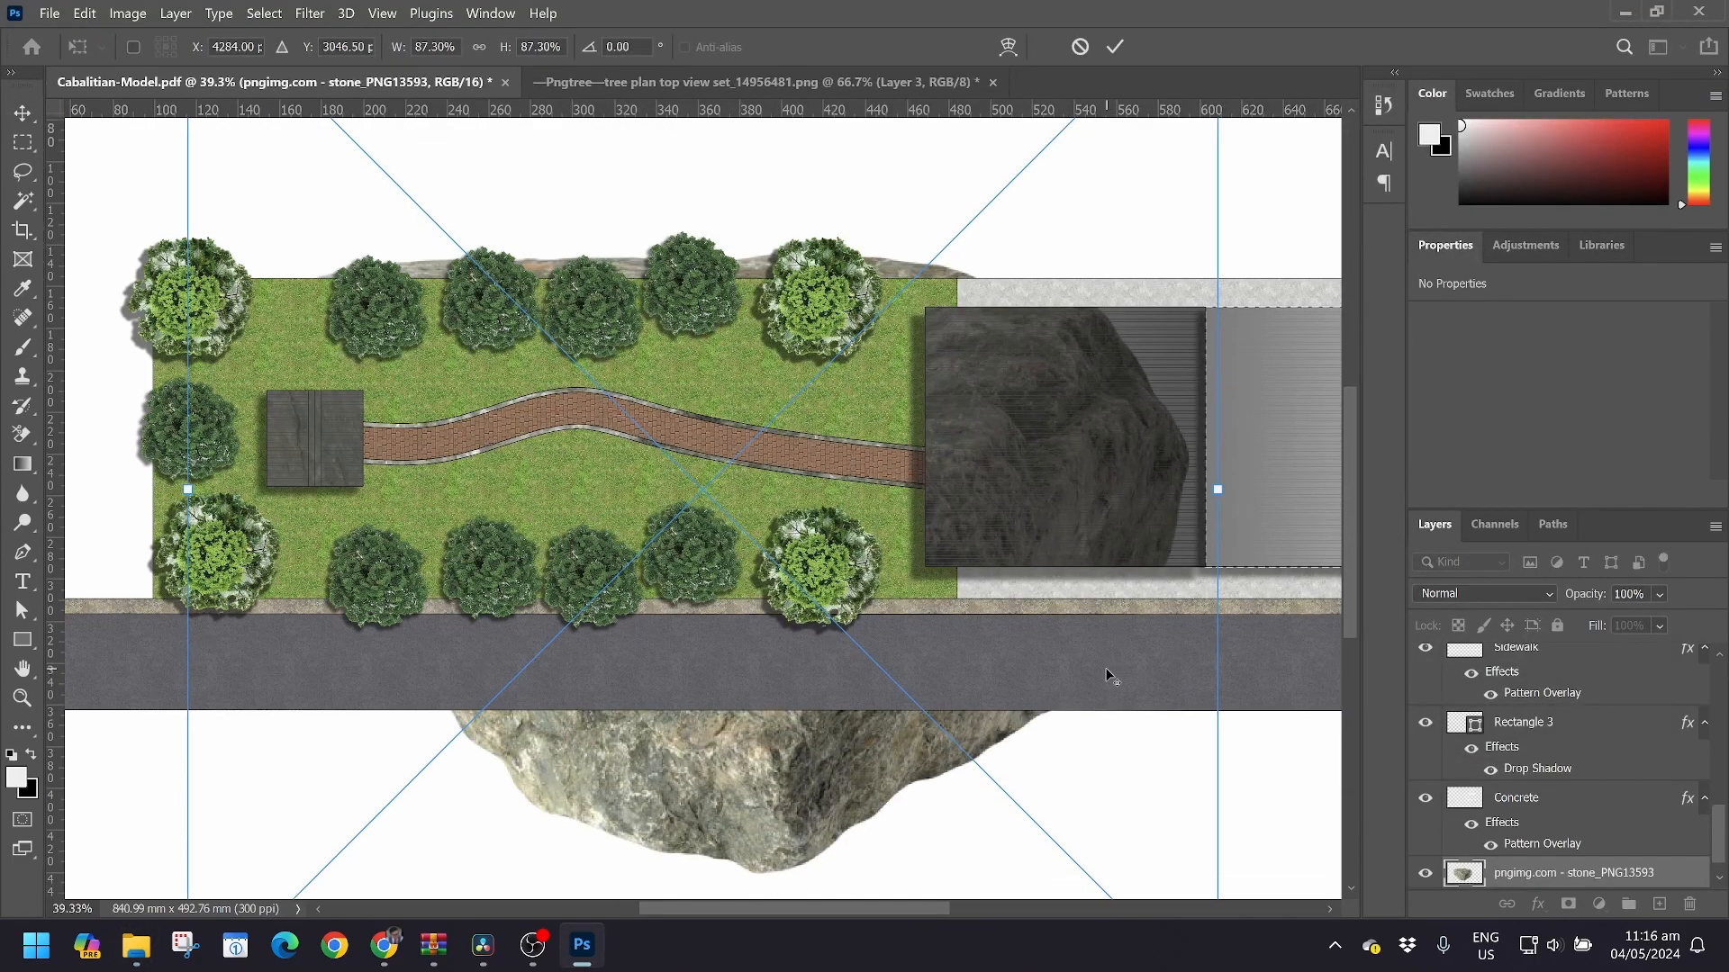
scroll(1106, 668, "down", 3)
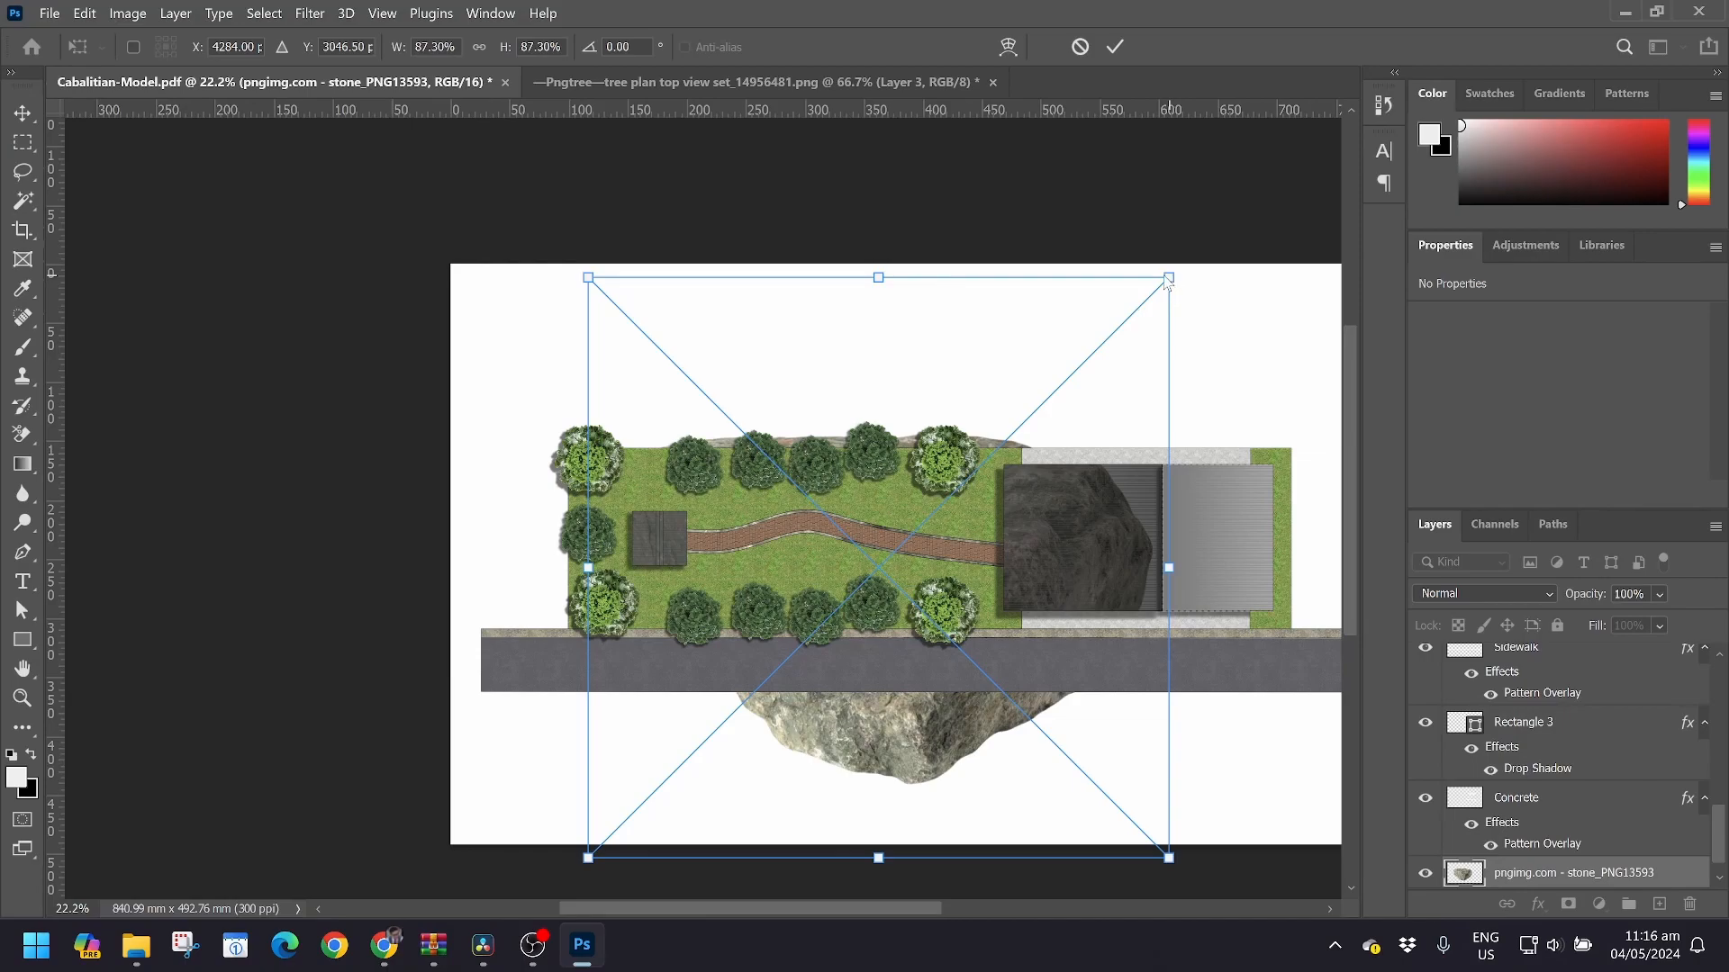
left_click_drag(1172, 284, 624, 817)
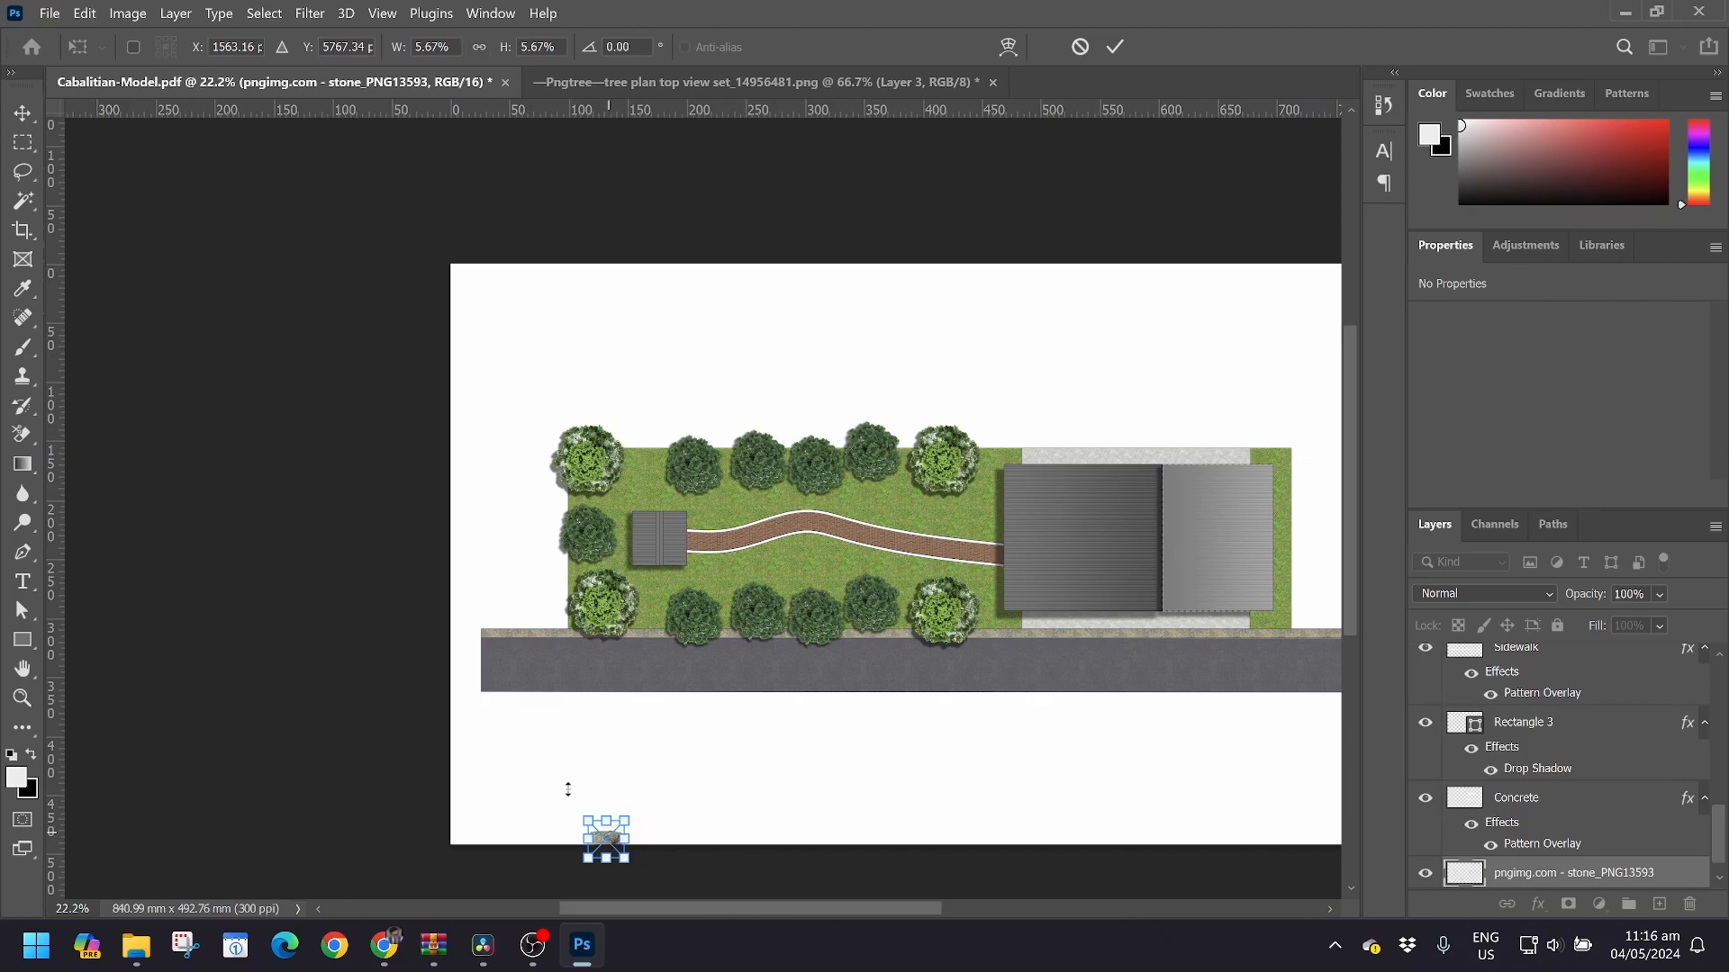
key("Return")
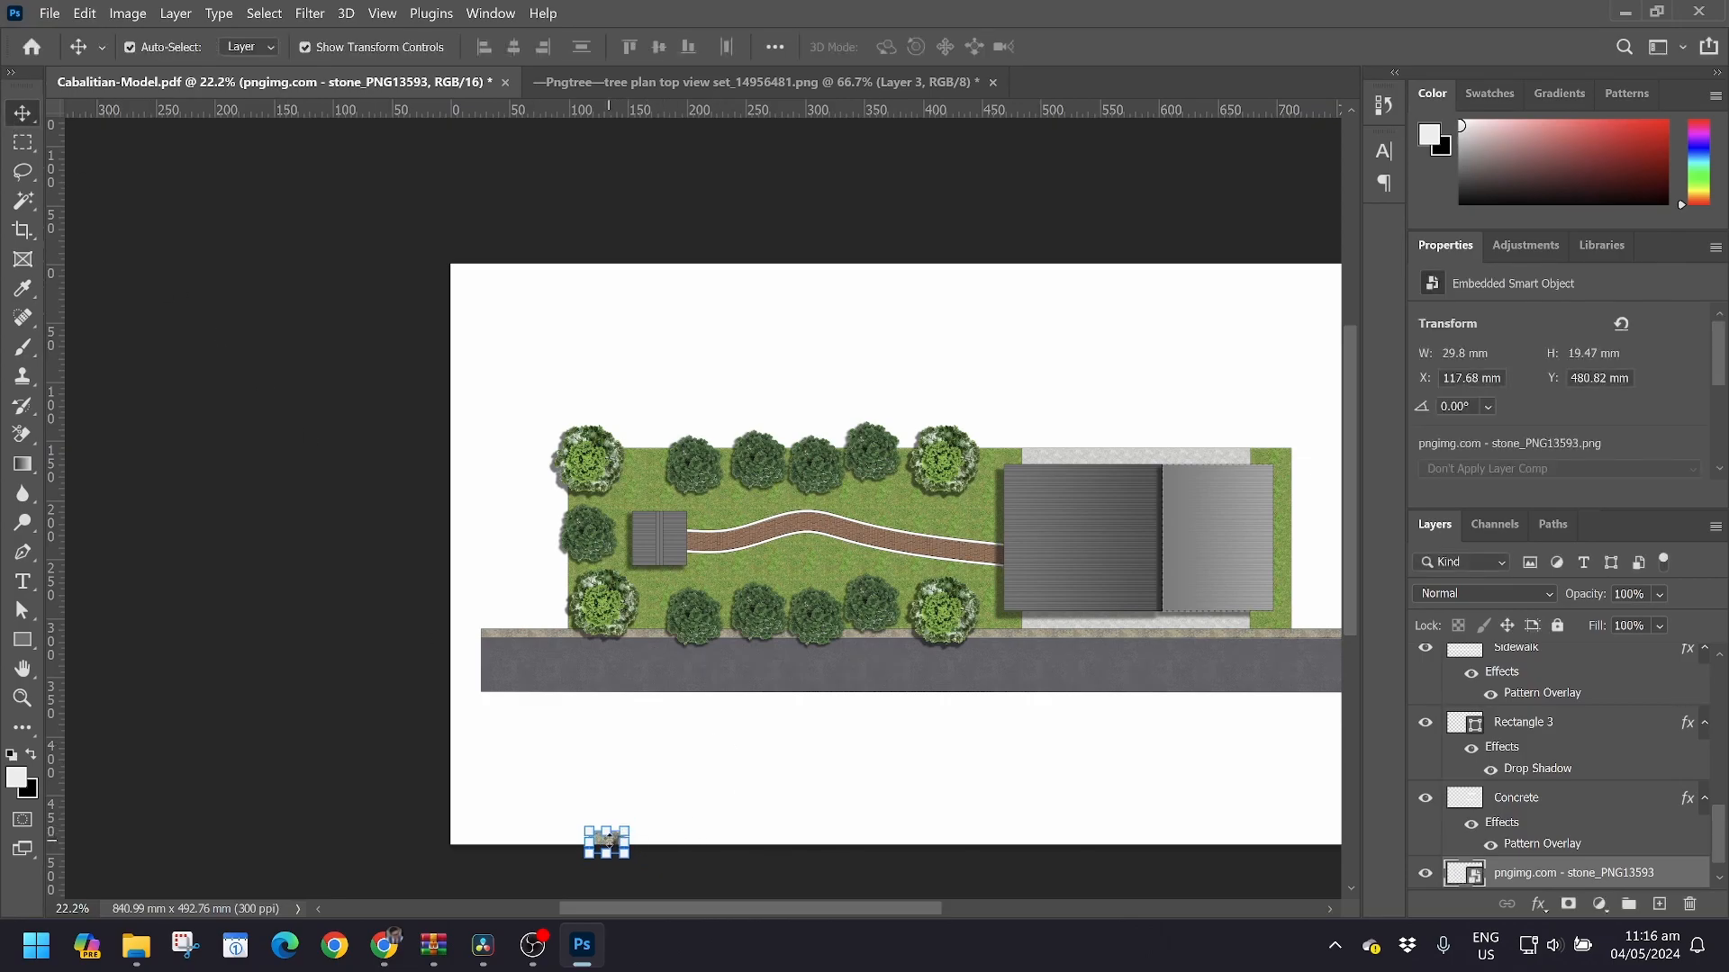
Move the stone onto the second dark tree of the lower row, about X 244 mm, Y 285 mm, and its layer just below Group 1
scroll(609, 837, "up", 5)
left_click_drag(608, 837, 892, 378)
left_click_drag(1559, 878, 1564, 818)
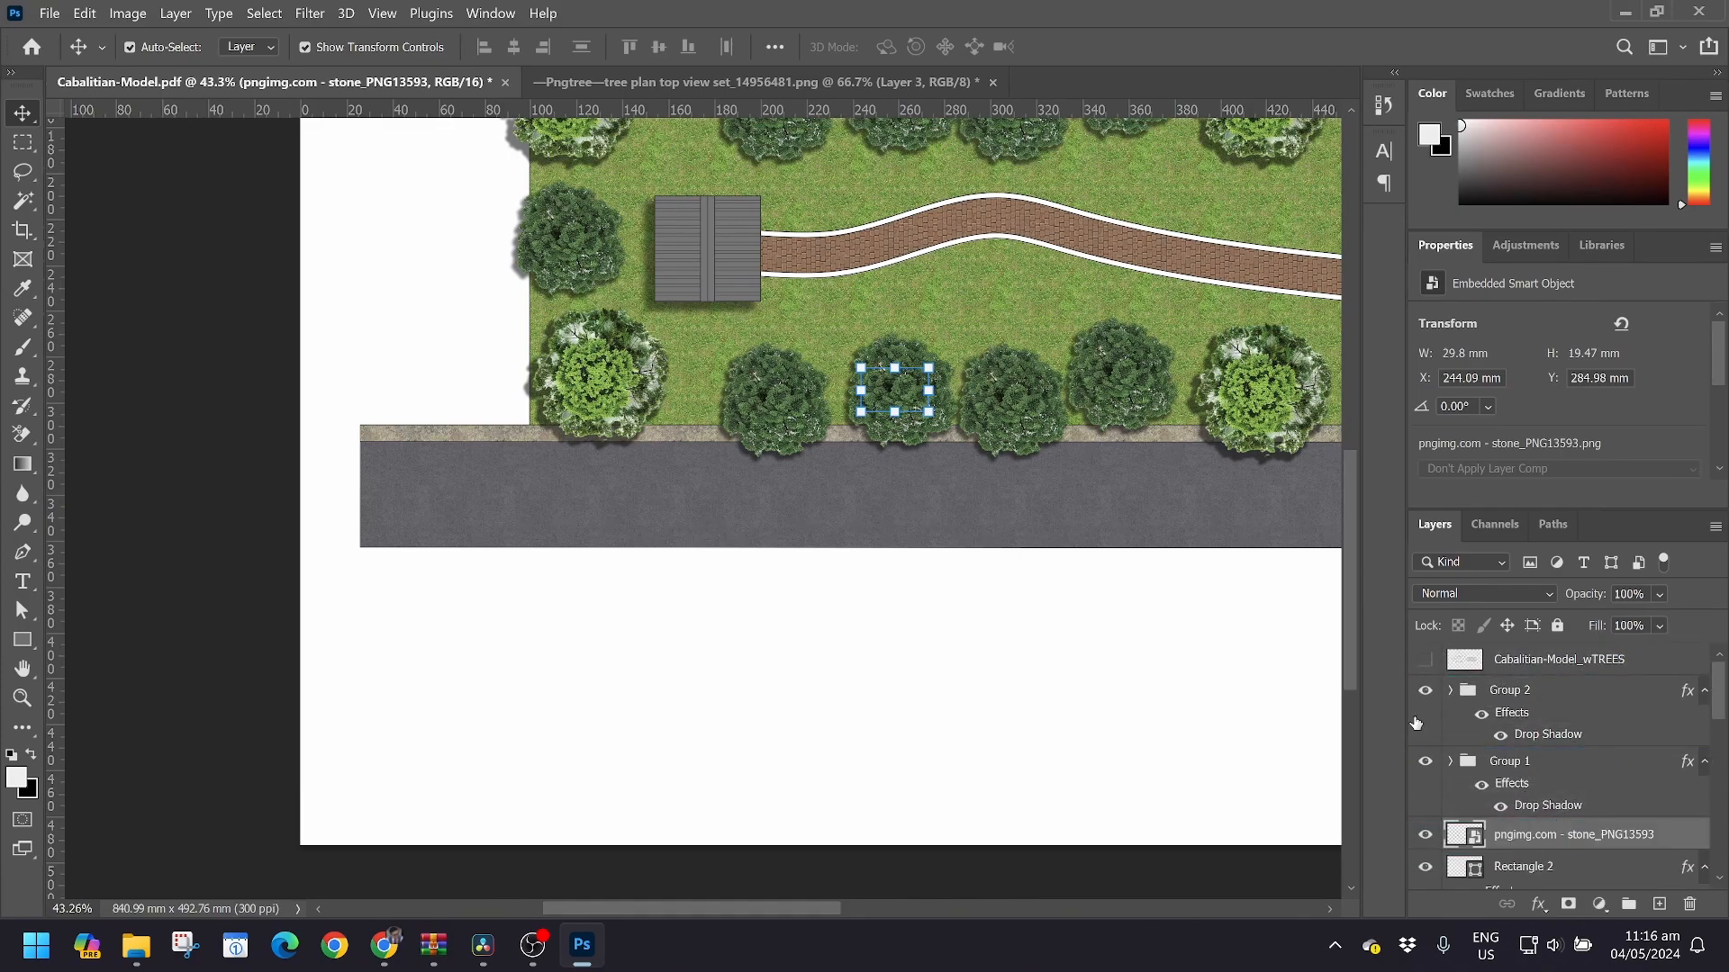
scroll(929, 399, "up", 5)
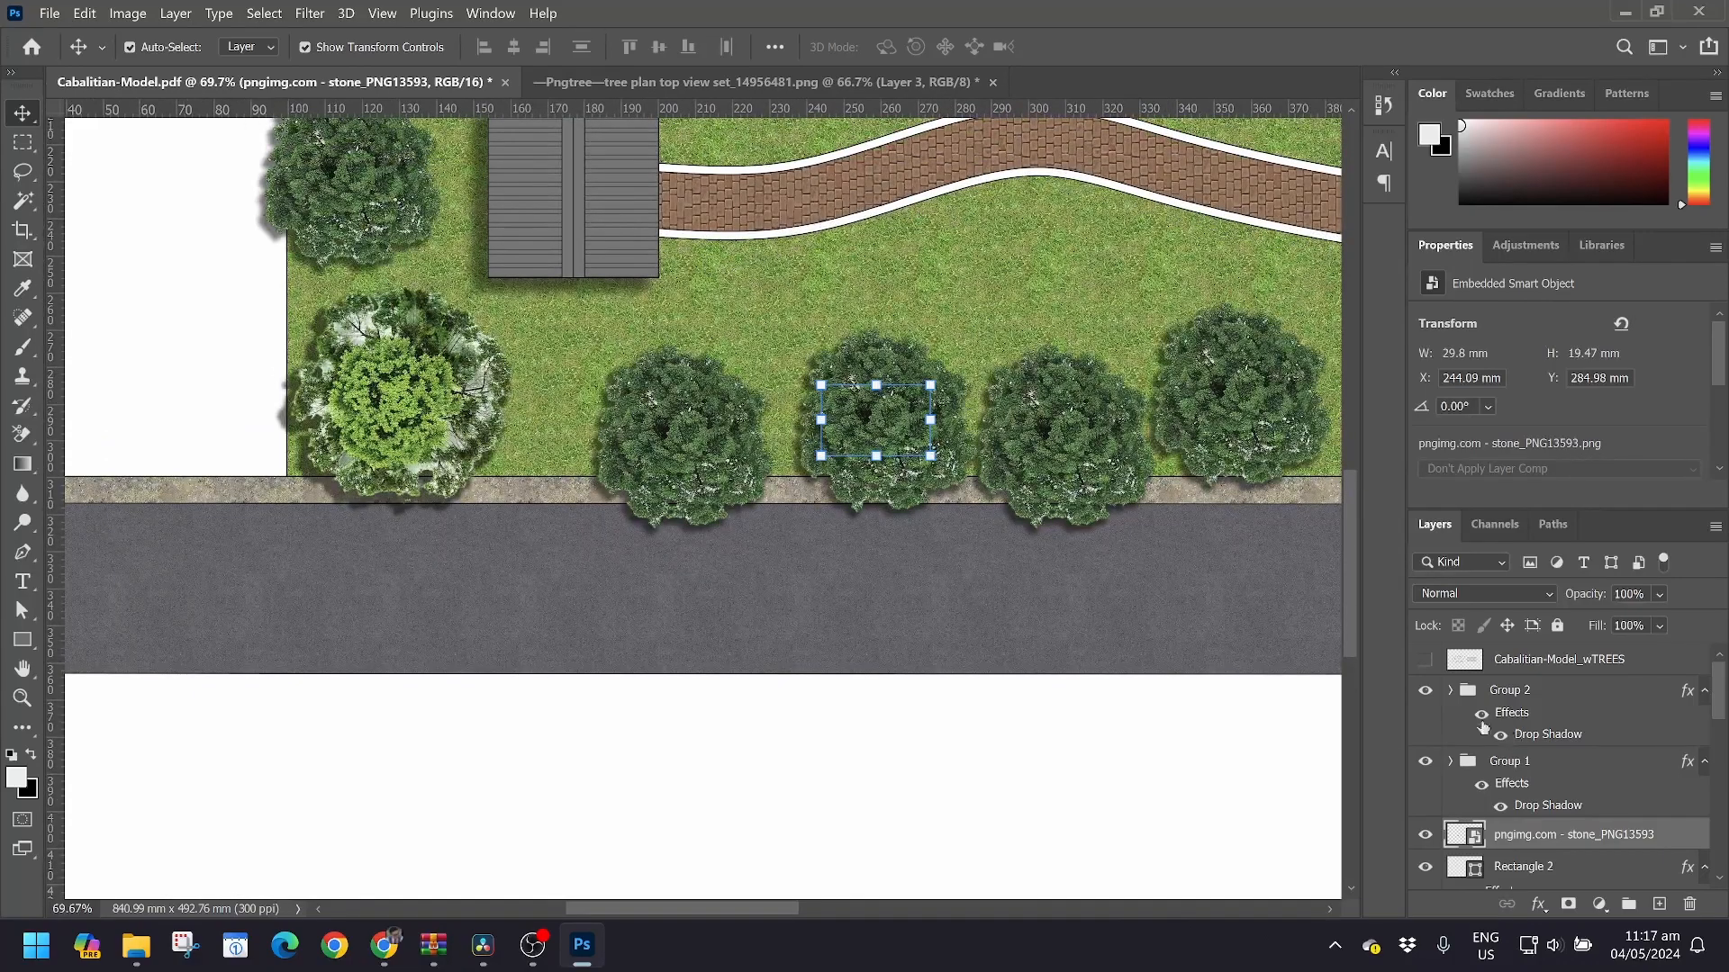
key("ctrl+t")
key("Return")
Try 32% opacity on the dark tree covering the stone, then restore full opacity and reduce its fill to 17%
left_click(857, 495)
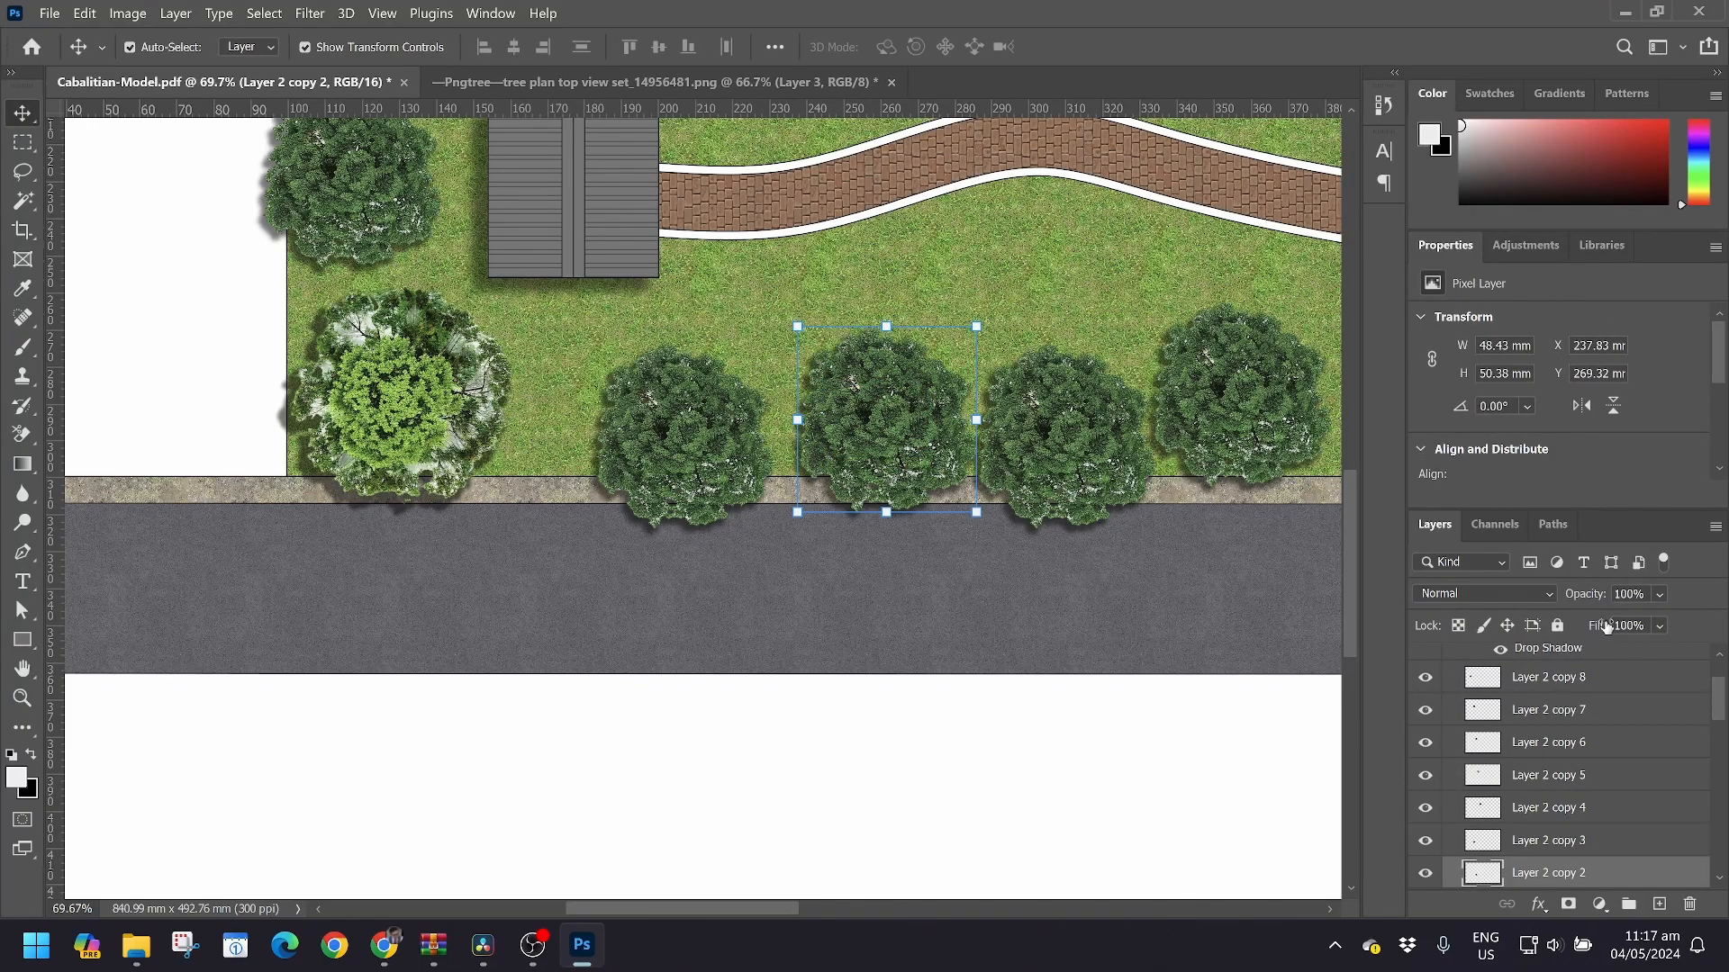
left_click(1658, 593)
left_click_drag(1711, 622, 1681, 627)
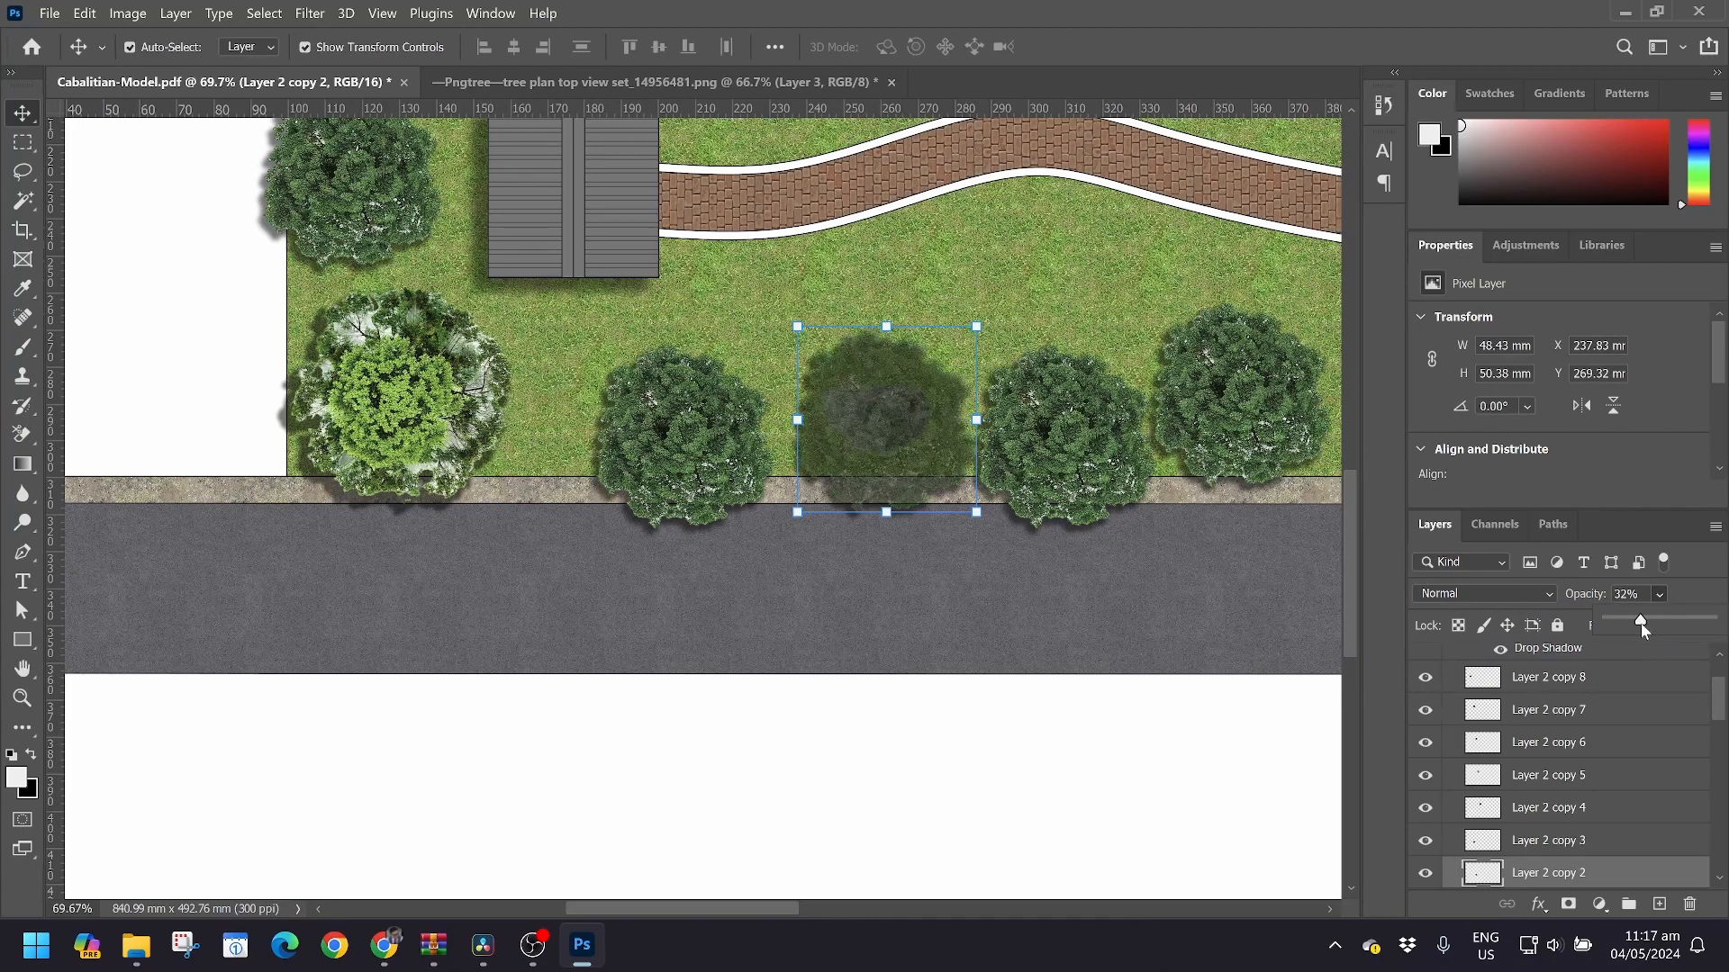
left_click_drag(1640, 623, 1643, 659)
scroll(1658, 776, "up", 2)
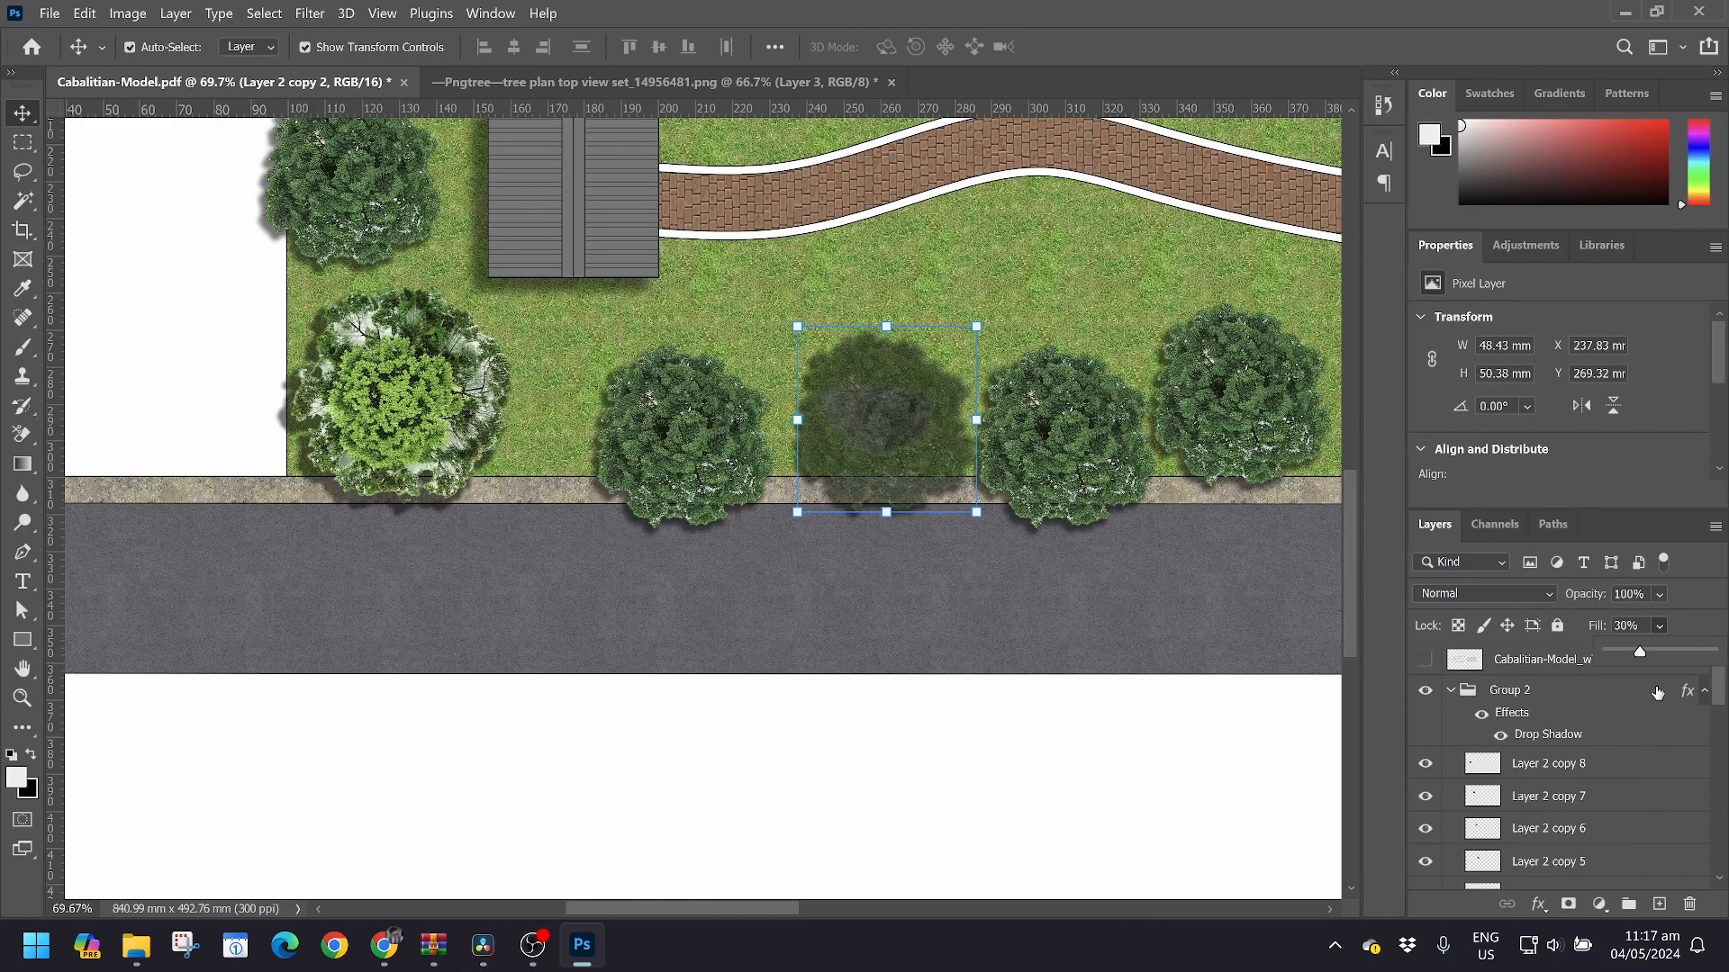
left_click_drag(1638, 654, 1662, 655)
left_click_drag(1659, 653, 1628, 656)
Reduce the drop shadow opacity of the dark tree group to 19%
left_click(1540, 737)
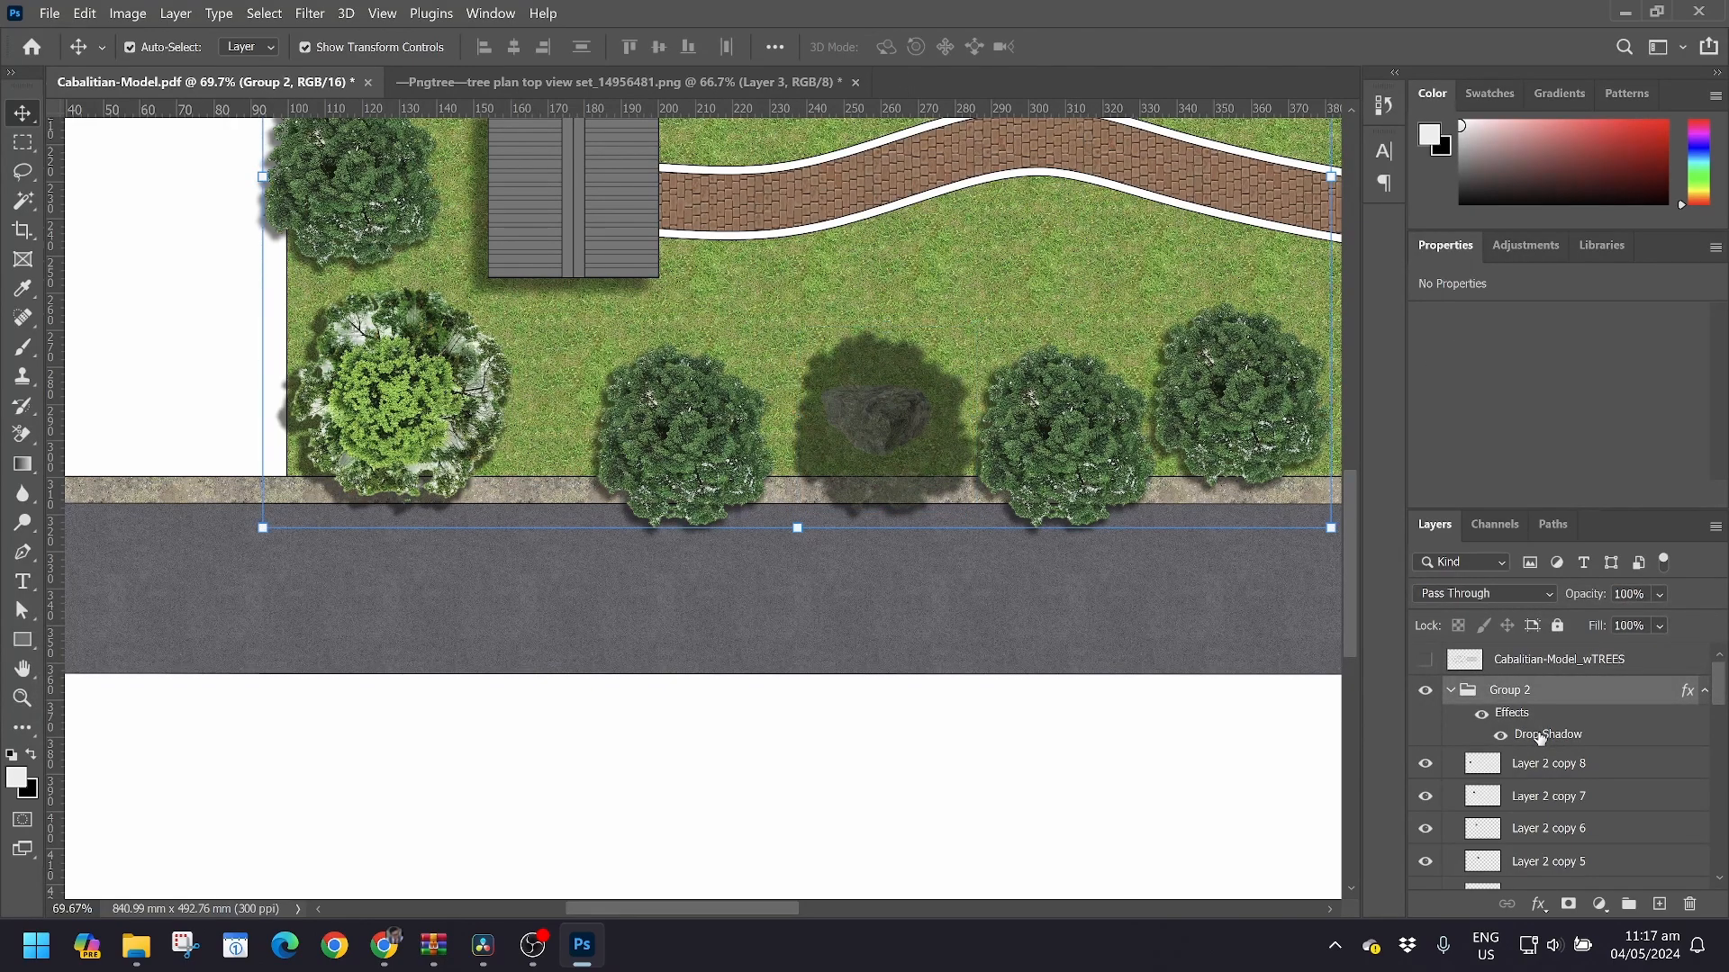
double_click(1541, 737)
left_click_drag(1298, 263, 1258, 261)
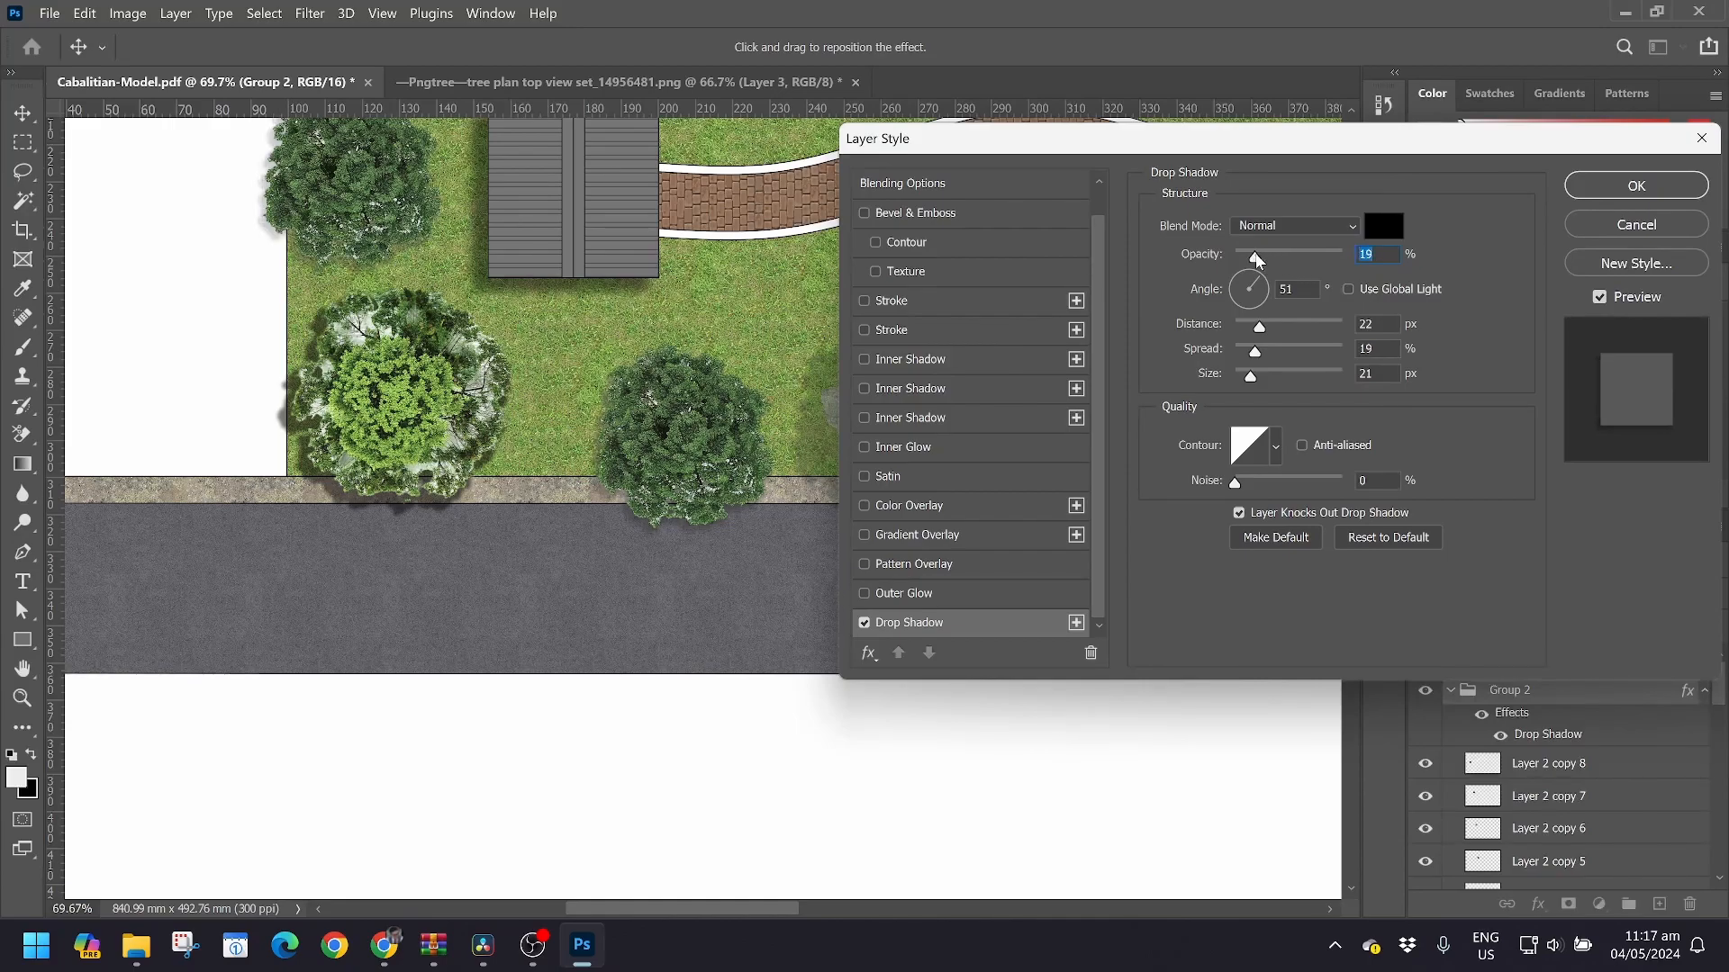
left_click(1594, 184)
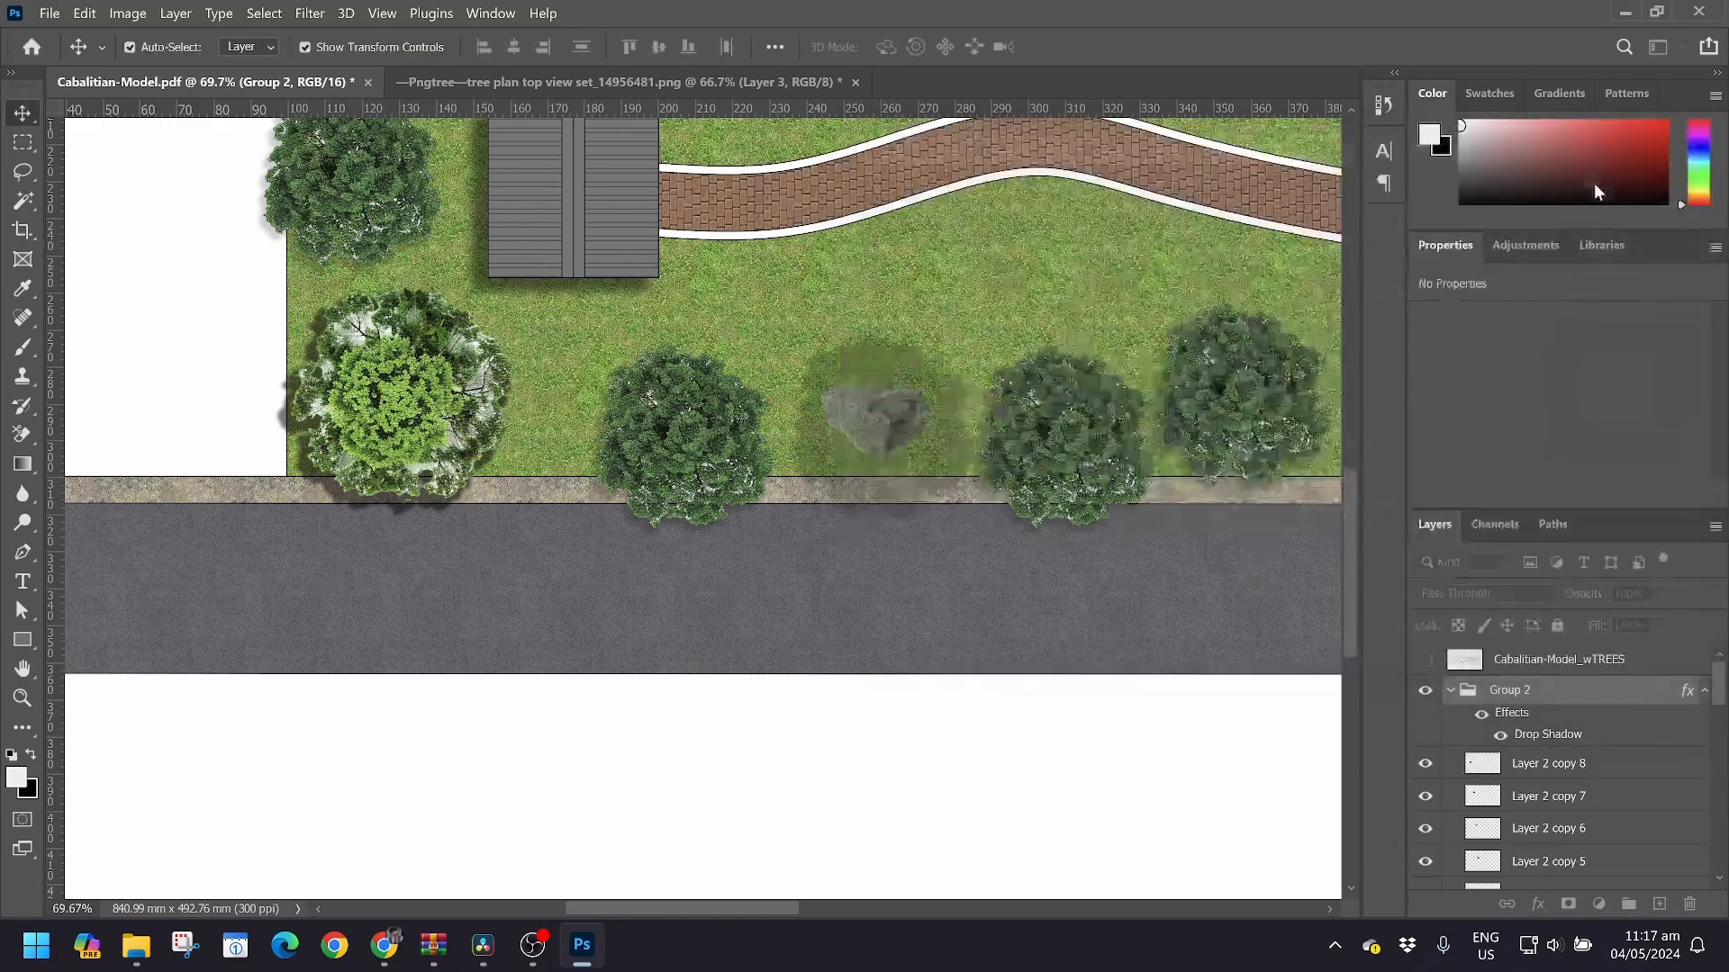
Set the fill of the dark tree layer covering the stone to 14%
left_click(941, 459)
left_click(1659, 626)
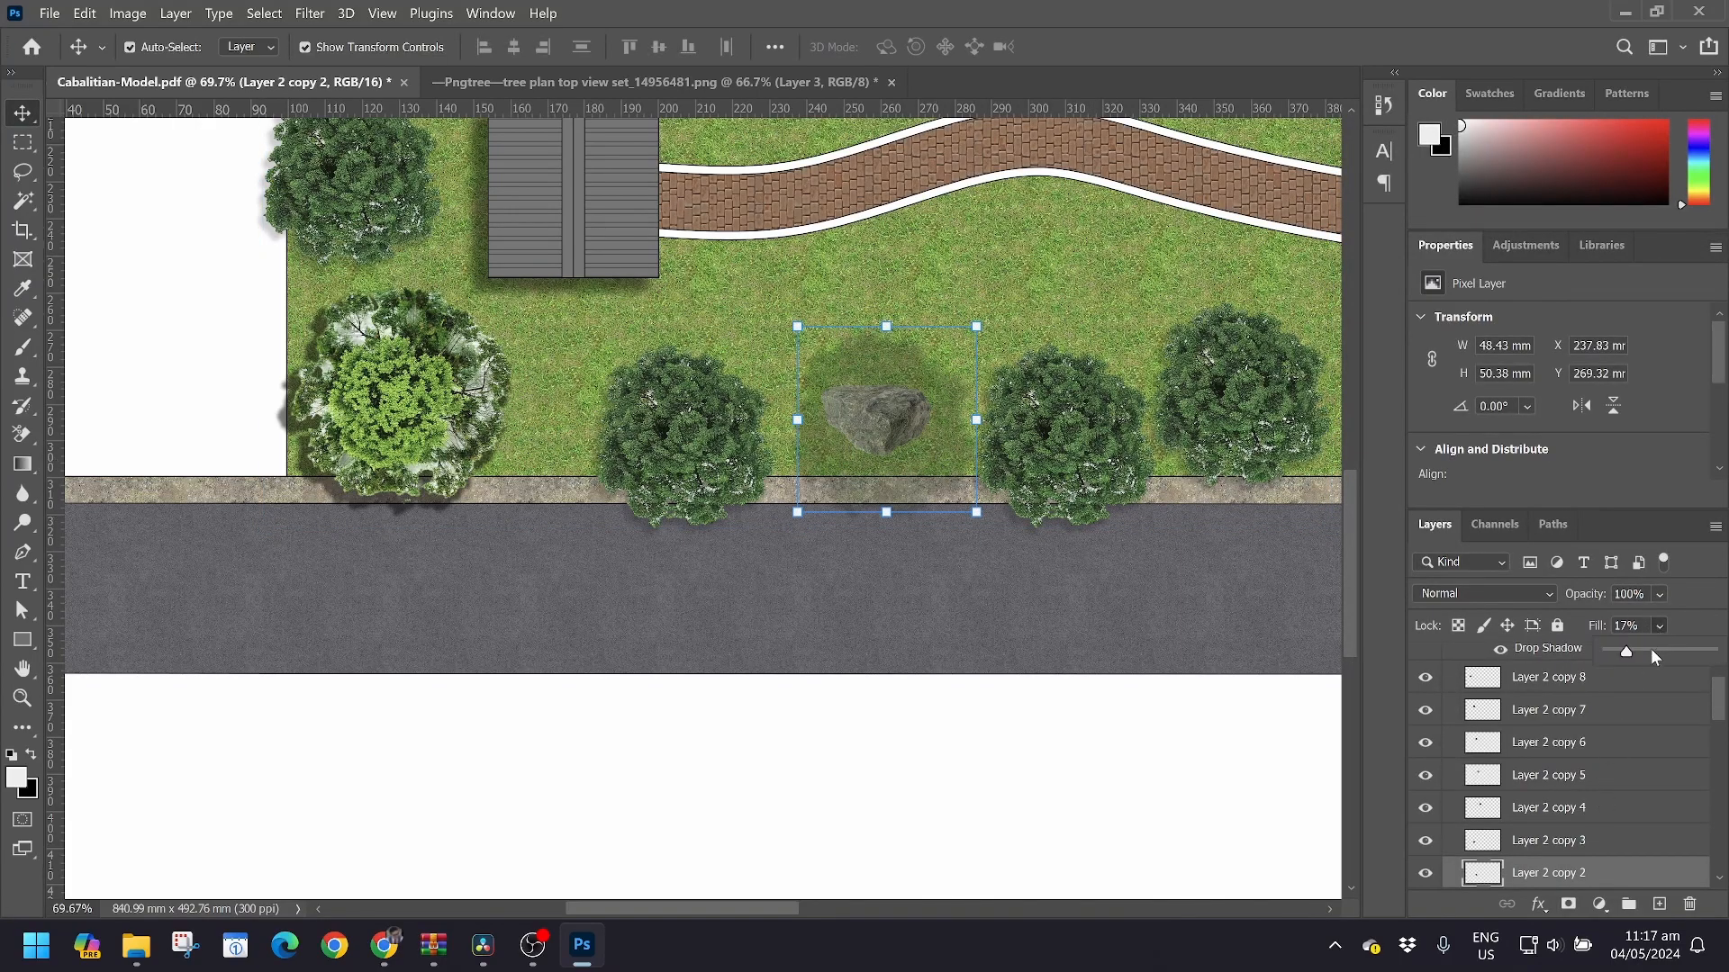
mouse_move(1636, 658)
left_mouse_down()
mouse_move(1661, 657)
mouse_move(1627, 657)
left_mouse_up()
Examine the whole rendered site plan, including the faded tree over the stone, the shadows, the roofs and the road
scroll(904, 467, "down", 5)
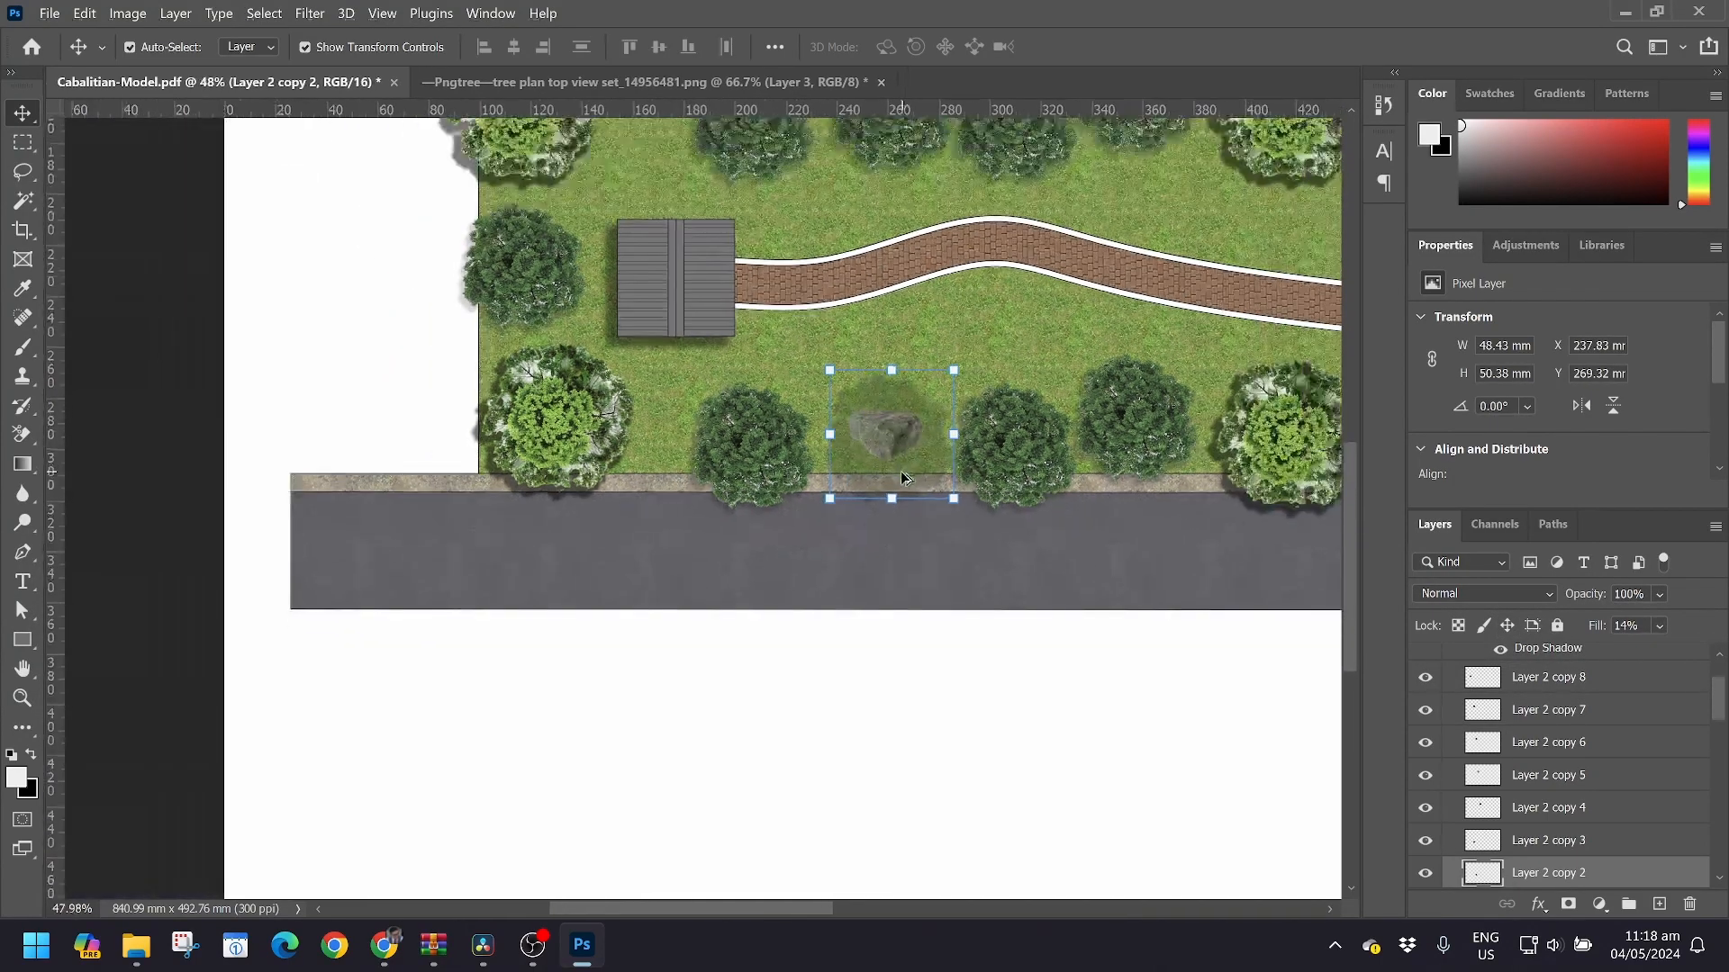
scroll(999, 501, "down", 1)
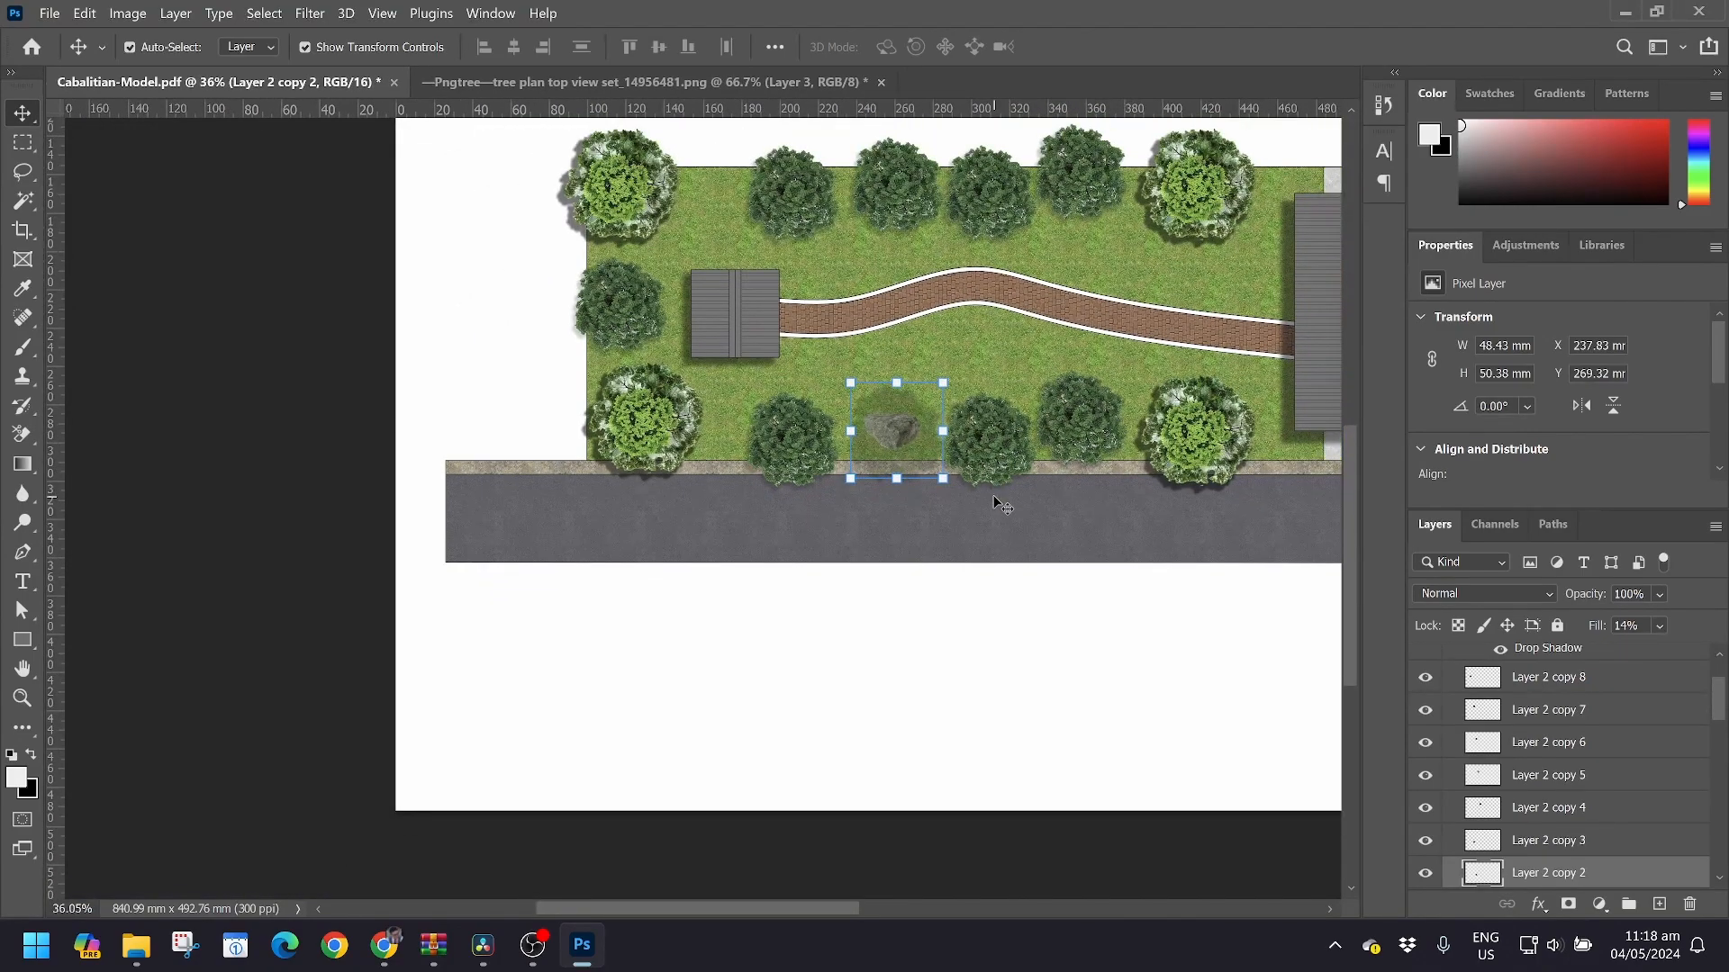
left_click(1070, 515)
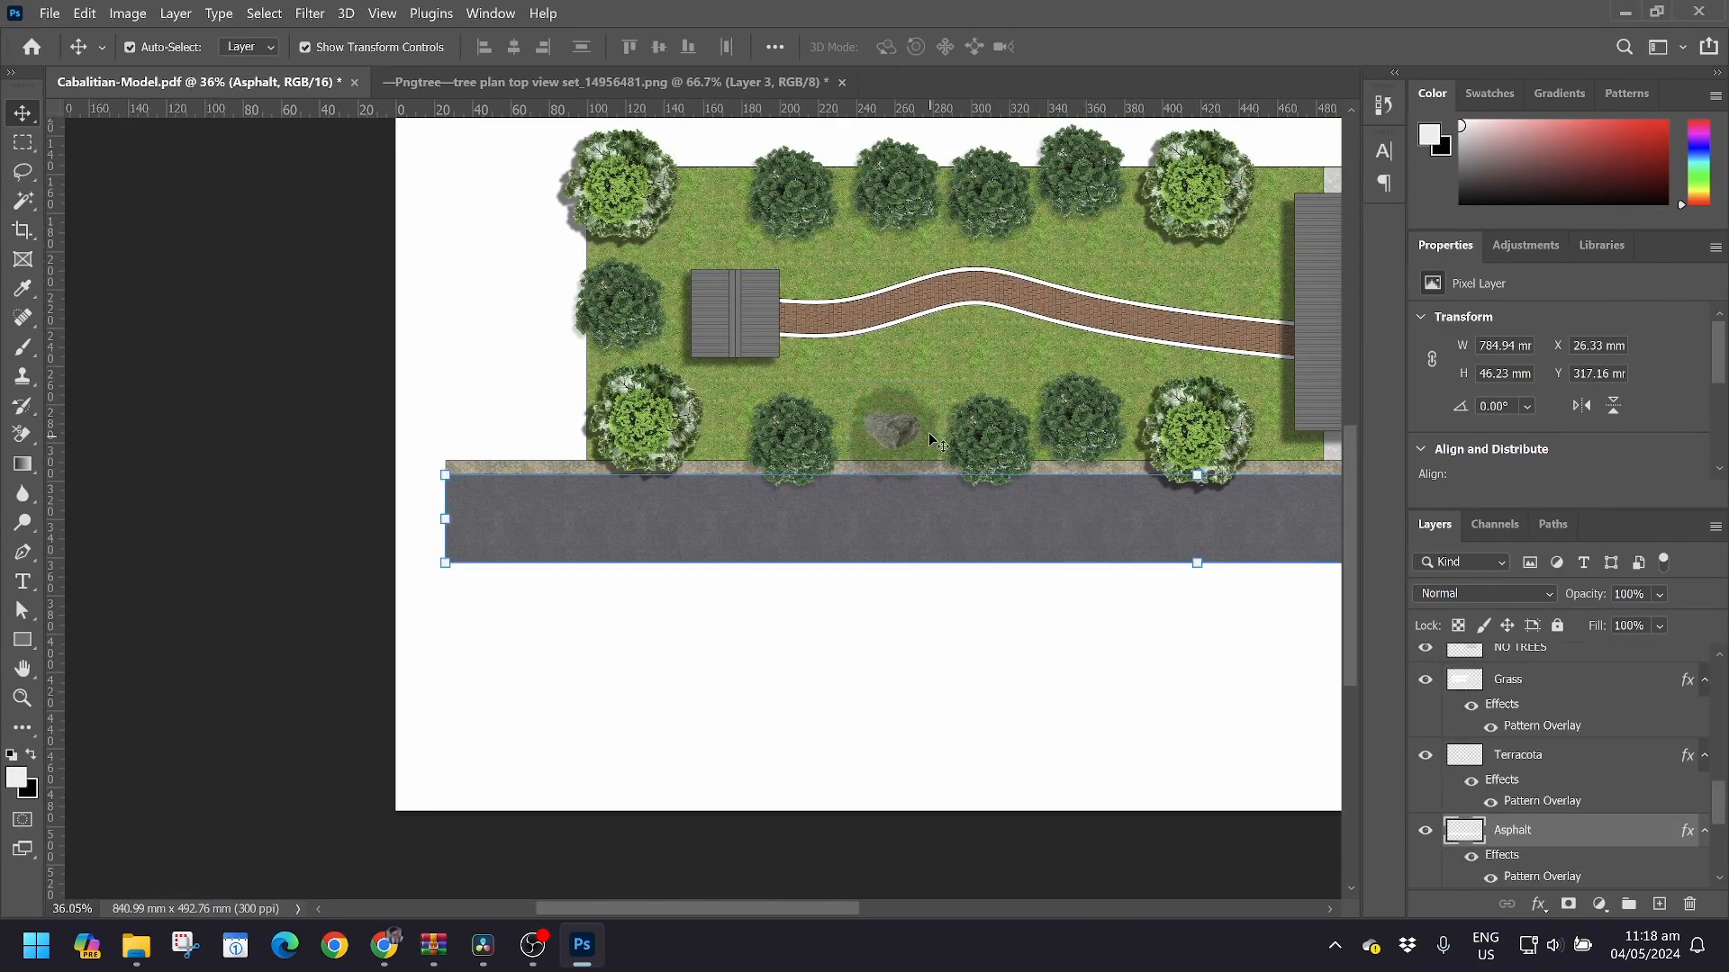
scroll(1051, 515, "down", 2)
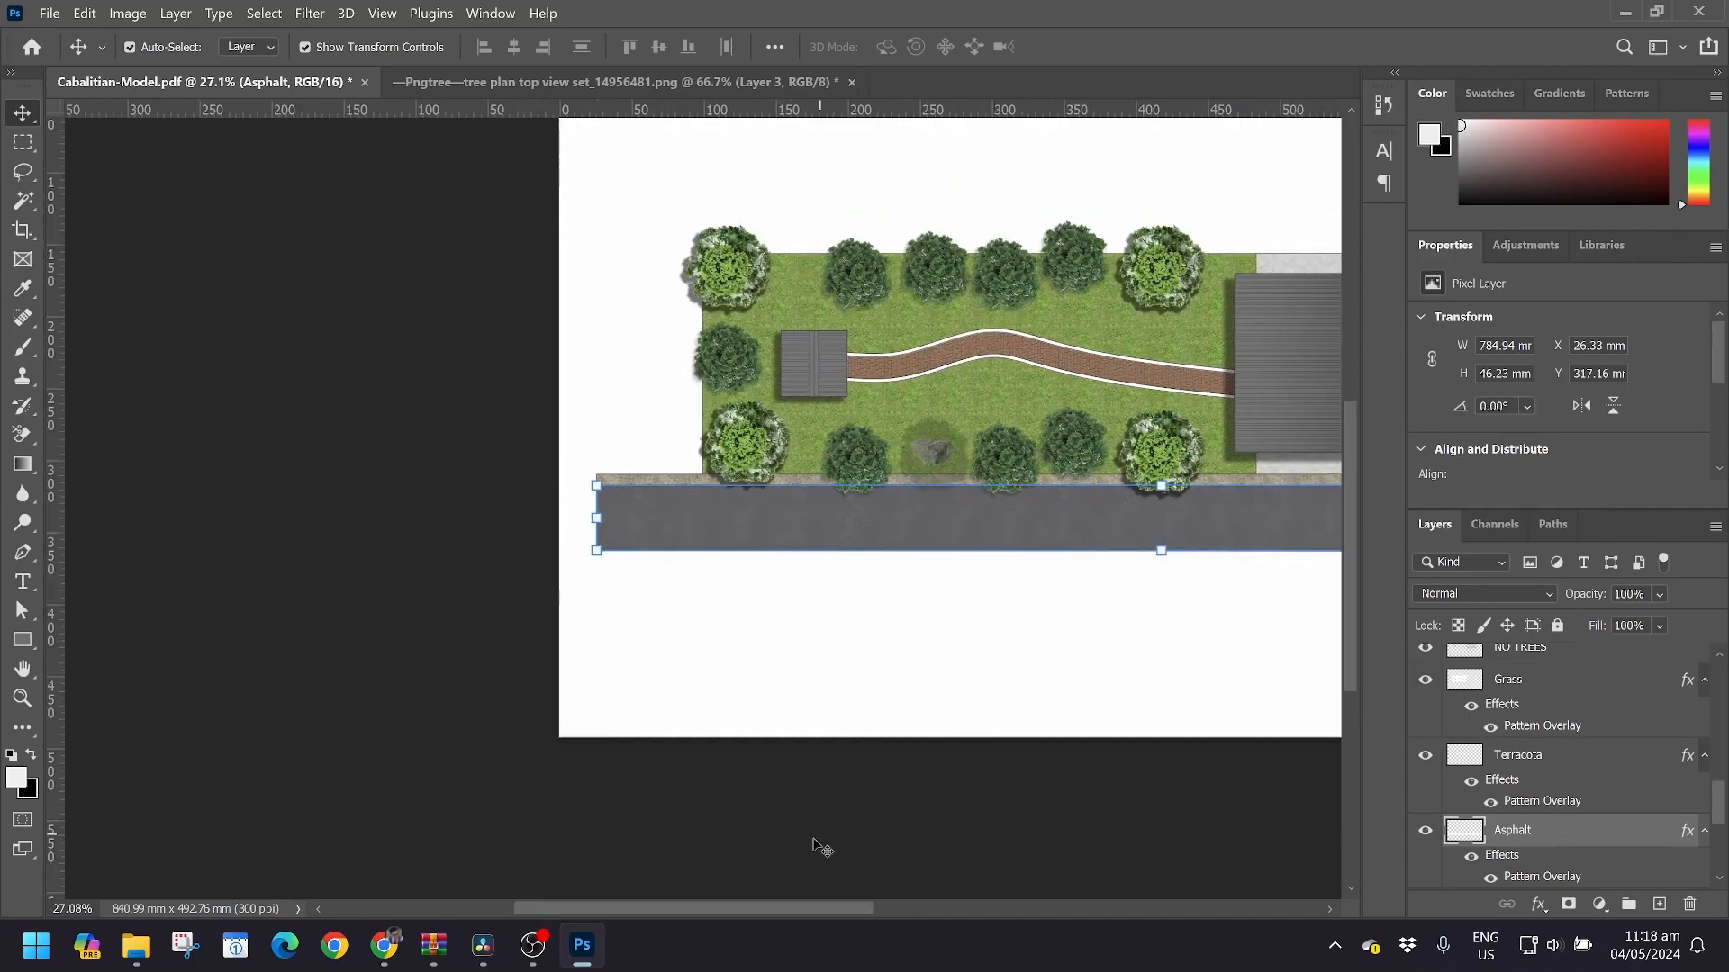
left_click_drag(813, 906, 915, 908)
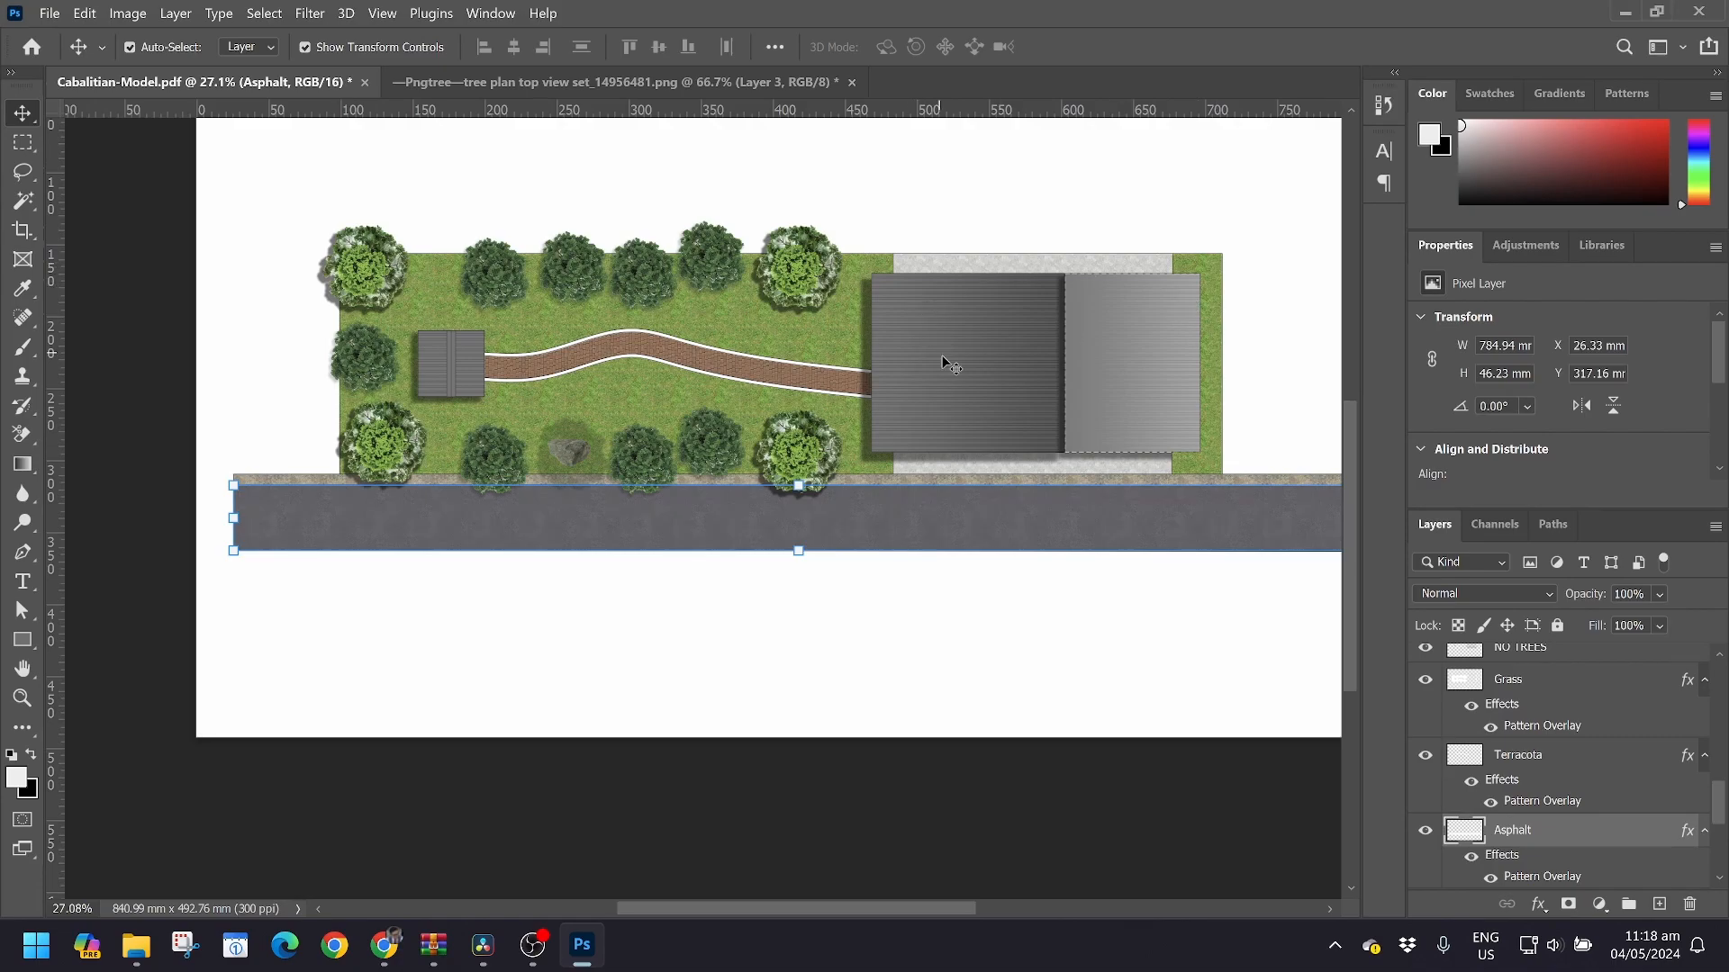
left_click_drag(762, 906, 795, 906)
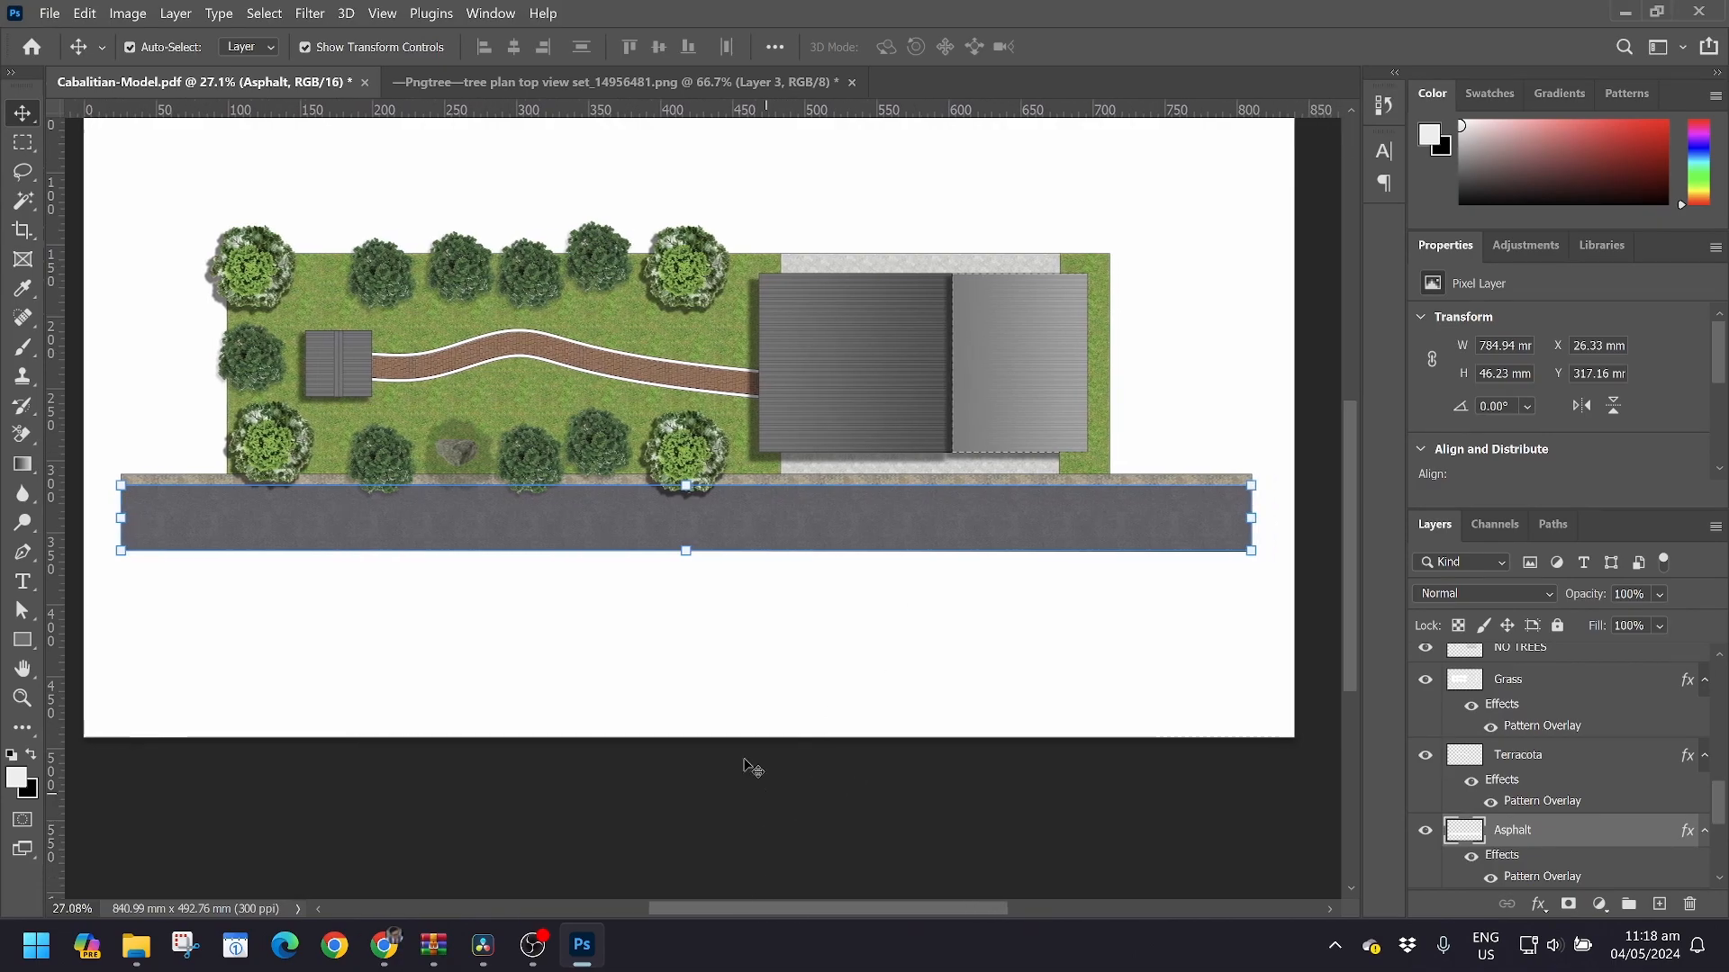
scroll(623, 650, "up", 3)
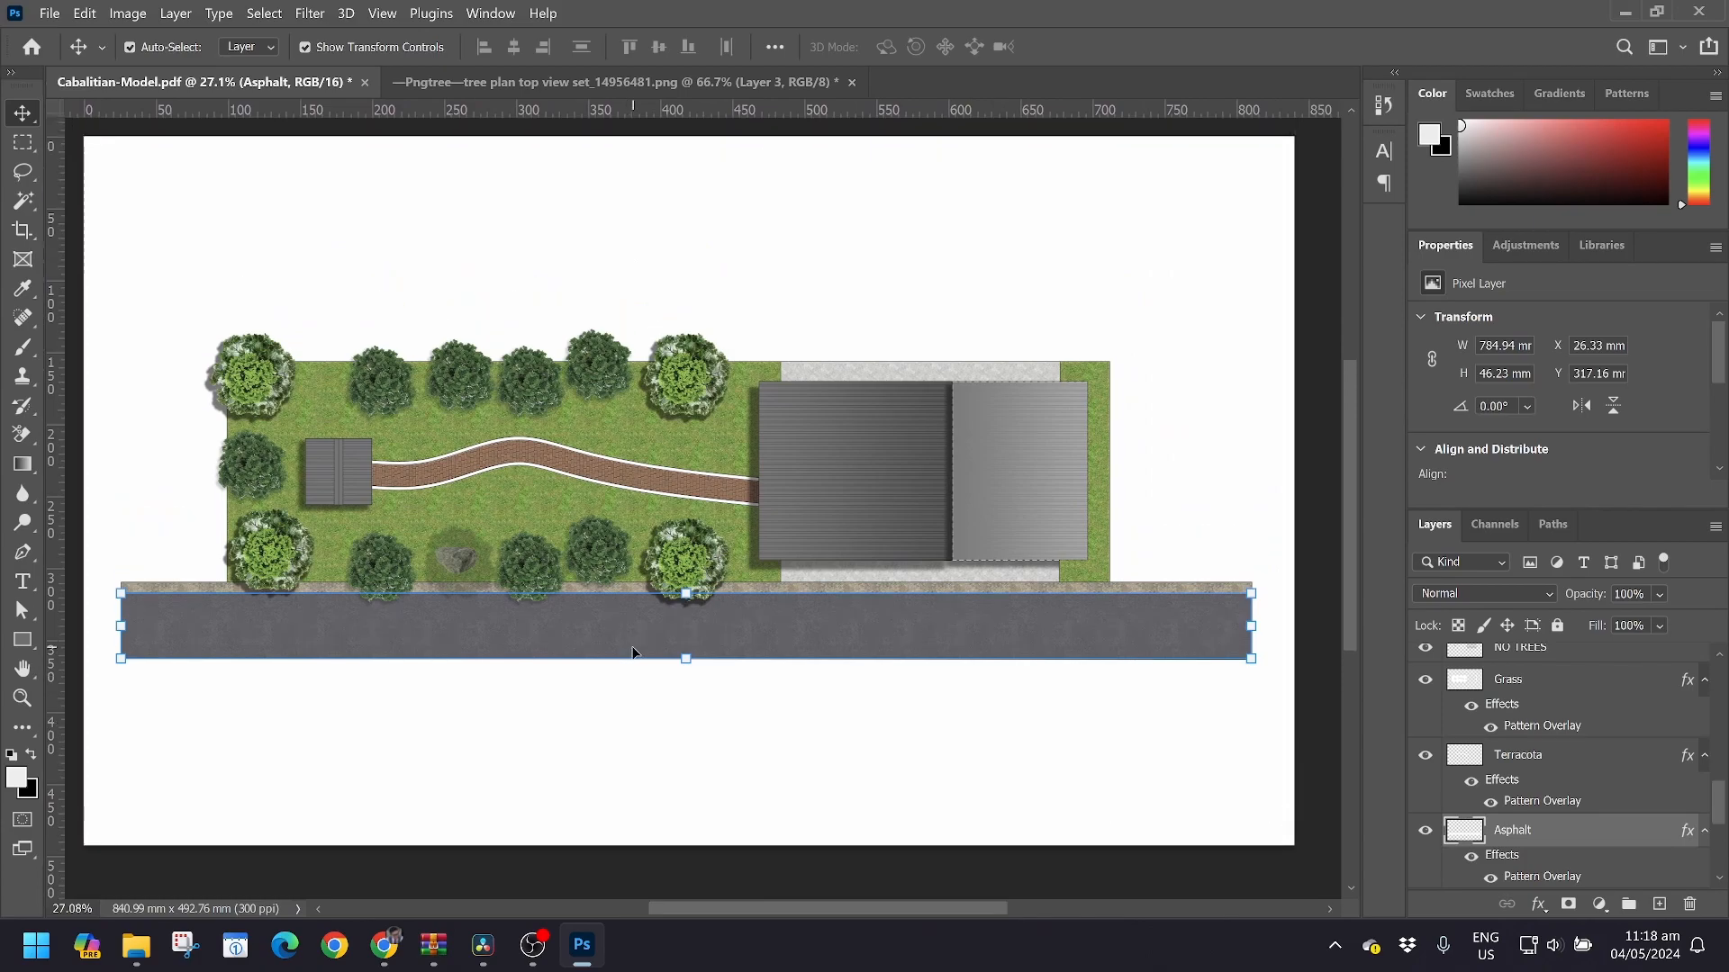
left_click(1106, 329)
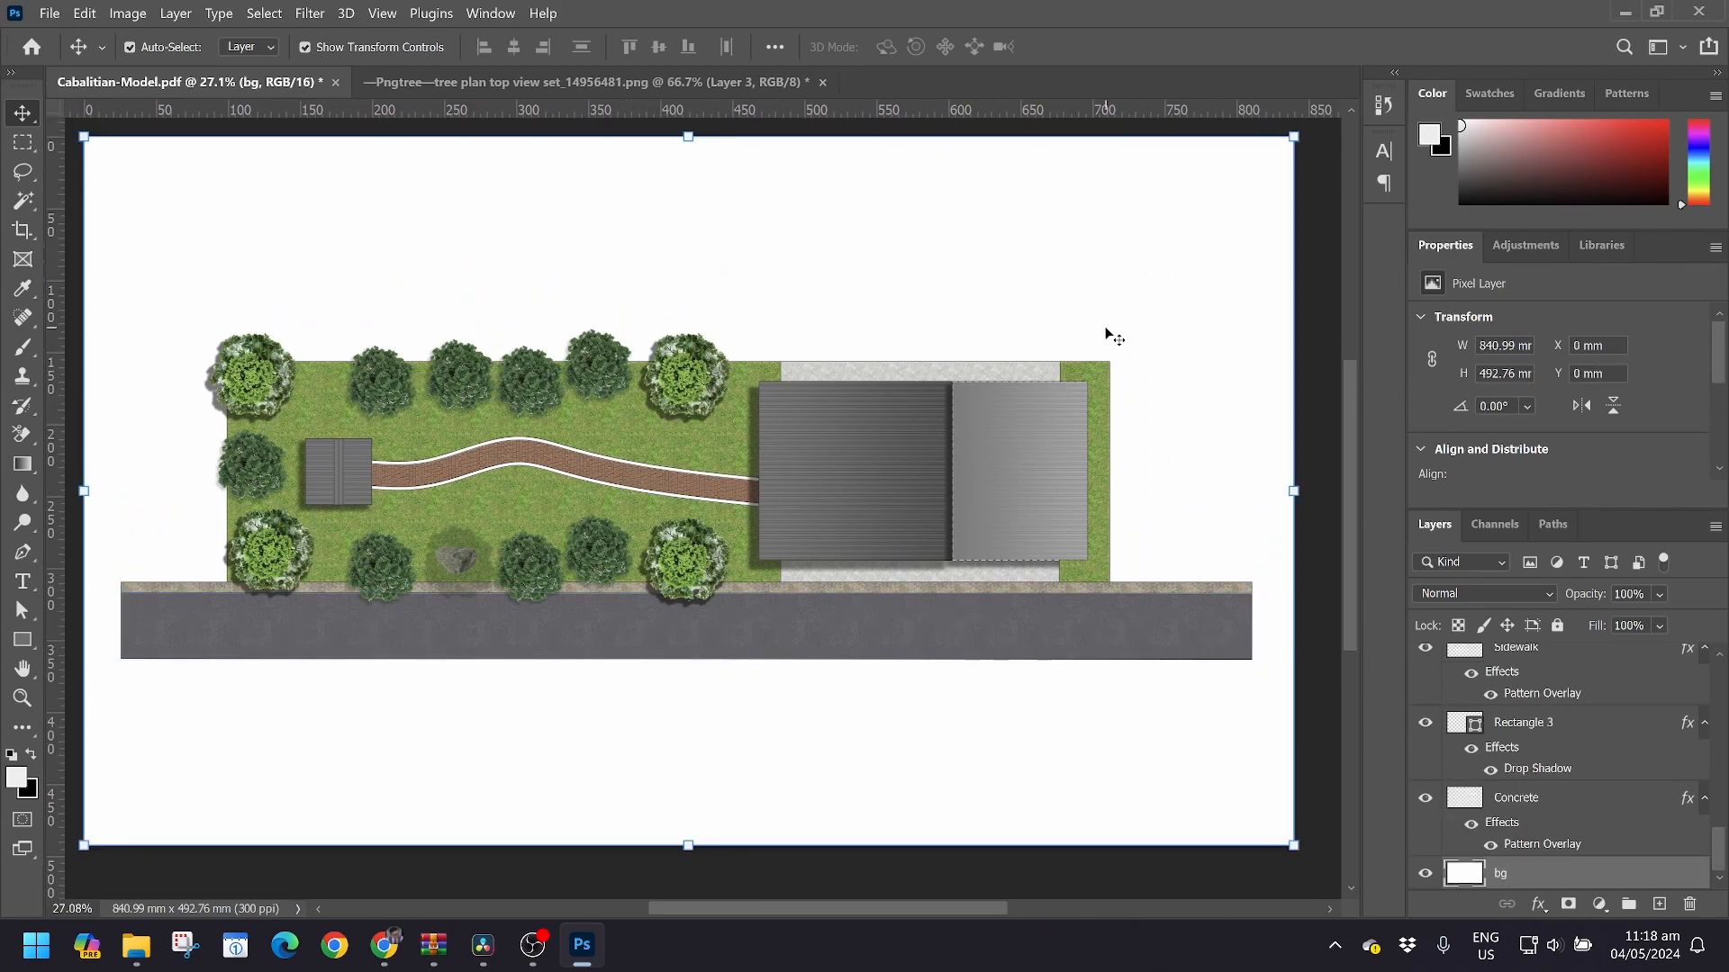